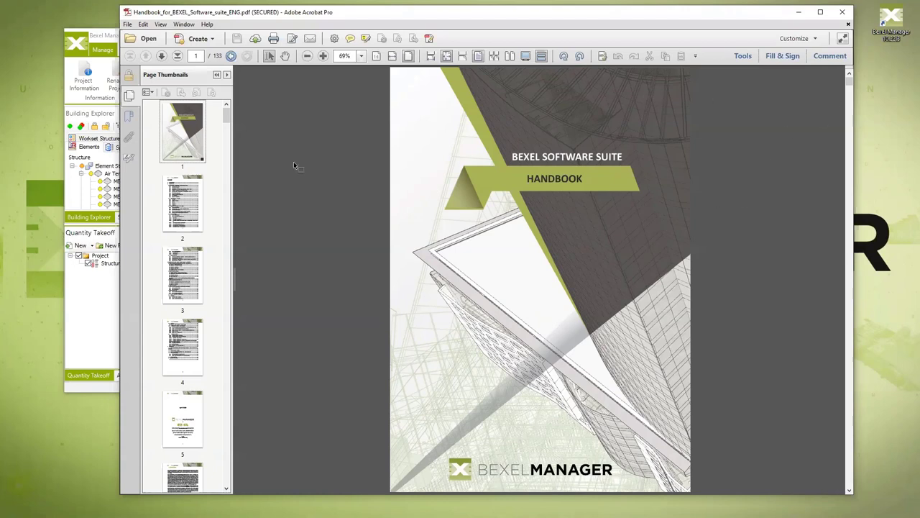
# Read the Bexel handbook's table of contents on pages 2 to 4.
pyautogui.click(172, 206)
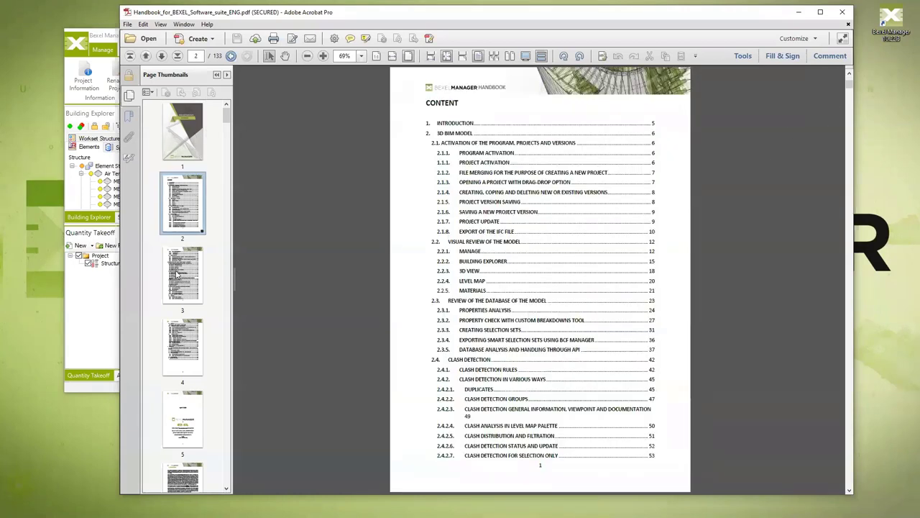
pyautogui.click(176, 273)
pyautogui.click(176, 351)
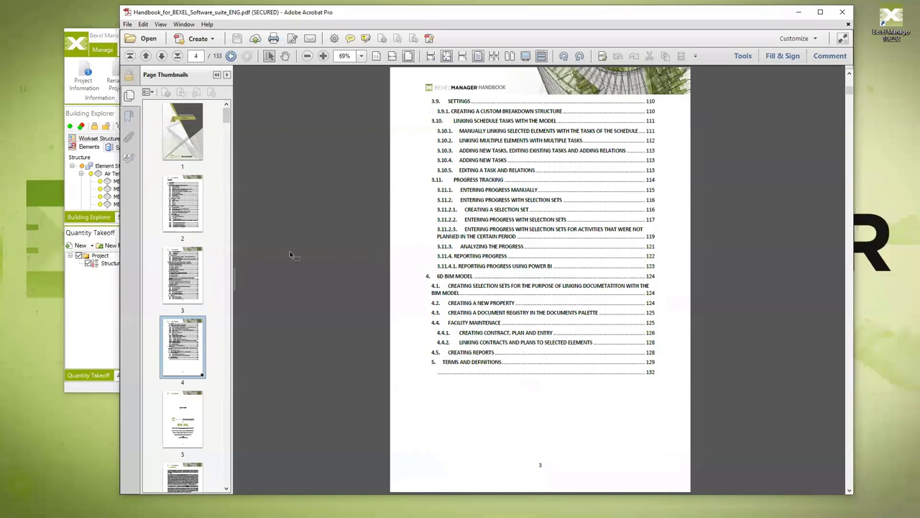
# Return to the handbook's cover page and minimize Acrobat to reveal Bexel Manager.
pyautogui.click(182, 132)
pyautogui.scroll(-1, 400, 257)
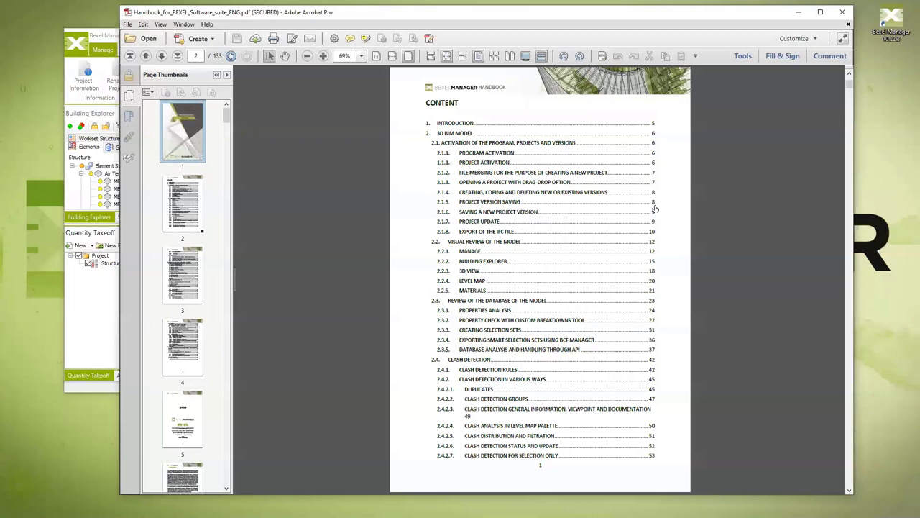
pyautogui.scroll(-4, 652, 205)
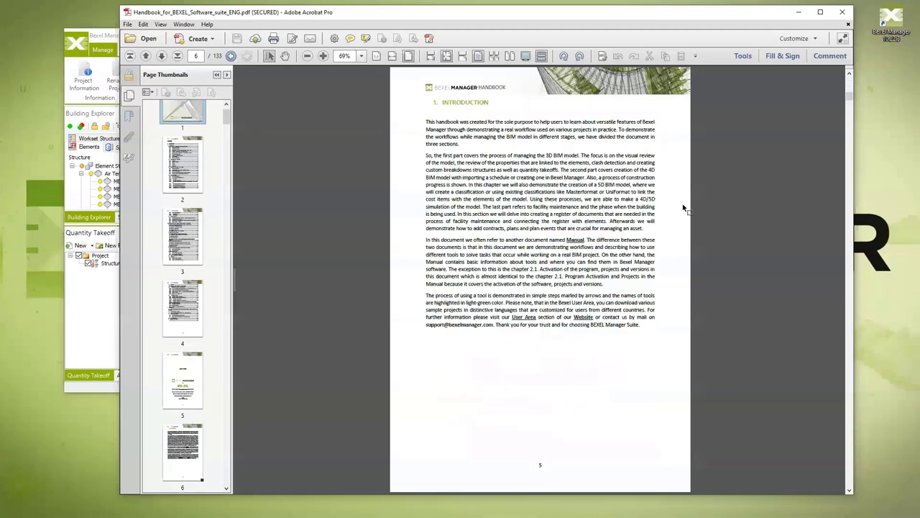
pyautogui.moveTo(807, 18); pyautogui.dragTo(813, 22)
pyautogui.click(806, 13)
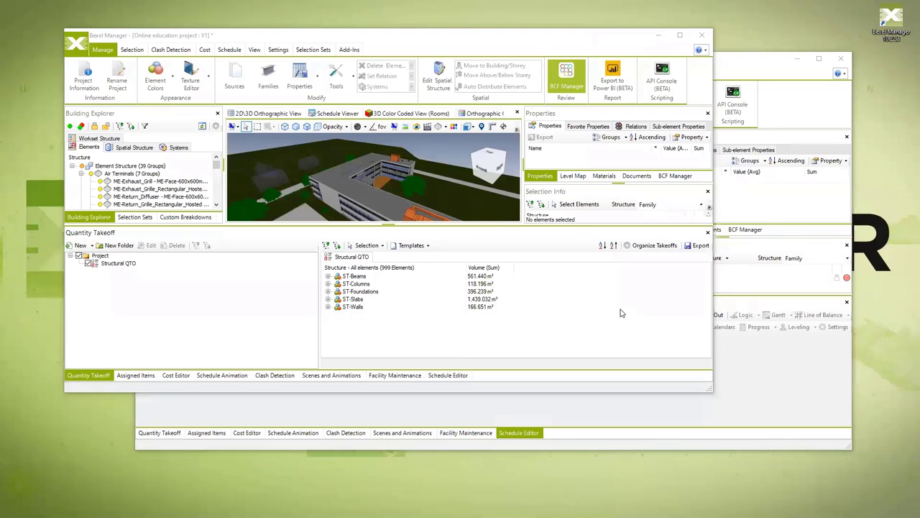
# Maximize Bexel Manager and orbit the school building model to view it from several angles.
pyautogui.click(559, 158)
pyautogui.click(679, 35)
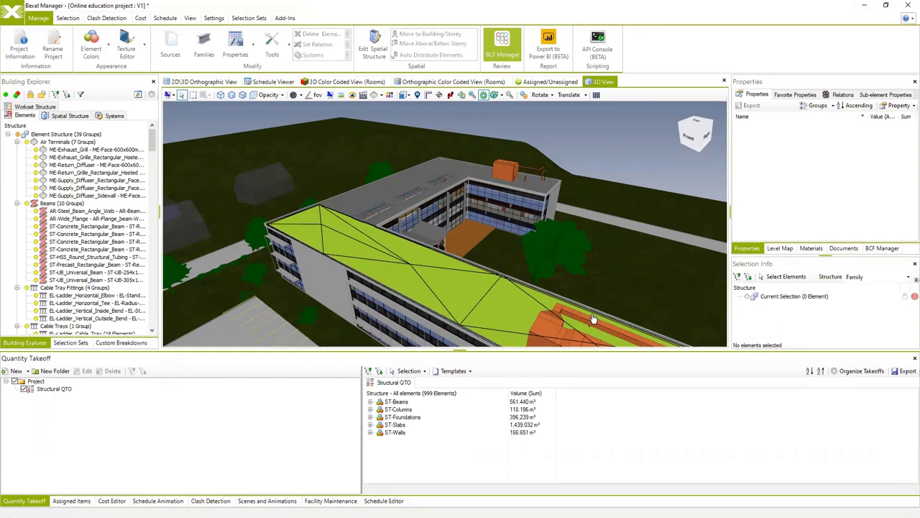
pyautogui.moveTo(598, 239); pyautogui.dragTo(590, 244)
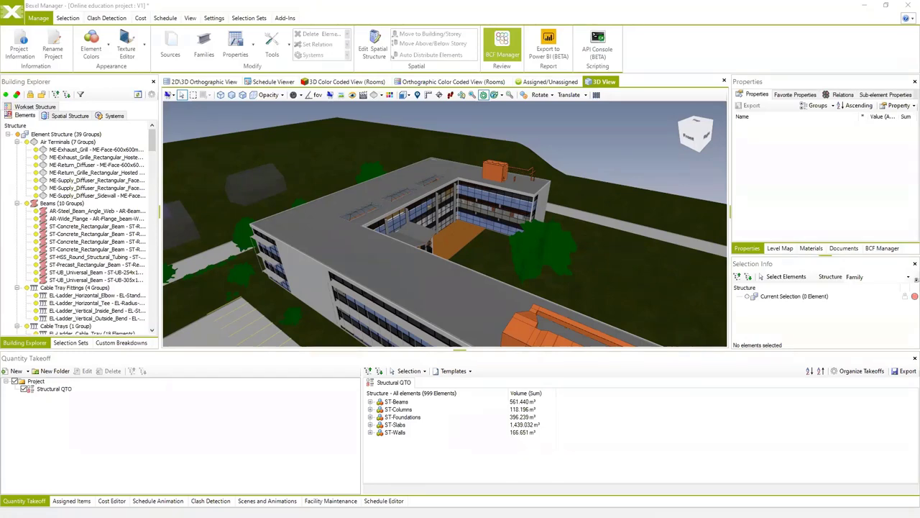
pyautogui.moveTo(690, 224); pyautogui.dragTo(550, 243)
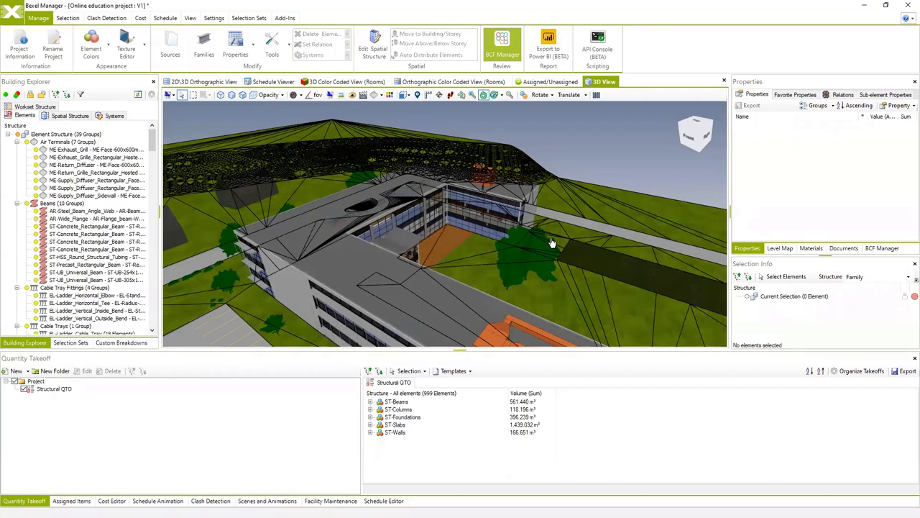
pyautogui.moveTo(551, 243); pyautogui.dragTo(521, 250)
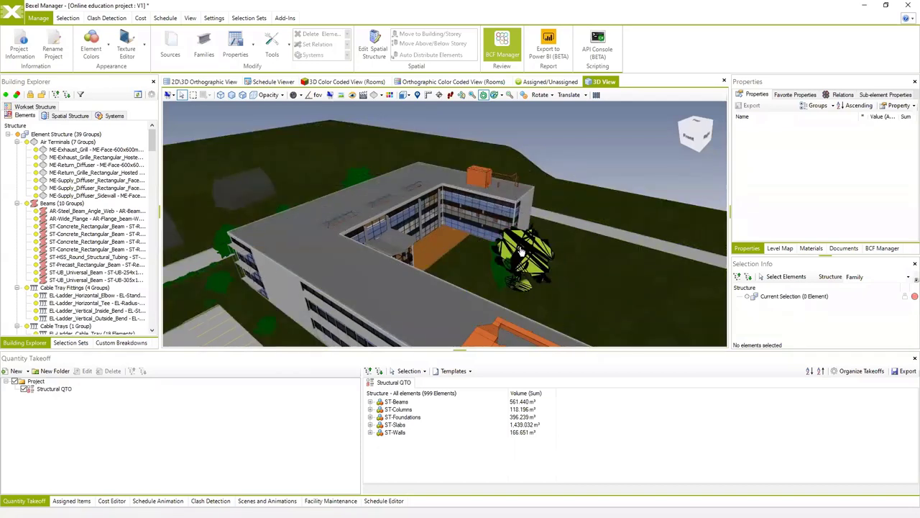
# Orbit low around the orange roof units, then high, and bring up the Schedule tools.
pyautogui.moveTo(521, 251); pyautogui.dragTo(490, 318)
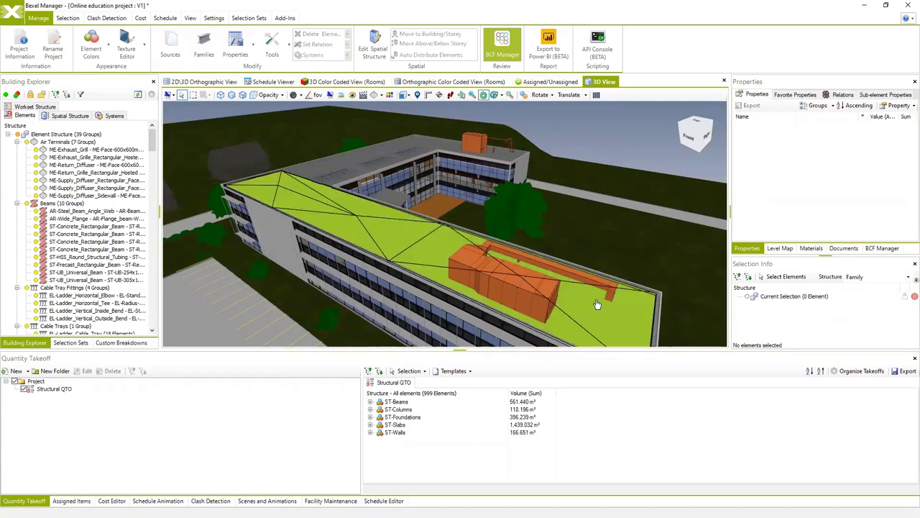
pyautogui.moveTo(616, 298); pyautogui.dragTo(550, 257)
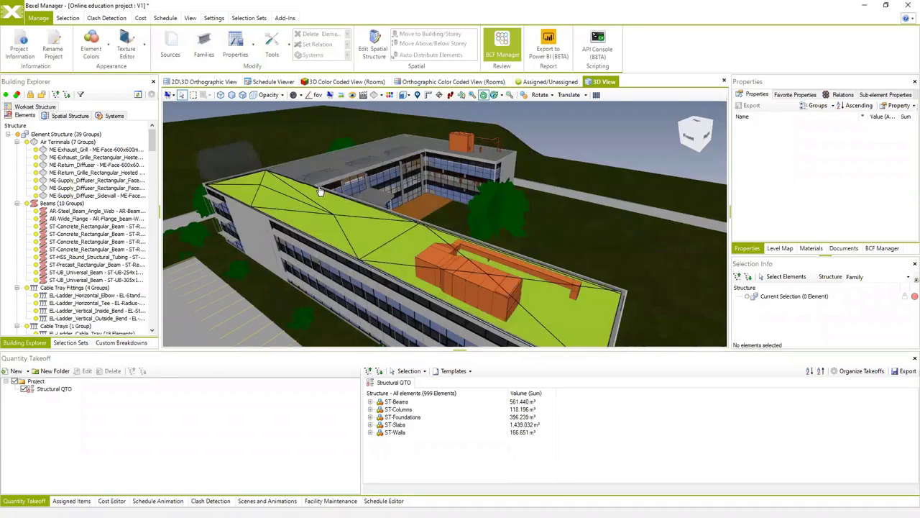
pyautogui.moveTo(370, 218); pyautogui.dragTo(338, 219)
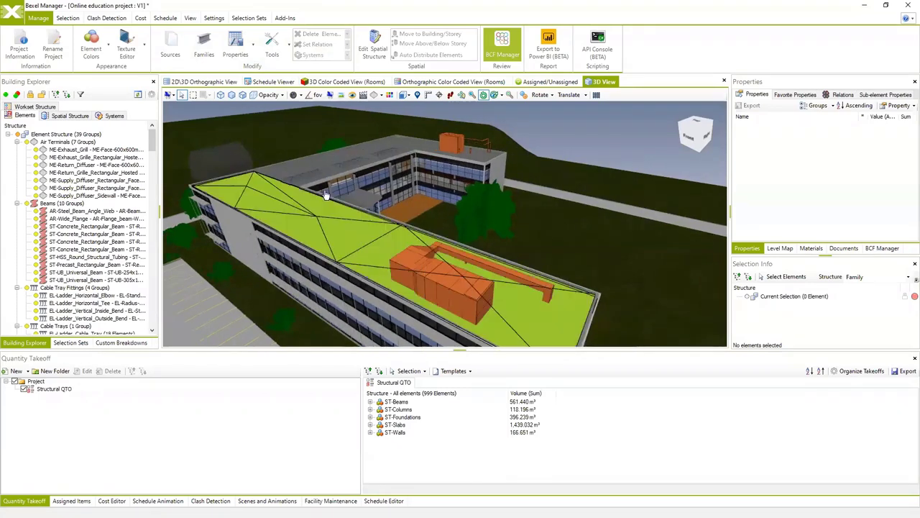
pyautogui.click(161, 18)
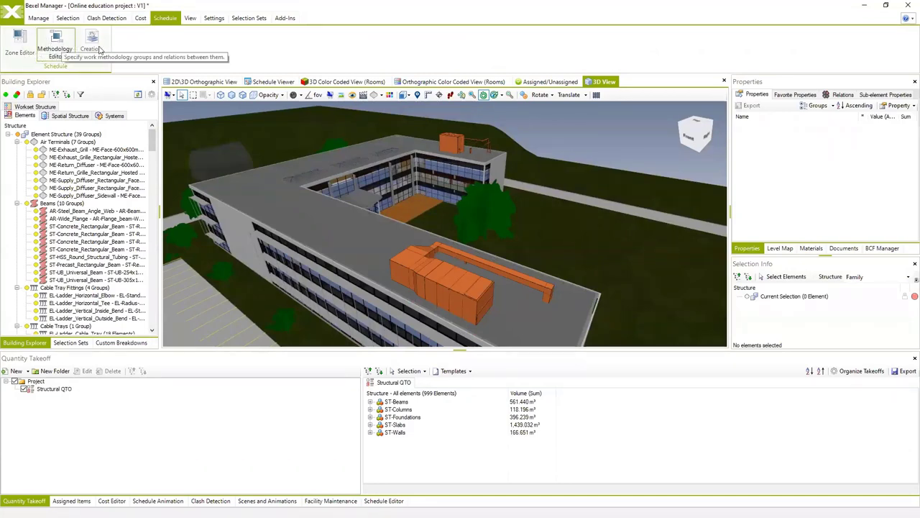
pyautogui.click(383, 501)
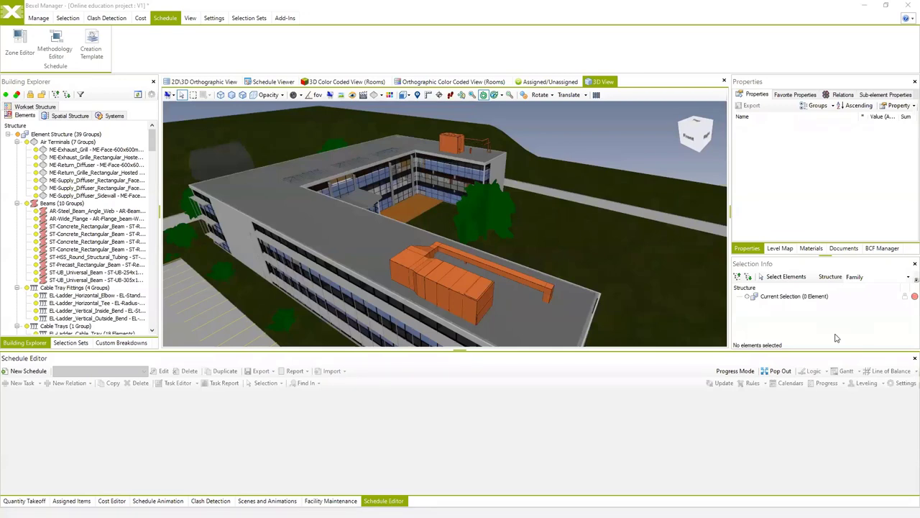
# Open the Cost Editor, orbit the building, then maximize the Primavera P6 window.
pyautogui.click(111, 501)
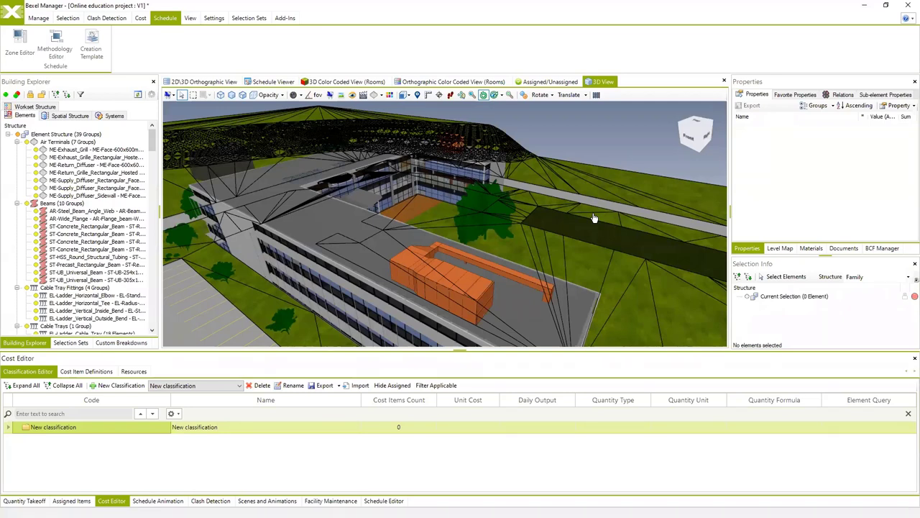
pyautogui.scroll(5, 549, 276)
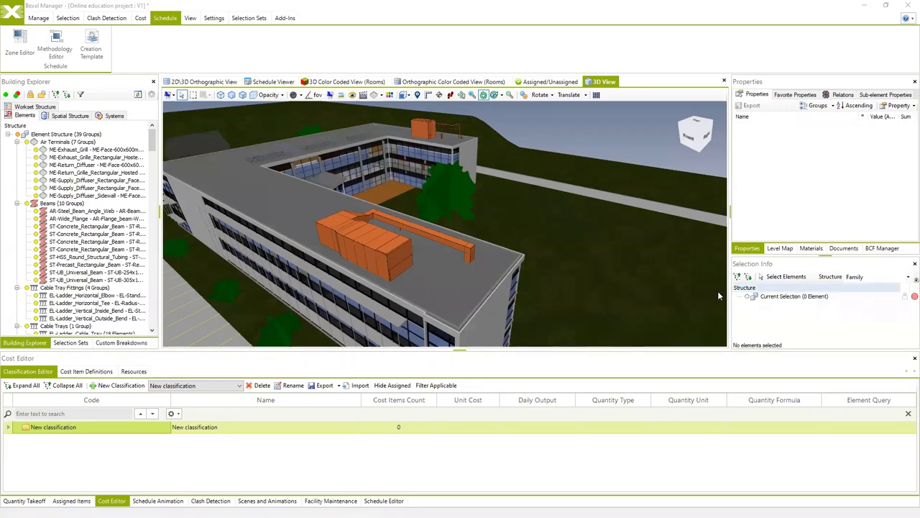
pyautogui.moveTo(633, 278); pyautogui.dragTo(627, 281)
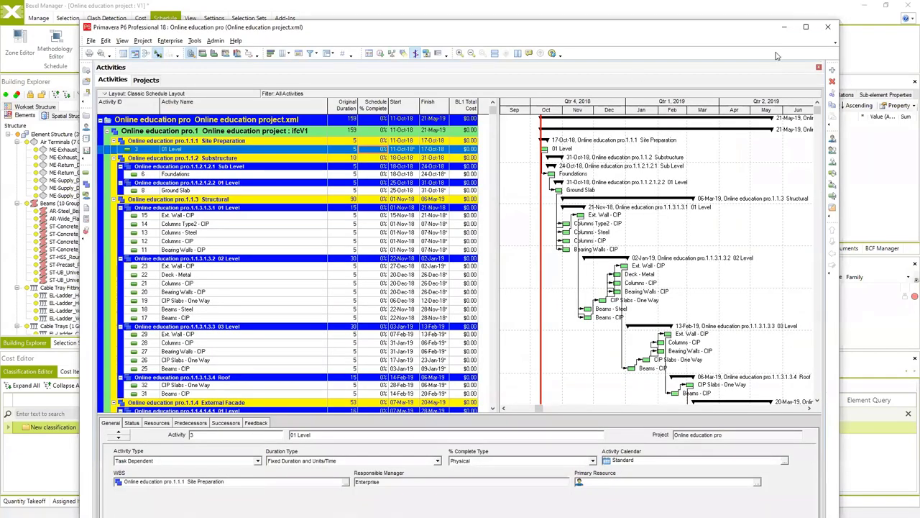
pyautogui.click(806, 26)
# Scroll through the Online education project's activities in P6's Activities table.
pyautogui.scroll(-2, 325, 229)
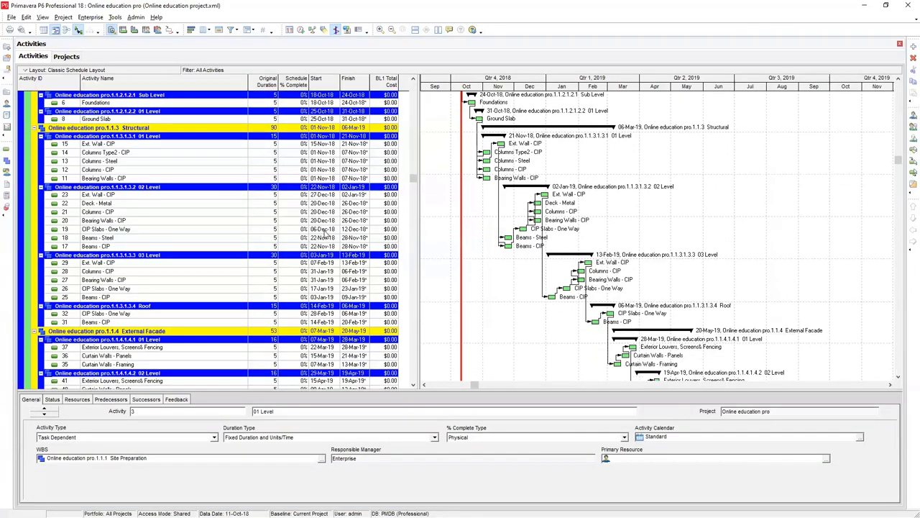
pyautogui.scroll(-3, 274, 284)
pyautogui.scroll(3, 274, 284)
pyautogui.scroll(2, 282, 266)
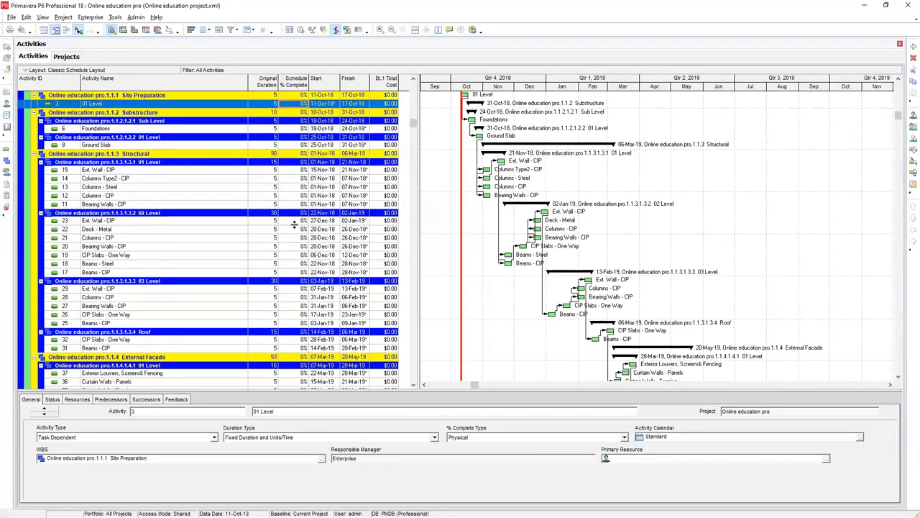
pyautogui.scroll(-4, 295, 230)
pyautogui.scroll(-1, 297, 218)
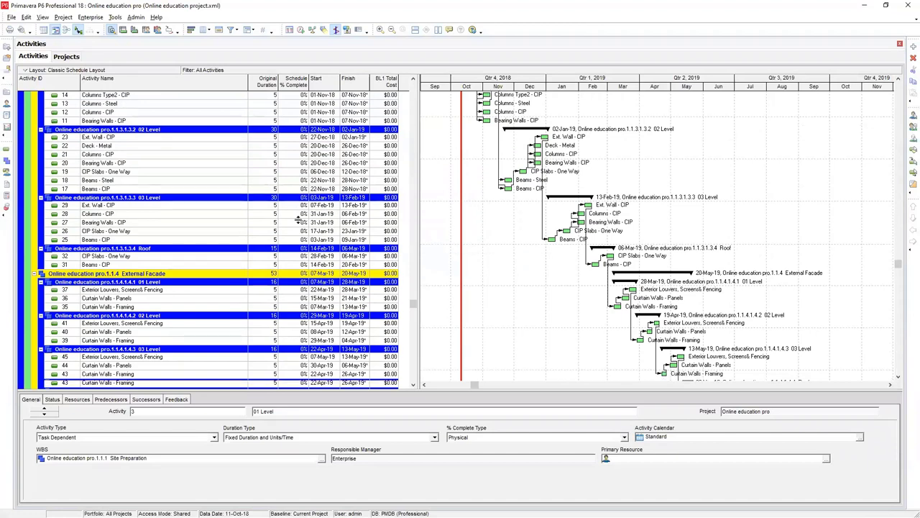
pyautogui.scroll(4, 298, 223)
pyautogui.scroll(4, 298, 226)
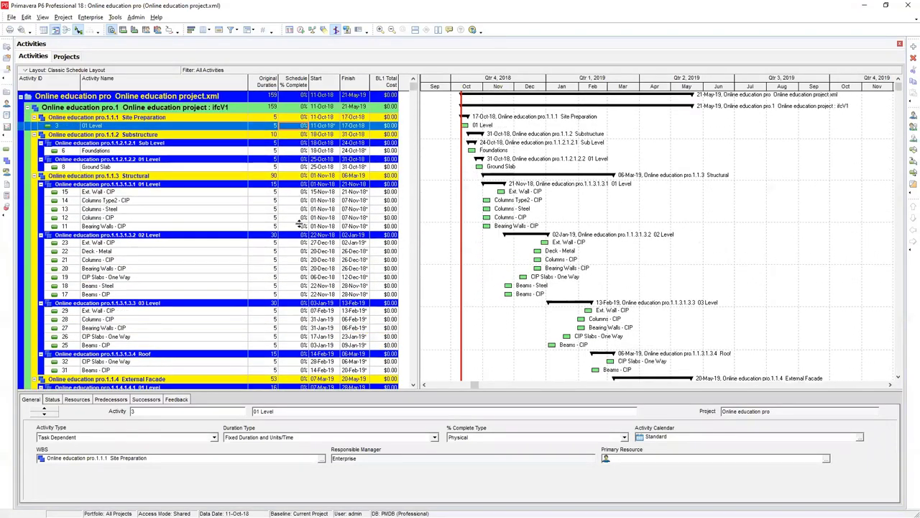
pyautogui.scroll(-4, 182, 259)
pyautogui.scroll(-5, 184, 261)
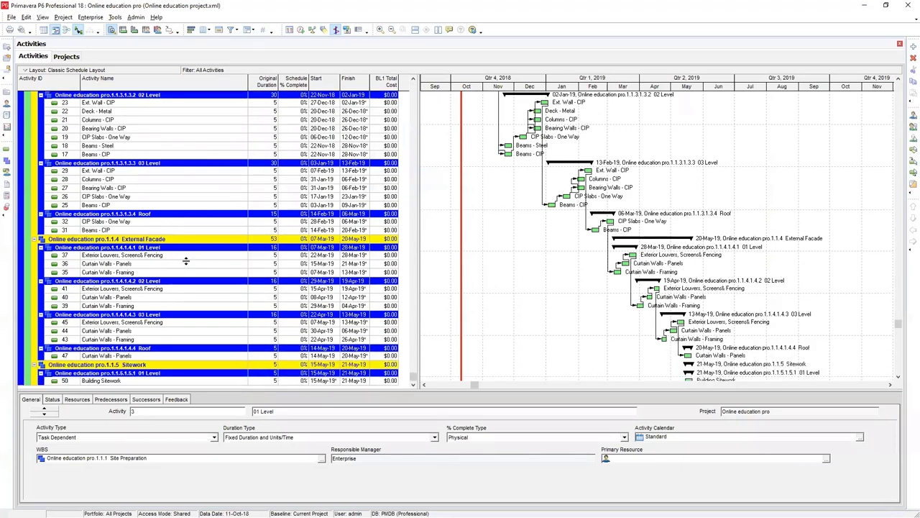
# Check P6's File > Export format choices without exporting, then open the schedule zip archive.
pyautogui.doubleClick(275, 10)
pyautogui.click(122, 46)
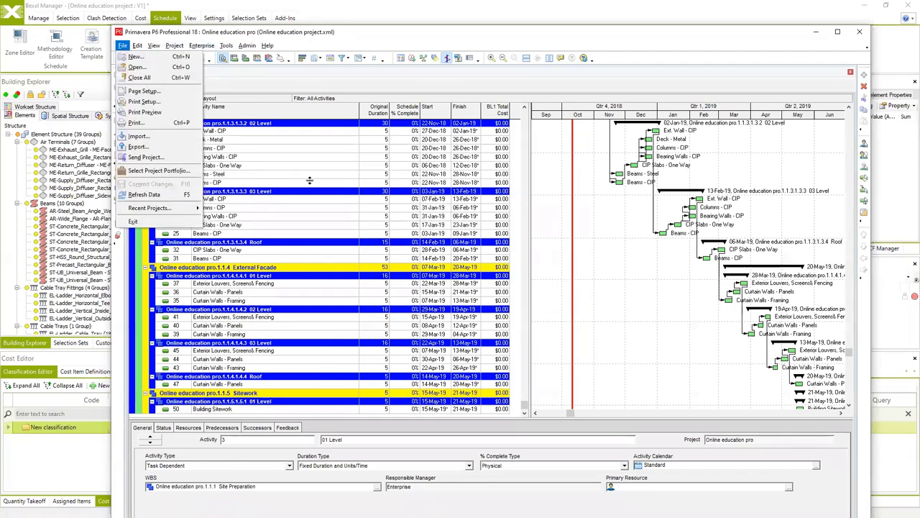
pyautogui.click(139, 146)
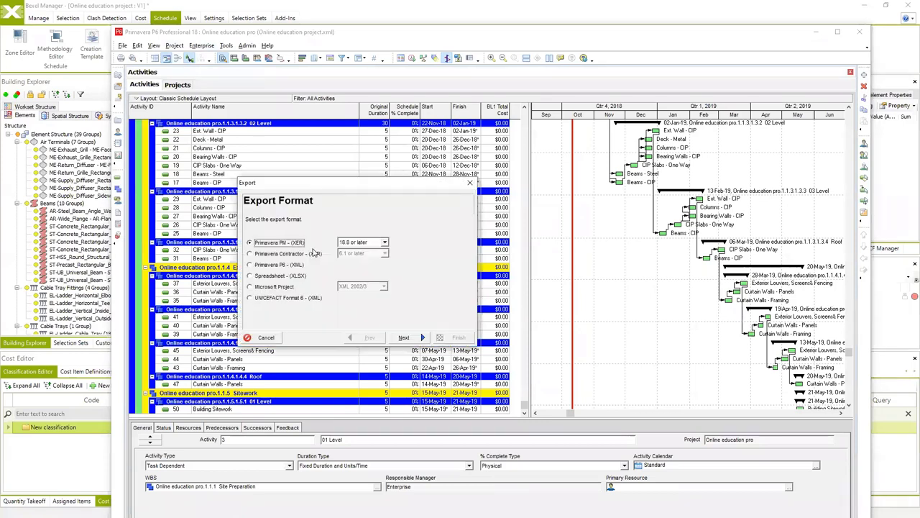
pyautogui.moveTo(346, 187); pyautogui.dragTo(309, 177)
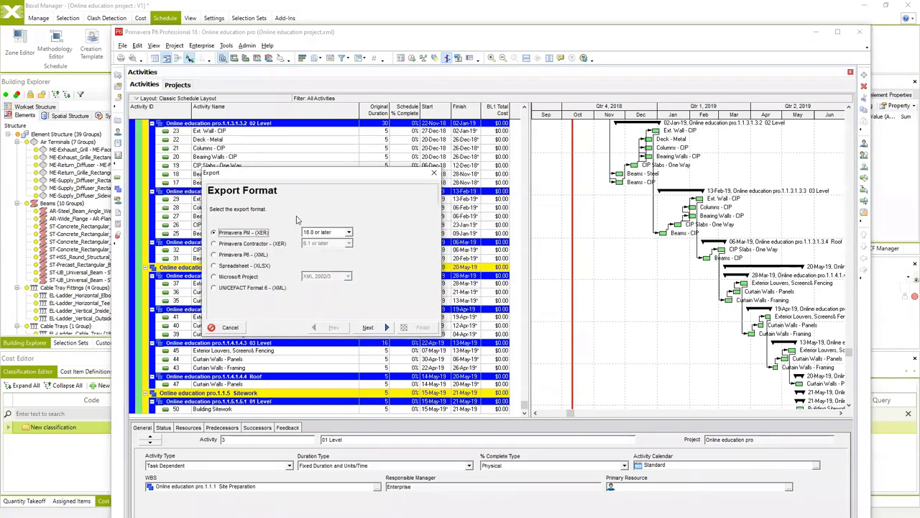
pyautogui.click(434, 173)
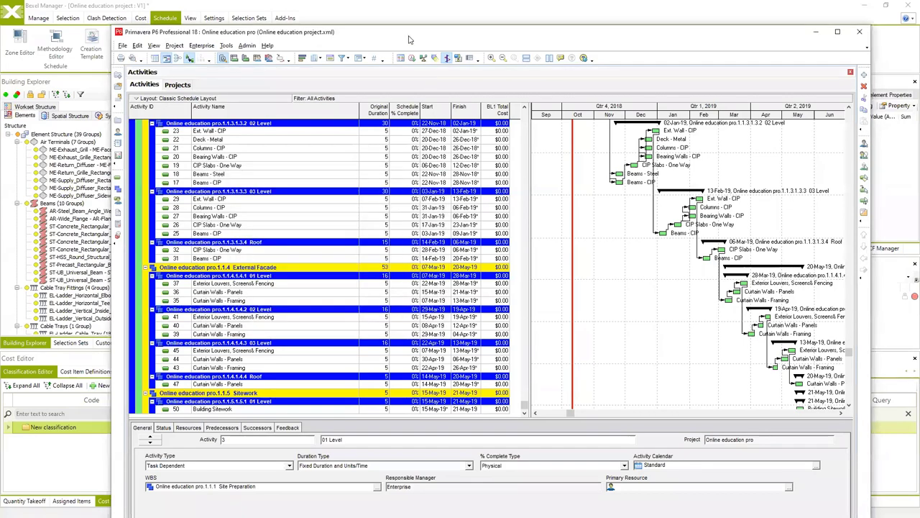
pyautogui.moveTo(448, 37); pyautogui.dragTo(461, 38)
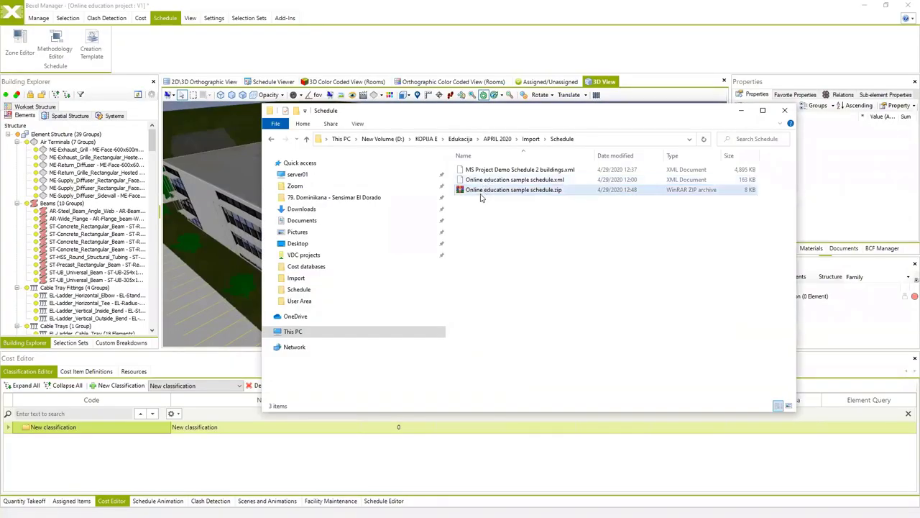
pyautogui.doubleClick(480, 190)
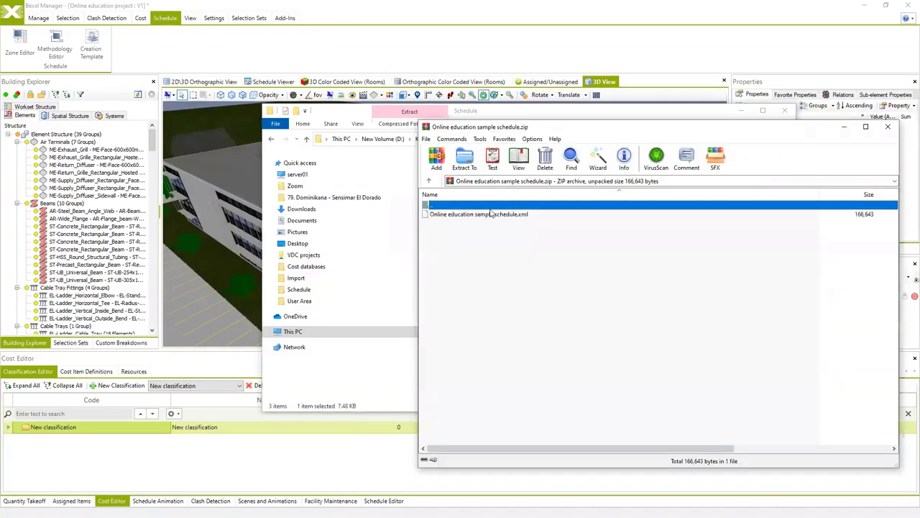
# Close the archive, select Online education sample schedule.xml, and close File Explorer with Alt+F4.
pyautogui.moveTo(516, 126); pyautogui.dragTo(476, 112)
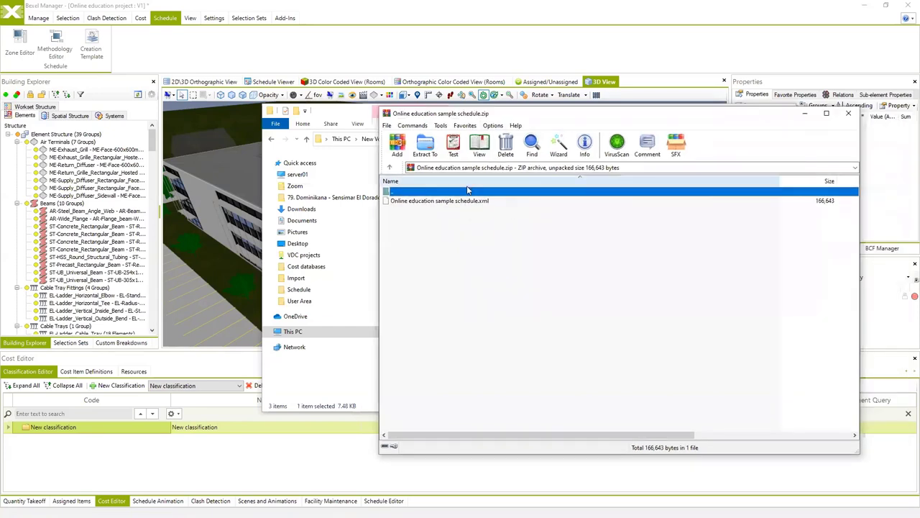
pyautogui.click(850, 117)
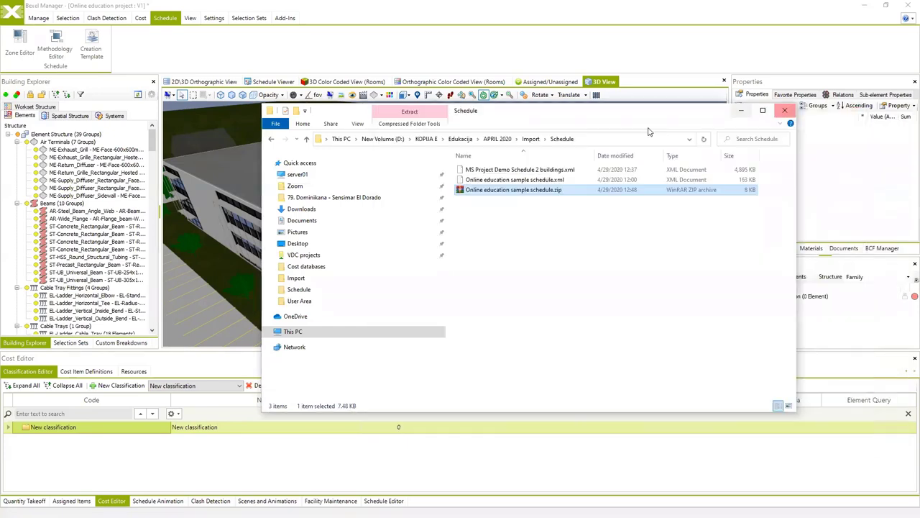
pyautogui.click(511, 181)
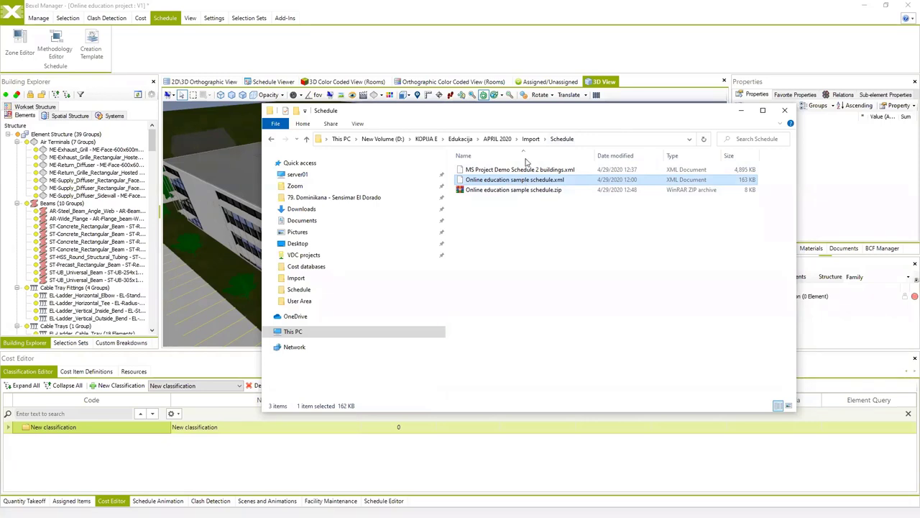
pyautogui.hotkey('alt', 'F4')
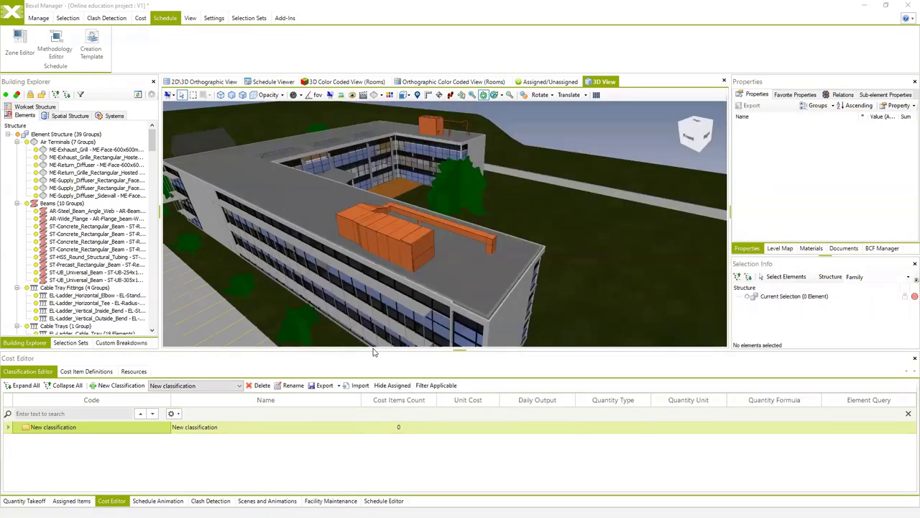
# Enlarge the bottom panel and create a schedule named 'New imported from P6' in the Schedule Editor.
pyautogui.moveTo(771, 353); pyautogui.dragTo(771, 301)
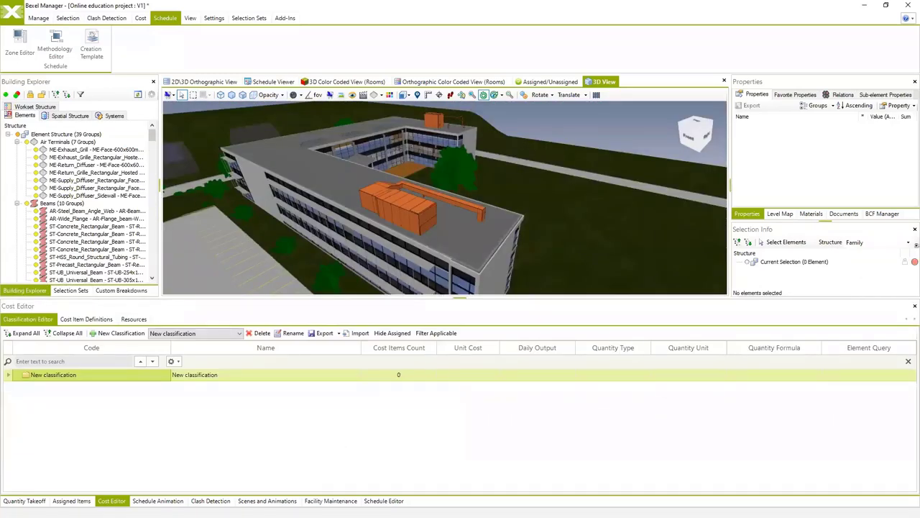
pyautogui.click(384, 501)
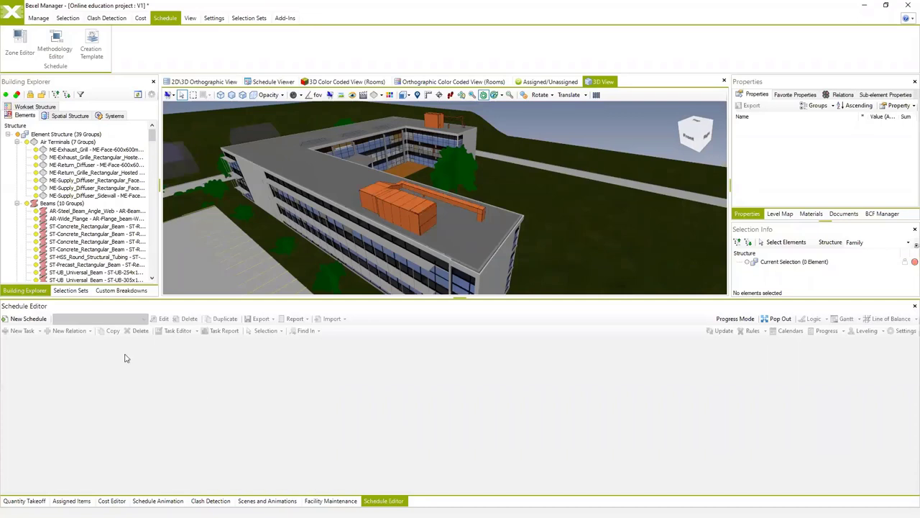
pyautogui.click(29, 319)
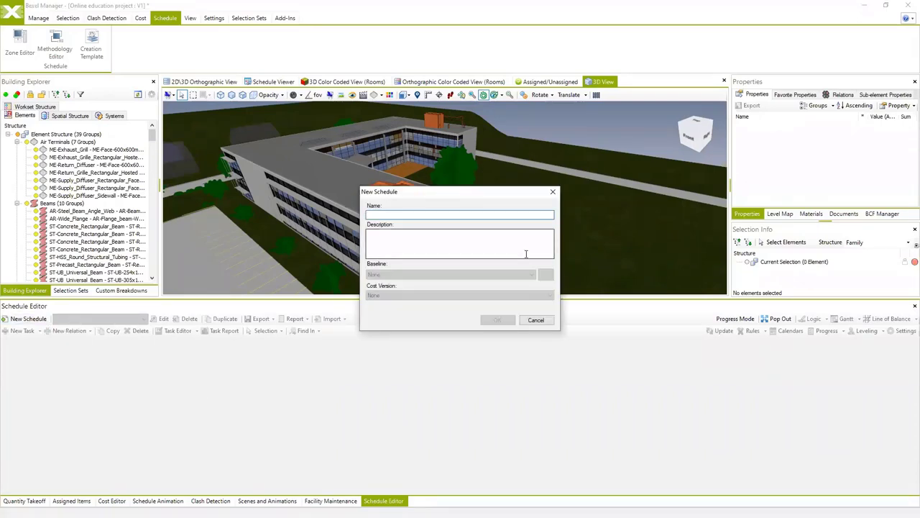
pyautogui.write('New imported from P6')
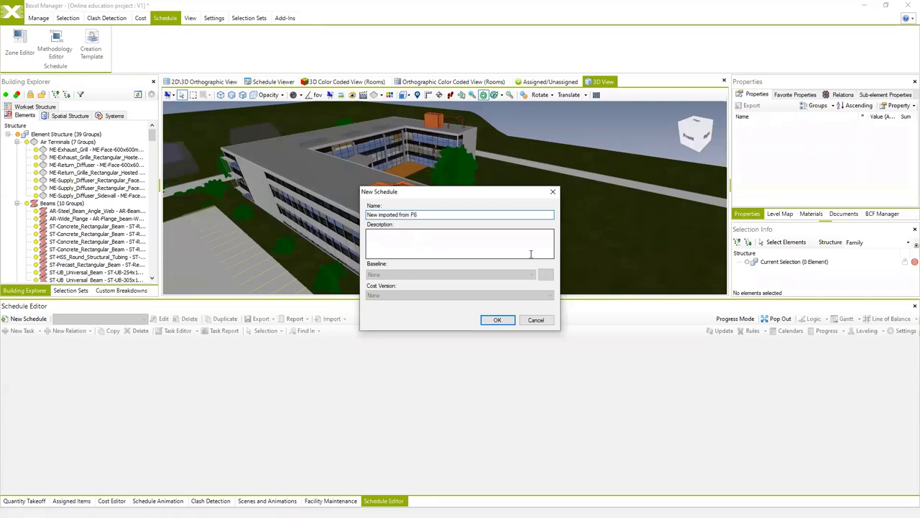
pyautogui.click(499, 321)
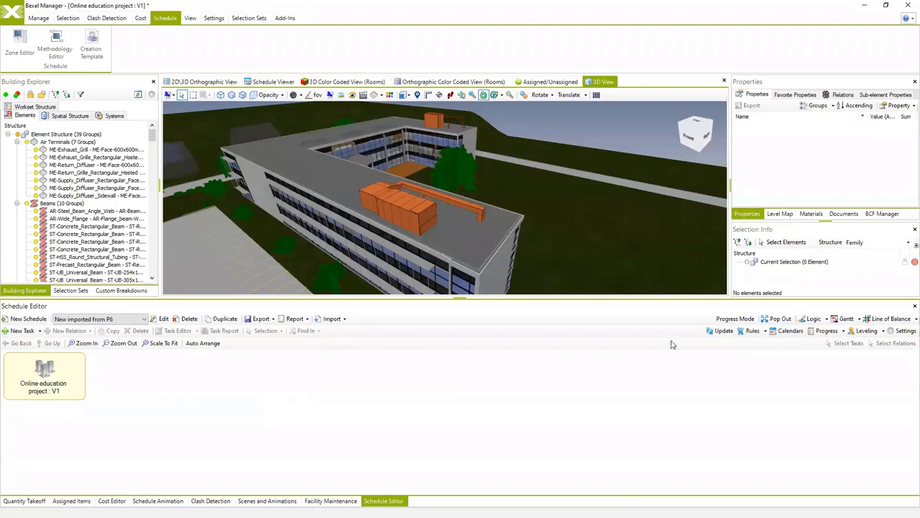
pyautogui.click(845, 318)
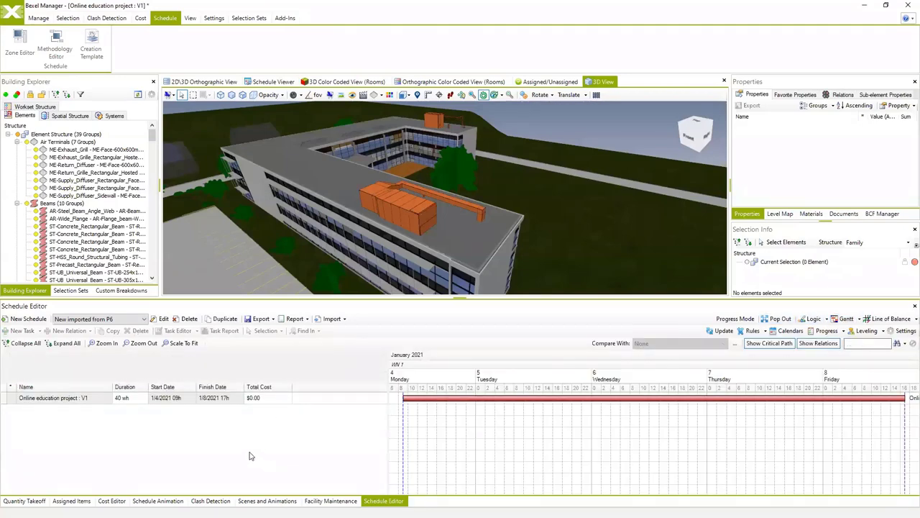
# Enlarge the schedule area, toggle Show Relations, and switch through Logic view to Line of Balance.
pyautogui.moveTo(309, 297); pyautogui.dragTo(309, 273)
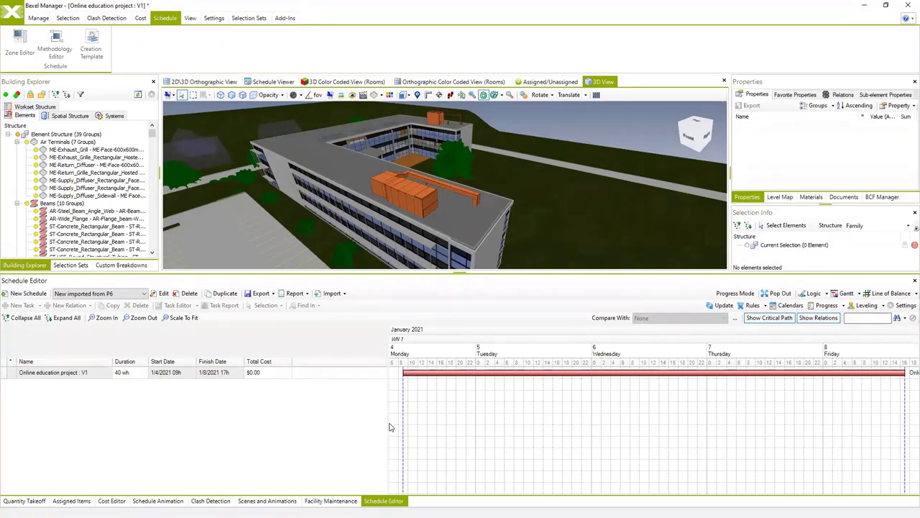
pyautogui.click(820, 317)
pyautogui.click(813, 294)
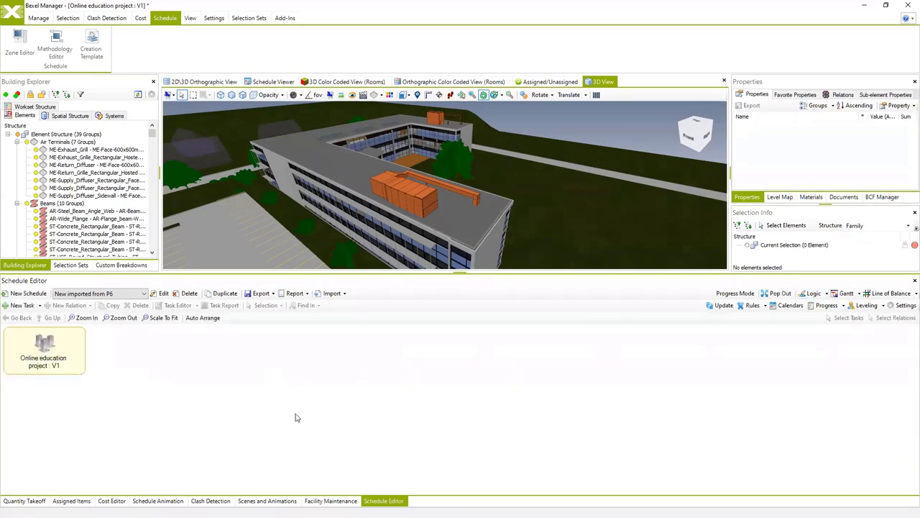
pyautogui.click(890, 293)
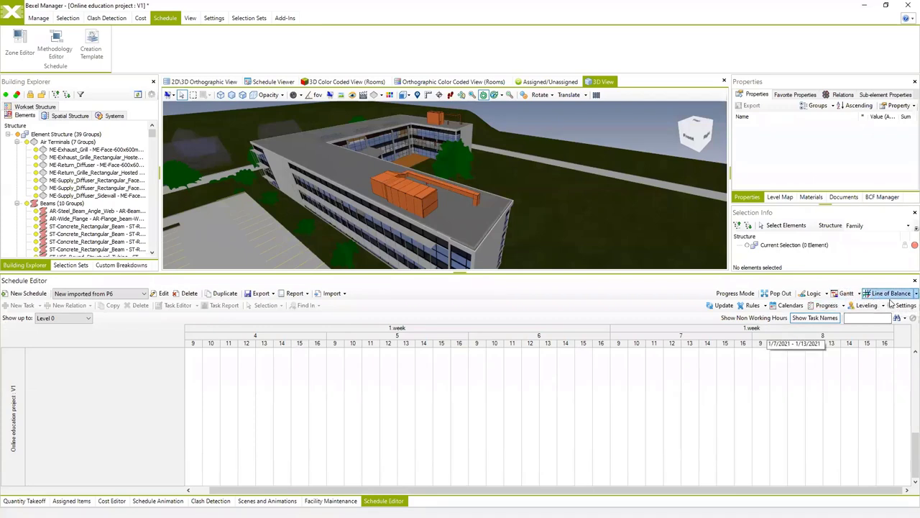
# Switch New imported from P6 back to its Gantt task table and chart.
pyautogui.click(845, 294)
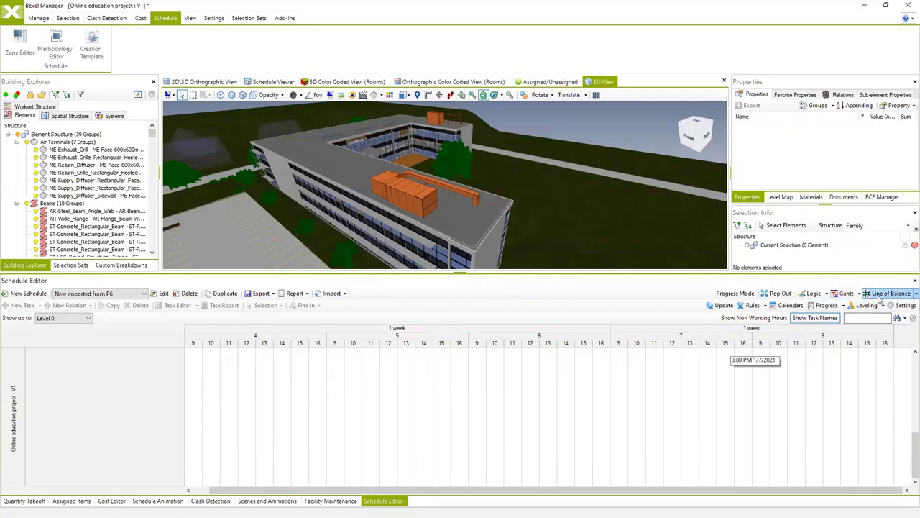
pyautogui.click(844, 295)
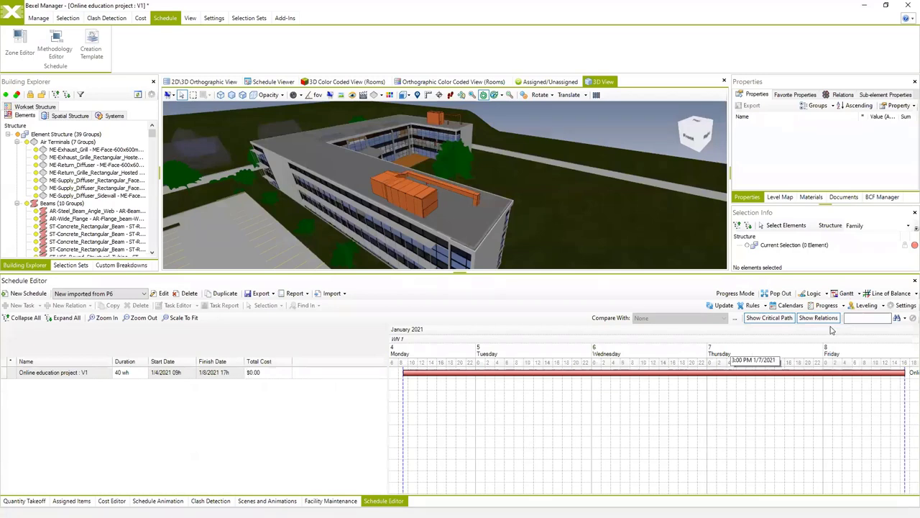
pyautogui.click(789, 305)
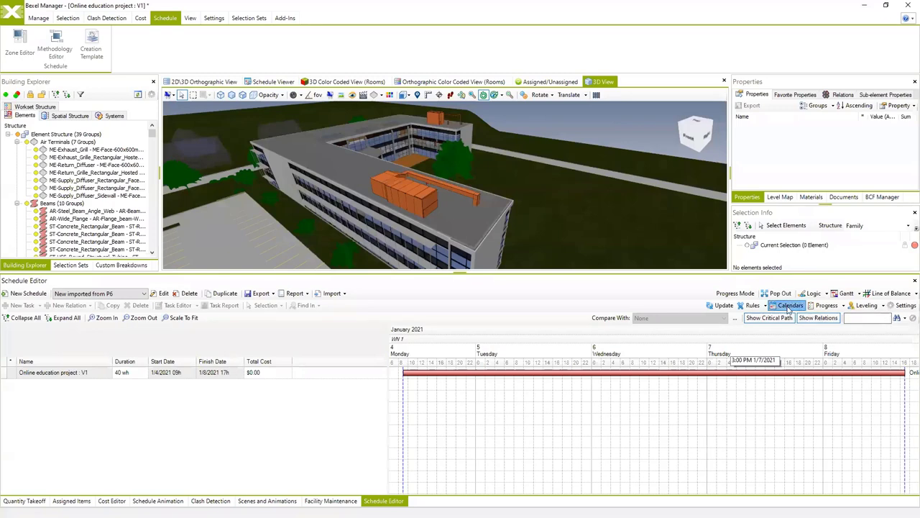
pyautogui.moveTo(504, 130); pyautogui.dragTo(451, 135)
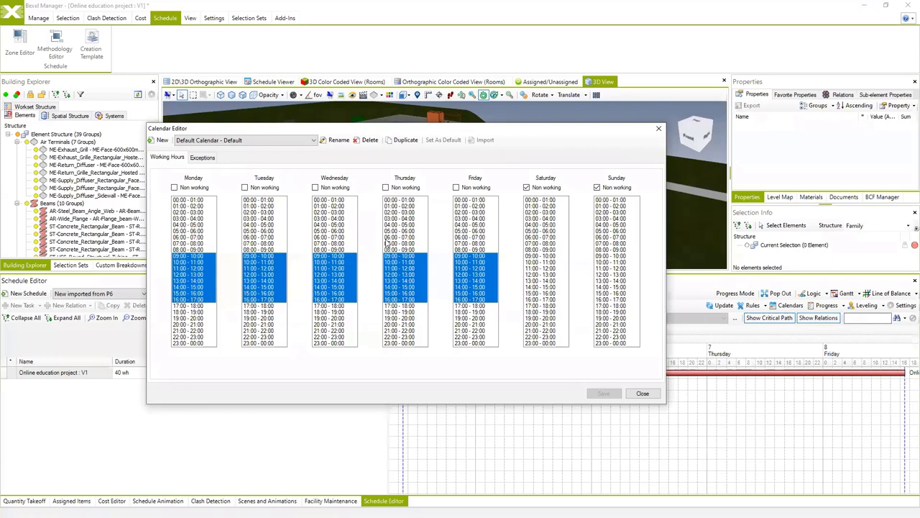
pyautogui.click(207, 160)
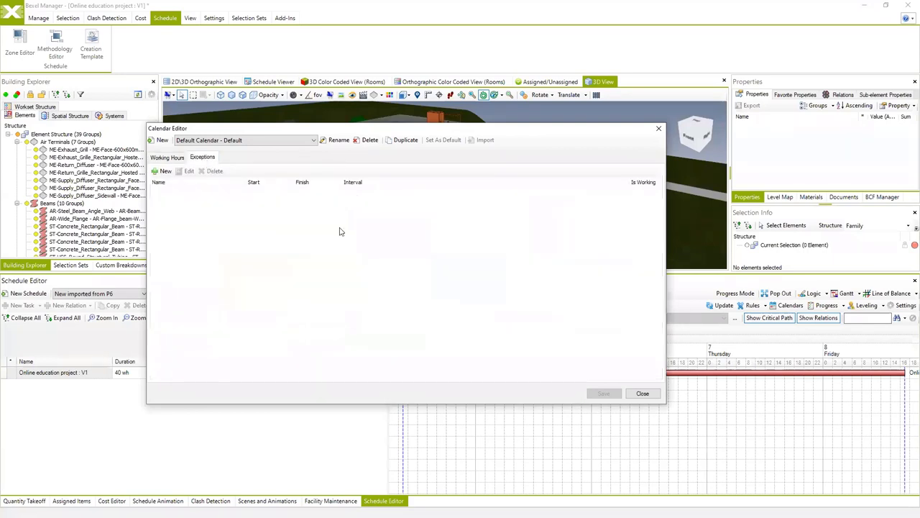
pyautogui.click(167, 171)
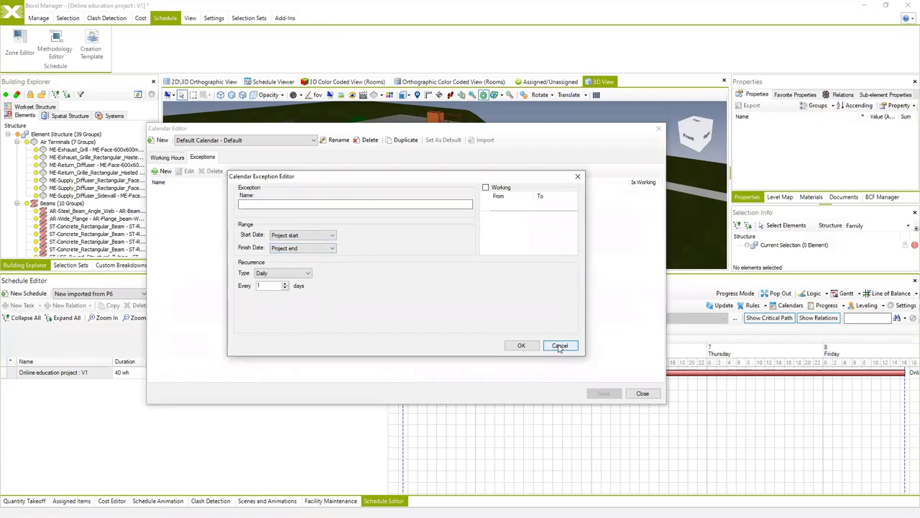
pyautogui.click(560, 346)
pyautogui.click(167, 157)
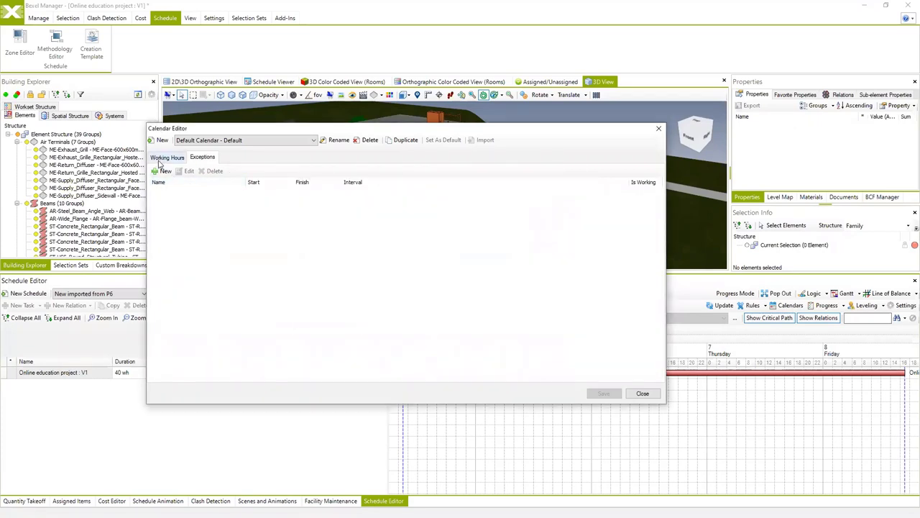
pyautogui.click(314, 140)
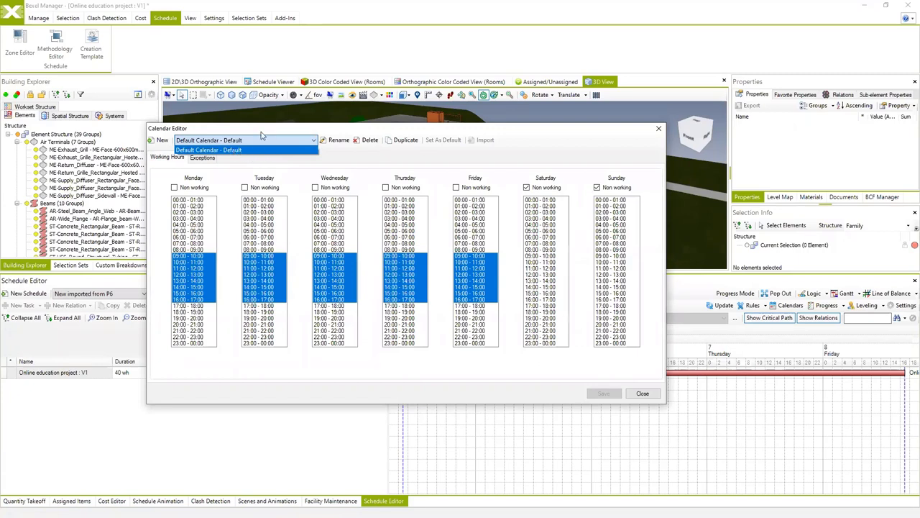
pyautogui.click(263, 137)
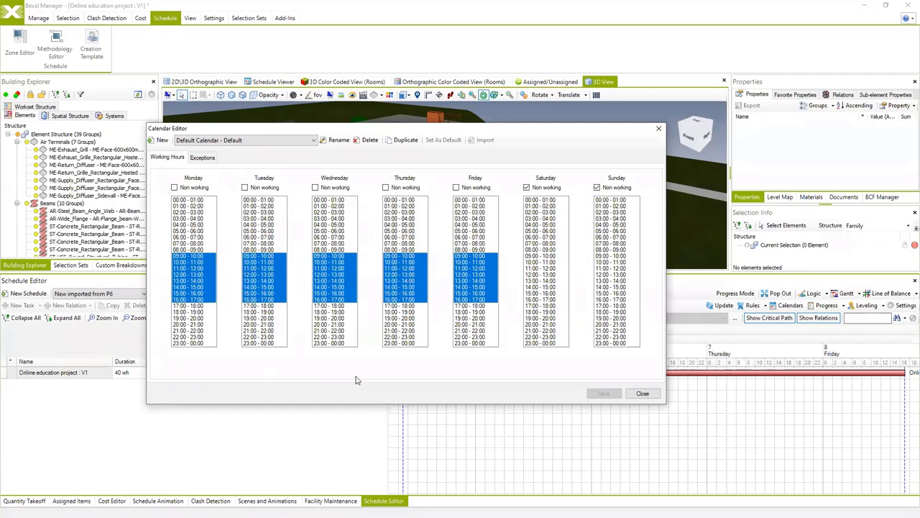
pyautogui.click(647, 394)
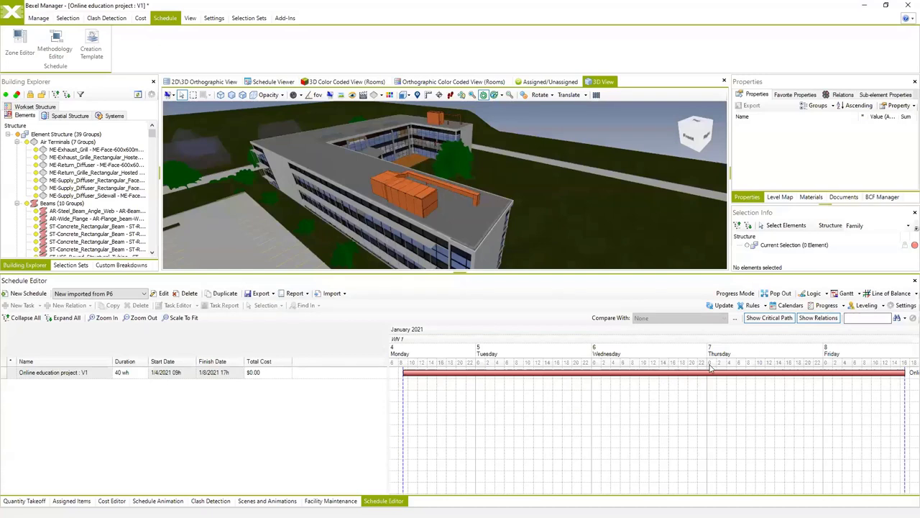
pyautogui.click(906, 305)
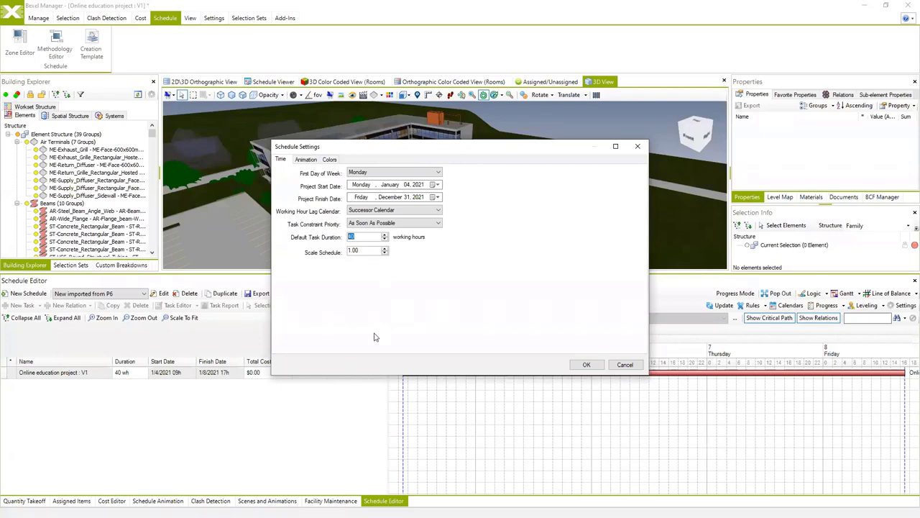
pyautogui.click(362, 237)
pyautogui.moveTo(362, 236); pyautogui.dragTo(341, 242)
pyautogui.click(305, 159)
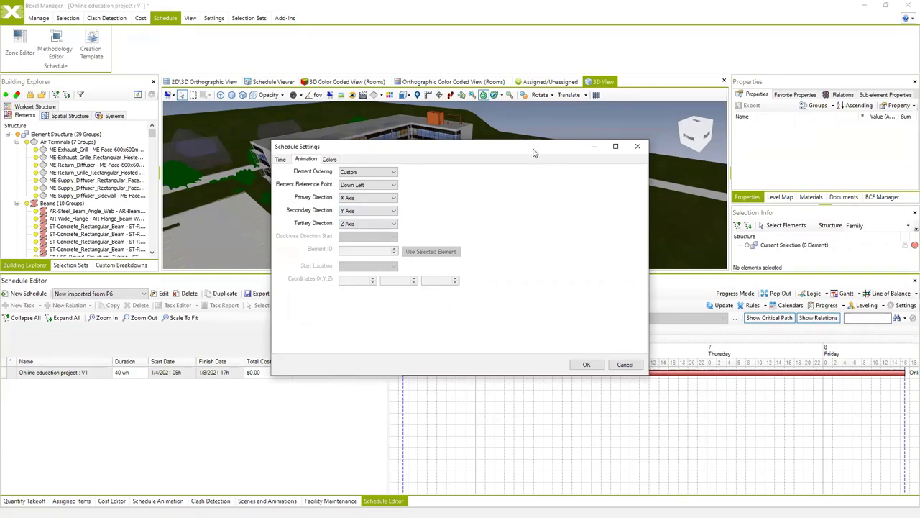
pyautogui.moveTo(536, 143); pyautogui.dragTo(506, 171)
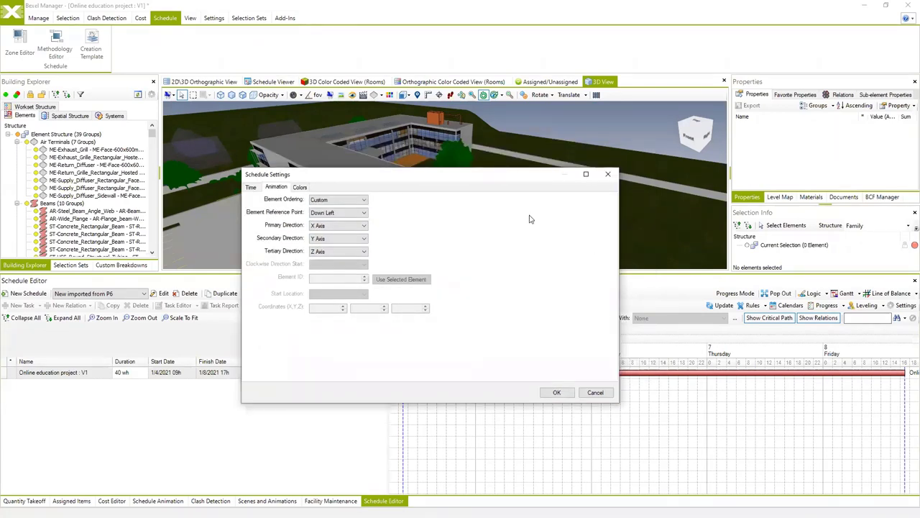
pyautogui.click(300, 187)
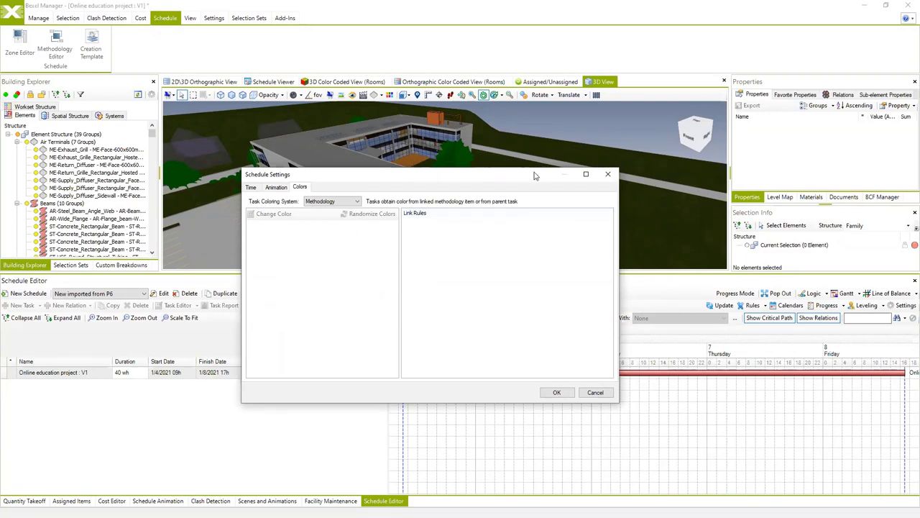
pyautogui.click(608, 177)
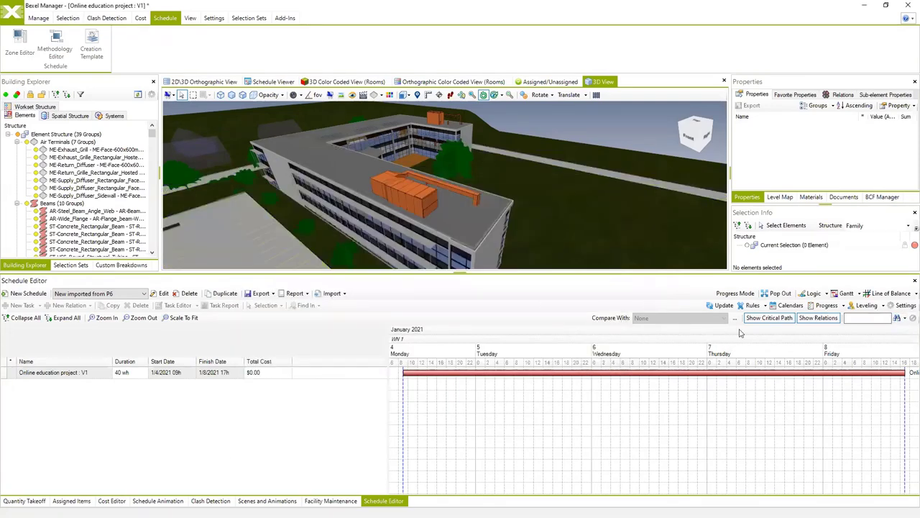
# Pop out the schedule window and show the New Task submenu for Online education project : V1.
pyautogui.click(779, 293)
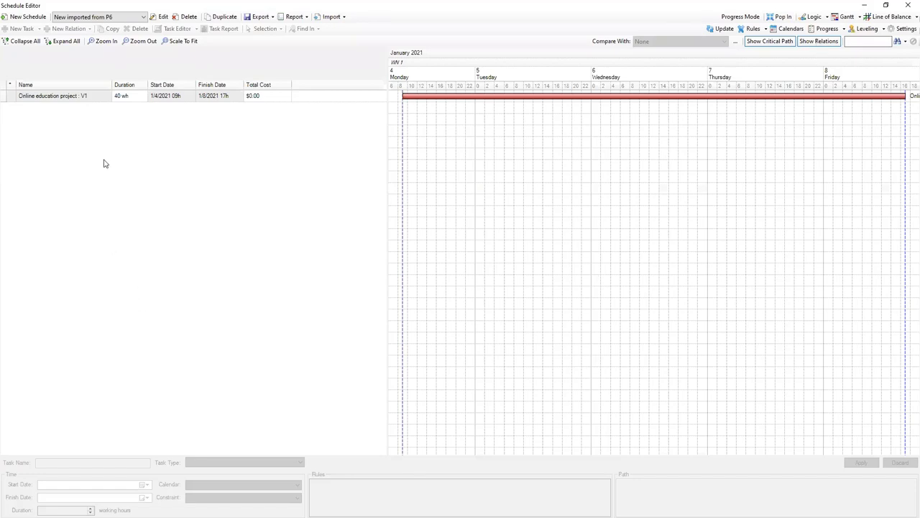
pyautogui.rightClick(75, 130)
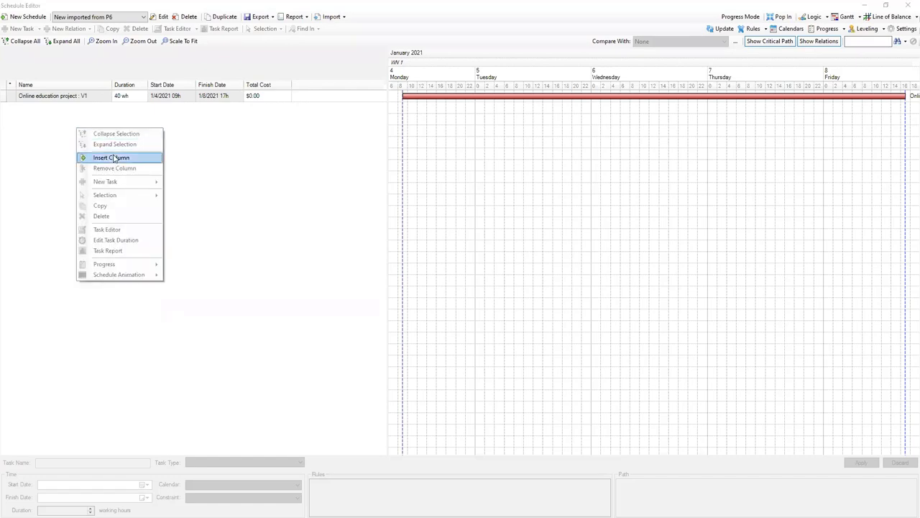
pyautogui.click(64, 126)
pyautogui.click(56, 98)
pyautogui.rightClick(56, 97)
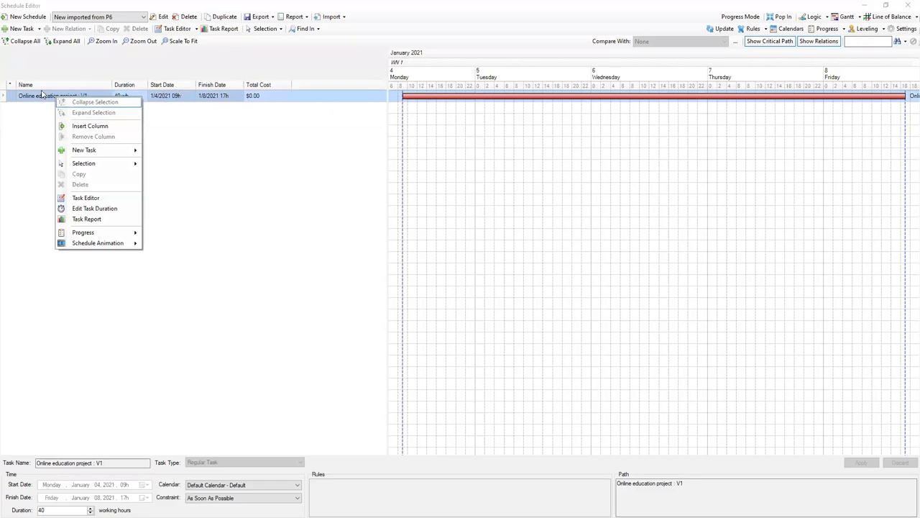
pyautogui.moveTo(99, 152)
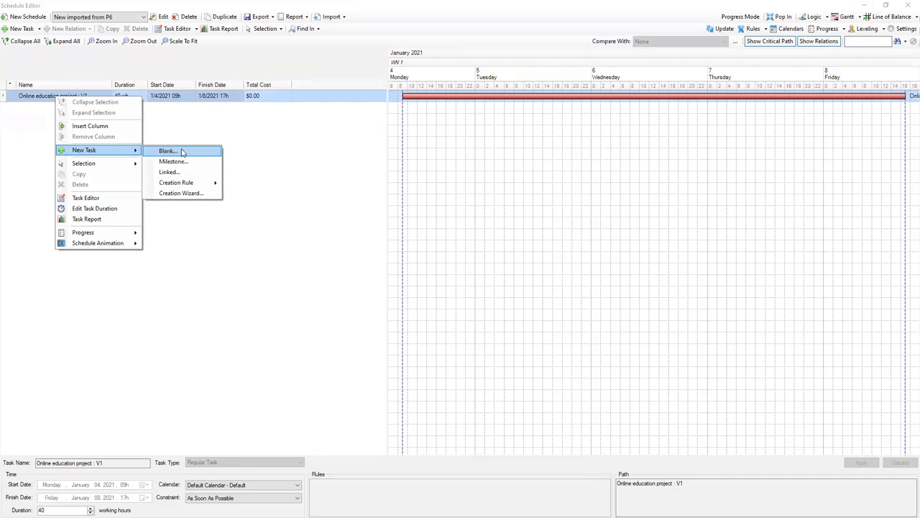
# Create a blank task named 'New task' in the schedule.
pyautogui.click(182, 152)
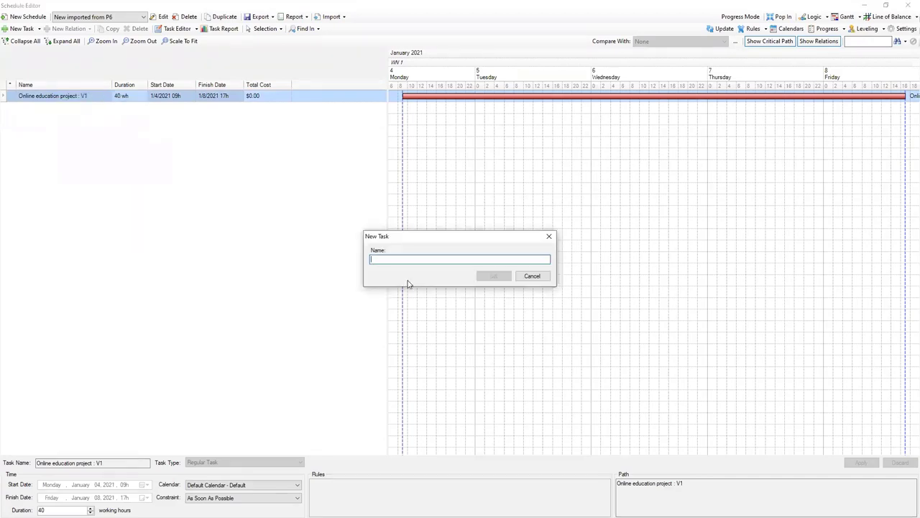
pyautogui.write('New task')
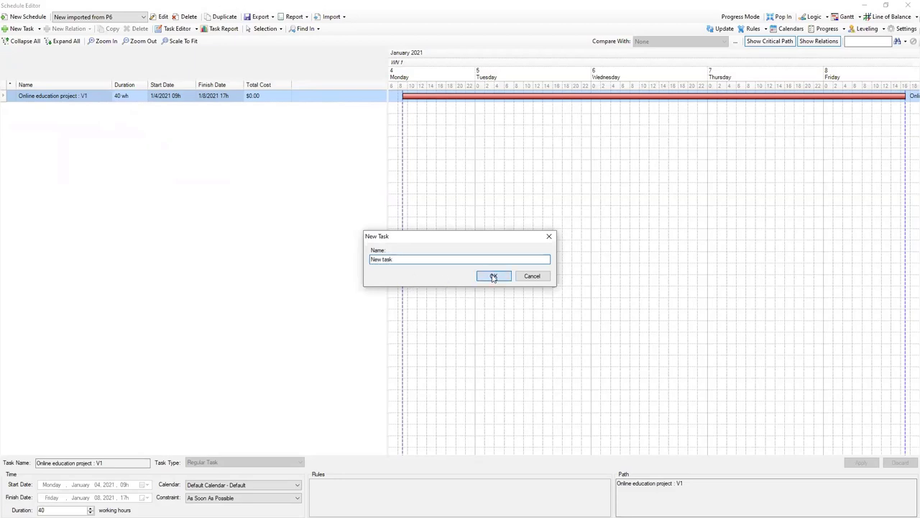
pyautogui.click(494, 275)
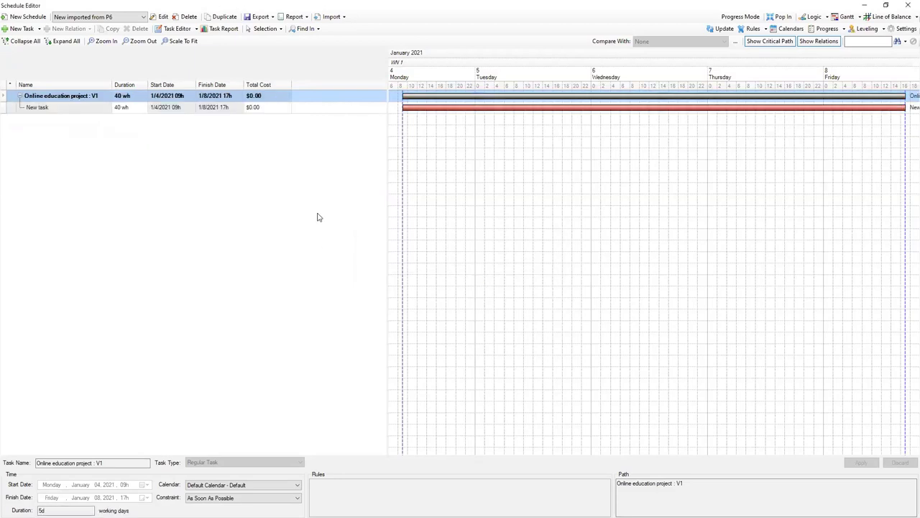
# Select New task, zoom the Gantt out, and check the project dates in schedule settings without changing them.
pyautogui.click(71, 108)
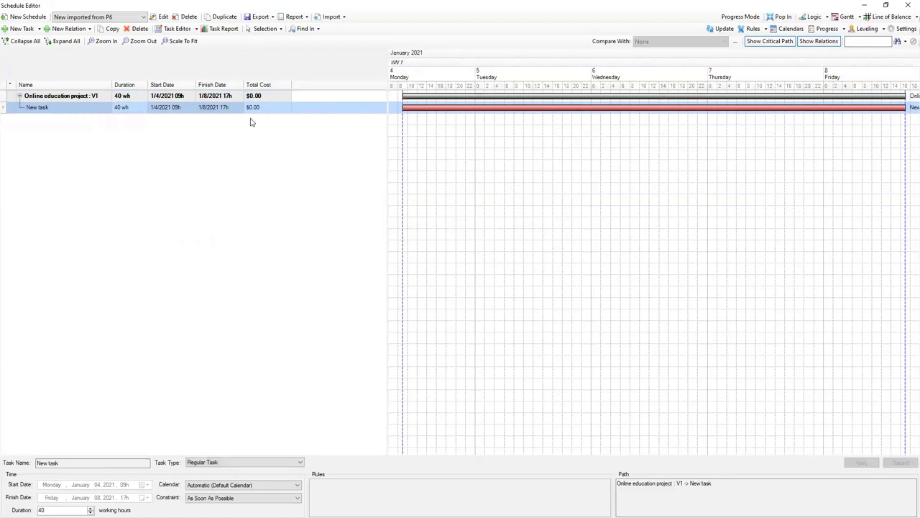
pyautogui.keyDown('ctrl'); pyautogui.scroll(-1, 484, 211); pyautogui.keyUp('ctrl')
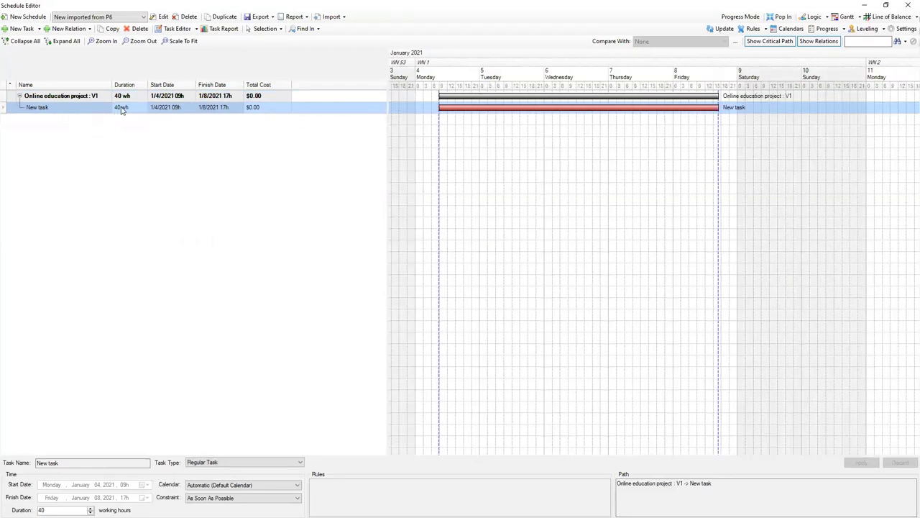
pyautogui.click(906, 29)
pyautogui.click(281, 158)
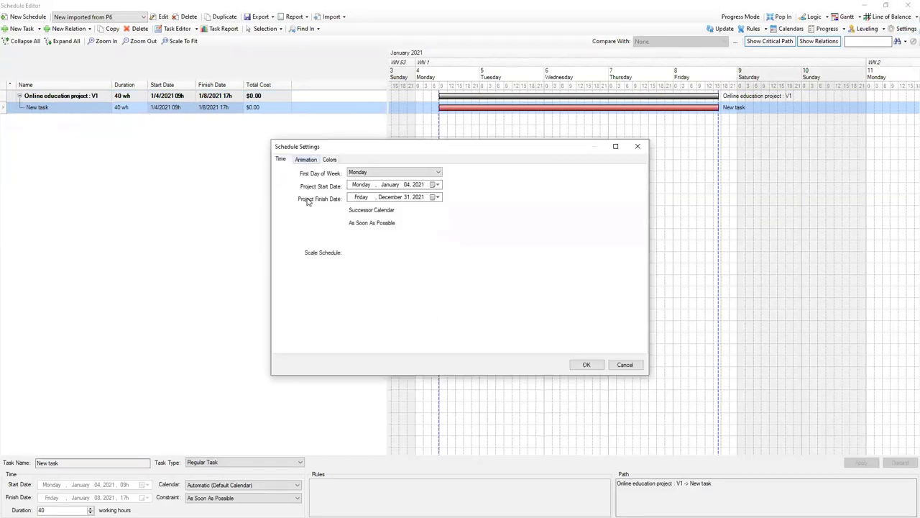
pyautogui.click(625, 364)
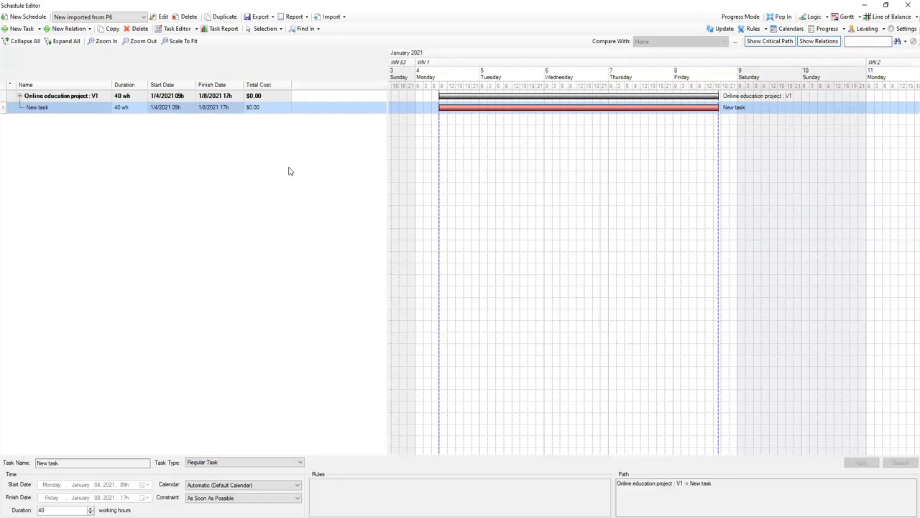
# Insert a Duration (Days) column in the task table, placed right after Duration.
pyautogui.rightClick(309, 86)
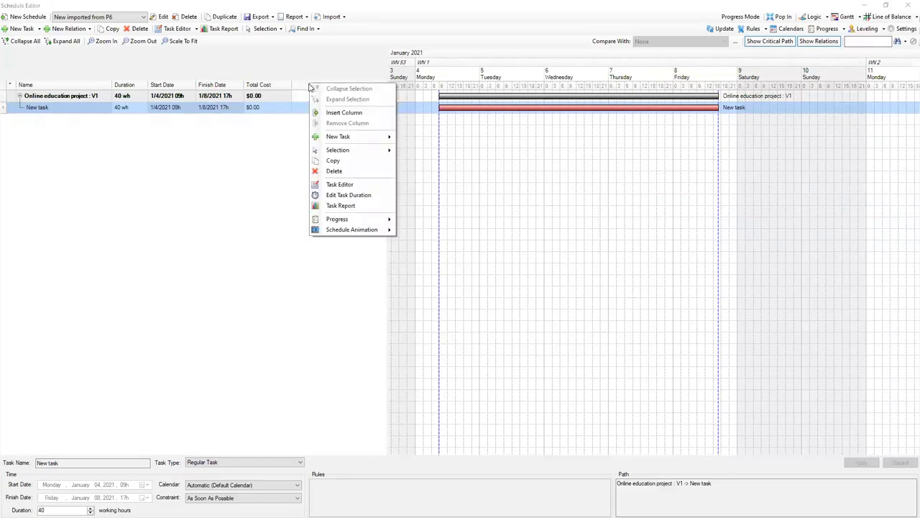
pyautogui.click(335, 112)
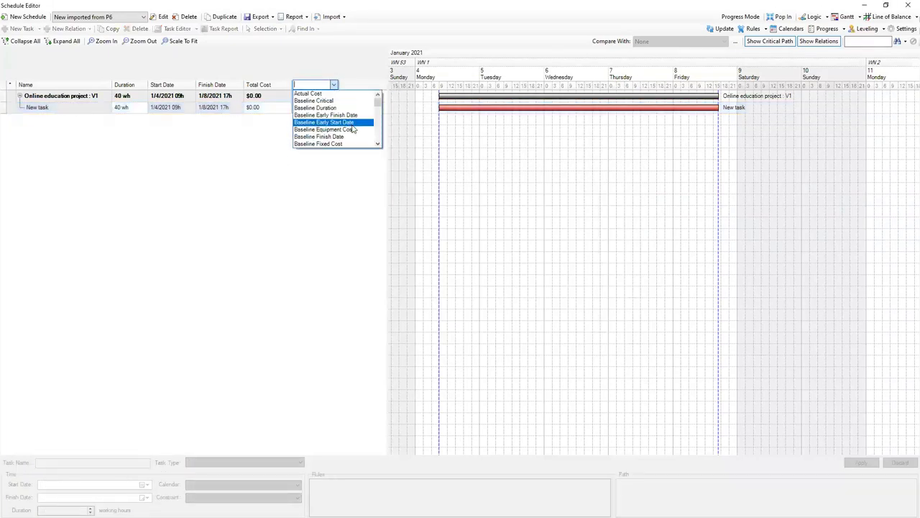
pyautogui.write('di')
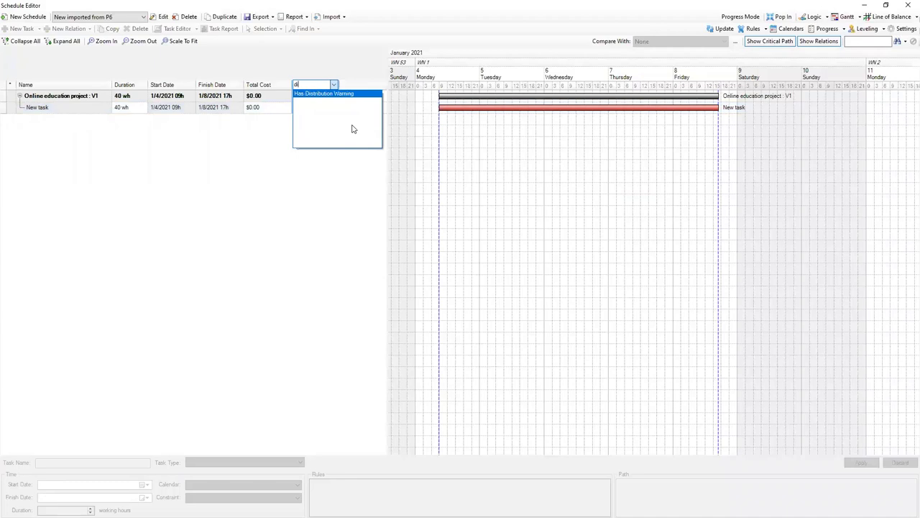
pyautogui.press('BackSpace')
pyautogui.write('ai')
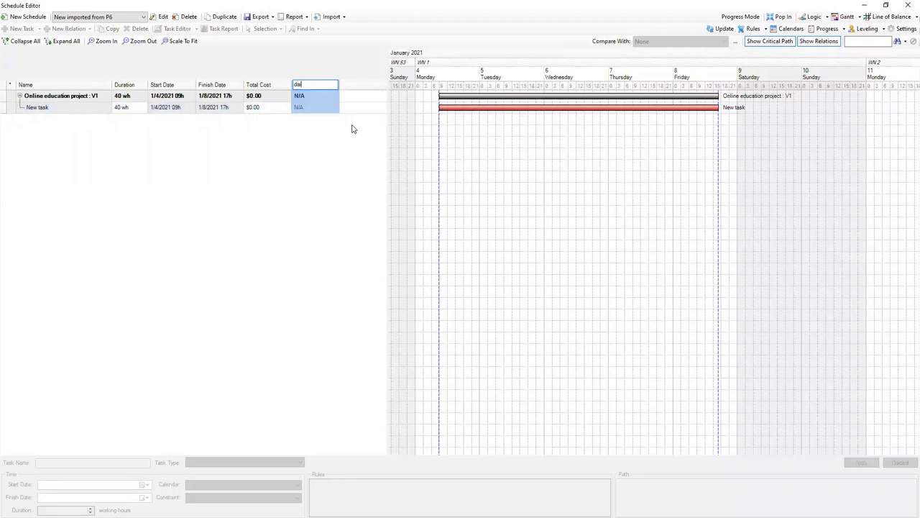
pyautogui.press('BackSpace')
pyautogui.press('BackSpace')
pyautogui.press('BackSpace')
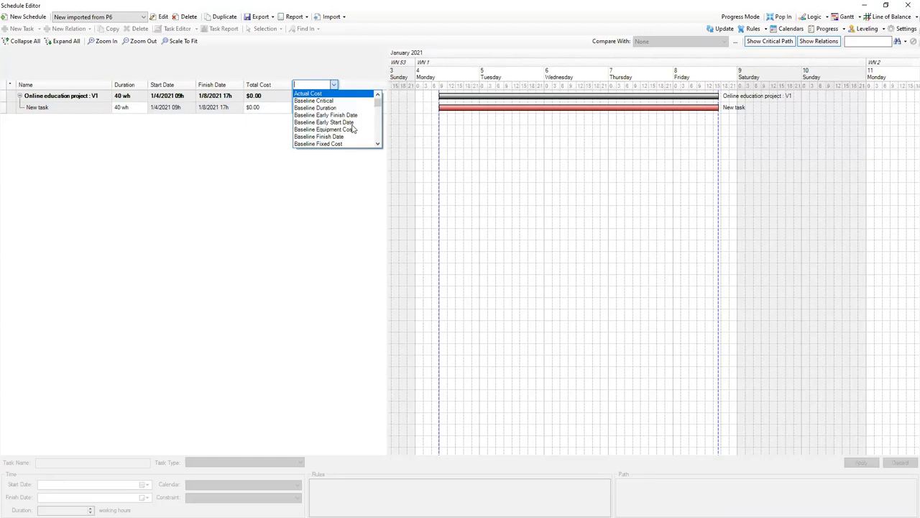
pyautogui.write('du')
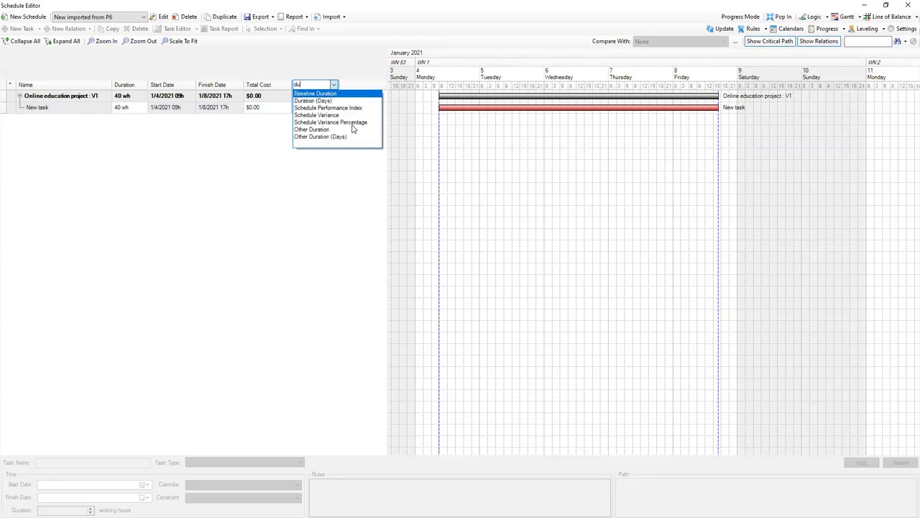
pyautogui.press('Return')
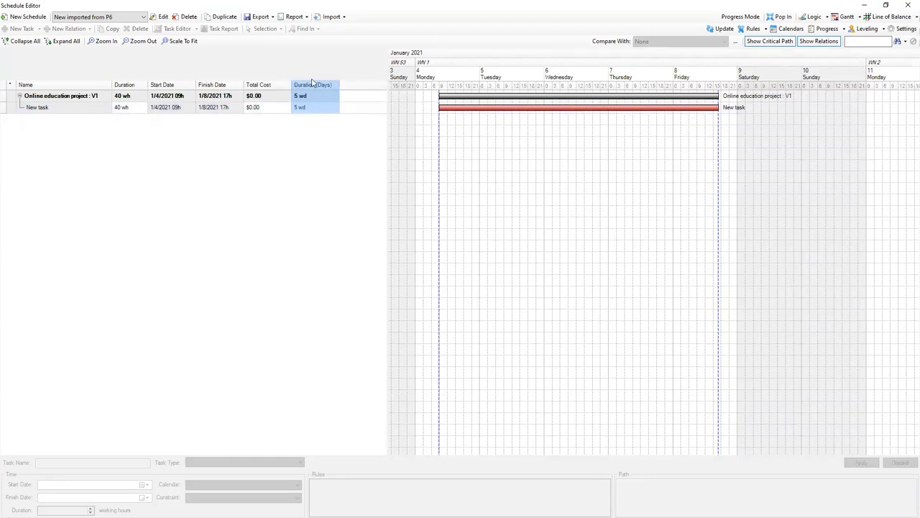
pyautogui.moveTo(210, 81)
pyautogui.mouseDown()
pyautogui.moveTo(149, 86)
pyautogui.moveTo(146, 127)
pyautogui.mouseUp()
pyautogui.click(169, 150)
# Set New task's duration to 7 days so it finishes 1/12/2021.
pyautogui.doubleClick(160, 108)
pyautogui.write('7')
pyautogui.click(172, 151)
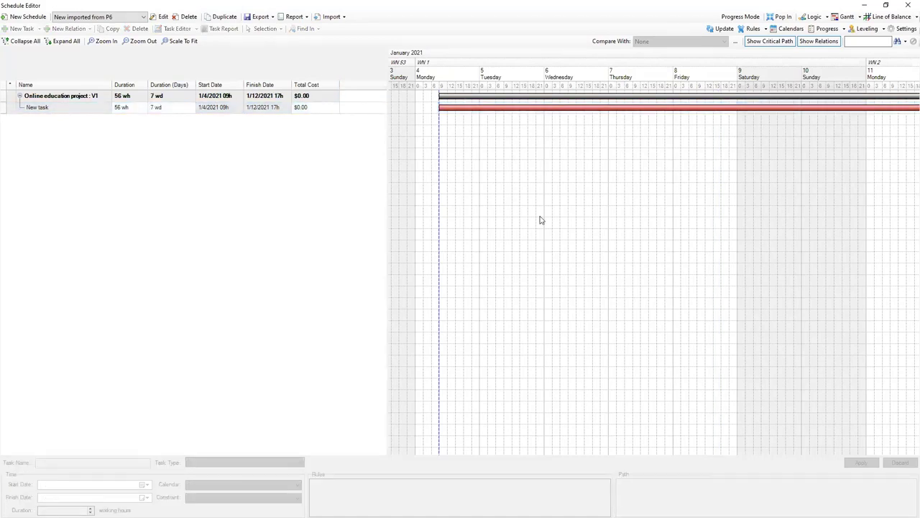
pyautogui.scroll(-2, 541, 226)
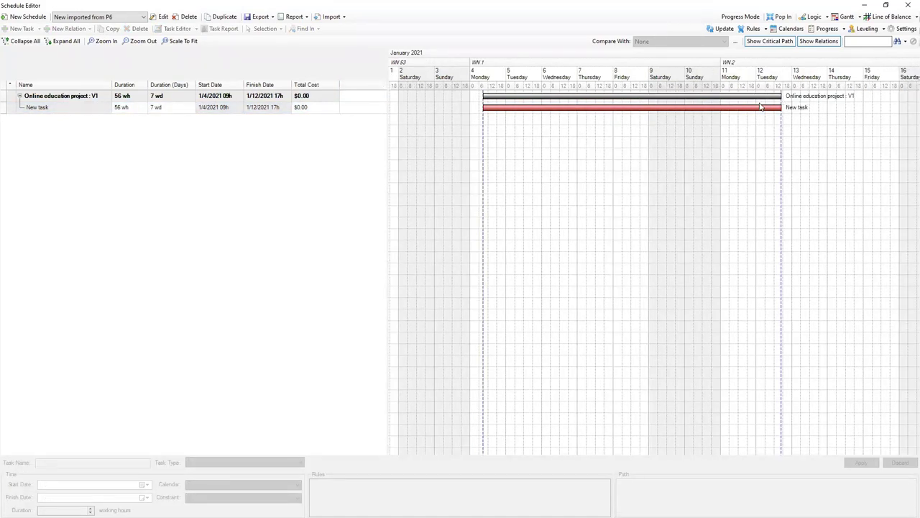
# Select the Online education project summary row and bring up its task actions menu.
pyautogui.click(56, 113)
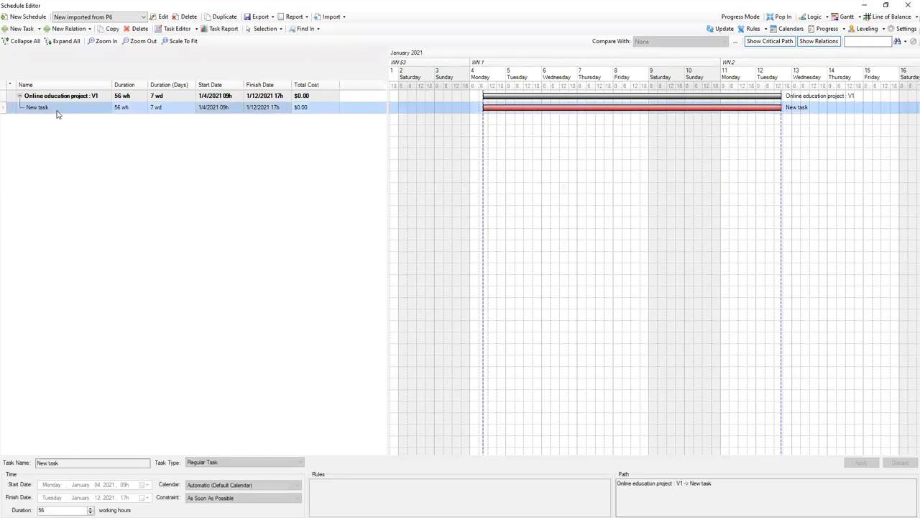
pyautogui.rightClick(57, 112)
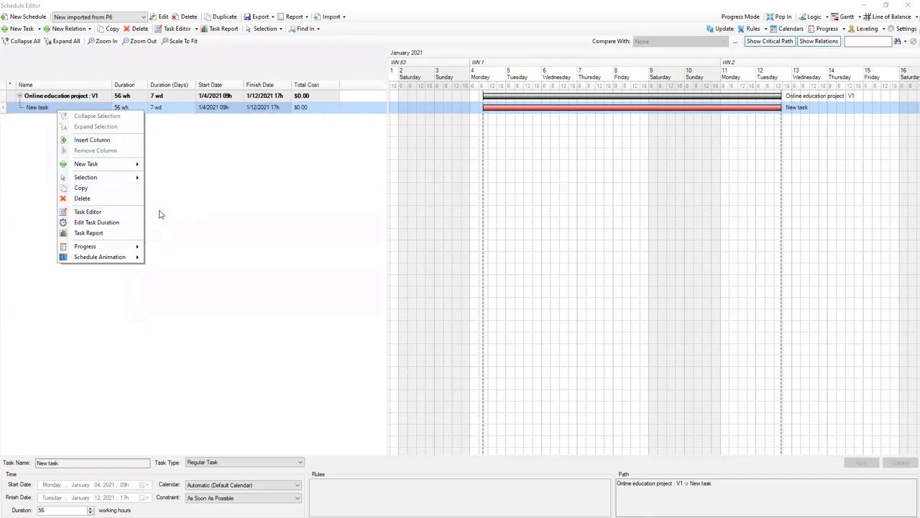
pyautogui.click(84, 140)
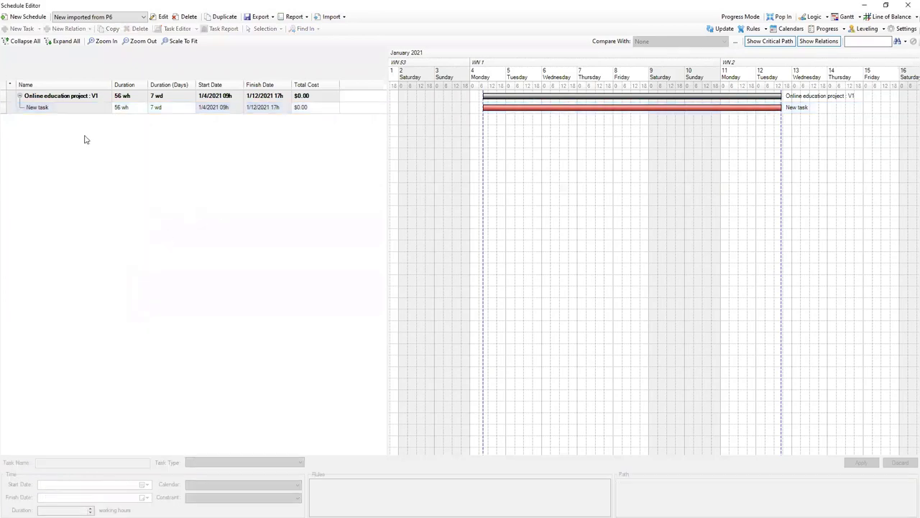
pyautogui.click(51, 97)
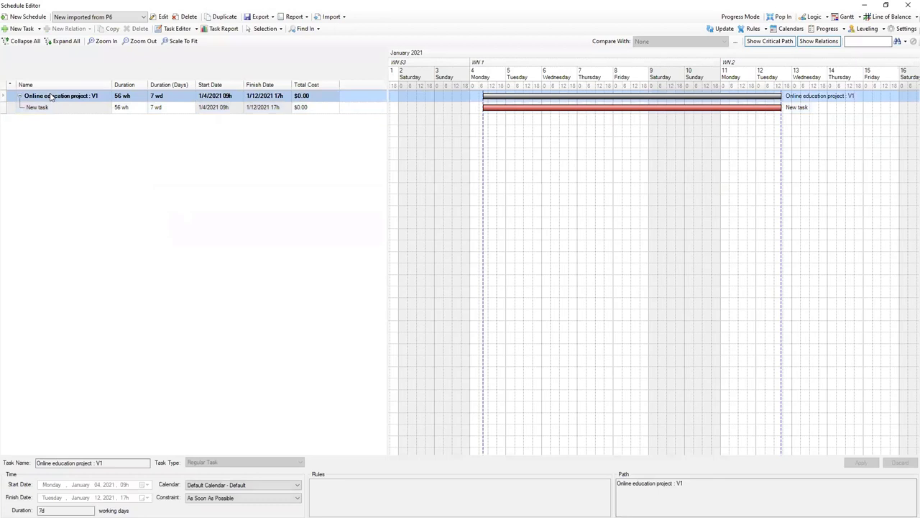
pyautogui.rightClick(51, 97)
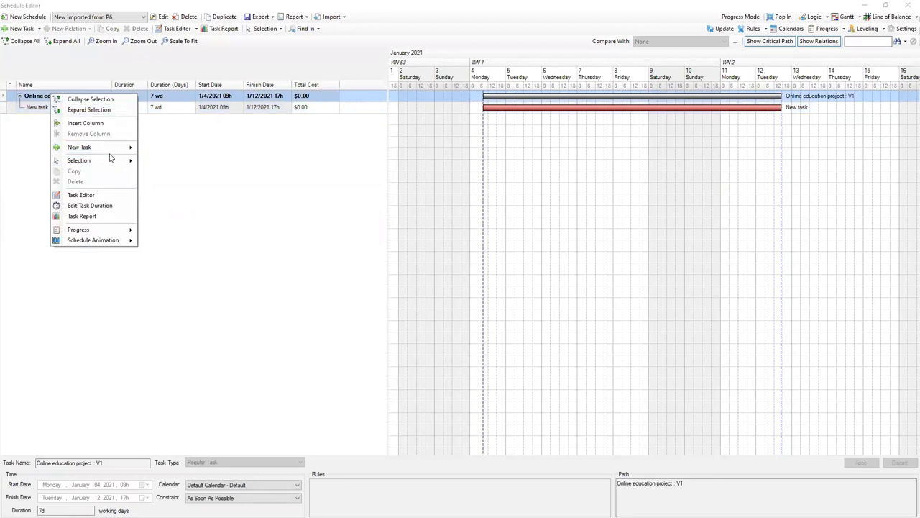
# Choose New Task > Blank under the project summary and name it 'New Task 2'.
pyautogui.moveTo(119, 147)
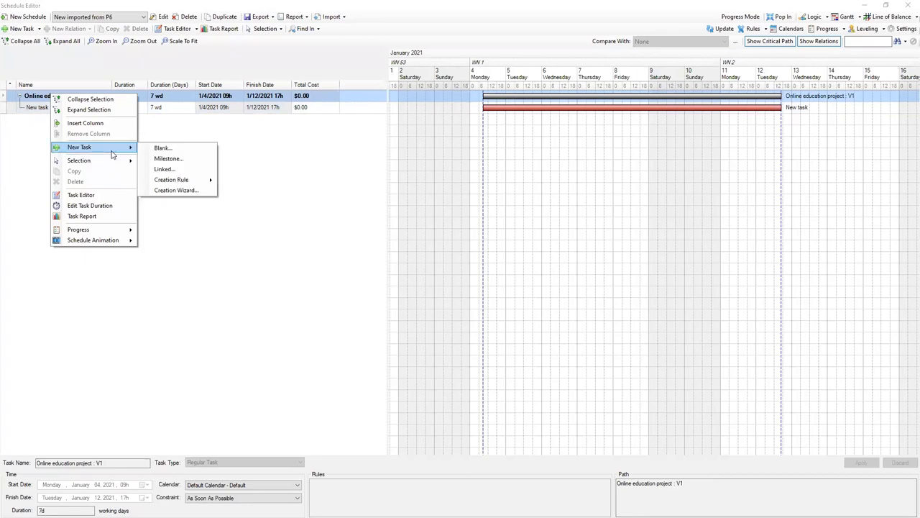
pyautogui.click(159, 152)
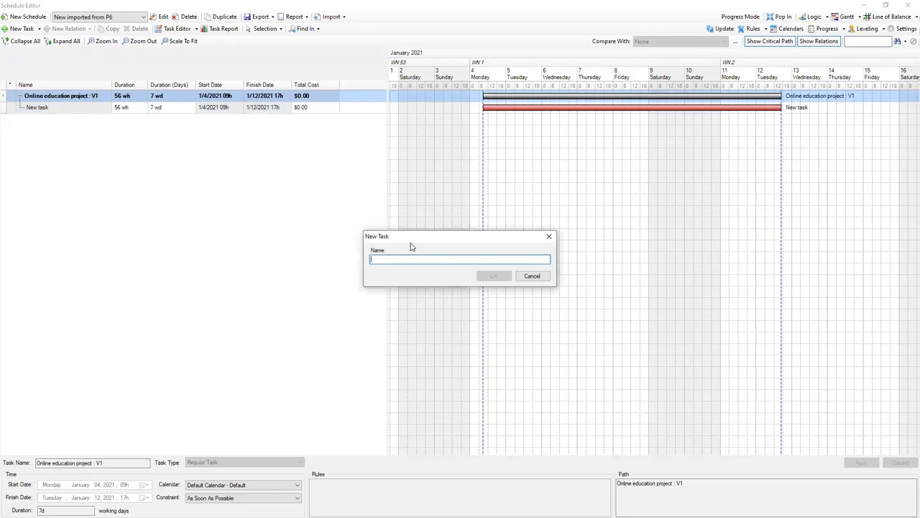
pyautogui.write('New Task 2')
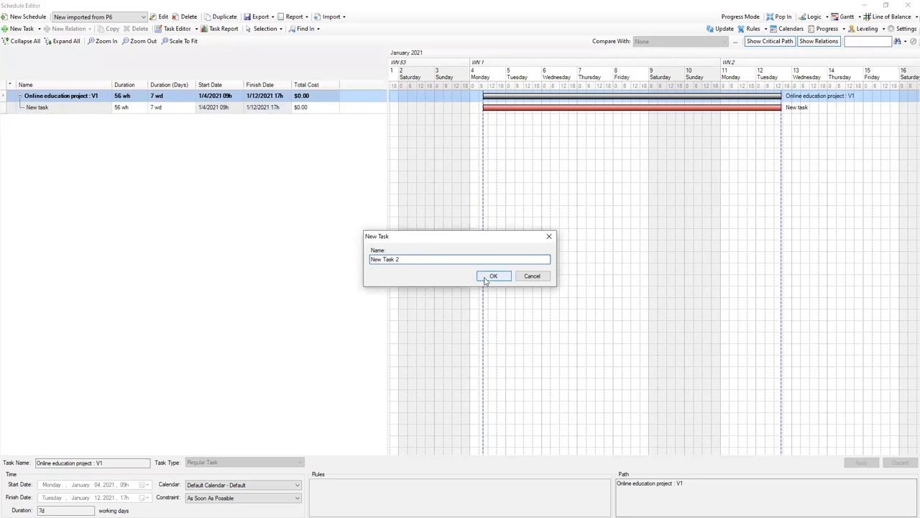
pyautogui.click(492, 276)
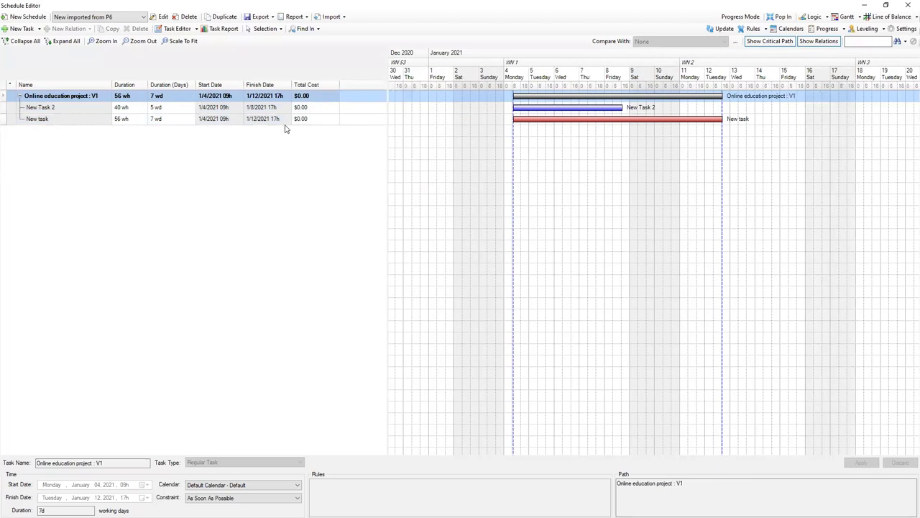
pyautogui.click(65, 109)
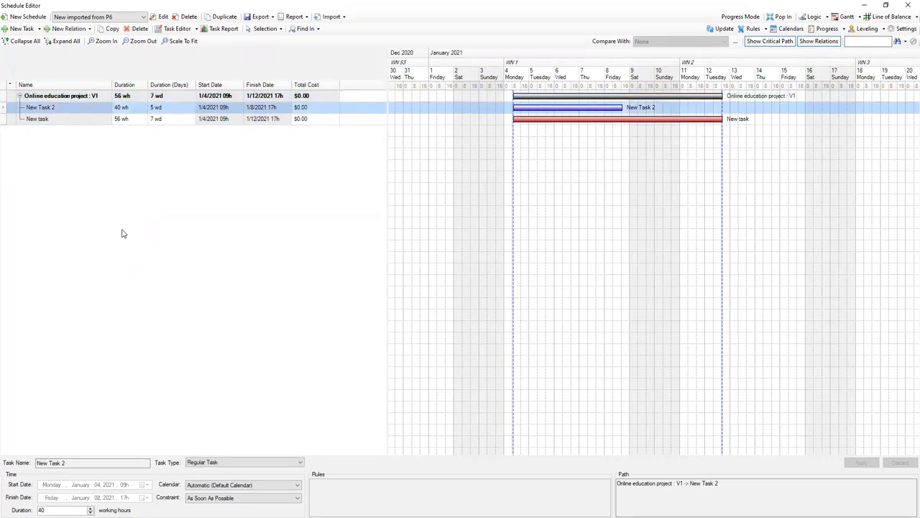
pyautogui.keyDown('shift'); pyautogui.click(79, 119); pyautogui.keyUp('shift')
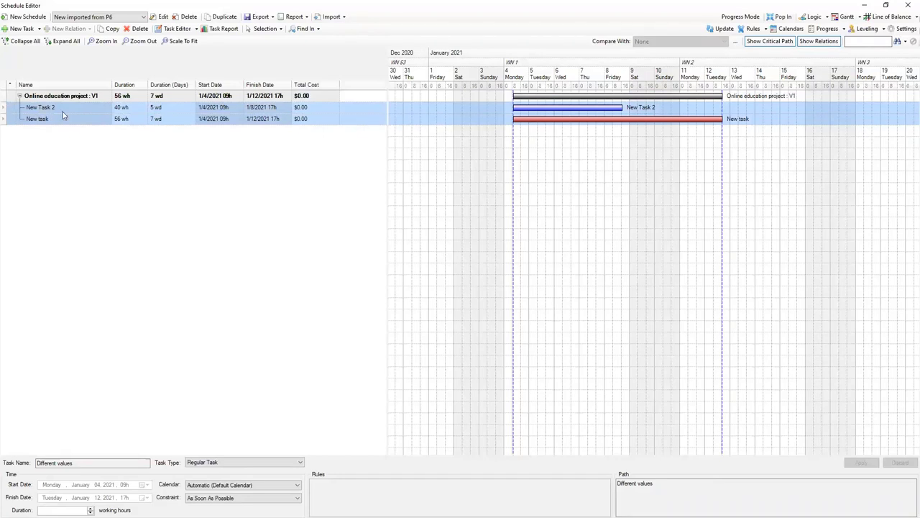
pyautogui.click(62, 120)
pyautogui.rightClick(59, 121)
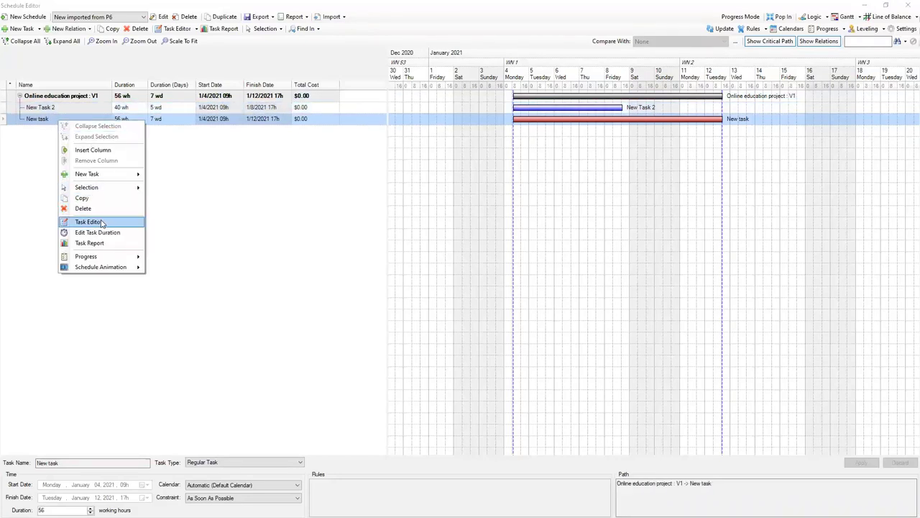
pyautogui.click(189, 226)
pyautogui.click(49, 120)
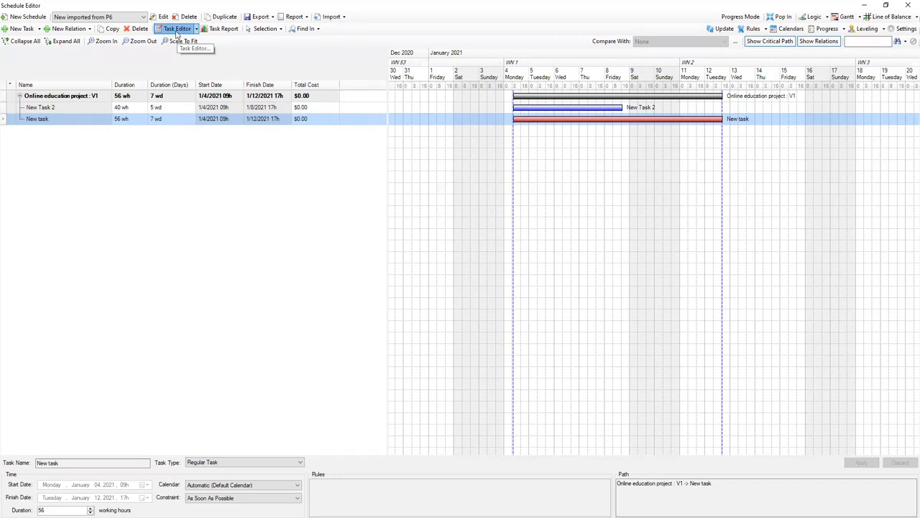
pyautogui.click(176, 28)
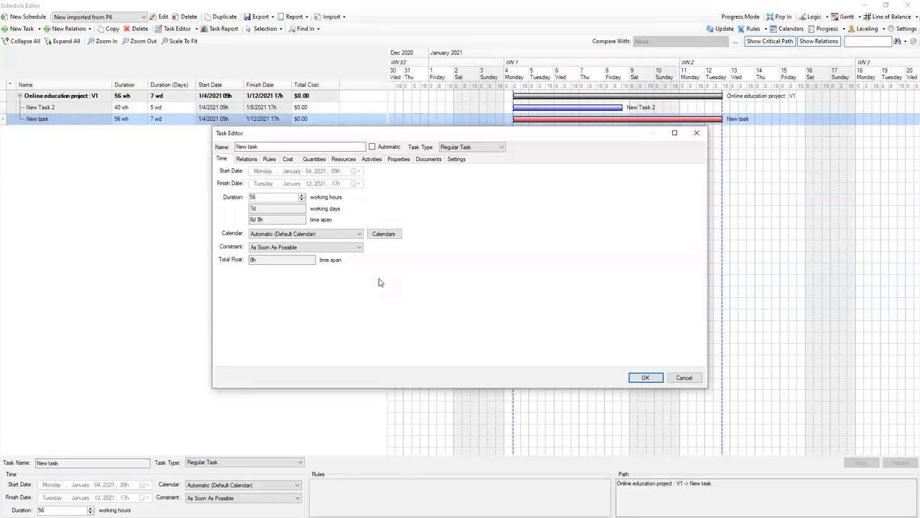
# View New task's predecessor and successor relations in the Task Editor.
pyautogui.click(247, 159)
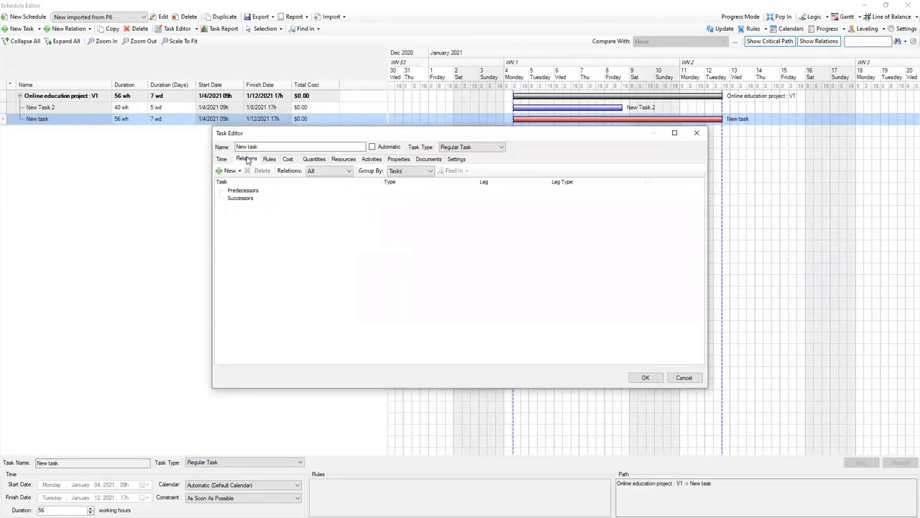
pyautogui.click(241, 199)
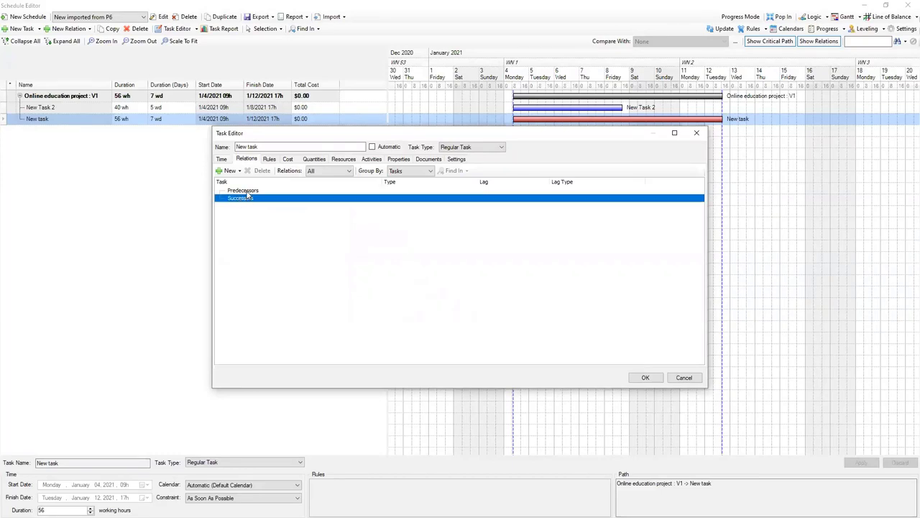
pyautogui.click(239, 173)
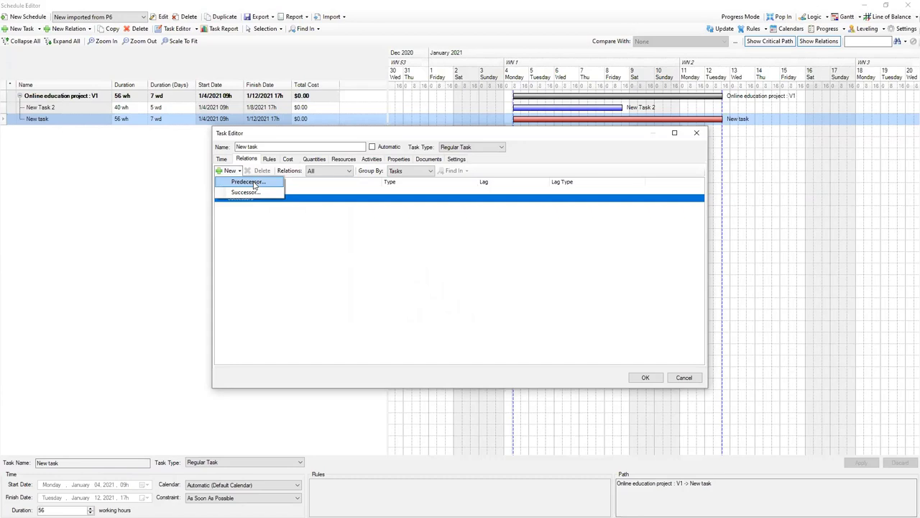
pyautogui.click(251, 182)
pyautogui.click(343, 187)
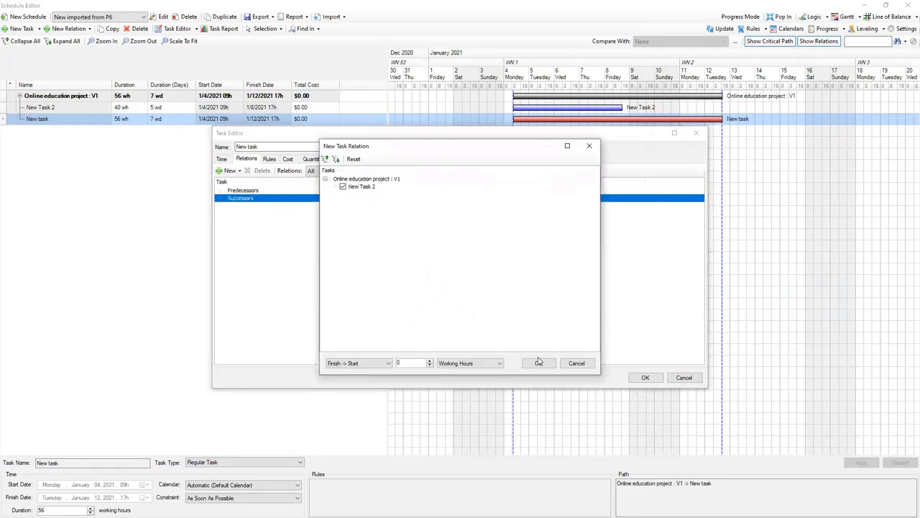
pyautogui.click(389, 363)
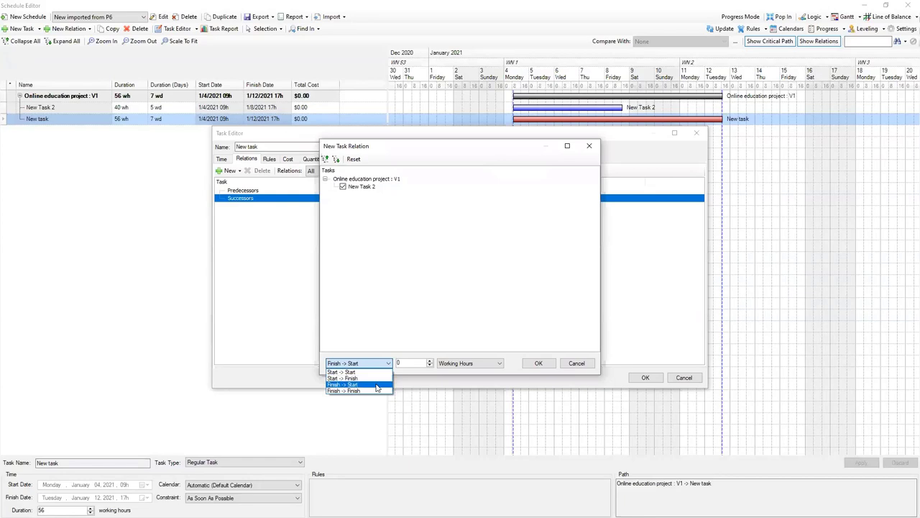
pyautogui.click(376, 385)
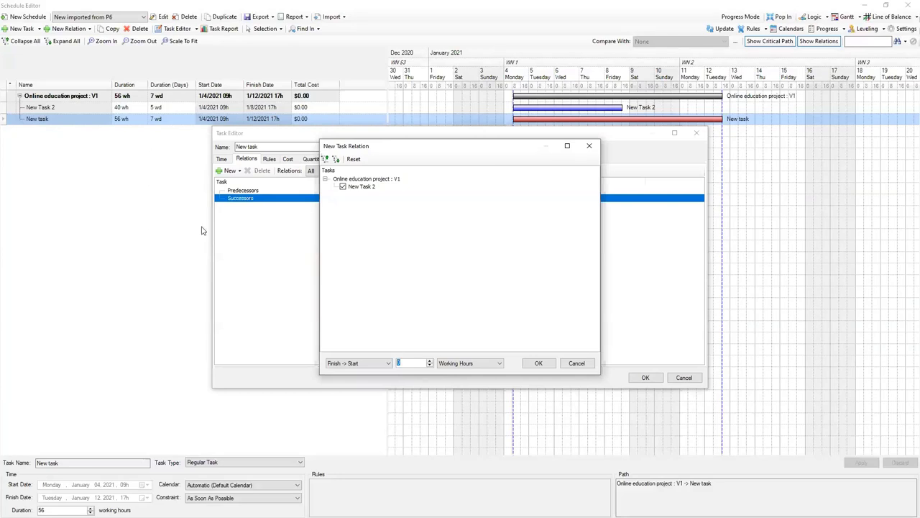
pyautogui.click(593, 365)
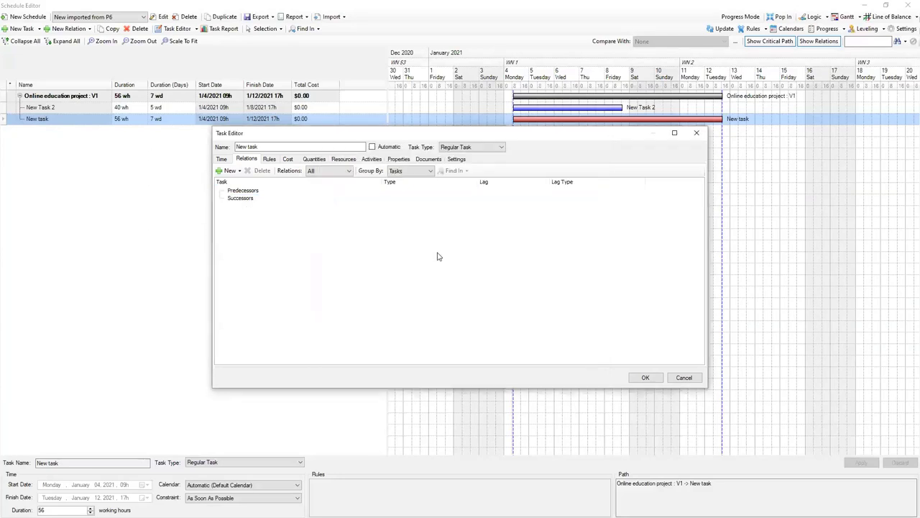
pyautogui.click(270, 159)
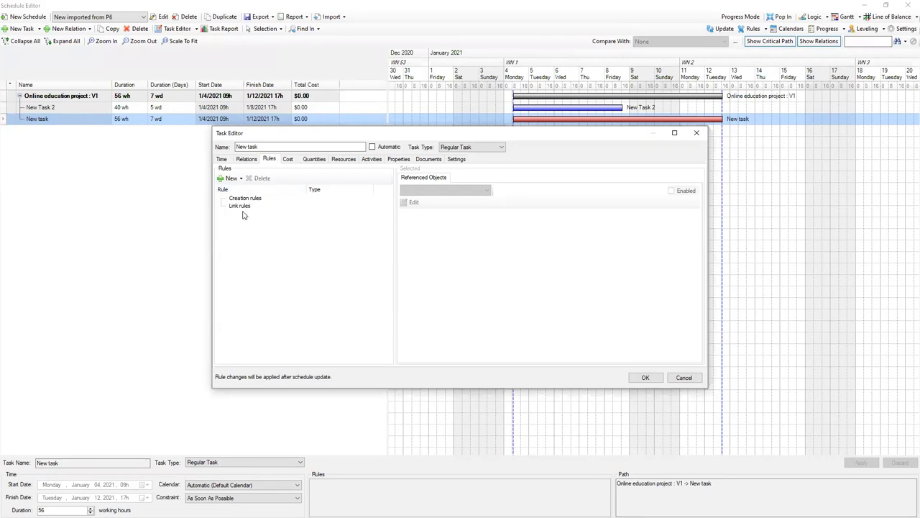
# Start a new link rule on New task's Rules page.
pyautogui.click(236, 178)
pyautogui.moveTo(244, 190)
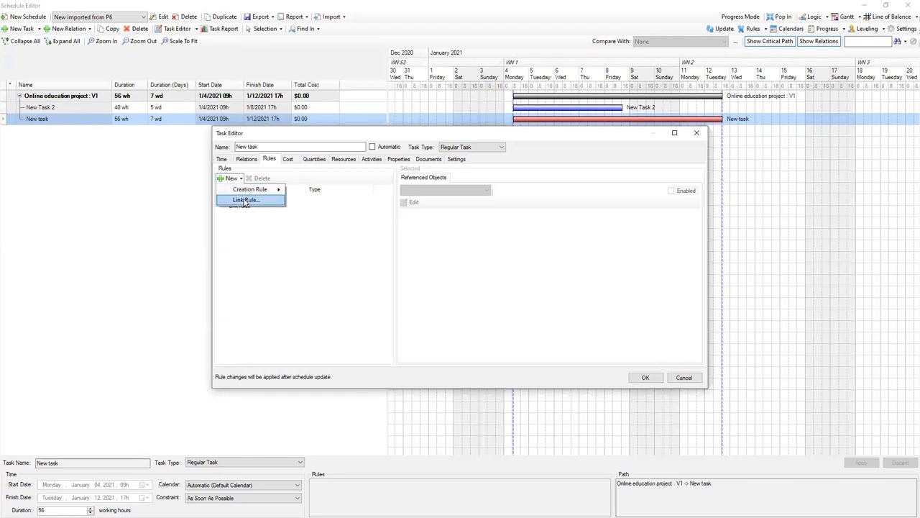
pyautogui.click(245, 201)
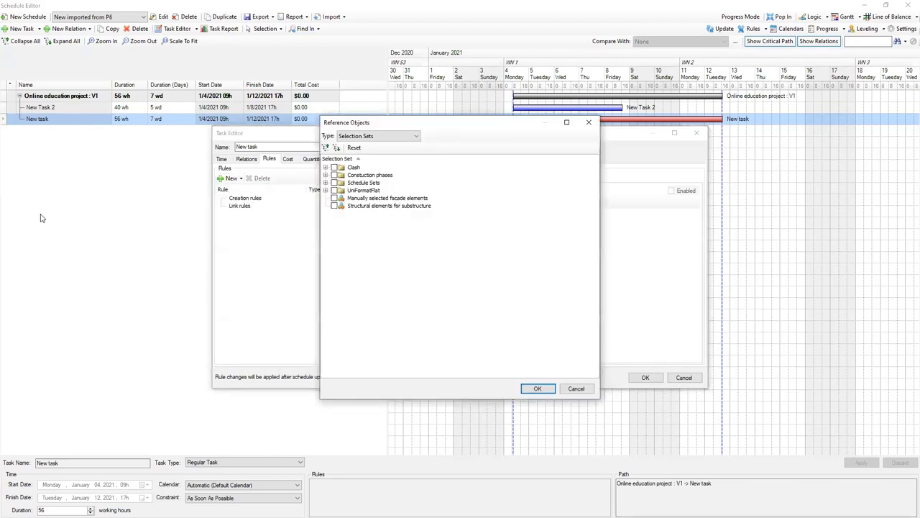
# Browse building, family and selection set reference types, expand Constuction phases, then cancel without linking.
pyautogui.click(416, 135)
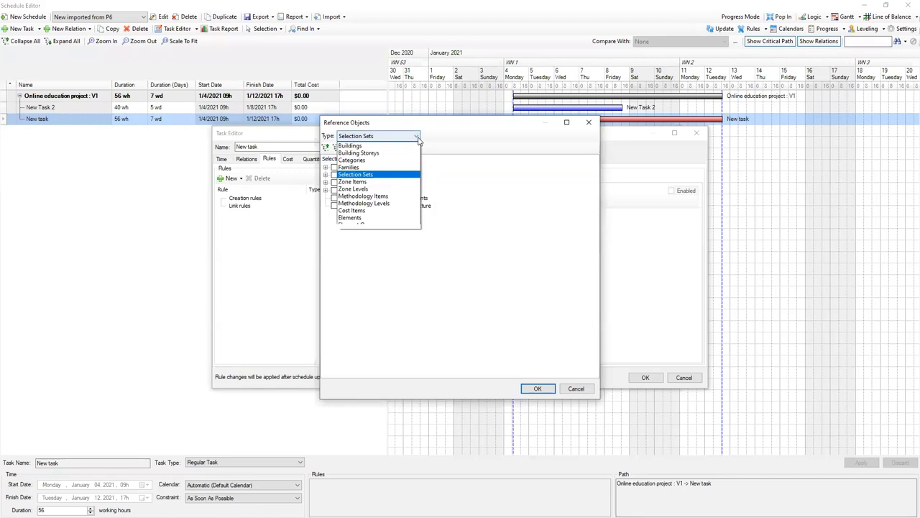
pyautogui.click(395, 146)
pyautogui.click(416, 136)
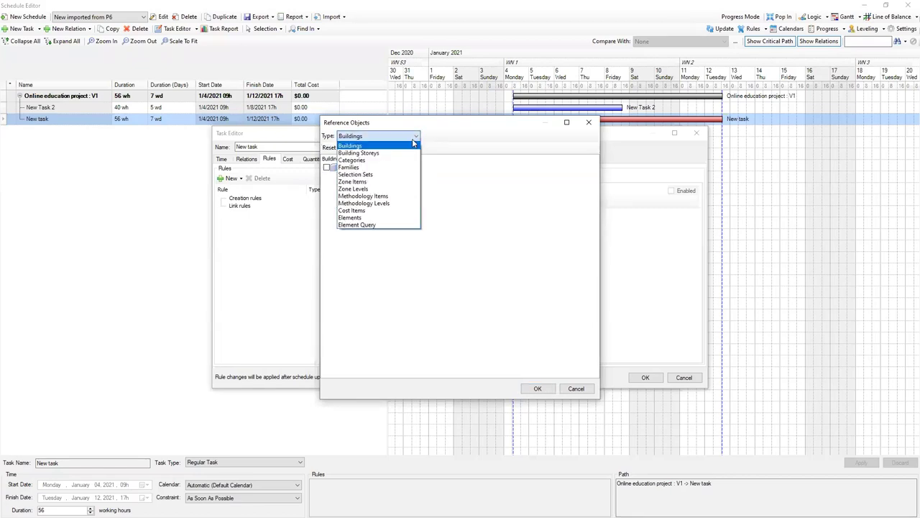
pyautogui.click(367, 167)
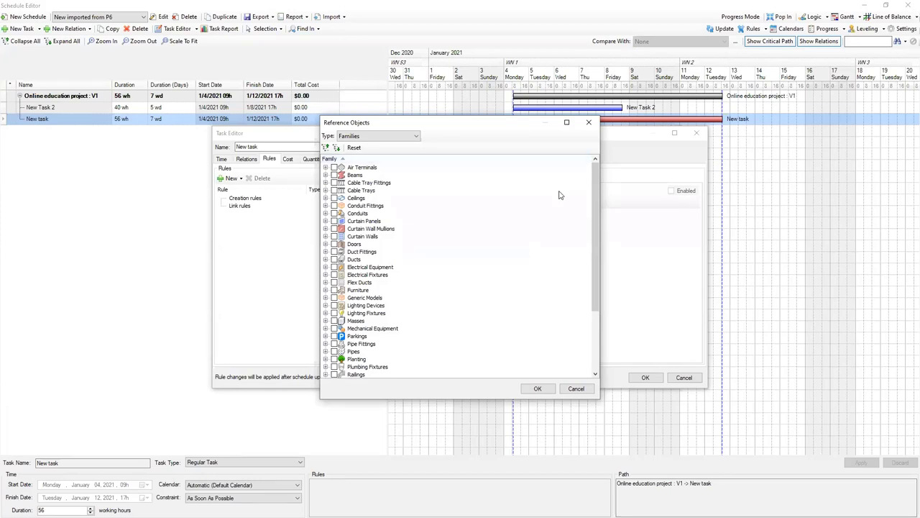
pyautogui.click(370, 136)
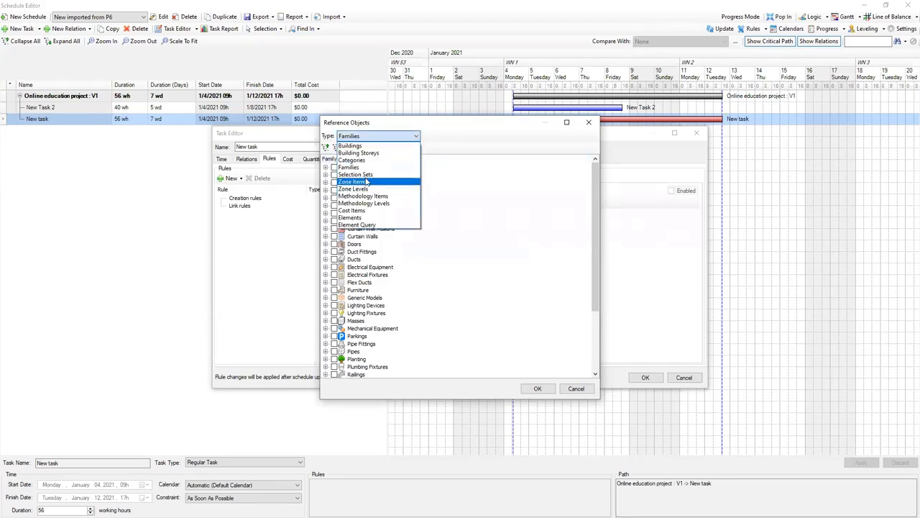
pyautogui.click(364, 174)
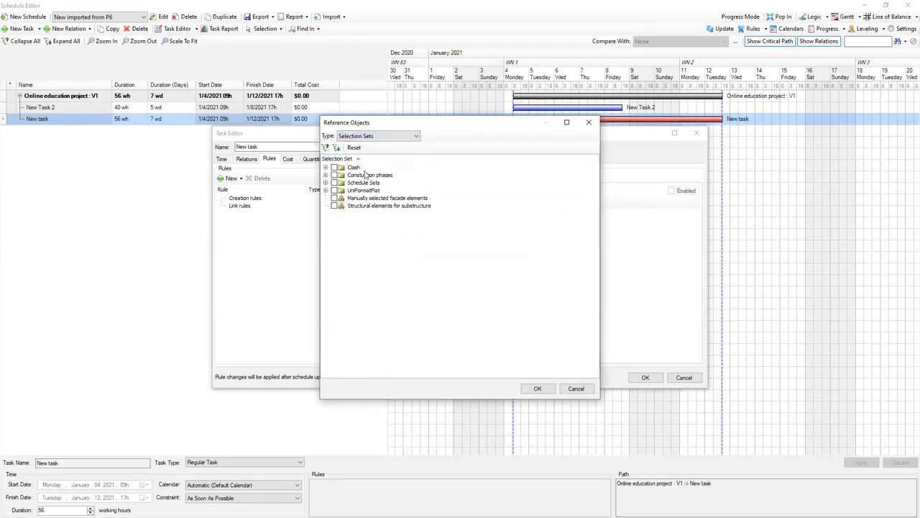
pyautogui.click(416, 136)
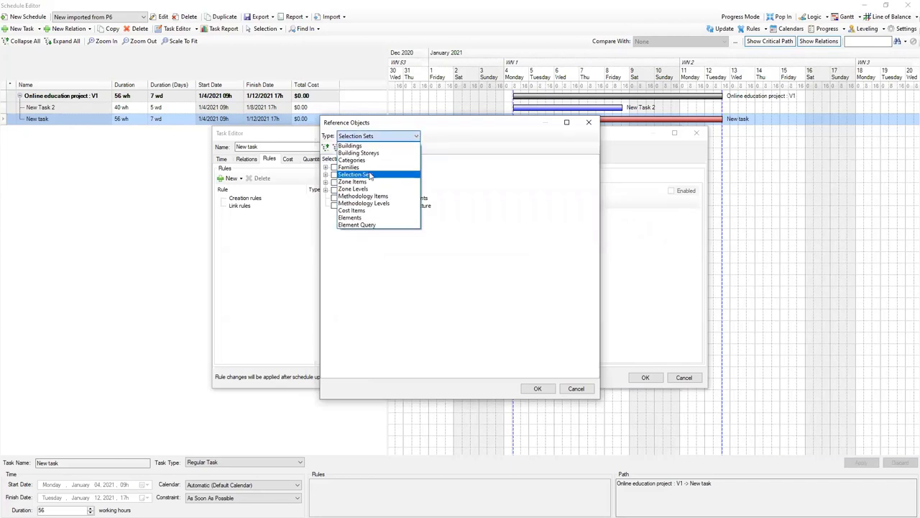
pyautogui.click(370, 176)
pyautogui.click(326, 176)
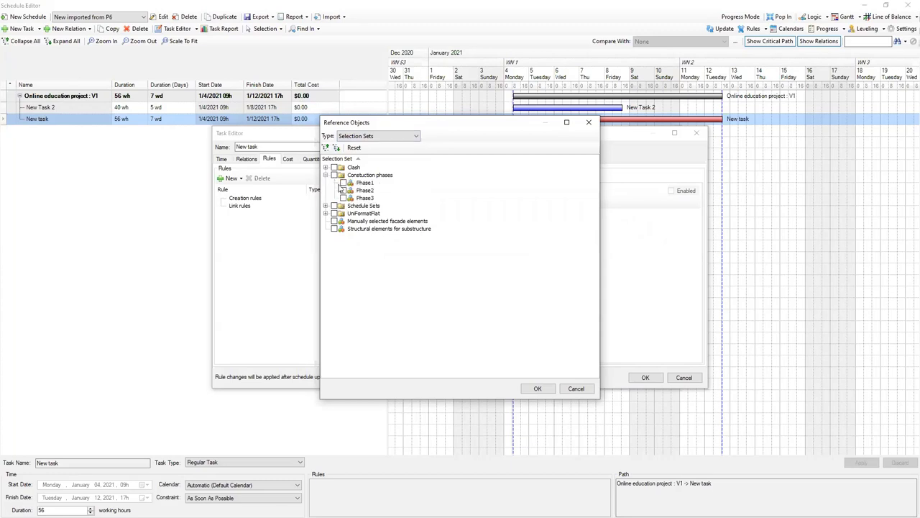
pyautogui.click(576, 388)
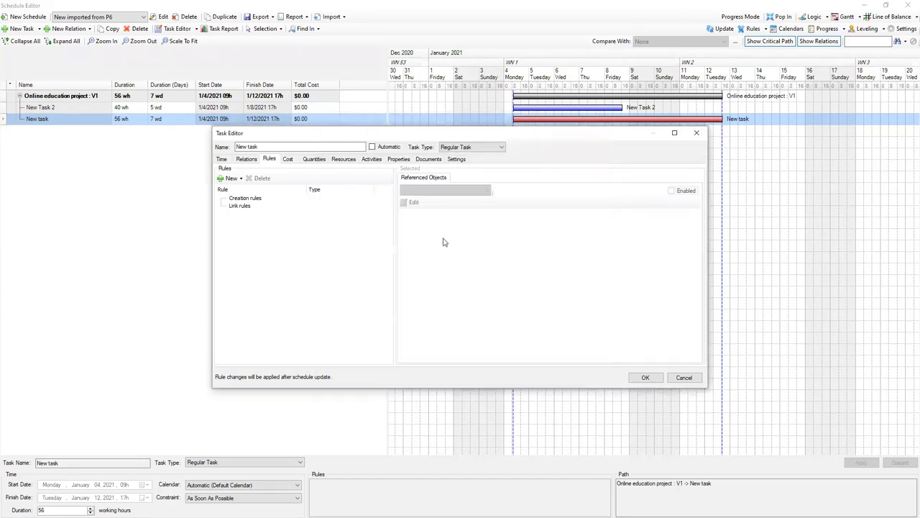
pyautogui.click(288, 159)
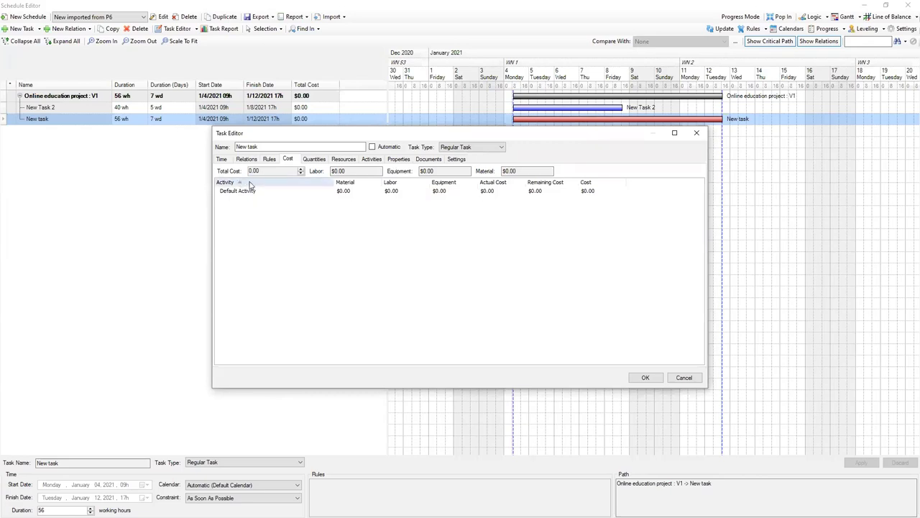
# Review New task's quantities, resources and activities, showing the Default Activity details.
pyautogui.click(316, 160)
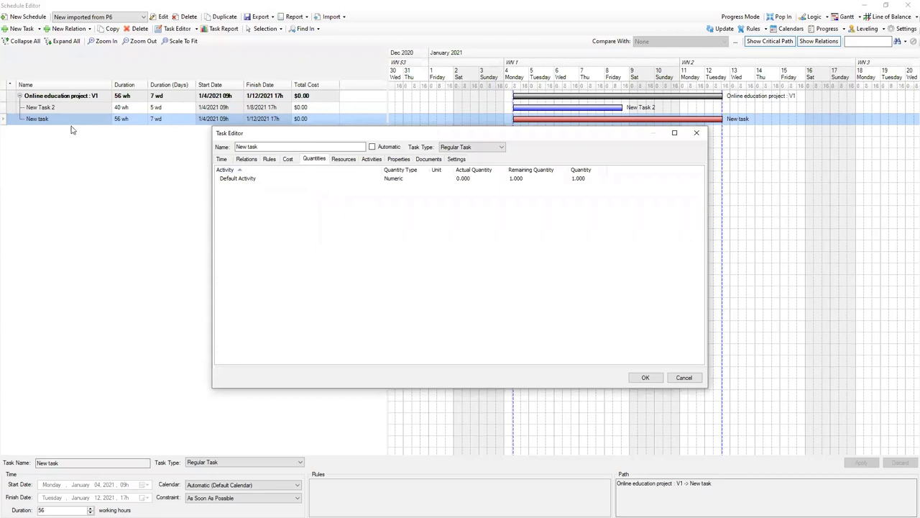
pyautogui.click(345, 159)
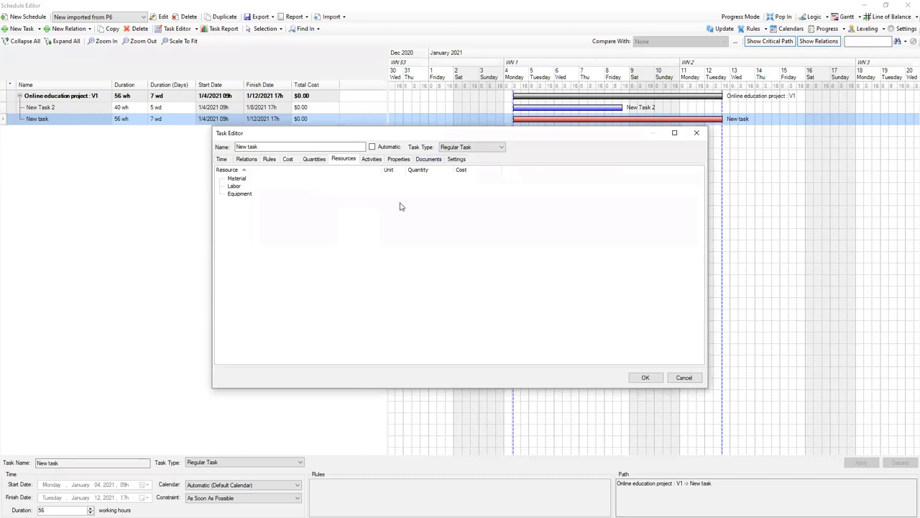
pyautogui.click(380, 160)
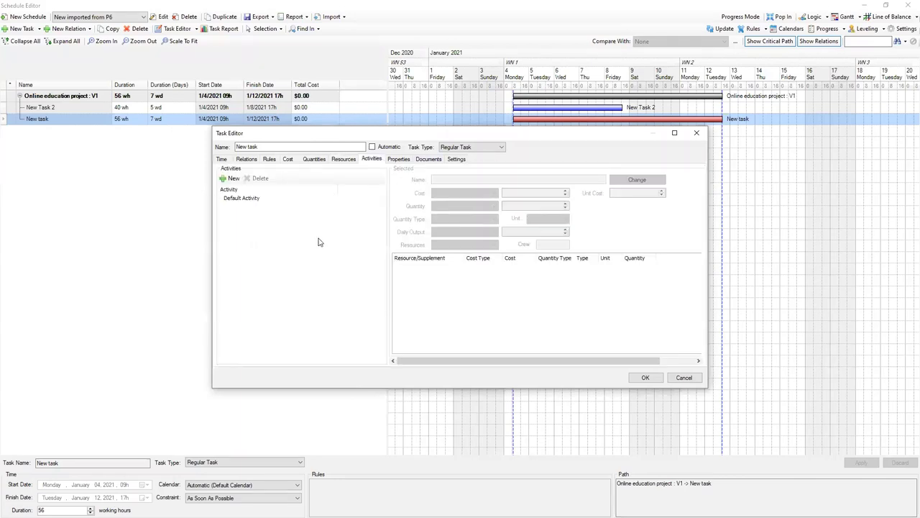
pyautogui.click(242, 200)
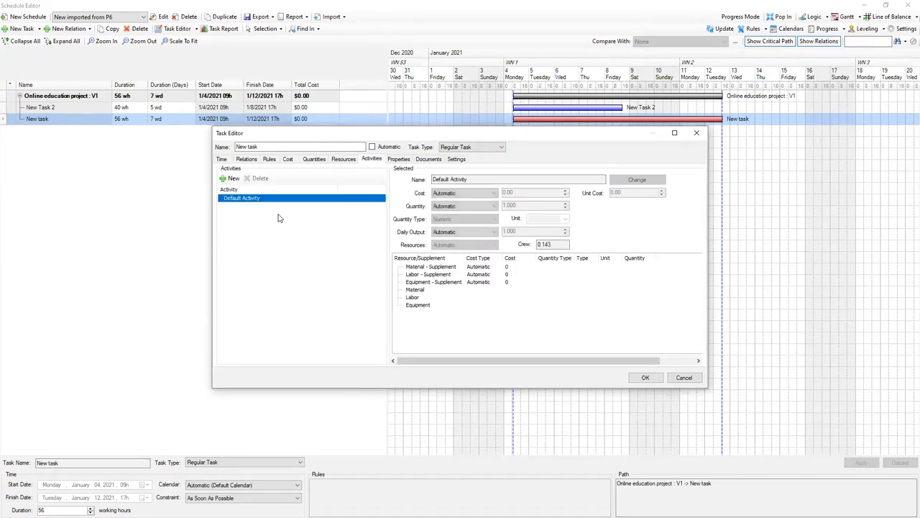
# Scroll through New task's property list, then view its documents, holding only the empty Project folder.
pyautogui.click(407, 159)
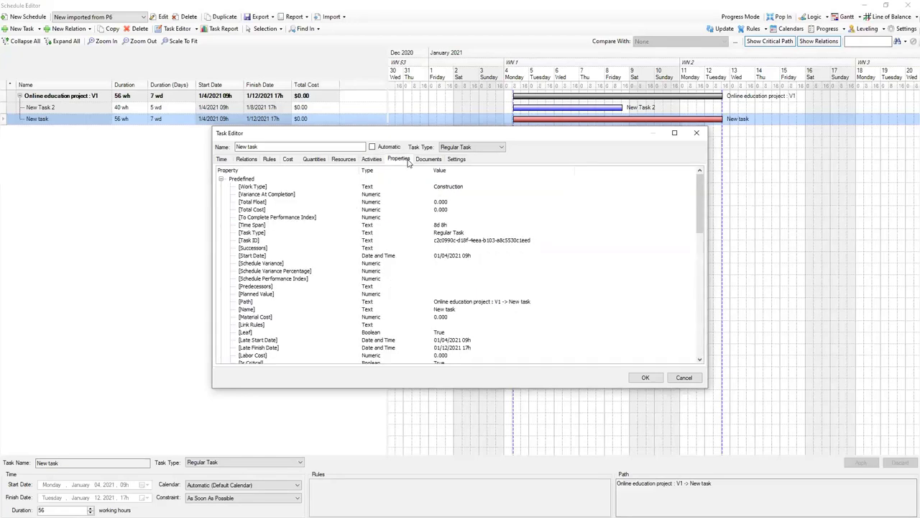
pyautogui.scroll(-6, 312, 310)
pyautogui.scroll(8, 403, 296)
pyautogui.scroll(-10, 379, 244)
pyautogui.scroll(12, 381, 252)
pyautogui.click(430, 159)
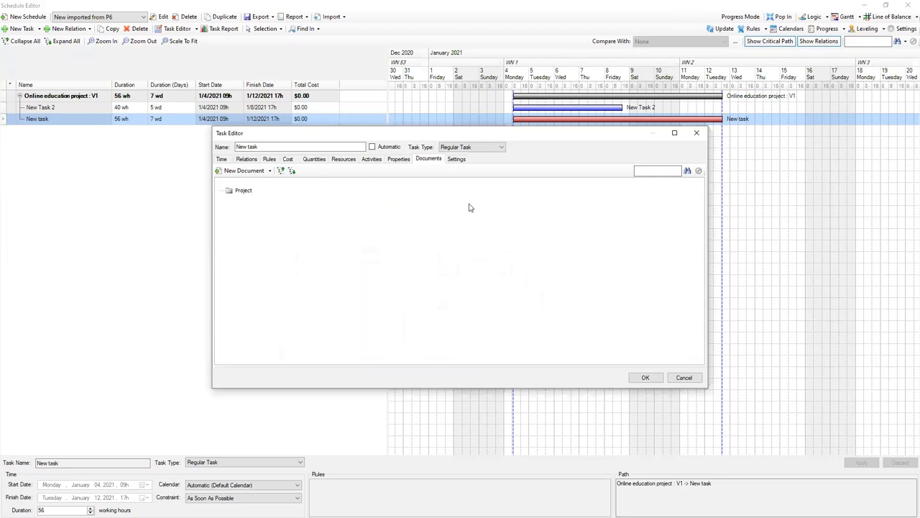
# View the task's work, colour and animation settings, then close the editor without saving.
pyautogui.click(456, 160)
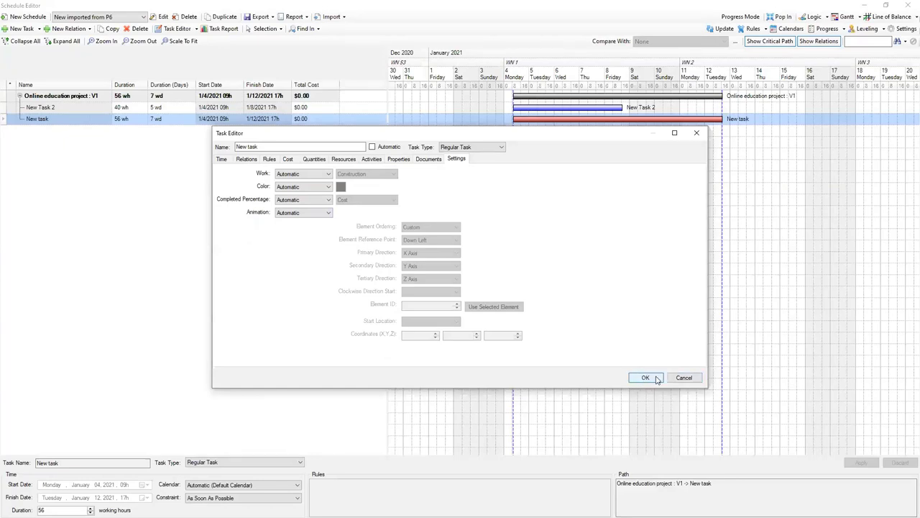
pyautogui.click(679, 379)
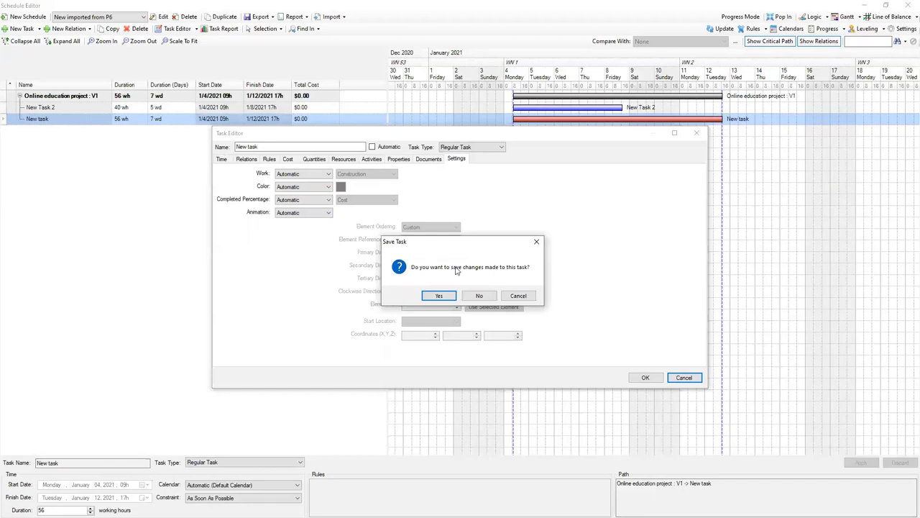
pyautogui.click(479, 296)
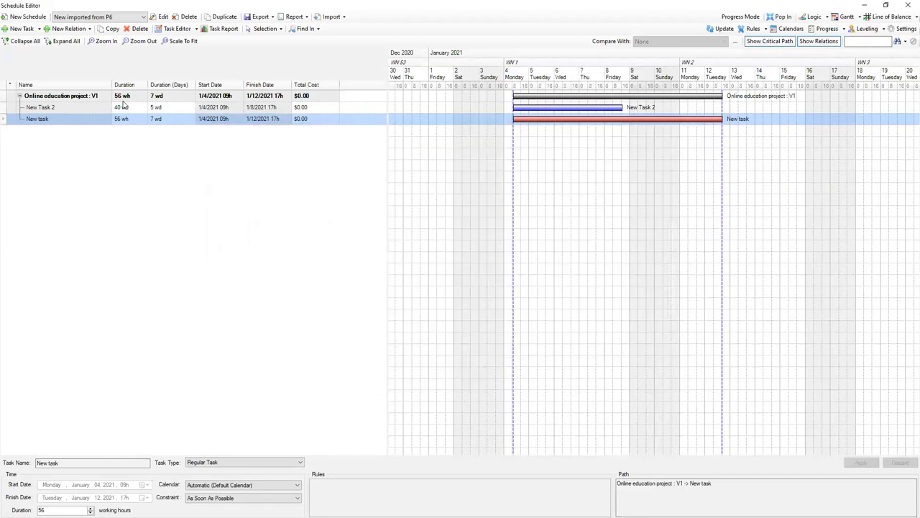
# Select New Task 2, switch to the Logic network view, and place its node right of New task.
pyautogui.keyDown('ctrl'); pyautogui.scroll(-2, 563, 232); pyautogui.keyUp('ctrl')
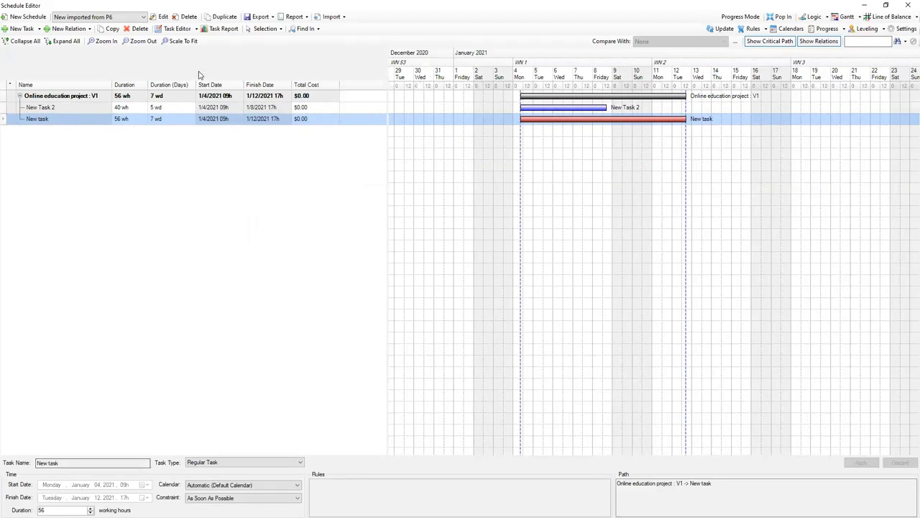
pyautogui.click(70, 110)
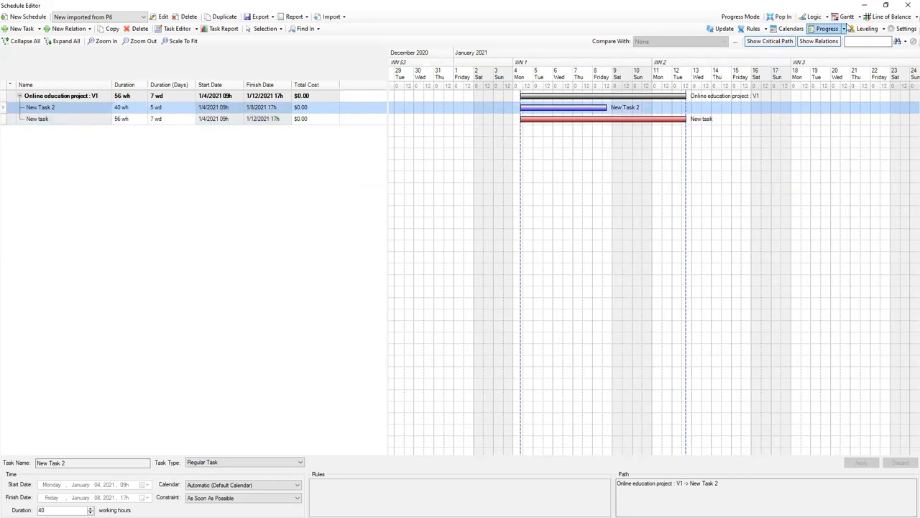
pyautogui.click(813, 16)
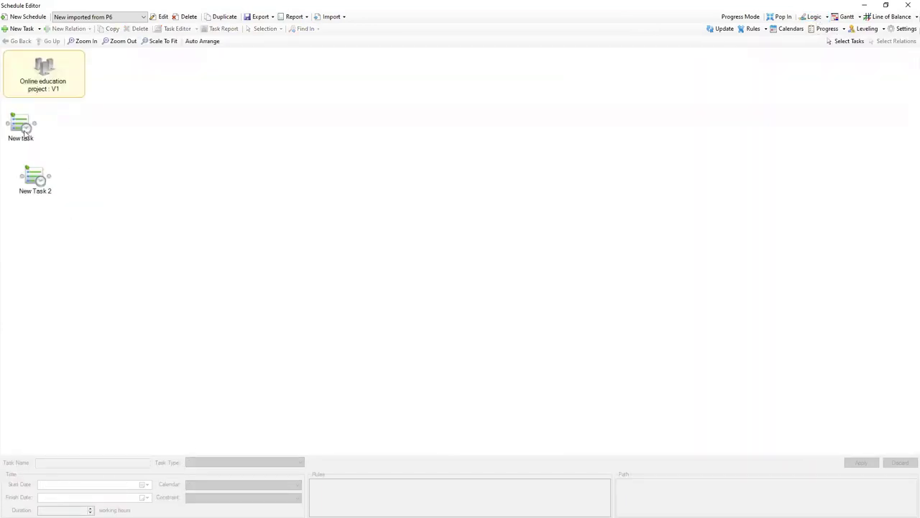
pyautogui.moveTo(43, 184); pyautogui.dragTo(121, 164)
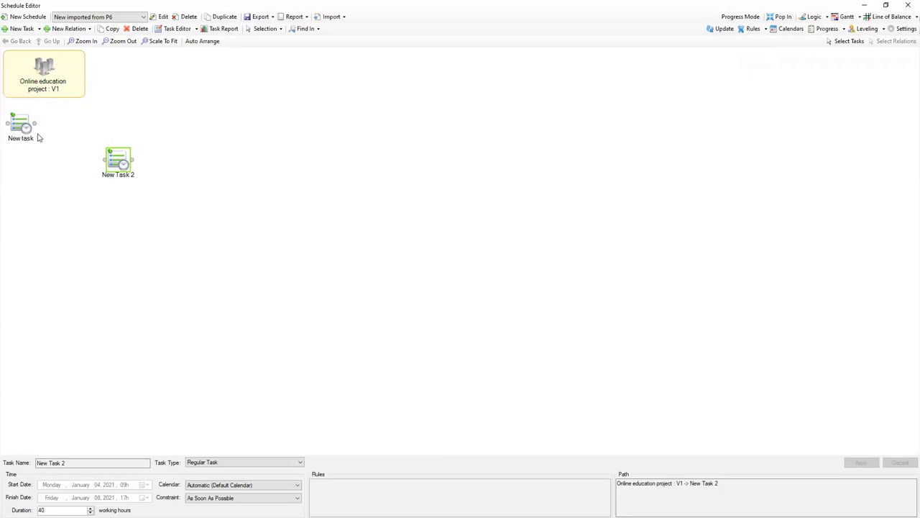
pyautogui.moveTo(38, 125); pyautogui.dragTo(97, 166)
pyautogui.click(72, 147)
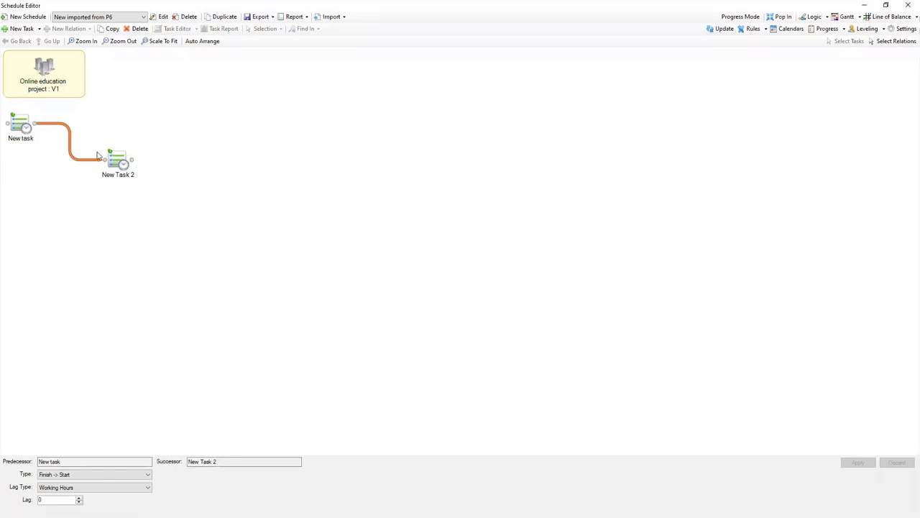
pyautogui.click(150, 476)
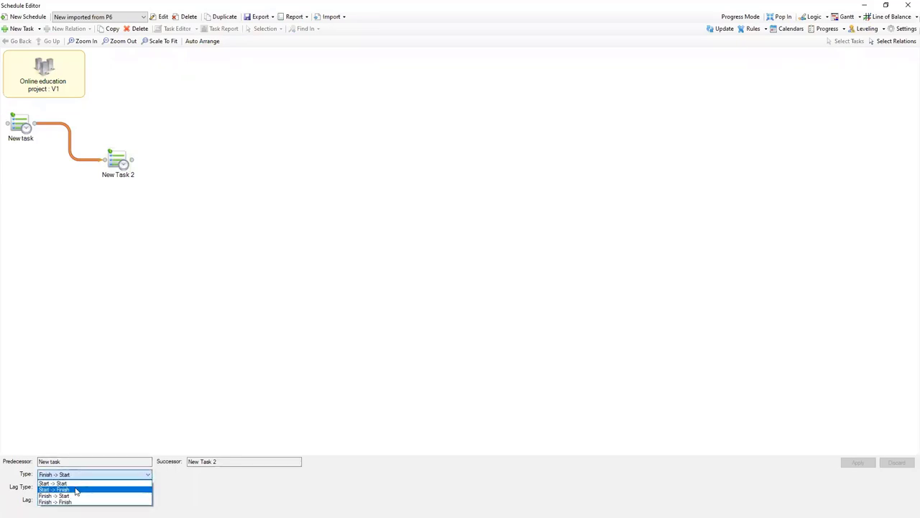
pyautogui.click(75, 489)
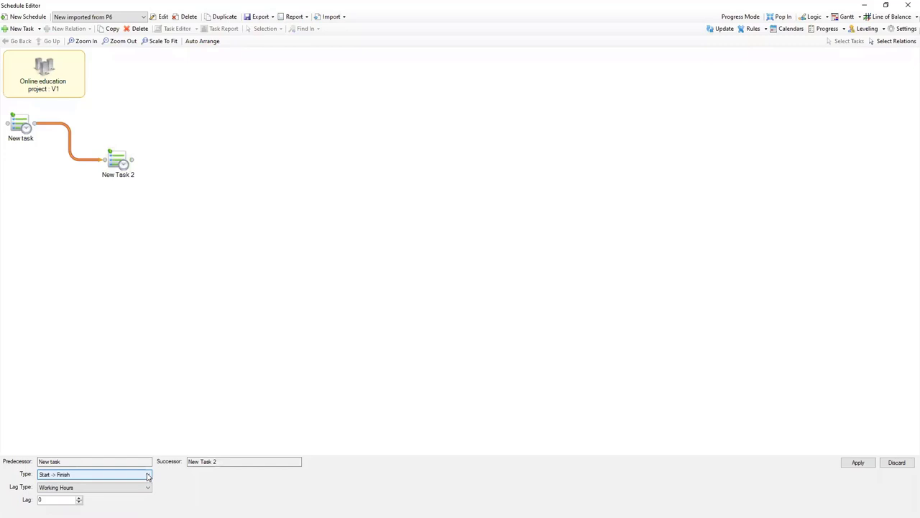
pyautogui.click(857, 463)
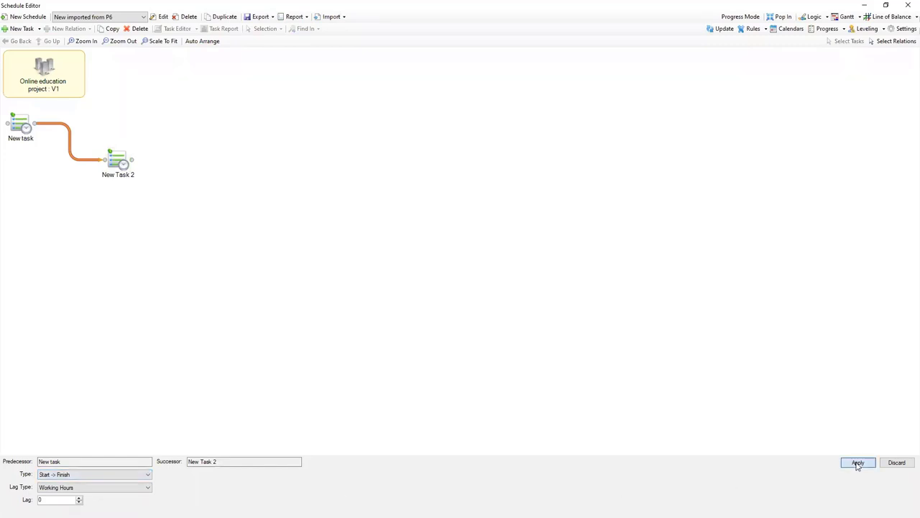
pyautogui.click(71, 188)
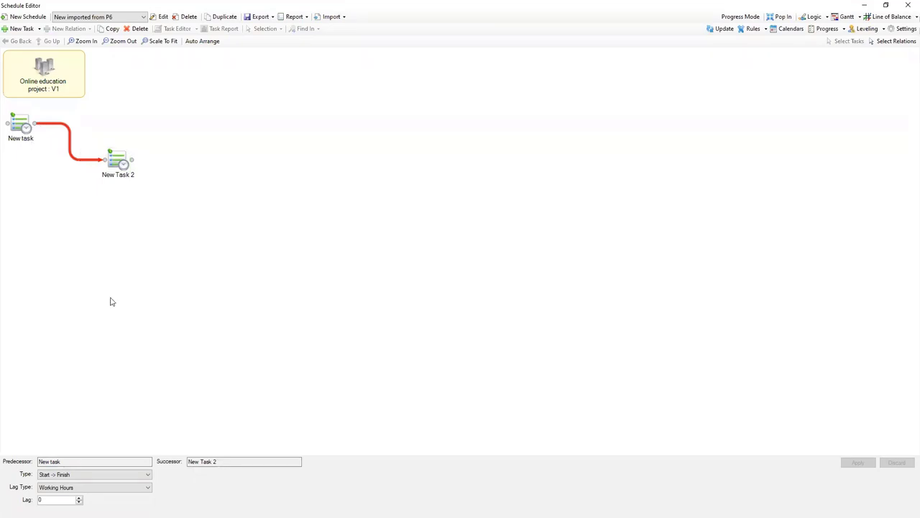
pyautogui.click(148, 475)
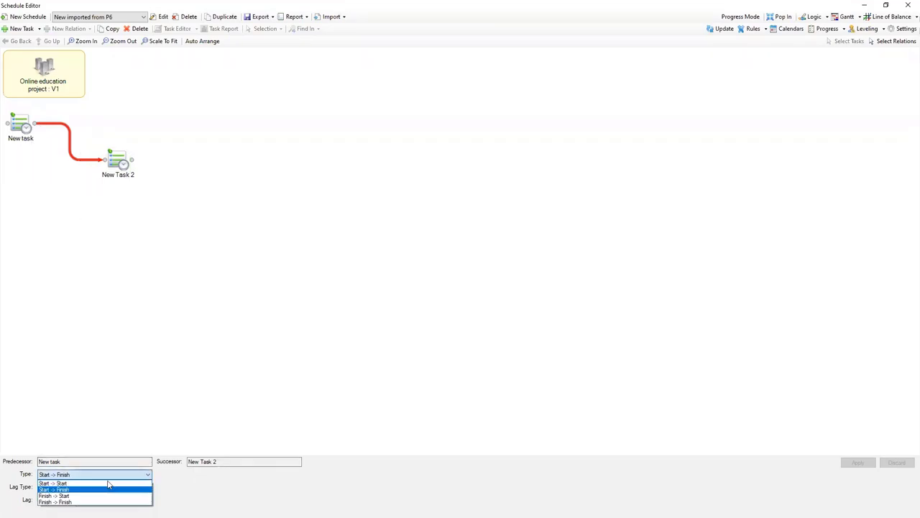
pyautogui.click(75, 496)
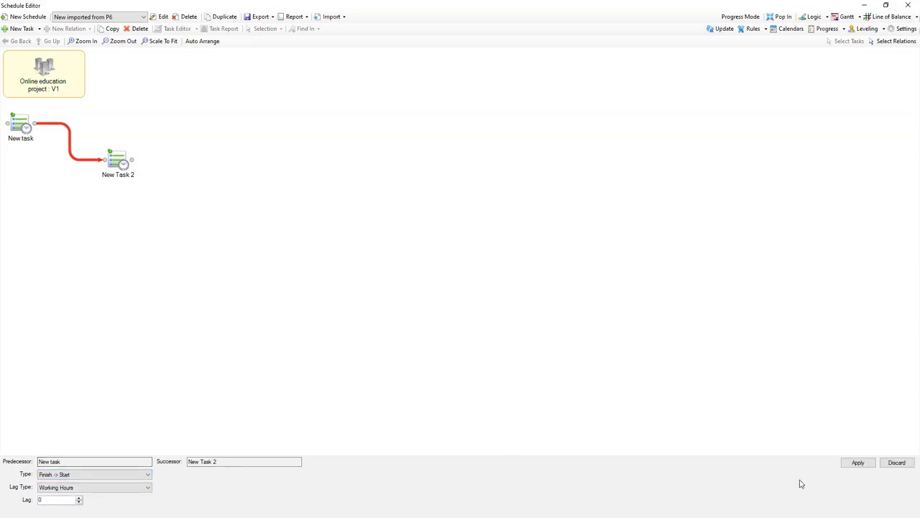
pyautogui.click(858, 462)
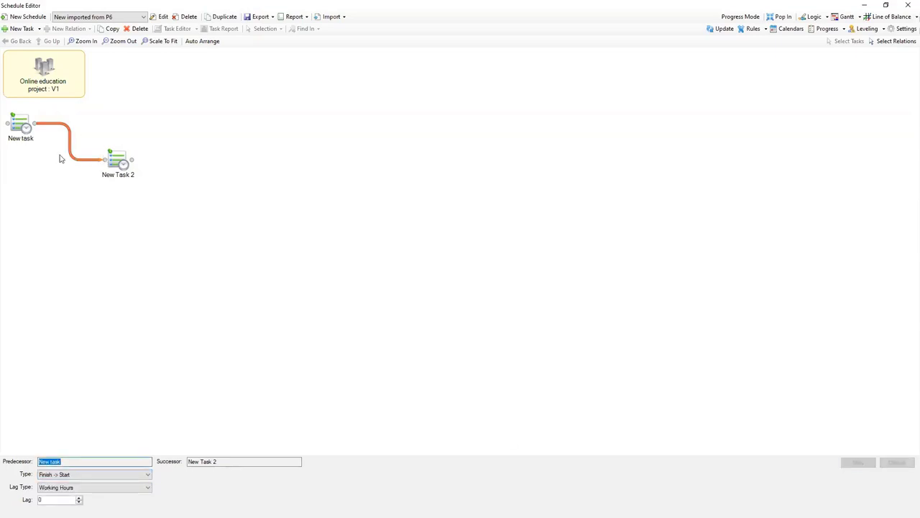
pyautogui.click(150, 476)
pyautogui.click(127, 378)
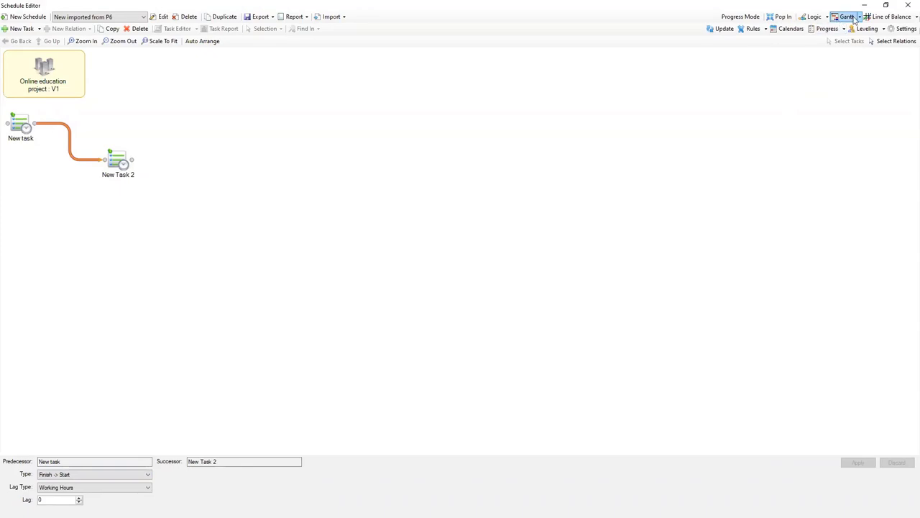
# Compare the Gantt, Logic and Line of Balance views, ending on the Gantt with New Task 2 selected.
pyautogui.click(848, 18)
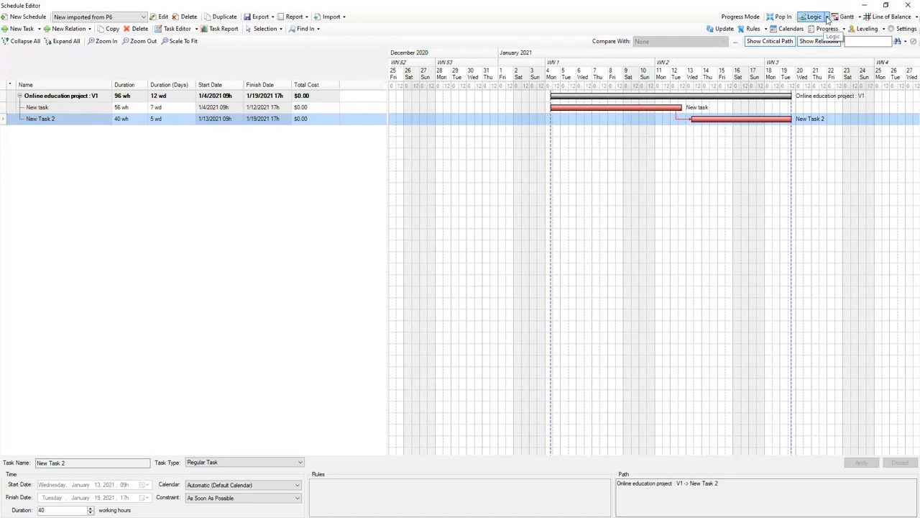
pyautogui.click(815, 17)
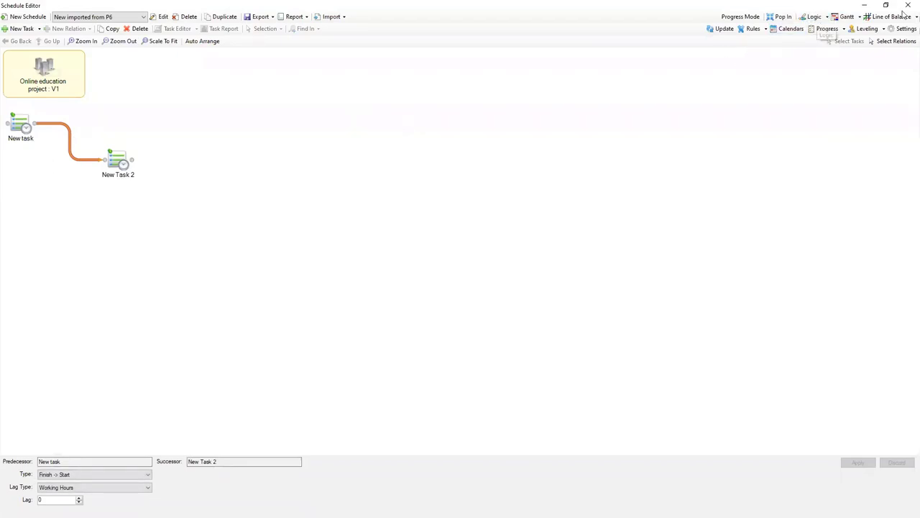
pyautogui.click(892, 17)
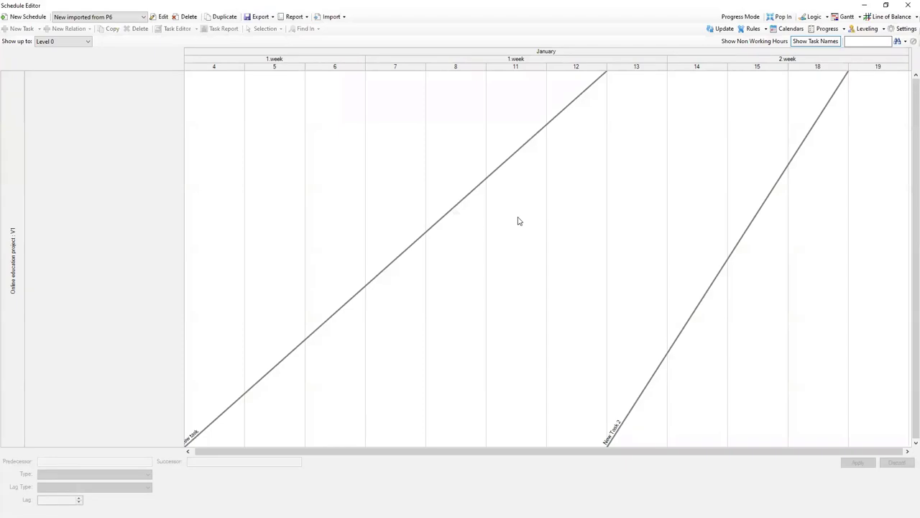
pyautogui.click(845, 16)
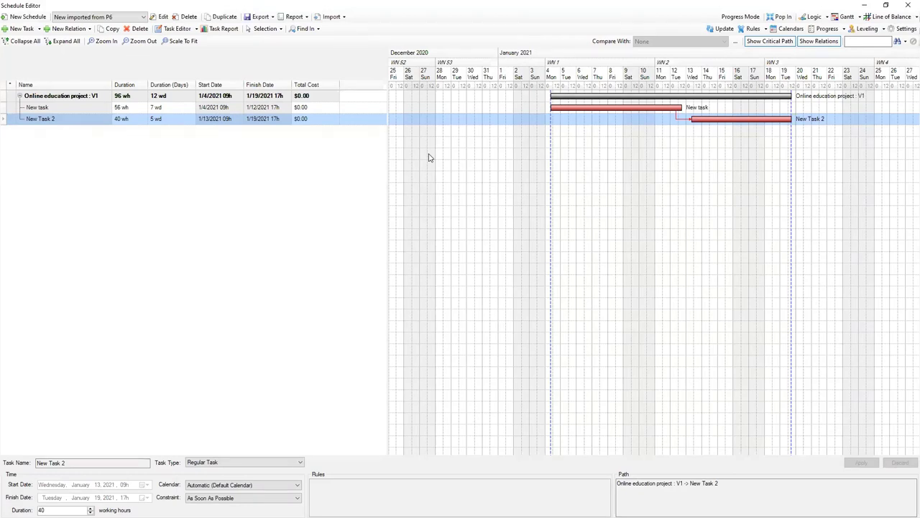
pyautogui.click(110, 140)
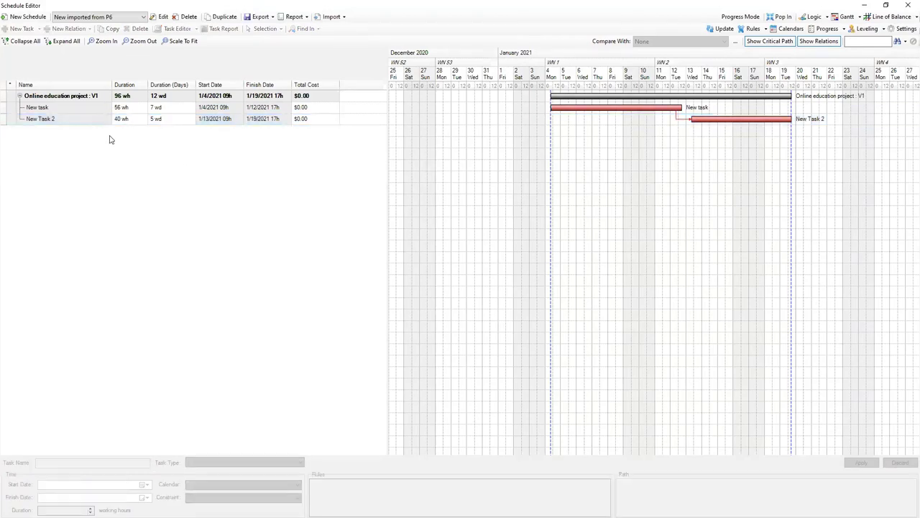
pyautogui.click(72, 119)
# Delete New task and New Task 2, then dock the schedule editor back in.
pyautogui.keyDown('ctrl'); pyautogui.click(66, 108); pyautogui.keyUp('ctrl')
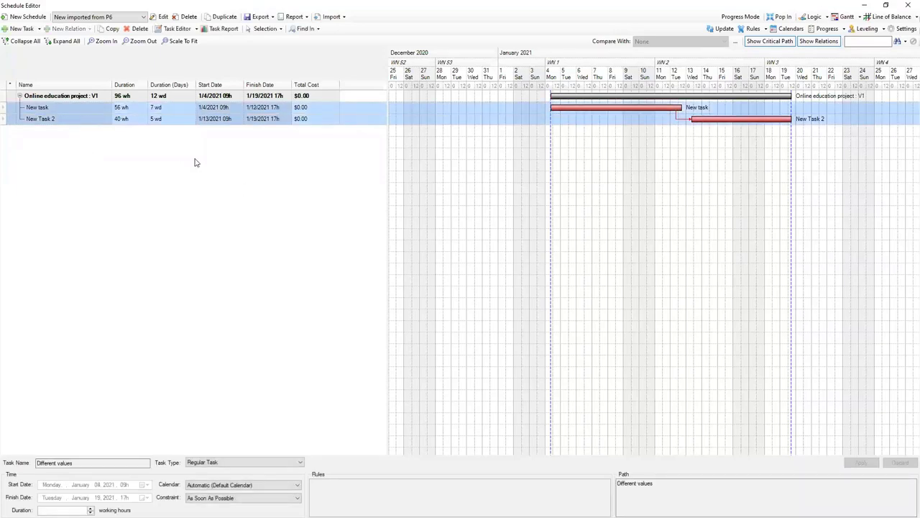
pyautogui.rightClick(70, 112)
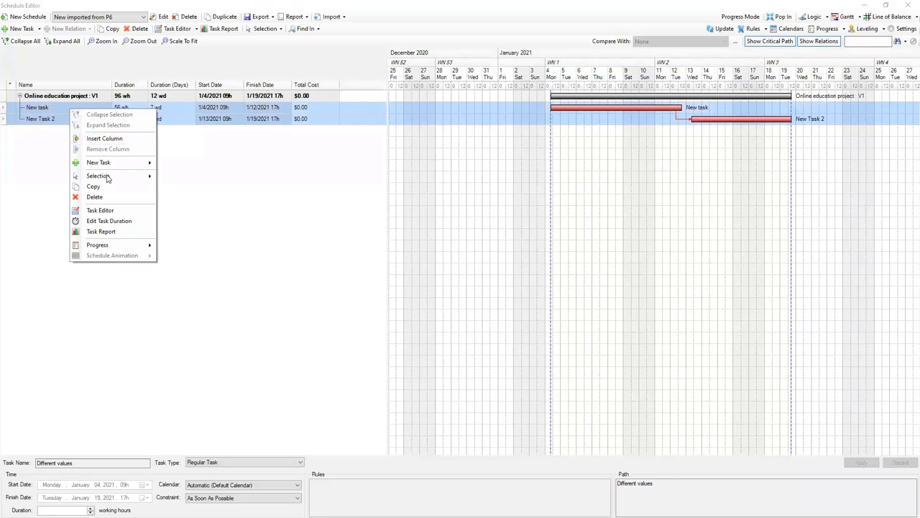
pyautogui.click(105, 199)
pyautogui.click(472, 296)
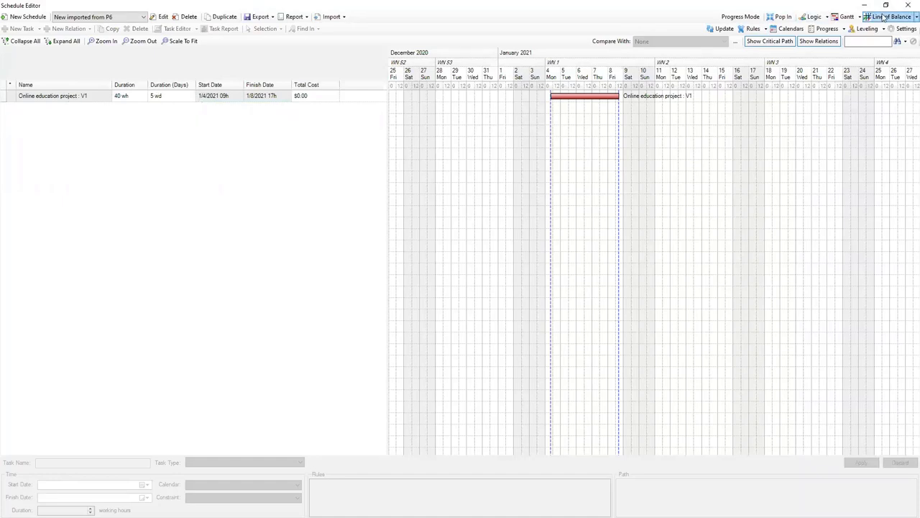
pyautogui.click(782, 16)
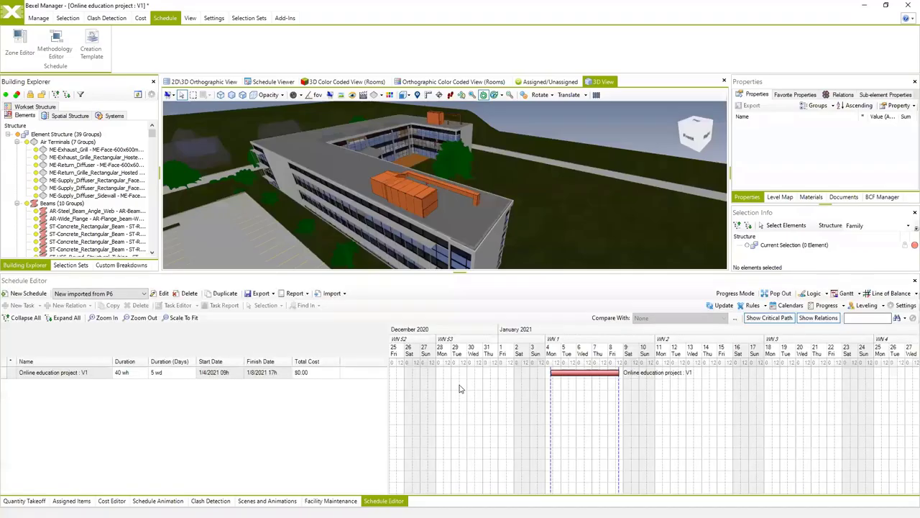
# Import Online education sample schedule.xml from Primavera P6, including the ifcV1 project's five tasks.
pyautogui.moveTo(461, 219); pyautogui.dragTo(637, 194)
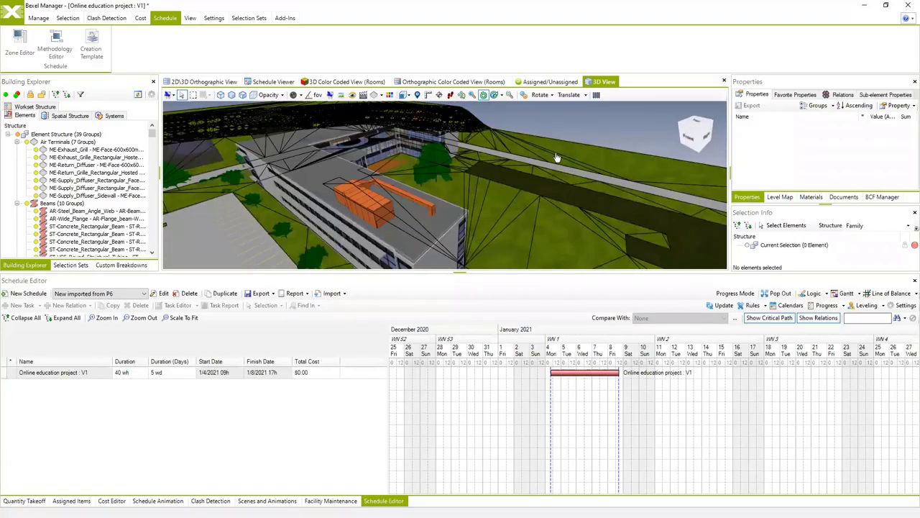
pyautogui.click(334, 293)
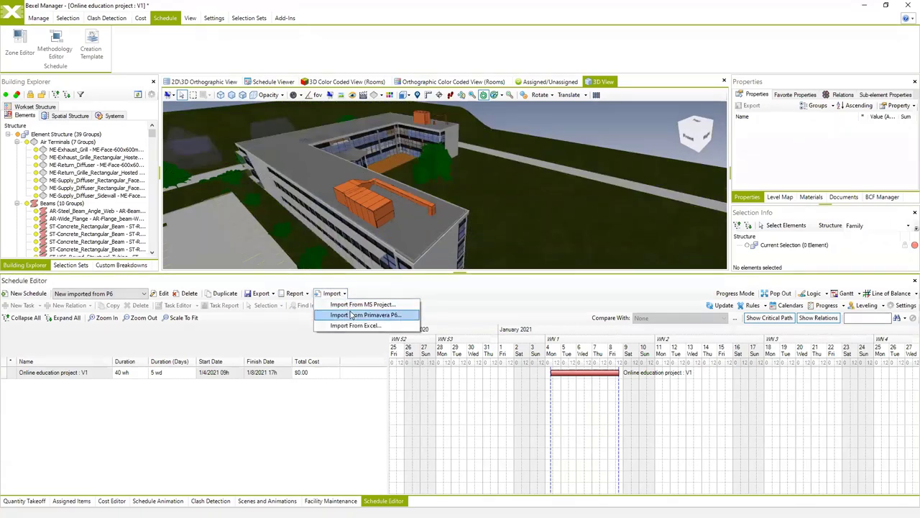
pyautogui.click(351, 315)
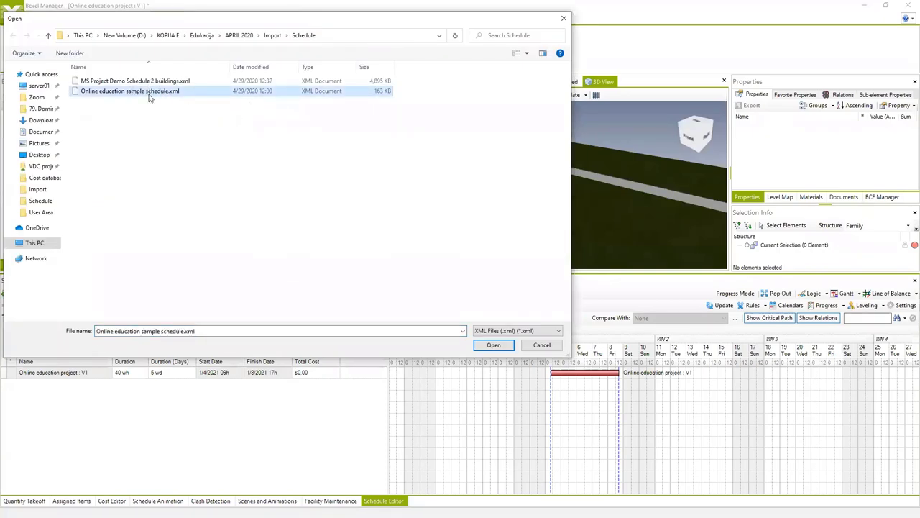
pyautogui.click(494, 345)
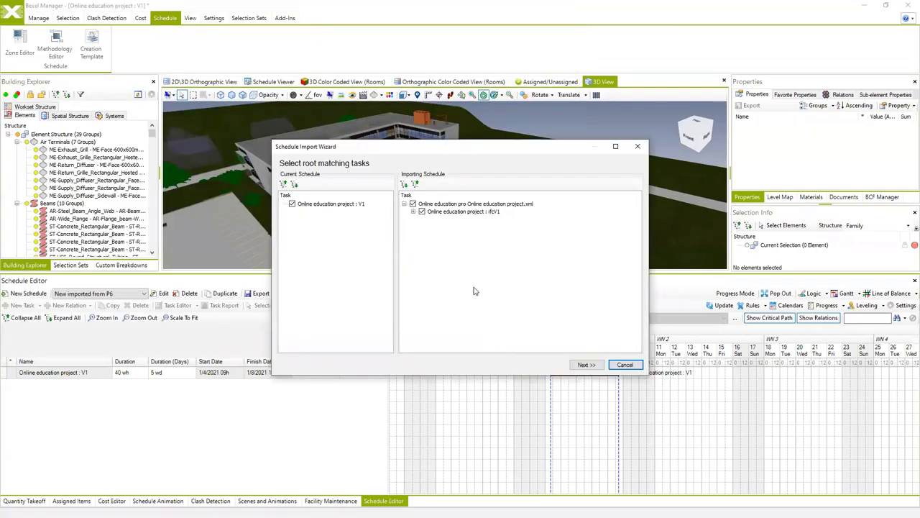
pyautogui.click(413, 204)
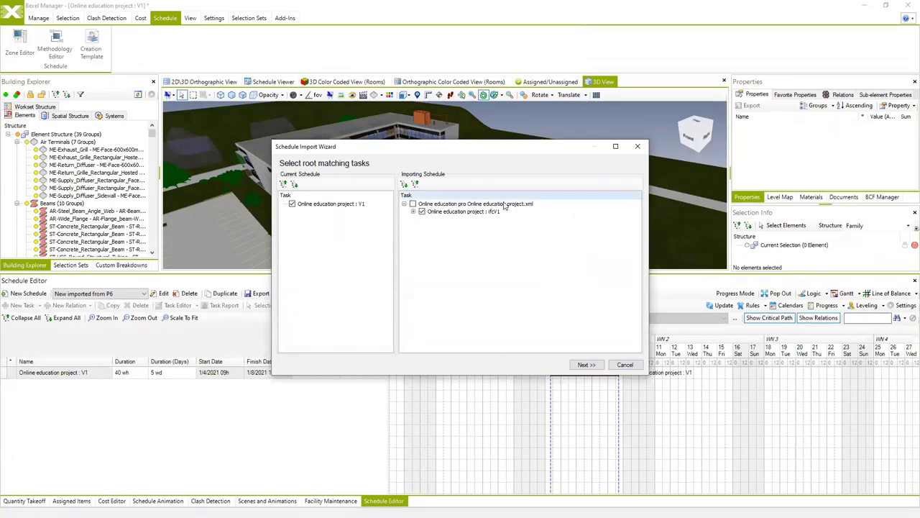
pyautogui.click(413, 212)
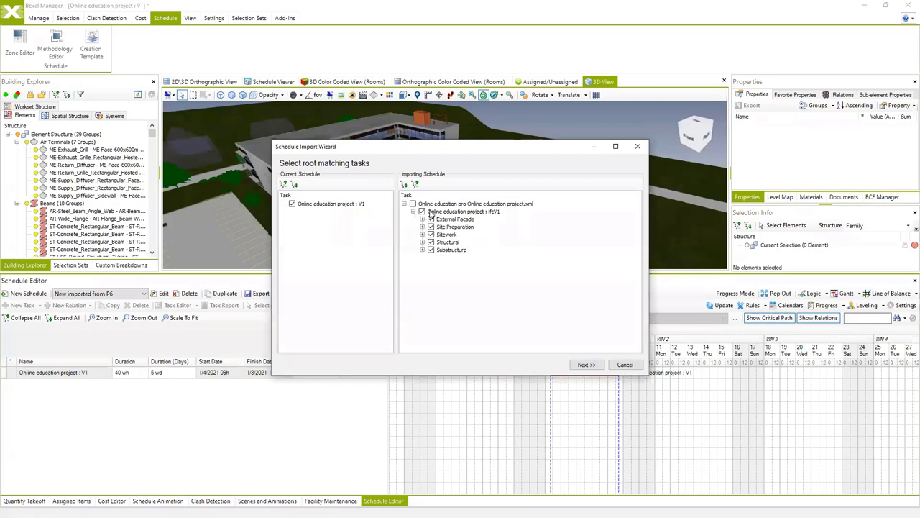
pyautogui.click(423, 212)
pyautogui.click(586, 365)
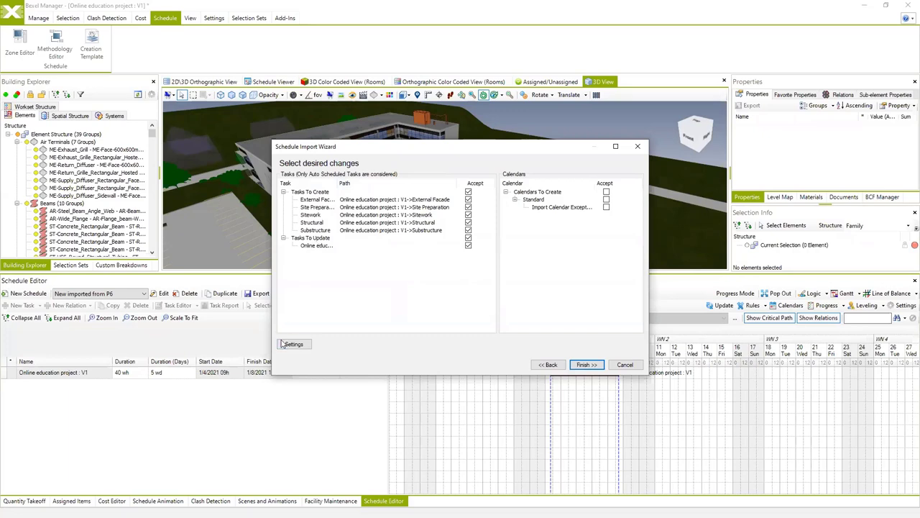
# Accept the calendars for import and confirm the default import settings and custom task fields.
pyautogui.click(606, 192)
pyautogui.moveTo(521, 153); pyautogui.dragTo(503, 155)
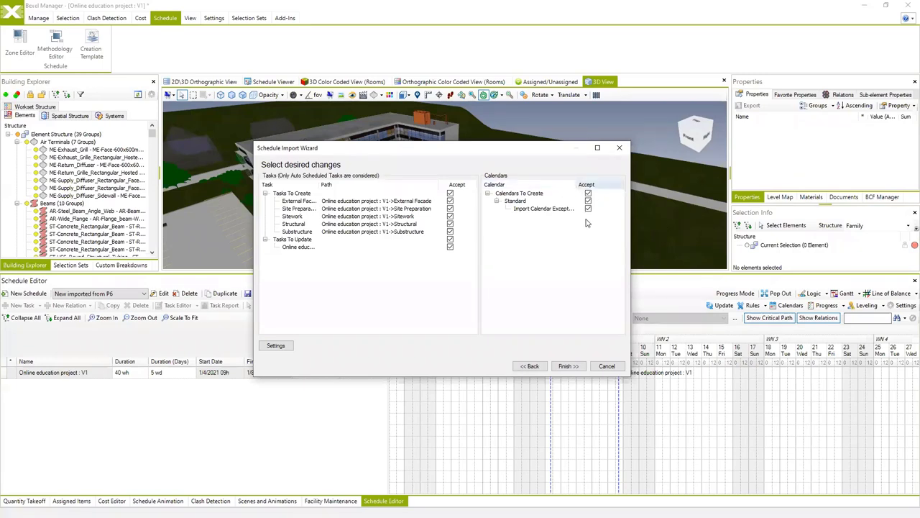
pyautogui.click(275, 346)
pyautogui.scroll(-15, 573, 246)
pyautogui.scroll(10, 573, 255)
pyautogui.scroll(-10, 570, 255)
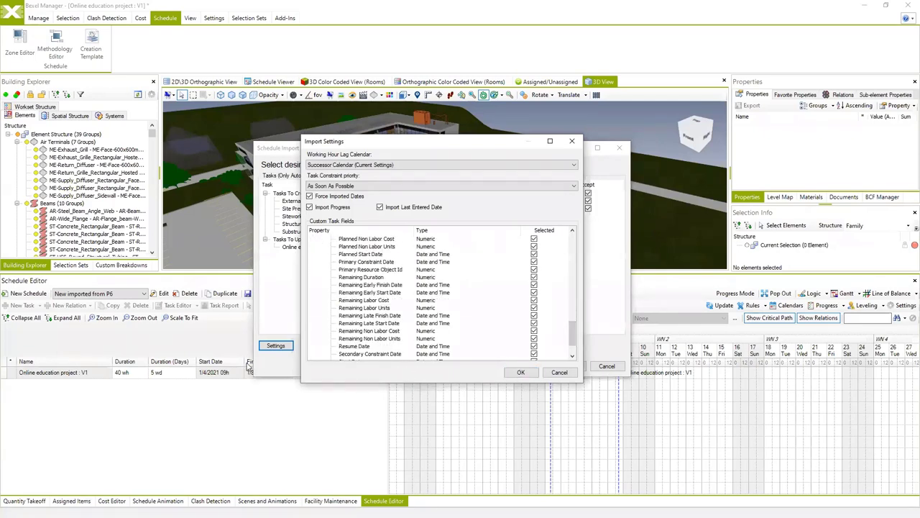
pyautogui.scroll(10, 363, 265)
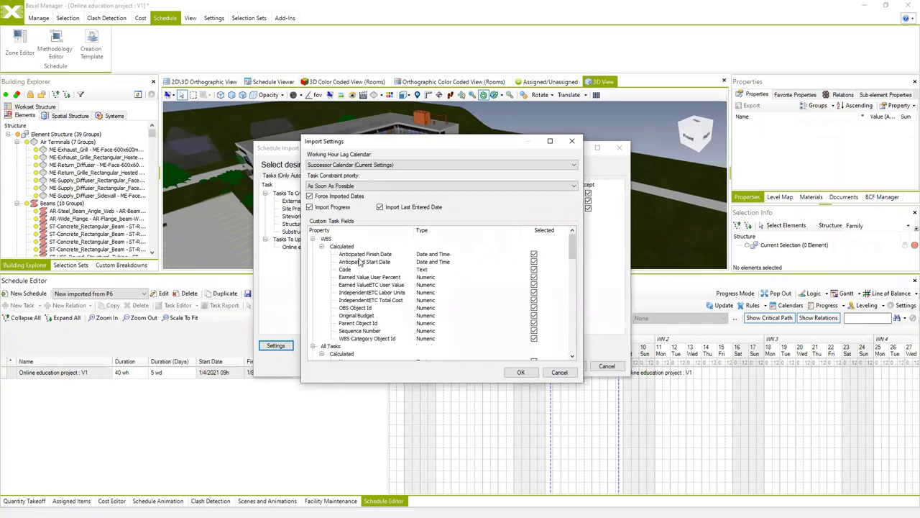
pyautogui.scroll(-10, 495, 289)
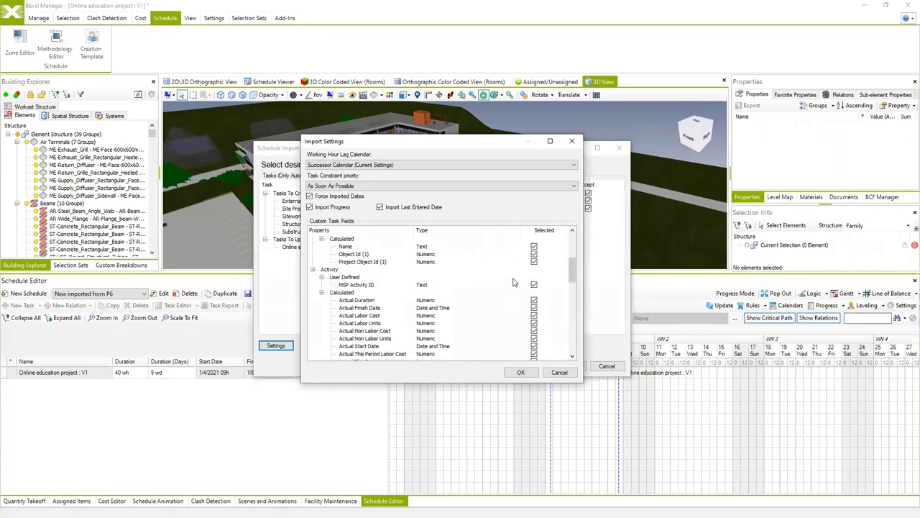
pyautogui.scroll(10, 516, 313)
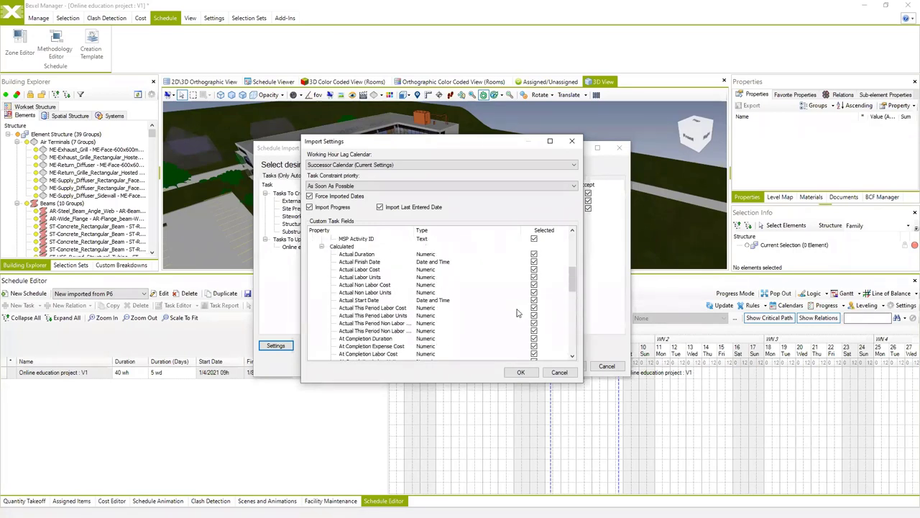
pyautogui.click(522, 373)
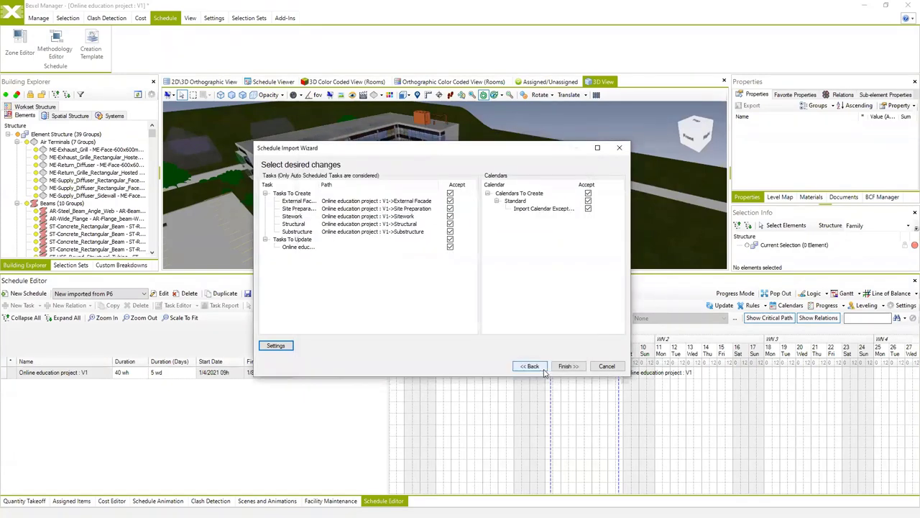
# Finish the P6 schedule import and fit the Gantt chart to the whole project.
pyautogui.click(568, 367)
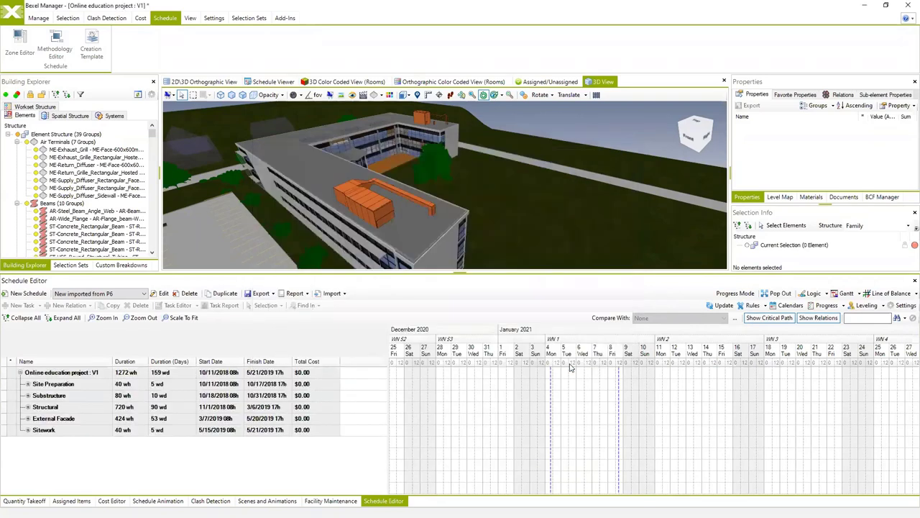
pyautogui.click(505, 296)
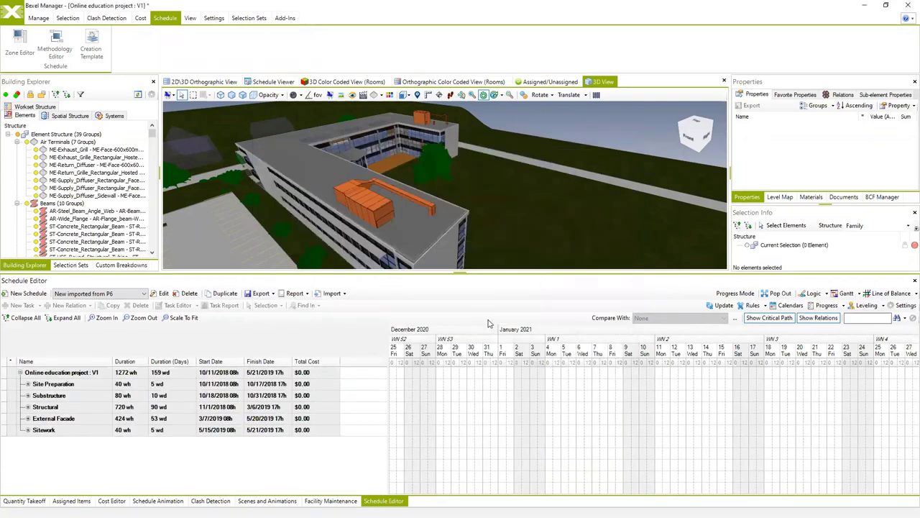
pyautogui.click(181, 317)
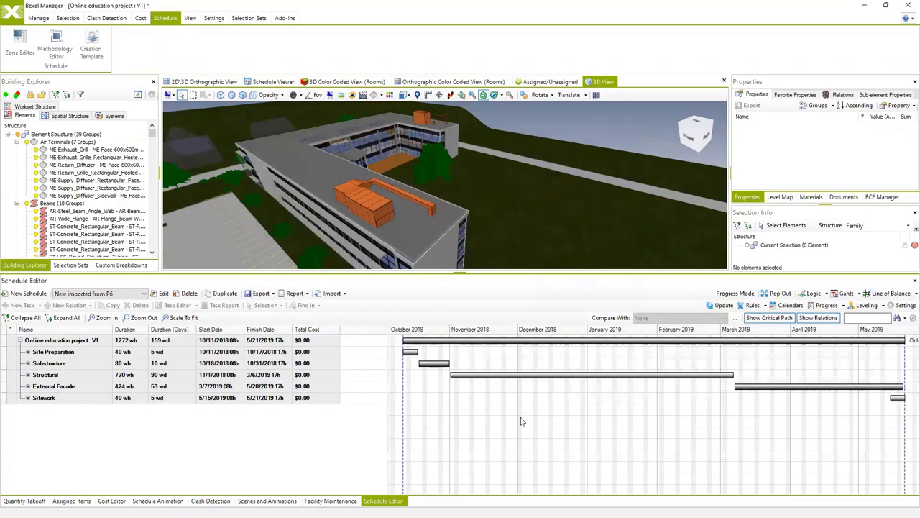
# Zoom and pan the timeline around early December 2018, then refit the whole project.
pyautogui.keyDown('ctrl'); pyautogui.scroll(-3, 522, 424); pyautogui.keyUp('ctrl')
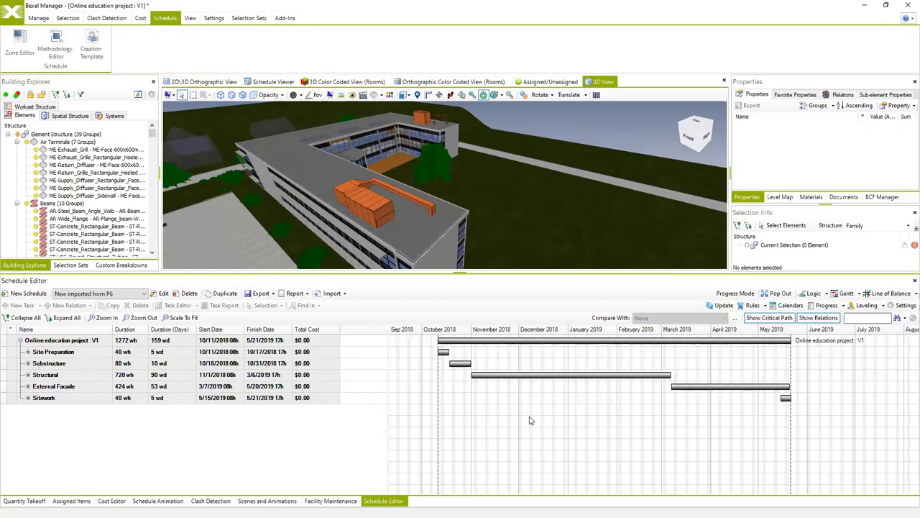
pyautogui.keyDown('ctrl'); pyautogui.scroll(4, 550, 427); pyautogui.keyUp('ctrl')
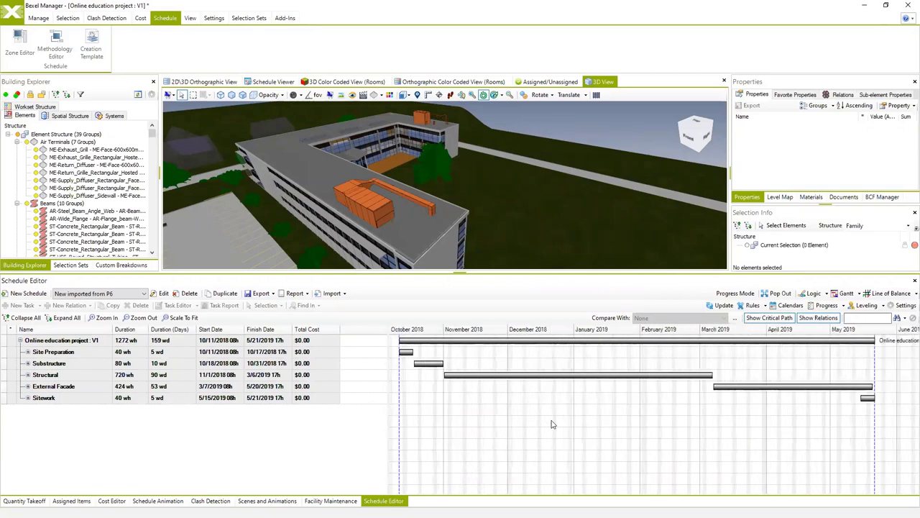
pyautogui.keyDown('ctrl'); pyautogui.scroll(2, 535, 409); pyautogui.keyUp('ctrl')
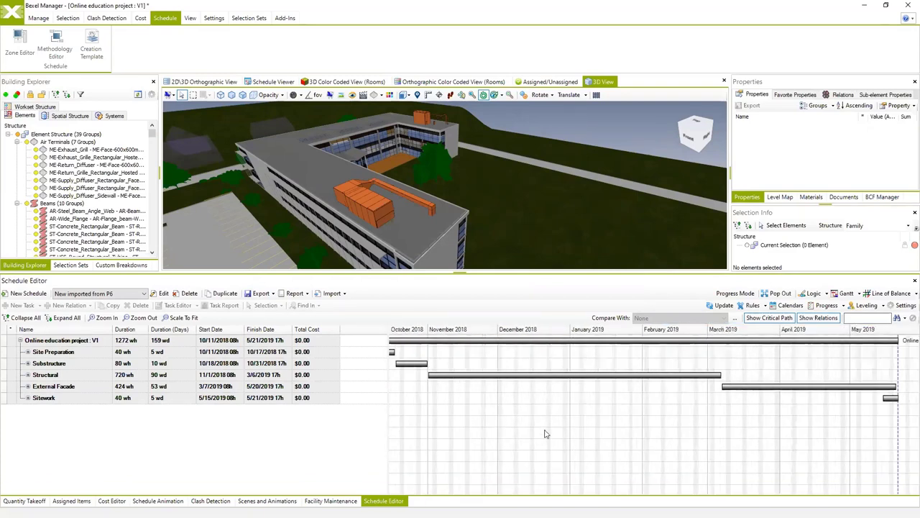
pyautogui.keyDown('ctrl'); pyautogui.scroll(3, 525, 453); pyautogui.keyUp('ctrl')
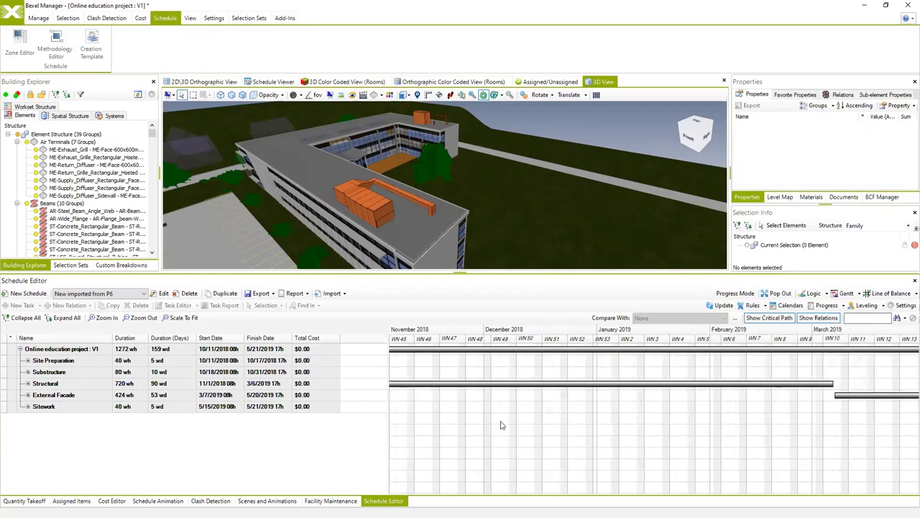
pyautogui.keyDown('ctrl'); pyautogui.scroll(3, 507, 426); pyautogui.keyUp('ctrl')
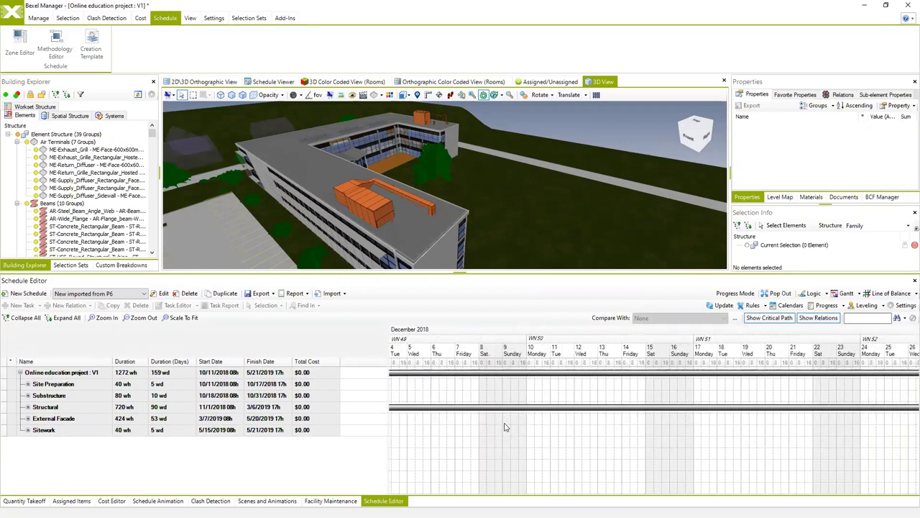
pyautogui.keyDown('ctrl'); pyautogui.scroll(3, 525, 430); pyautogui.keyUp('ctrl')
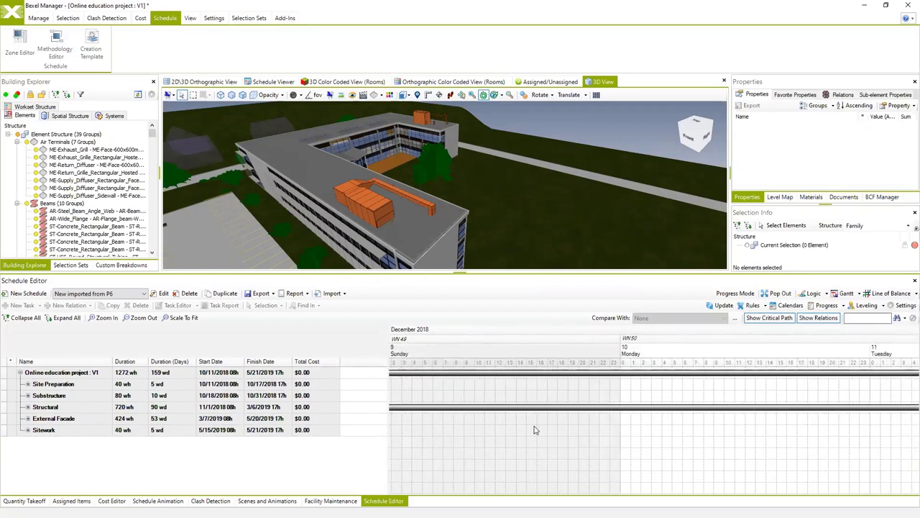
pyautogui.moveTo(530, 431); pyautogui.dragTo(643, 433)
pyautogui.moveTo(554, 450); pyautogui.dragTo(809, 480)
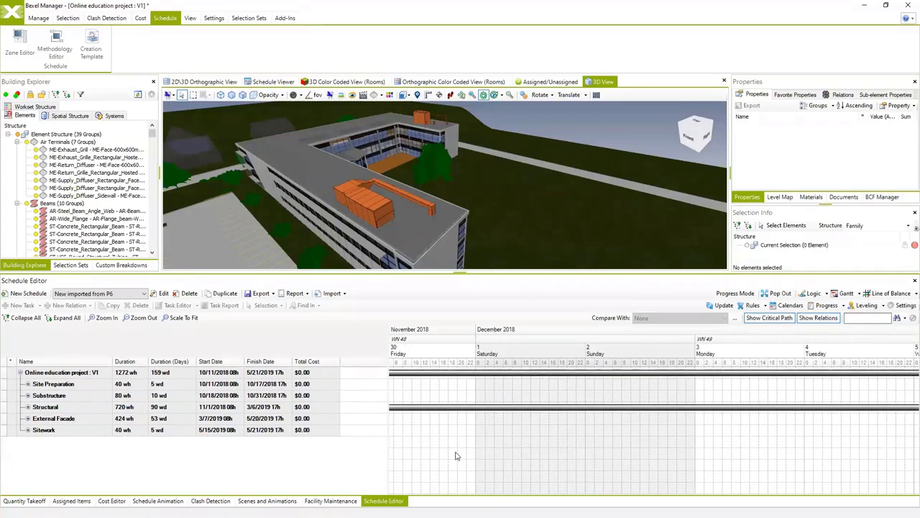
pyautogui.scroll(-4, 651, 460)
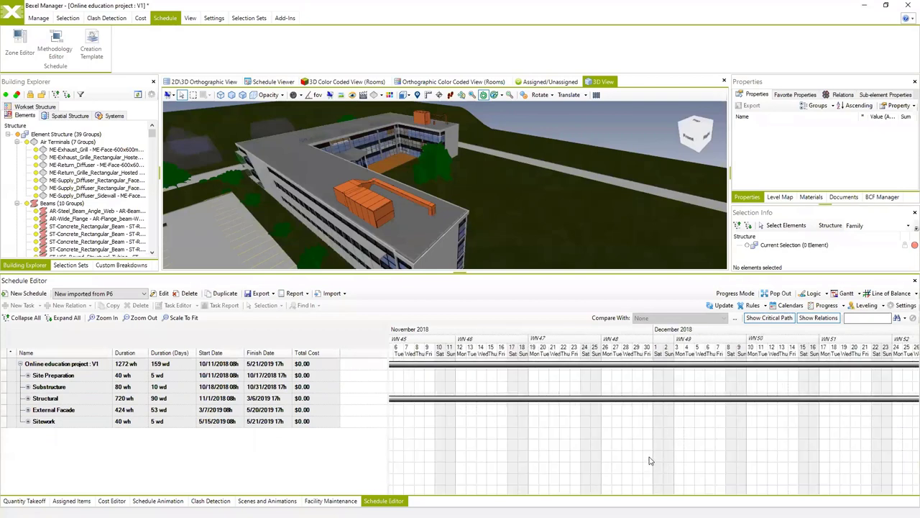
pyautogui.scroll(-2, 650, 460)
pyautogui.click(183, 317)
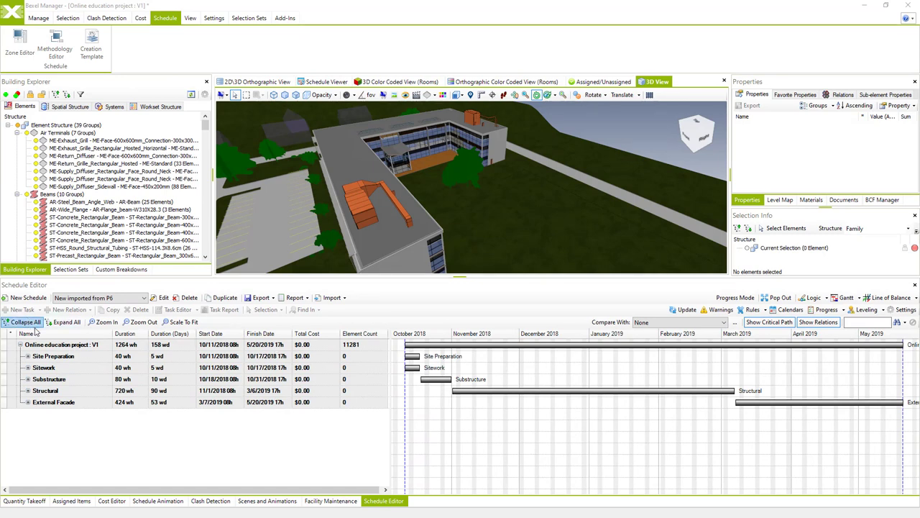
# Expand all schedule levels to show every imported task.
pyautogui.click(63, 322)
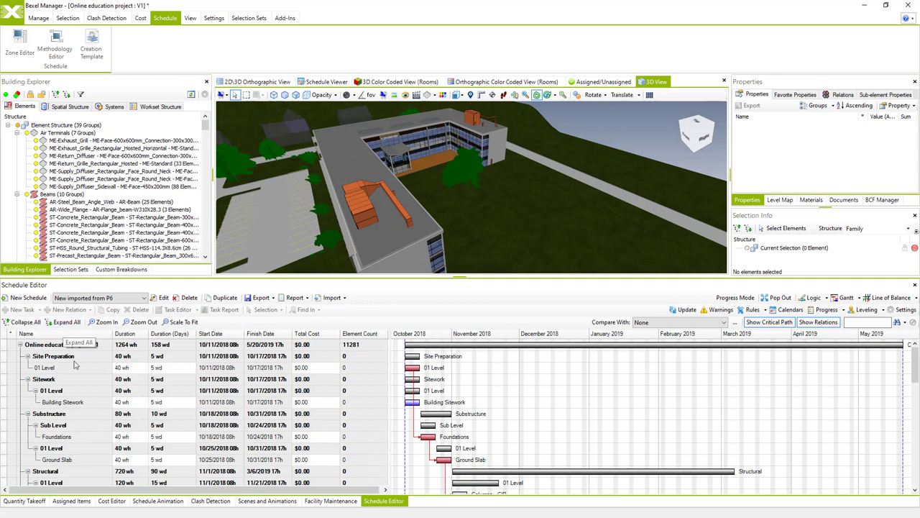
pyautogui.scroll(-3, 90, 401)
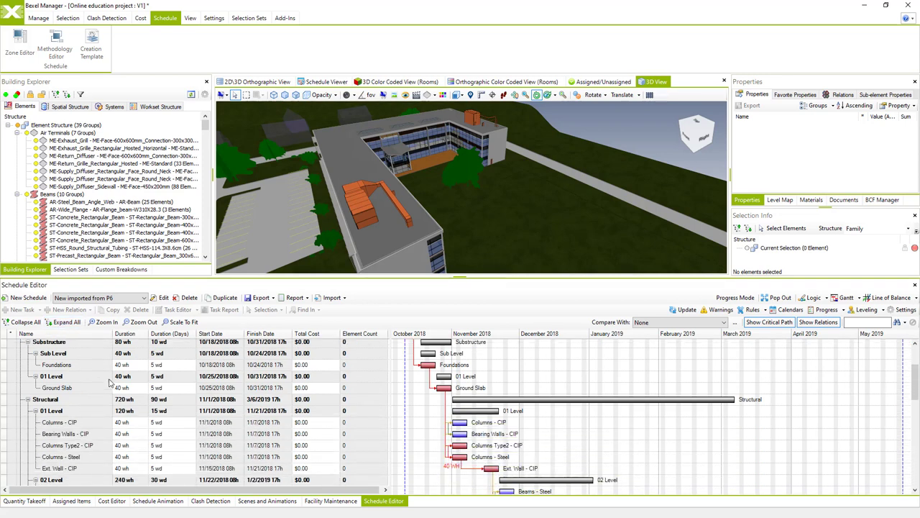
pyautogui.scroll(-1, 227, 406)
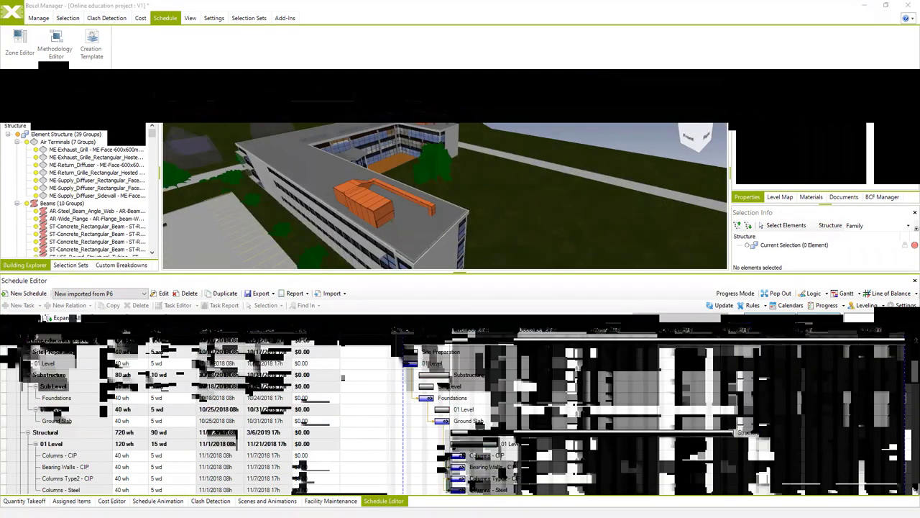
# Bring Primavera P6 forward and position it over Bexel to show the Online education activities.
pyautogui.hotkey('alt', 'Tab')
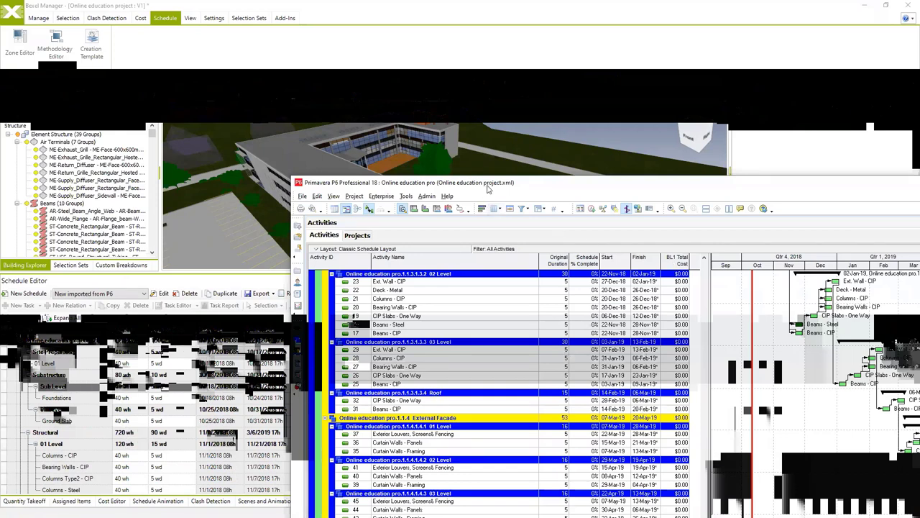
pyautogui.moveTo(488, 188); pyautogui.dragTo(530, 166)
pyautogui.moveTo(761, 154); pyautogui.dragTo(663, 107)
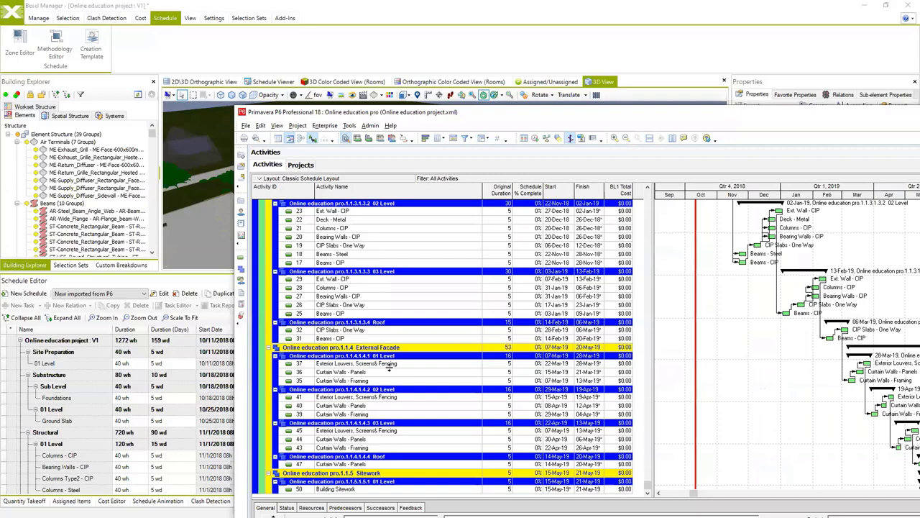
pyautogui.moveTo(775, 113); pyautogui.dragTo(827, 205)
pyautogui.moveTo(656, 204); pyautogui.dragTo(516, 99)
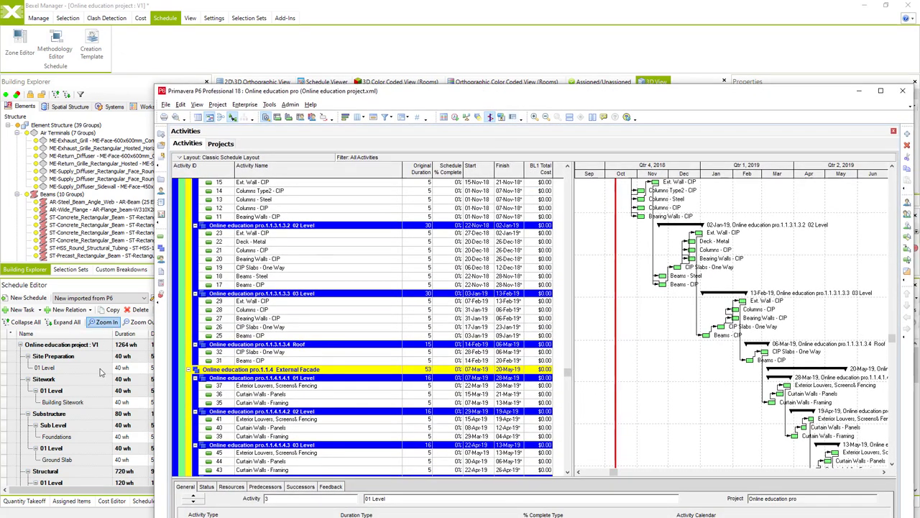
# Minimize P6 and scroll through the imported tasks in the Schedule Editor.
pyautogui.click(857, 95)
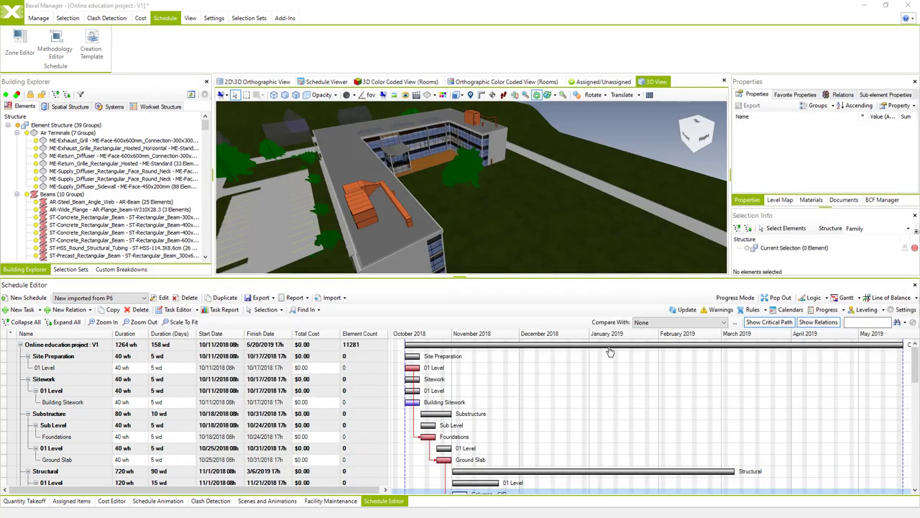
pyautogui.scroll(-1, 515, 400)
pyautogui.scroll(-2, 515, 403)
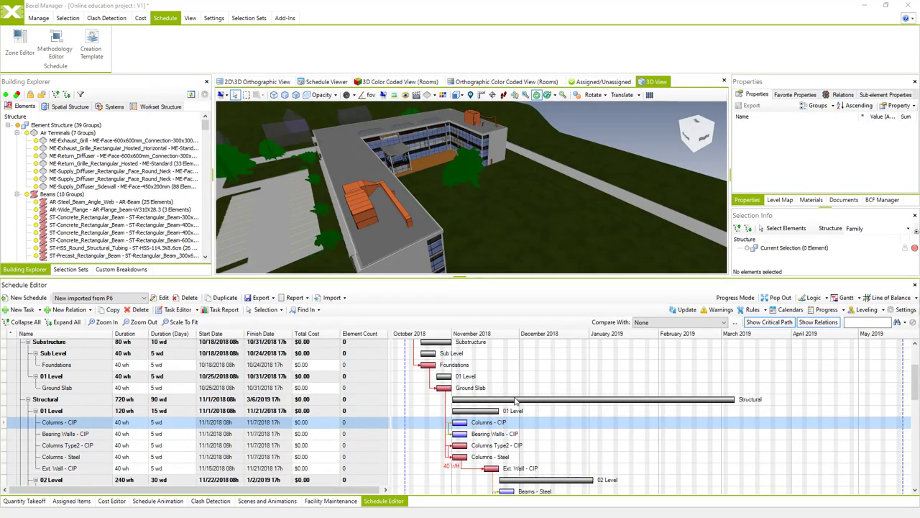
pyautogui.scroll(-1, 496, 415)
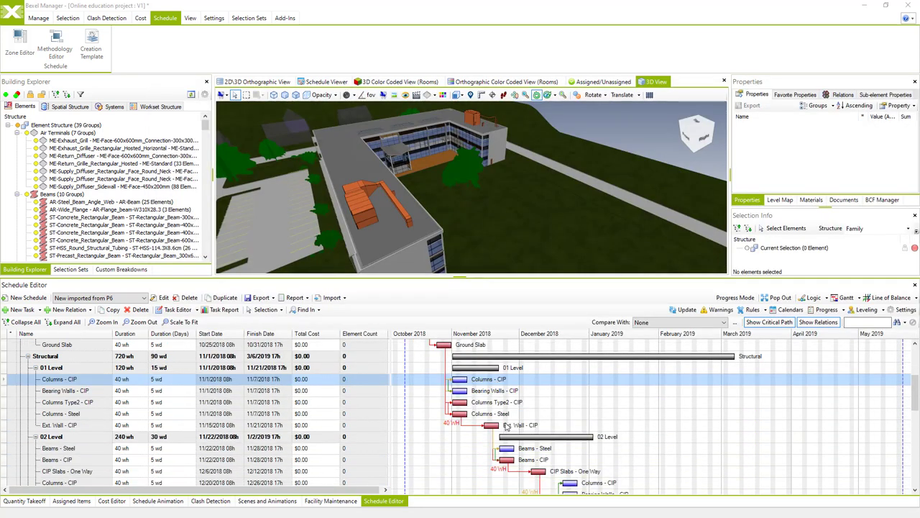
pyautogui.scroll(-1, 506, 420)
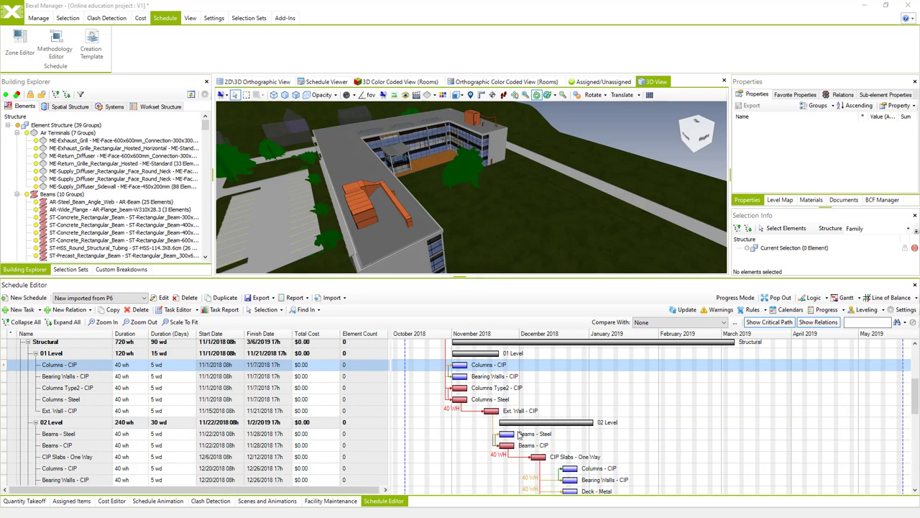
pyautogui.scroll(-1, 517, 433)
pyautogui.scroll(-1, 527, 446)
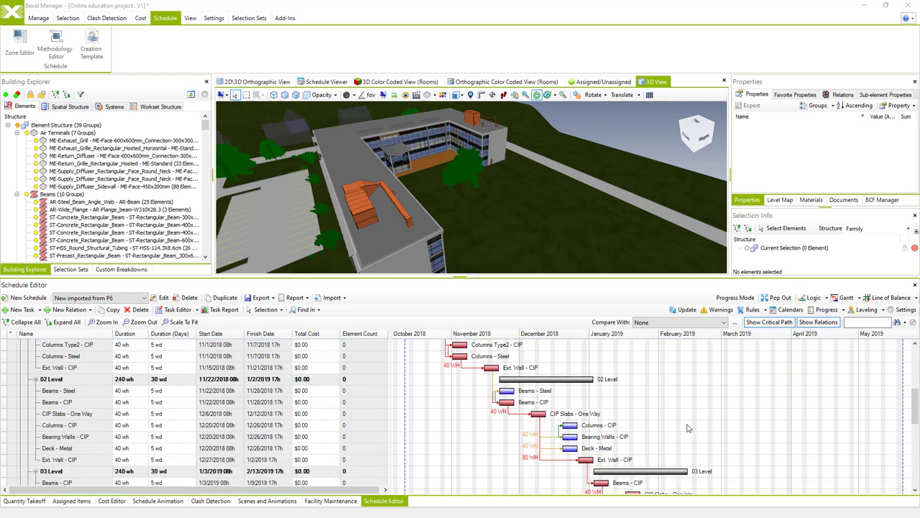
pyautogui.scroll(-1, 574, 434)
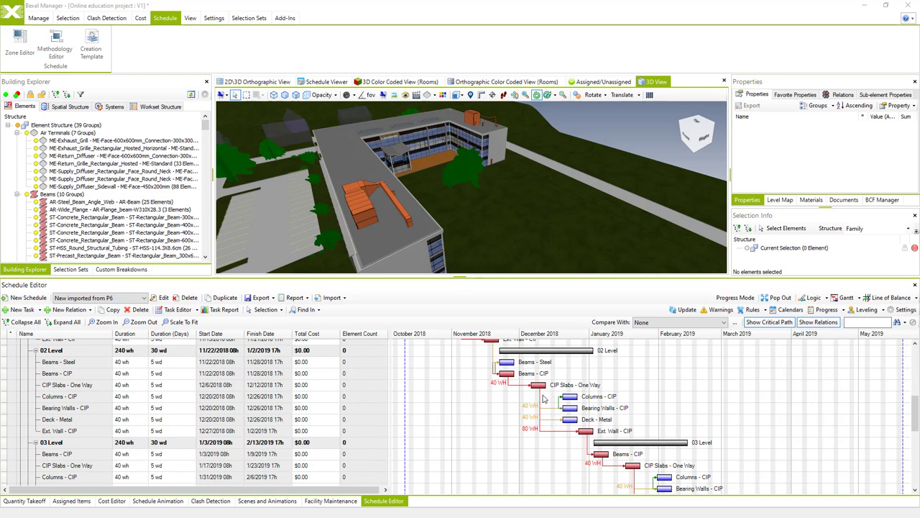
# Hide and re-show the dependency arrows in the Gantt chart.
pyautogui.click(816, 325)
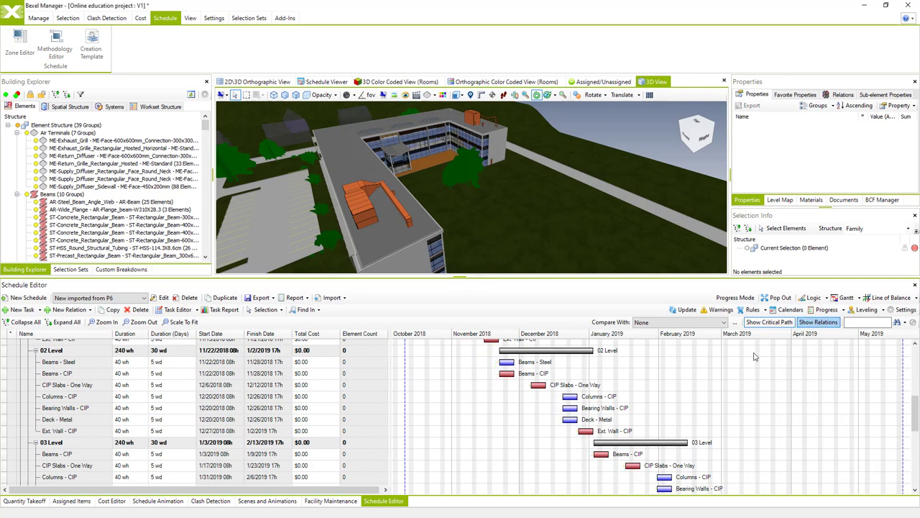
pyautogui.click(825, 329)
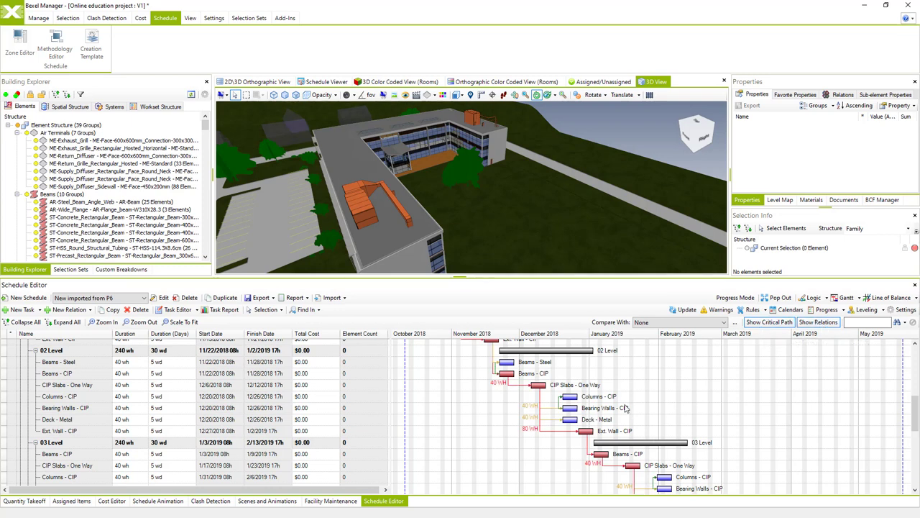
pyautogui.scroll(-2, 608, 408)
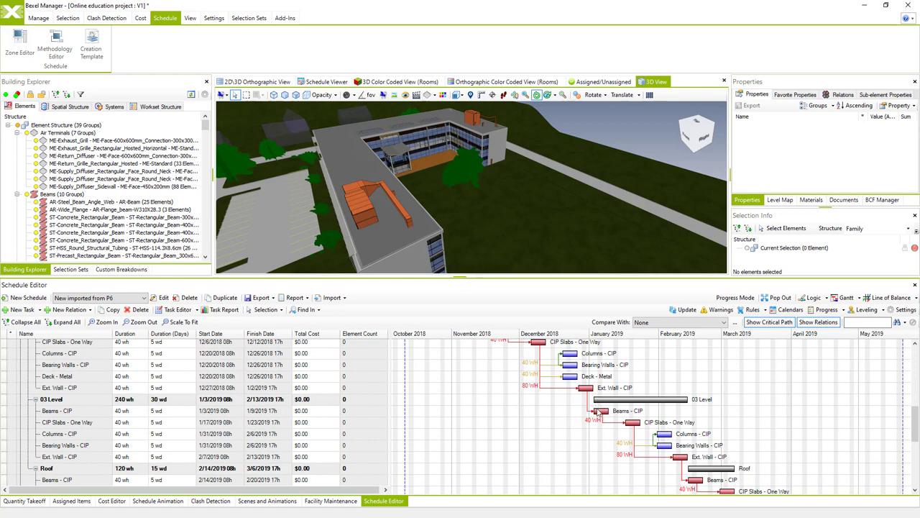
# Turn critical path colouring off, review the bars, and turn it back on.
pyautogui.click(778, 324)
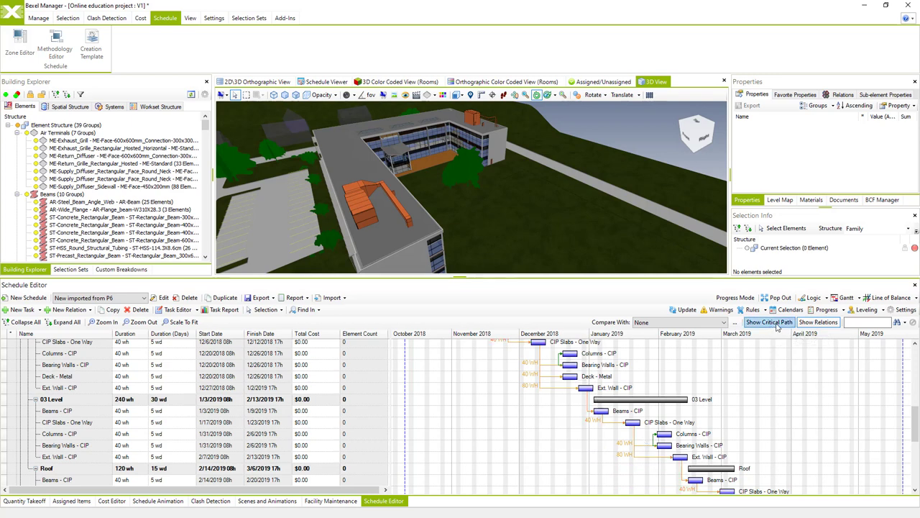
pyautogui.scroll(5, 620, 420)
pyautogui.scroll(-4, 537, 393)
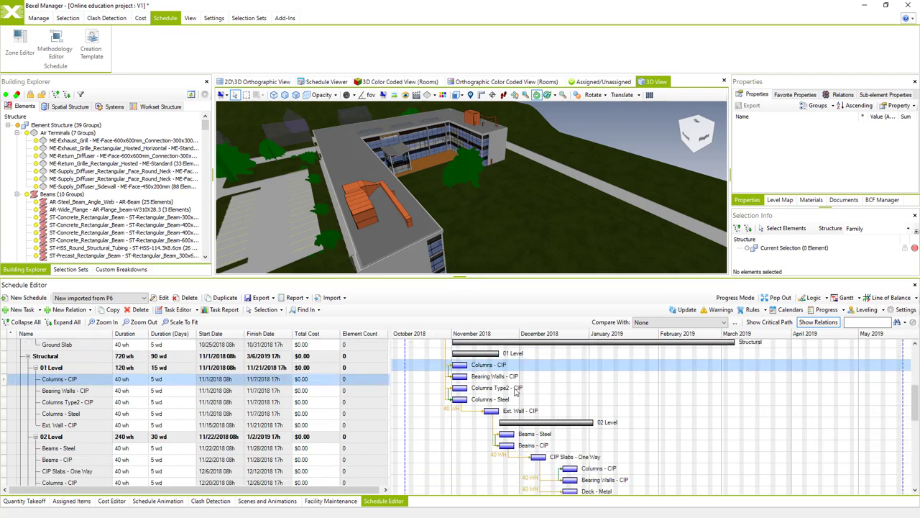
pyautogui.scroll(-2, 545, 392)
pyautogui.scroll(-3, 719, 367)
pyautogui.scroll(3, 756, 353)
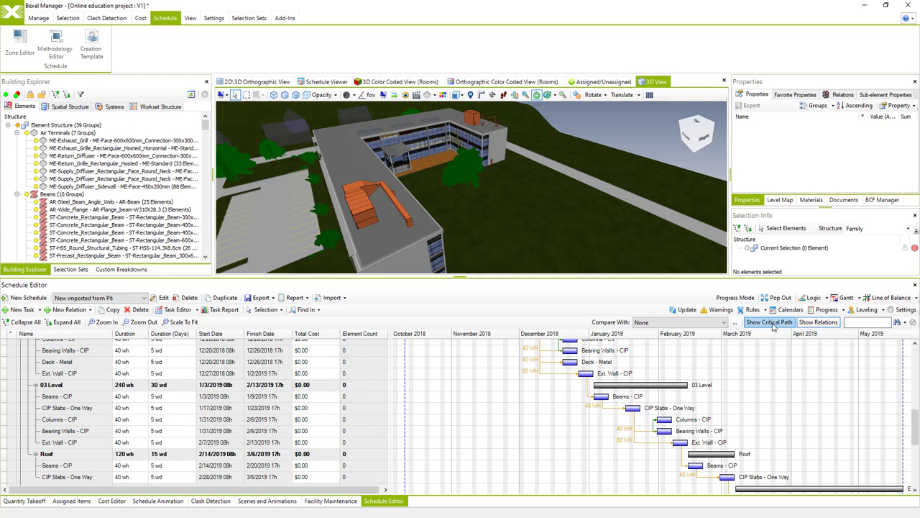
pyautogui.click(769, 321)
pyautogui.scroll(2, 591, 421)
pyautogui.scroll(7, 592, 421)
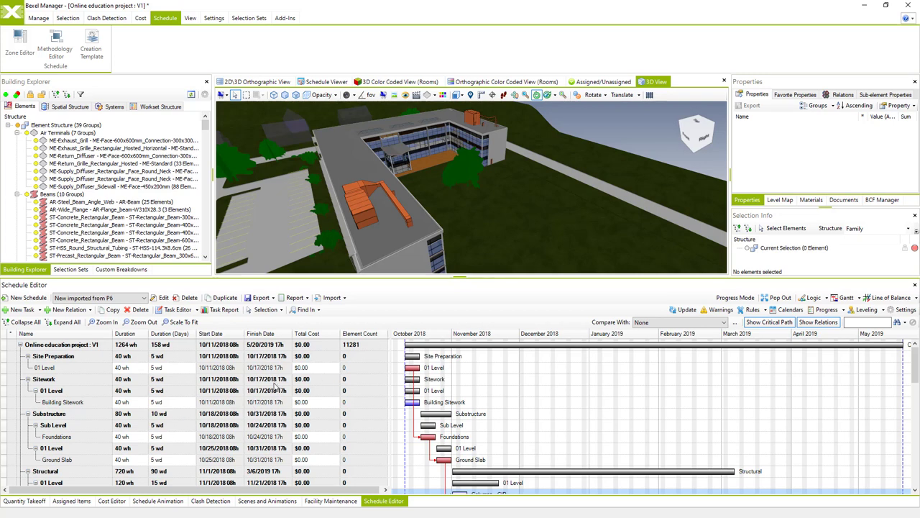
pyautogui.click(356, 334)
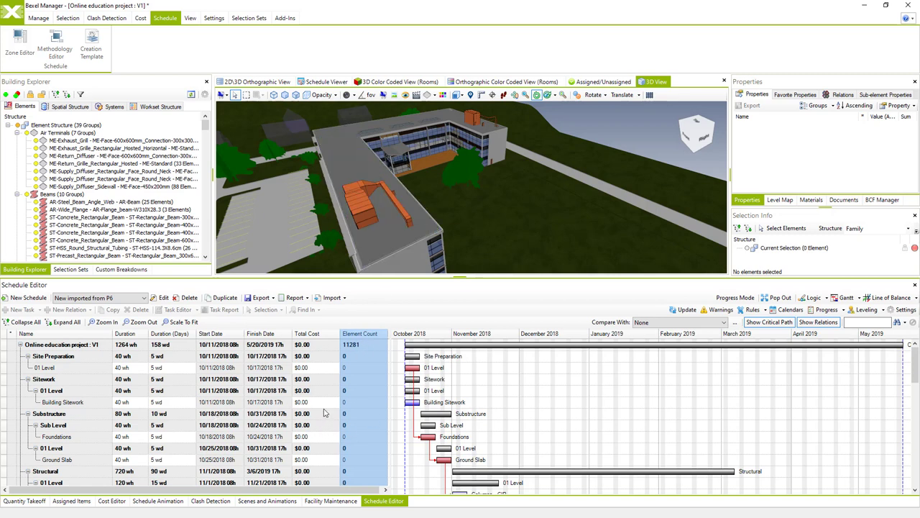
pyautogui.scroll(-3, 324, 413)
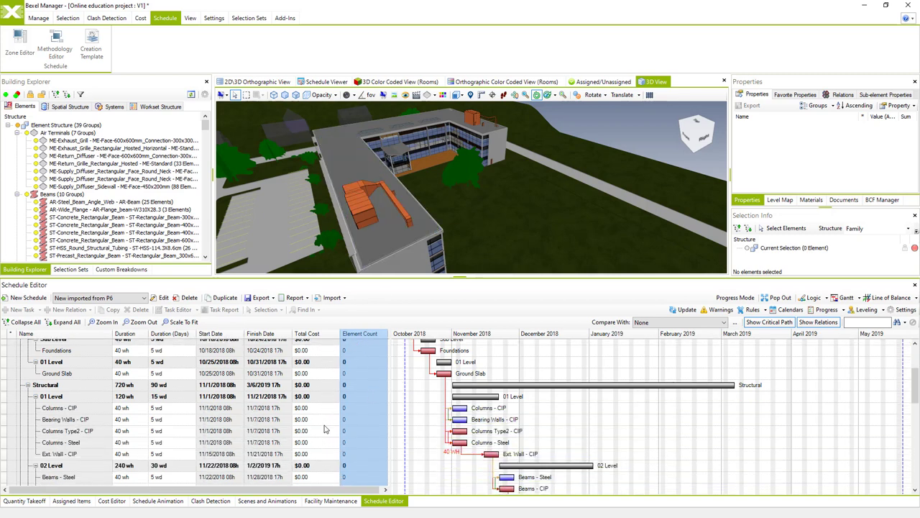
pyautogui.scroll(-1, 96, 431)
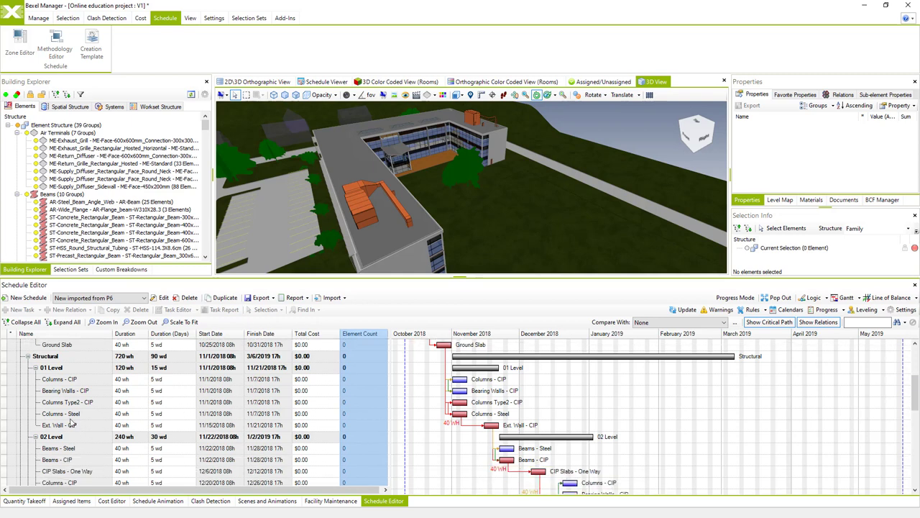
pyautogui.scroll(-1, 72, 424)
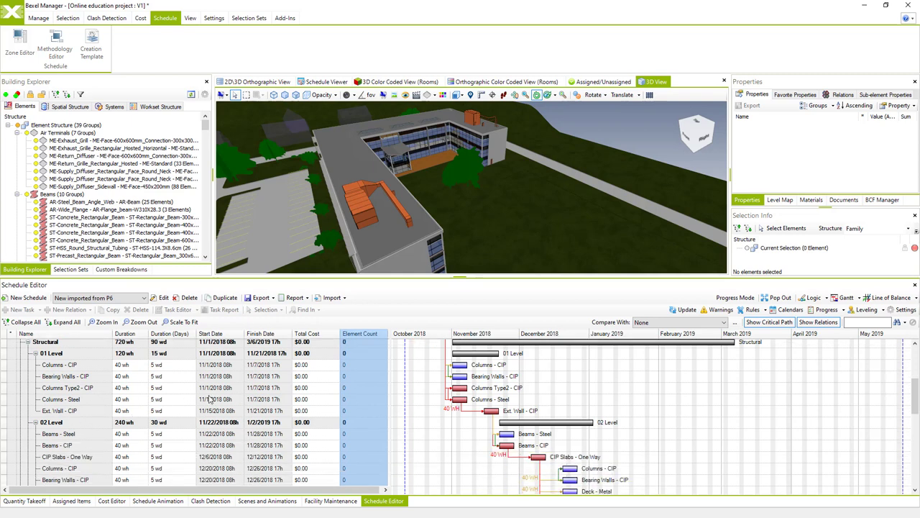
pyautogui.scroll(-5, 316, 414)
pyautogui.scroll(4, 355, 419)
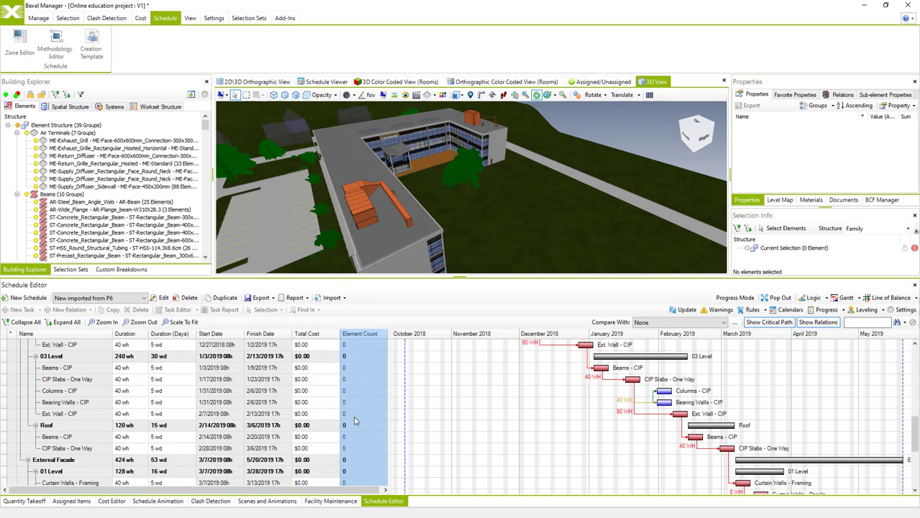
pyautogui.scroll(10, 327, 424)
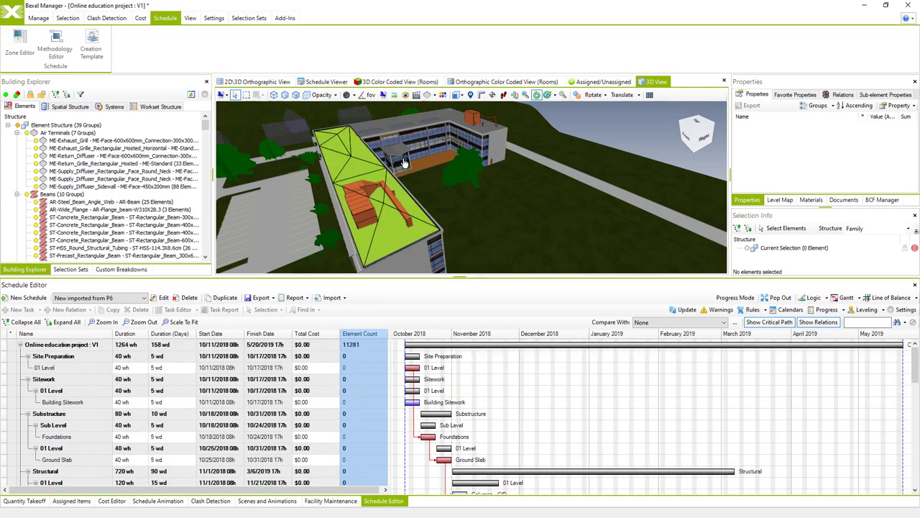
pyautogui.scroll(-2, 155, 457)
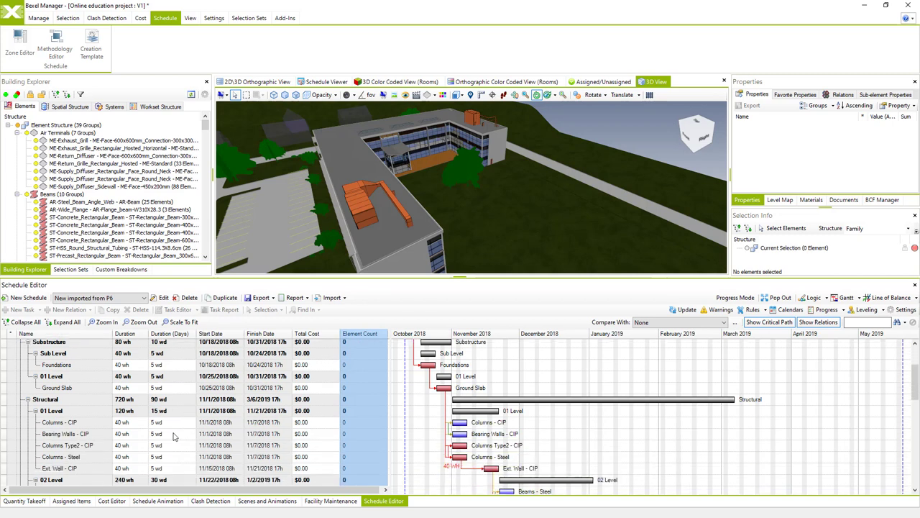
pyautogui.scroll(3, 219, 431)
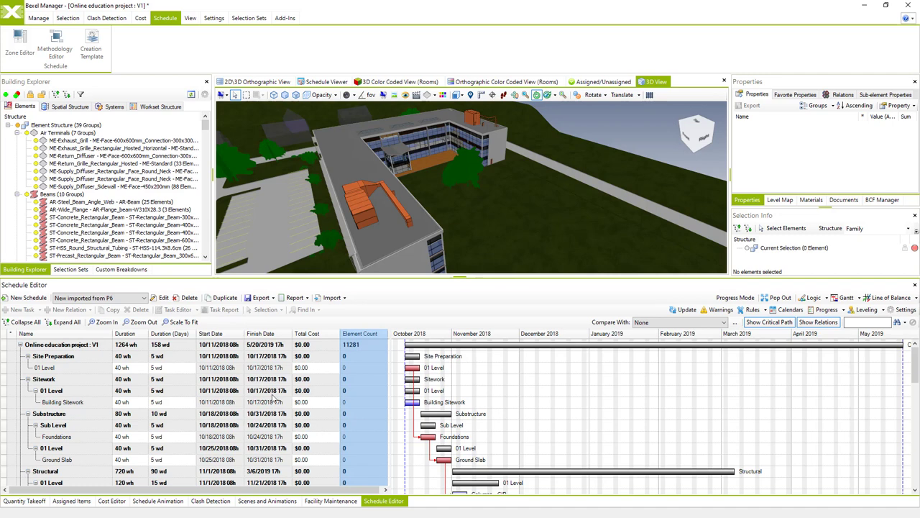
# Orbit the school model to a higher, rotated angle, then zoom out and back in.
pyautogui.moveTo(496, 223); pyautogui.dragTo(446, 250)
pyautogui.scroll(-3, 460, 237)
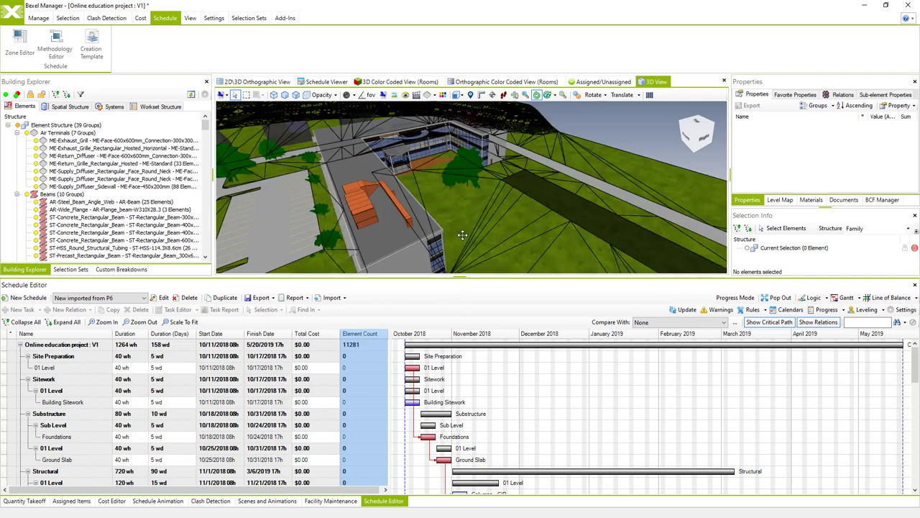
pyautogui.scroll(-3, 484, 245)
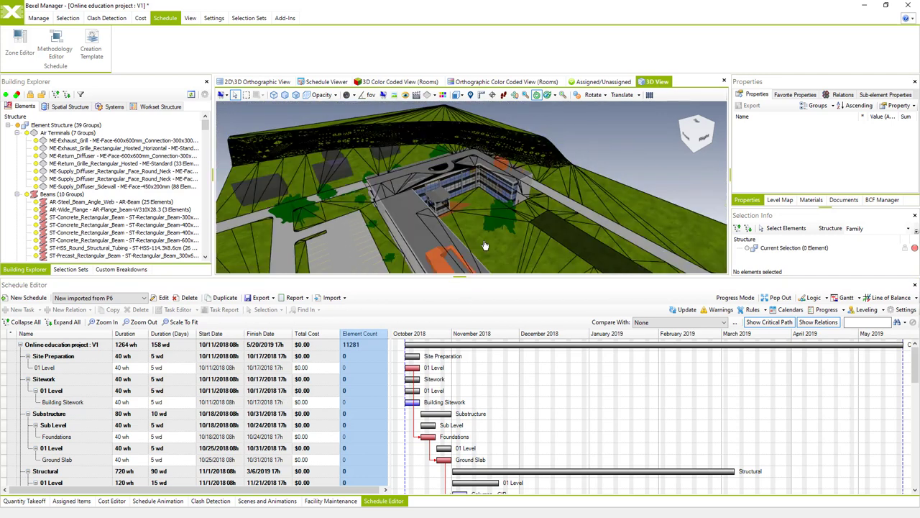
pyautogui.scroll(3, 485, 246)
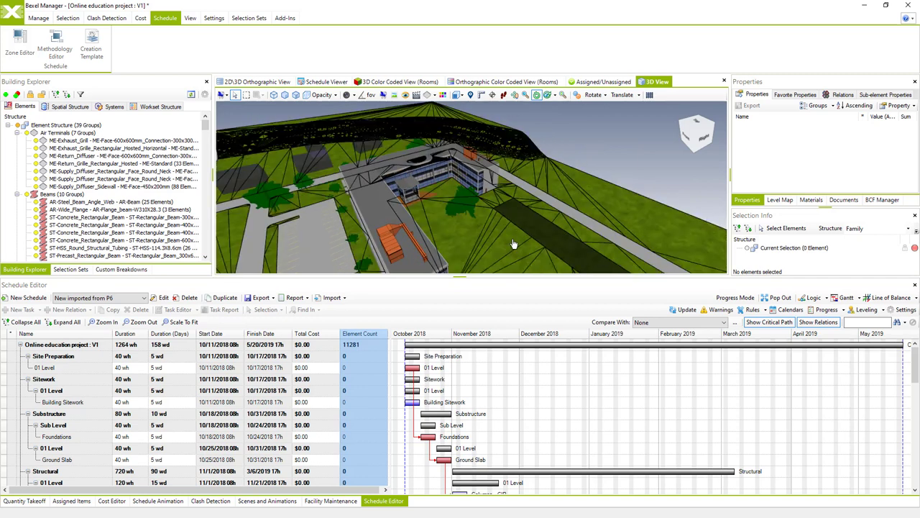
pyautogui.scroll(5, 402, 222)
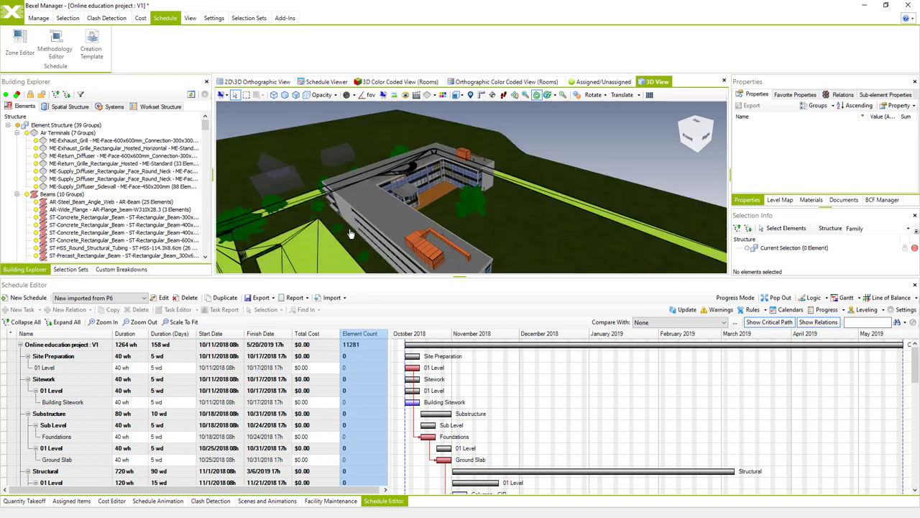
# Open the Selection Sets tab to show the Schedule Sets tree.
pyautogui.click(72, 269)
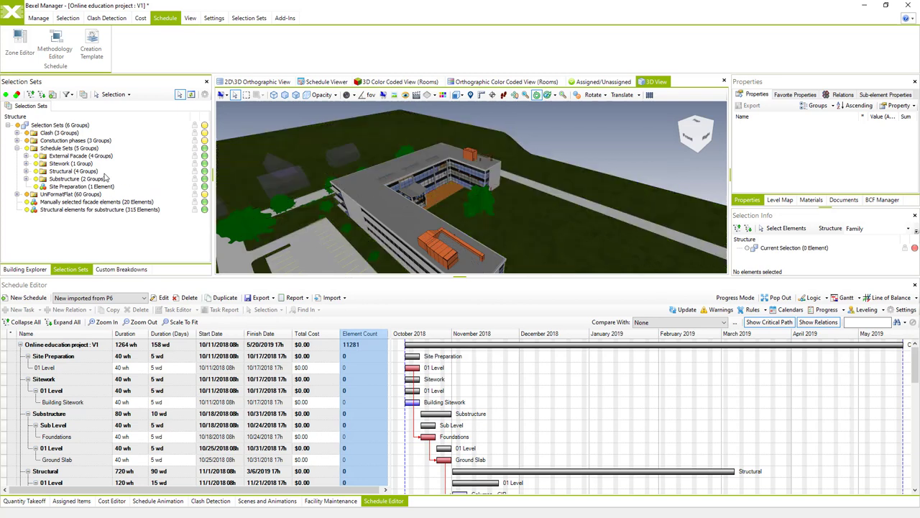
# Expand the External Facade, Sitework and Structural groups and the Structural 03 Level sets.
pyautogui.click(25, 156)
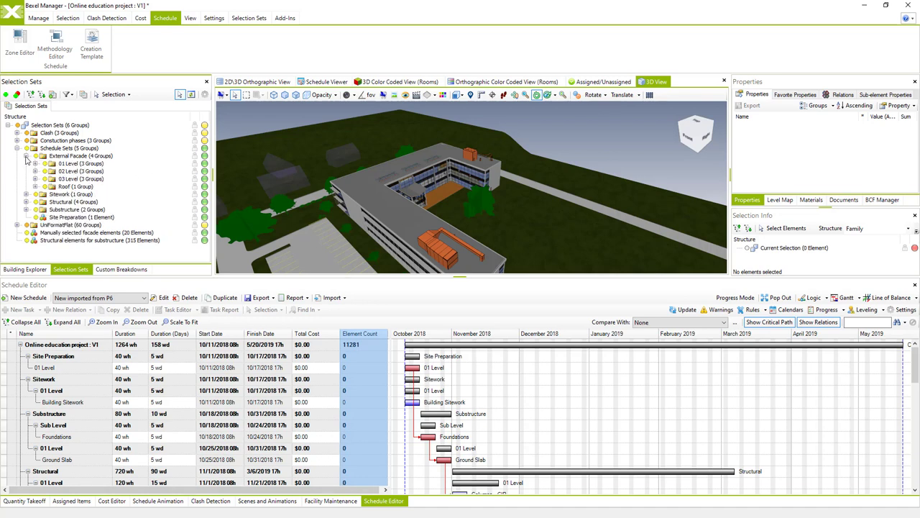
pyautogui.click(26, 195)
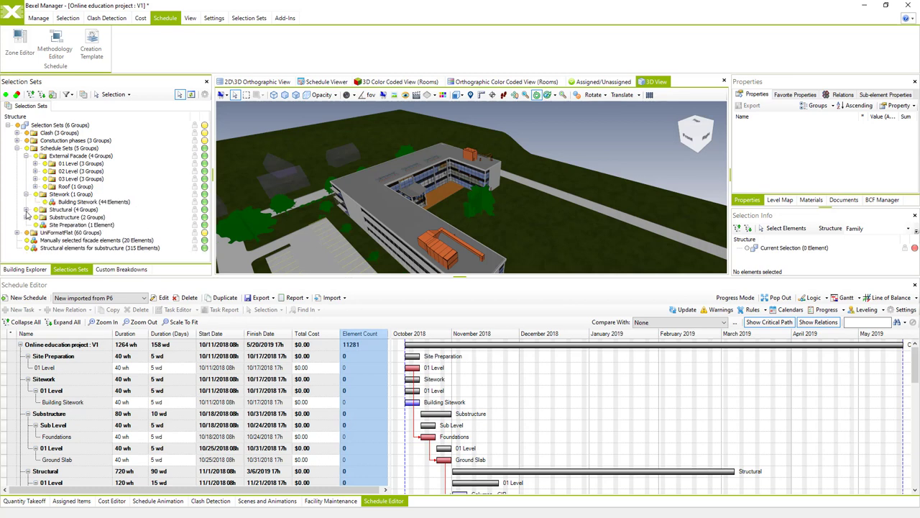
pyautogui.click(26, 209)
pyautogui.doubleClick(56, 229)
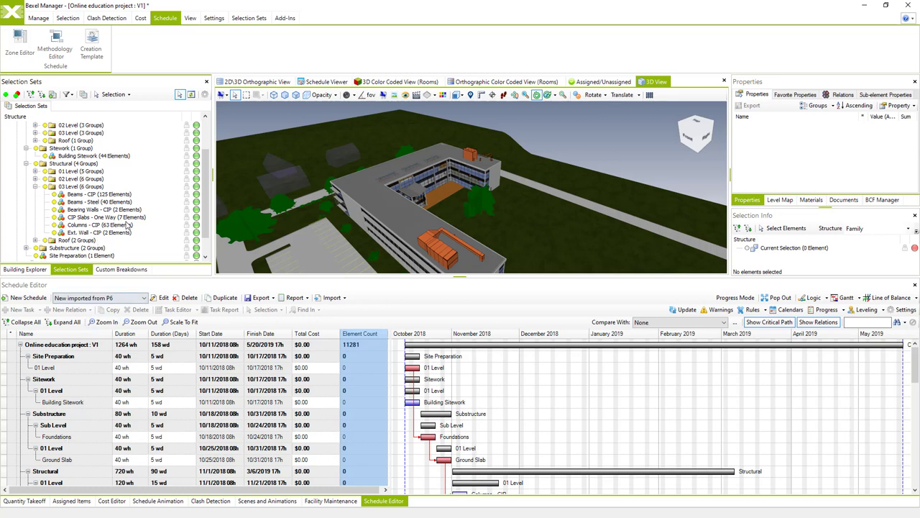
pyautogui.scroll(2, 82, 175)
pyautogui.scroll(5, 499, 206)
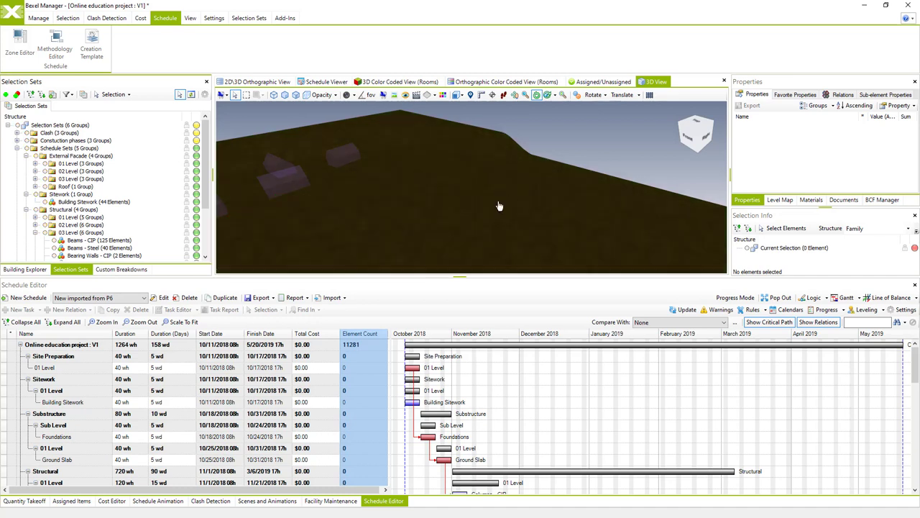
pyautogui.scroll(-3, 73, 195)
pyautogui.scroll(1, 72, 194)
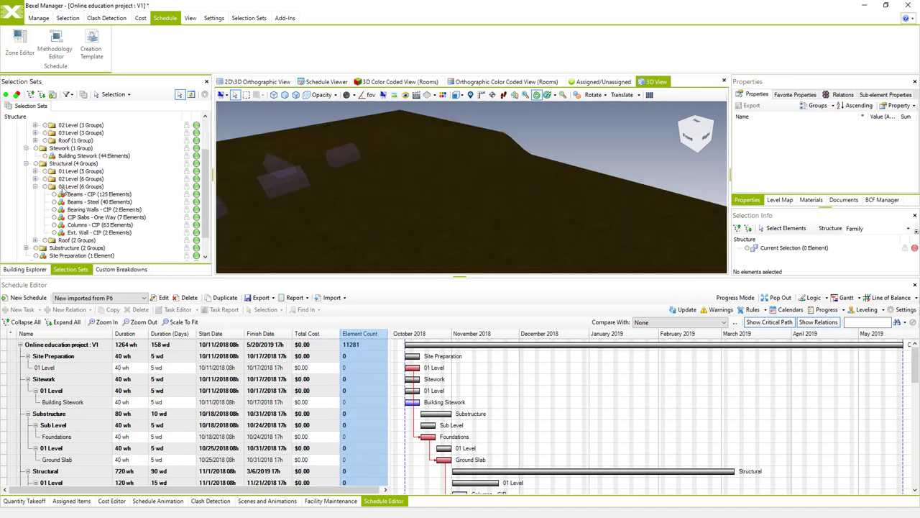
pyautogui.scroll(1, 65, 200)
pyautogui.scroll(-1, 63, 201)
# Show and select Beams - CIP, plus 01 Level Columns Type2 and 02 Level Columns - CIP.
pyautogui.click(54, 195)
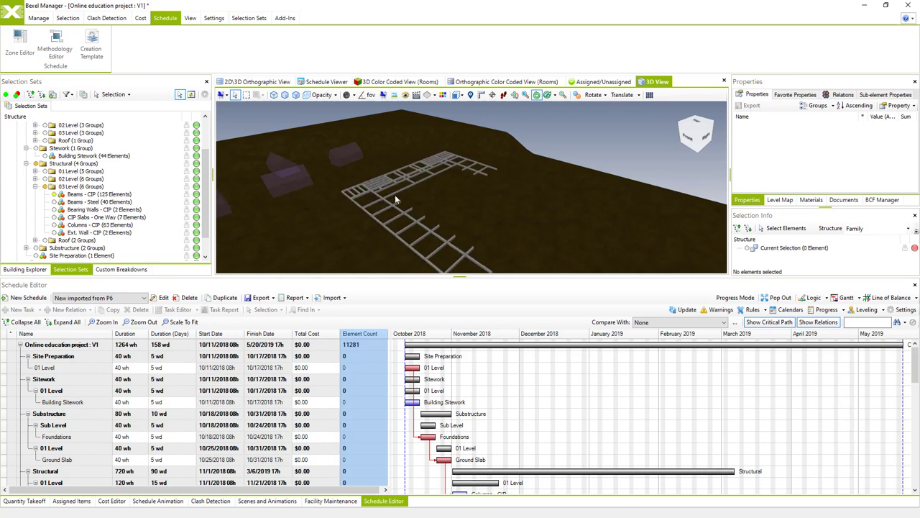
pyautogui.click(81, 195)
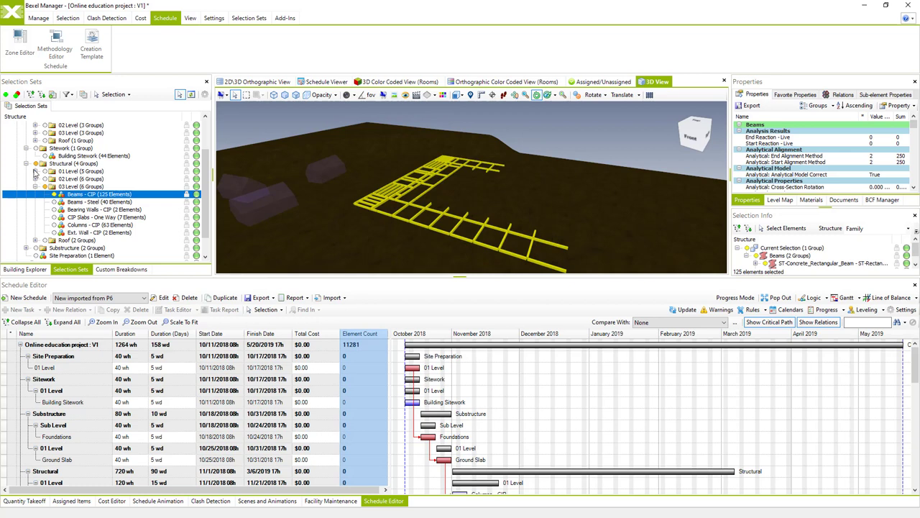
pyautogui.click(36, 171)
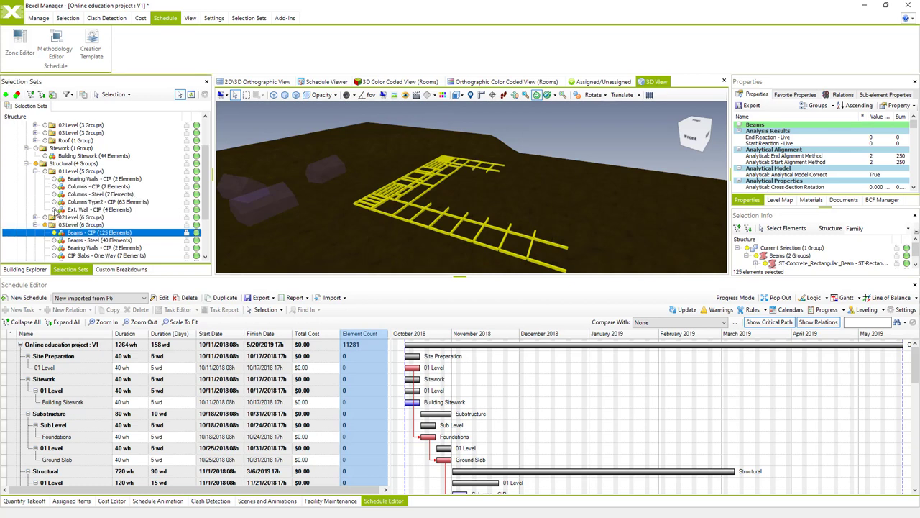
pyautogui.click(55, 203)
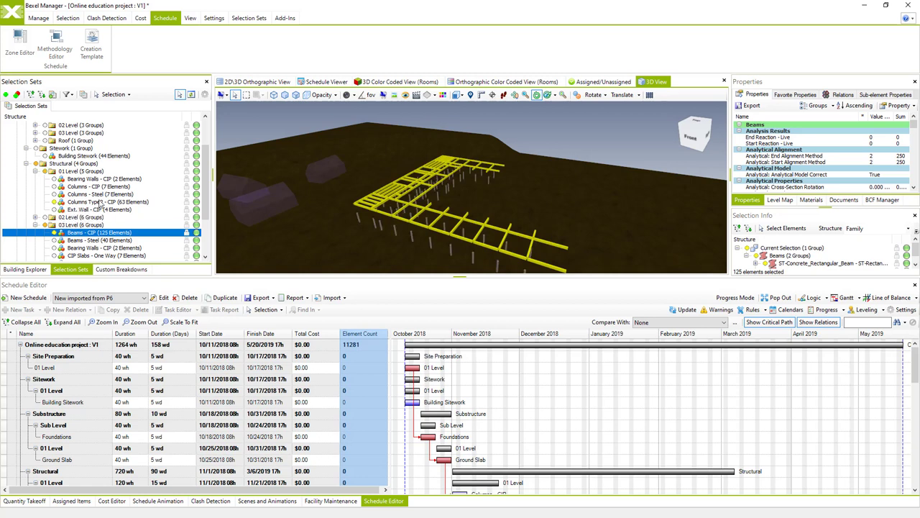
pyautogui.click(35, 217)
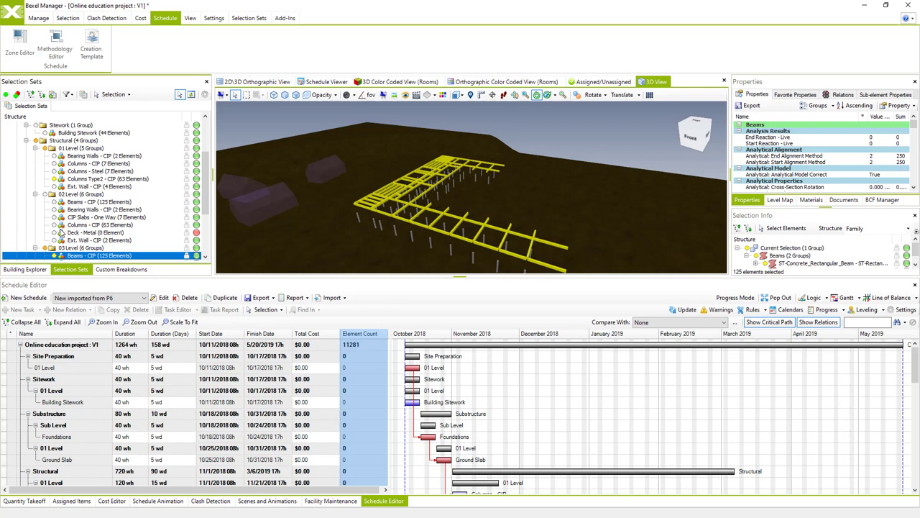
pyautogui.click(55, 225)
# Show the 03 Level columns and CIP slabs and the remaining 01 and 02 Level columns.
pyautogui.scroll(-4, 109, 214)
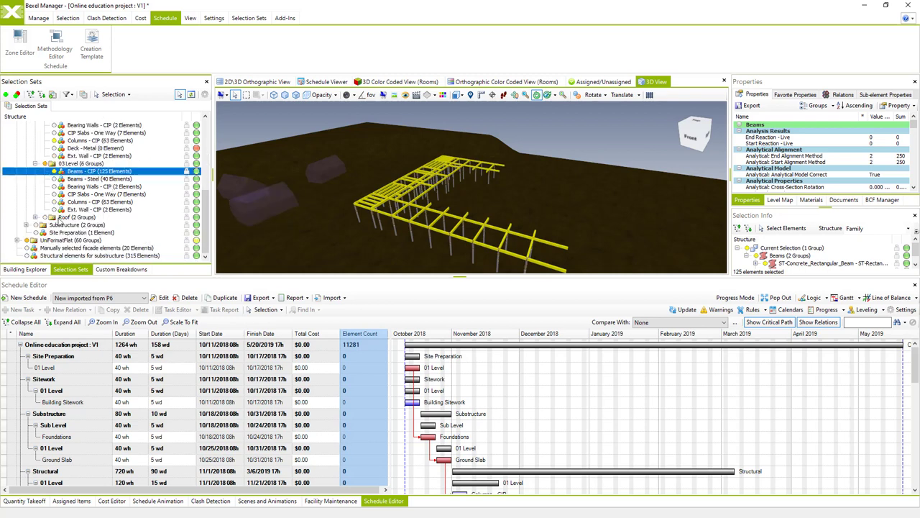
pyautogui.click(54, 202)
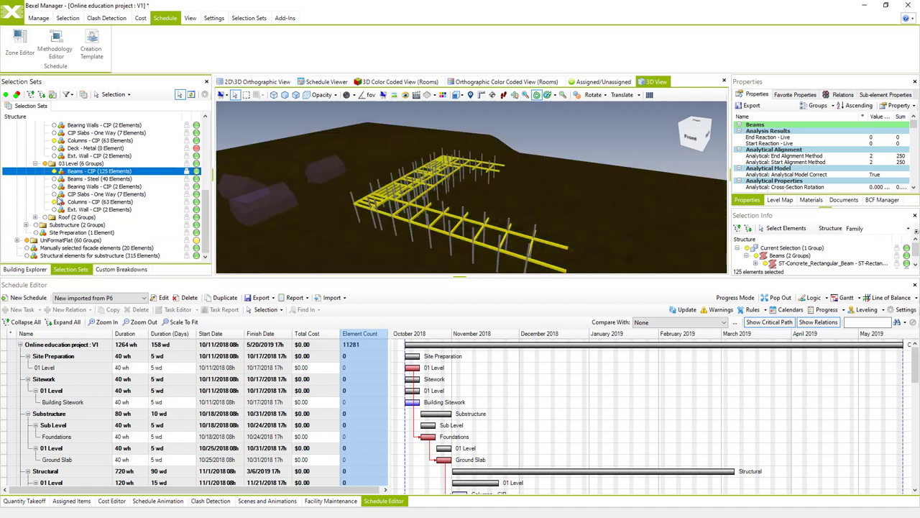
pyautogui.click(55, 195)
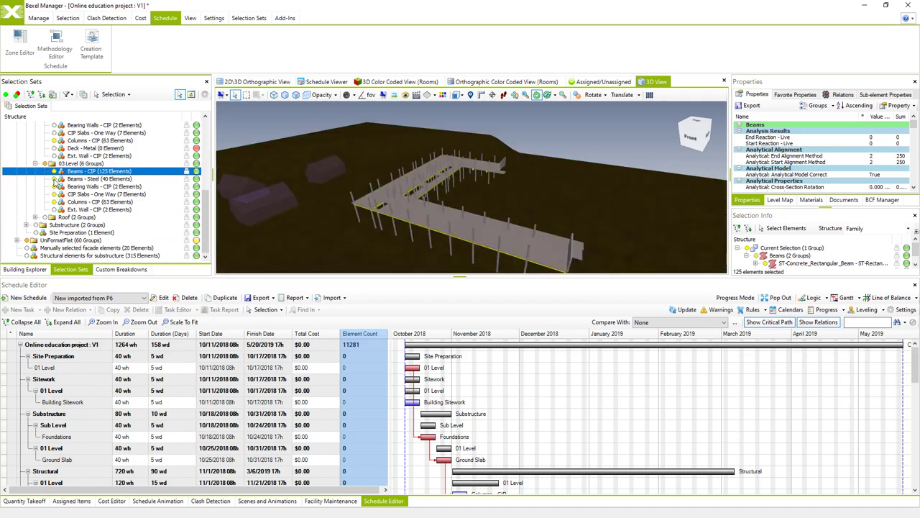
pyautogui.scroll(1, 81, 186)
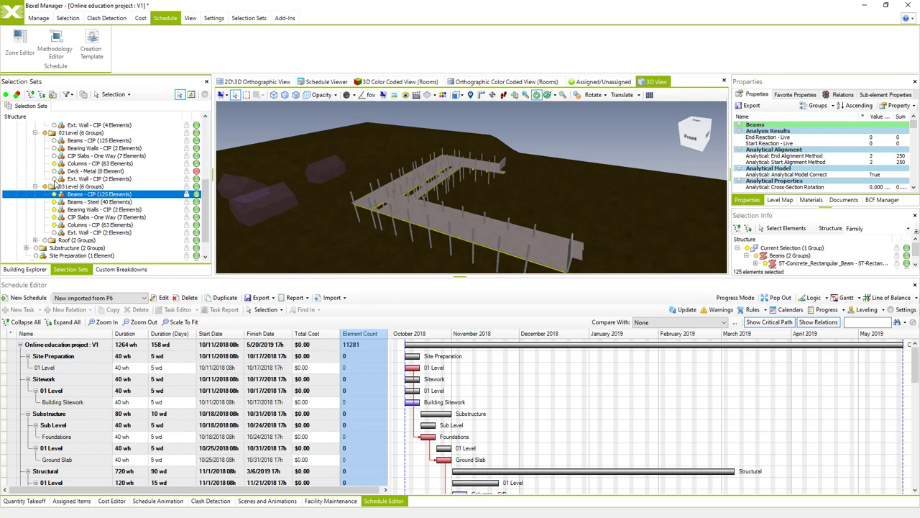
pyautogui.click(54, 156)
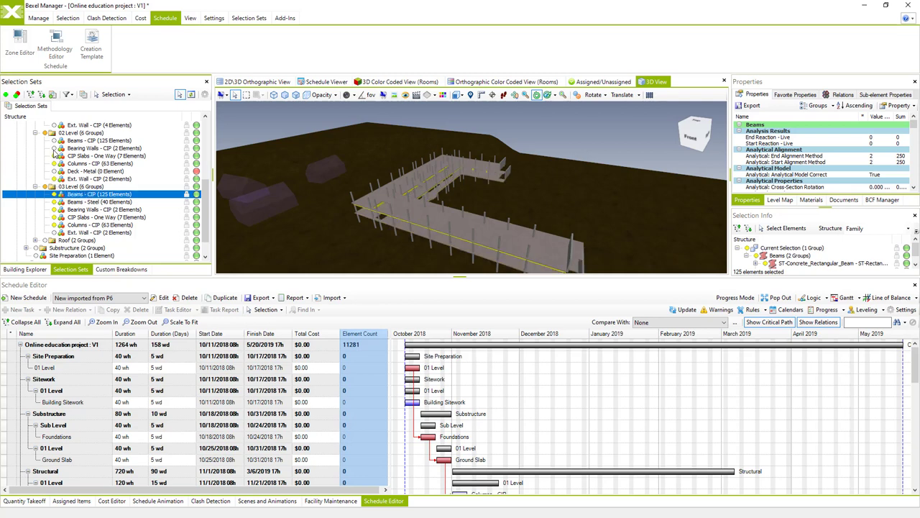
pyautogui.scroll(2, 55, 157)
pyautogui.click(54, 155)
pyautogui.click(54, 163)
pyautogui.click(54, 148)
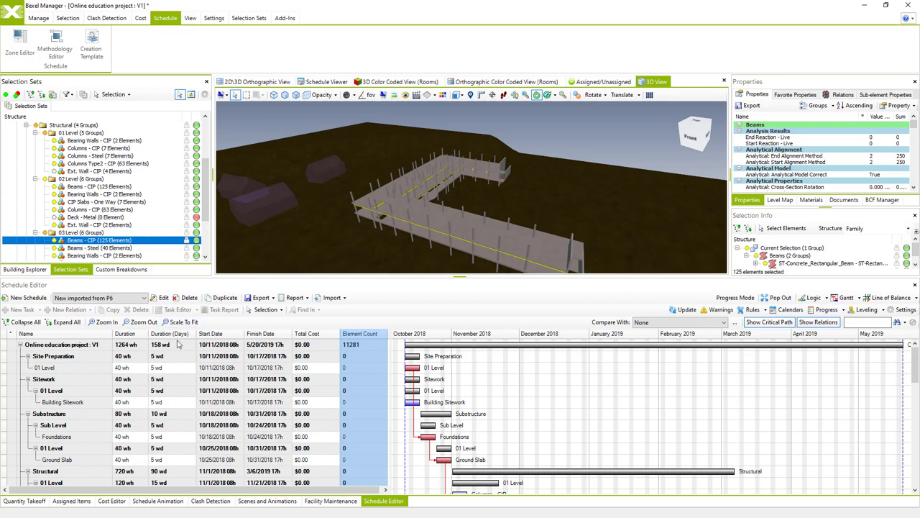
pyautogui.scroll(-1, 125, 386)
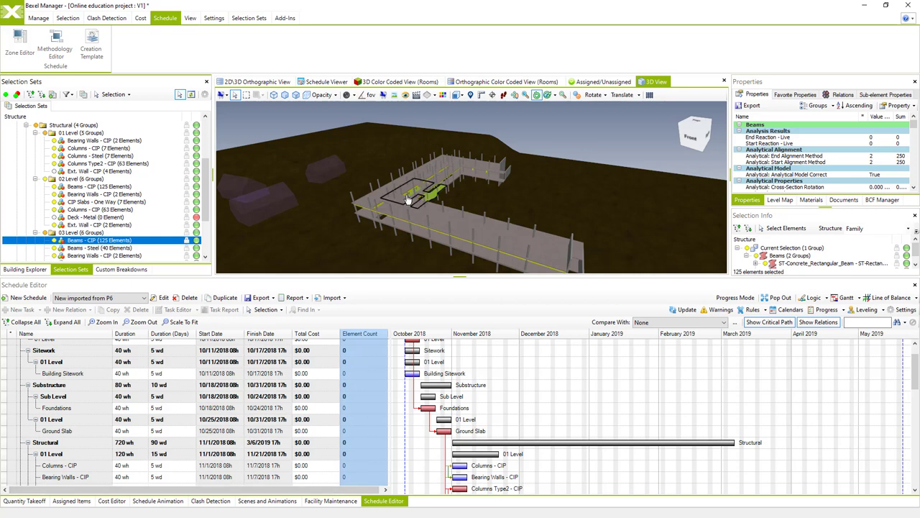
pyautogui.moveTo(408, 200); pyautogui.dragTo(436, 189)
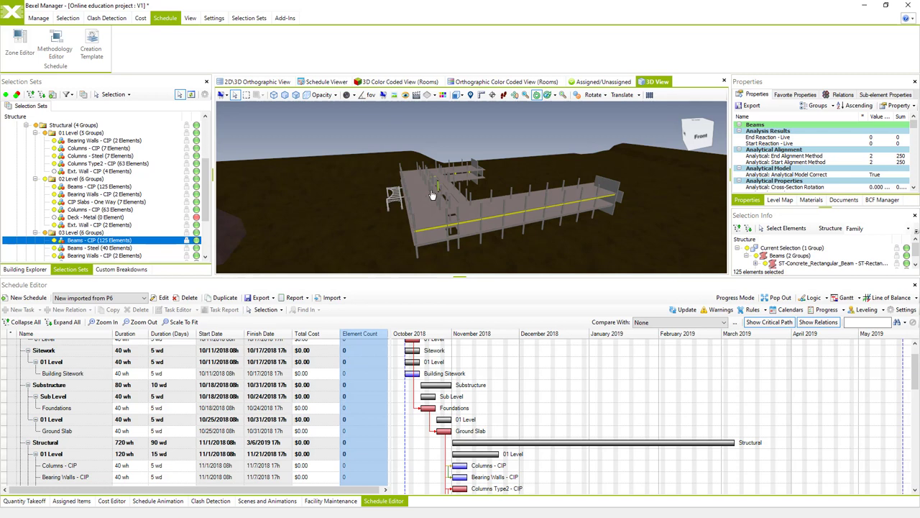
pyautogui.moveTo(528, 210); pyautogui.dragTo(497, 193)
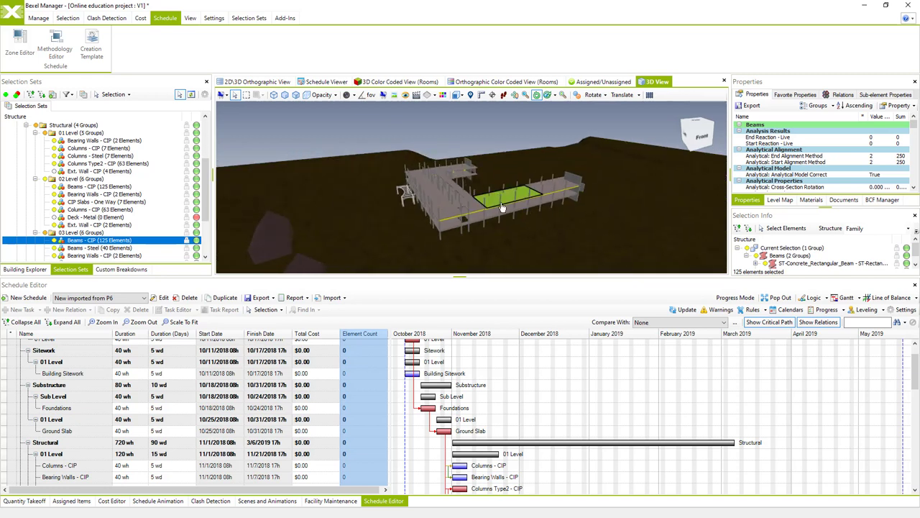
pyautogui.scroll(-2, 136, 189)
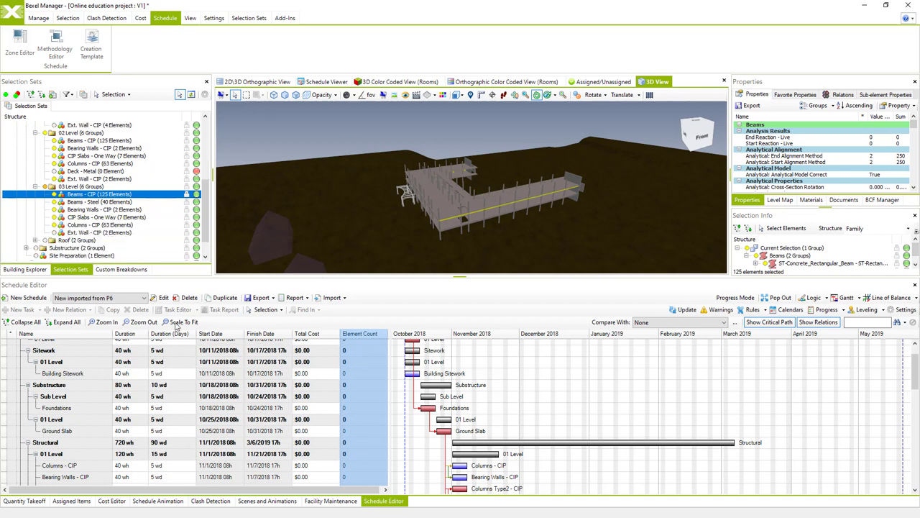
pyautogui.scroll(-1, 133, 401)
pyautogui.scroll(1, 133, 401)
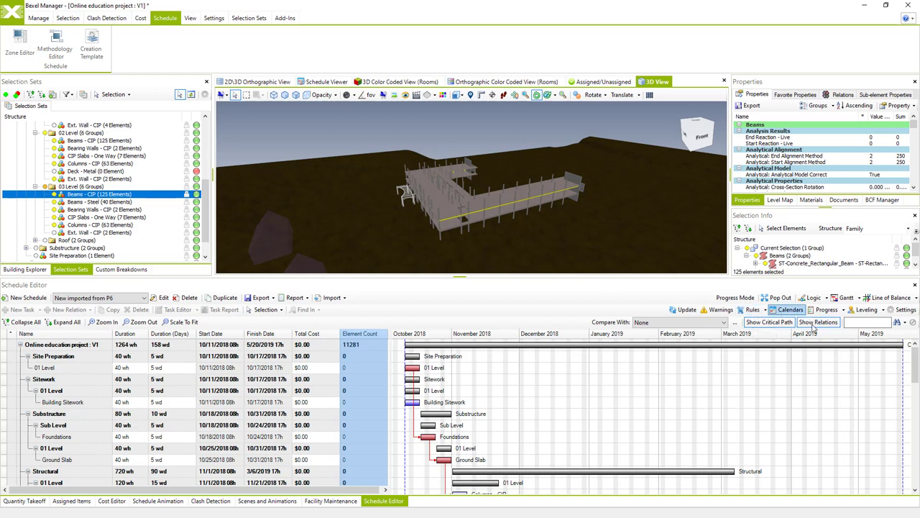
# Open the Task Rules Editor for the imported schedule and expand its full task tree.
pyautogui.click(752, 310)
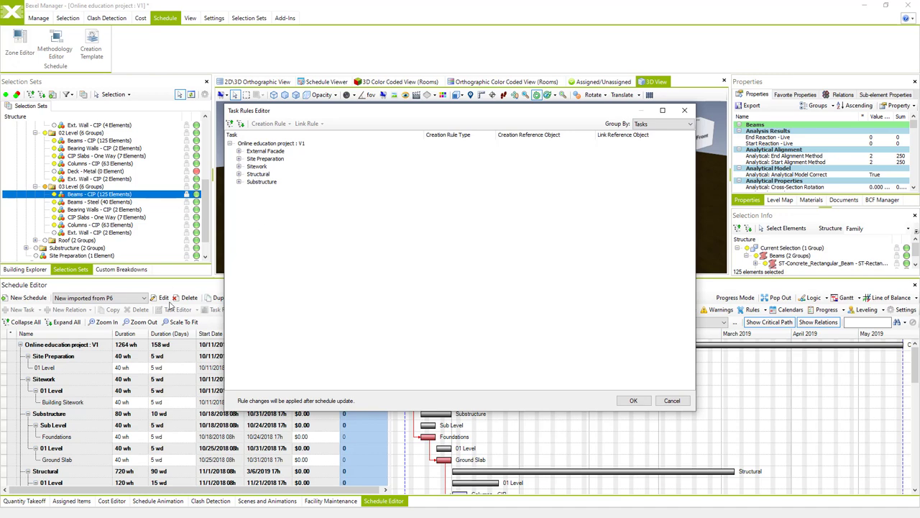
pyautogui.click(241, 124)
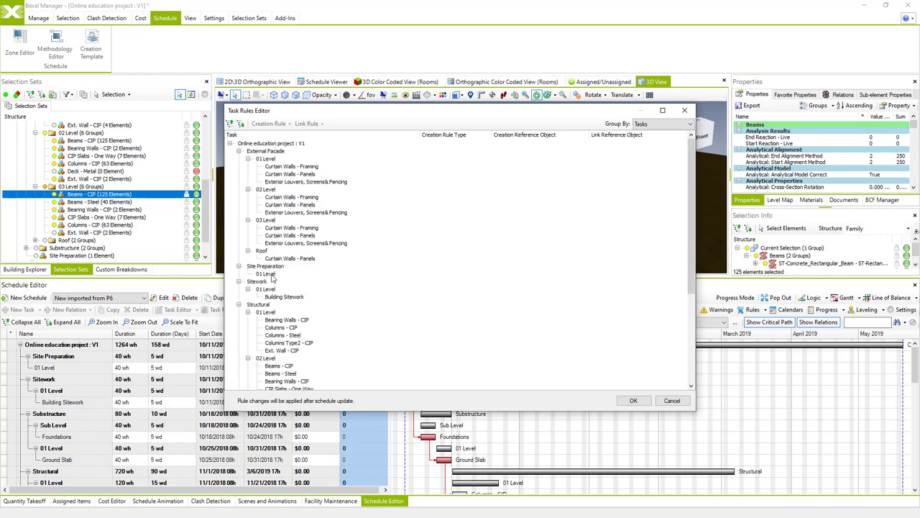
pyautogui.scroll(-5, 272, 279)
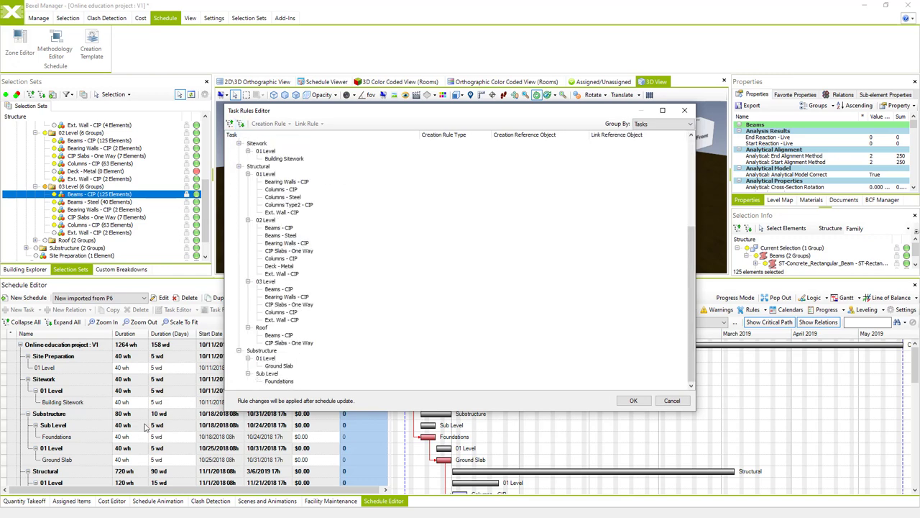
pyautogui.scroll(5, 338, 302)
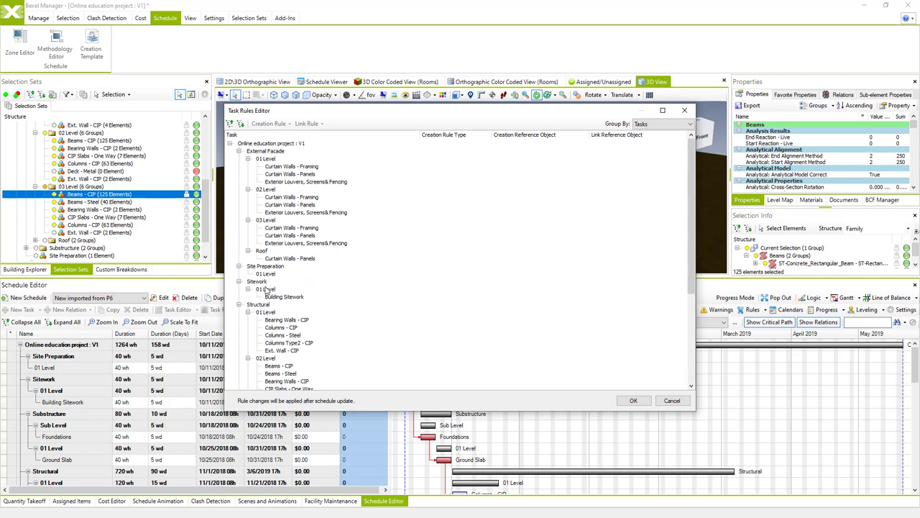
pyautogui.scroll(-5, 302, 262)
pyautogui.scroll(5, 305, 245)
pyautogui.click(658, 124)
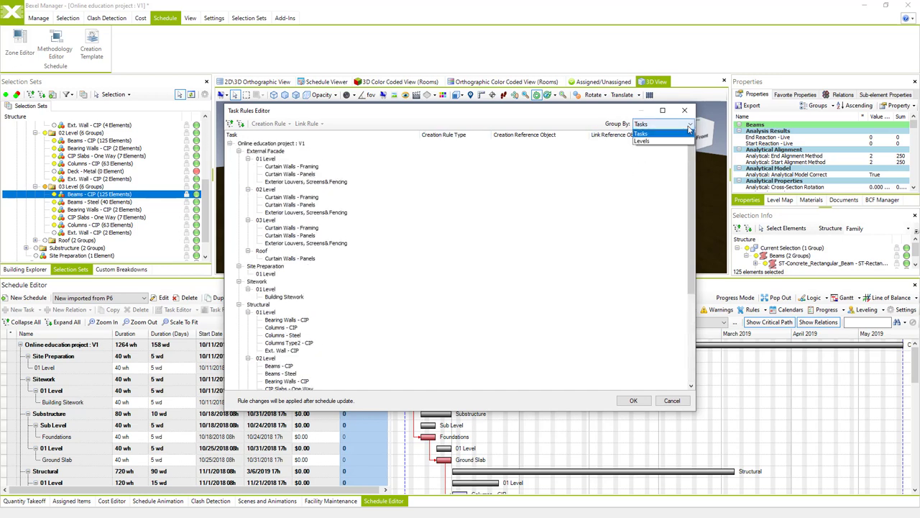
pyautogui.click(647, 141)
pyautogui.click(273, 168)
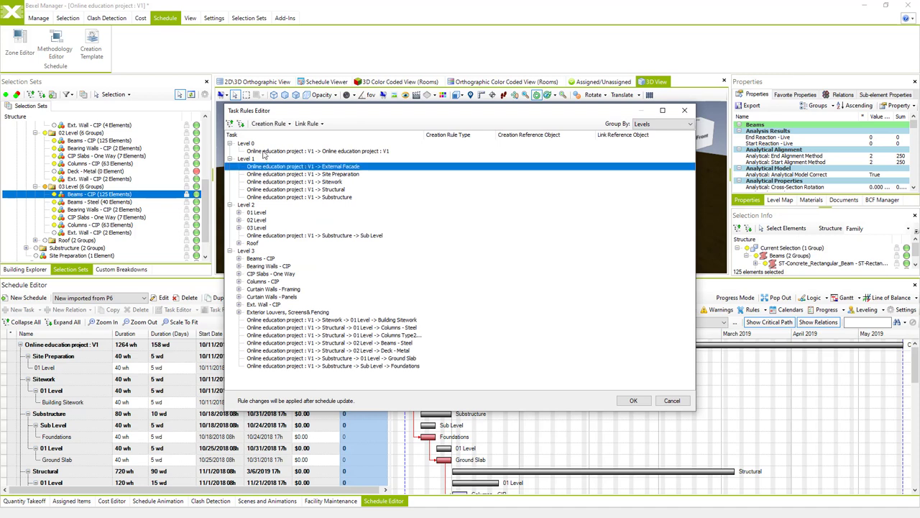
pyautogui.click(264, 152)
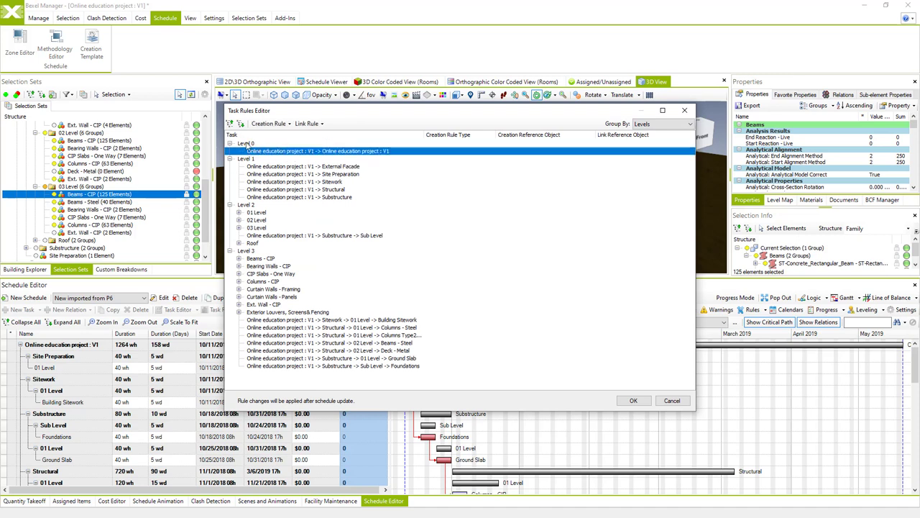
pyautogui.click(277, 166)
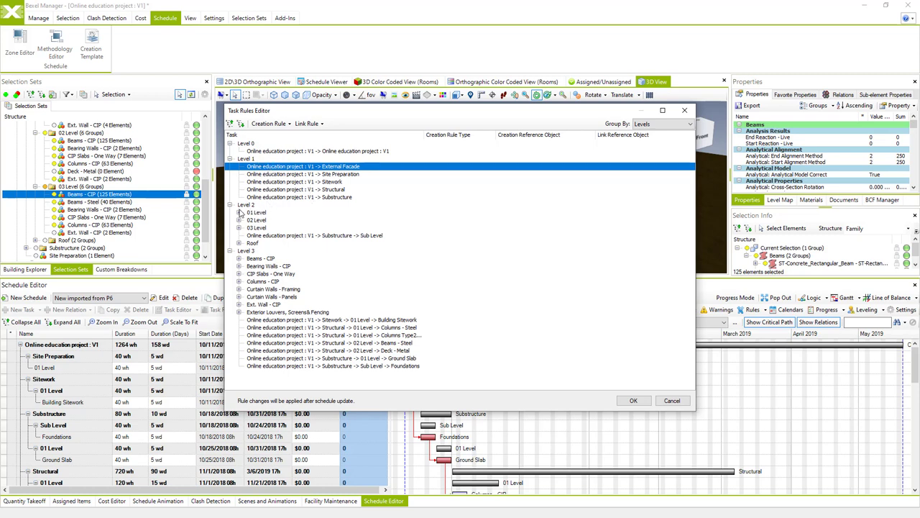
pyautogui.click(263, 214)
pyautogui.click(259, 220)
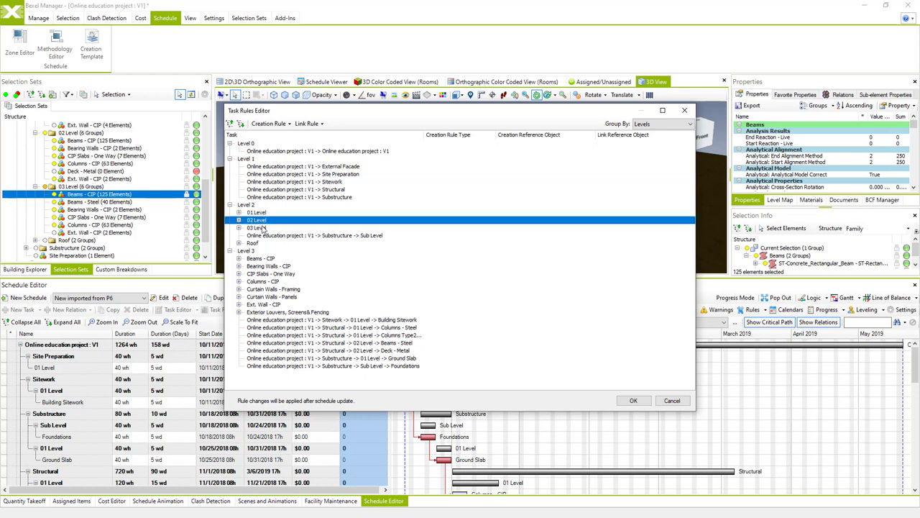
pyautogui.click(248, 251)
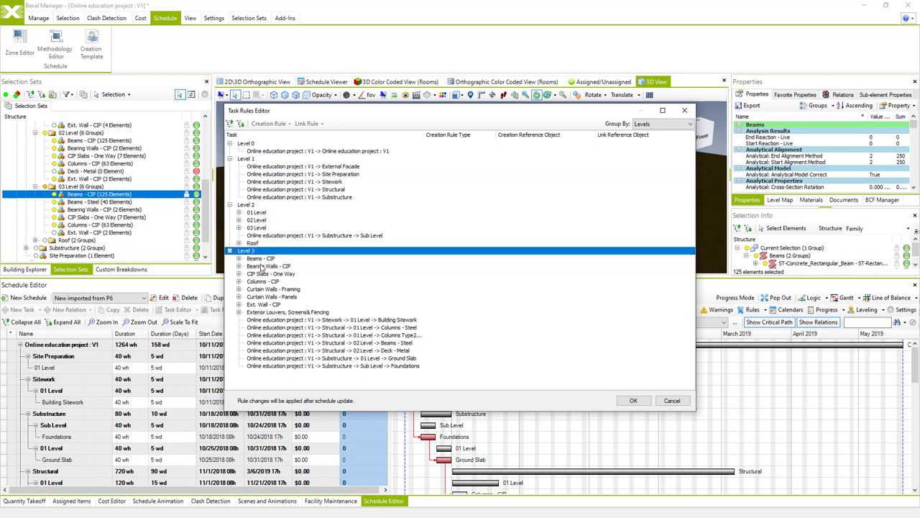
pyautogui.click(239, 304)
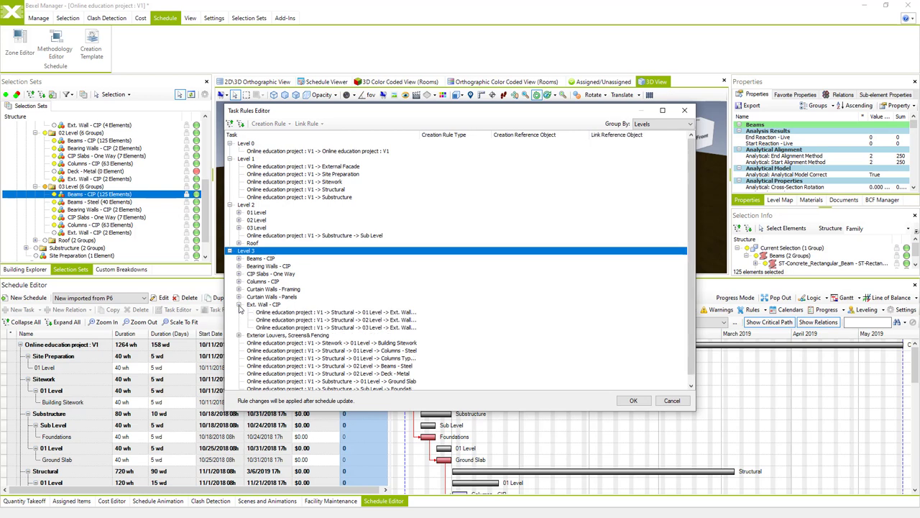
pyautogui.click(240, 298)
pyautogui.click(690, 124)
pyautogui.click(641, 134)
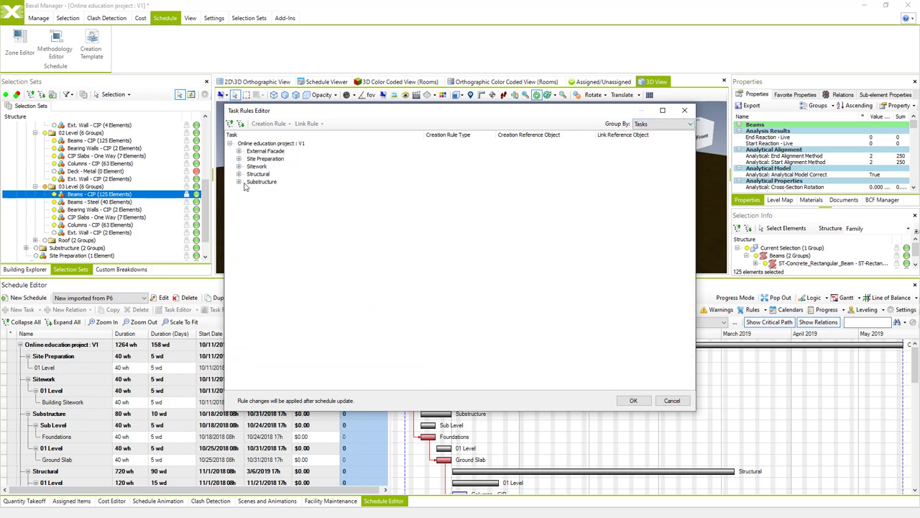
# Expand all tasks and select the Structural 01 Level Bearing Walls - CIP task.
pyautogui.click(241, 124)
pyautogui.scroll(-5, 313, 282)
pyautogui.scroll(5, 313, 283)
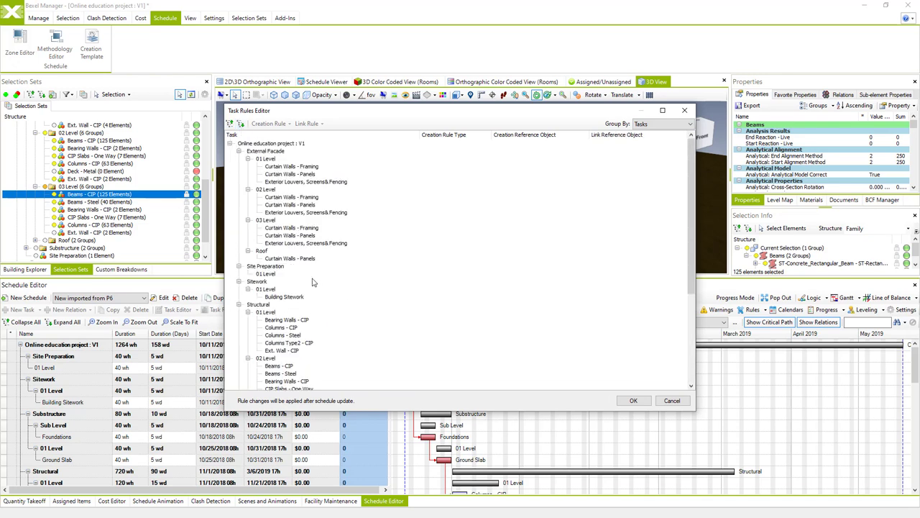
pyautogui.click(298, 182)
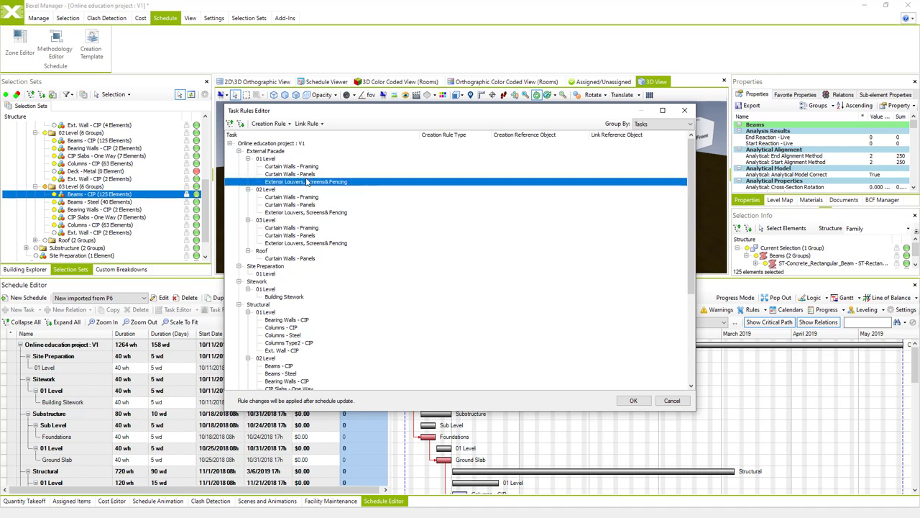
pyautogui.click(287, 167)
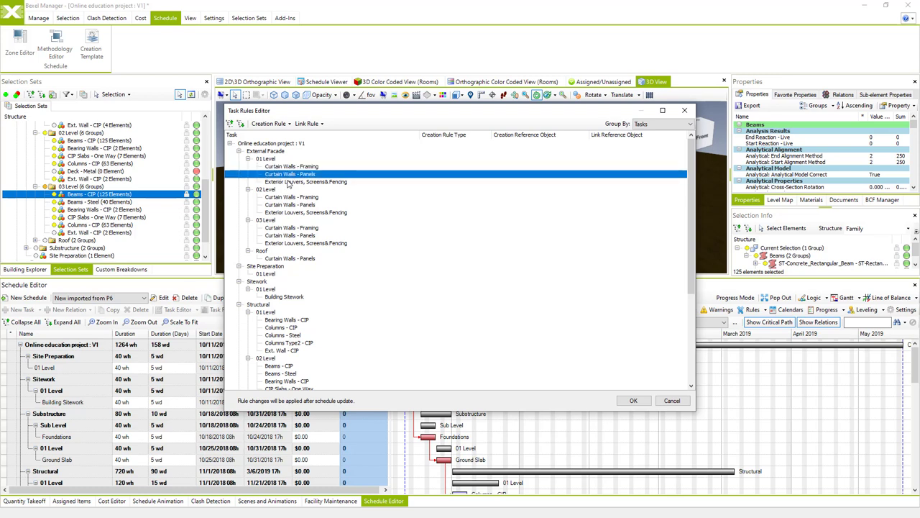
pyautogui.scroll(-4, 292, 208)
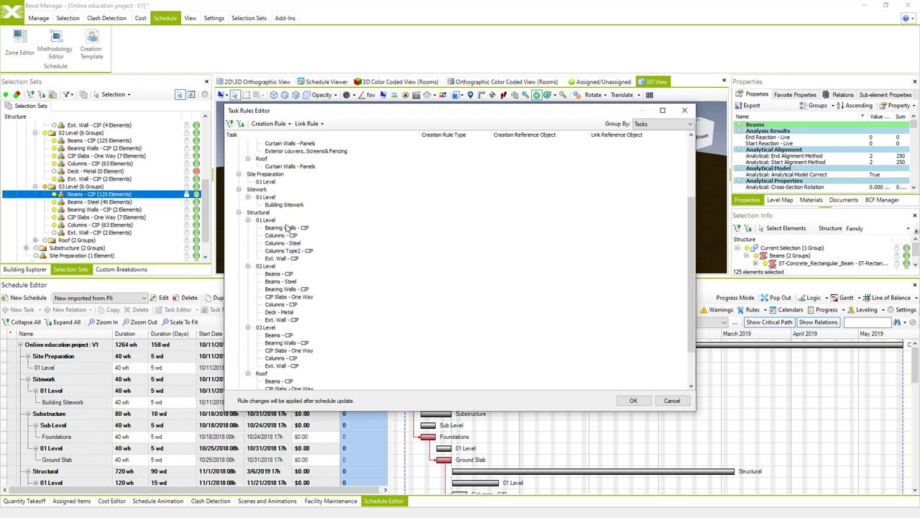
pyautogui.scroll(-2, 289, 316)
pyautogui.click(285, 183)
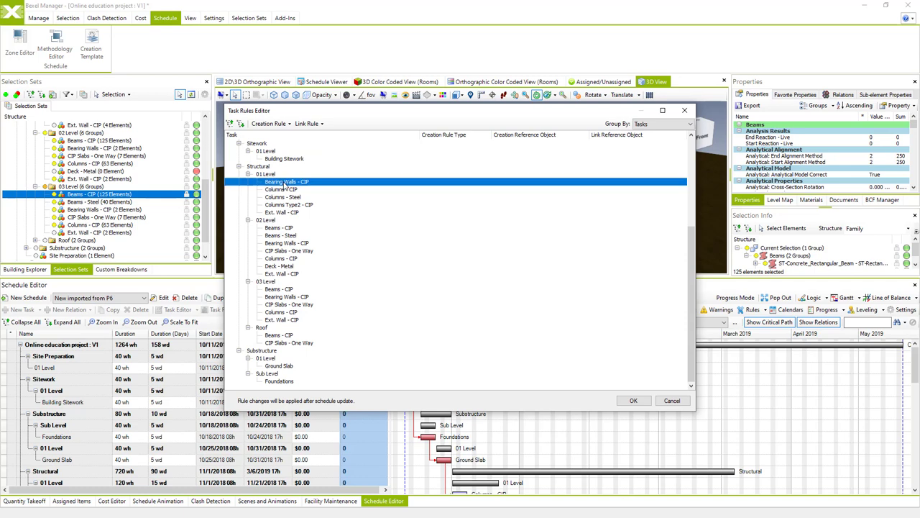
# Add an Include link rule to Bearing Walls - CIP with Buildings as reference object type.
pyautogui.rightClick(286, 185)
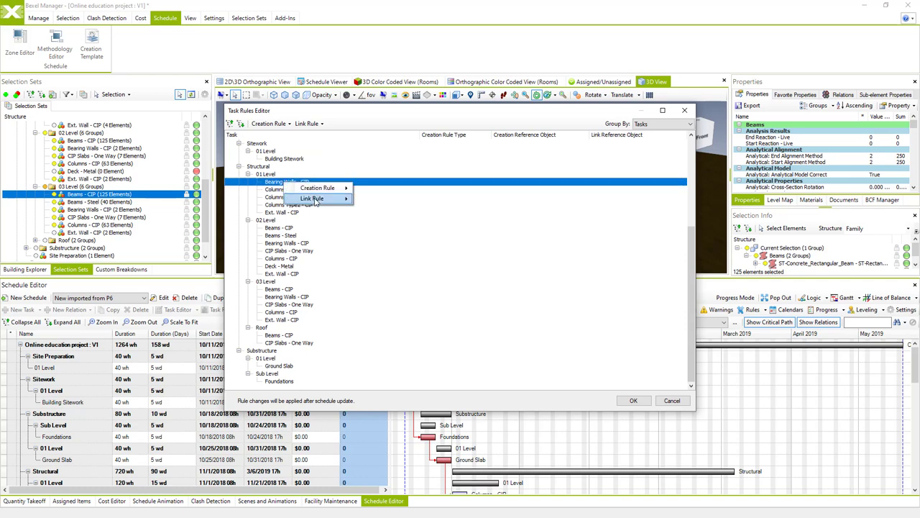
pyautogui.moveTo(315, 200)
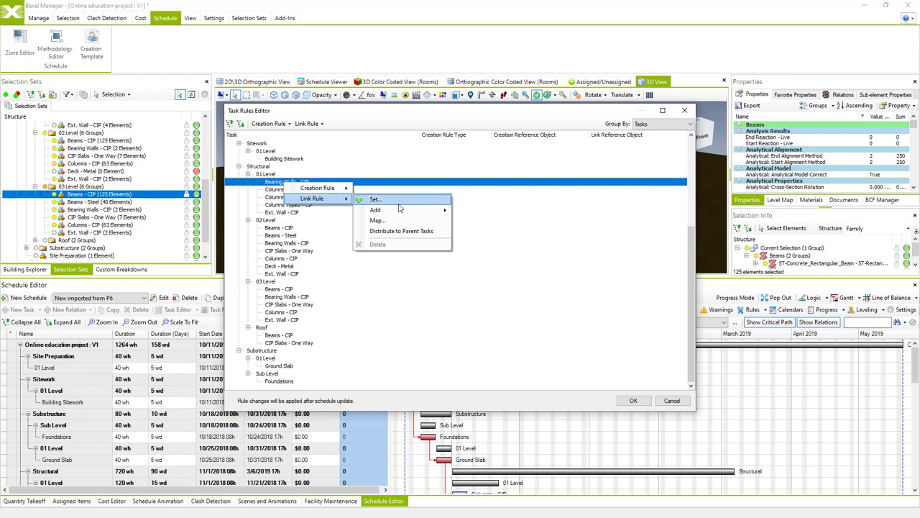
pyautogui.moveTo(402, 211)
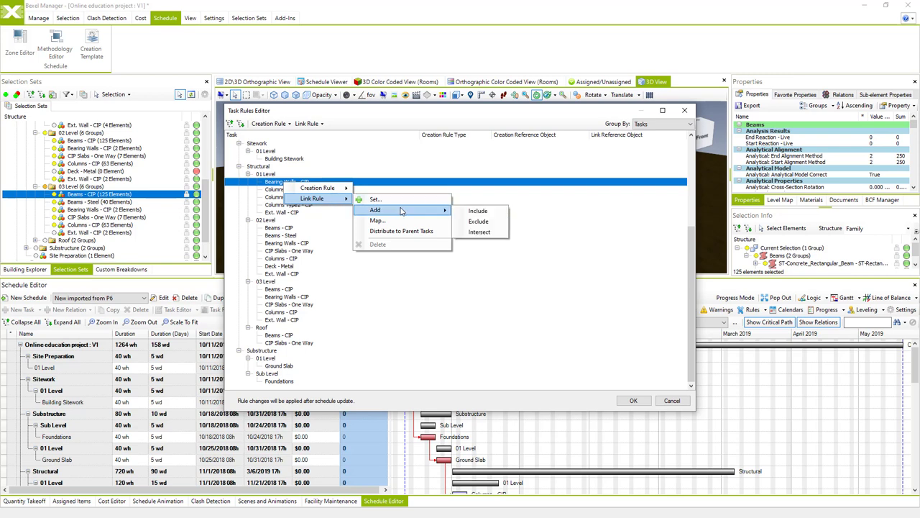
pyautogui.click(482, 213)
pyautogui.click(416, 137)
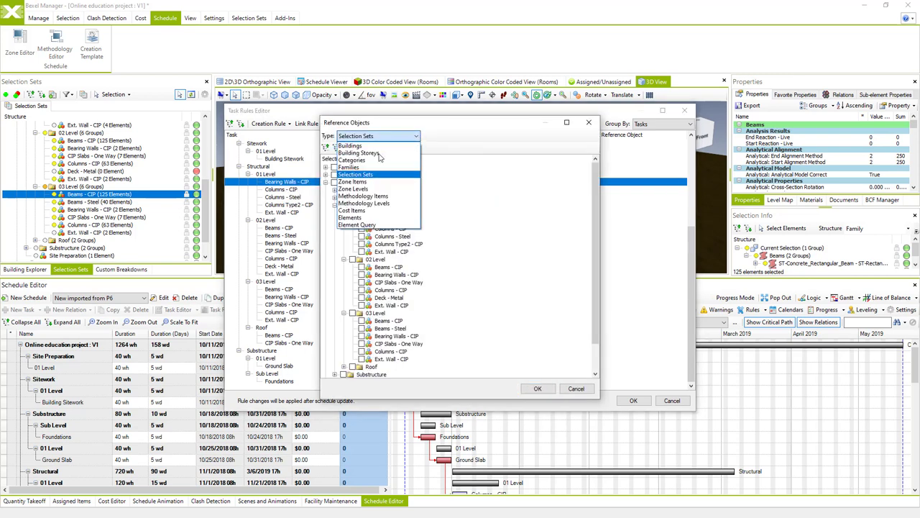
pyautogui.click(377, 149)
pyautogui.moveTo(404, 123); pyautogui.dragTo(456, 120)
pyautogui.click(470, 135)
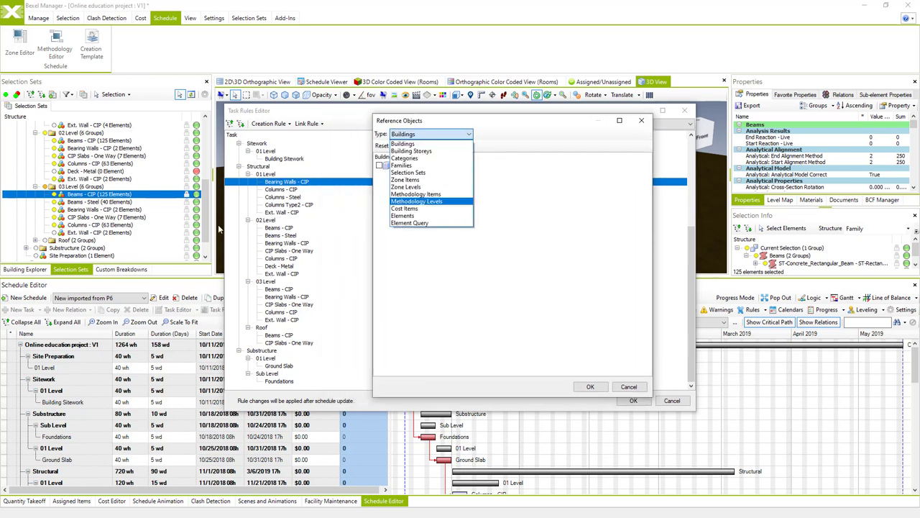
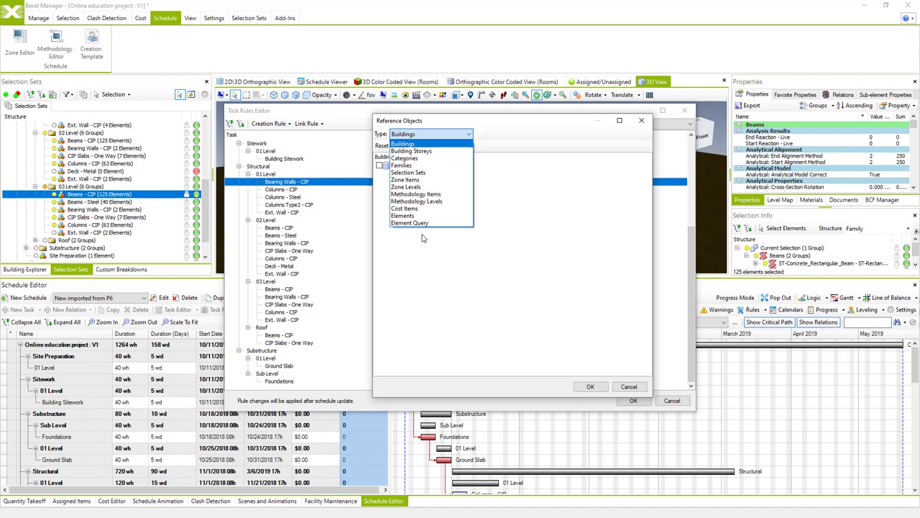
# Browse the reference object types (storeys, families, selection sets) and tick the AR-Potted_Plant family.
pyautogui.click(424, 151)
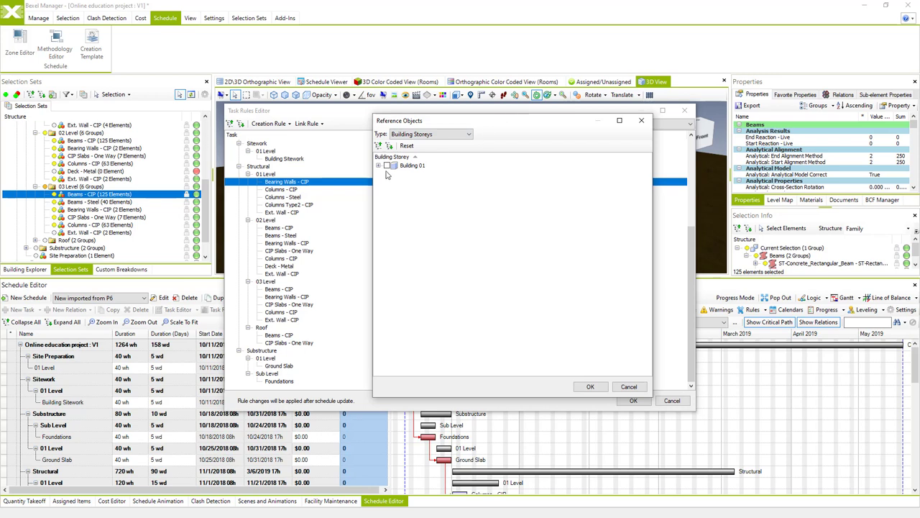
pyautogui.click(379, 166)
pyautogui.click(464, 136)
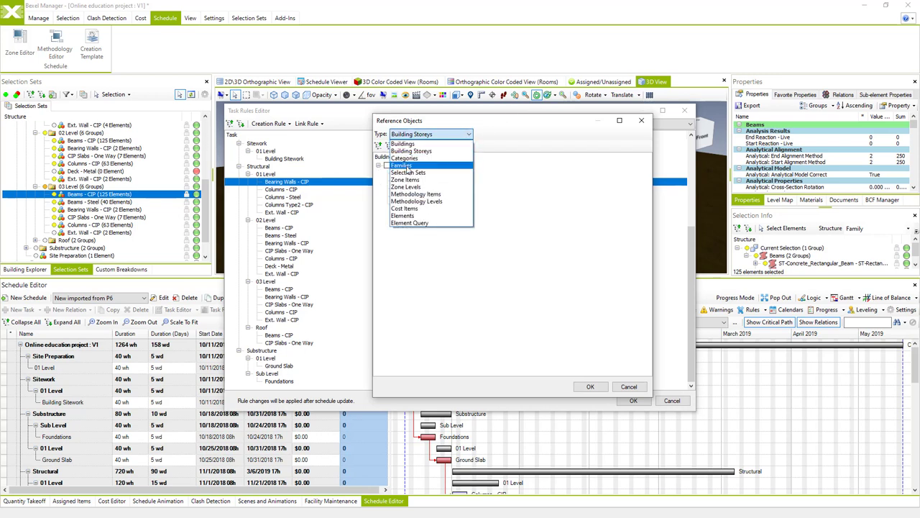
pyautogui.click(407, 166)
pyautogui.click(453, 134)
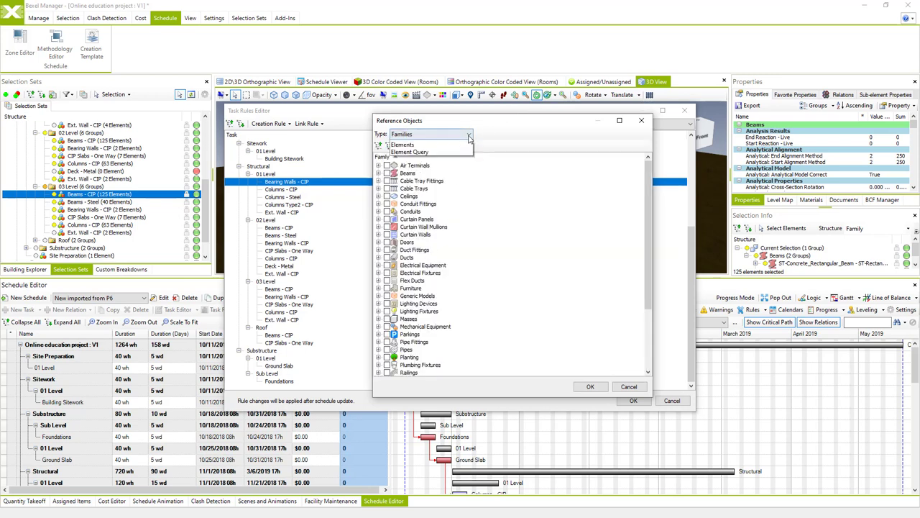
pyautogui.click(428, 174)
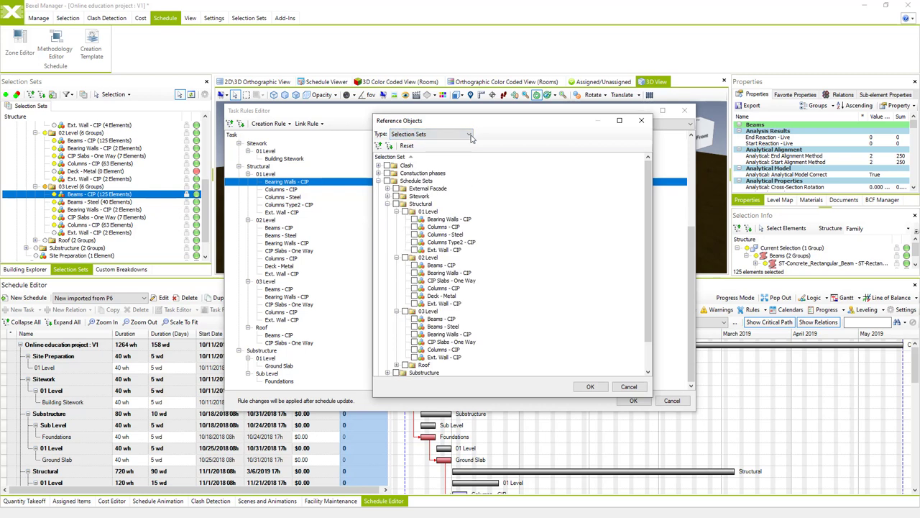
pyautogui.click(470, 135)
pyautogui.click(403, 166)
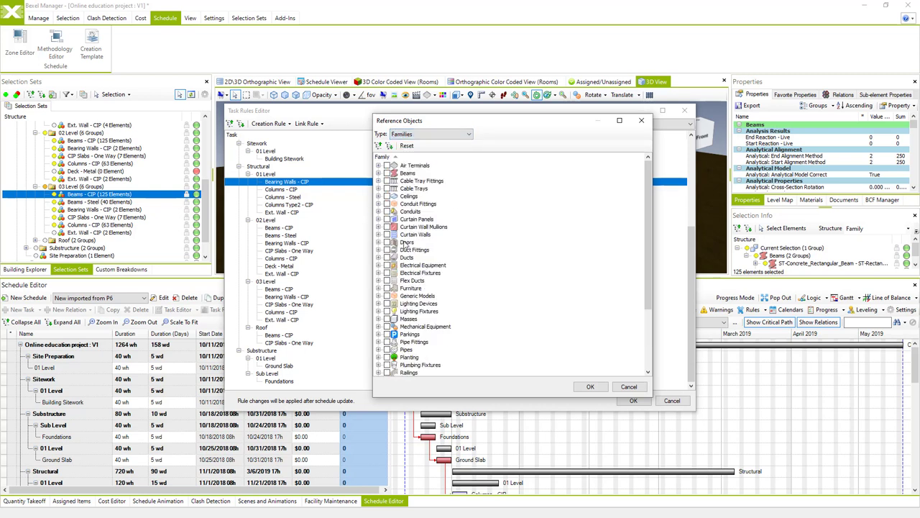
pyautogui.scroll(-3, 404, 248)
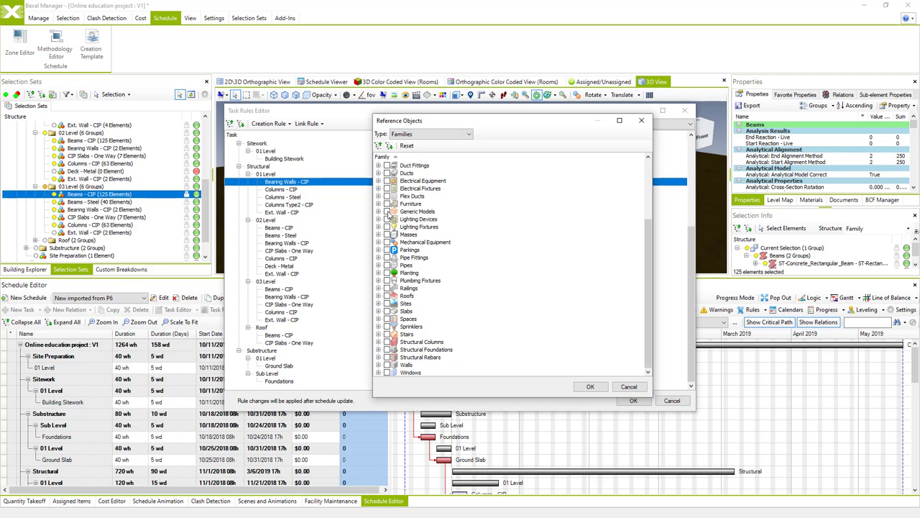
pyautogui.click(378, 212)
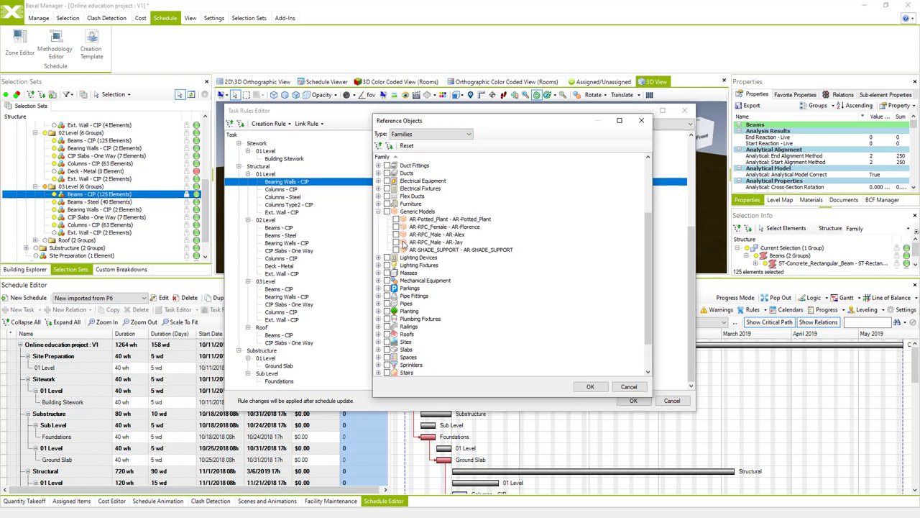
pyautogui.click(415, 221)
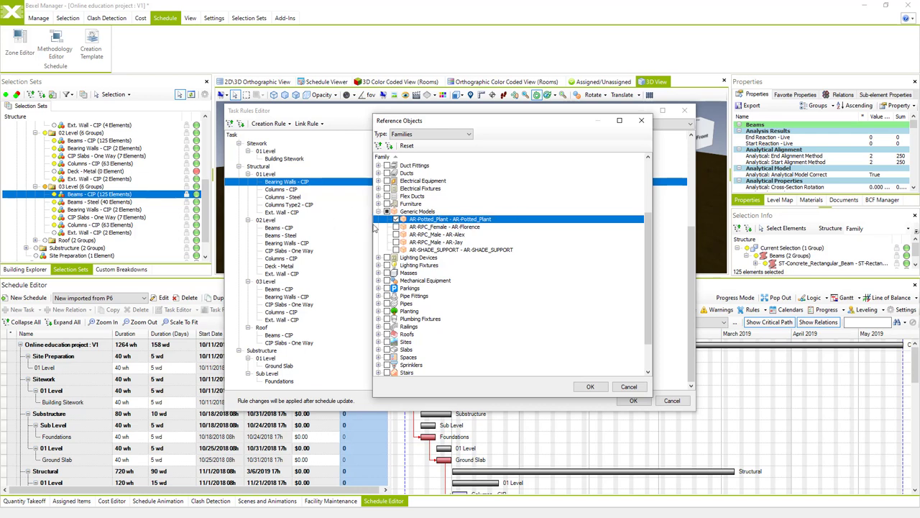
# Switch Type to Selection Sets and link the task to 01 Level Bearing Walls - CIP.
pyautogui.click(469, 135)
pyautogui.click(429, 175)
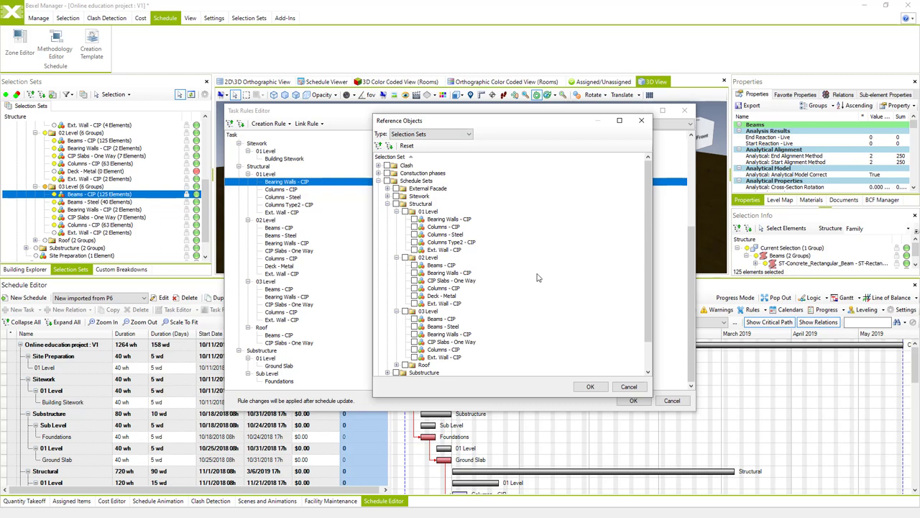
pyautogui.moveTo(468, 125); pyautogui.dragTo(532, 128)
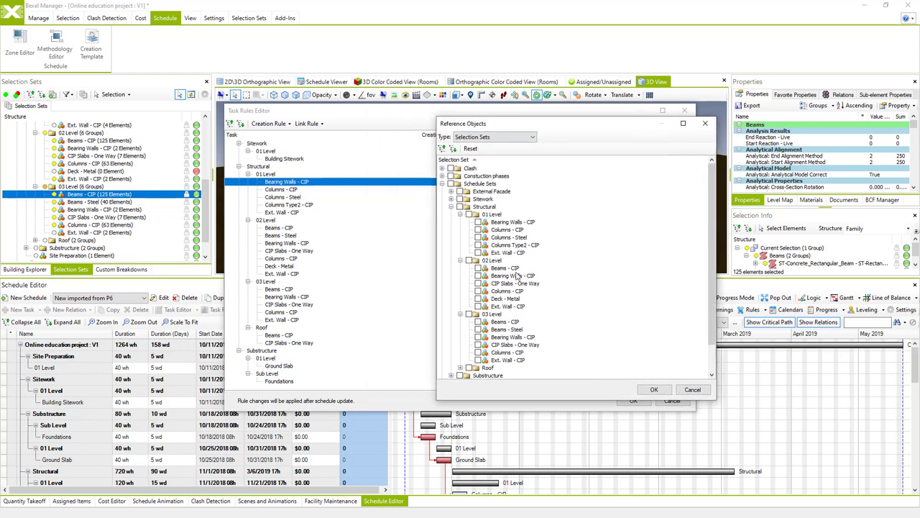
pyautogui.click(504, 222)
pyautogui.click(655, 389)
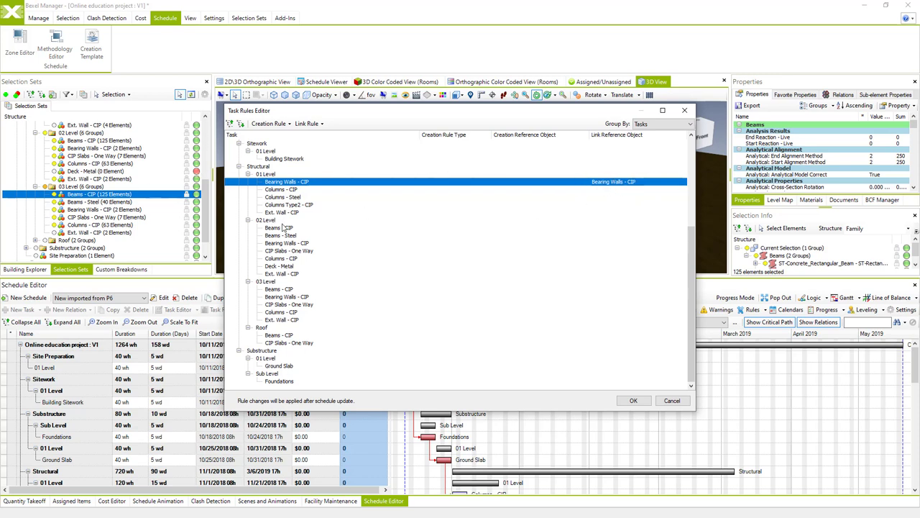
pyautogui.click(286, 196)
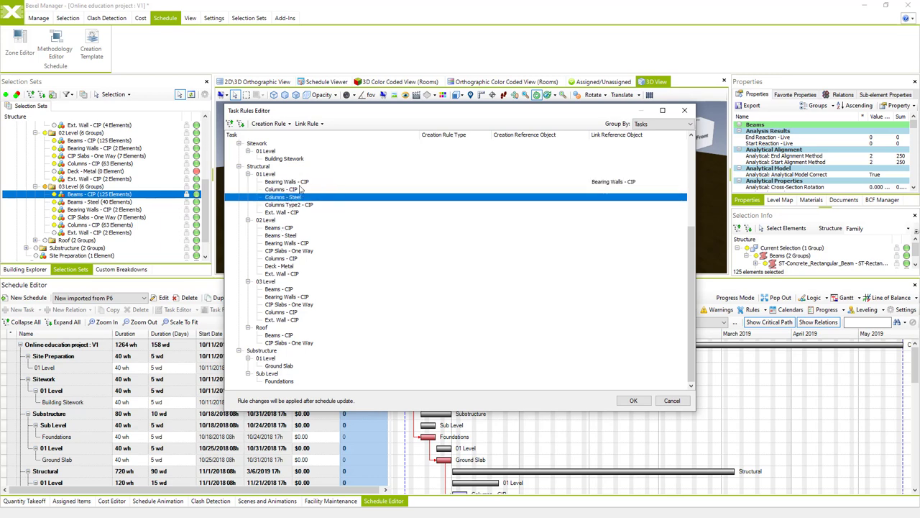
# Select the five 01 Level structural tasks and start mapping them with Link Rule > Map.
pyautogui.click(296, 189)
pyautogui.rightClick(296, 189)
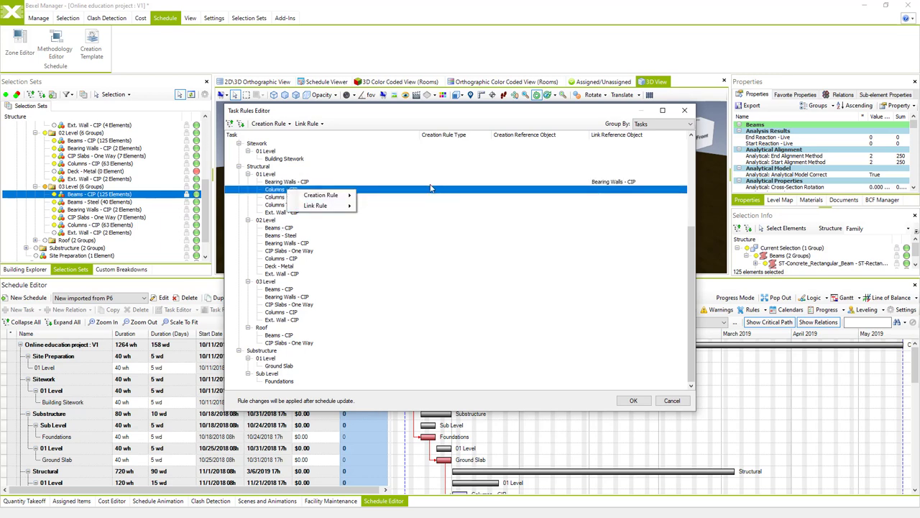
pyautogui.click(402, 184)
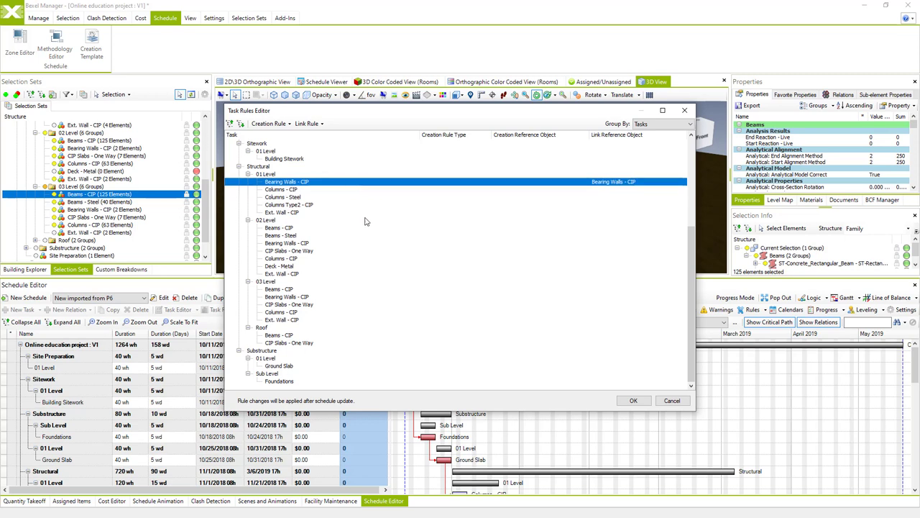
pyautogui.keyDown('shift'); pyautogui.click(291, 213); pyautogui.keyUp('shift')
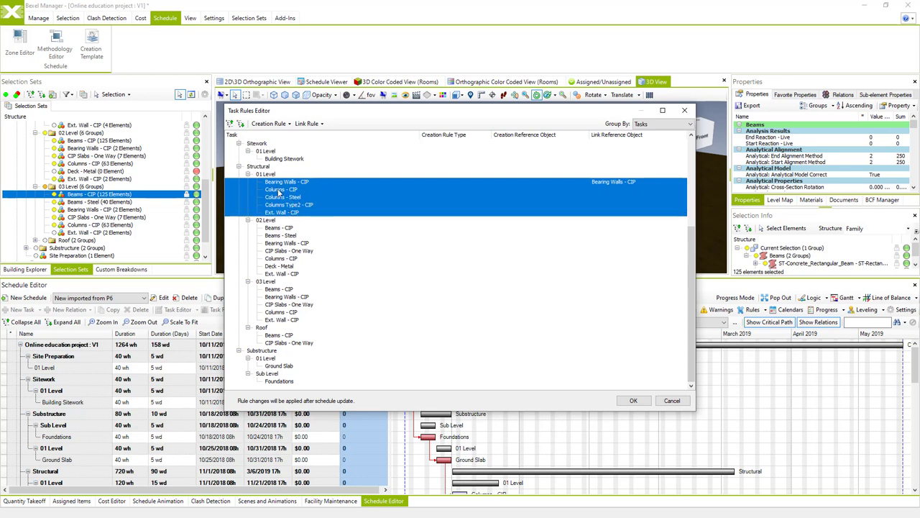
pyautogui.rightClick(282, 205)
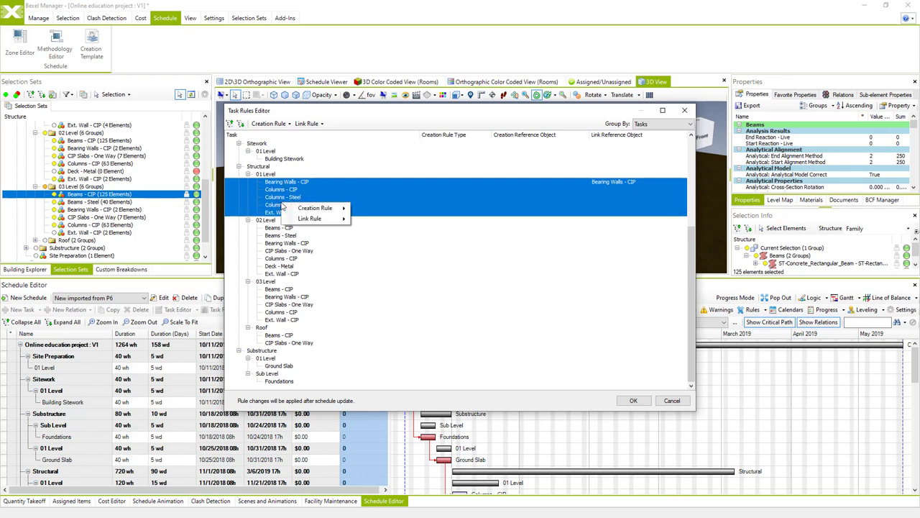
pyautogui.moveTo(311, 222)
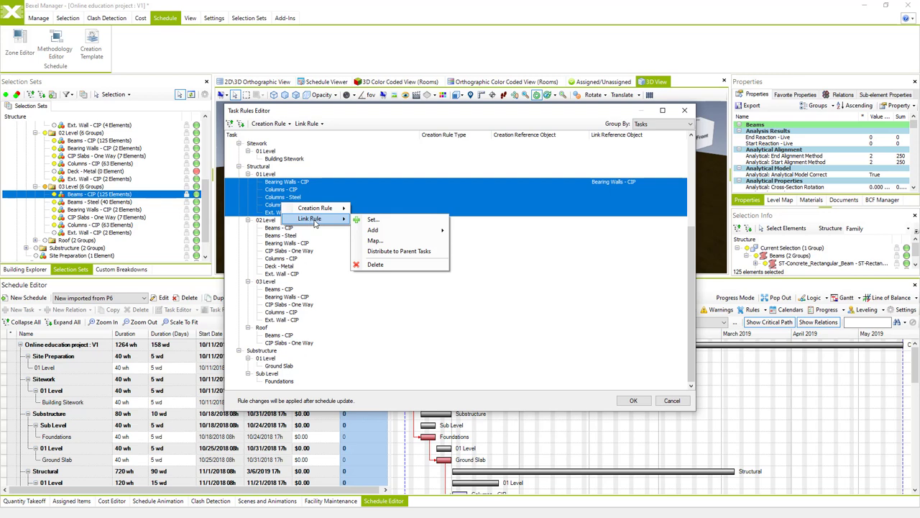
pyautogui.click(377, 241)
# Tick the five 01 Level selection sets, Bearing Walls through Ext. Wall - CIP, and confirm.
pyautogui.moveTo(403, 123); pyautogui.dragTo(534, 124)
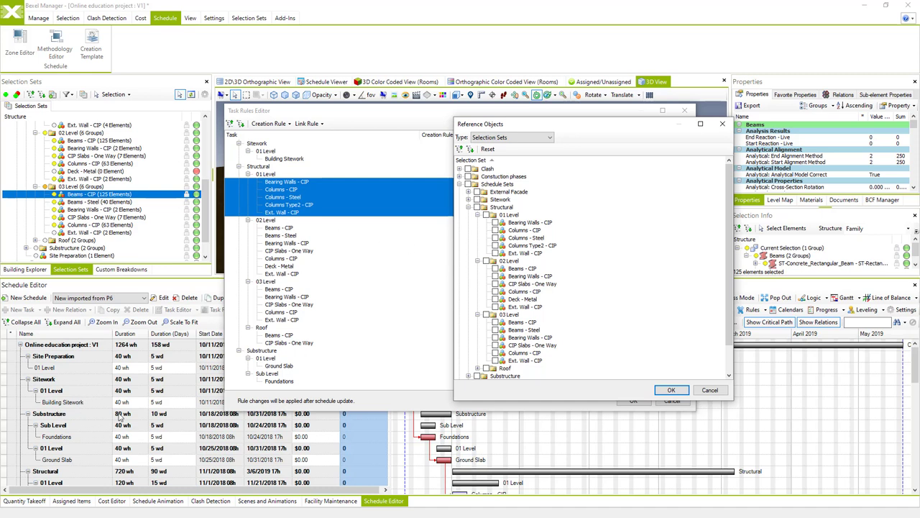
pyautogui.moveTo(554, 128); pyautogui.dragTo(588, 154)
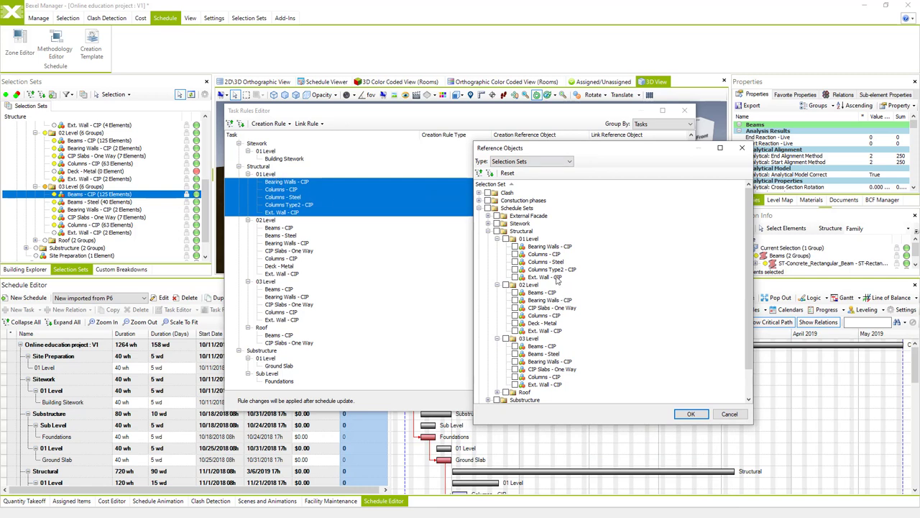
pyautogui.click(516, 246)
pyautogui.click(545, 247)
pyautogui.keyDown('shift'); pyautogui.click(542, 278); pyautogui.keyUp('shift')
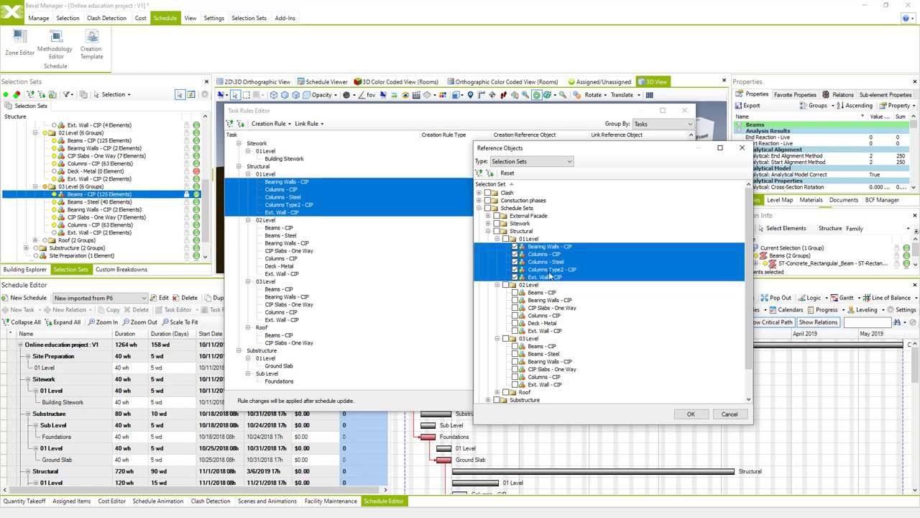
pyautogui.click(691, 413)
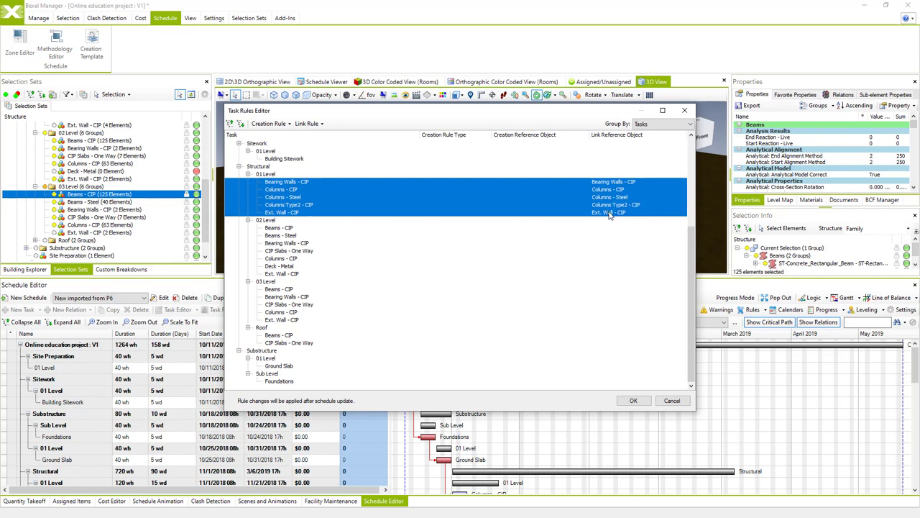
pyautogui.click(273, 228)
# Map the 02 Level tasks to the 02 Level sets Beams - CIP through Ext. Wall - CIP.
pyautogui.keyDown('shift'); pyautogui.click(285, 274); pyautogui.keyUp('shift')
pyautogui.rightClick(283, 276)
pyautogui.moveTo(310, 291)
pyautogui.click(381, 310)
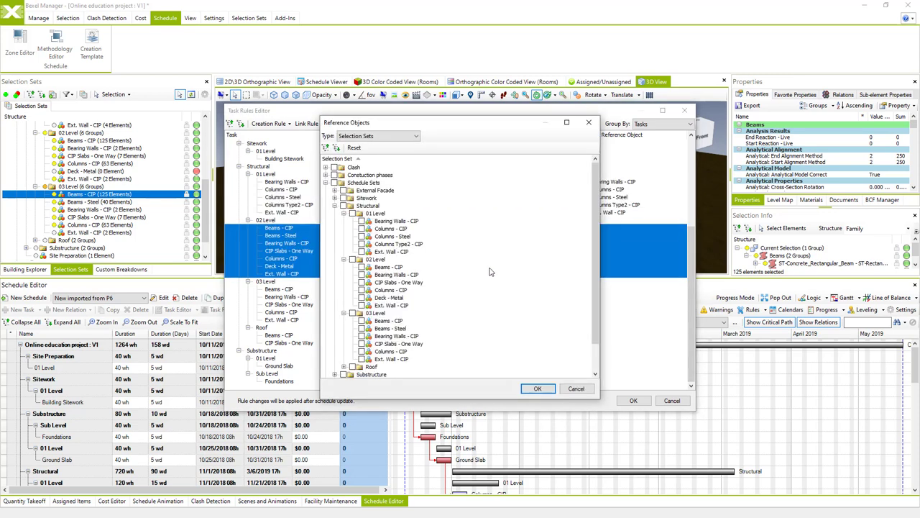
pyautogui.click(400, 267)
pyautogui.keyDown('shift'); pyautogui.click(392, 305); pyautogui.keyUp('shift')
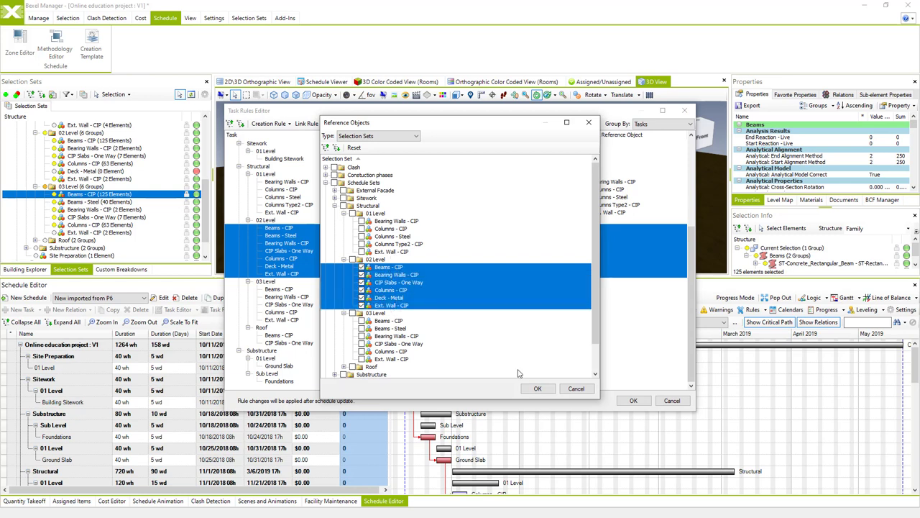
pyautogui.click(537, 388)
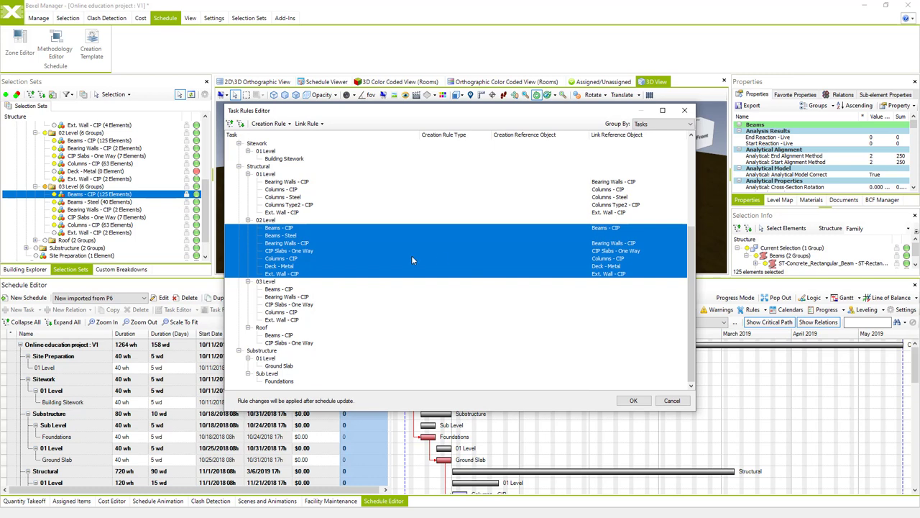
pyautogui.click(288, 235)
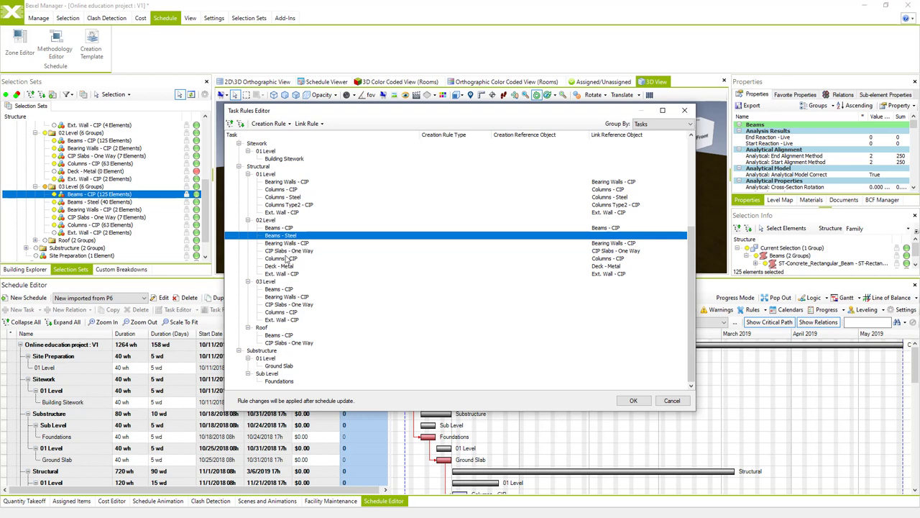
# Map all five 03 Level tasks to the matching 03 Level selection sets.
pyautogui.click(286, 290)
pyautogui.keyDown('shift'); pyautogui.click(287, 320); pyautogui.keyUp('shift')
pyautogui.rightClick(288, 320)
pyautogui.moveTo(316, 335)
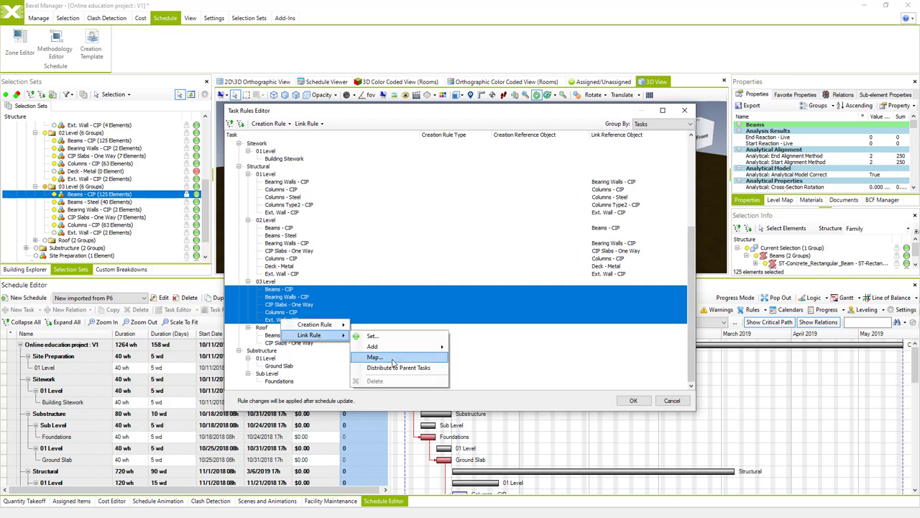
pyautogui.click(393, 359)
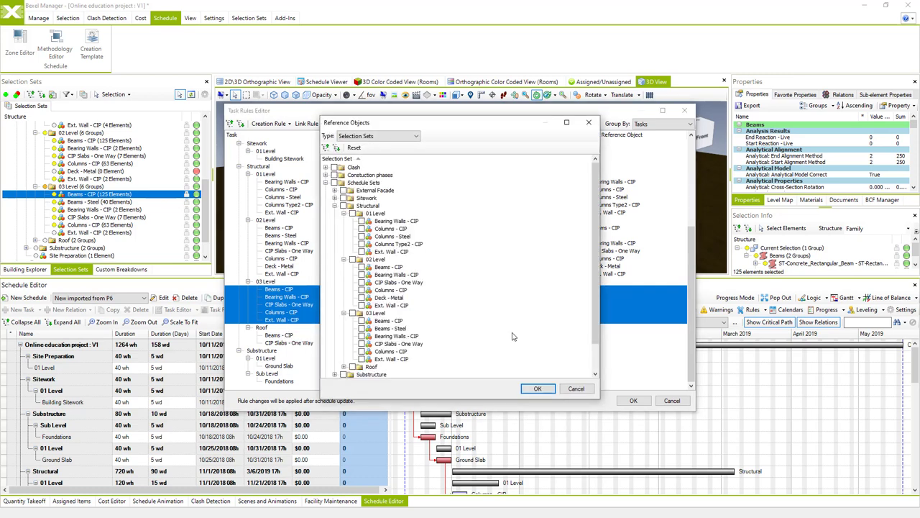
pyautogui.keyDown('shift'); pyautogui.click(392, 359); pyautogui.keyUp('shift')
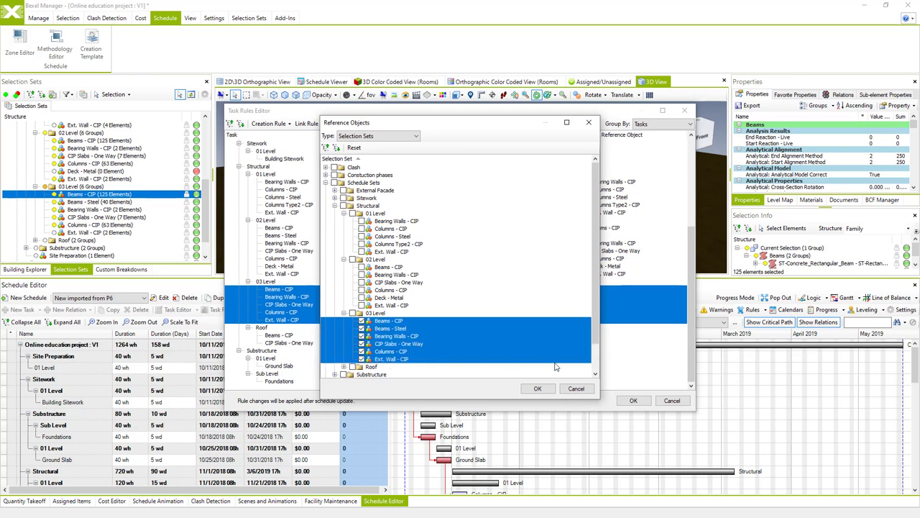
pyautogui.click(538, 388)
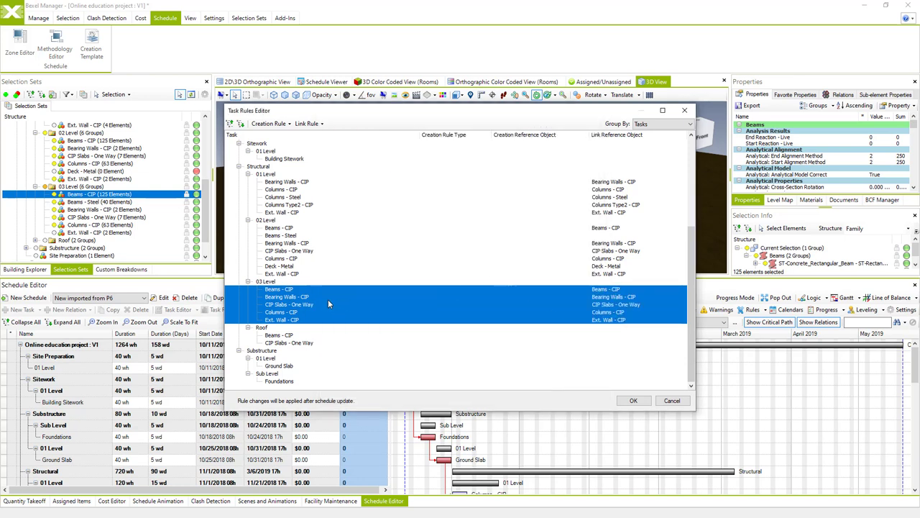
pyautogui.click(284, 342)
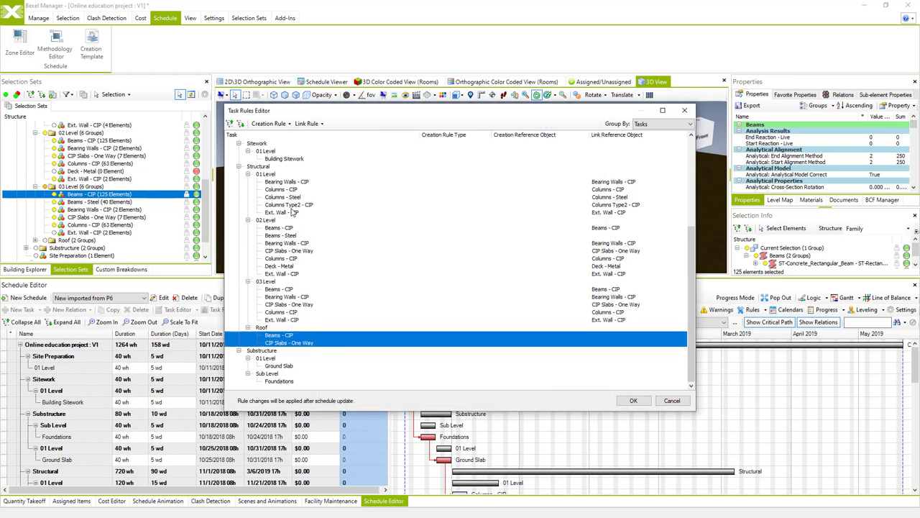
# Link the Roof tasks to the Roof Beams - CIP and CIP Slabs - One Way sets.
pyautogui.rightClick(281, 337)
pyautogui.moveTo(315, 353)
pyautogui.click(372, 374)
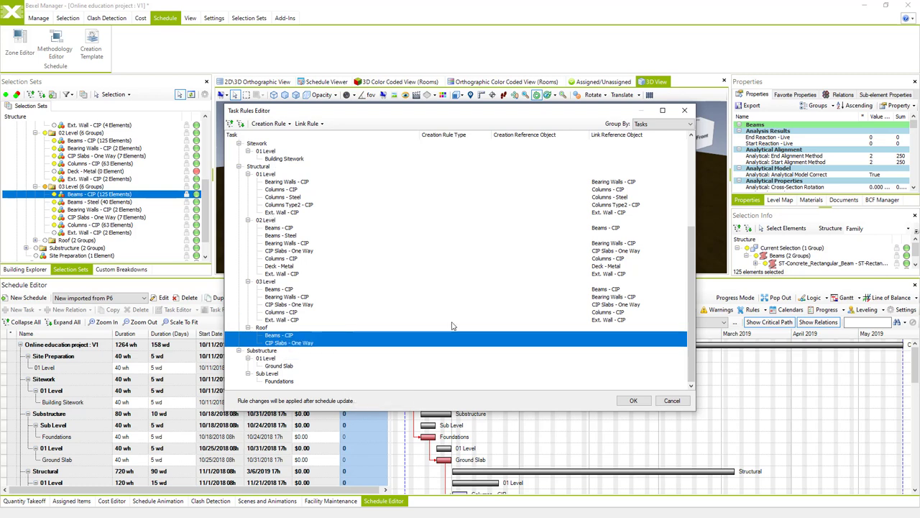
pyautogui.click(344, 336)
pyautogui.click(376, 344)
pyautogui.keyDown('shift'); pyautogui.click(384, 352); pyautogui.keyUp('shift')
pyautogui.click(537, 388)
# Link the Ground Slab task to the Substructure 01 Level Ground Slab set.
pyautogui.rightClick(282, 368)
pyautogui.moveTo(320, 382)
pyautogui.click(383, 405)
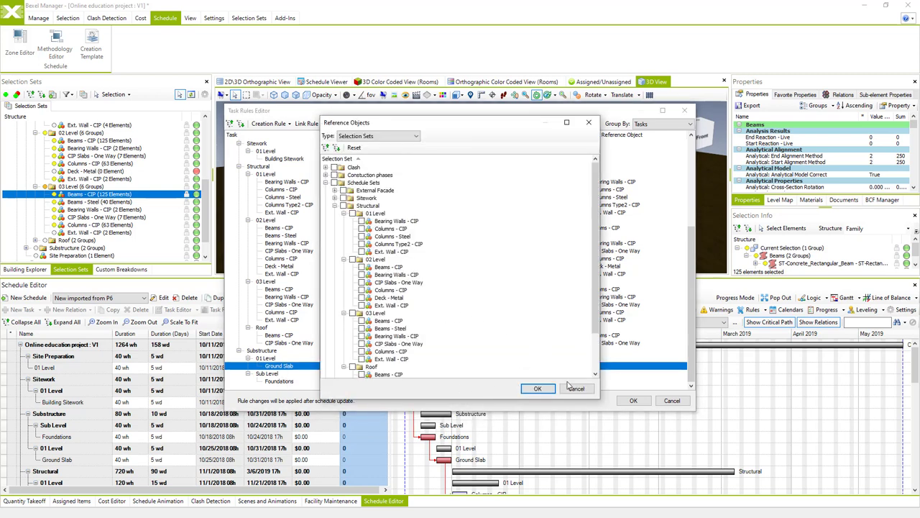
pyautogui.scroll(-2, 510, 334)
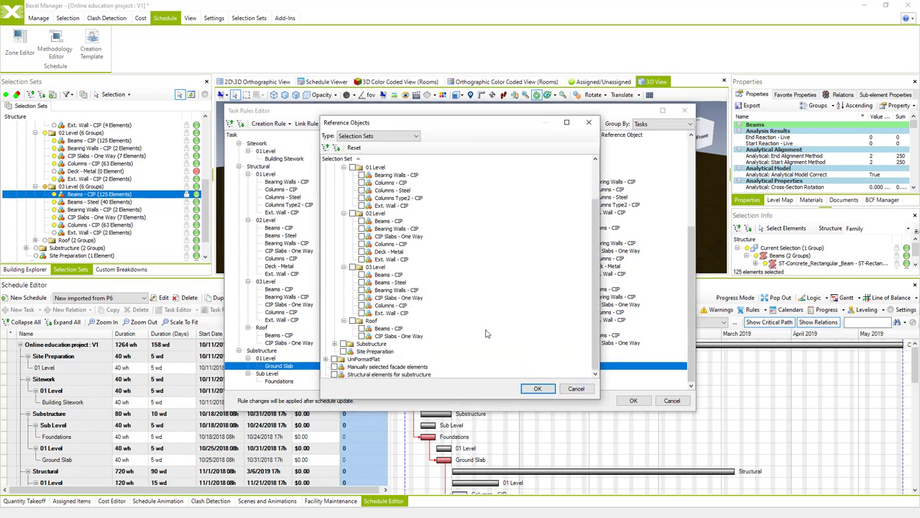
pyautogui.click(336, 344)
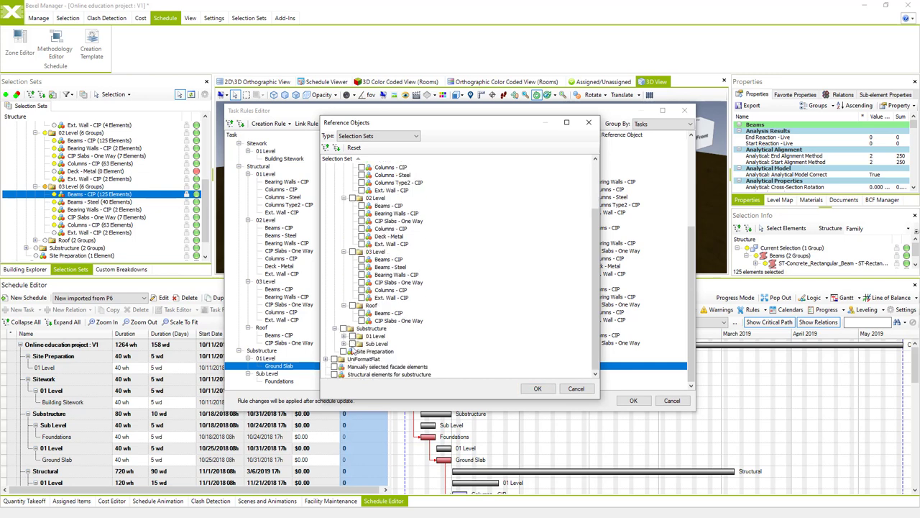
pyautogui.click(343, 336)
pyautogui.click(362, 344)
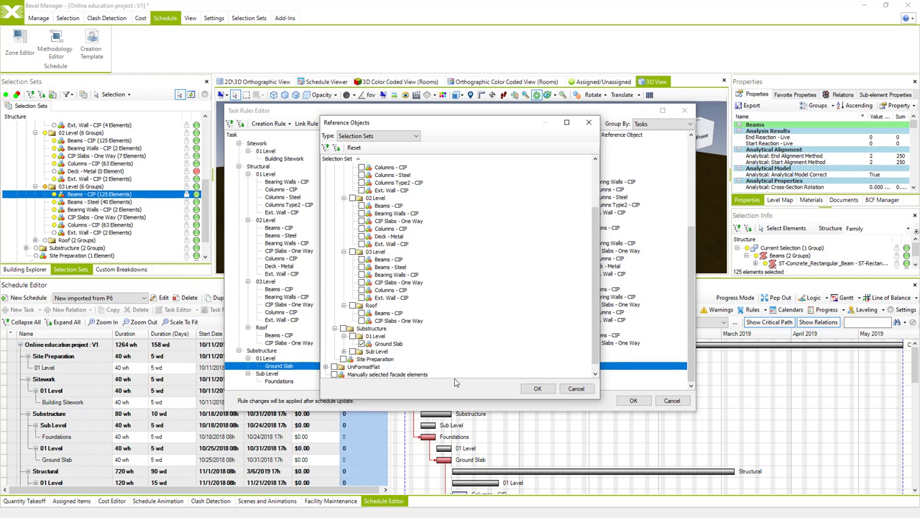
pyautogui.click(537, 388)
# Link the Foundations task to the Substructure Sub Level Foundations set.
pyautogui.click(281, 382)
pyautogui.rightClick(281, 381)
pyautogui.moveTo(310, 395)
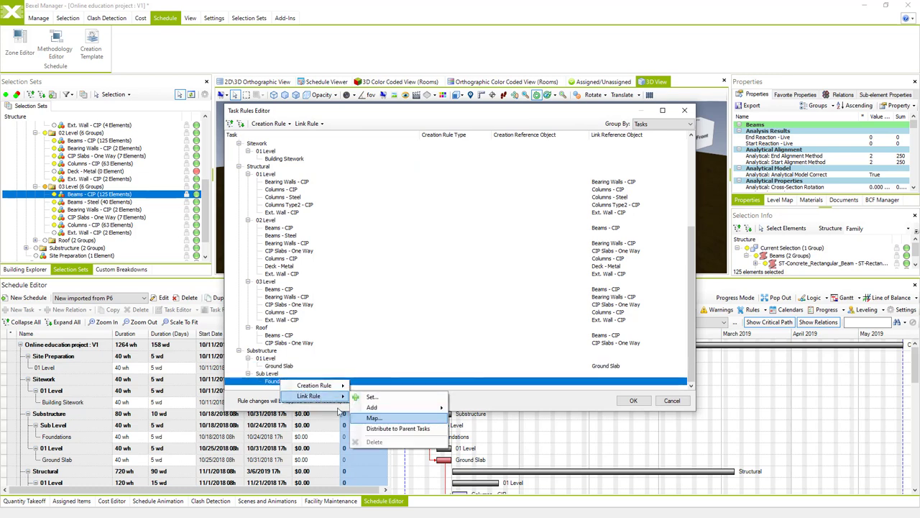
pyautogui.click(387, 426)
pyautogui.scroll(-5, 463, 348)
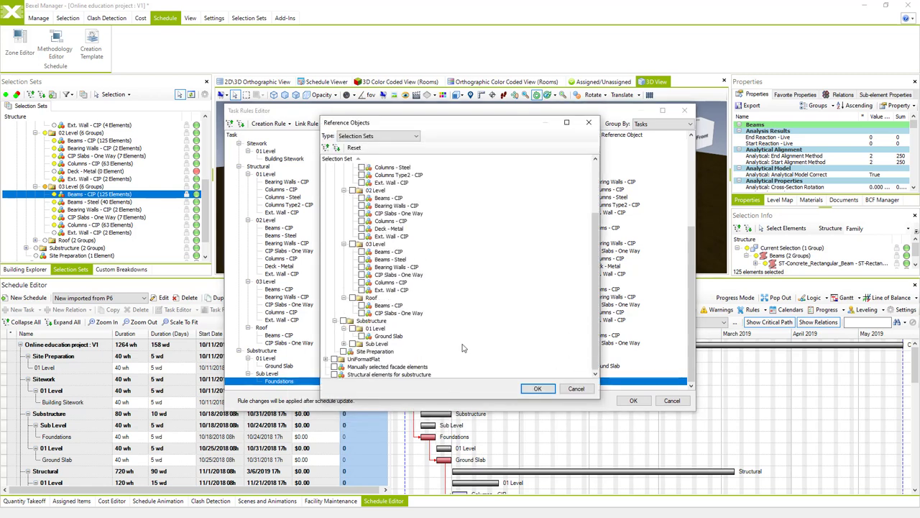
pyautogui.click(345, 344)
pyautogui.click(363, 351)
pyautogui.click(537, 388)
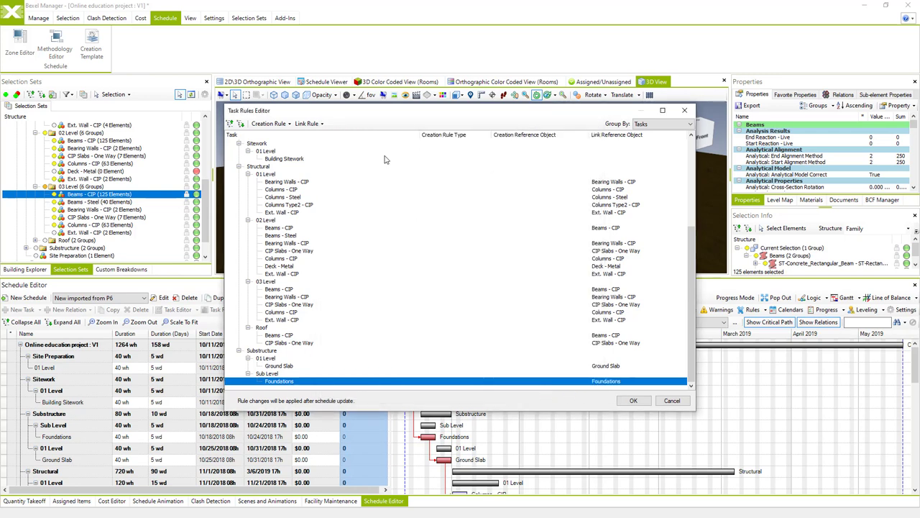
# Select the three 01 Level External Facade tasks and start mapping them to selection sets.
pyautogui.scroll(3, 546, 256)
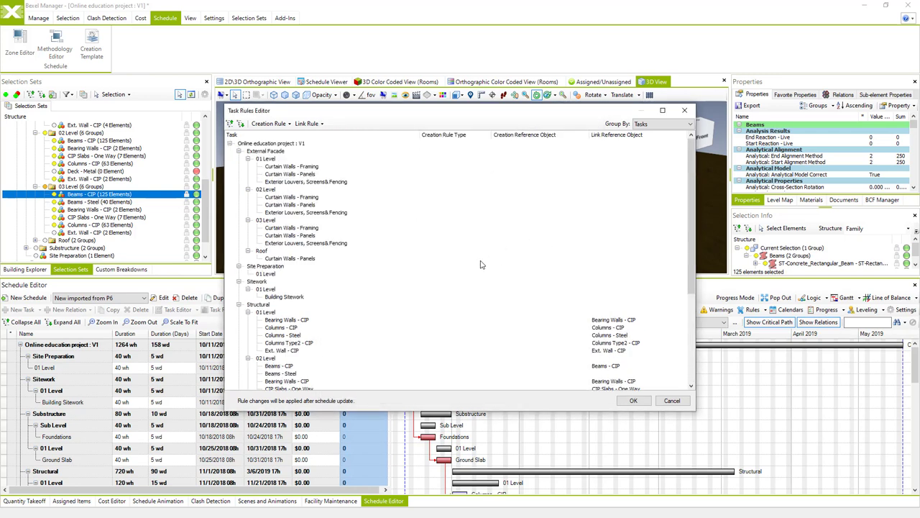
pyautogui.scroll(-3, 479, 262)
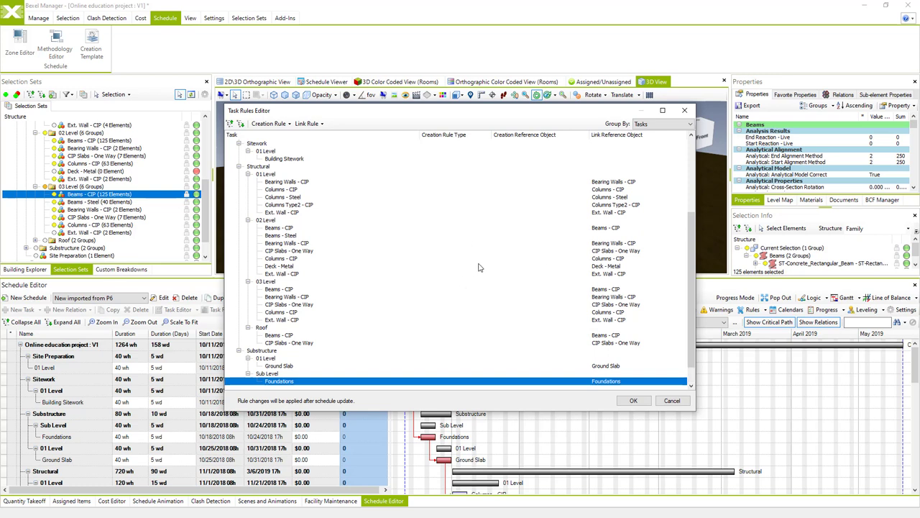
pyautogui.scroll(6, 432, 263)
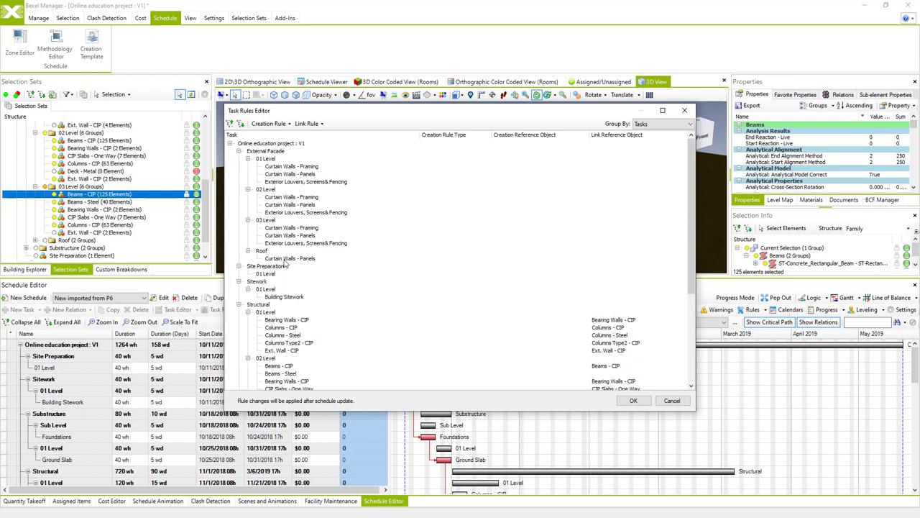
pyautogui.click(284, 167)
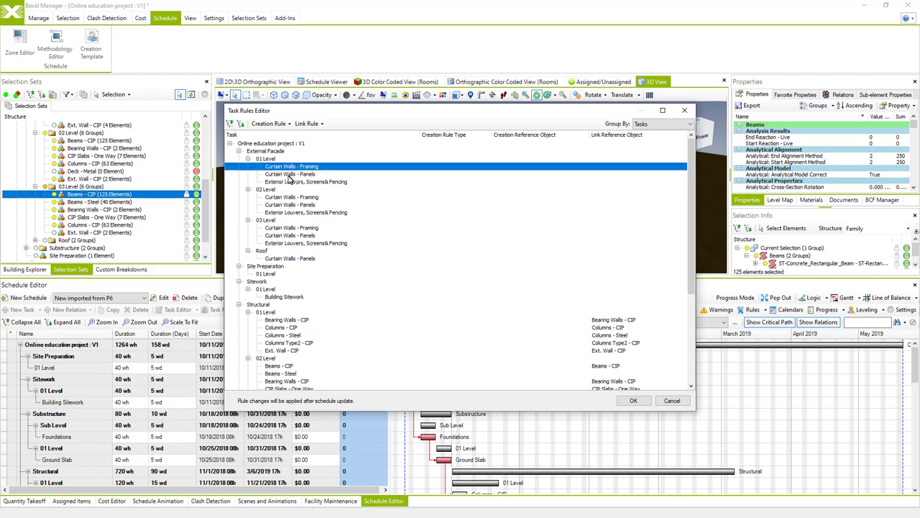
pyautogui.keyDown('shift'); pyautogui.click(287, 181); pyautogui.keyUp('shift')
pyautogui.rightClick(287, 180)
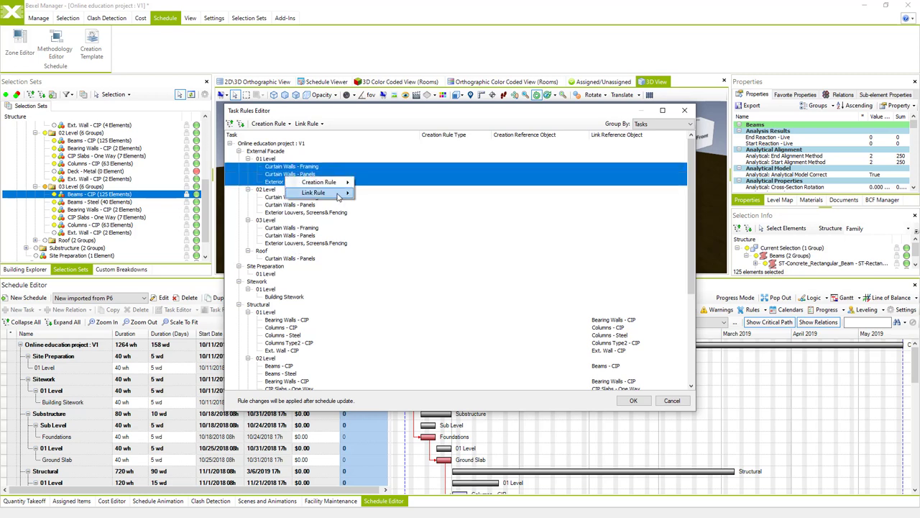
pyautogui.moveTo(338, 193)
pyautogui.click(384, 212)
# Map them to the three External Facade 01 Level sets, starting from Curtain Walls - Framing.
pyautogui.scroll(-3, 503, 223)
pyautogui.scroll(3, 395, 262)
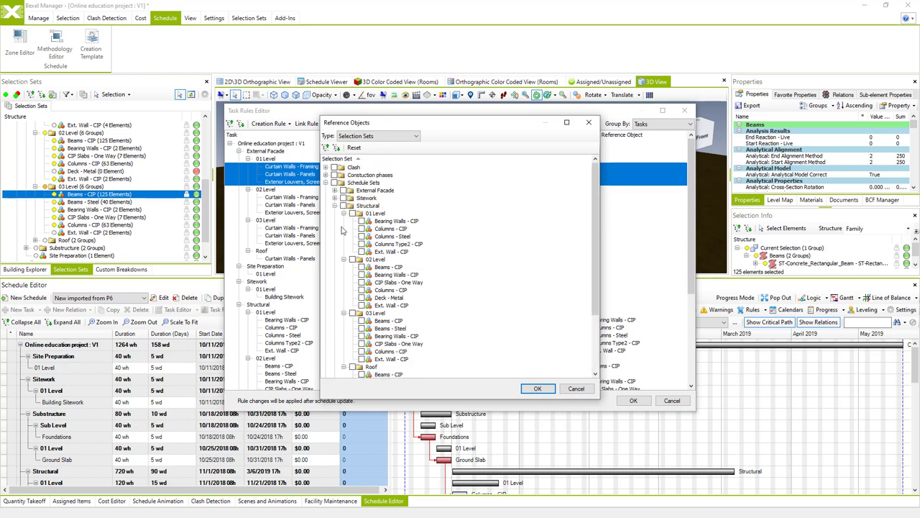
pyautogui.scroll(-3, 338, 302)
pyautogui.scroll(3, 371, 280)
pyautogui.click(334, 189)
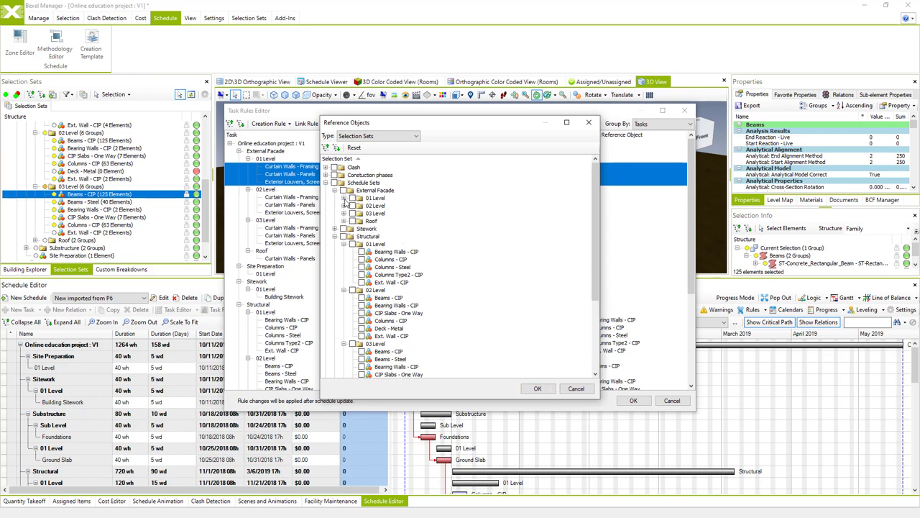
pyautogui.click(343, 198)
pyautogui.click(386, 207)
pyautogui.keyDown('shift'); pyautogui.click(394, 222); pyautogui.keyUp('shift')
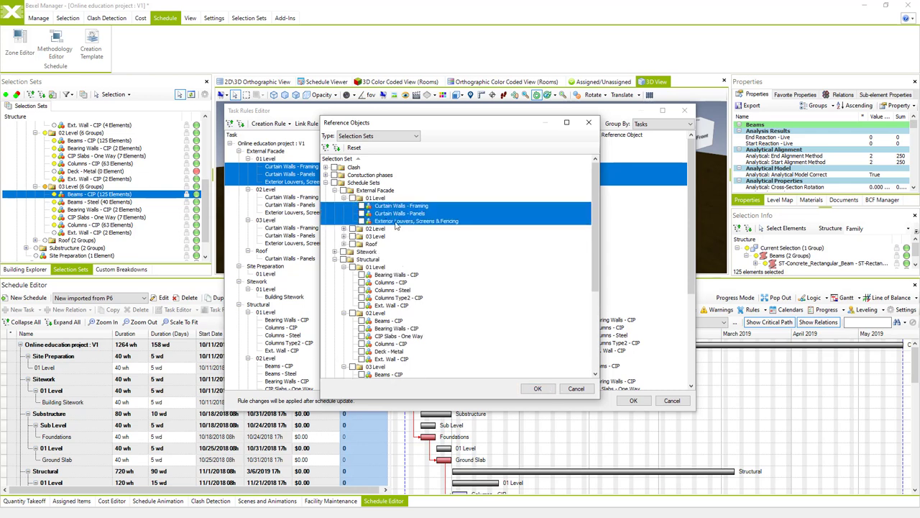
pyautogui.click(537, 388)
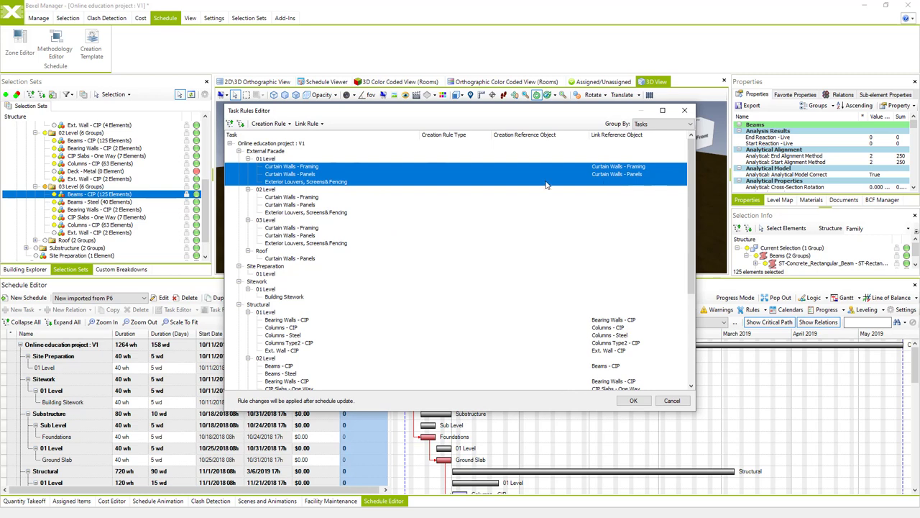
# Set the Exterior Louvers, Screens & Fencing task's link to its matching selection set.
pyautogui.click(344, 184)
pyautogui.rightClick(311, 185)
pyautogui.moveTo(352, 197)
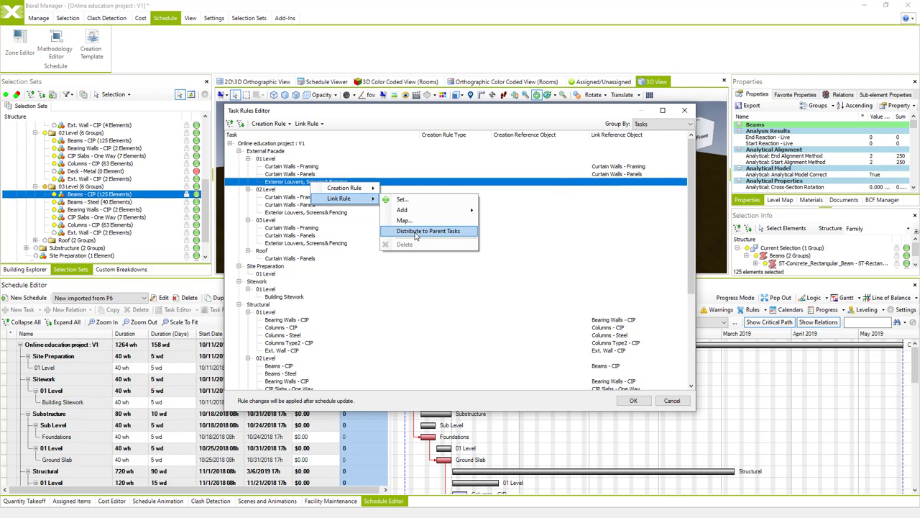
pyautogui.click(404, 220)
pyautogui.moveTo(396, 124); pyautogui.dragTo(432, 132)
pyautogui.click(399, 229)
pyautogui.click(467, 230)
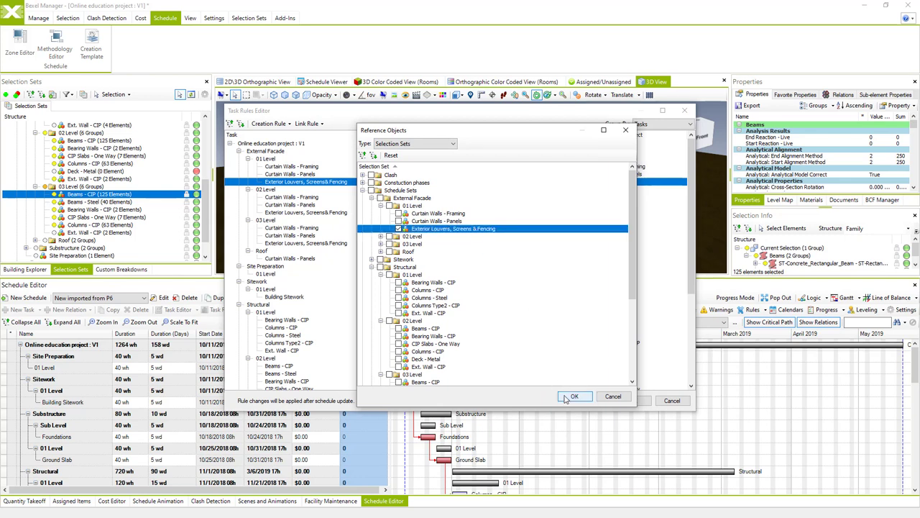
pyautogui.click(573, 397)
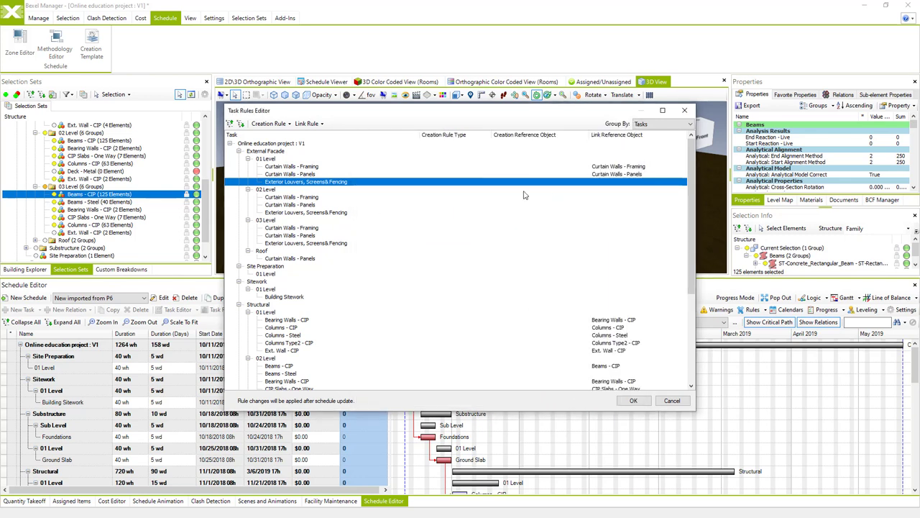
# Add an Include rule with the Exterior Louvers, Screens & Fencing set and apply the task rules.
pyautogui.rightClick(322, 185)
pyautogui.moveTo(350, 198)
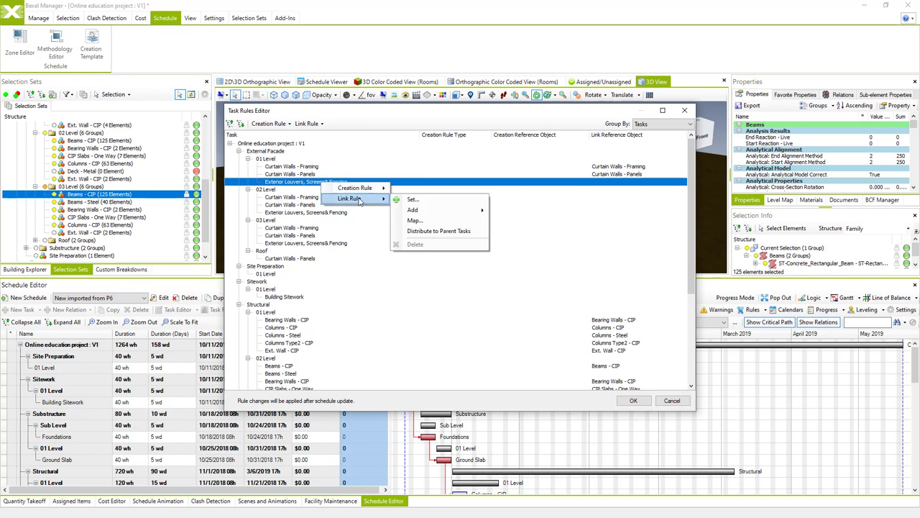
pyautogui.moveTo(412, 211)
pyautogui.click(515, 211)
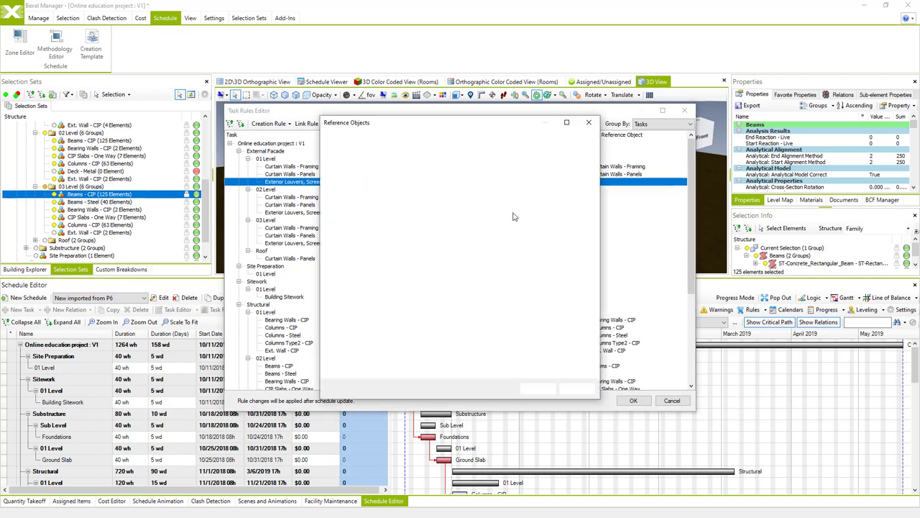
pyautogui.click(363, 220)
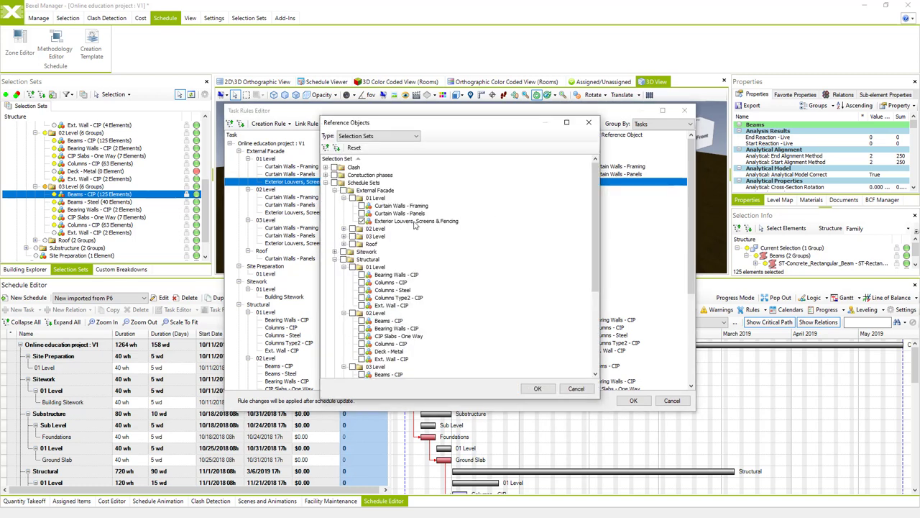
pyautogui.click(537, 388)
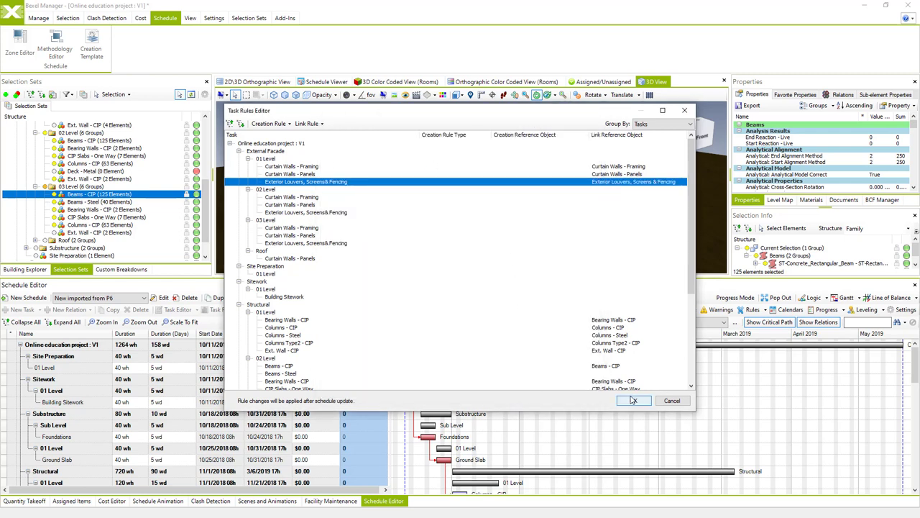
pyautogui.click(640, 404)
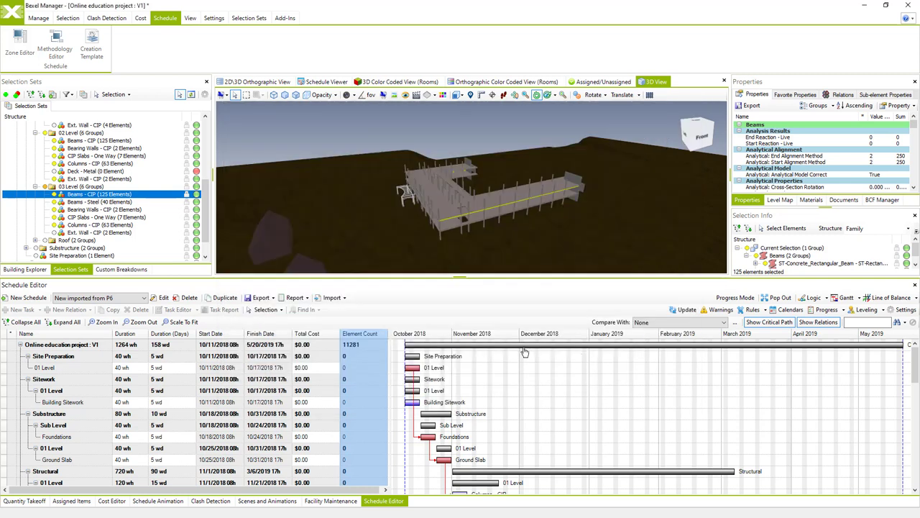
# Run the schedule update and dismiss the completion message, leaving 11281 elements on the project row.
pyautogui.click(686, 310)
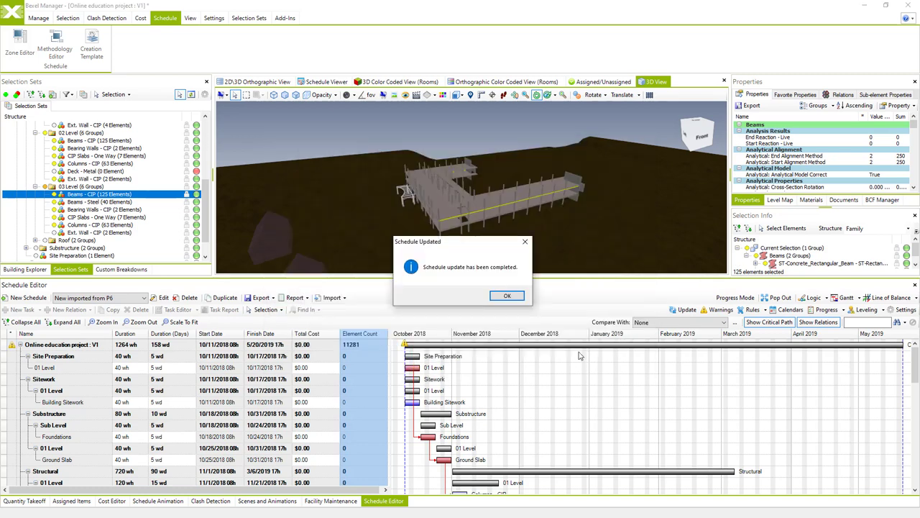
pyautogui.click(506, 299)
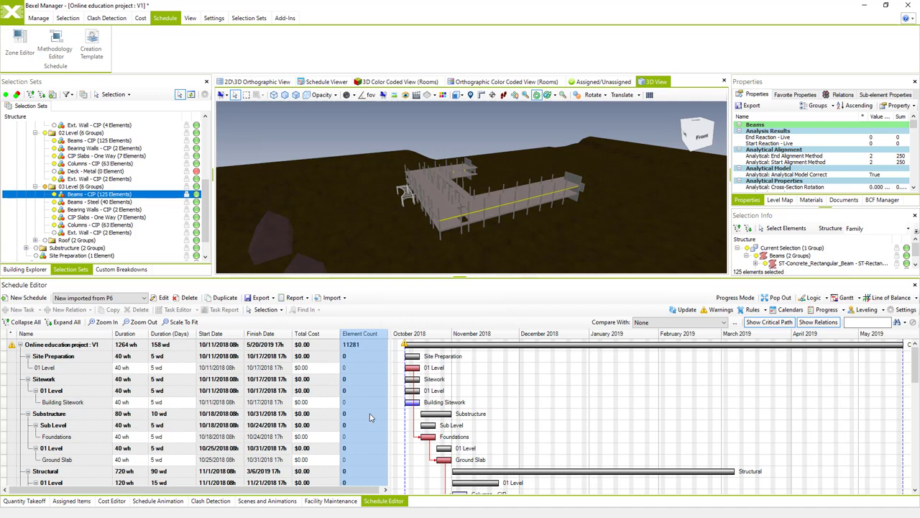
pyautogui.scroll(-8, 370, 417)
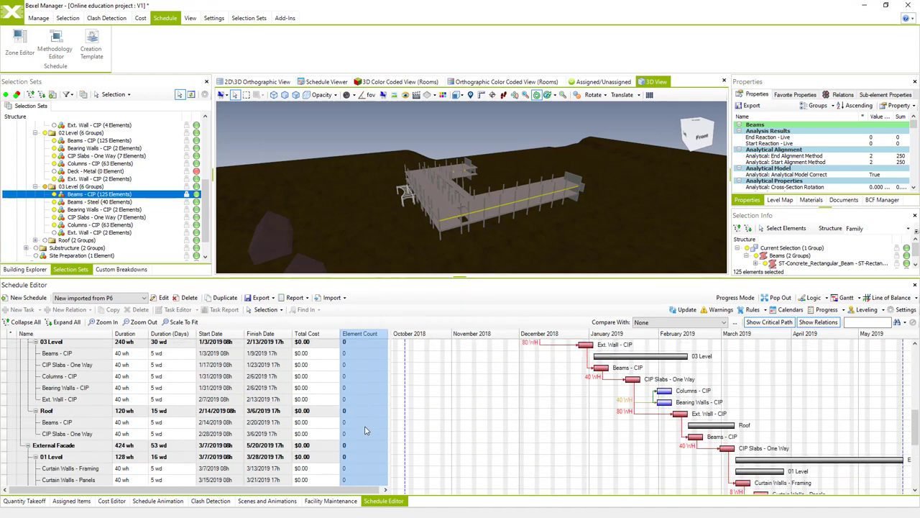
pyautogui.scroll(10, 363, 429)
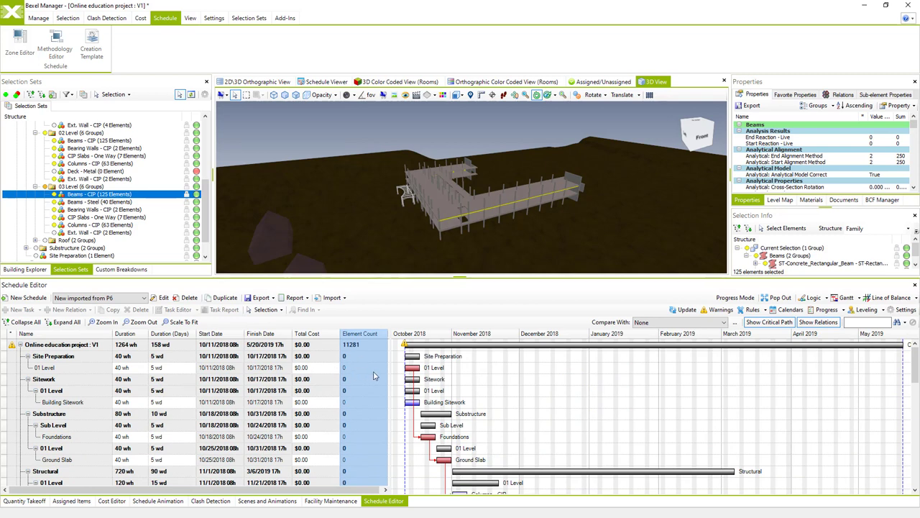
pyautogui.scroll(-8, 72, 404)
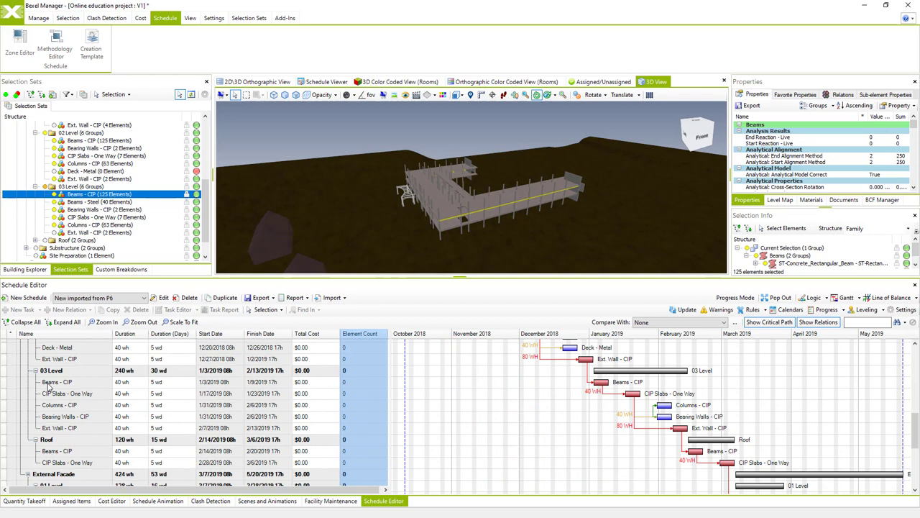
pyautogui.click(50, 383)
# Open the 03 Level Beams - CIP task editor, review Relations and its Include rule, then close it.
pyautogui.rightClick(70, 383)
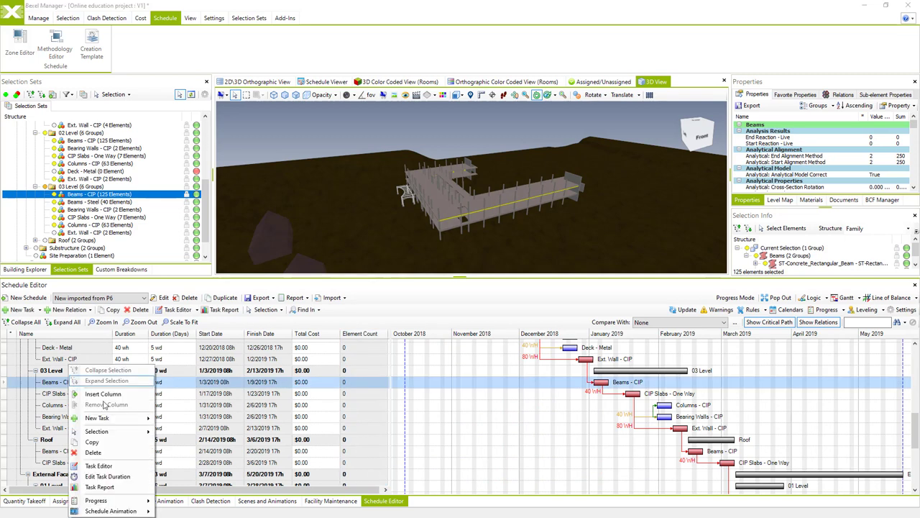
pyautogui.click(118, 465)
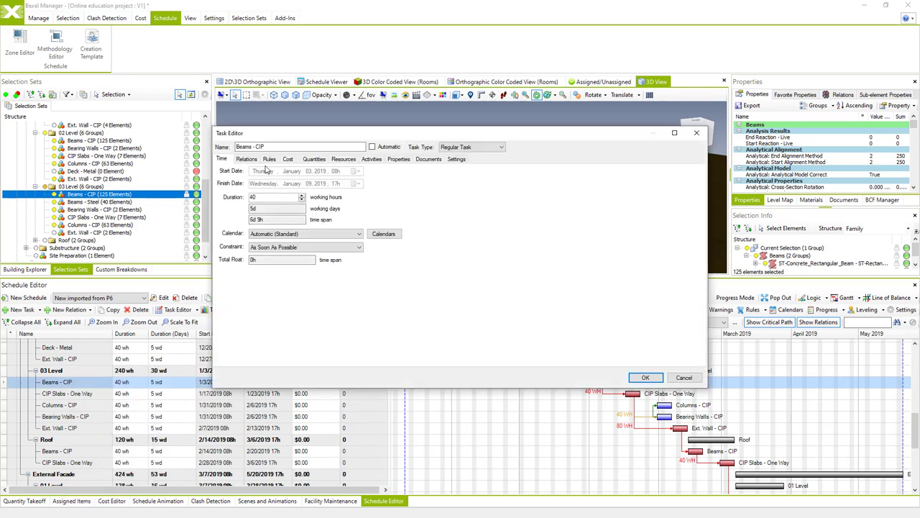
pyautogui.click(248, 159)
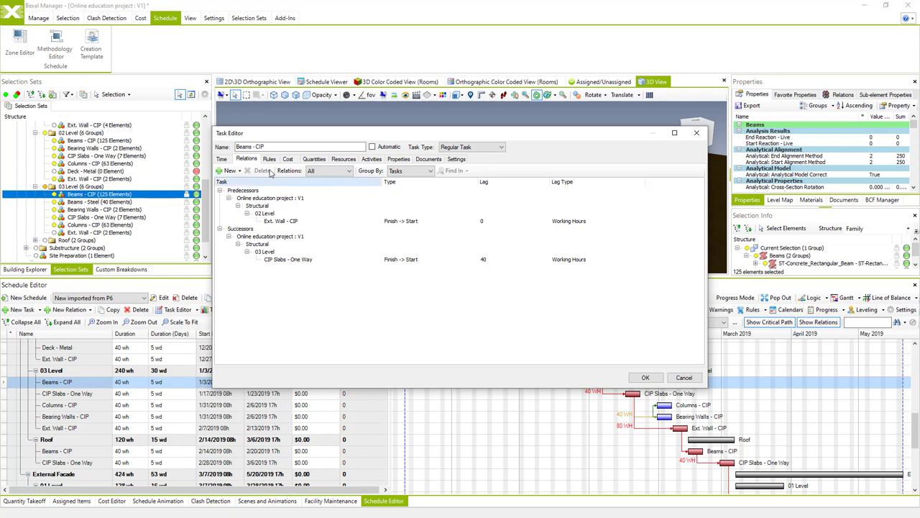
pyautogui.click(269, 159)
pyautogui.click(256, 214)
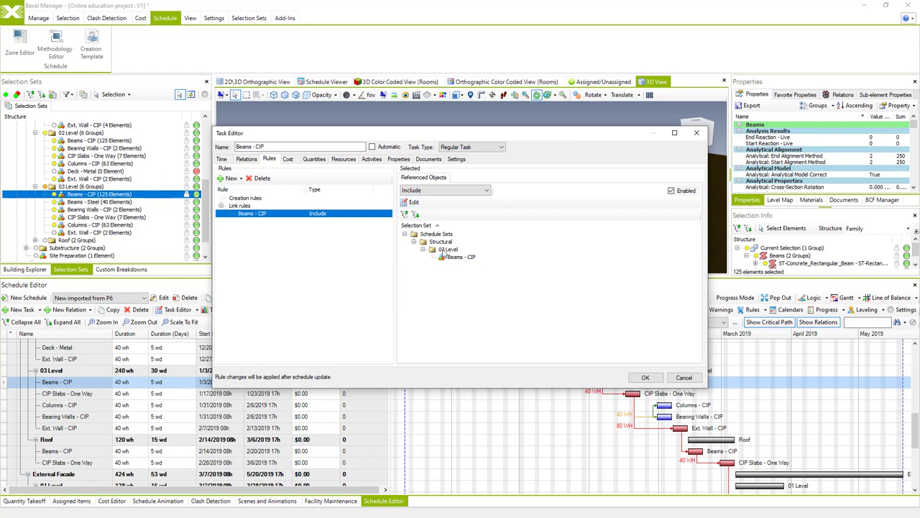
pyautogui.click(645, 377)
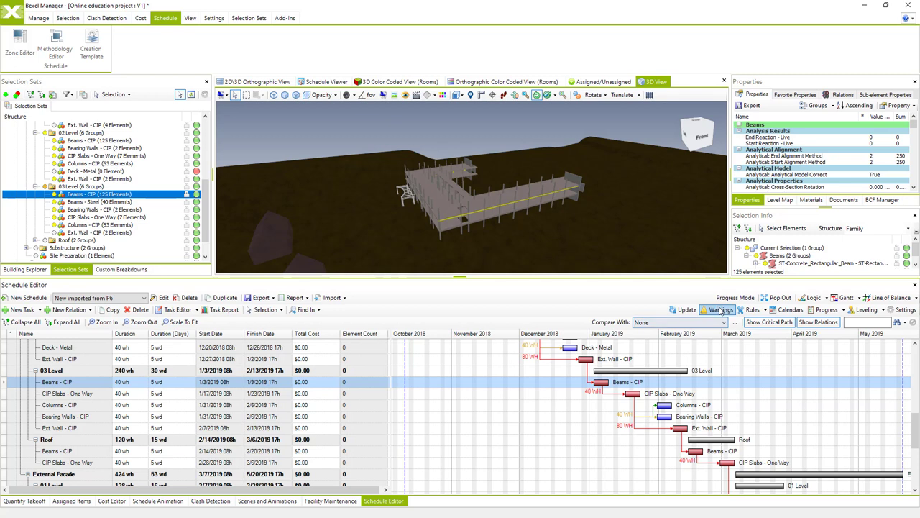
# Open the Rules overview and expand every task in the rule tree.
pyautogui.click(752, 310)
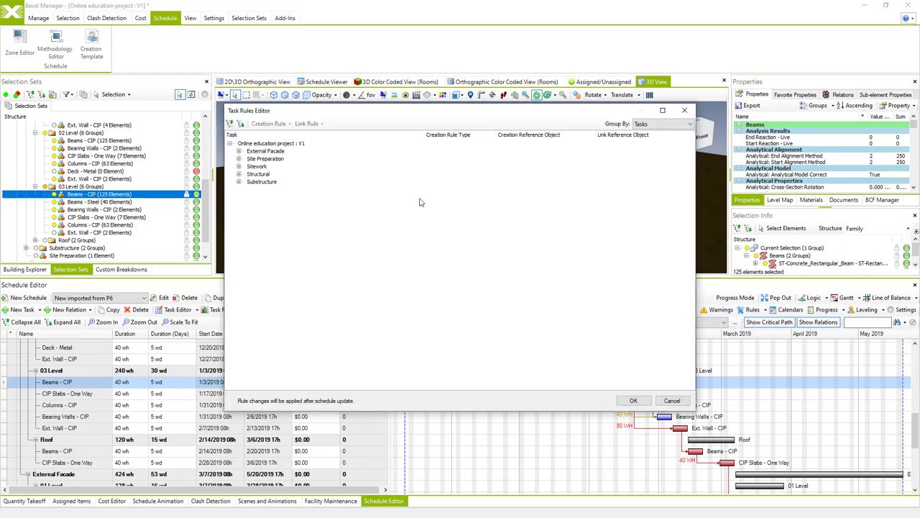
pyautogui.click(241, 124)
pyautogui.scroll(-5, 308, 240)
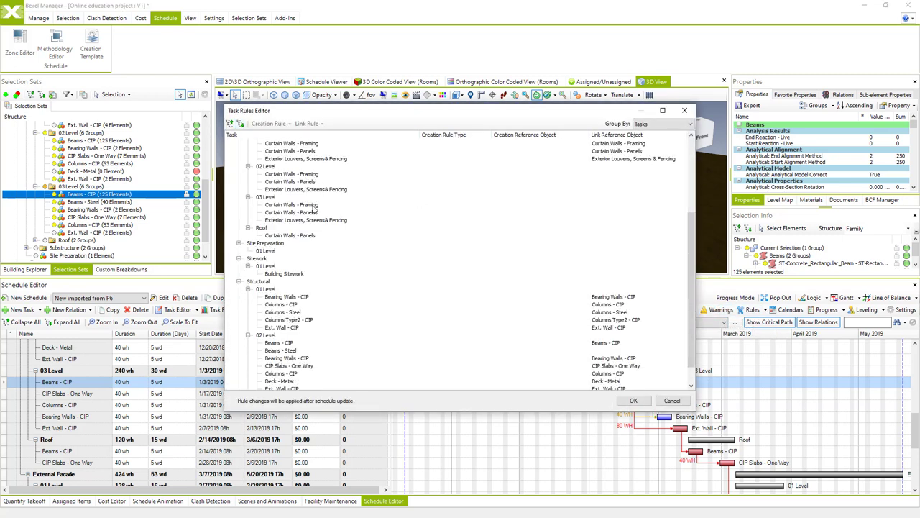
pyautogui.scroll(-3, 308, 240)
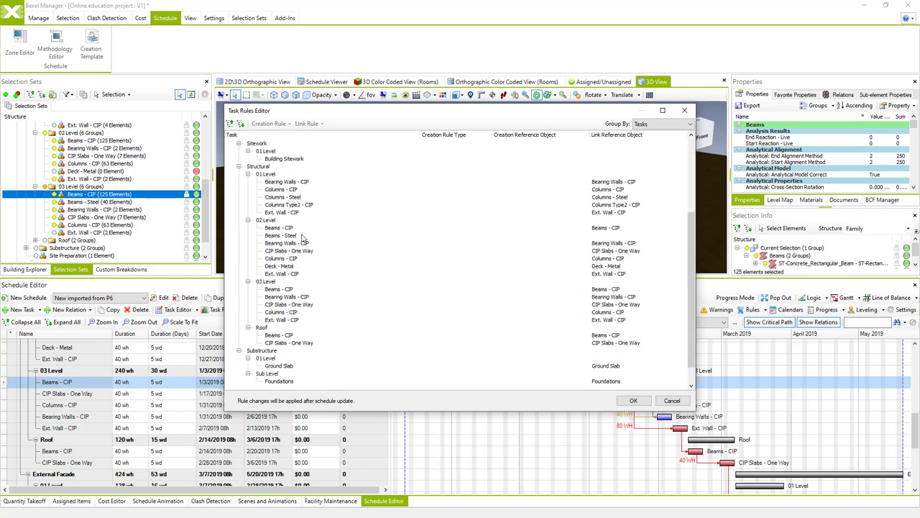
# Inspect the 03 Level rules (Bearing Walls, Ext. Wall - CIP), its parent task, and the project root.
pyautogui.click(611, 297)
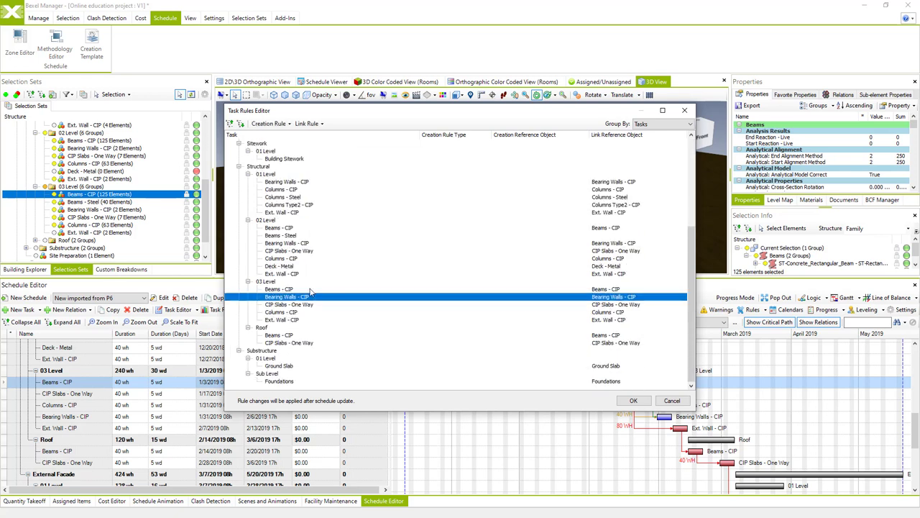
pyautogui.click(284, 289)
pyautogui.click(282, 320)
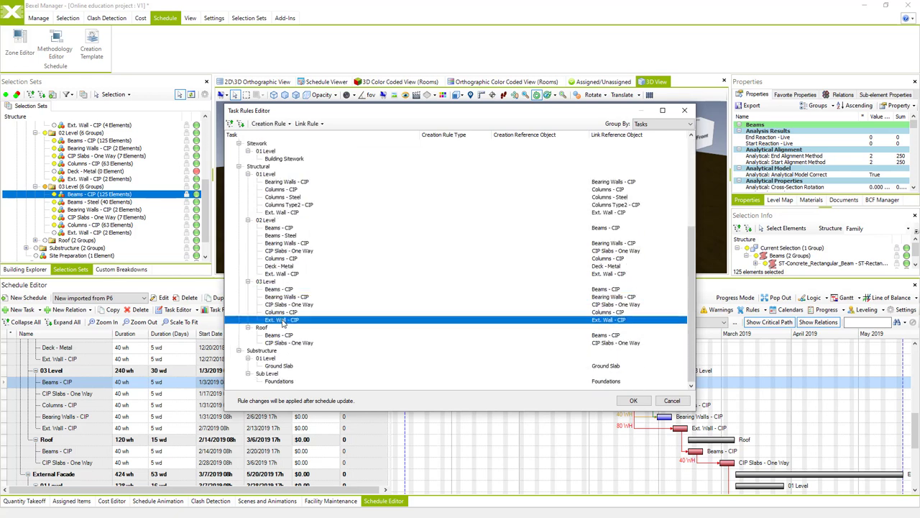
pyautogui.click(272, 282)
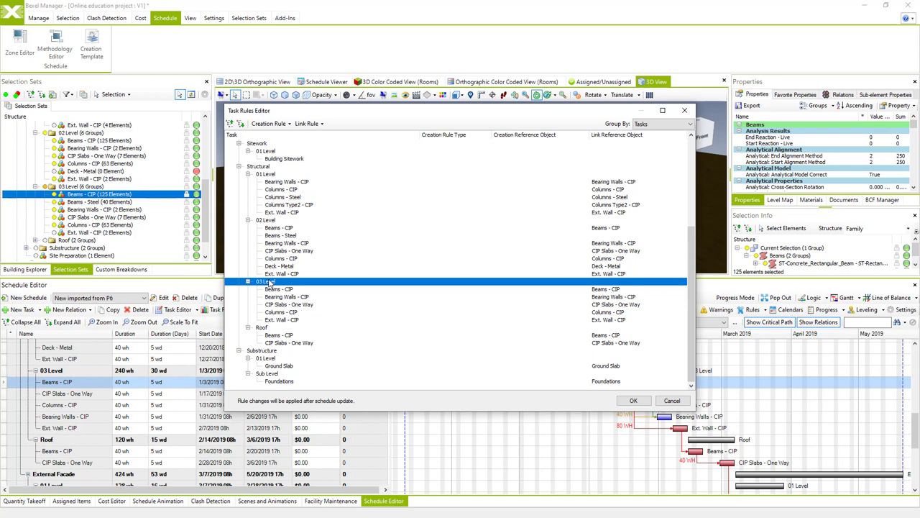
pyautogui.scroll(6, 268, 281)
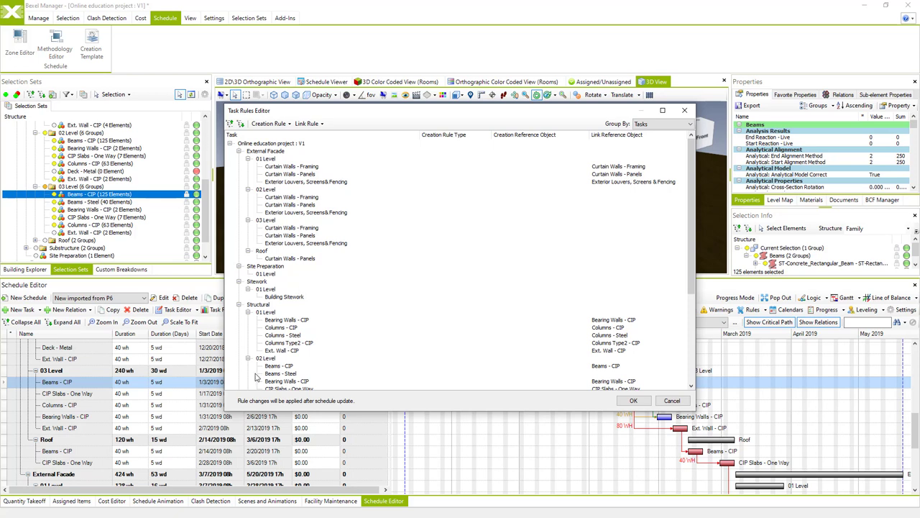
pyautogui.click(279, 144)
pyautogui.scroll(-6, 319, 261)
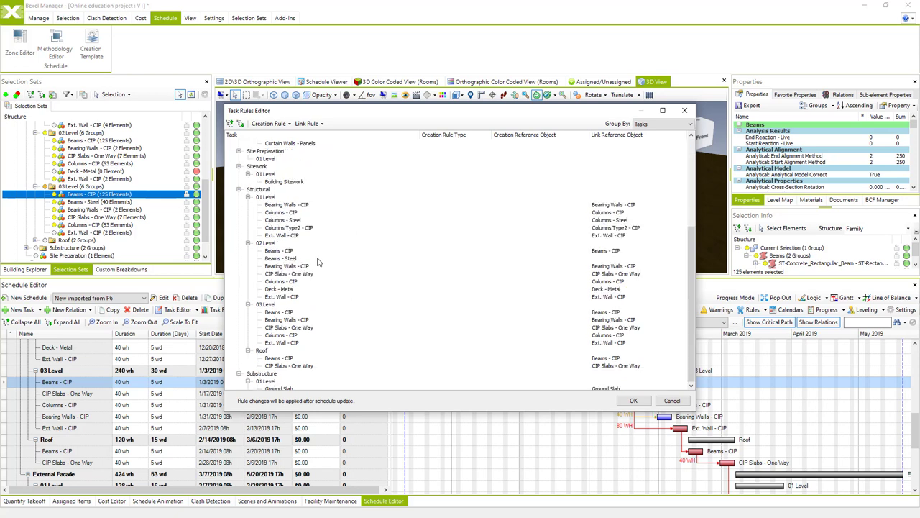
pyautogui.scroll(6, 329, 354)
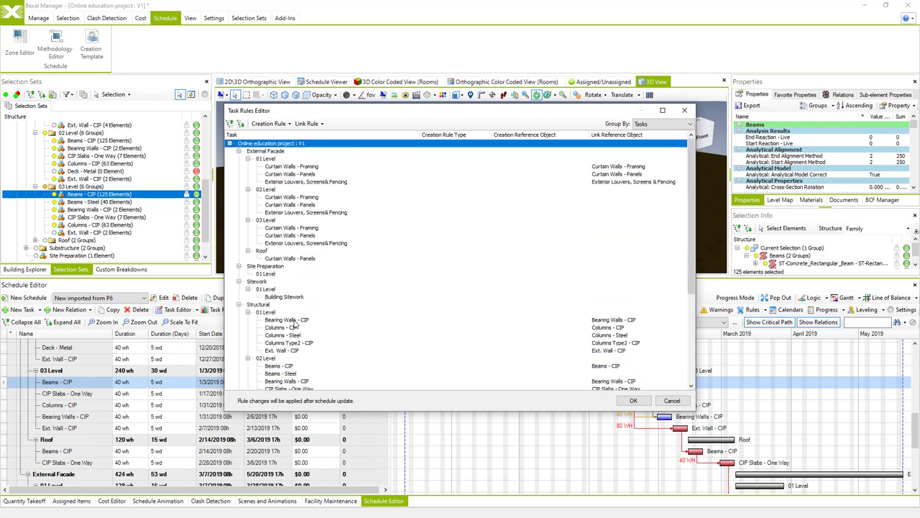
pyautogui.scroll(-4, 323, 302)
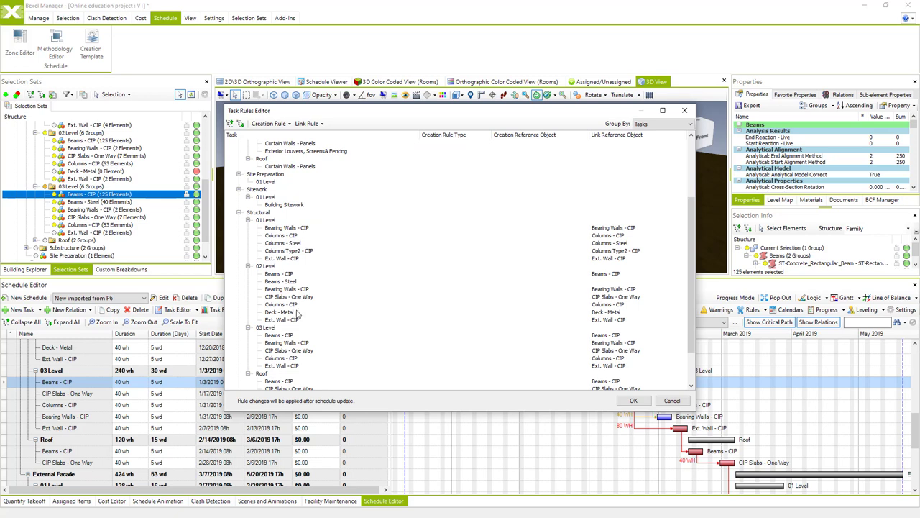
pyautogui.scroll(4, 269, 349)
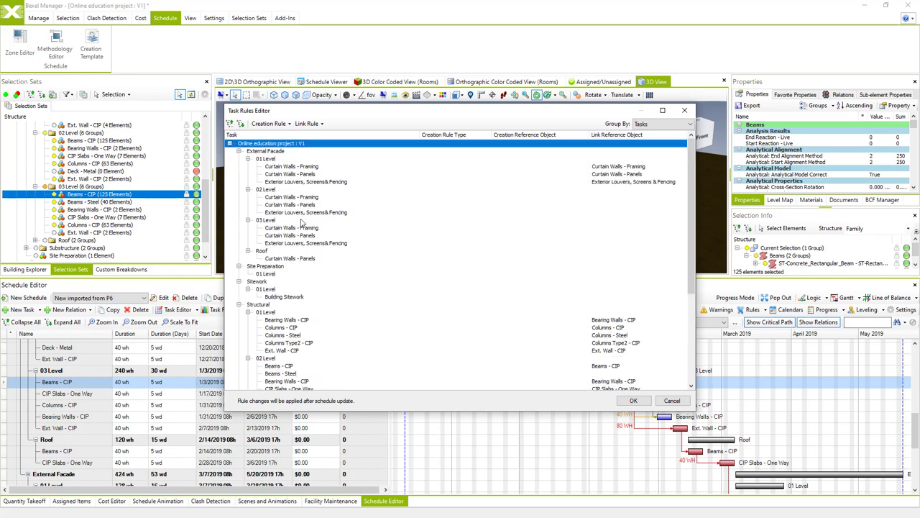
# From the project root, distribute link rules to parent tasks and check the Link Reference Object column.
pyautogui.rightClick(268, 146)
pyautogui.moveTo(301, 161)
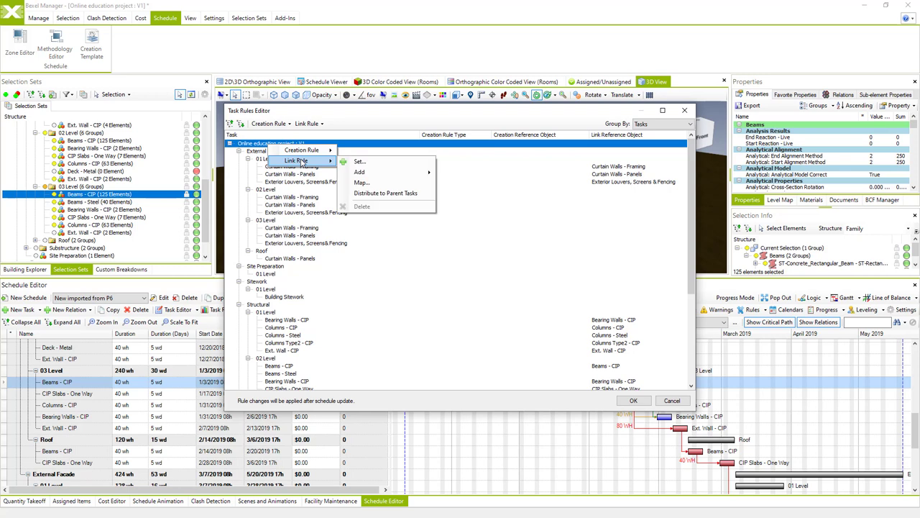
pyautogui.click(386, 194)
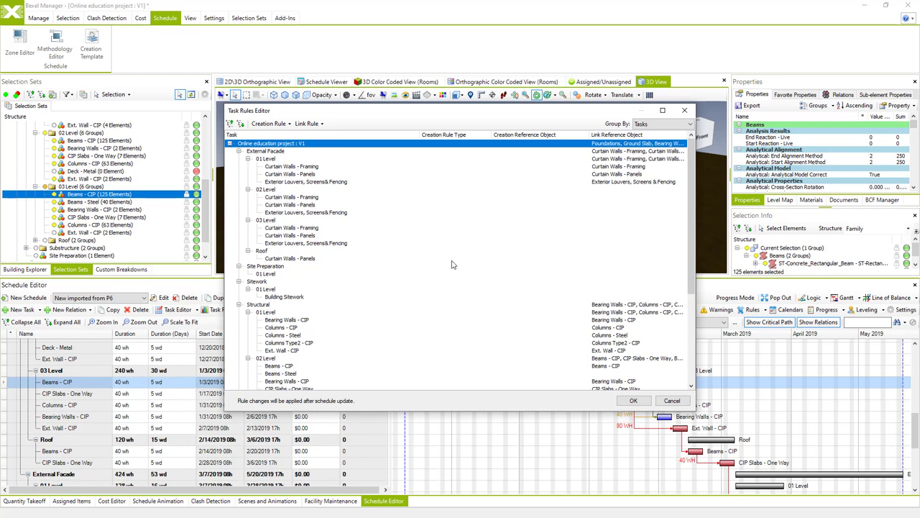
pyautogui.scroll(-3, 451, 264)
pyautogui.scroll(-3, 464, 258)
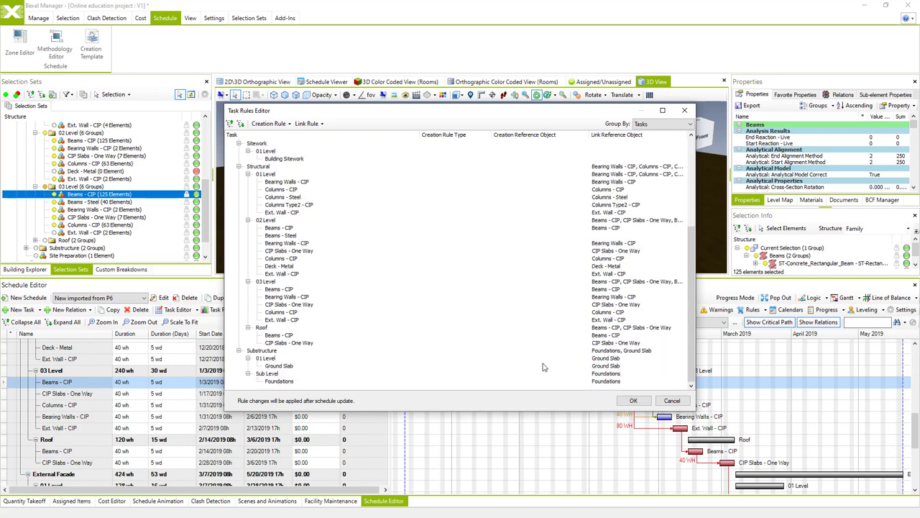
pyautogui.scroll(6, 337, 323)
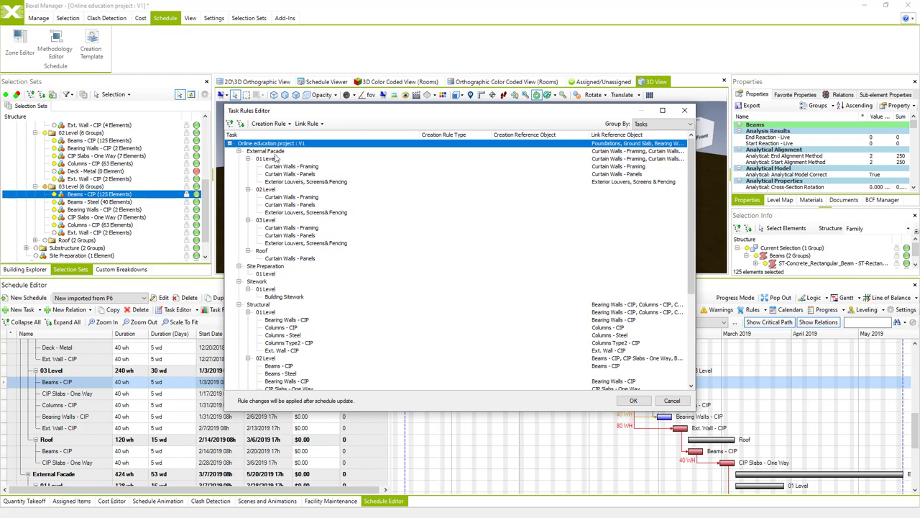
# Accept the rule changes and run the schedule update so tasks show element counts, e.g. External Facade 1233.
pyautogui.click(627, 403)
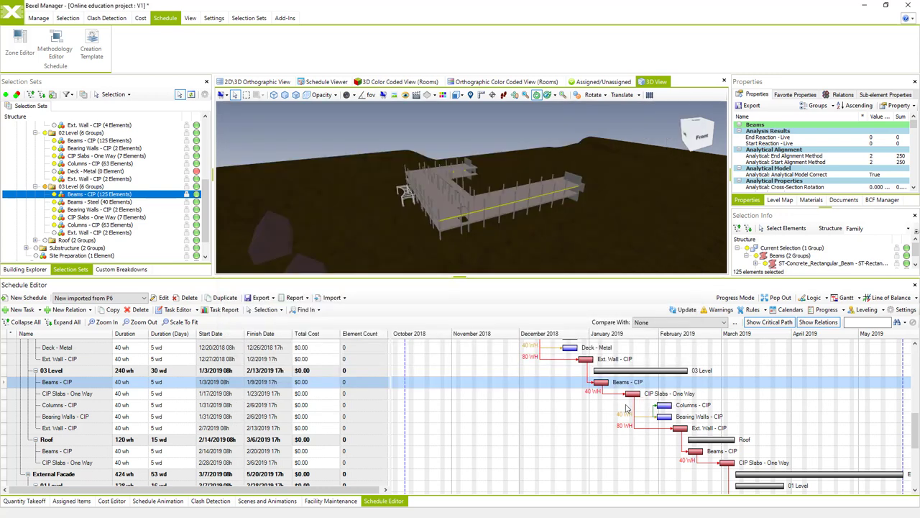
pyautogui.click(687, 310)
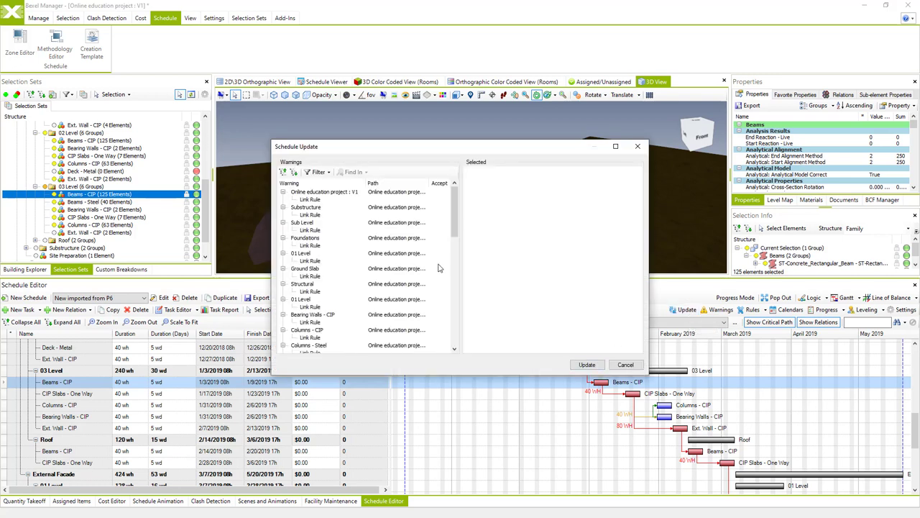
pyautogui.scroll(-3, 352, 267)
pyautogui.scroll(3, 302, 263)
pyautogui.click(311, 215)
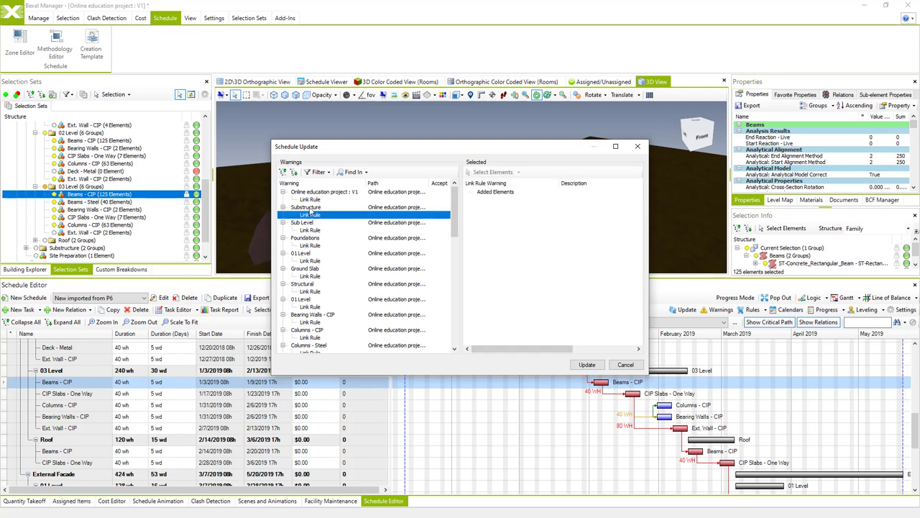
pyautogui.click(587, 364)
pyautogui.click(510, 299)
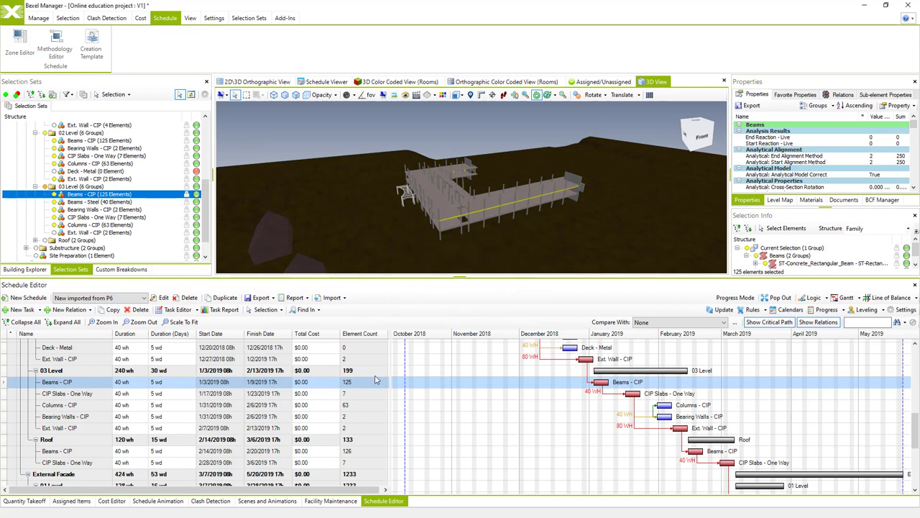
pyautogui.scroll(-5, 360, 389)
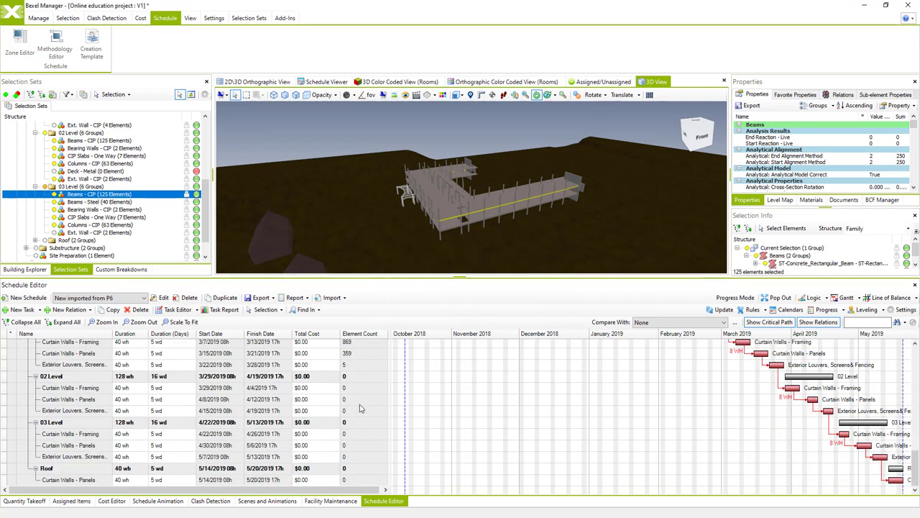
pyautogui.scroll(8, 361, 408)
pyautogui.scroll(-6, 79, 410)
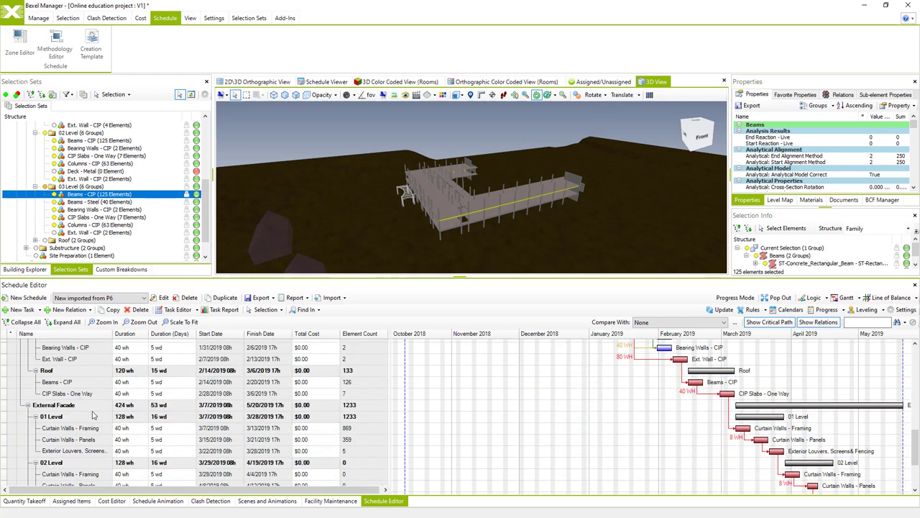
pyautogui.scroll(-3, 85, 424)
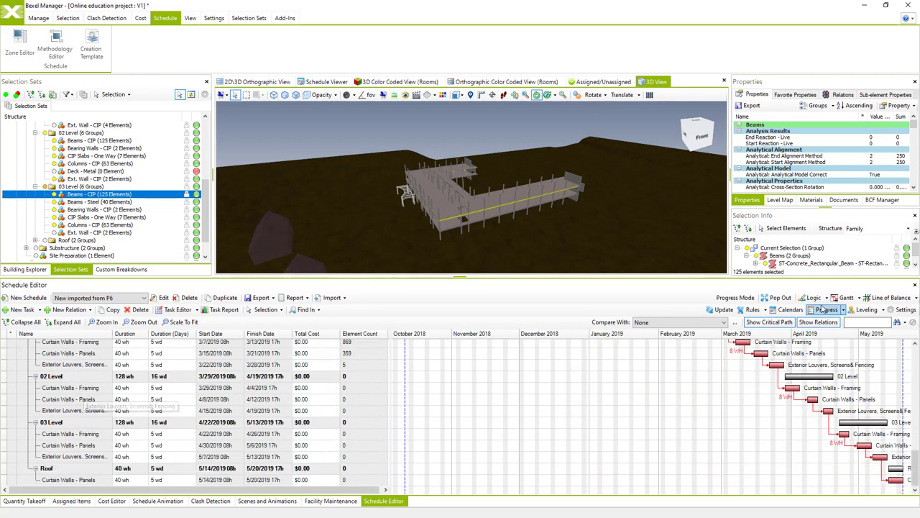
# Review the External Facade 01 and 02 Level link rules without changes, then switch to Schedule Animation.
pyautogui.click(752, 310)
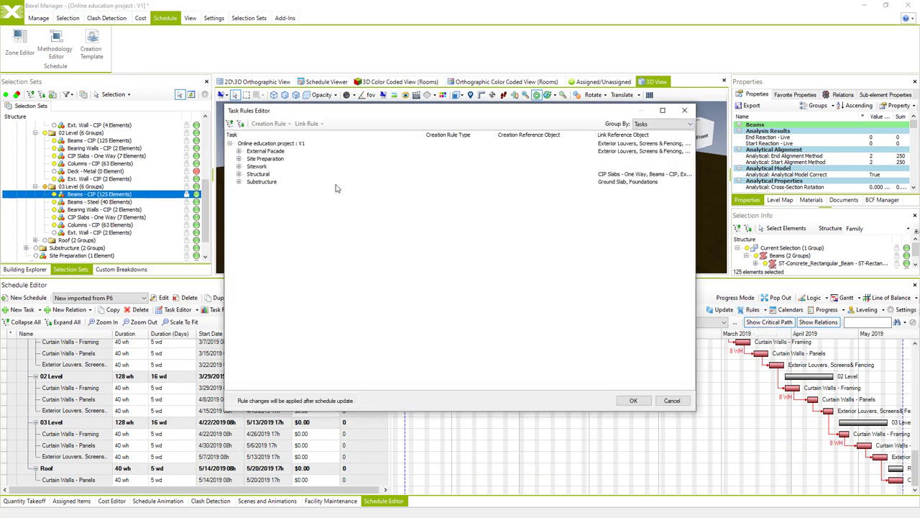
pyautogui.click(239, 150)
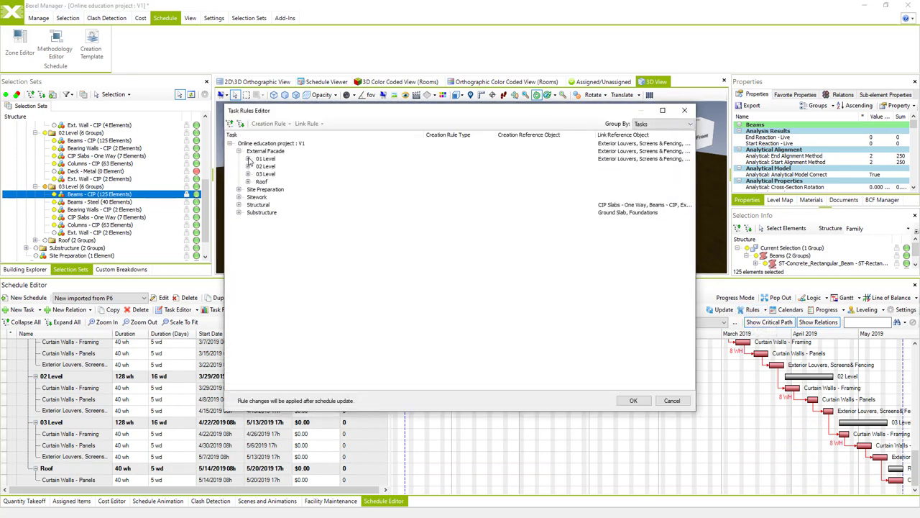
pyautogui.click(248, 158)
pyautogui.click(248, 189)
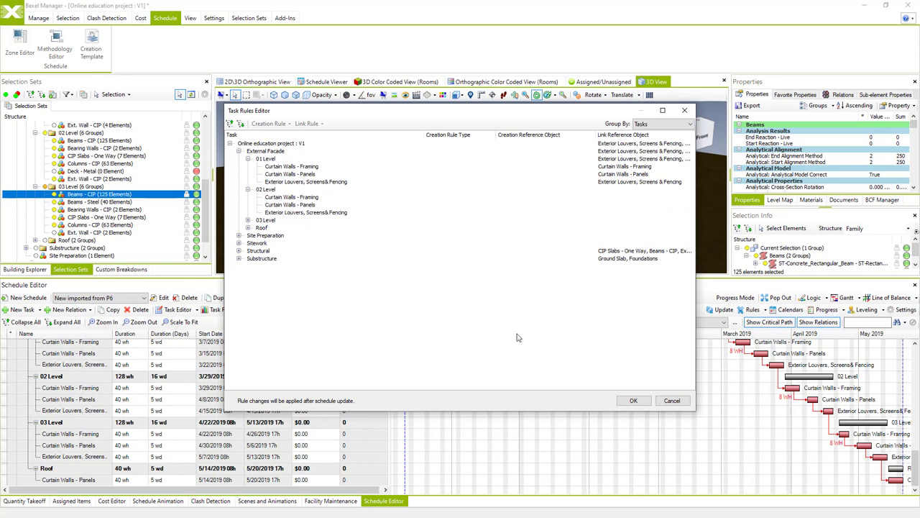
pyautogui.click(672, 401)
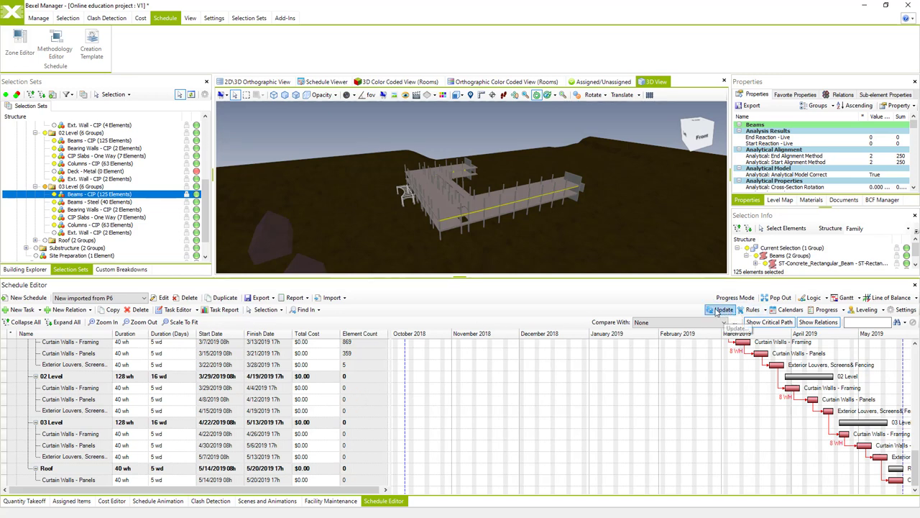
pyautogui.click(146, 502)
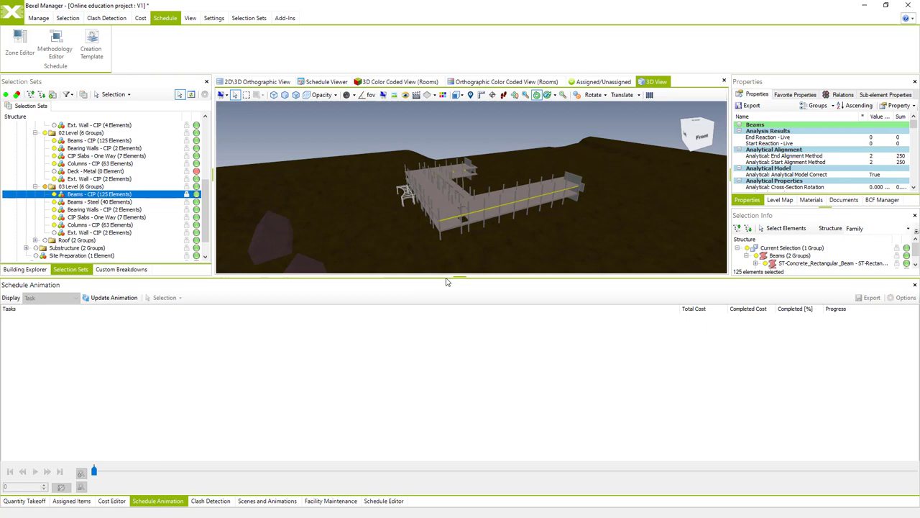
# Load the schedule tasks into the animation and show the entire building model again.
pyautogui.click(128, 297)
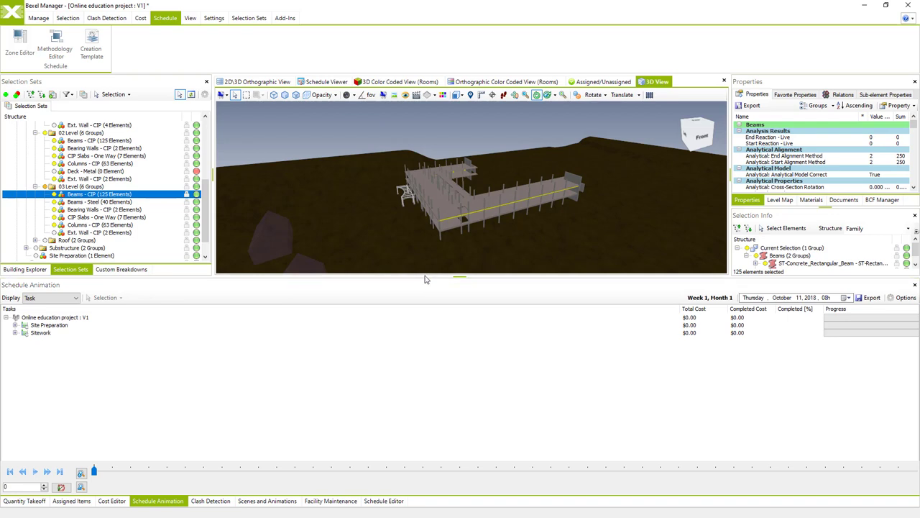
pyautogui.moveTo(427, 324); pyautogui.dragTo(369, 319)
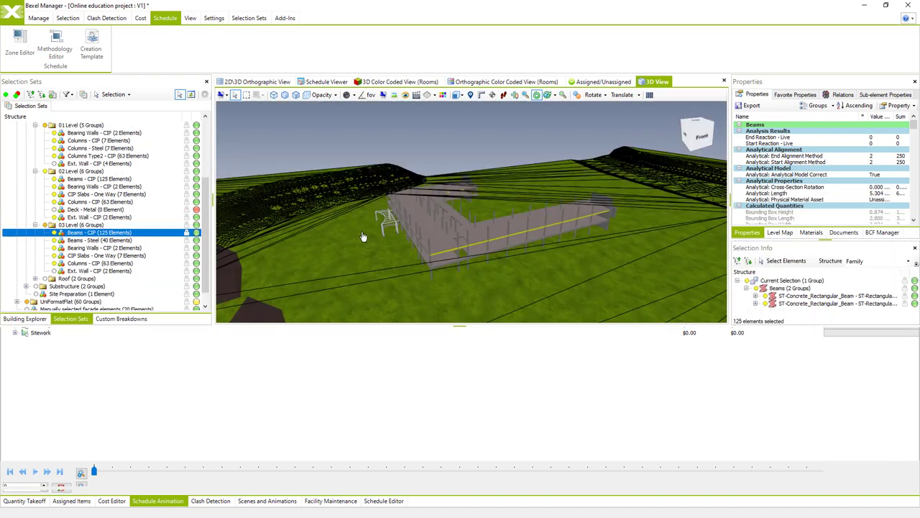
pyautogui.scroll(4, 147, 190)
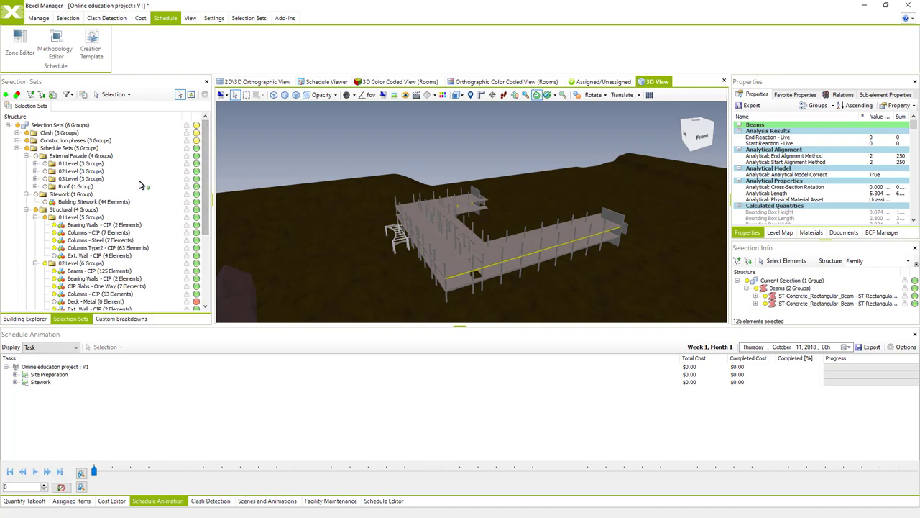
pyautogui.click(18, 127)
pyautogui.moveTo(283, 220); pyautogui.dragTo(448, 252)
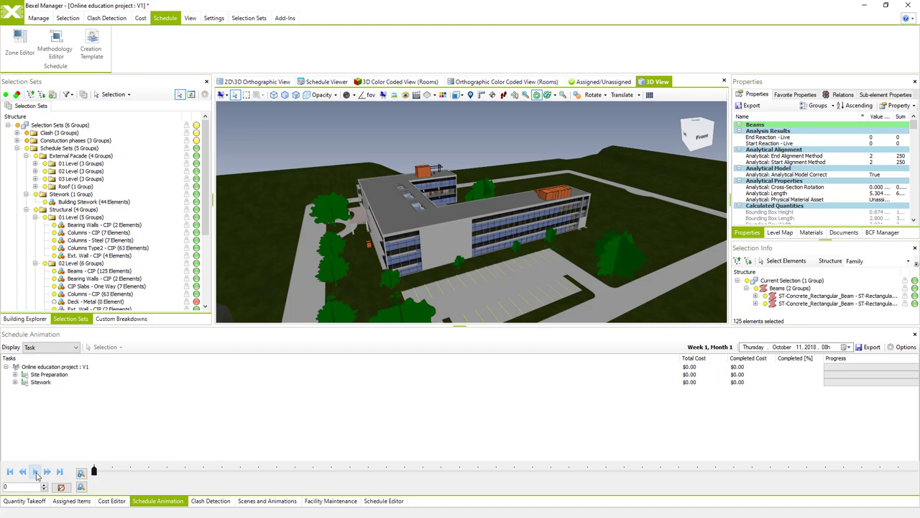
# Play the schedule animation and view the site at Week 1, 18 October 2018 in the Schedule Viewer.
pyautogui.click(35, 472)
pyautogui.moveTo(406, 315); pyautogui.dragTo(568, 213)
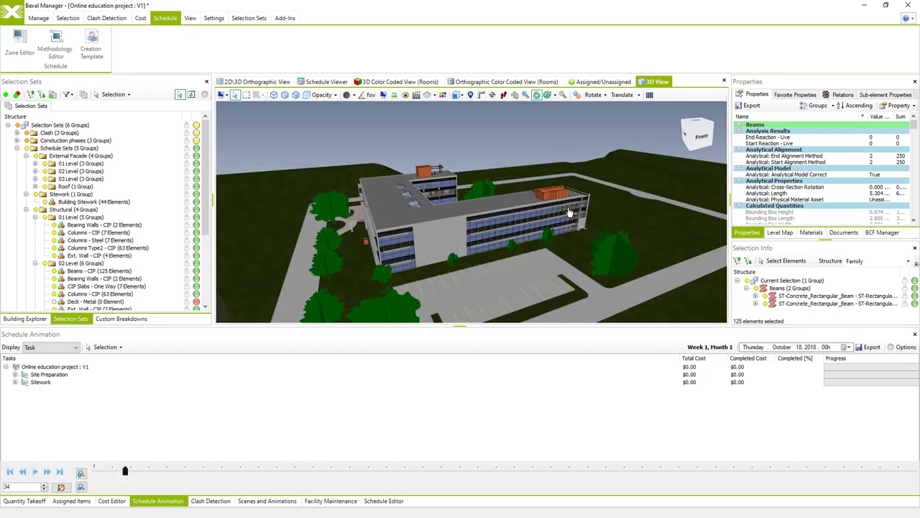
pyautogui.moveTo(503, 245); pyautogui.dragTo(486, 220)
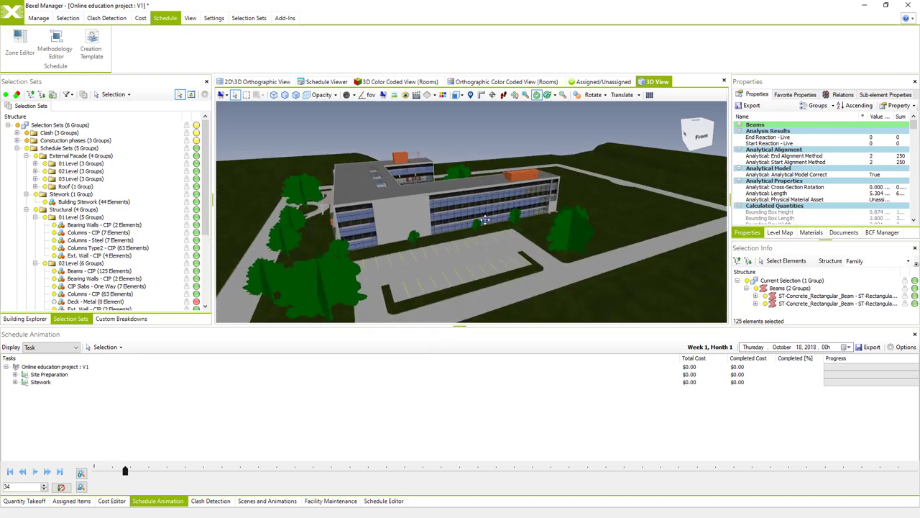
pyautogui.click(327, 82)
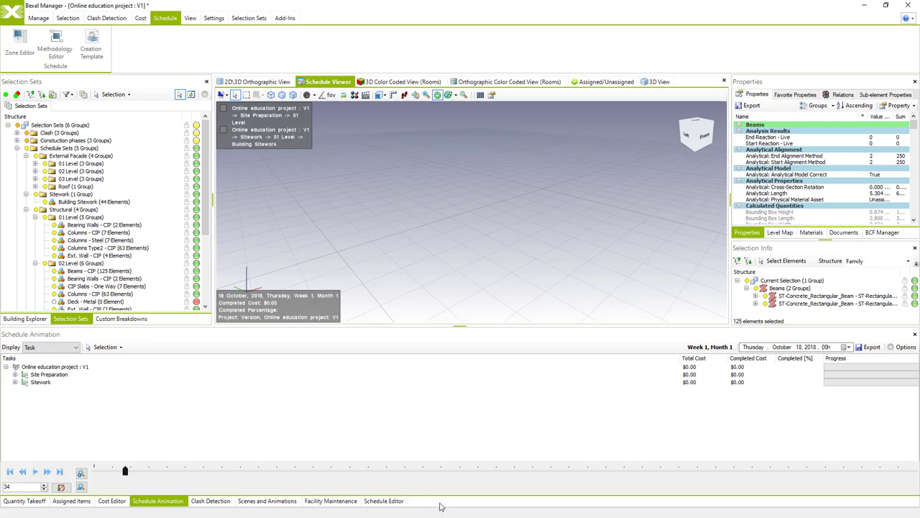
# Play the construction sequence forward and pause at Week 17, 1 February 2019.
pyautogui.click(389, 501)
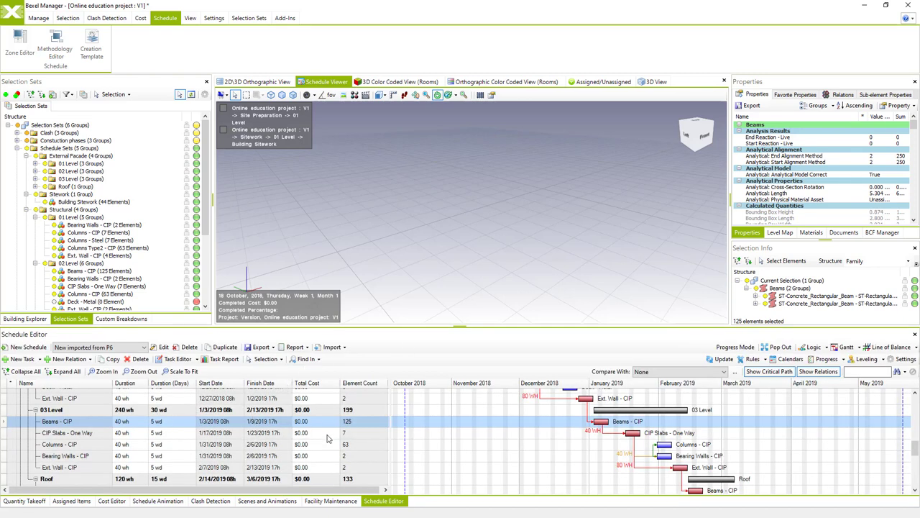
pyautogui.scroll(2, 187, 440)
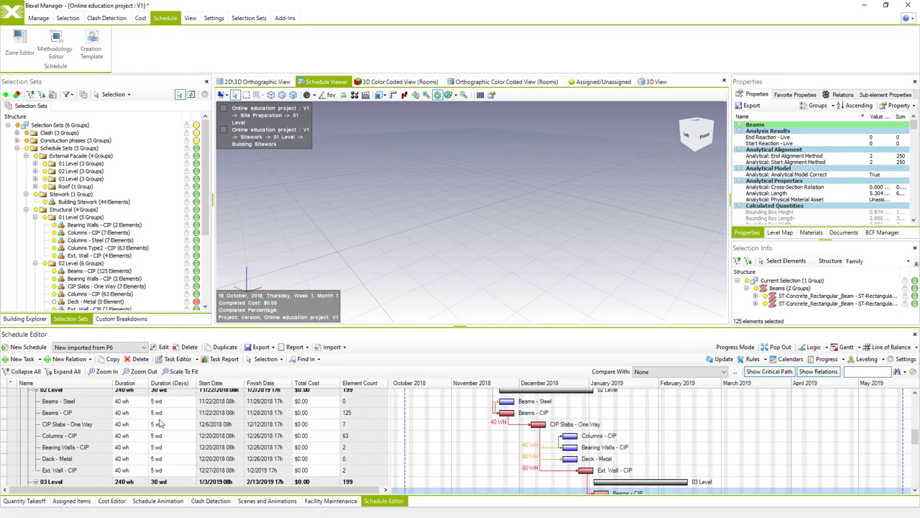
pyautogui.click(158, 500)
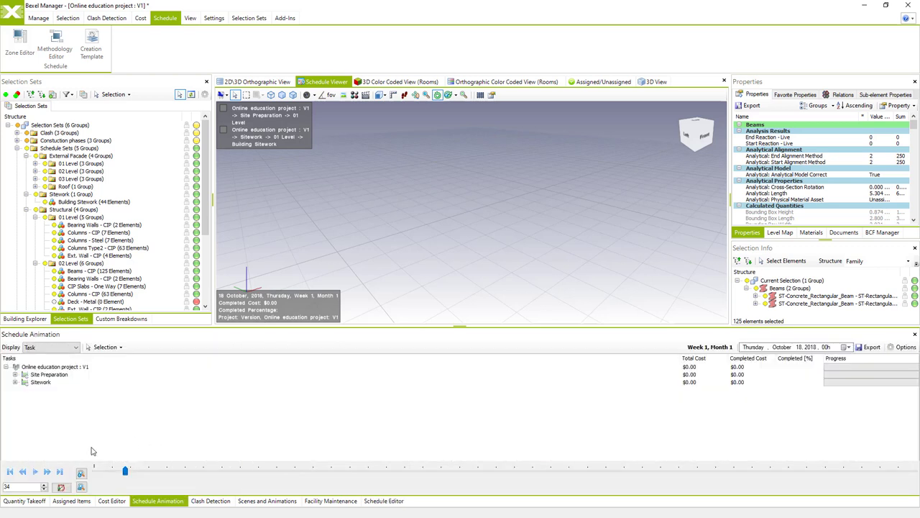
pyautogui.click(35, 472)
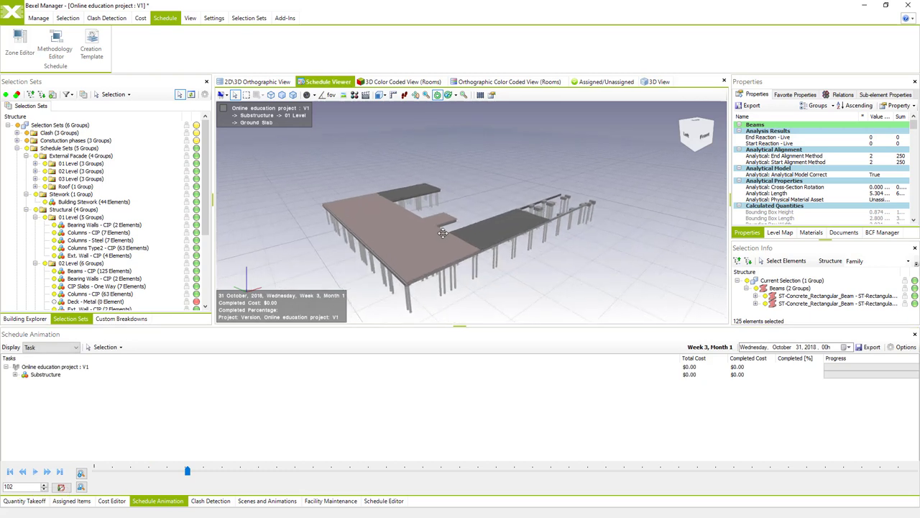
pyautogui.moveTo(472, 253); pyautogui.dragTo(434, 250)
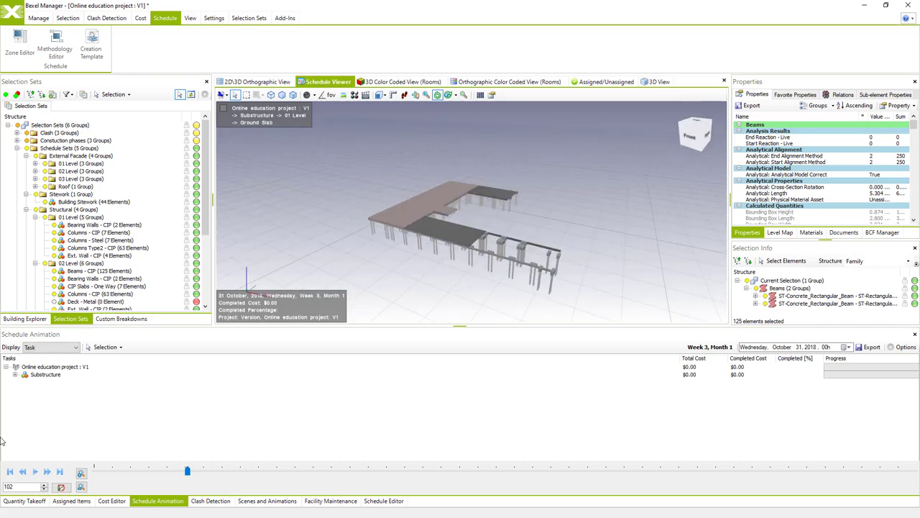
pyautogui.click(36, 472)
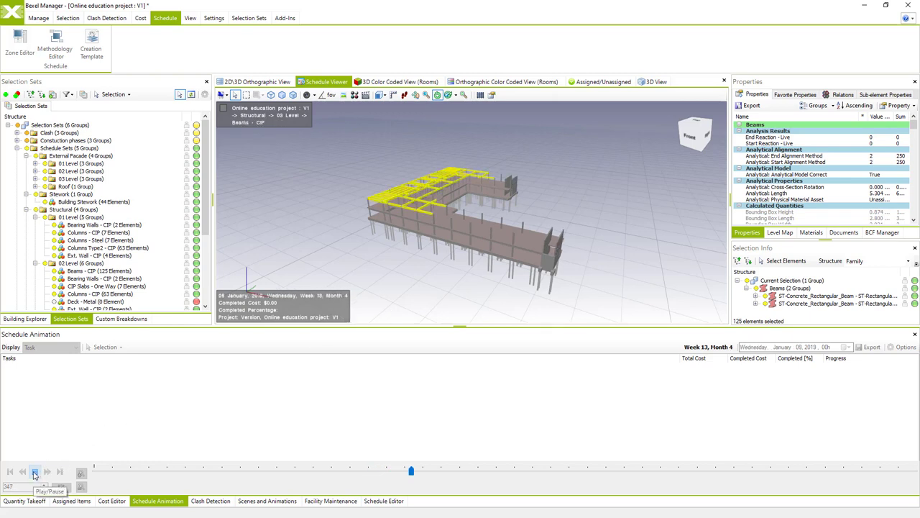
pyautogui.click(34, 474)
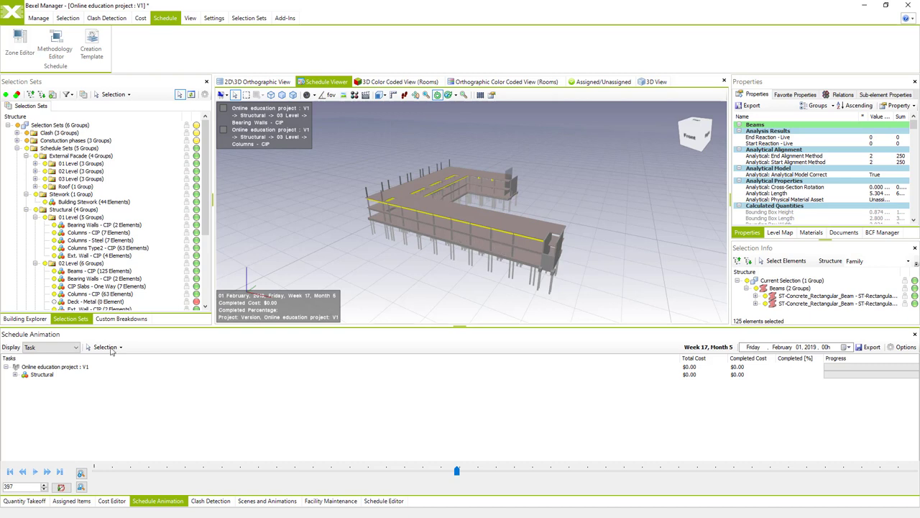
pyautogui.moveTo(399, 205)
pyautogui.mouseDown()
pyautogui.moveTo(414, 216)
pyautogui.moveTo(387, 192)
pyautogui.mouseUp()
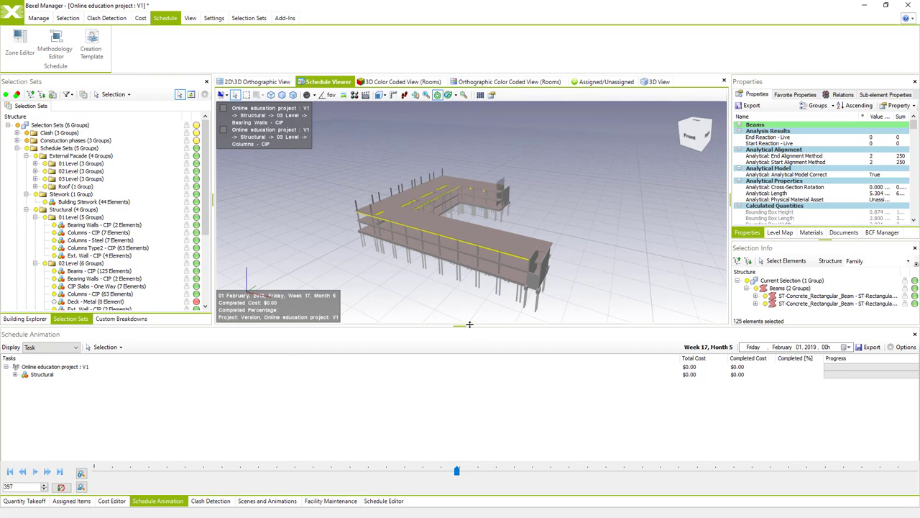
# Advance playback to Week 22, 9 March 2019, and expand External Facade > 01 Level to Curtain Walls - Framing.
pyautogui.click(492, 96)
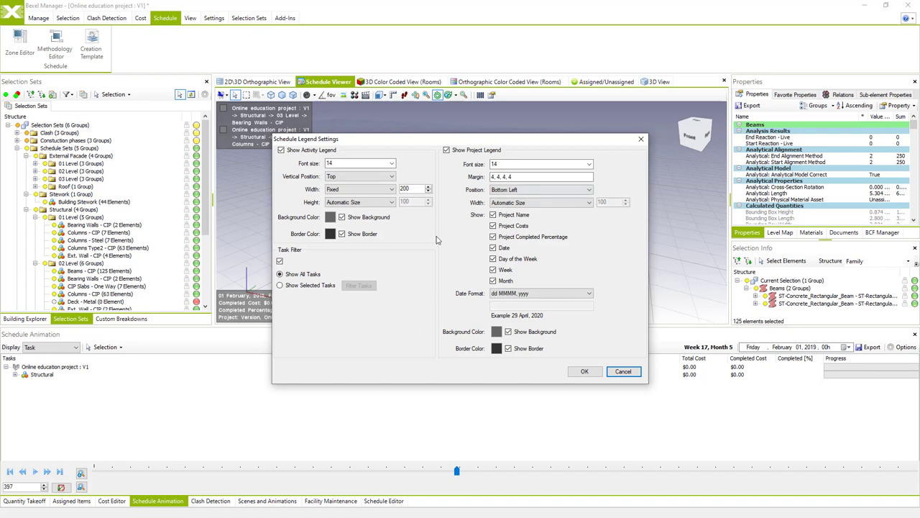
pyautogui.click(622, 373)
pyautogui.click(34, 472)
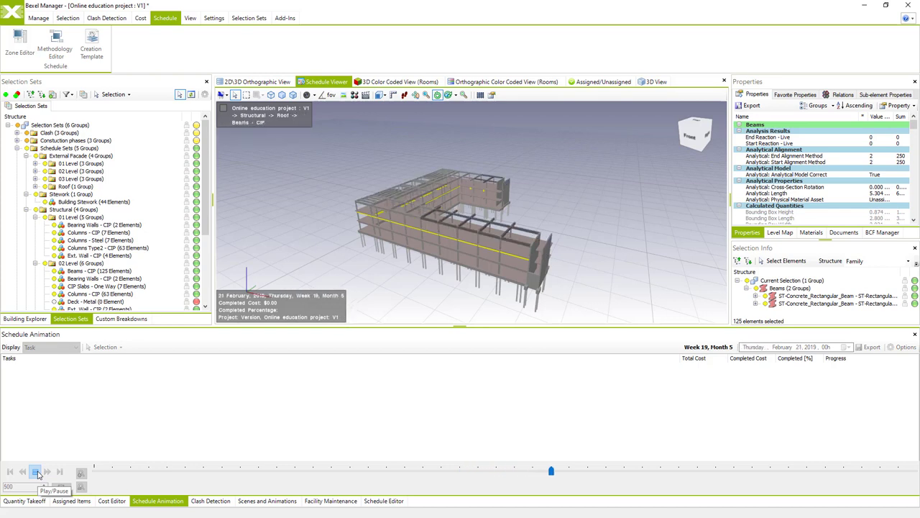
pyautogui.click(34, 471)
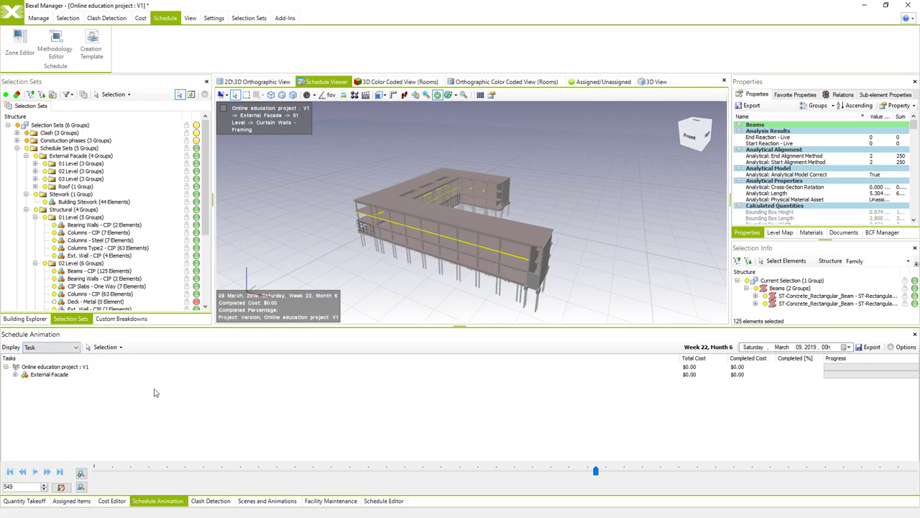
pyautogui.click(15, 374)
pyautogui.click(25, 382)
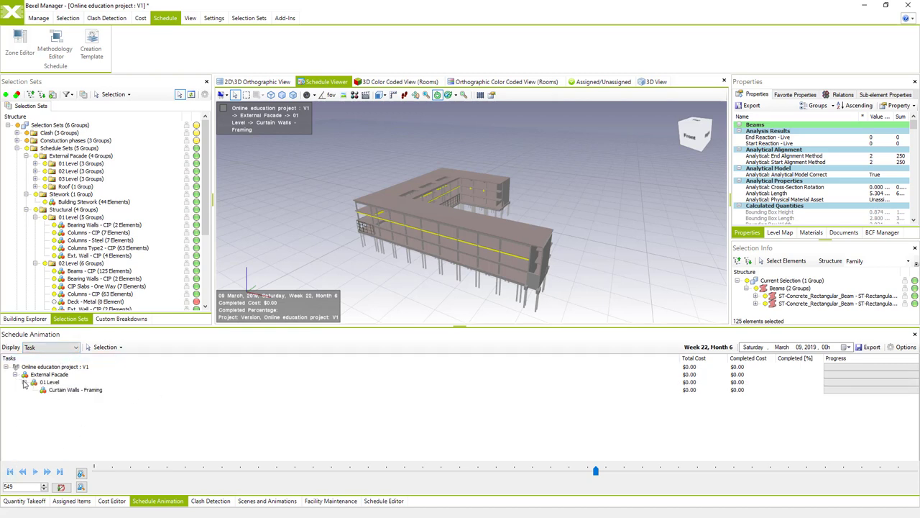
# Create a camera animation named Animation1 in the Project folder and make it active.
pyautogui.click(65, 347)
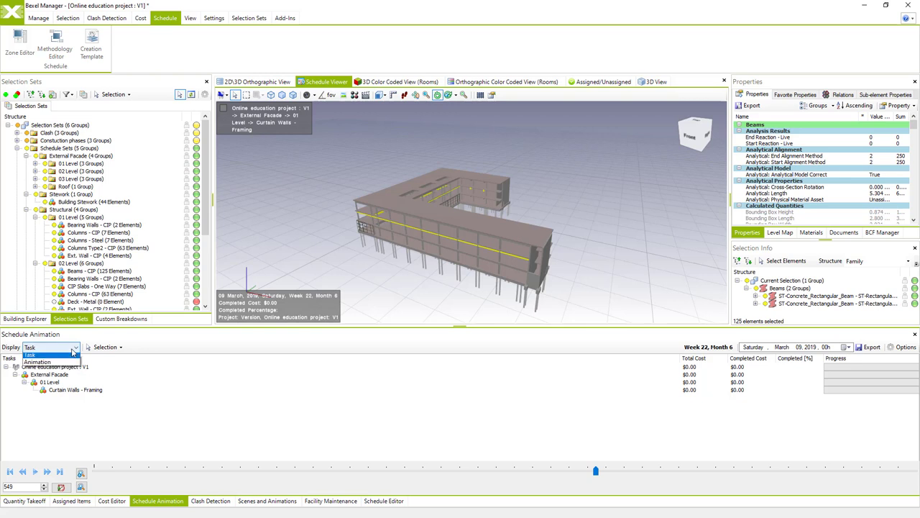
pyautogui.click(40, 364)
pyautogui.click(30, 367)
pyautogui.click(129, 346)
pyautogui.click(144, 359)
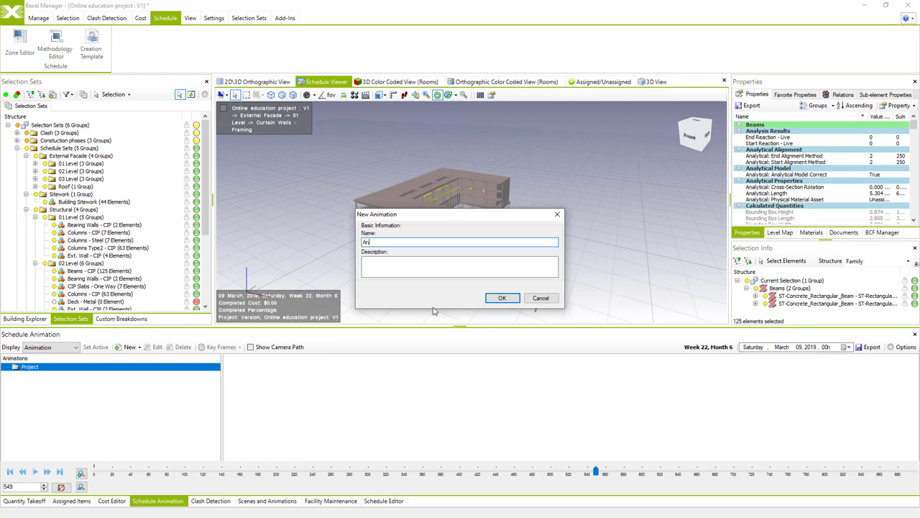
pyautogui.write('Animation1')
pyautogui.click(502, 298)
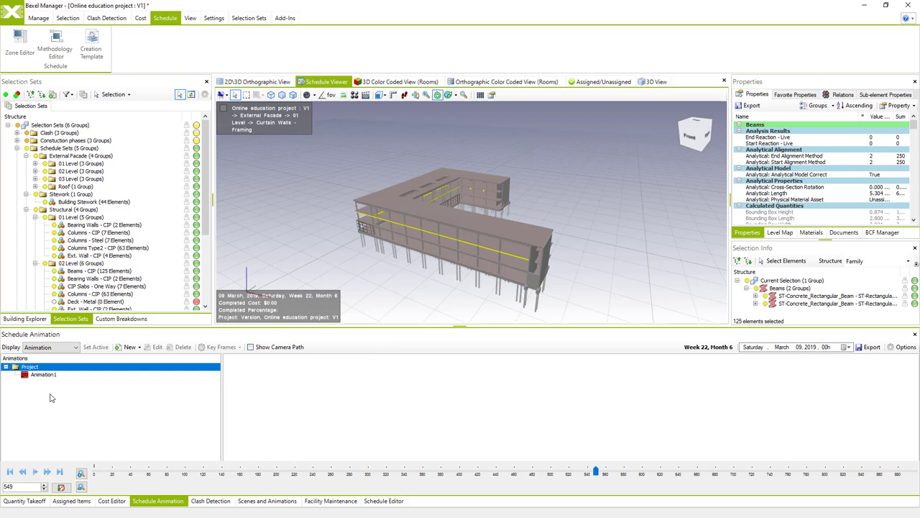
pyautogui.click(44, 375)
pyautogui.click(103, 348)
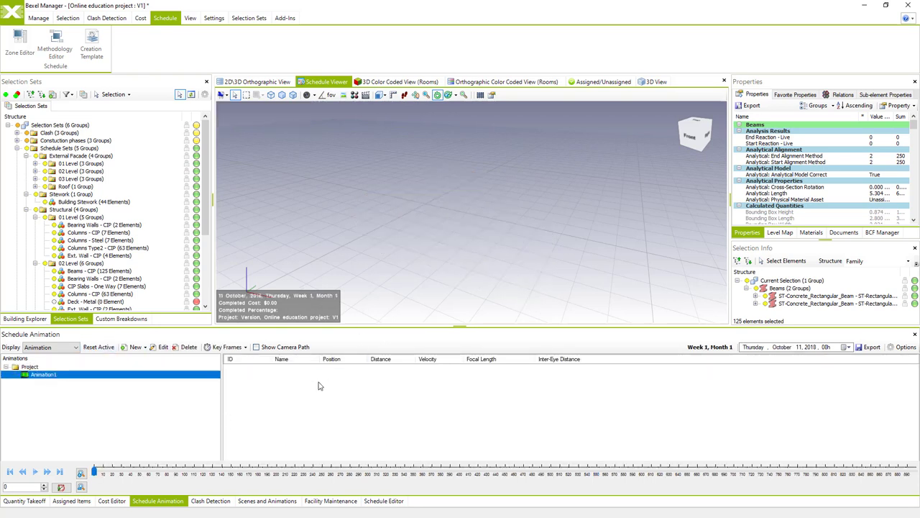
# Add Animation1 keyframes at frame 0 and at frame 362 with a new camera angle.
pyautogui.rightClick(417, 252)
pyautogui.moveTo(472, 304)
pyautogui.click(362, 433)
pyautogui.rightClick(364, 434)
pyautogui.click(419, 433)
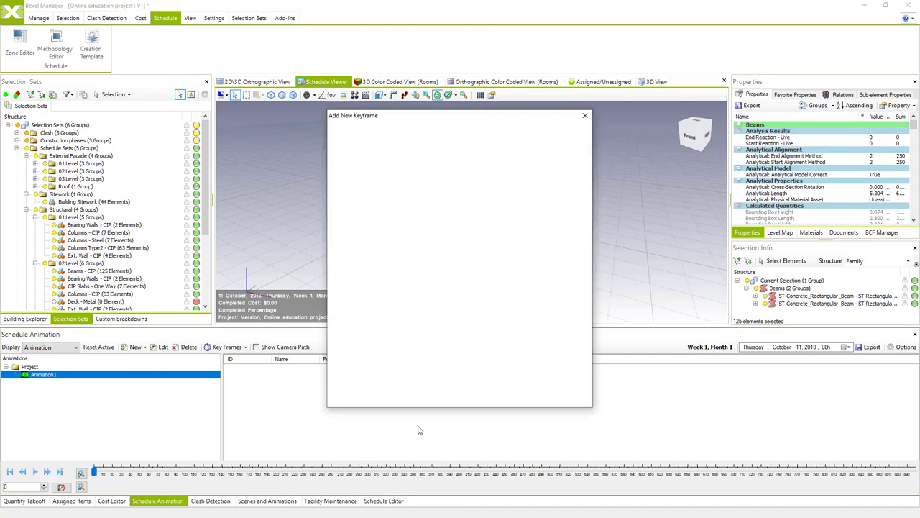
pyautogui.click(529, 396)
pyautogui.click(425, 472)
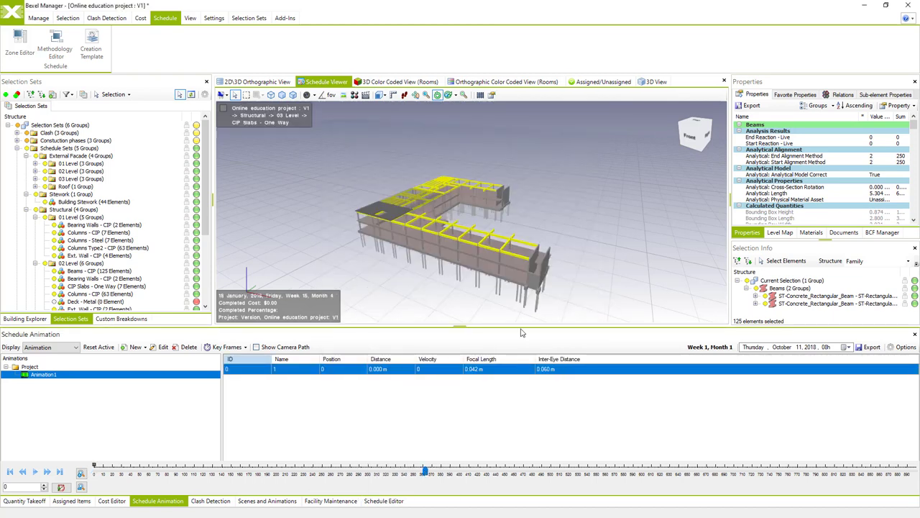
pyautogui.moveTo(590, 227); pyautogui.dragTo(502, 233)
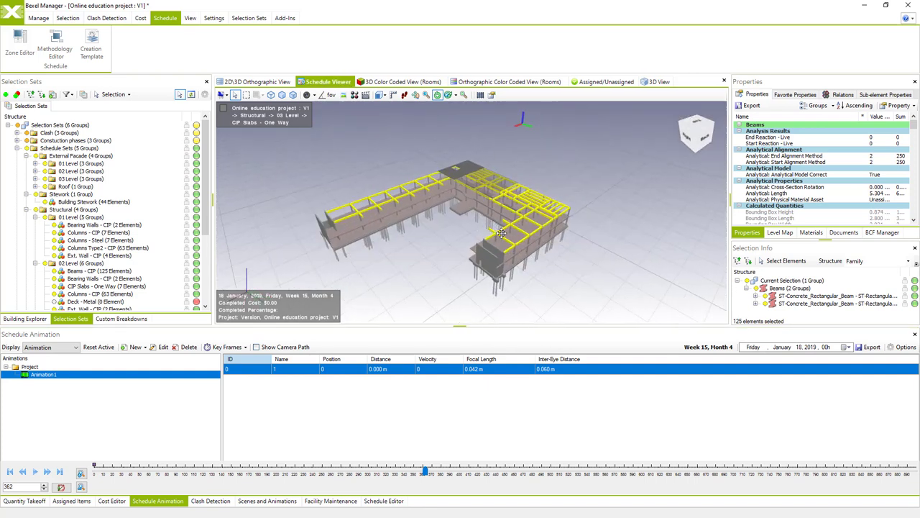
pyautogui.rightClick(402, 410)
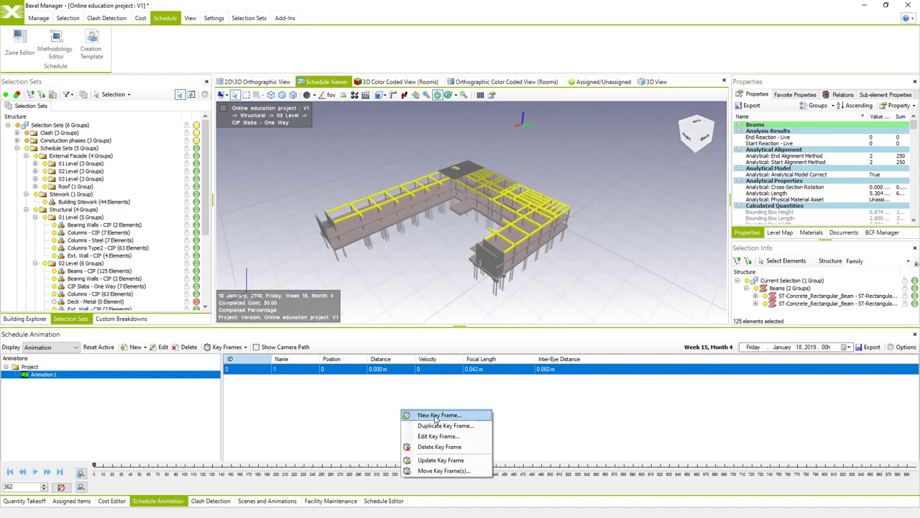
pyautogui.click(436, 415)
pyautogui.click(530, 397)
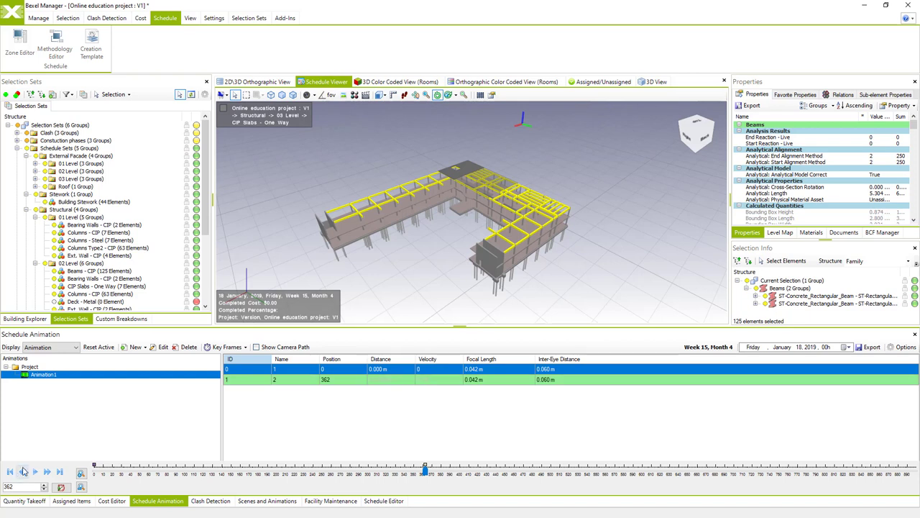
# Play Animation1 from its first keyframe, stopping at Week 12, 28 December 2018, then open the export settings.
pyautogui.click(23, 471)
pyautogui.click(34, 471)
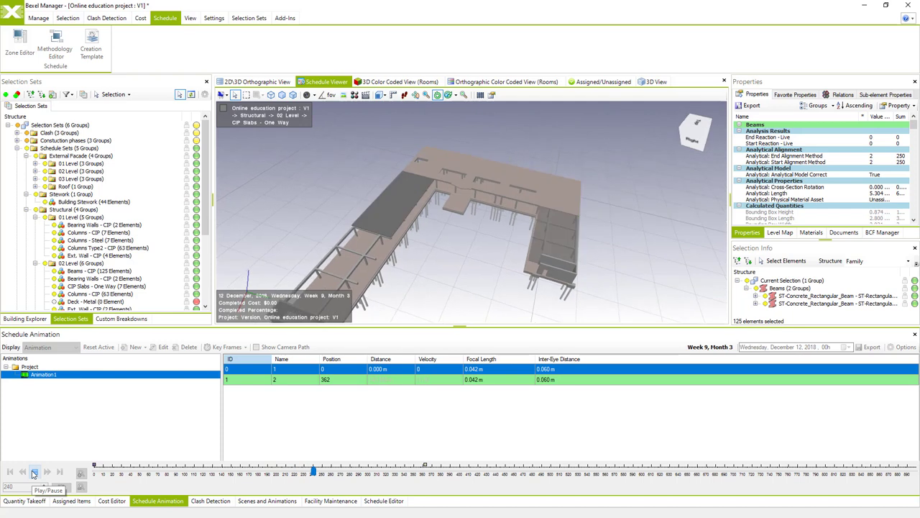
pyautogui.click(34, 473)
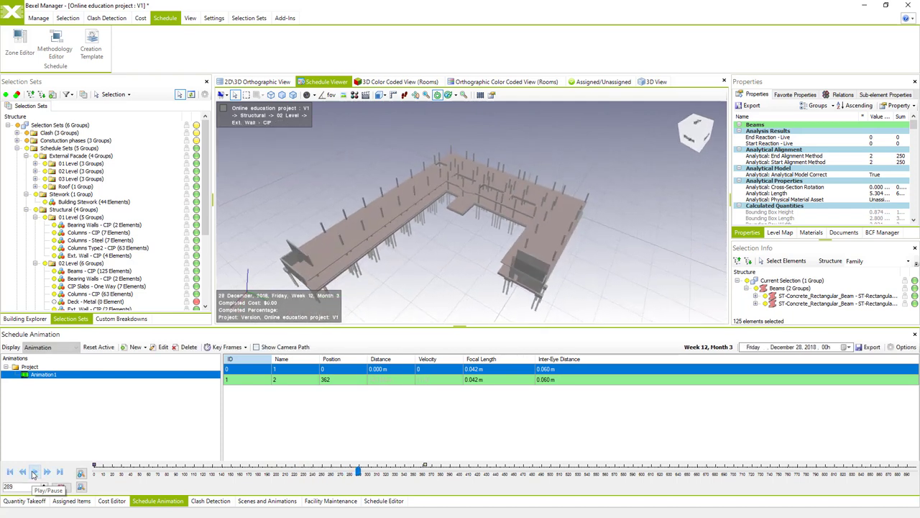
pyautogui.click(870, 346)
# Close the export and animation settings dialogs without changes and show the Schedule Editor.
pyautogui.click(882, 367)
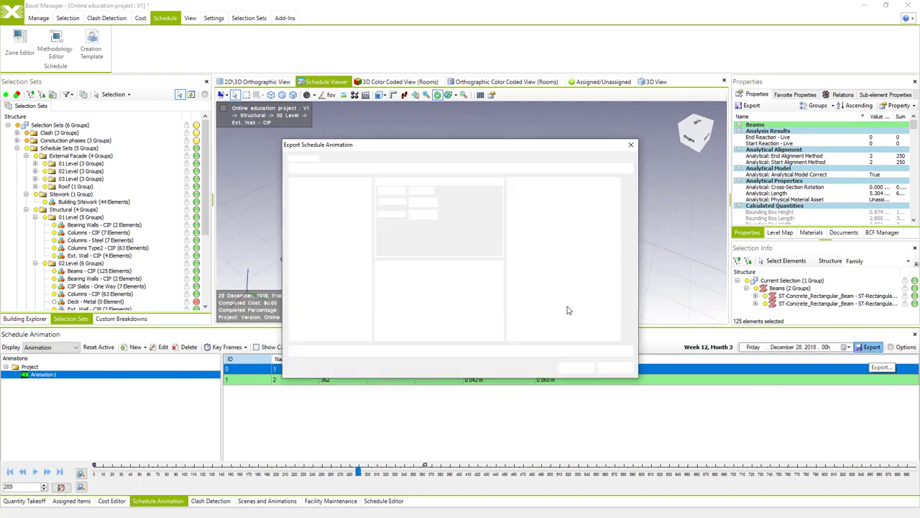
pyautogui.click(613, 368)
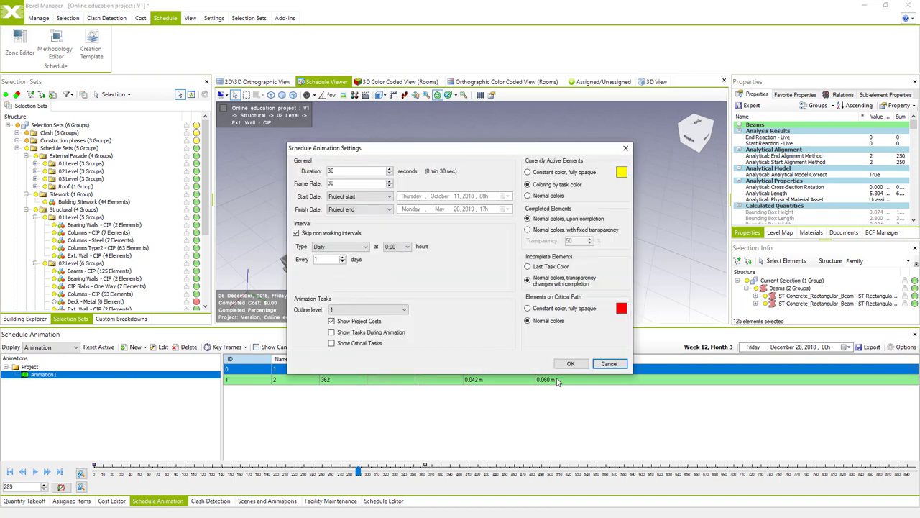
pyautogui.click(609, 364)
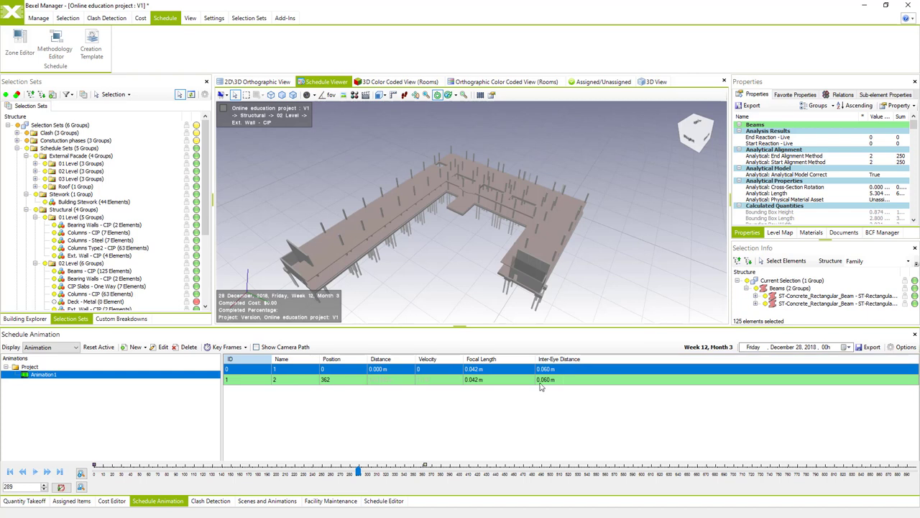
pyautogui.click(383, 500)
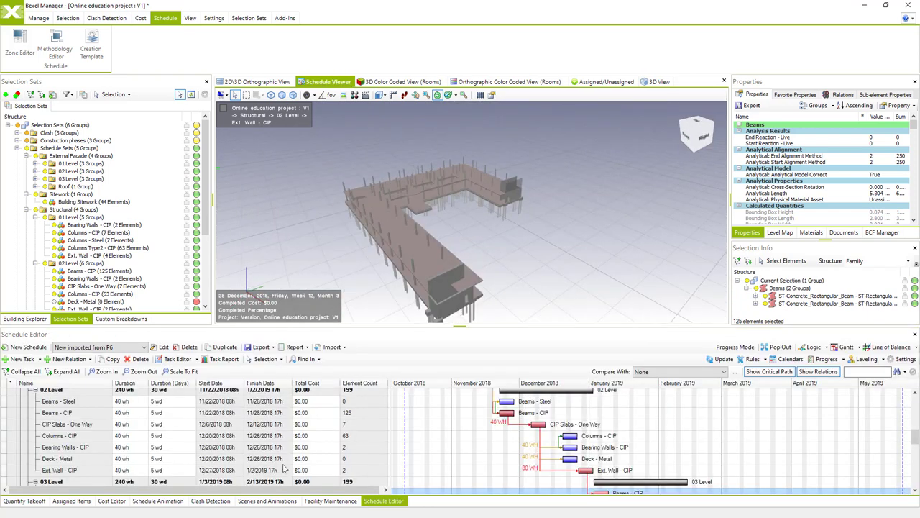
# Scroll through the schedule's levels and tasks, then orbit the structural model toward the Front side.
pyautogui.scroll(5, 182, 417)
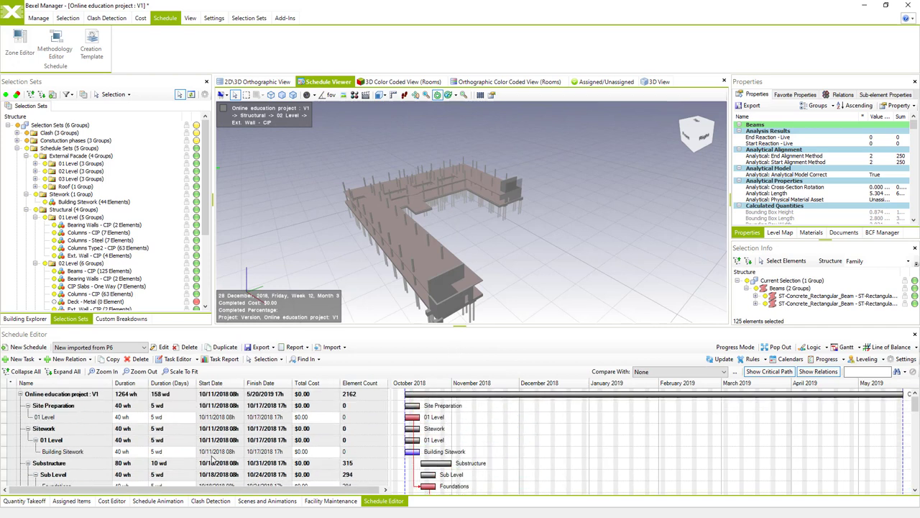
pyautogui.scroll(-2, 154, 432)
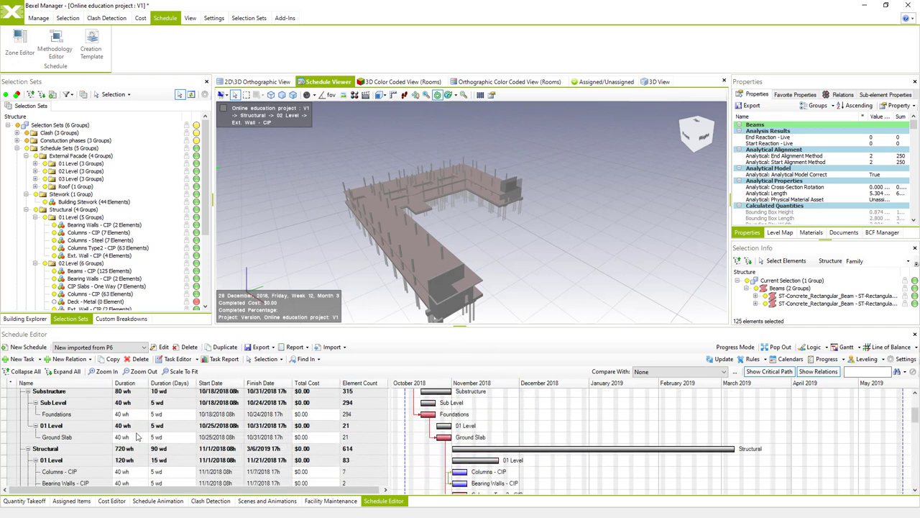
pyautogui.scroll(-3, 136, 436)
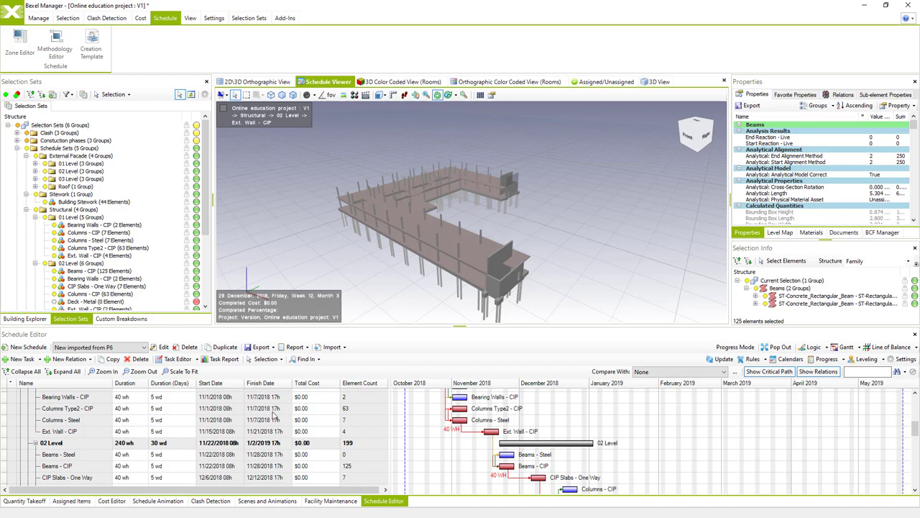
pyautogui.scroll(6, 286, 399)
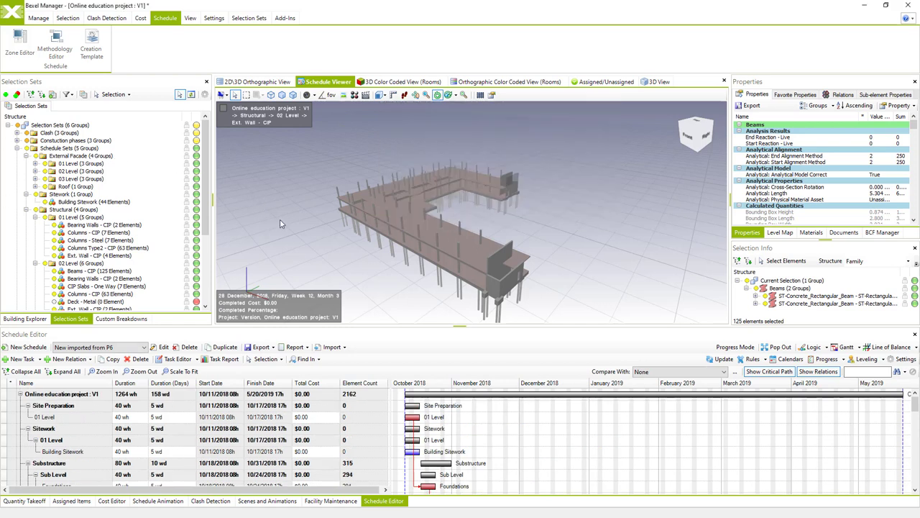
pyautogui.moveTo(244, 190); pyautogui.dragTo(295, 225)
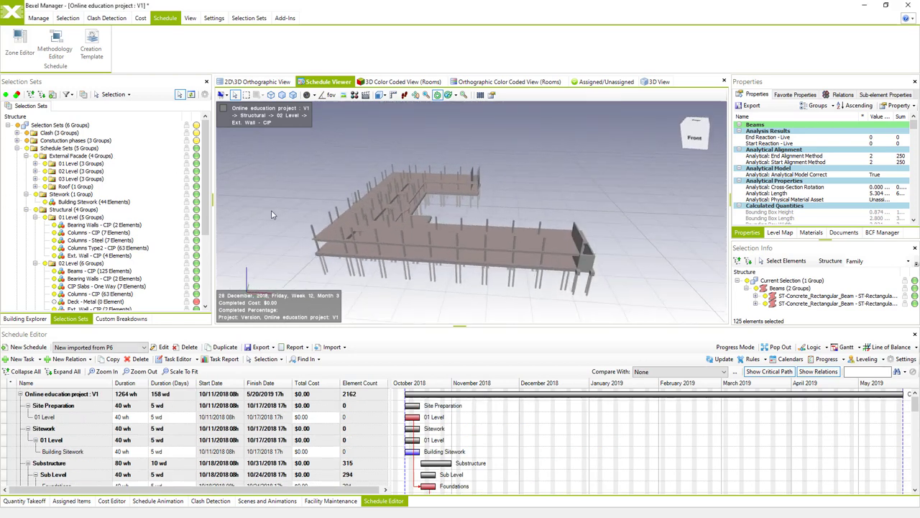
pyautogui.moveTo(338, 219); pyautogui.dragTo(427, 276)
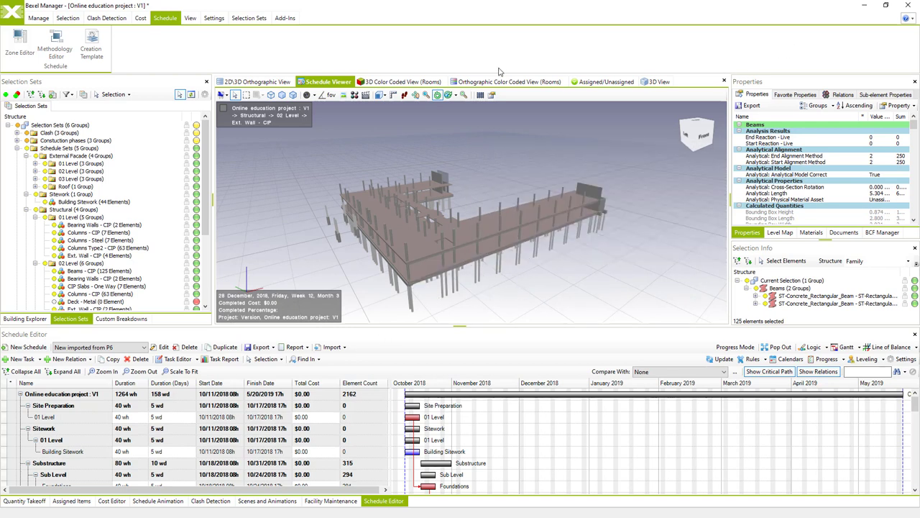
# Restore the window down, give the 3D panel and window more height, and pan the model slightly.
pyautogui.click(886, 5)
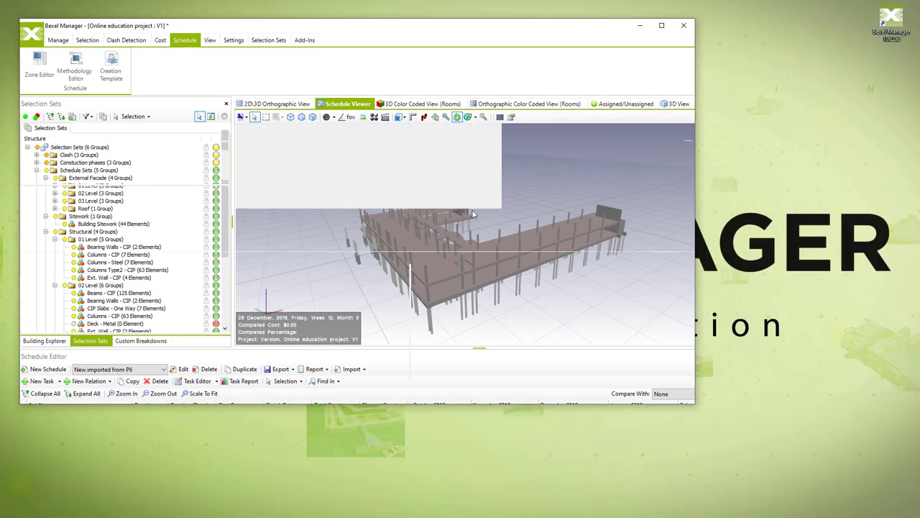
pyautogui.moveTo(419, 285); pyautogui.dragTo(419, 277)
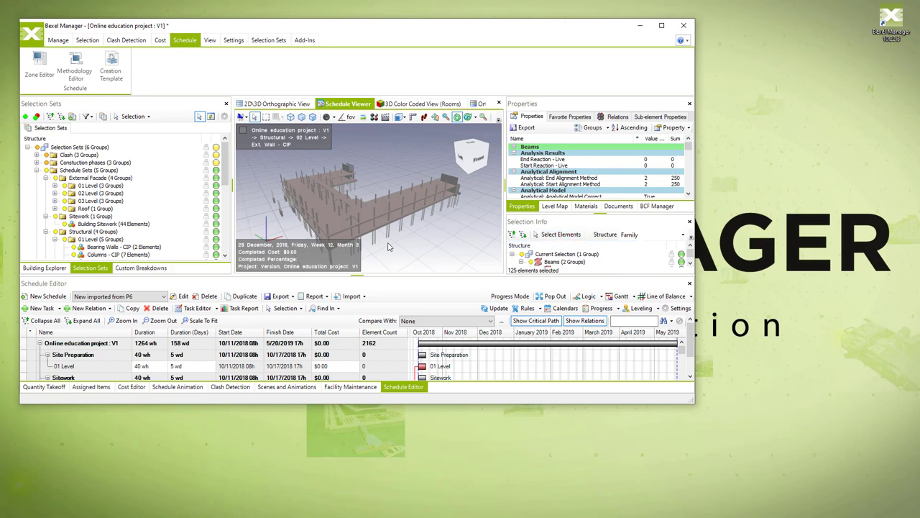
pyautogui.moveTo(368, 229)
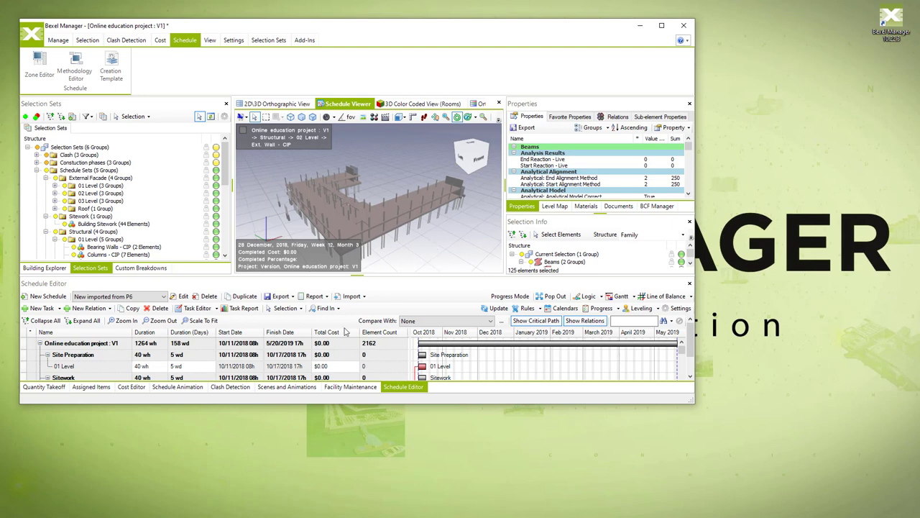
pyautogui.moveTo(427, 405); pyautogui.dragTo(432, 422)
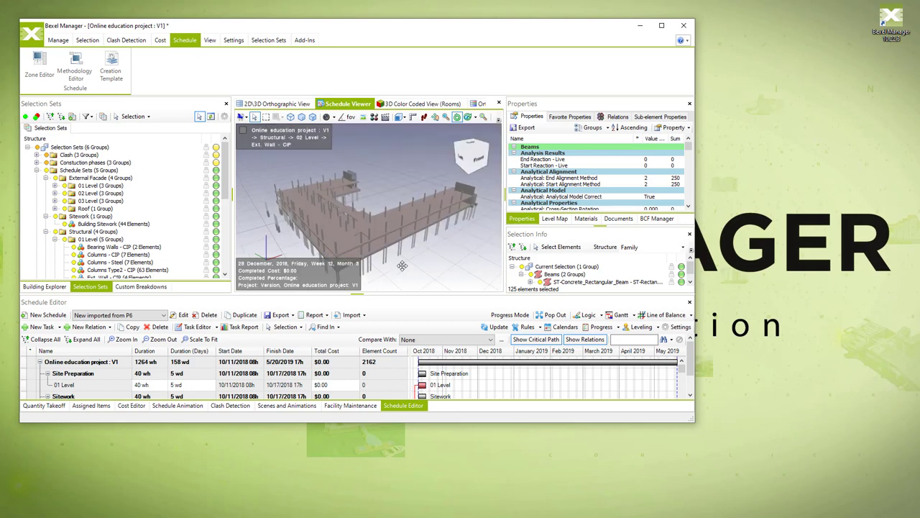
pyautogui.moveTo(410, 266); pyautogui.dragTo(417, 268)
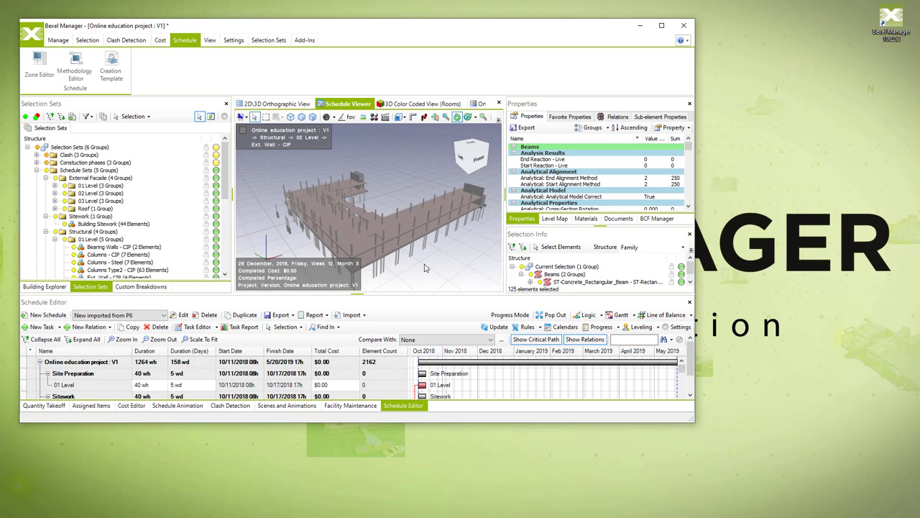
pyautogui.moveTo(422, 270); pyautogui.dragTo(419, 266)
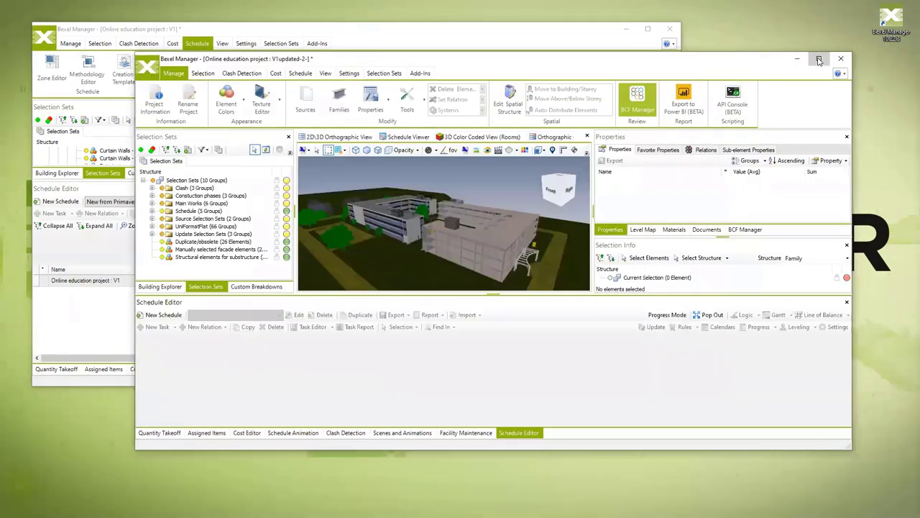
# Maximize the updated project window and create a new schedule named 'New From MS Project'.
pyautogui.click(819, 59)
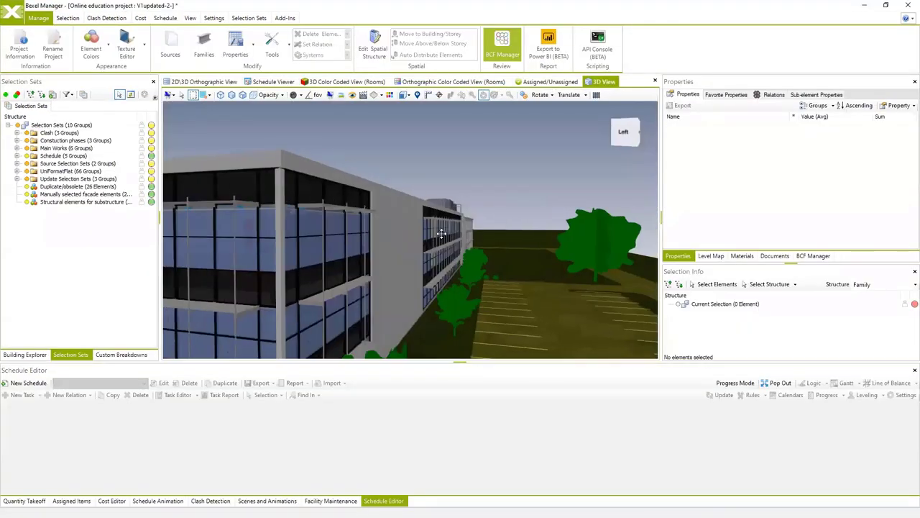
pyautogui.moveTo(442, 233); pyautogui.dragTo(480, 231)
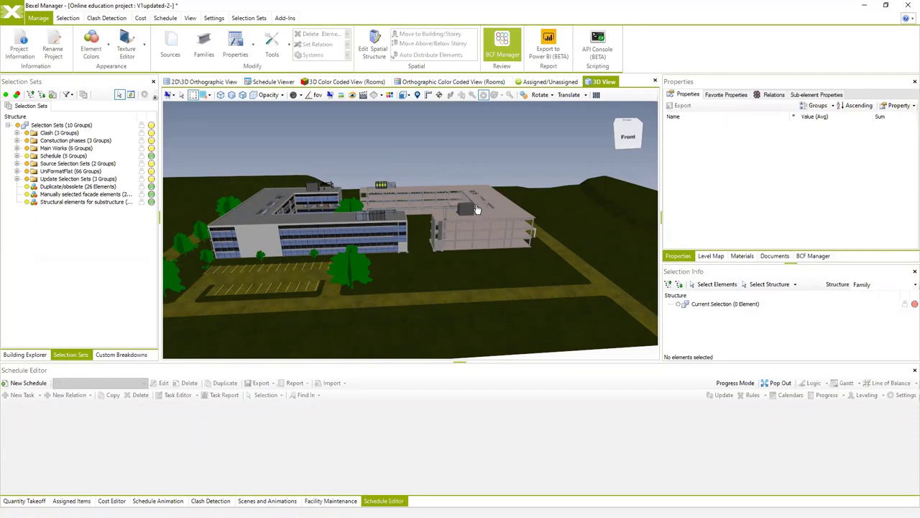
pyautogui.click(28, 382)
pyautogui.write('New')
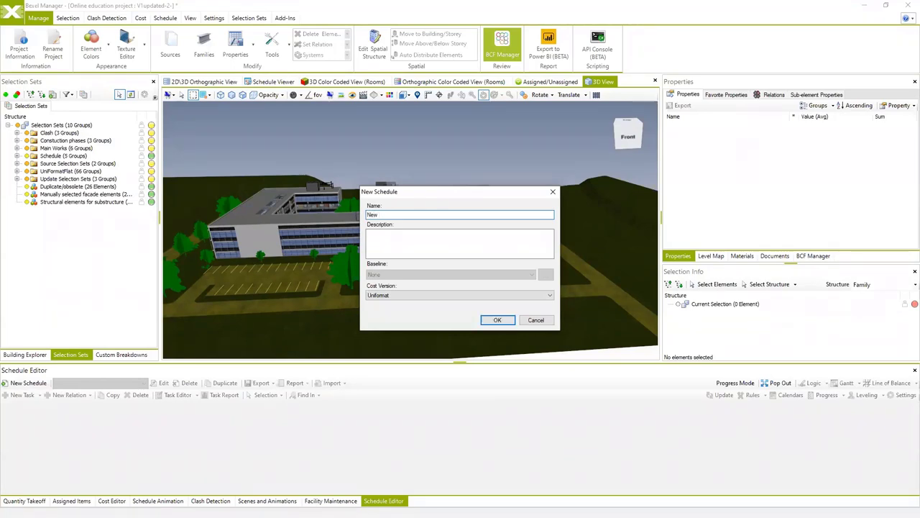
pyautogui.write(' From MS Project')
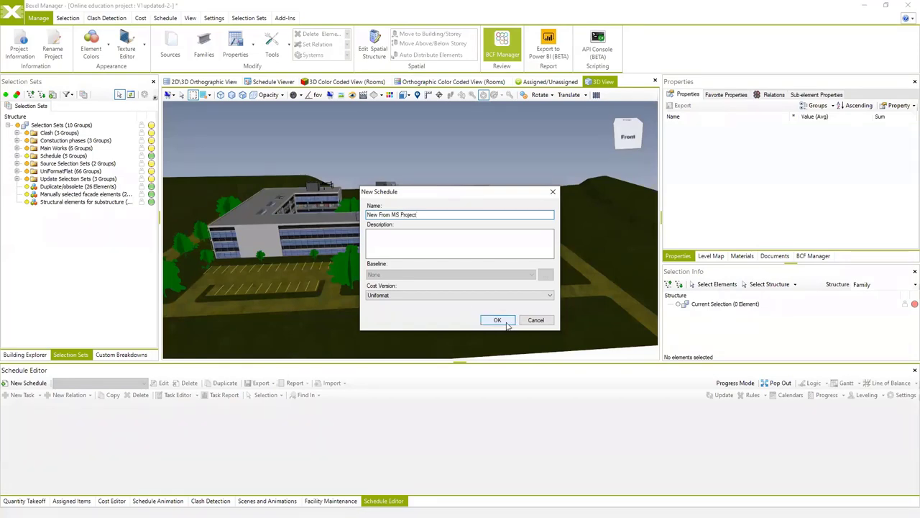
pyautogui.click(497, 320)
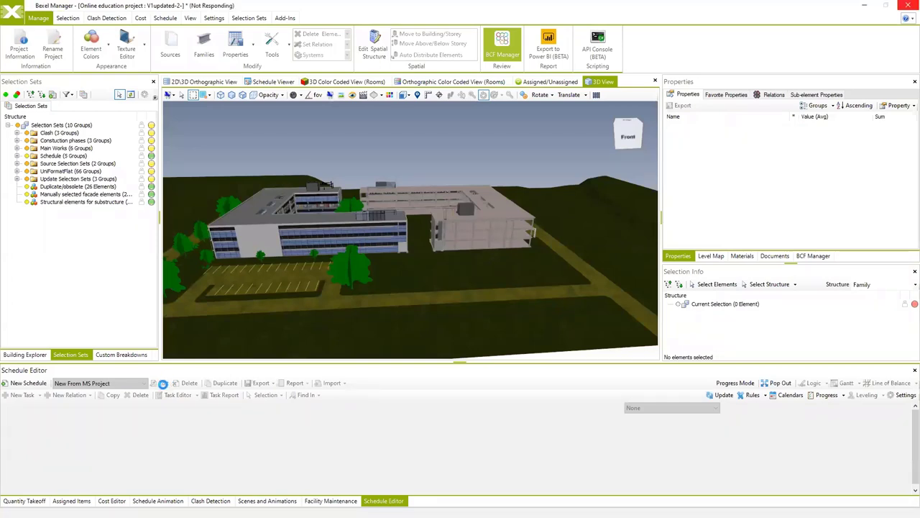
# Change the new schedule's Cost Version to None, then begin an Import from MS Project.
pyautogui.click(164, 383)
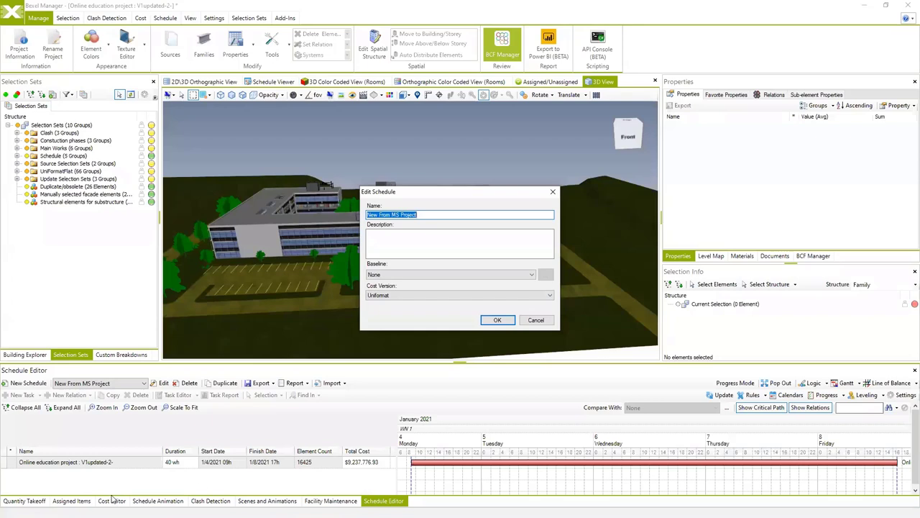
pyautogui.click(552, 293)
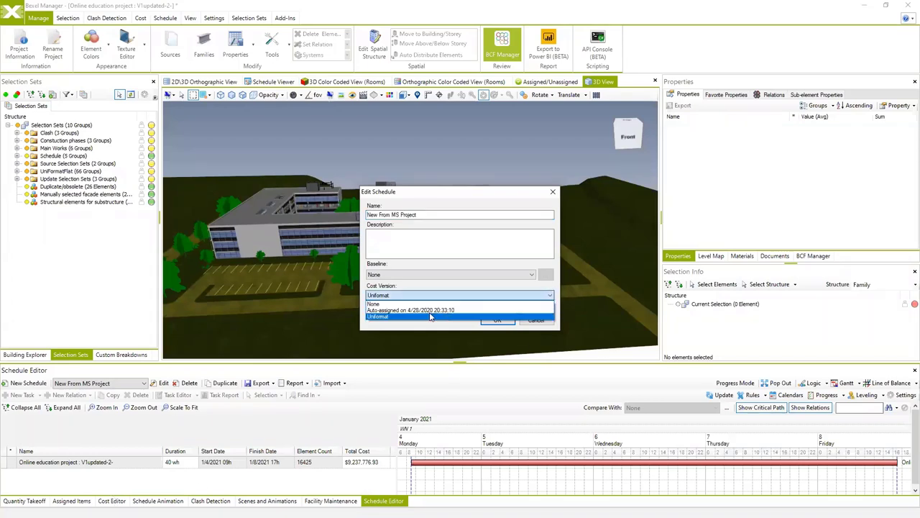
pyautogui.click(383, 305)
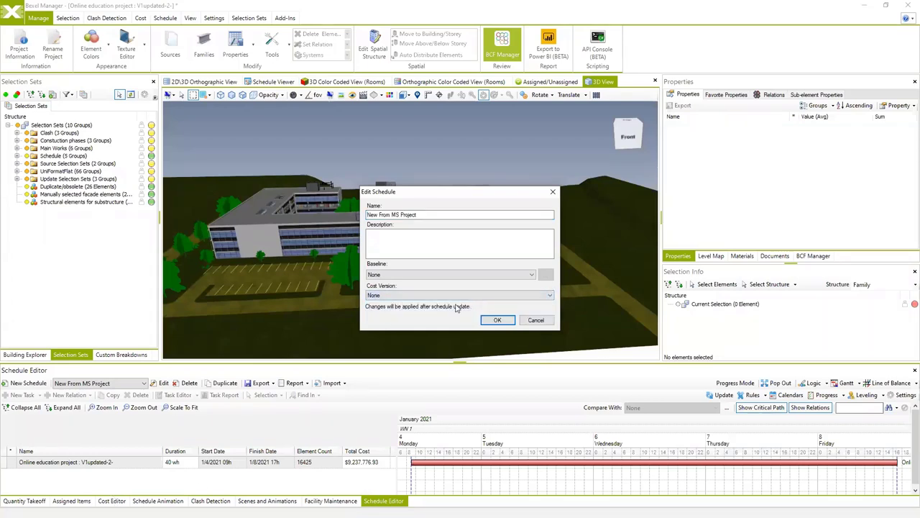
pyautogui.click(496, 320)
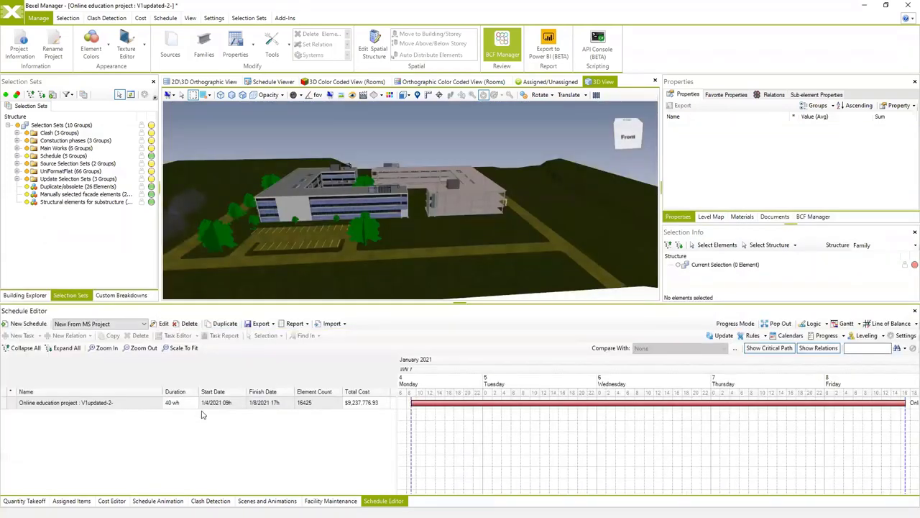
pyautogui.click(345, 324)
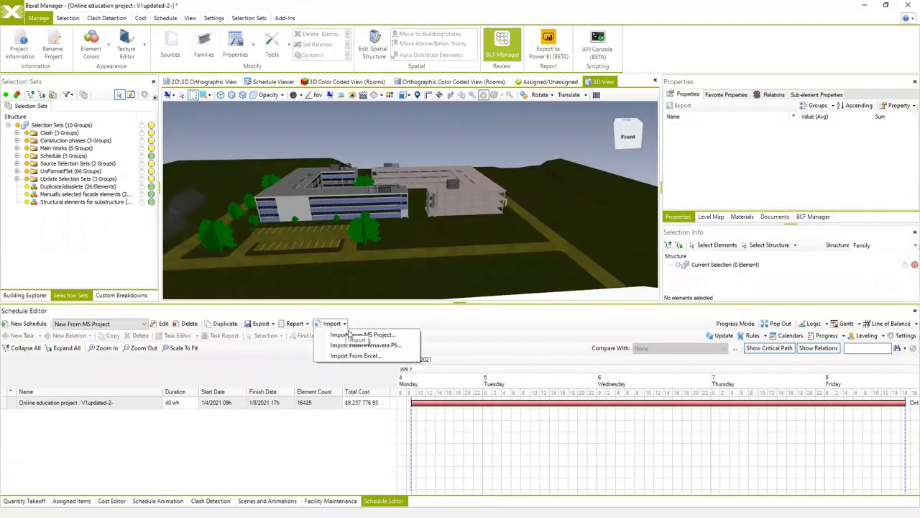
pyautogui.click(352, 334)
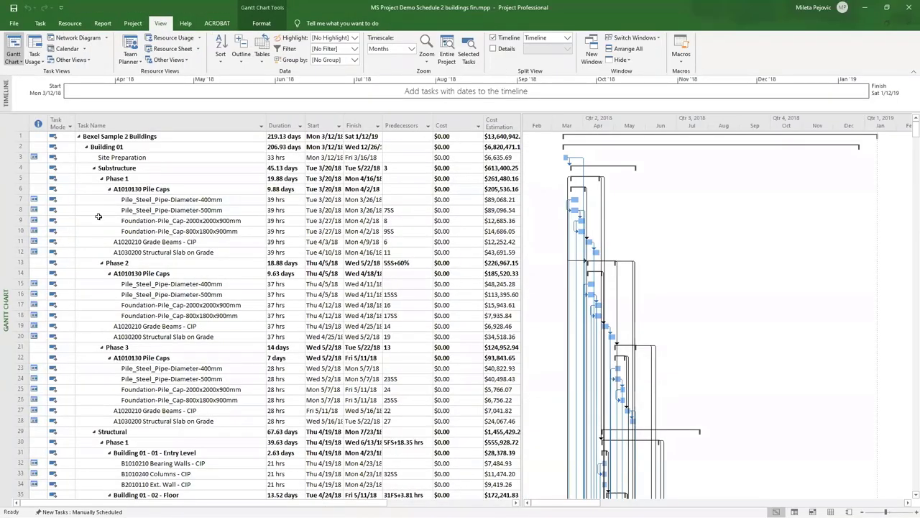
# In MS Project, collapse the Building 01 and Building 02 subtasks, then re-expand Building 01.
pyautogui.click(86, 147)
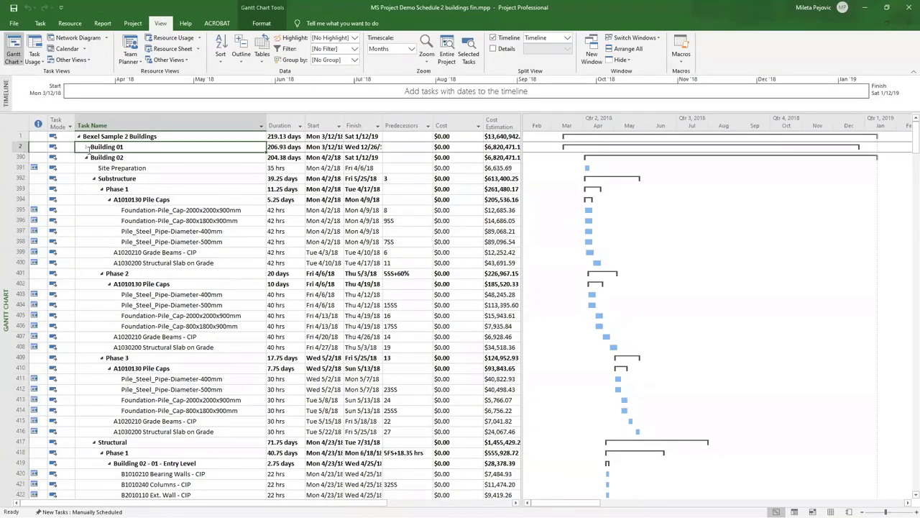
pyautogui.click(87, 157)
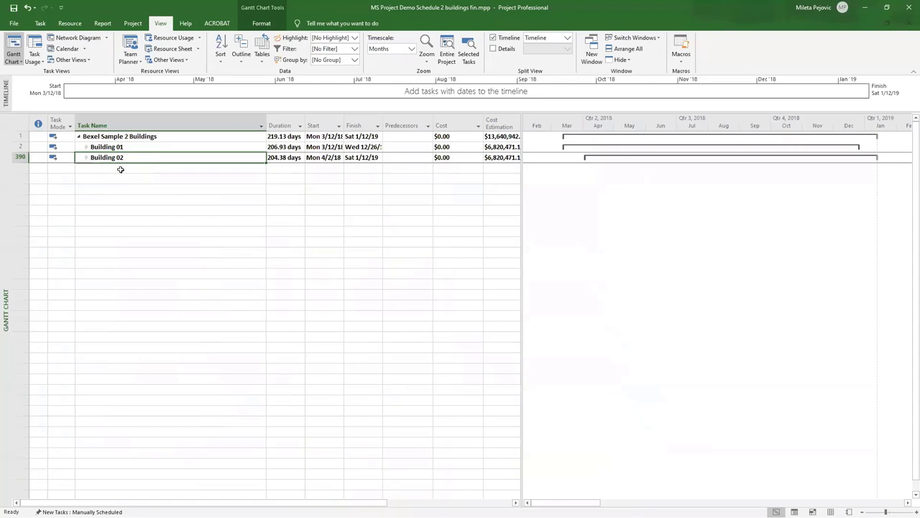
pyautogui.click(86, 147)
pyautogui.click(89, 148)
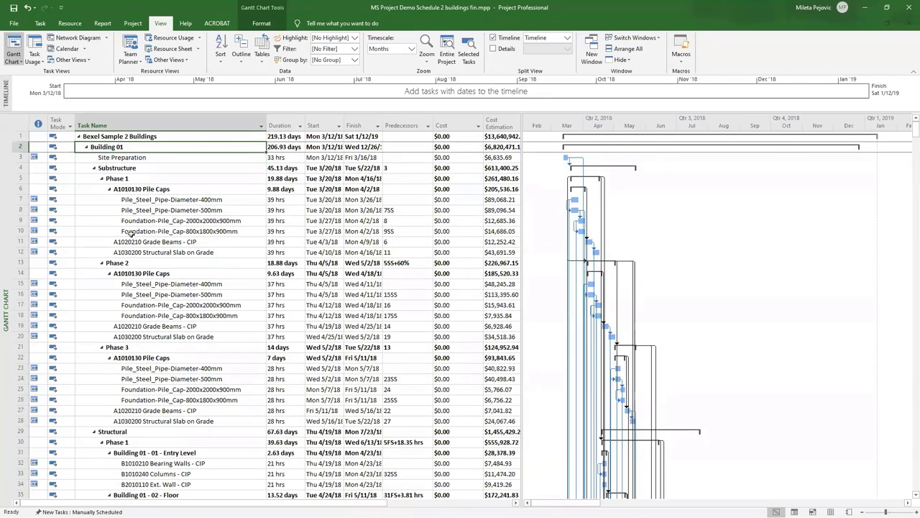
# Scroll through the two-building Gantt task table in MS Project.
pyautogui.scroll(-4, 132, 234)
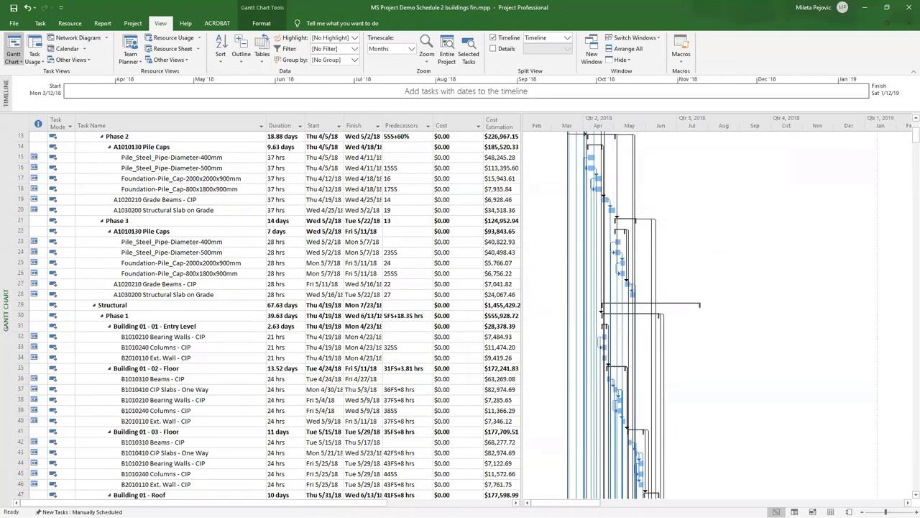
pyautogui.moveTo(914, 138); pyautogui.dragTo(914, 483)
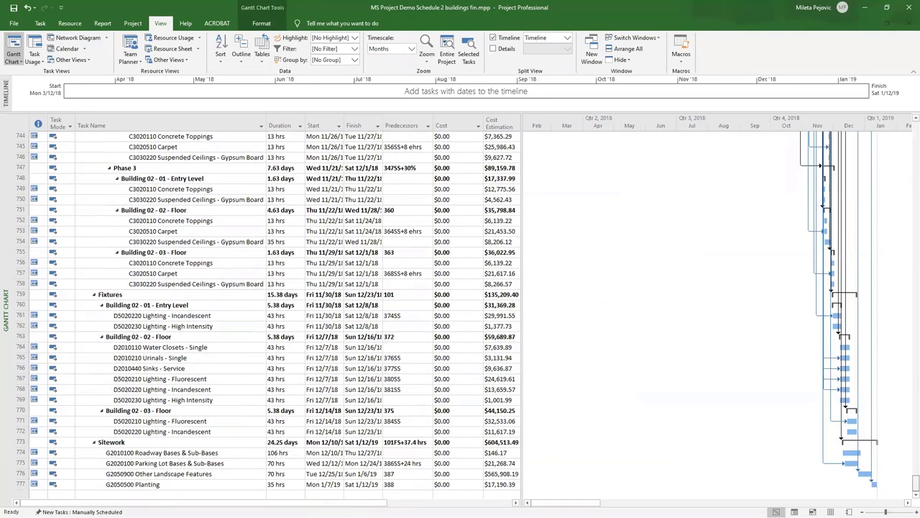
pyautogui.scroll(8, 246, 353)
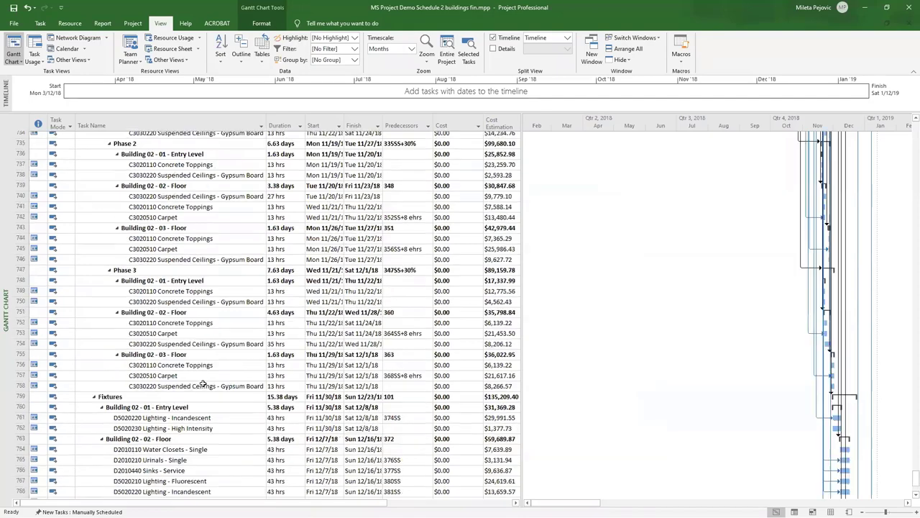
pyautogui.scroll(10, 247, 353)
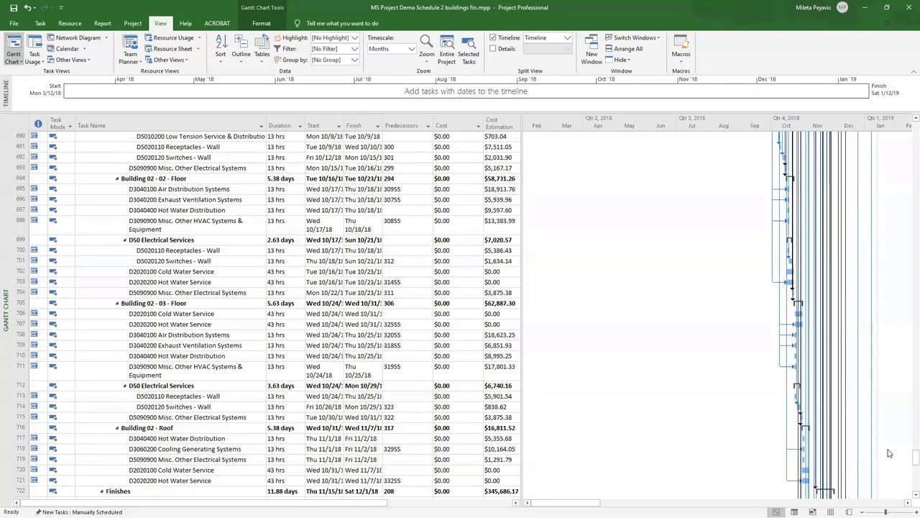
pyautogui.moveTo(906, 463); pyautogui.dragTo(905, 135)
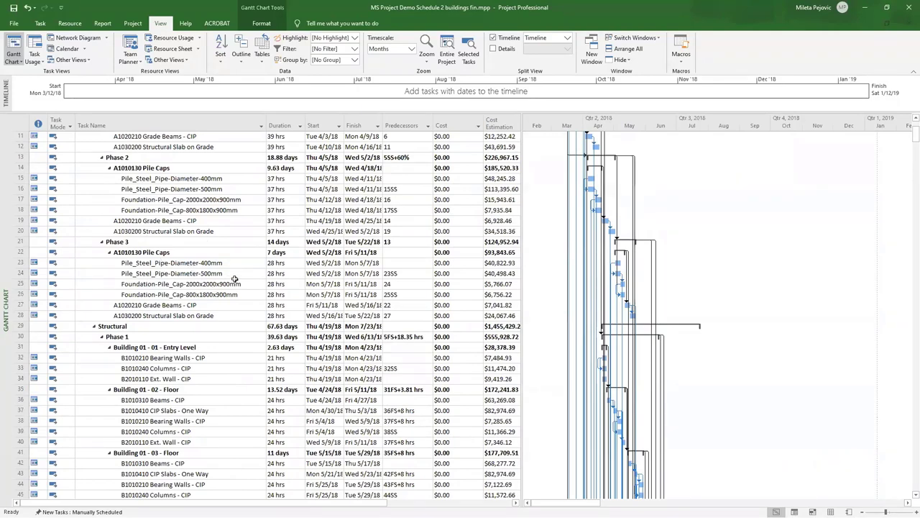
pyautogui.scroll(-10, 125, 326)
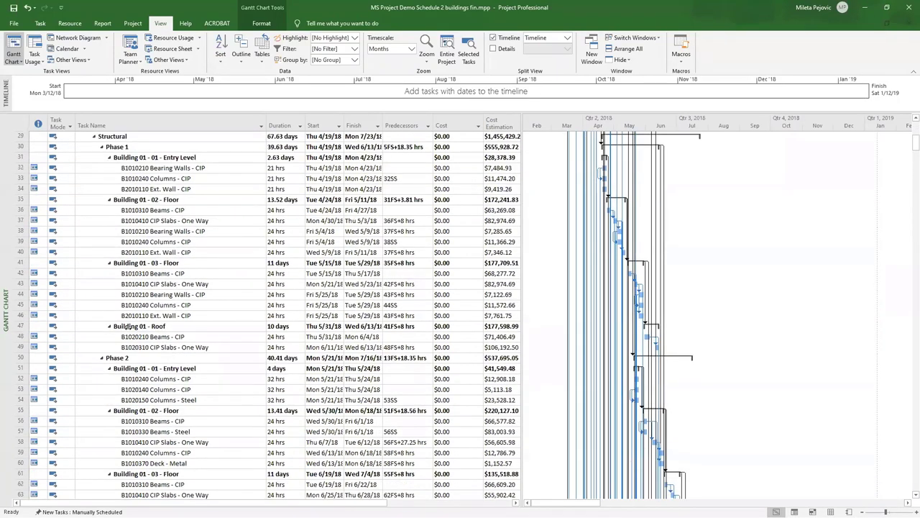
pyautogui.scroll(-10, 124, 327)
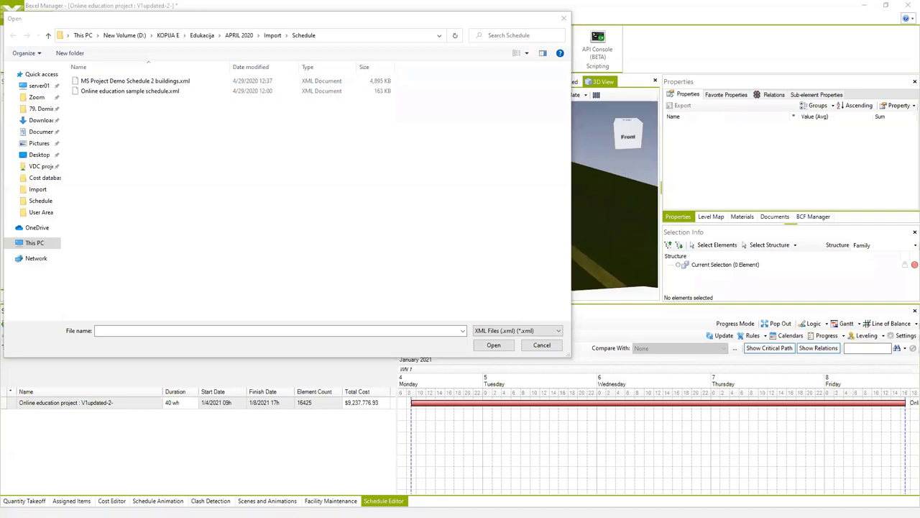
# Open MS Project Demo Schedule 2 buildings.xml from the Import\Schedule folder.
pyautogui.hotkey('alt', 'Tab')
pyautogui.scroll(15, 807, 199)
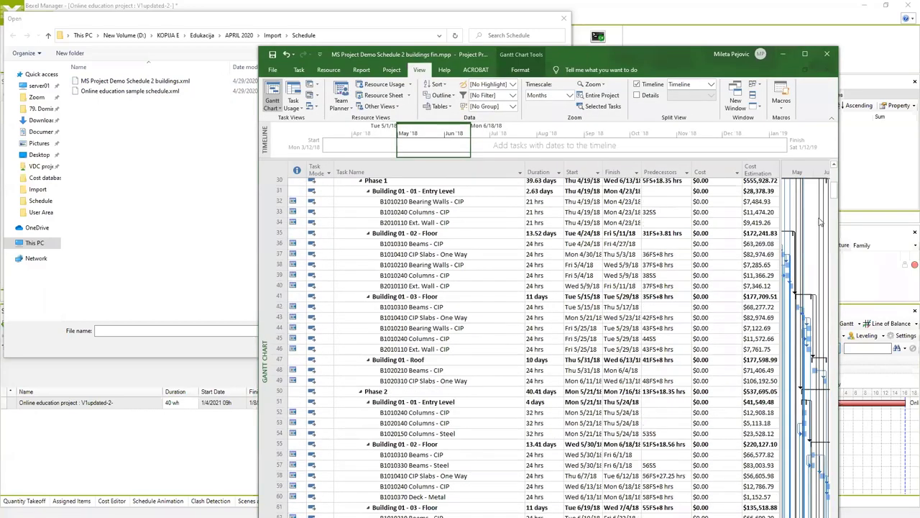
pyautogui.scroll(1, 808, 199)
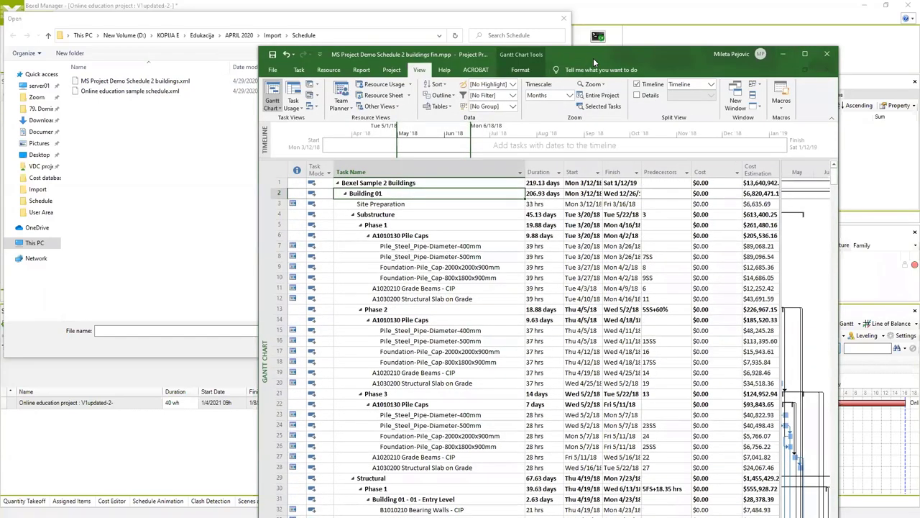
pyautogui.hotkey('alt', 'Tab')
pyautogui.click(190, 82)
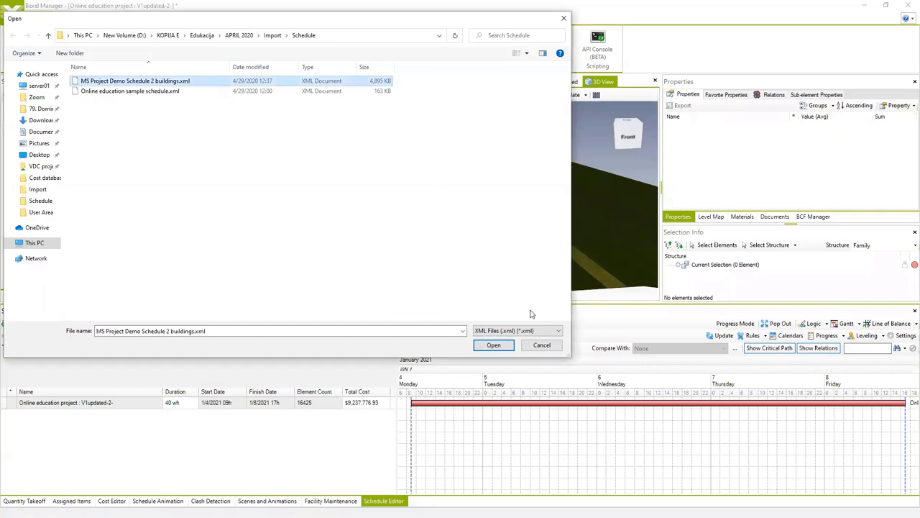
pyautogui.click(494, 345)
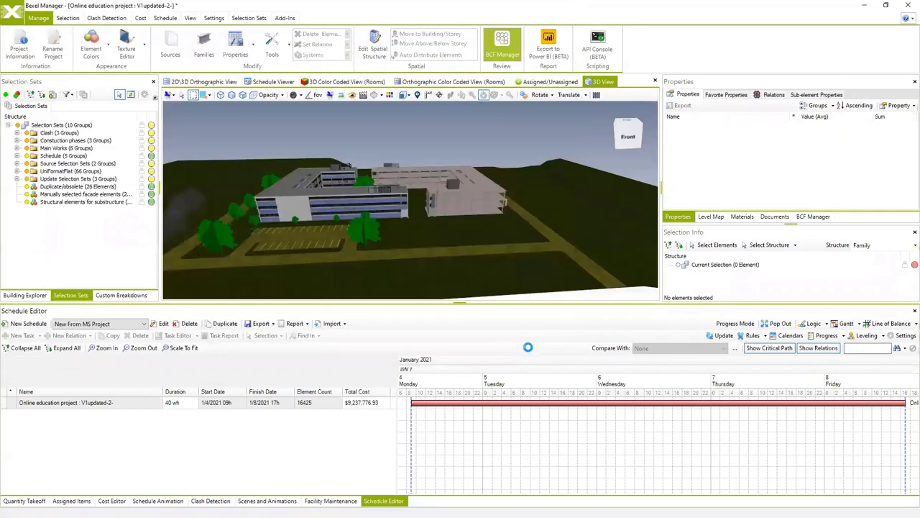
# Uncheck the file root, expand it to Building 01 and 02, and finish the import.
pyautogui.click(413, 204)
pyautogui.click(414, 212)
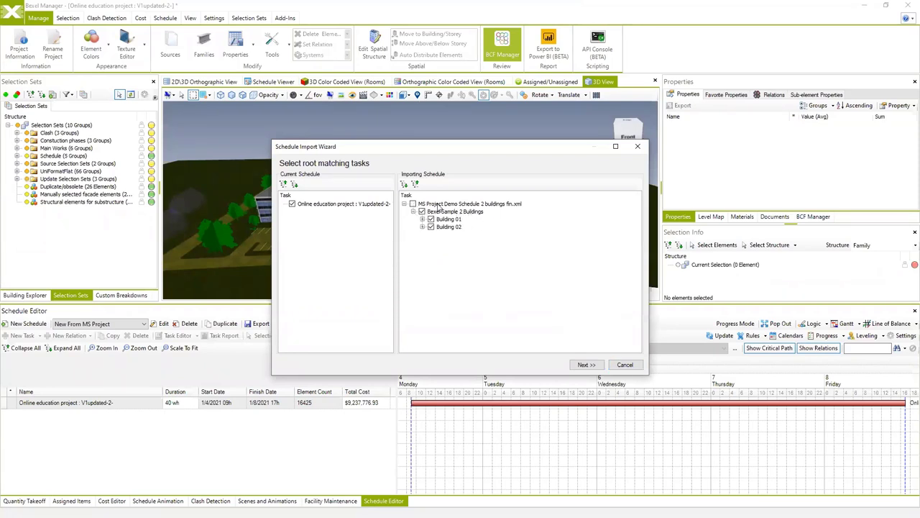
pyautogui.click(585, 364)
pyautogui.click(295, 344)
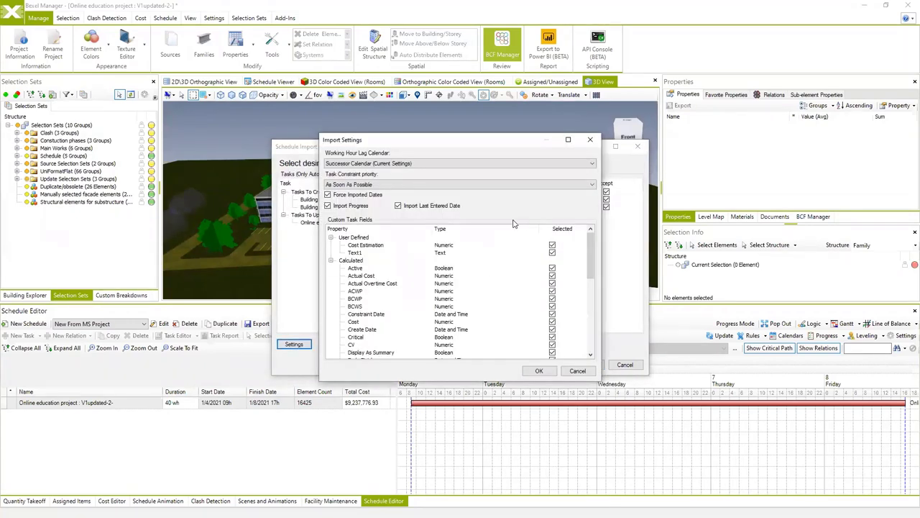
pyautogui.scroll(-5, 489, 288)
pyautogui.click(534, 366)
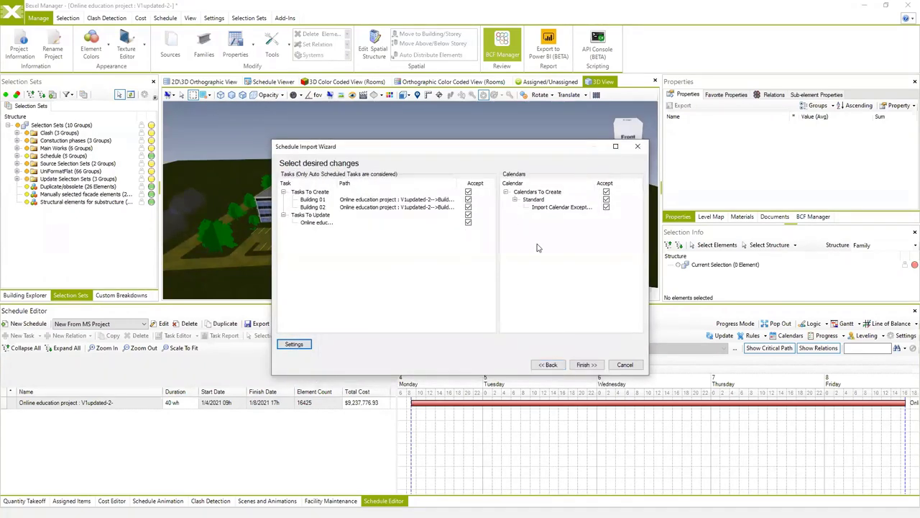
pyautogui.click(578, 365)
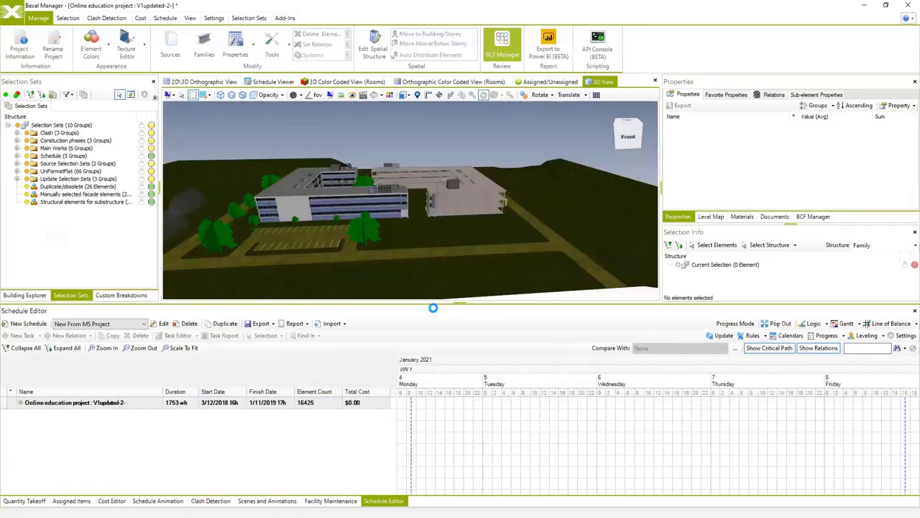
pyautogui.click(507, 297)
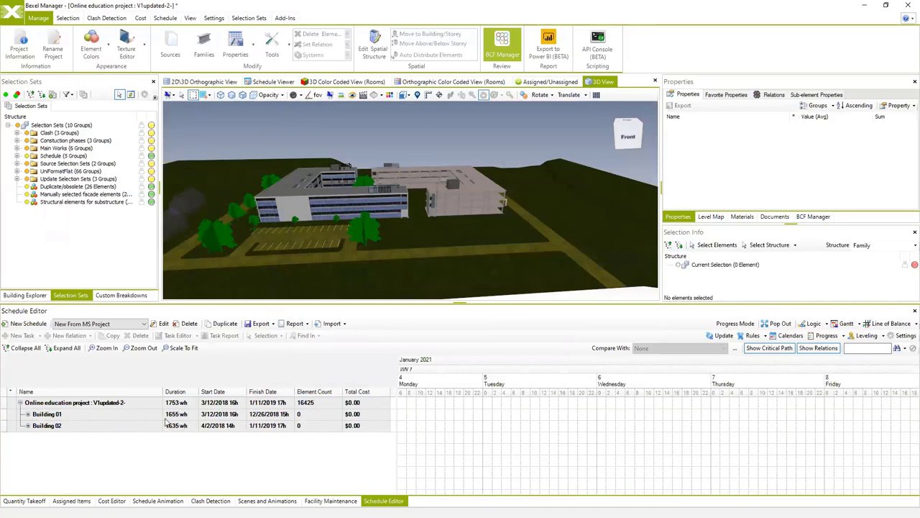
# Narrow the Total Cost column and widen the task table beside the Gantt chart.
pyautogui.moveTo(390, 390); pyautogui.dragTo(382, 390)
pyautogui.rightClick(390, 396)
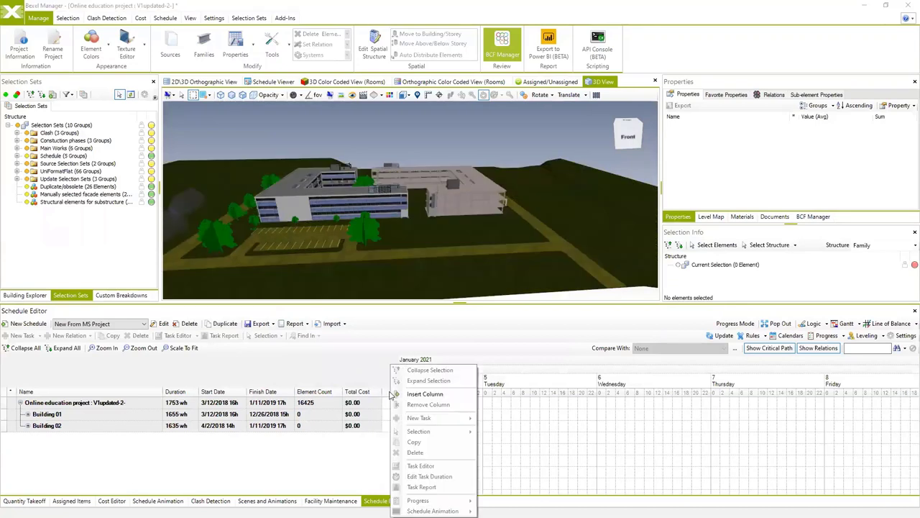
pyautogui.press('Escape')
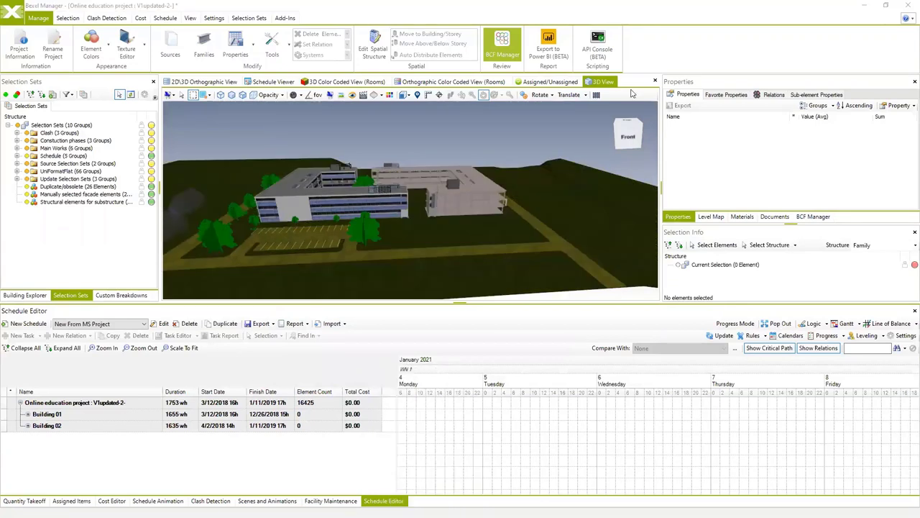
pyautogui.hotkey('alt', 'Tab')
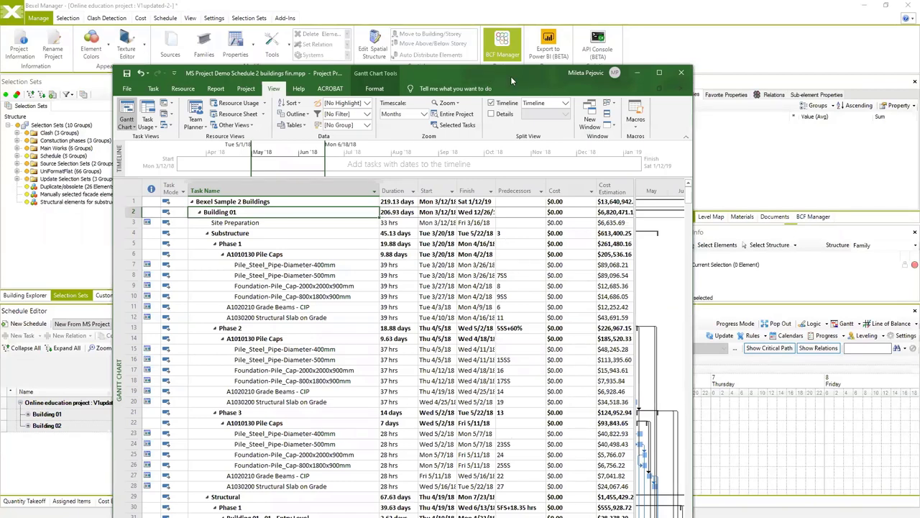
pyautogui.hotkey('alt', 'Tab')
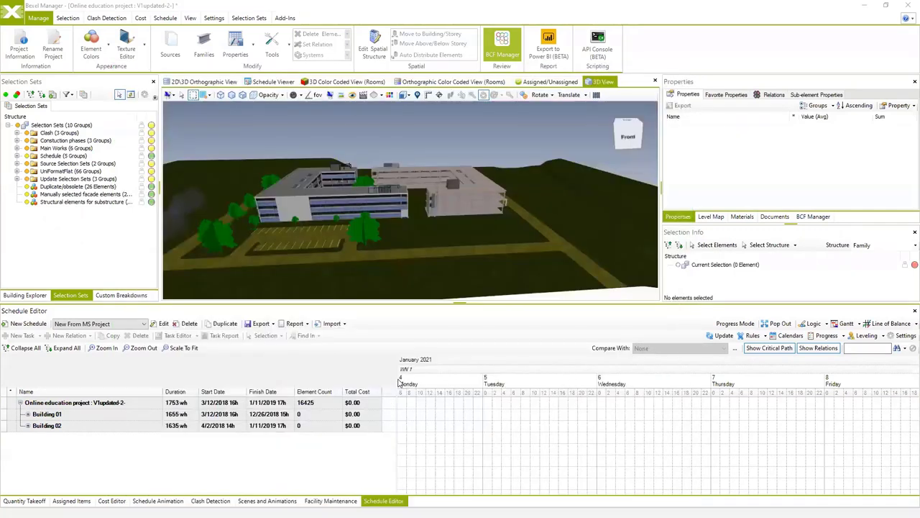
pyautogui.moveTo(398, 384); pyautogui.dragTo(456, 388)
# Insert a Cost Estimation column into the schedule table and expand all tasks.
pyautogui.rightClick(394, 391)
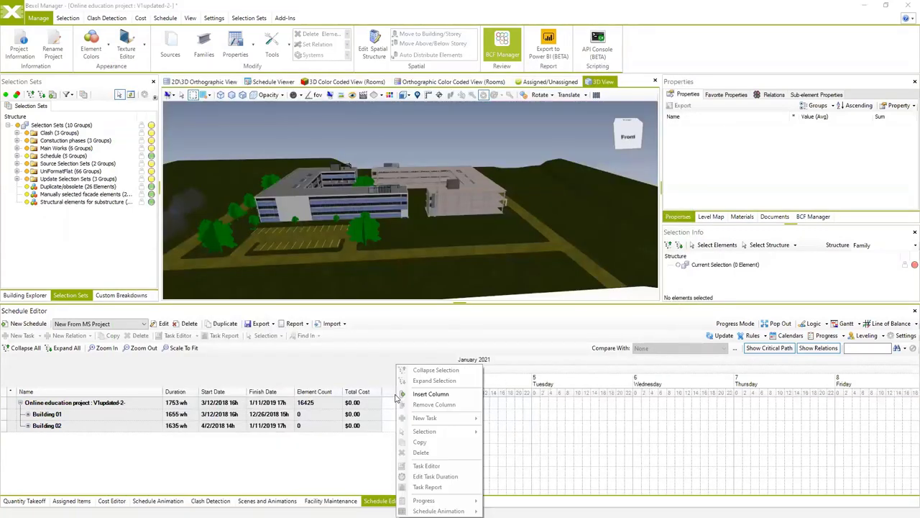
pyautogui.click(419, 399)
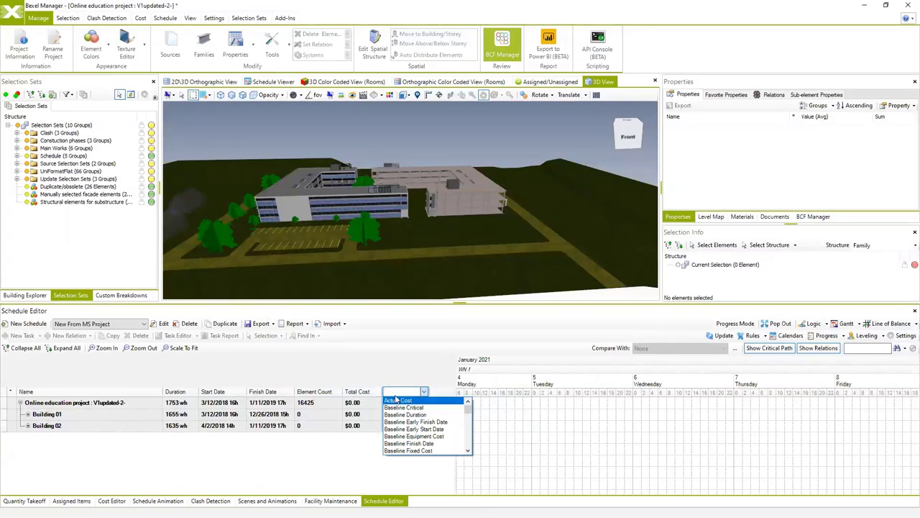
pyautogui.write('cost')
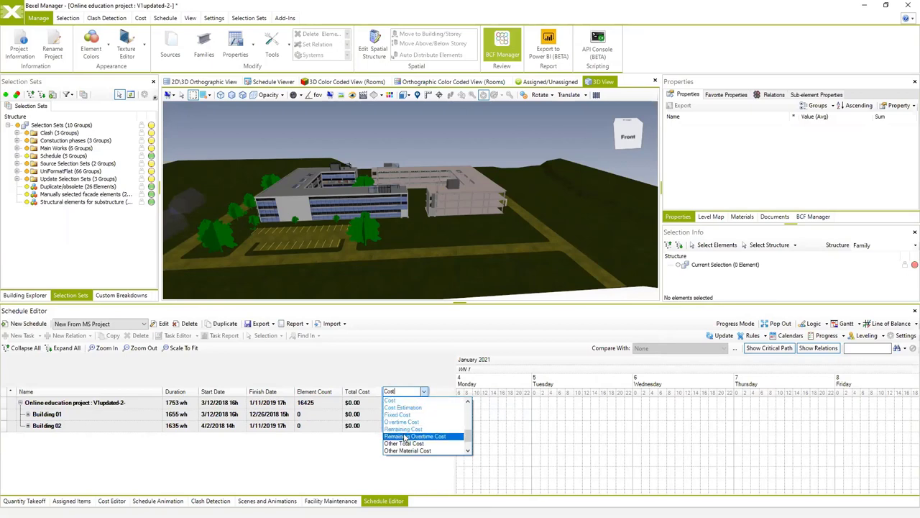
pyautogui.scroll(2, 404, 417)
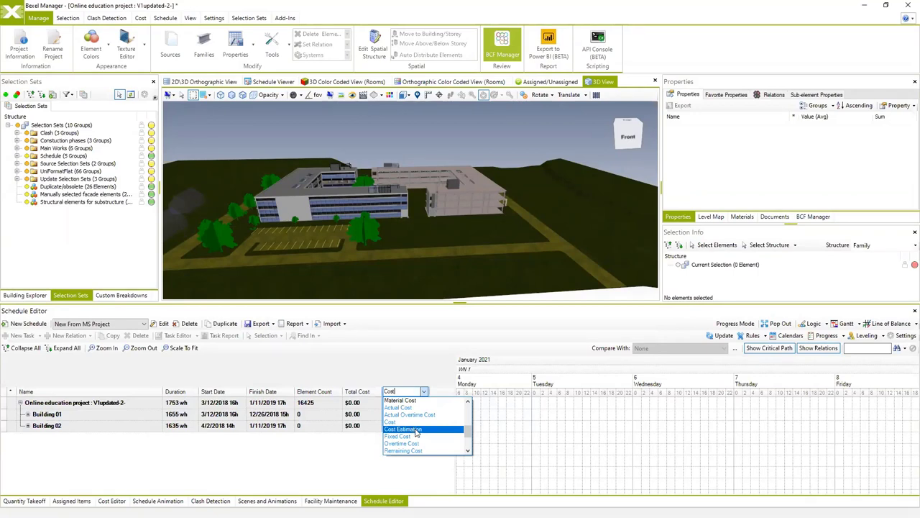
pyautogui.click(415, 430)
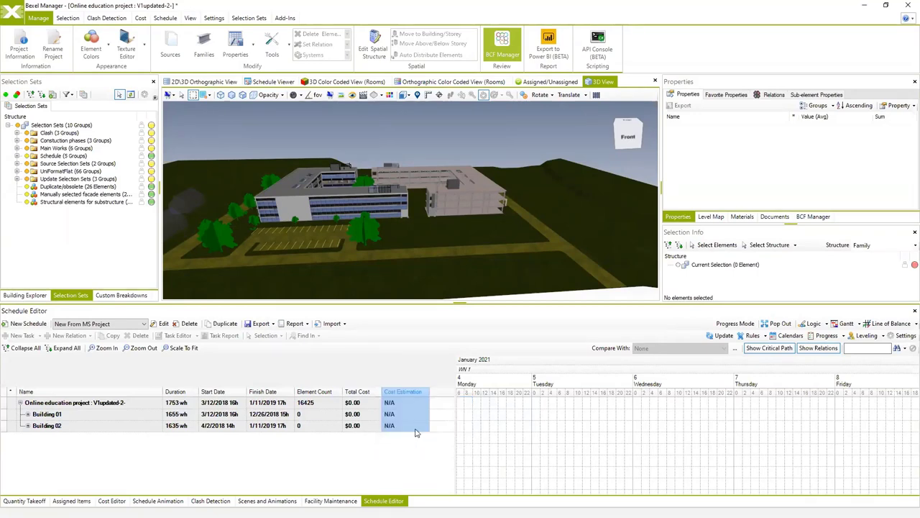
pyautogui.click(64, 347)
pyautogui.scroll(-3, 393, 454)
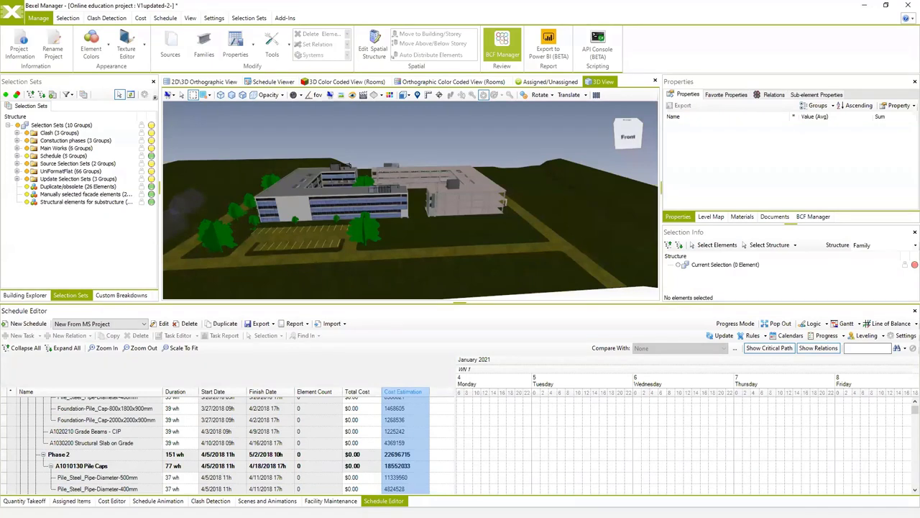
pyautogui.scroll(5, 334, 446)
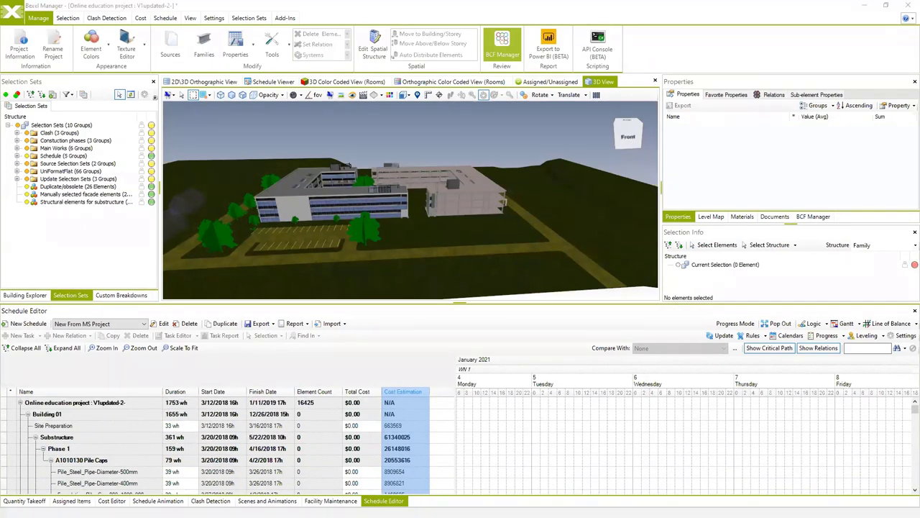
# In MS Project, widen the Finish column so the dates show fully.
pyautogui.hotkey('alt', 'Tab')
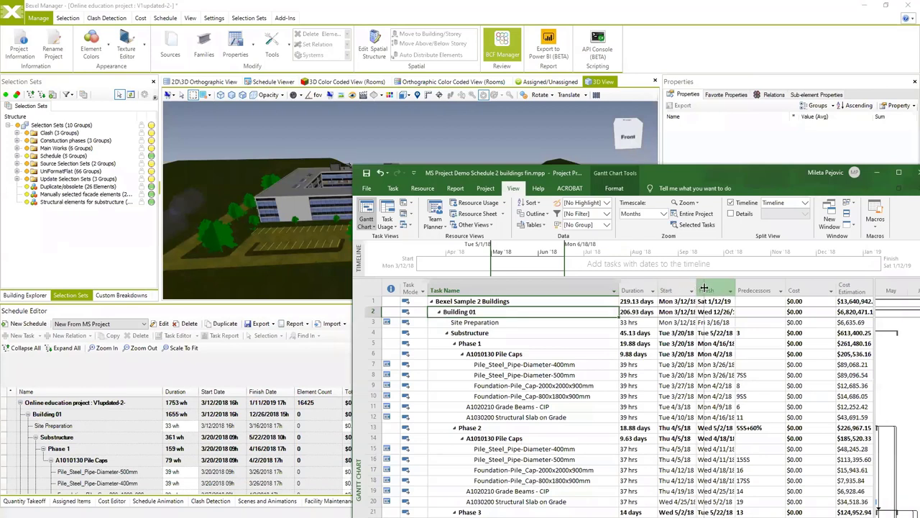
pyautogui.moveTo(735, 289); pyautogui.dragTo(747, 288)
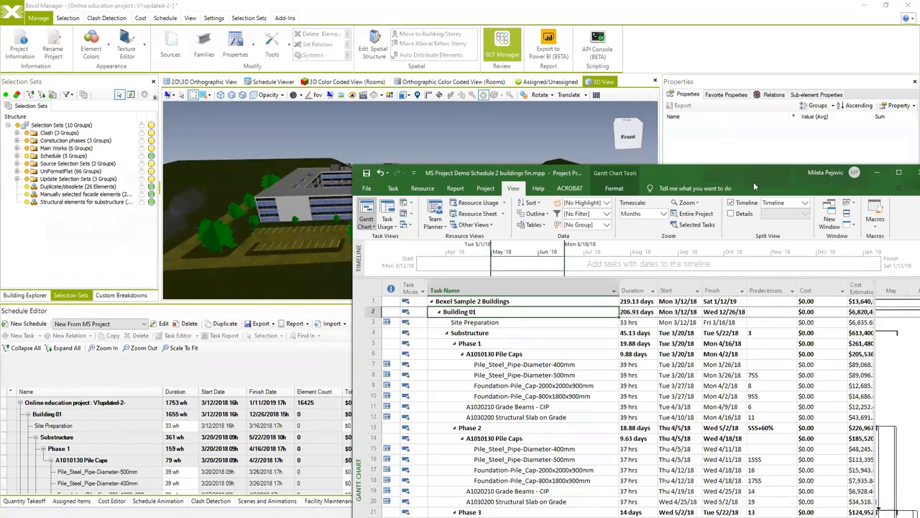
pyautogui.hotkey('alt', 'Tab')
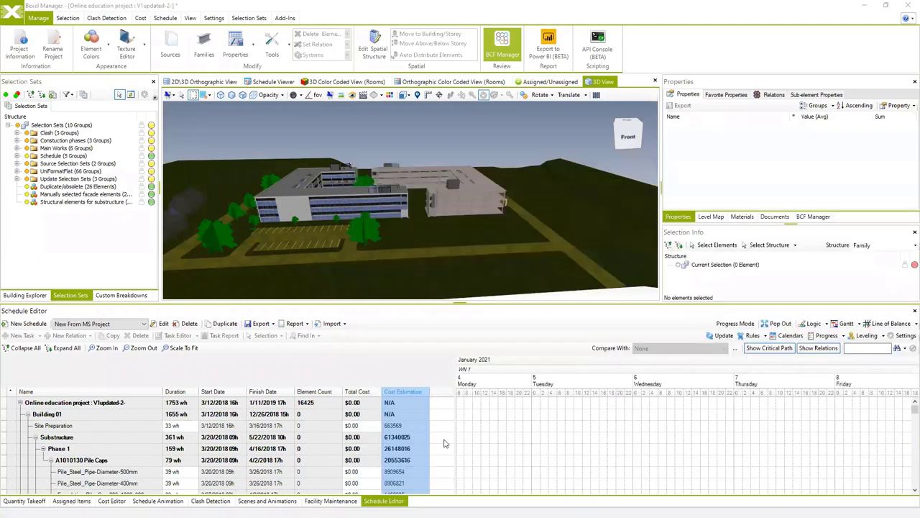
# Enlarge the schedule panel over the 3D view and scale the Gantt timeline to fit.
pyautogui.scroll(-4, 532, 419)
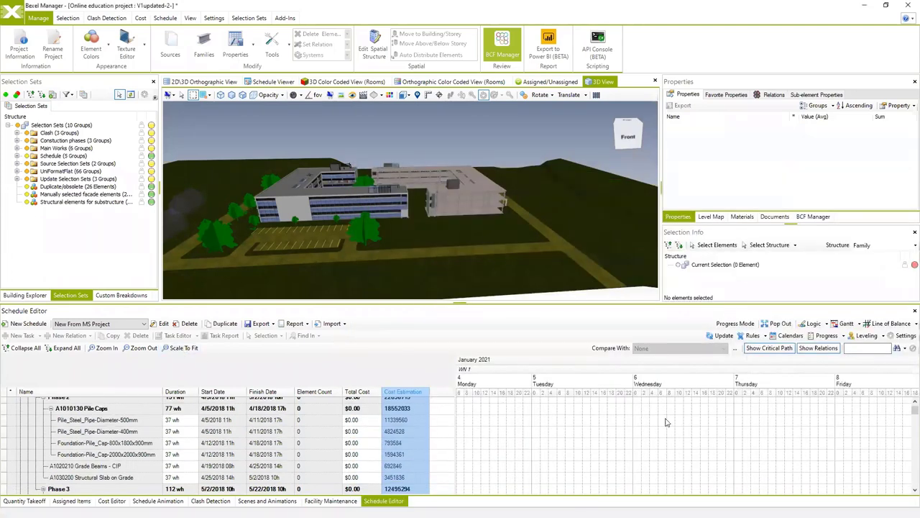
pyautogui.moveTo(582, 302); pyautogui.dragTo(582, 253)
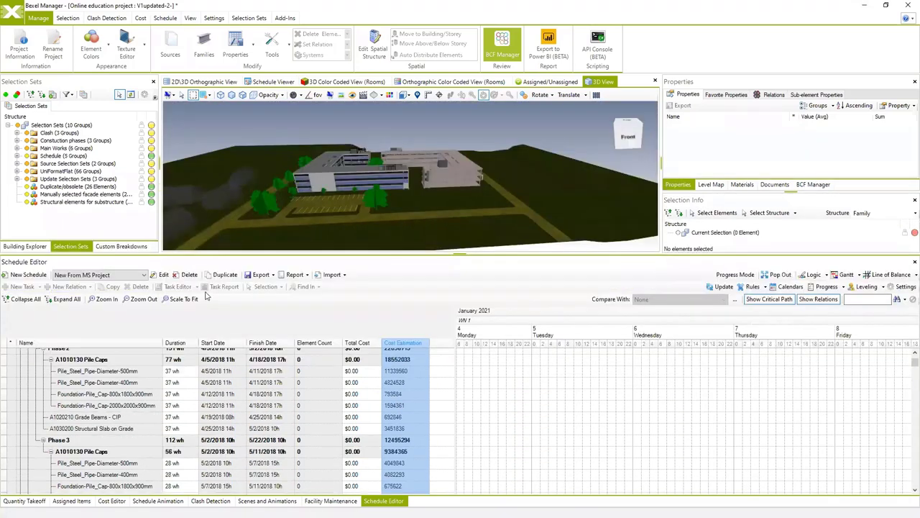
pyautogui.click(184, 298)
pyautogui.scroll(-4, 557, 388)
pyautogui.scroll(-9, 561, 401)
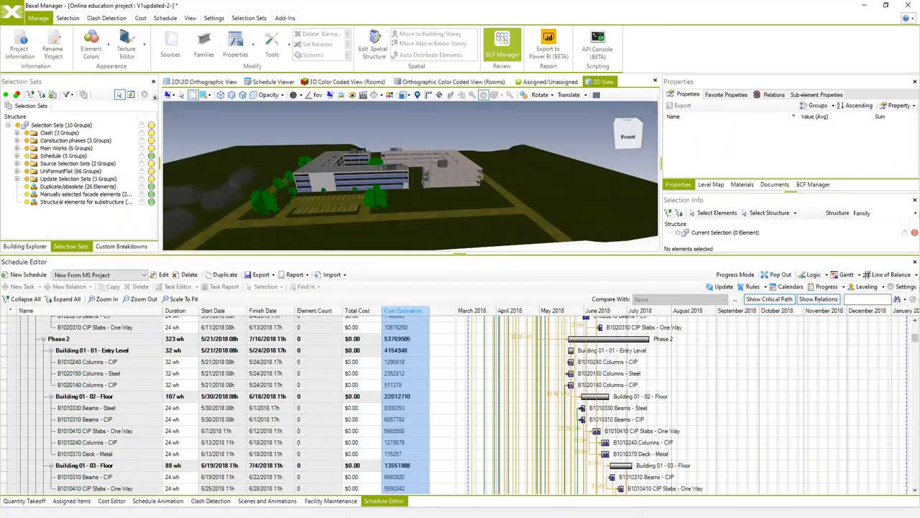
pyautogui.moveTo(915, 340); pyautogui.dragTo(906, 451)
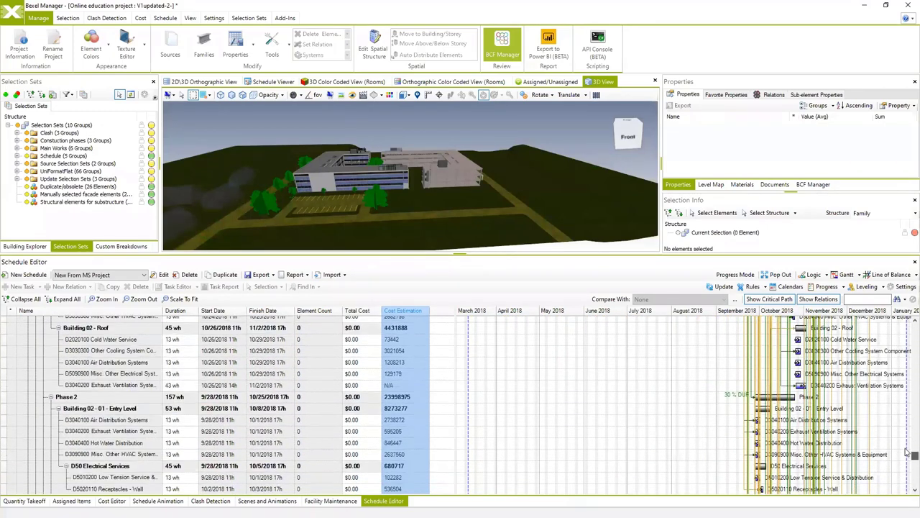
pyautogui.scroll(15, 907, 451)
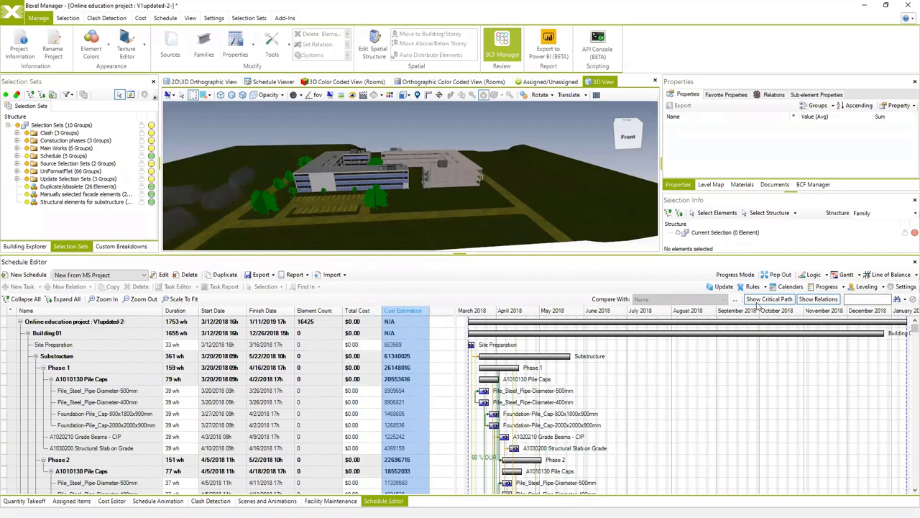
# Switch to the Logic view, expand Building 01's task network, and move Superstructure left.
pyautogui.click(814, 275)
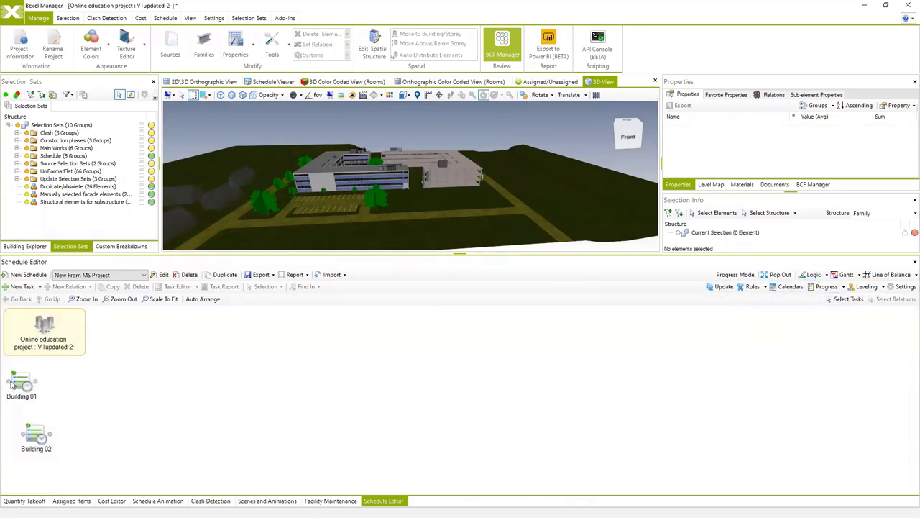
pyautogui.doubleClick(24, 383)
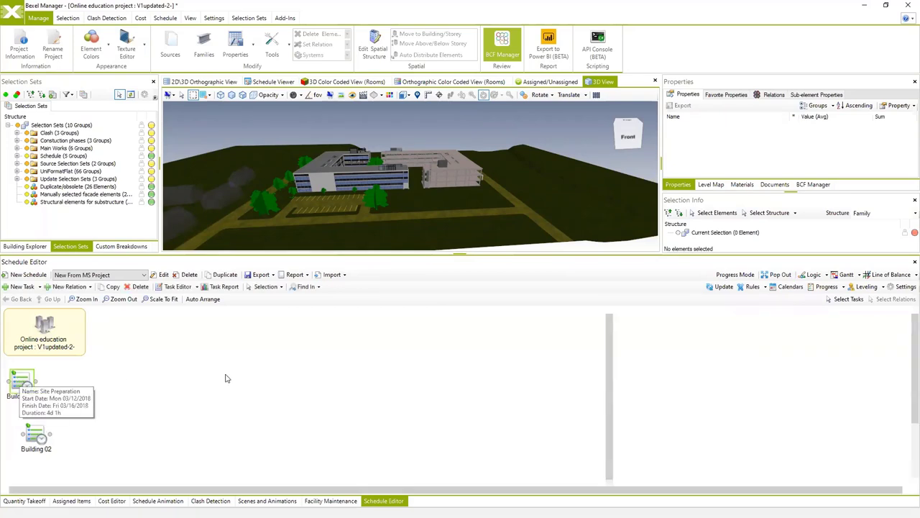
pyautogui.scroll(-1, 214, 403)
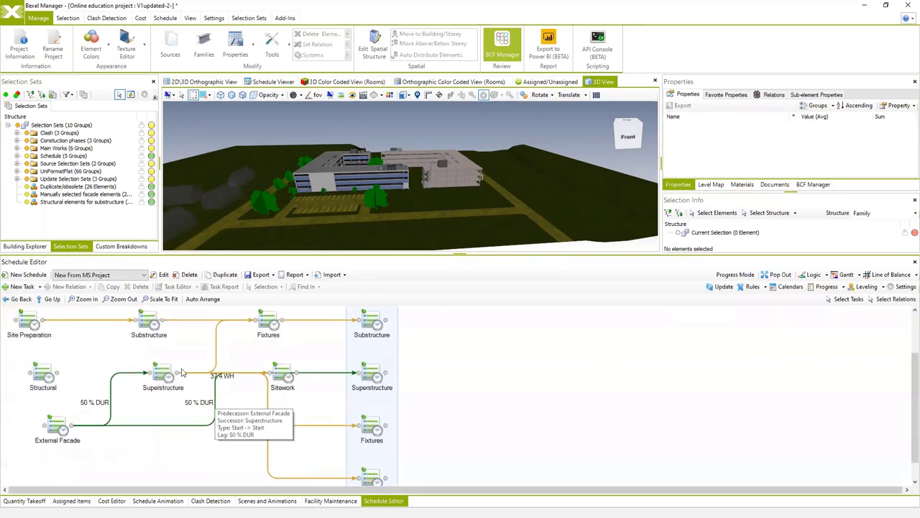
pyautogui.moveTo(165, 374); pyautogui.dragTo(103, 376)
pyautogui.click(103, 376)
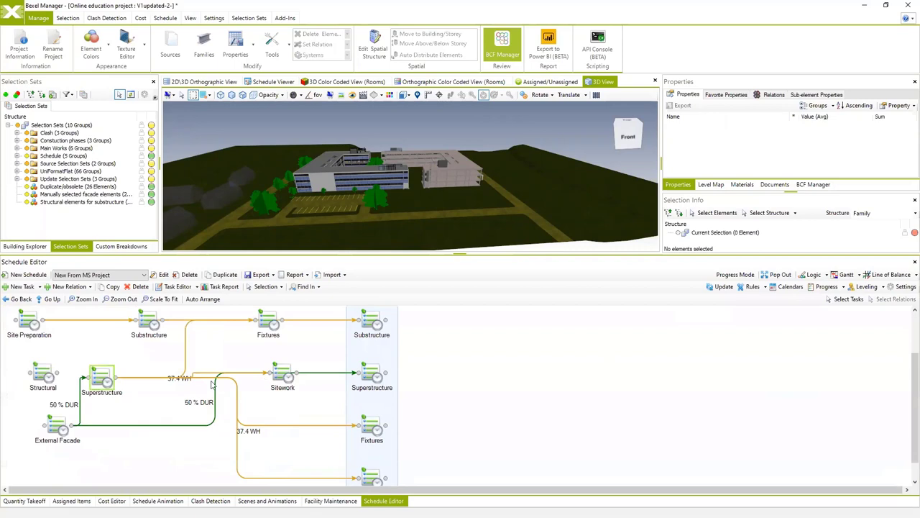
pyautogui.click(212, 379)
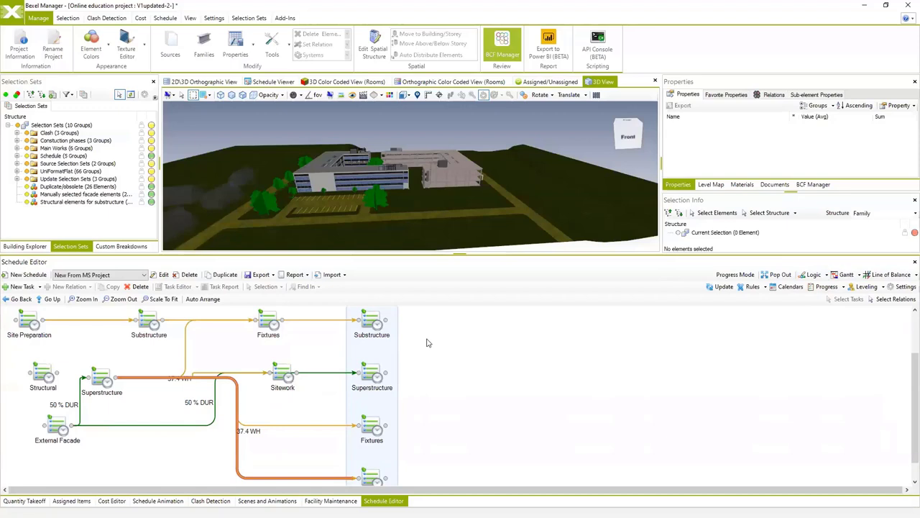
pyautogui.click(891, 275)
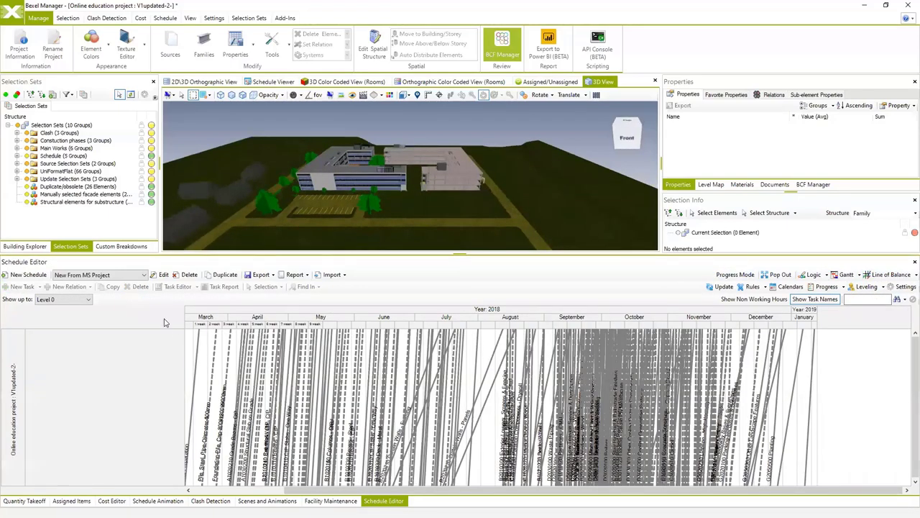
# Keep the Line of Balance chart at Level 0, then go back to the Gantt table.
pyautogui.click(89, 301)
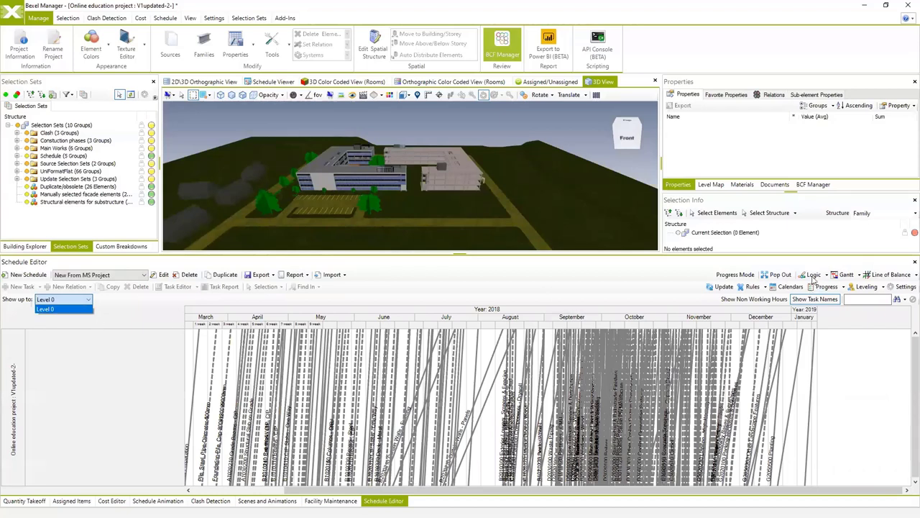
pyautogui.click(846, 278)
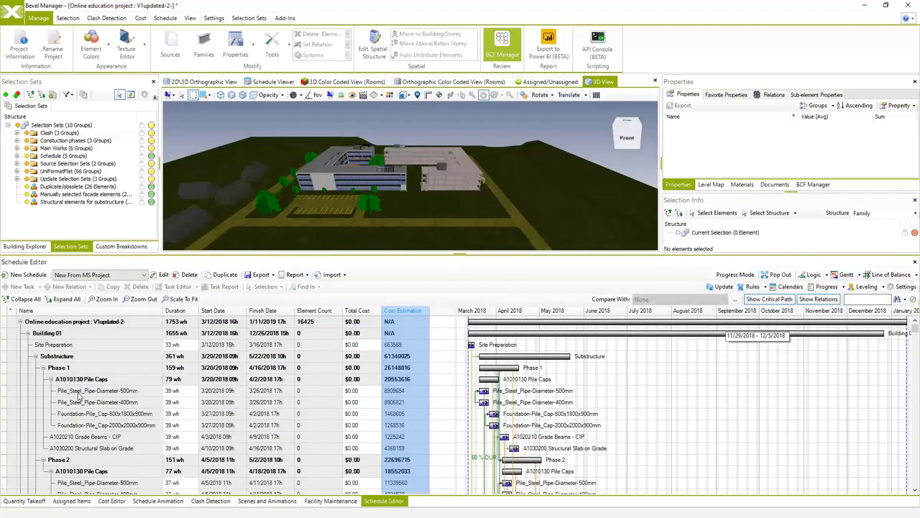
pyautogui.click(81, 404)
# Change Site Preparation's duration to 50 working hours in the Task Editor.
pyautogui.rightClick(92, 407)
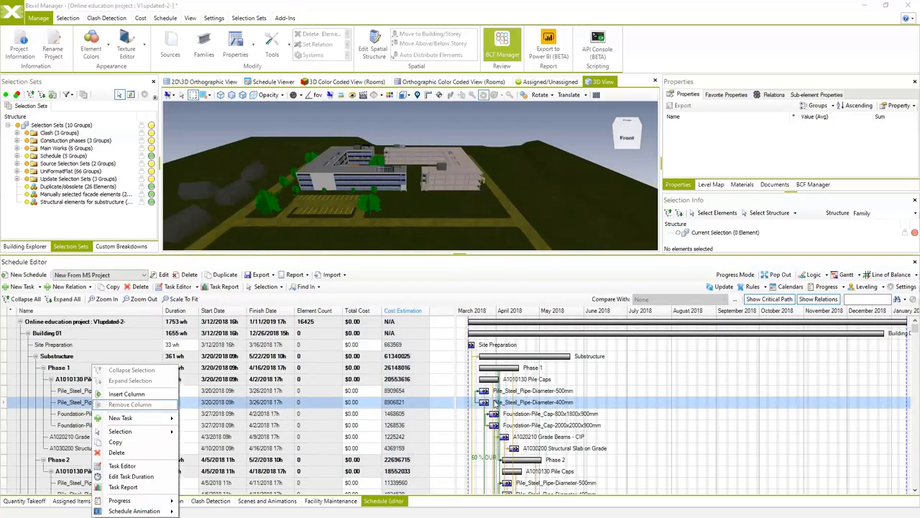
pyautogui.press('Escape')
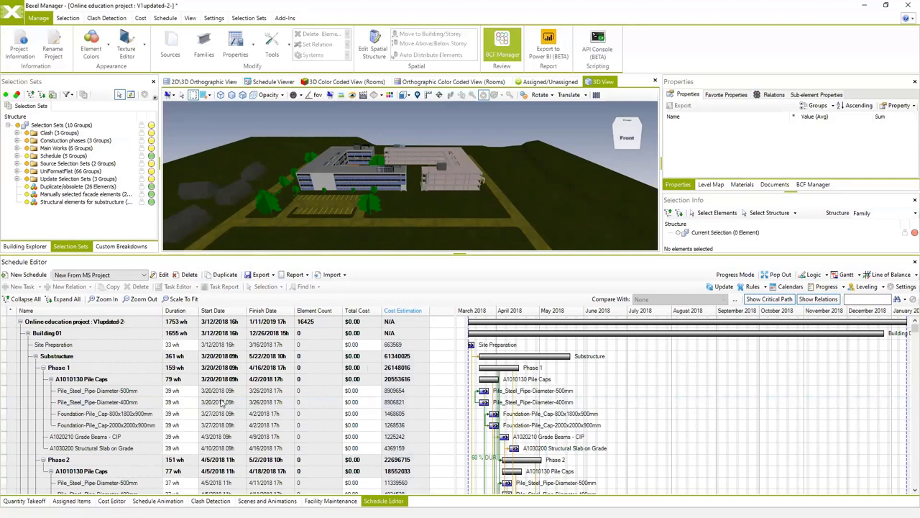
pyautogui.click(61, 346)
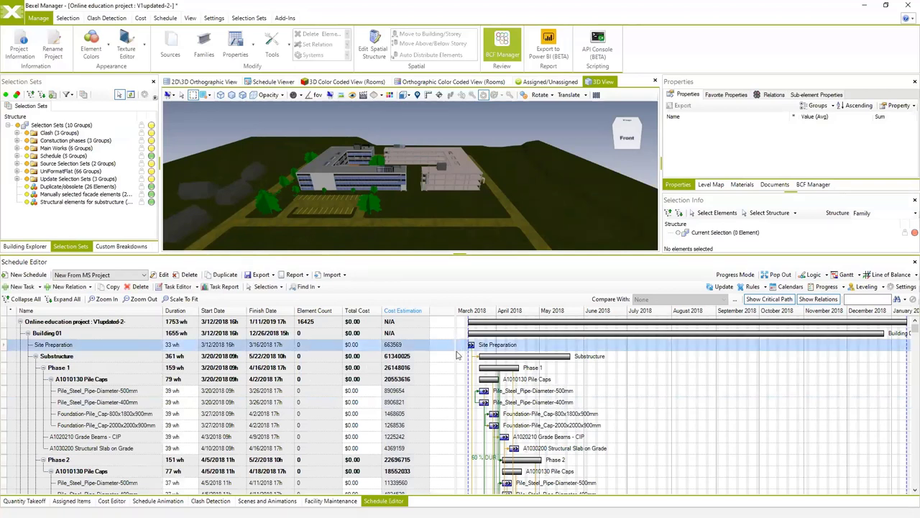
pyautogui.rightClick(76, 348)
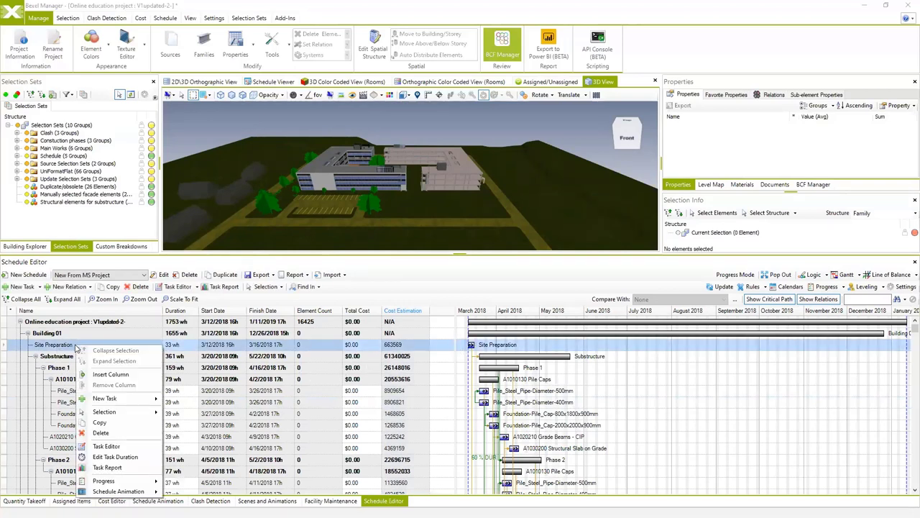
pyautogui.click(121, 445)
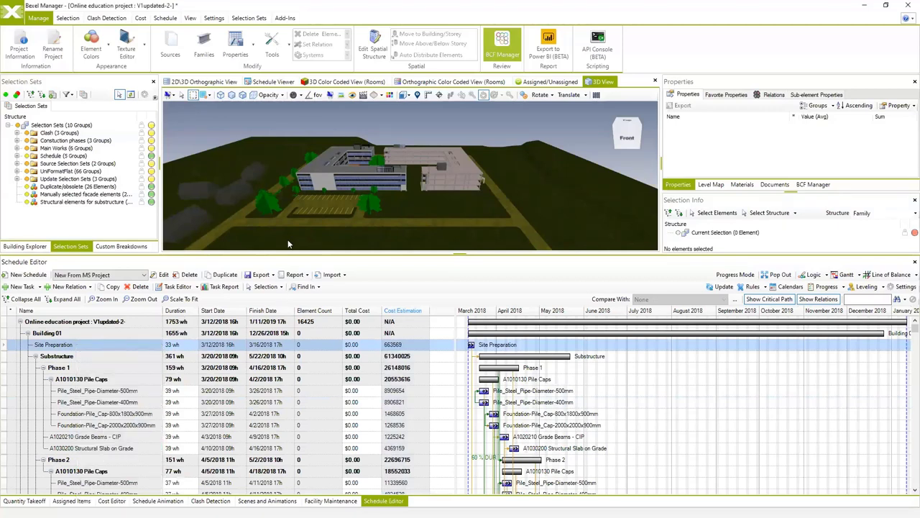
pyautogui.click(223, 160)
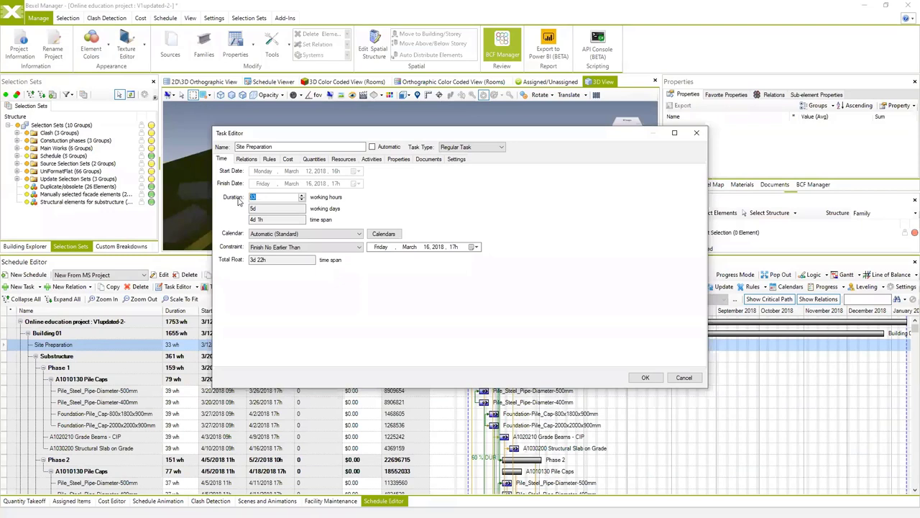
pyautogui.click(281, 207)
pyautogui.click(645, 377)
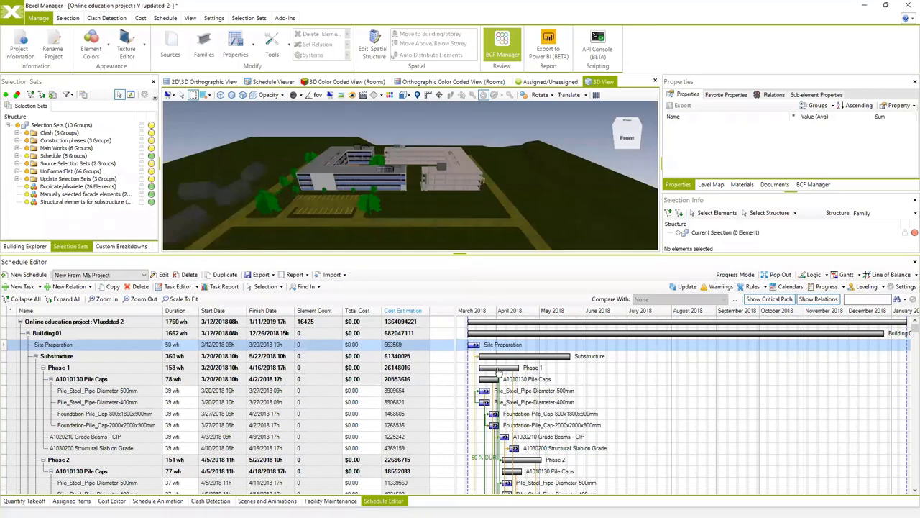
# Stretch the 400mm steel pipe pile to 63 hours, leaving the 800x1800x900mm pile cap at 4/2.
pyautogui.click(491, 405)
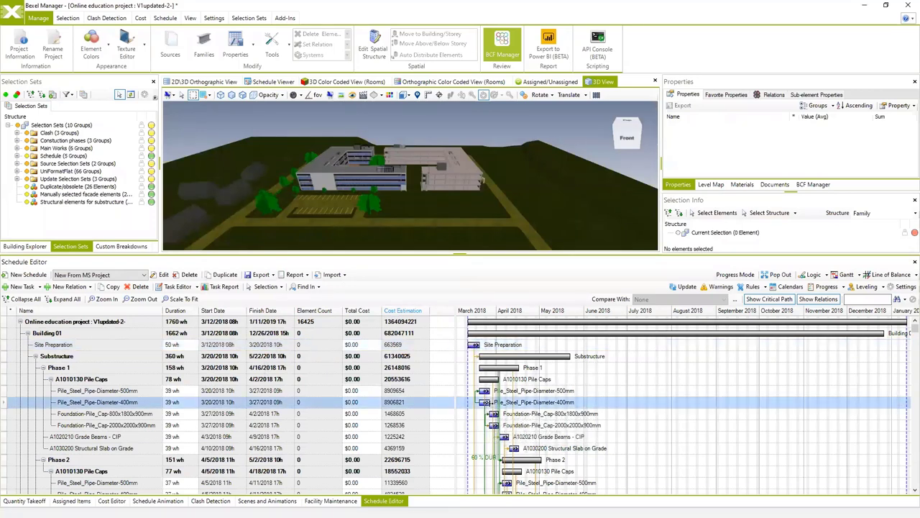
pyautogui.moveTo(492, 403); pyautogui.dragTo(495, 415)
pyautogui.click(495, 416)
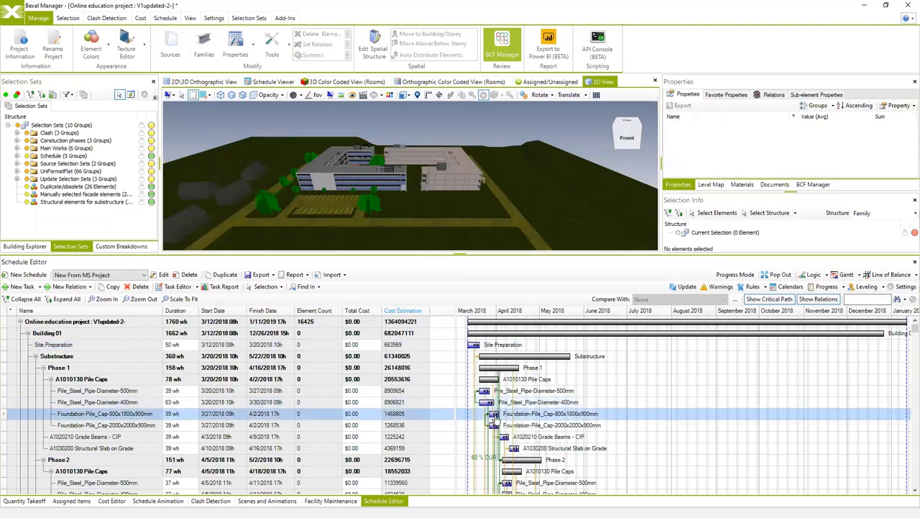
pyautogui.scroll(-2, 505, 392)
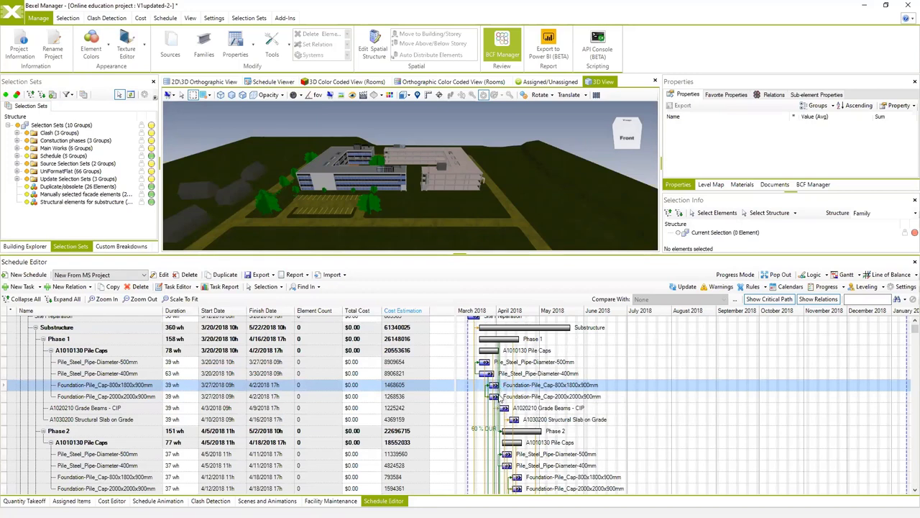
pyautogui.moveTo(495, 387); pyautogui.dragTo(508, 388)
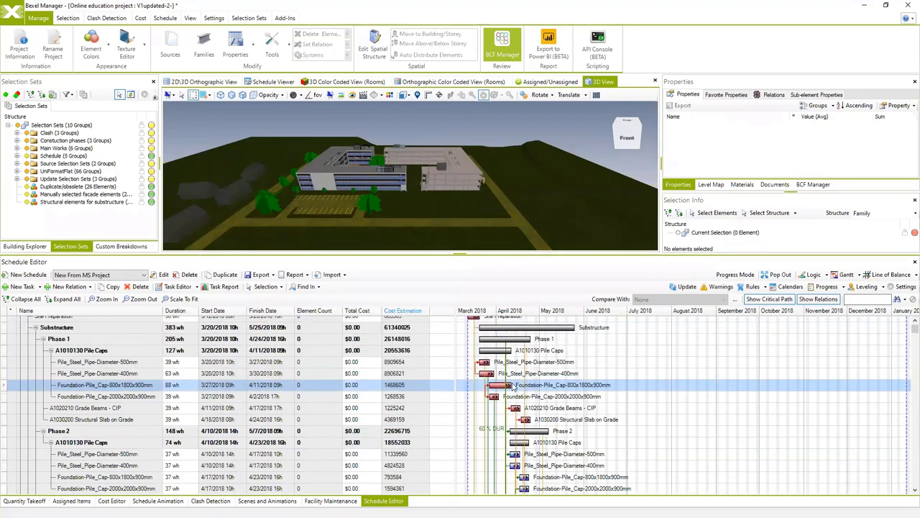
pyautogui.moveTo(508, 388); pyautogui.dragTo(496, 388)
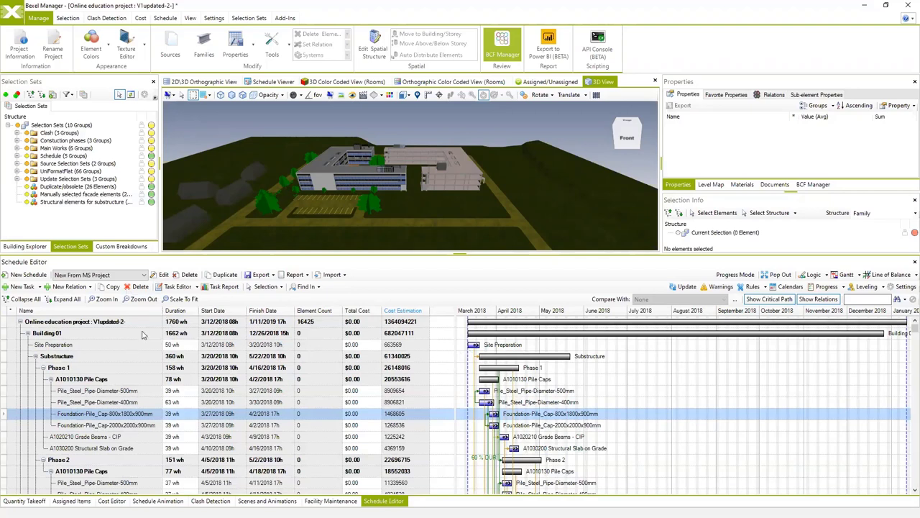
# Append ' Edited' to the schedule name so it reads 'New From MS Project Edited'.
pyautogui.click(164, 274)
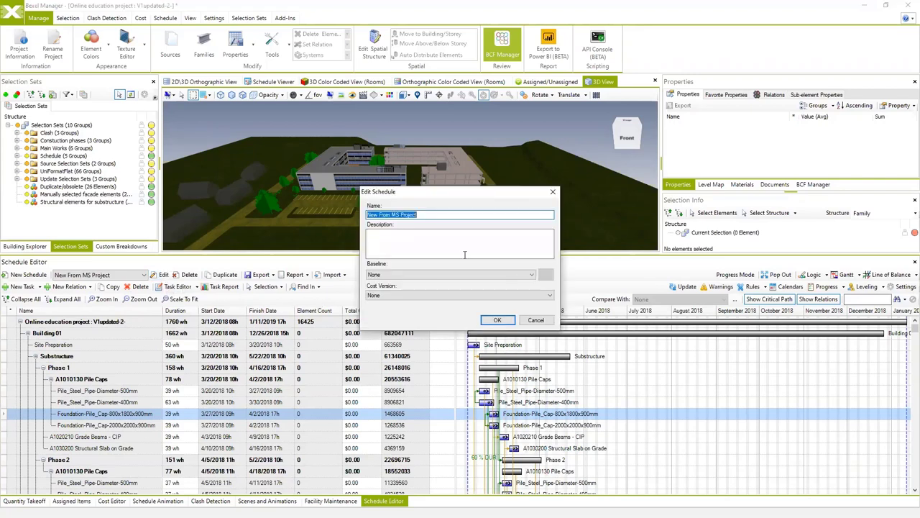
pyautogui.click(424, 215)
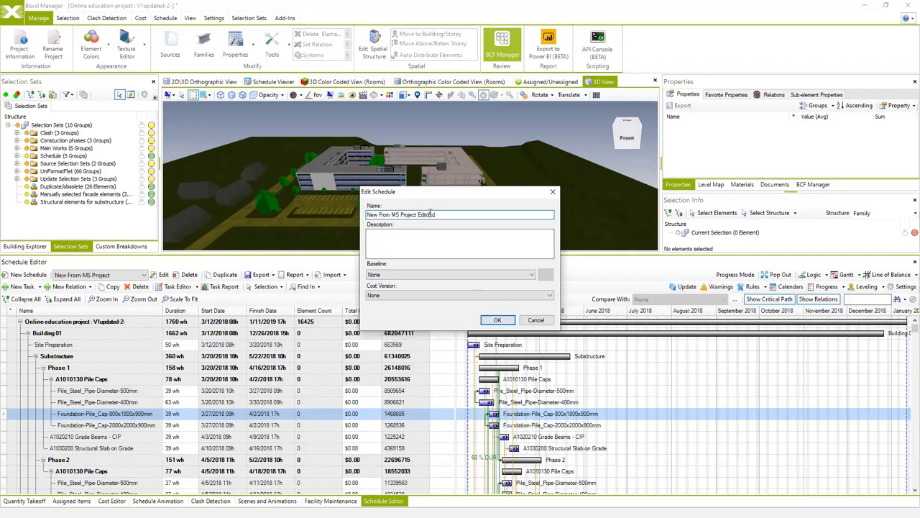
pyautogui.click(497, 320)
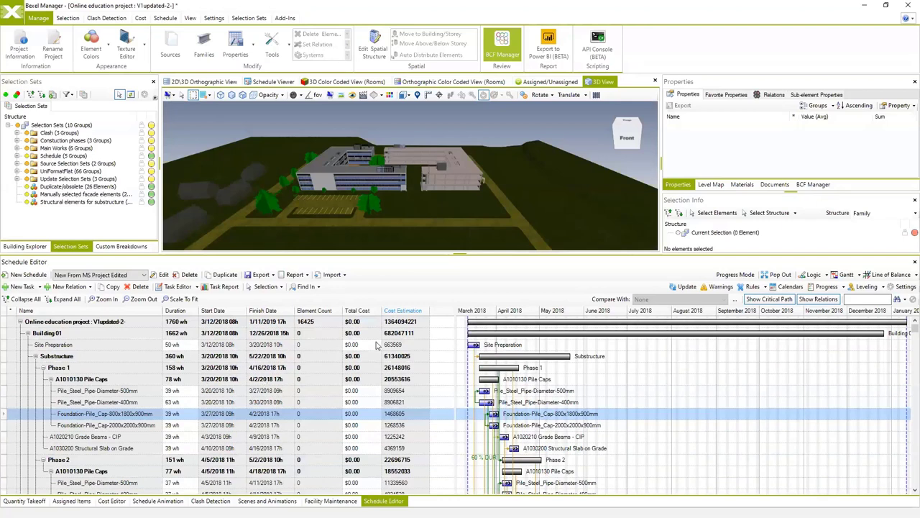
# Collapse Substructure, Structural, External Facade and Superstructure to reveal Fixtures, then enlarge the 3D view.
pyautogui.scroll(-1, 352, 377)
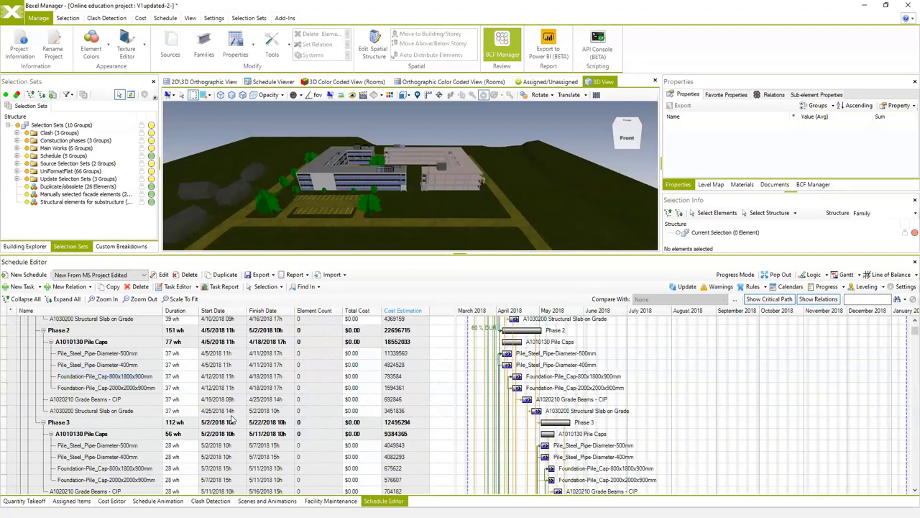
pyautogui.scroll(-3, 125, 404)
pyautogui.scroll(4, 126, 404)
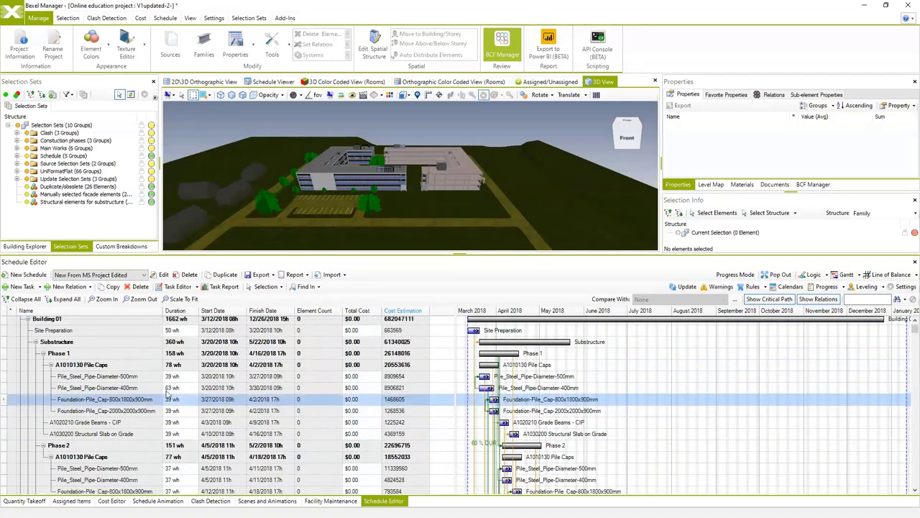
pyautogui.scroll(-1, 595, 389)
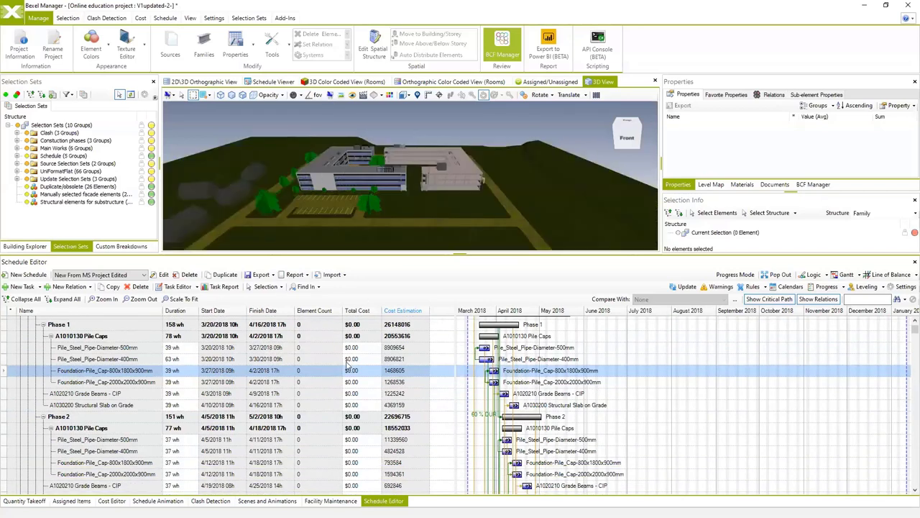
pyautogui.scroll(-1, 82, 378)
pyautogui.scroll(5, 82, 378)
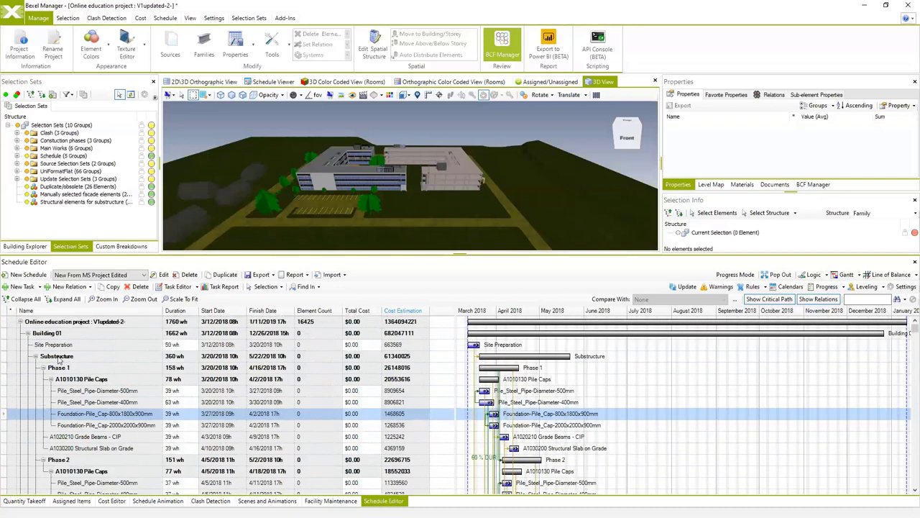
pyautogui.click(36, 356)
pyautogui.click(35, 368)
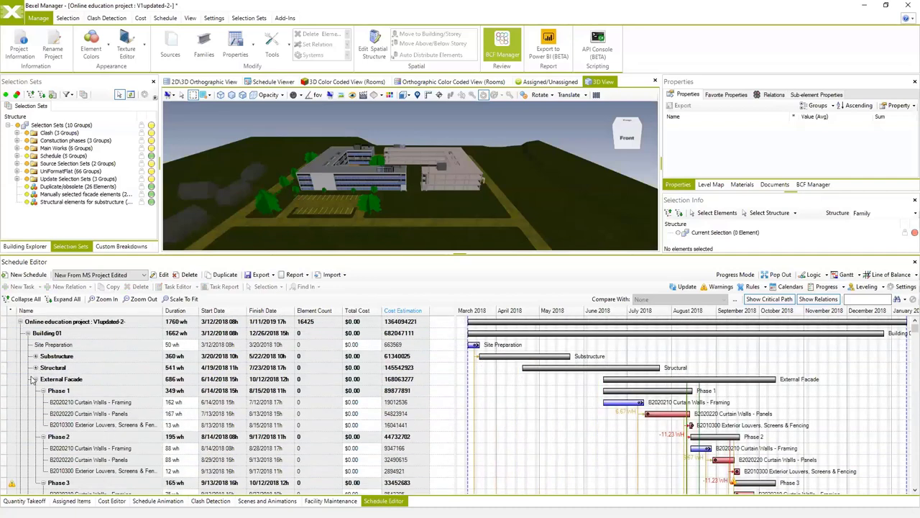
pyautogui.click(35, 379)
pyautogui.click(36, 390)
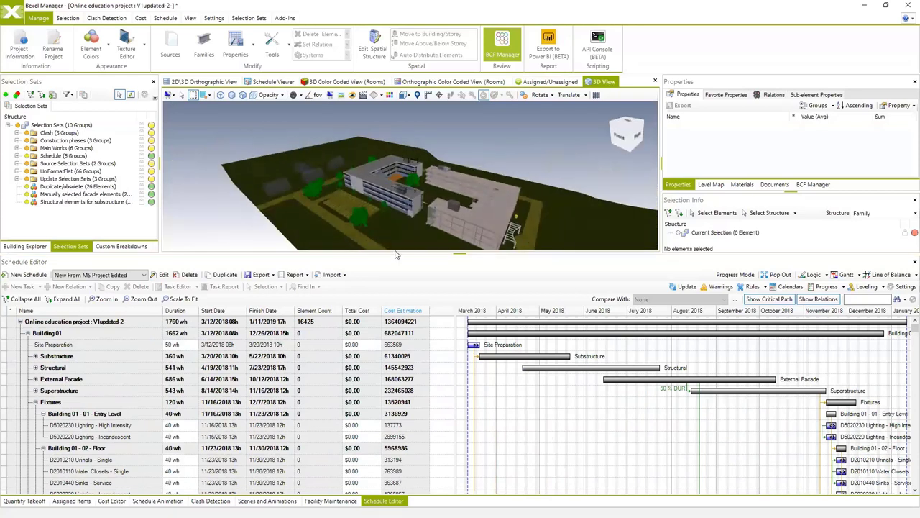
pyautogui.moveTo(396, 253); pyautogui.dragTo(397, 308)
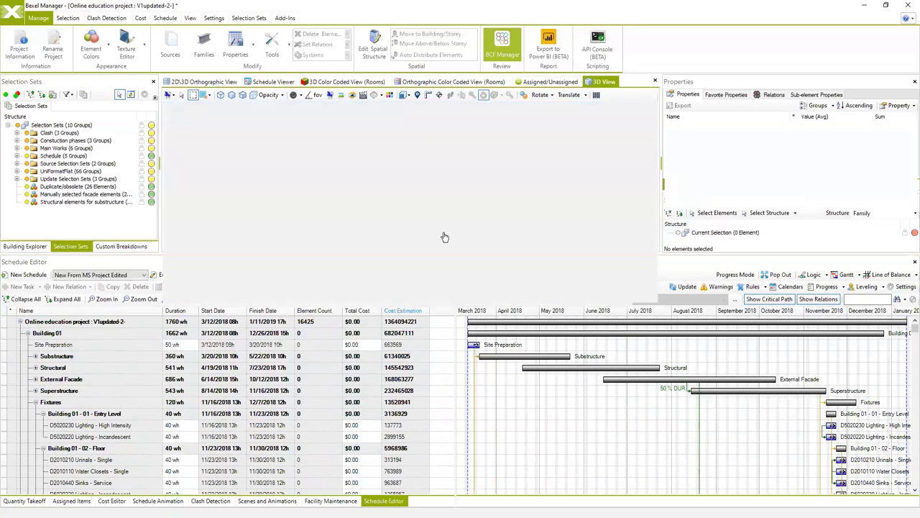
pyautogui.moveTo(390, 221); pyautogui.dragTo(439, 229)
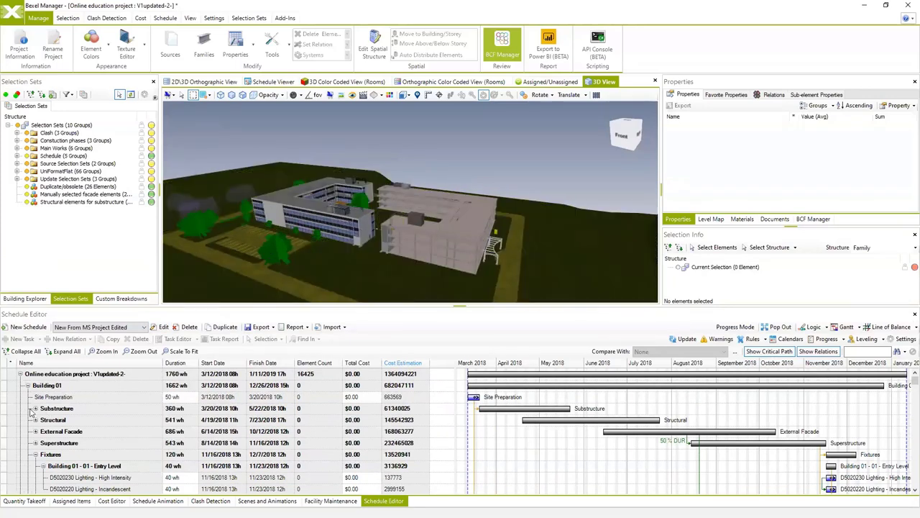
# Select the Entry Level and Floor 02 lighting tasks and the D2010440 Sinks - Service task.
pyautogui.scroll(-2, 69, 440)
pyautogui.click(104, 448)
pyautogui.click(105, 460)
pyautogui.scroll(-2, 141, 447)
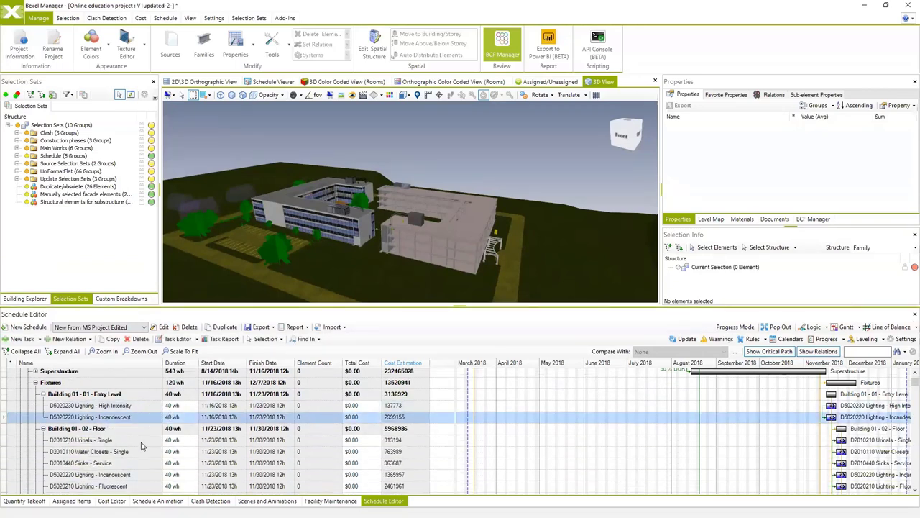
pyautogui.click(119, 475)
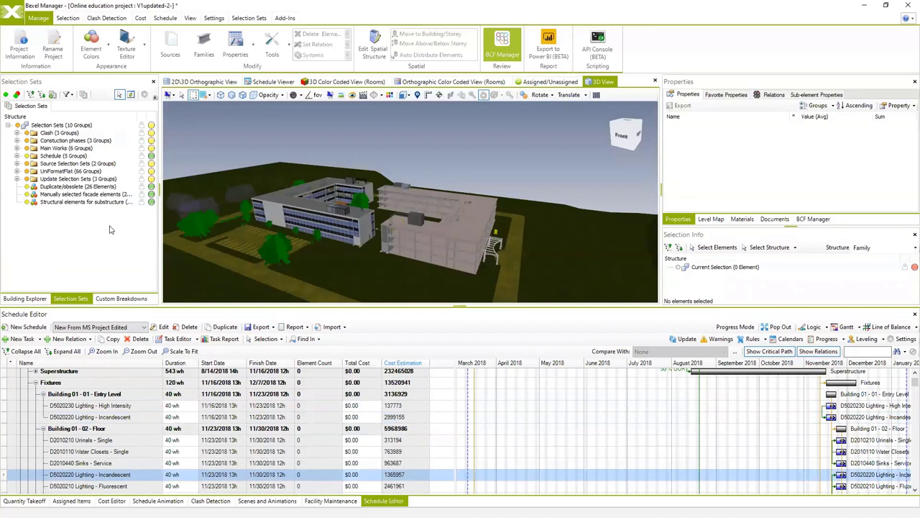
pyautogui.scroll(-1, 105, 445)
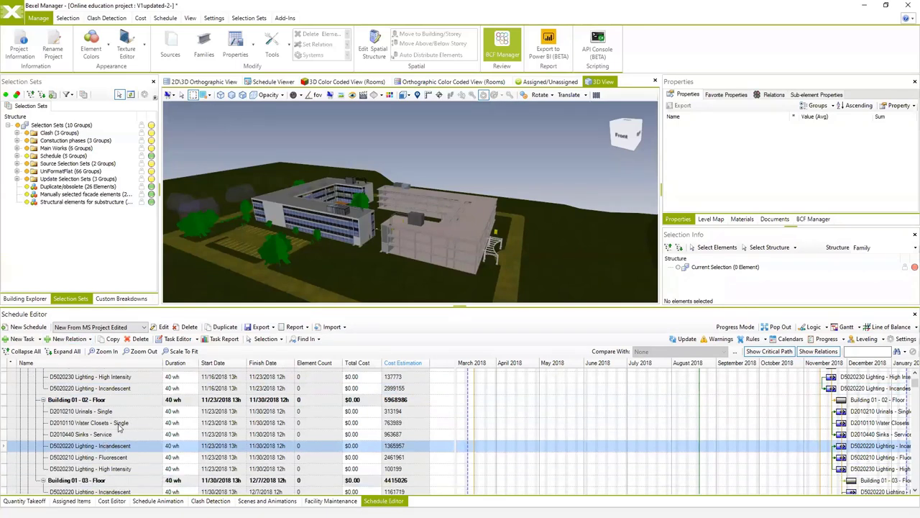
pyautogui.click(71, 437)
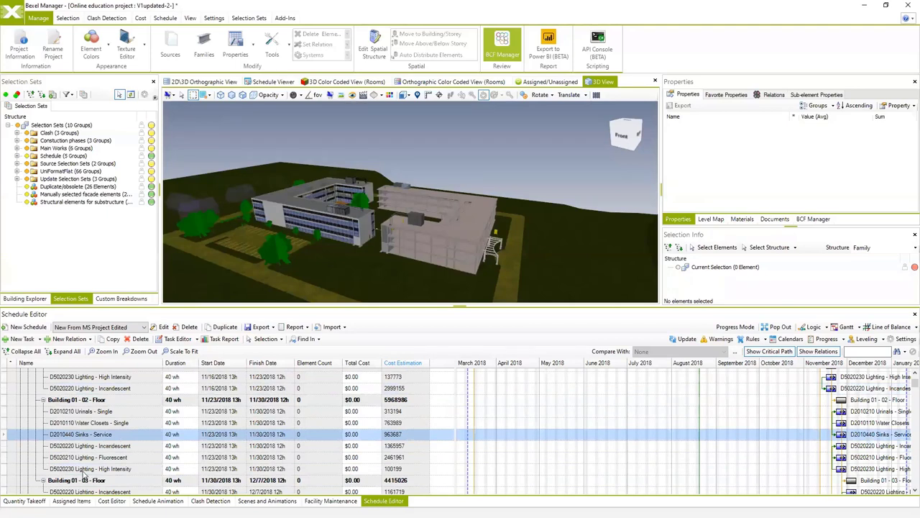
pyautogui.click(120, 470)
pyautogui.moveTo(225, 298); pyautogui.dragTo(202, 202)
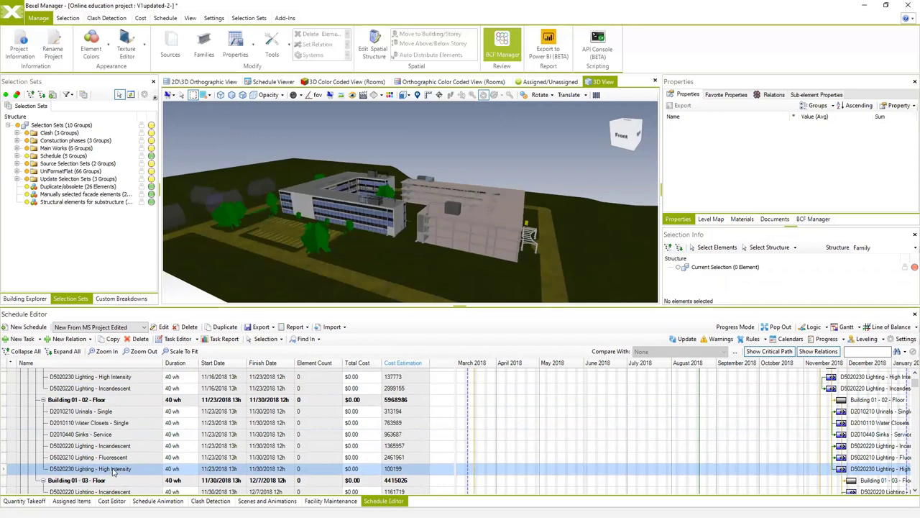
pyautogui.click(103, 390)
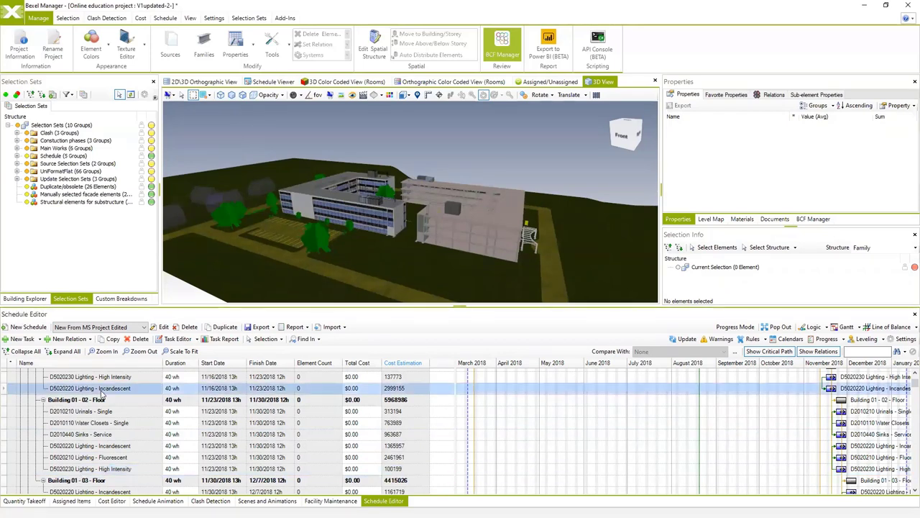
pyautogui.click(100, 468)
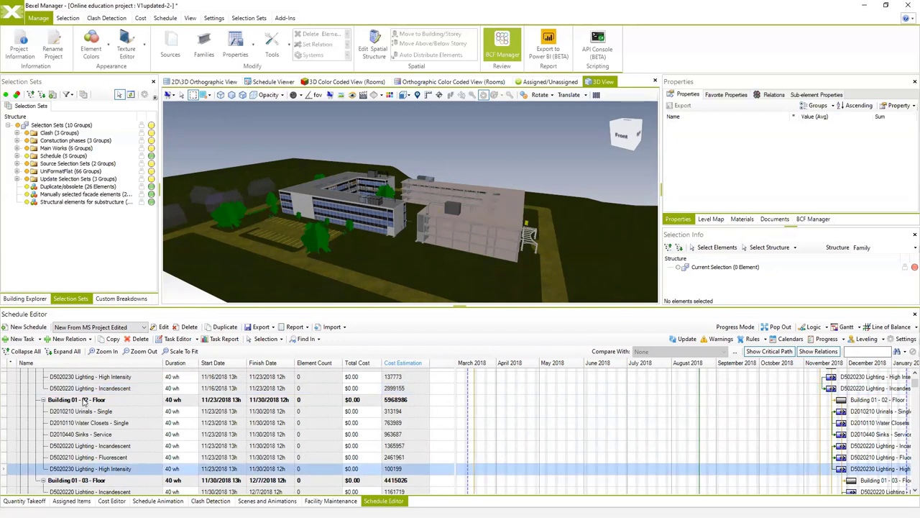
# Expand Structural and select the Floor 02 B1010310 Beams - CIP and B1010240 Columns - CIP tasks.
pyautogui.scroll(3, 72, 402)
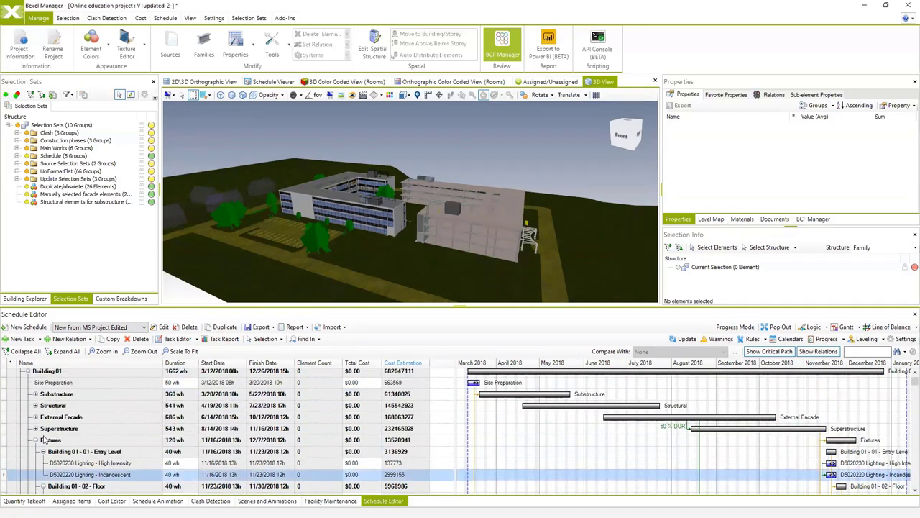
pyautogui.click(35, 406)
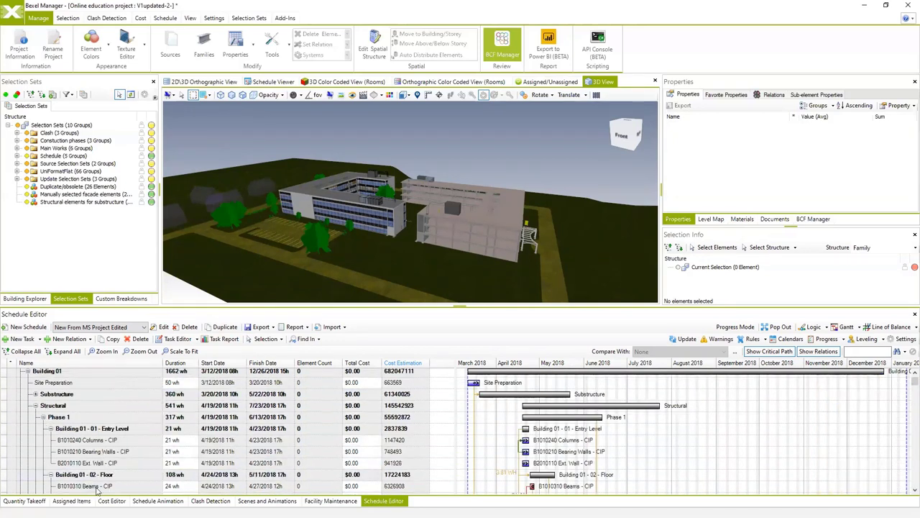
pyautogui.scroll(-1, 117, 400)
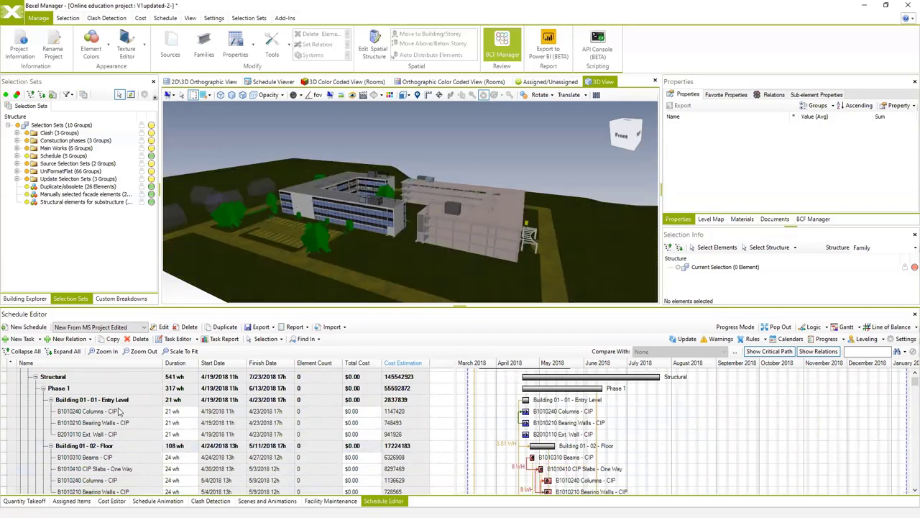
pyautogui.click(107, 413)
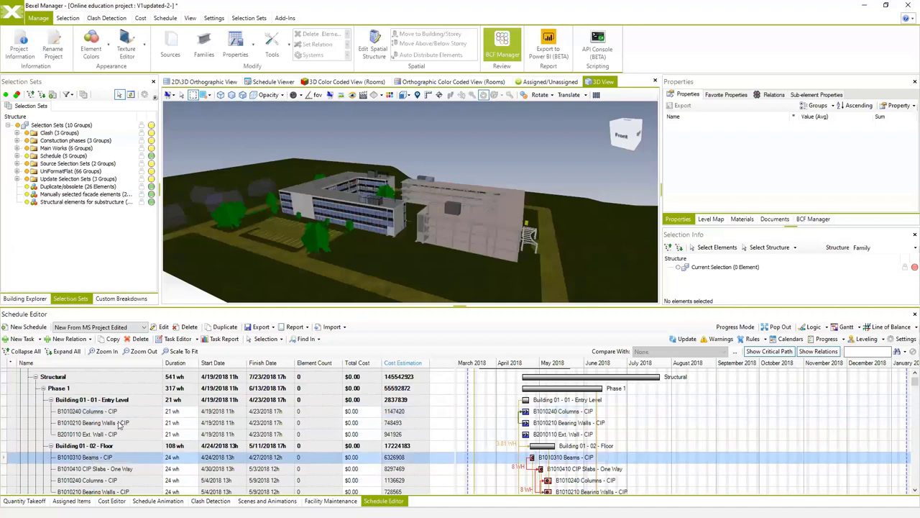
pyautogui.scroll(-1, 119, 414)
pyautogui.click(100, 466)
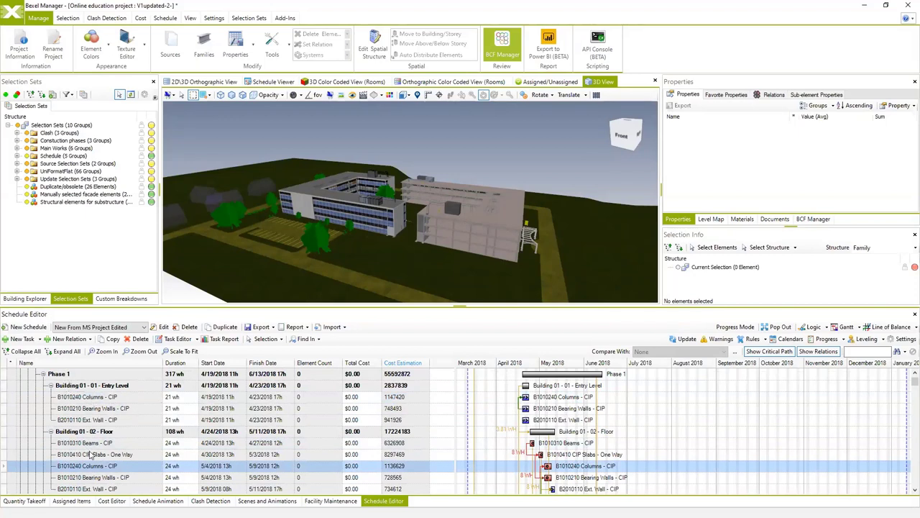
pyautogui.scroll(-2, 91, 456)
pyautogui.scroll(-1, 92, 478)
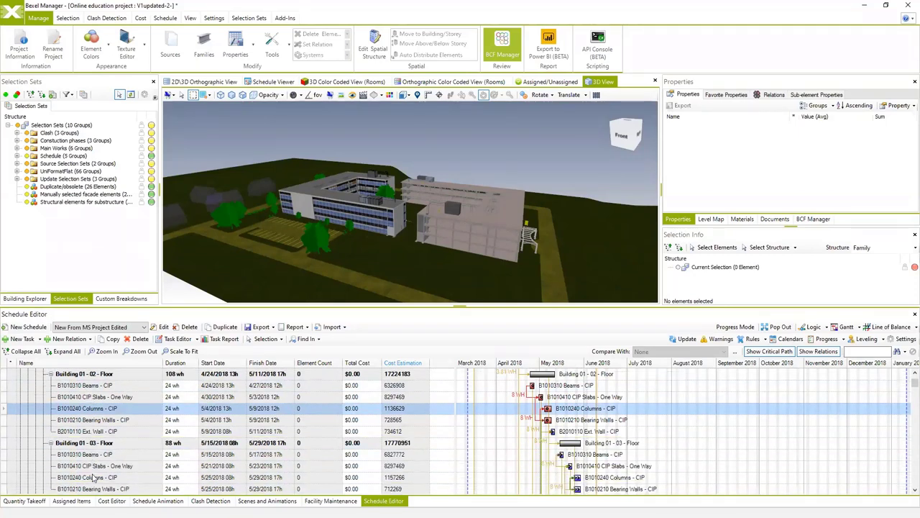
pyautogui.scroll(2, 106, 388)
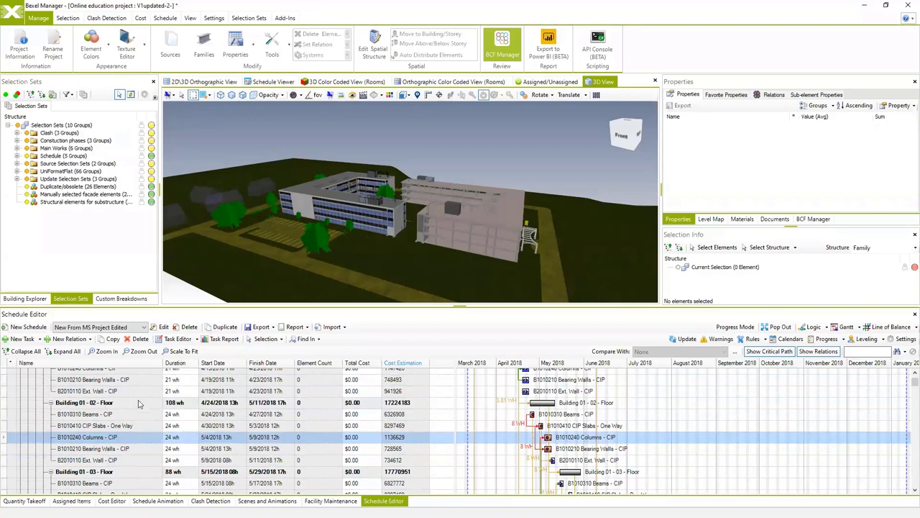
pyautogui.scroll(2, 103, 425)
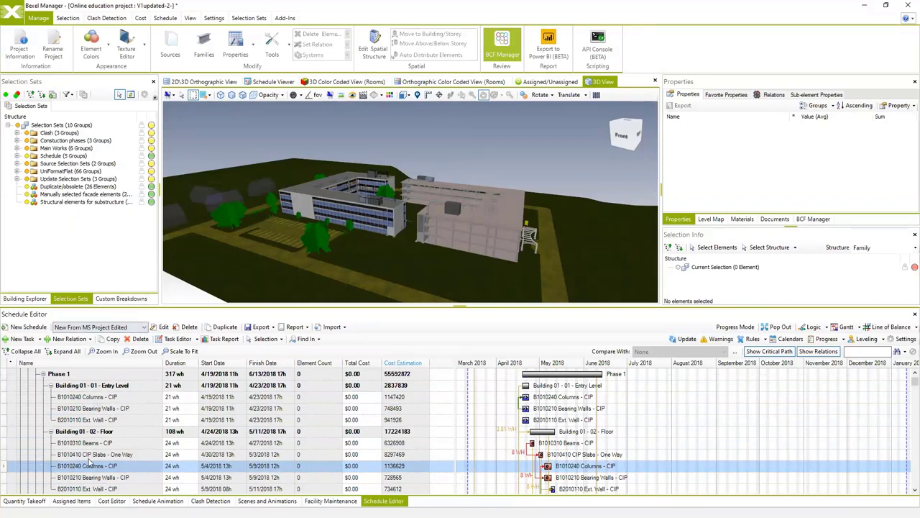
pyautogui.scroll(-2, 220, 436)
pyautogui.scroll(-1, 221, 436)
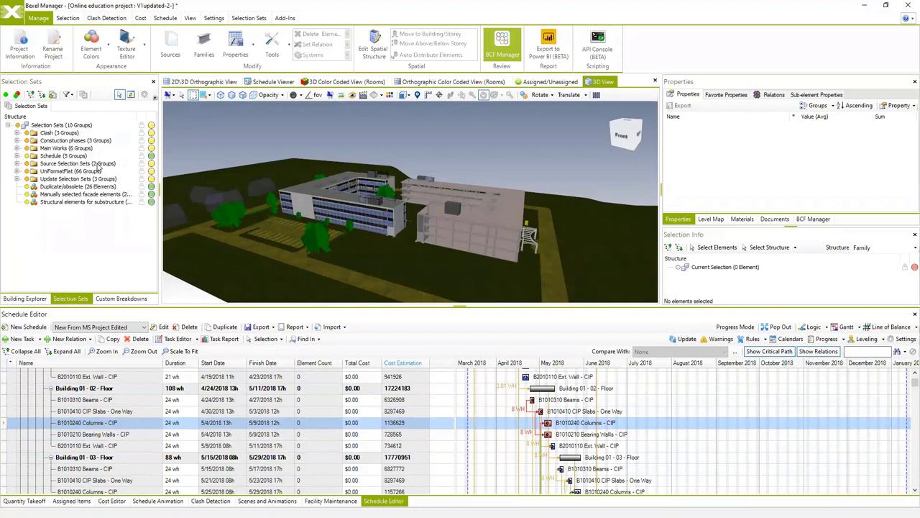
# Expand and widen the UniFormatFlat sets, then pick the Entry Level and Floor 03 Columns - CIP tasks.
pyautogui.click(16, 172)
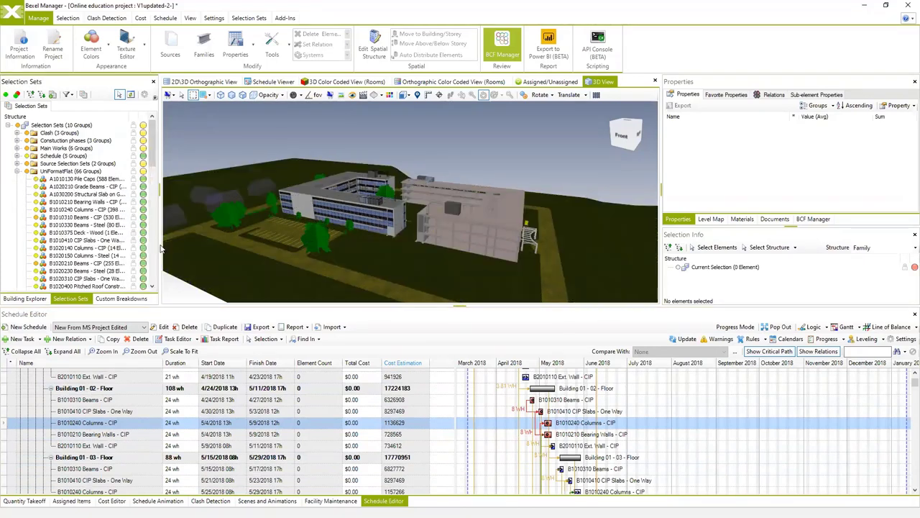
pyautogui.moveTo(160, 245); pyautogui.dragTo(287, 245)
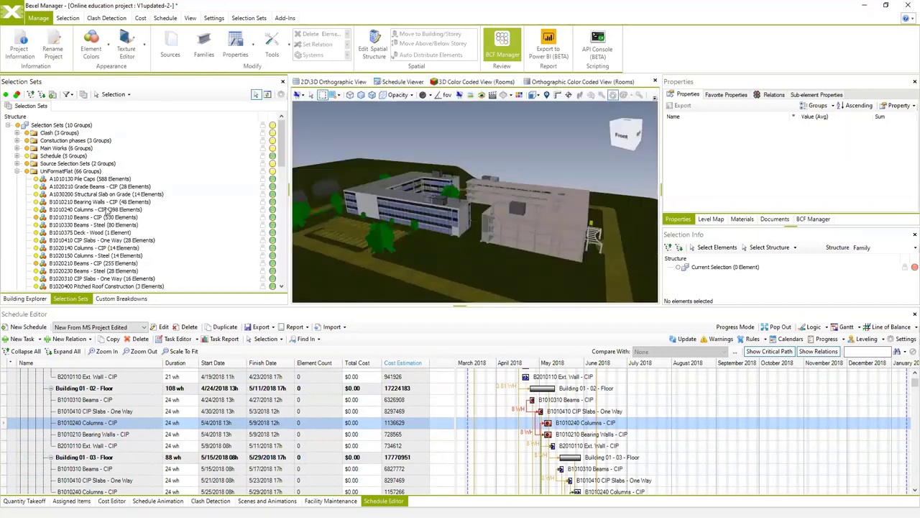
pyautogui.scroll(3, 101, 416)
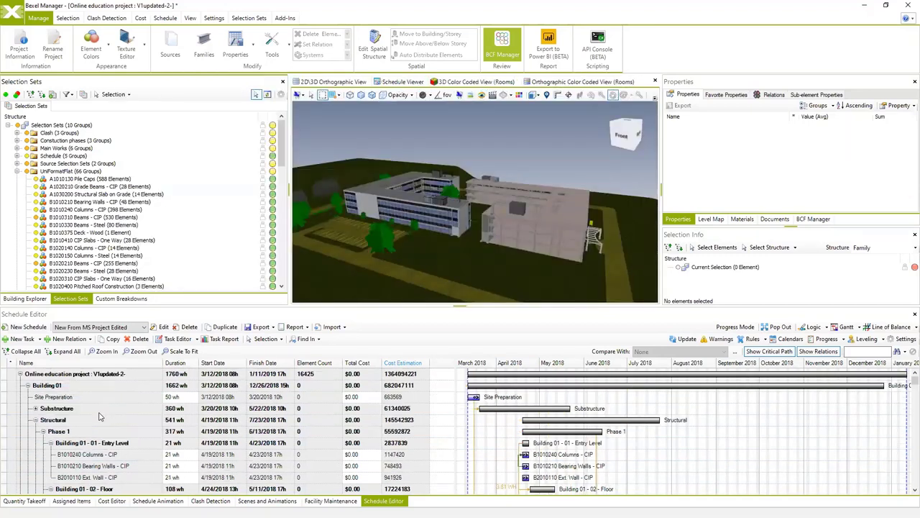
pyautogui.click(100, 455)
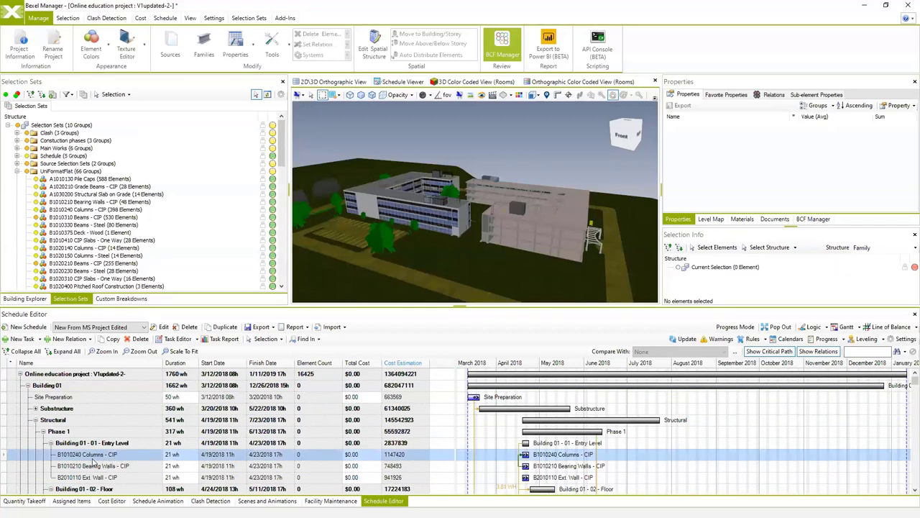
pyautogui.scroll(-1, 109, 461)
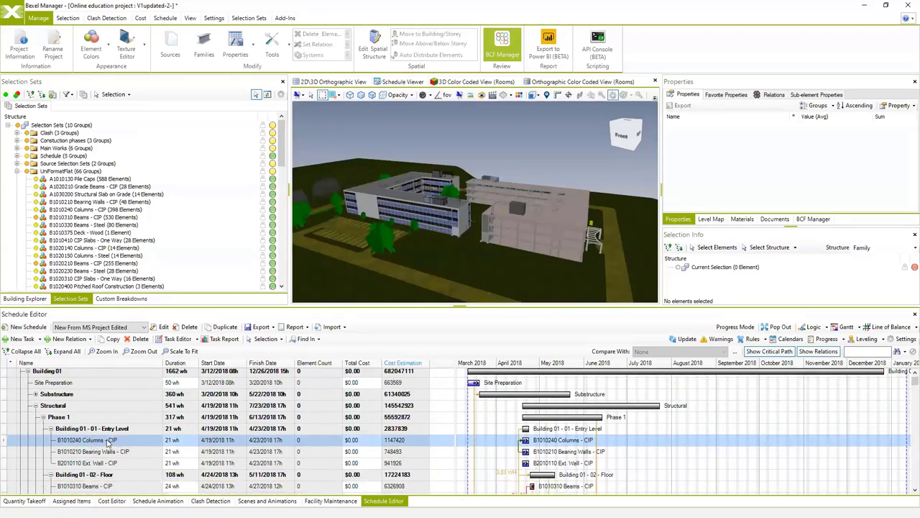
pyautogui.scroll(-2, 112, 439)
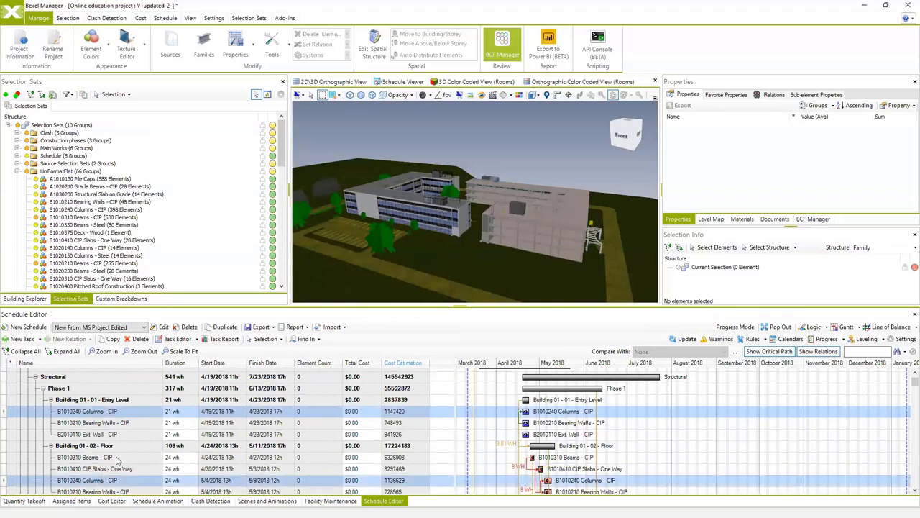
pyautogui.scroll(-4, 117, 454)
pyautogui.scroll(2, 106, 423)
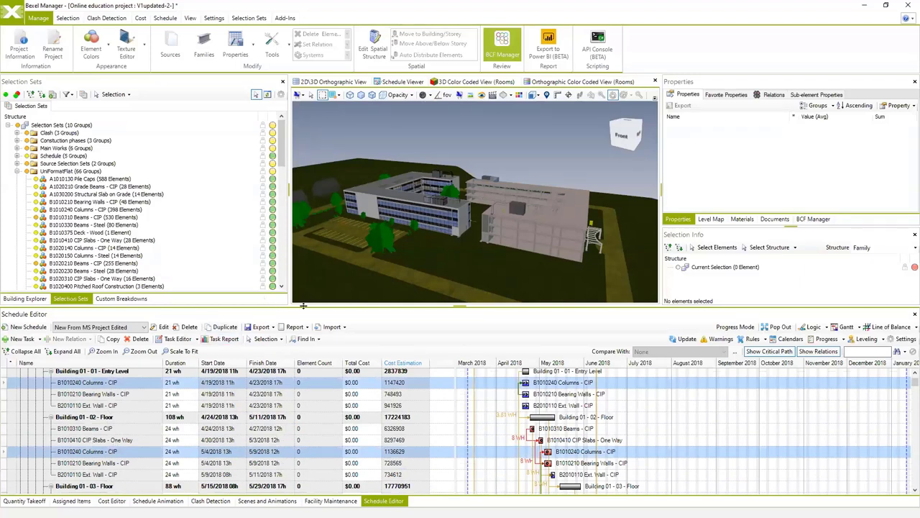
pyautogui.scroll(-3, 72, 438)
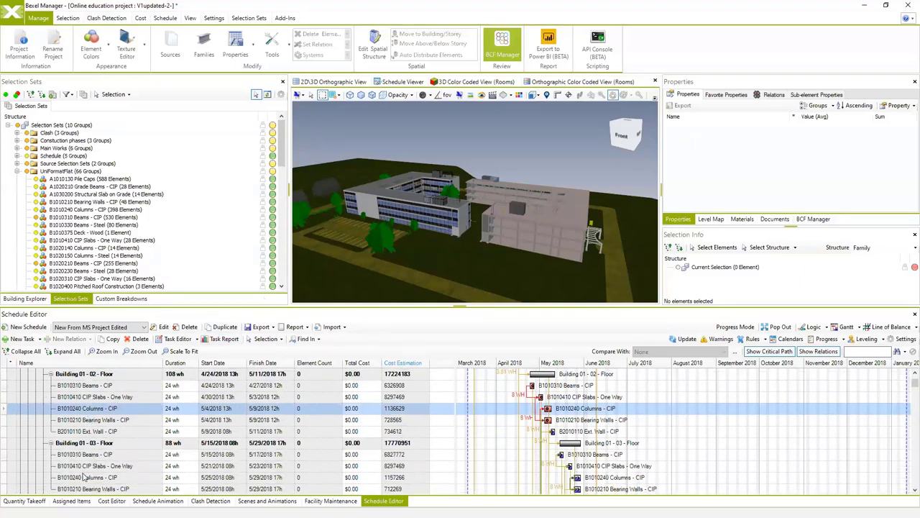
pyautogui.scroll(-1, 86, 475)
pyautogui.click(94, 463)
pyautogui.scroll(-2, 115, 460)
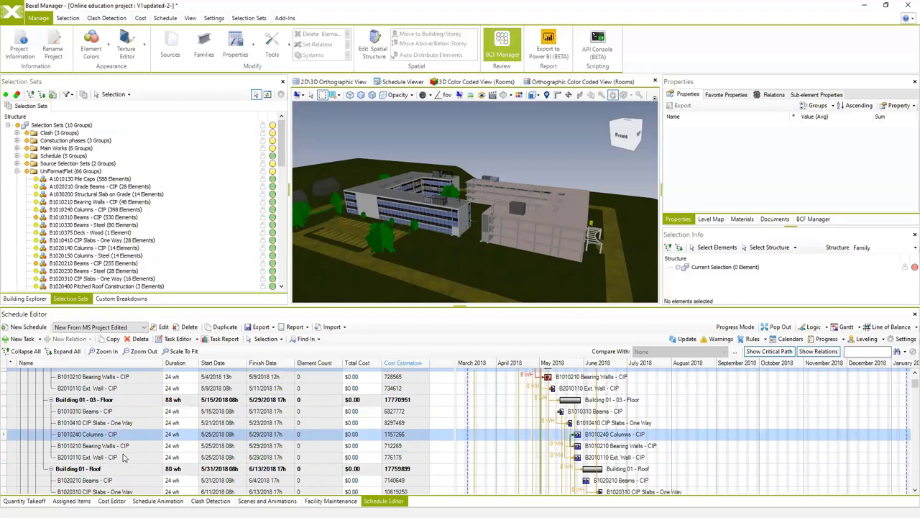
pyautogui.scroll(2, 124, 458)
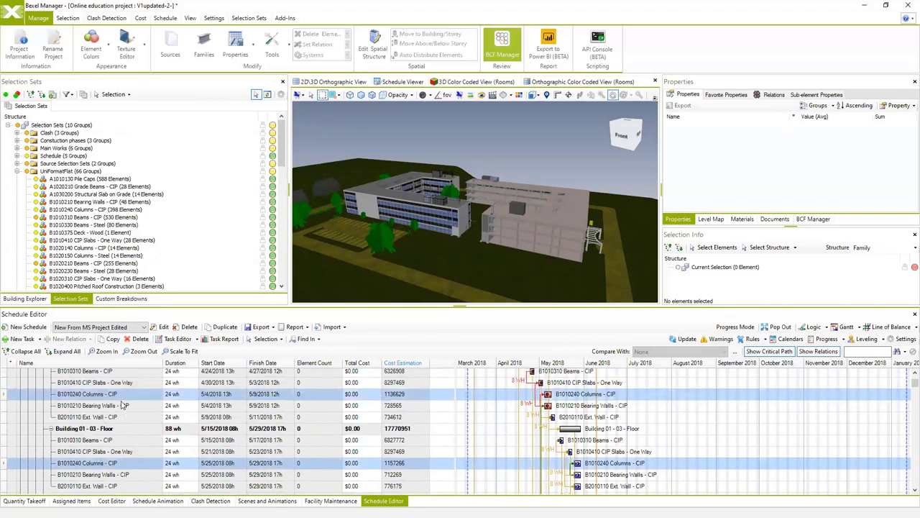
pyautogui.scroll(1, 121, 395)
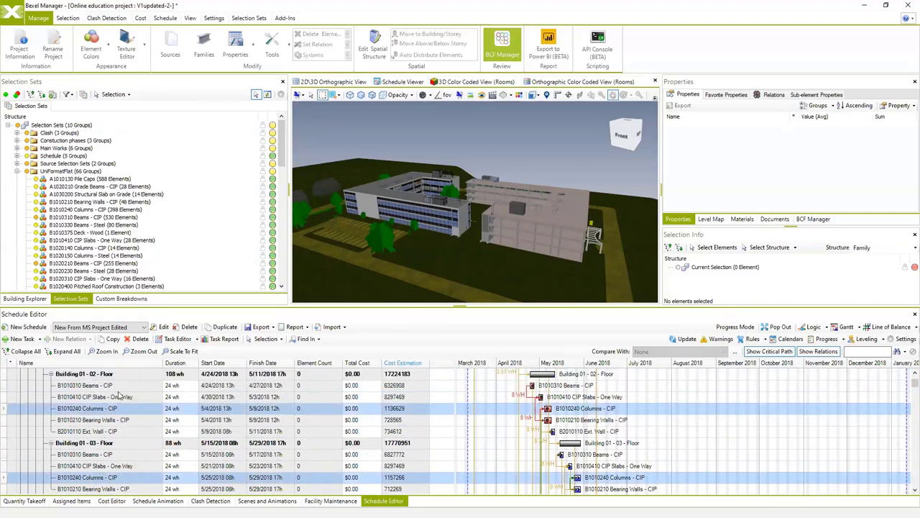
# Isolate the B1010240 Columns - CIP selection set in 3D and zoom in on the columns.
pyautogui.click(104, 210)
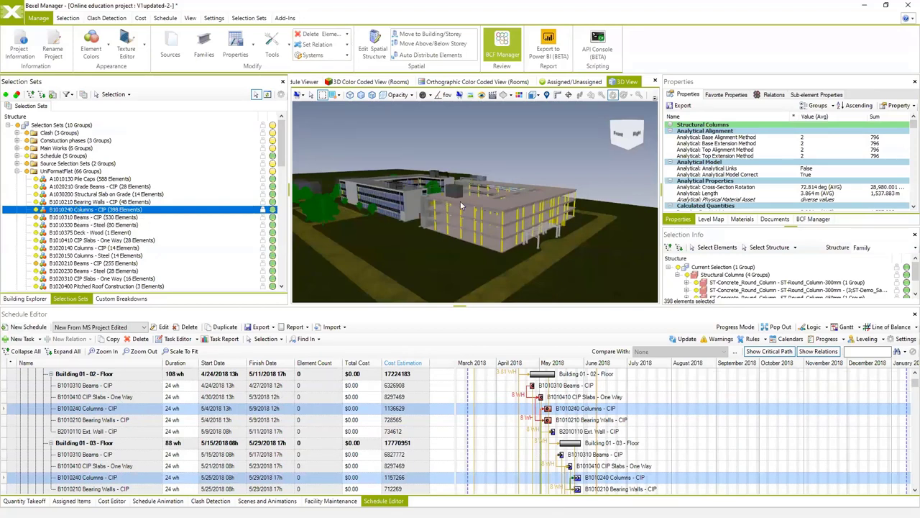
pyautogui.rightClick(536, 151)
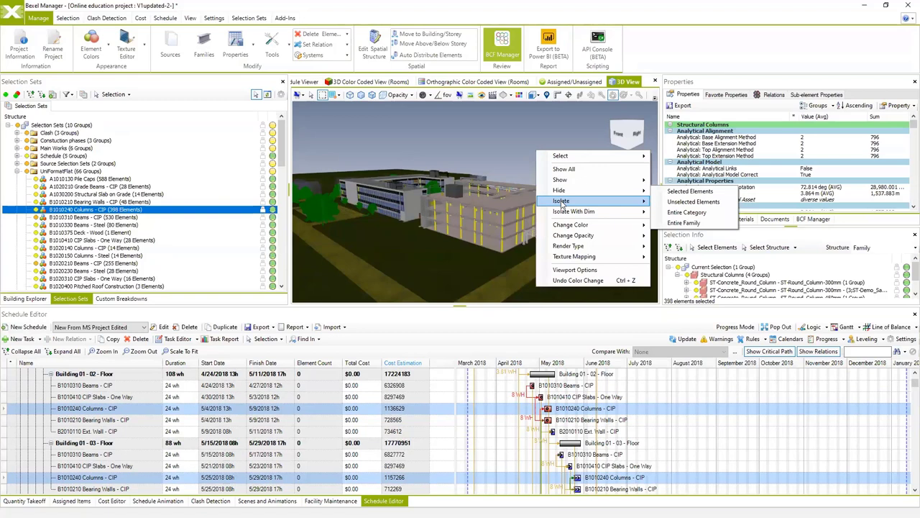
pyautogui.moveTo(636, 202)
pyautogui.click(665, 204)
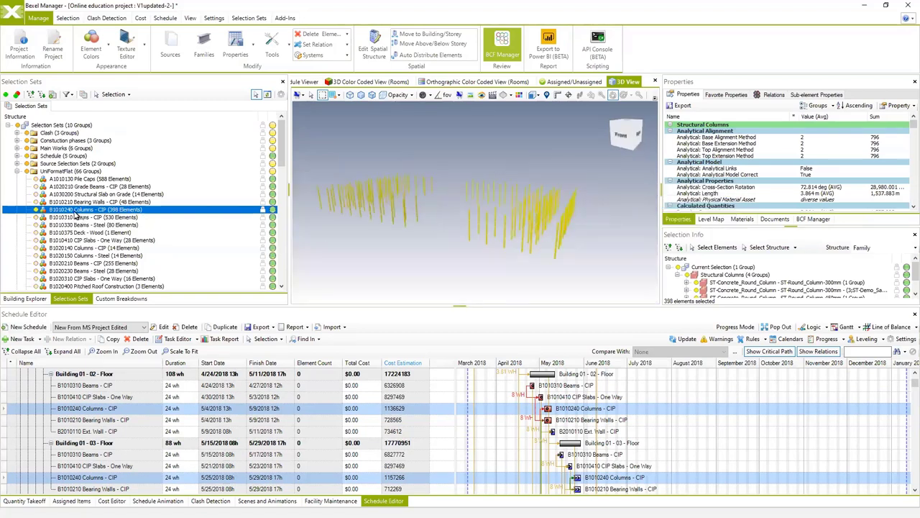
pyautogui.scroll(-1, 98, 471)
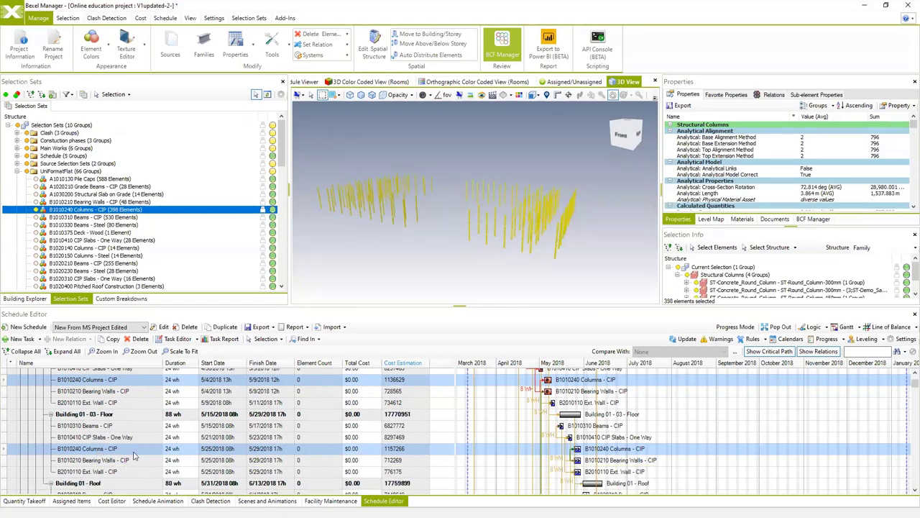
pyautogui.scroll(2, 374, 245)
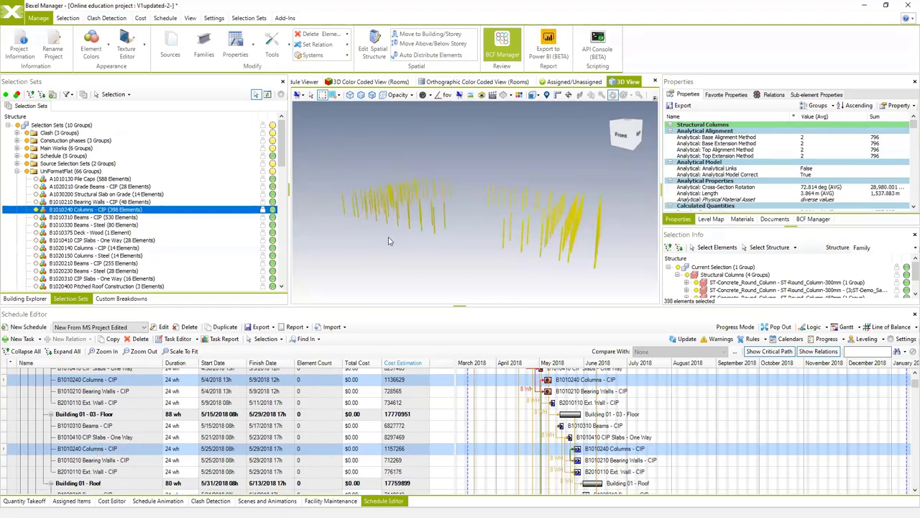
# Preview the Grade Beams, Pile Caps and Structural Slab on Grade sets, toggling the slab's visibility.
pyautogui.click(69, 186)
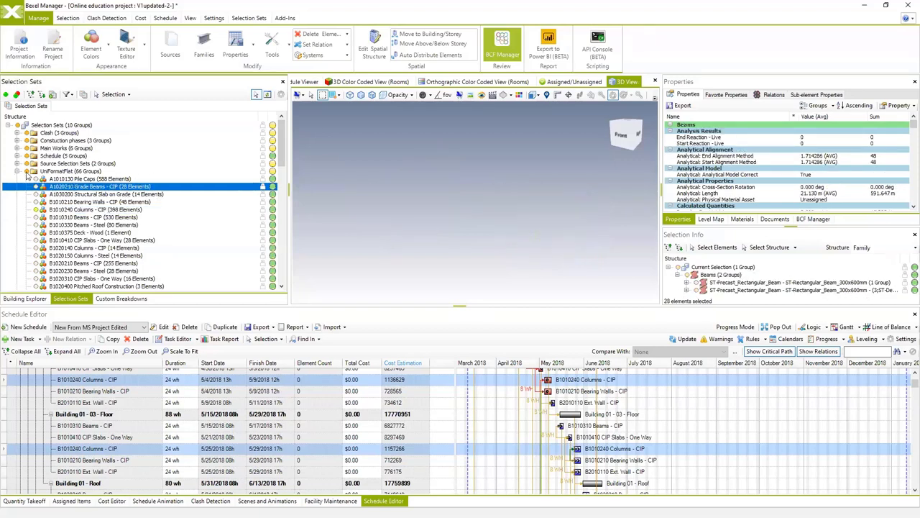
pyautogui.click(64, 179)
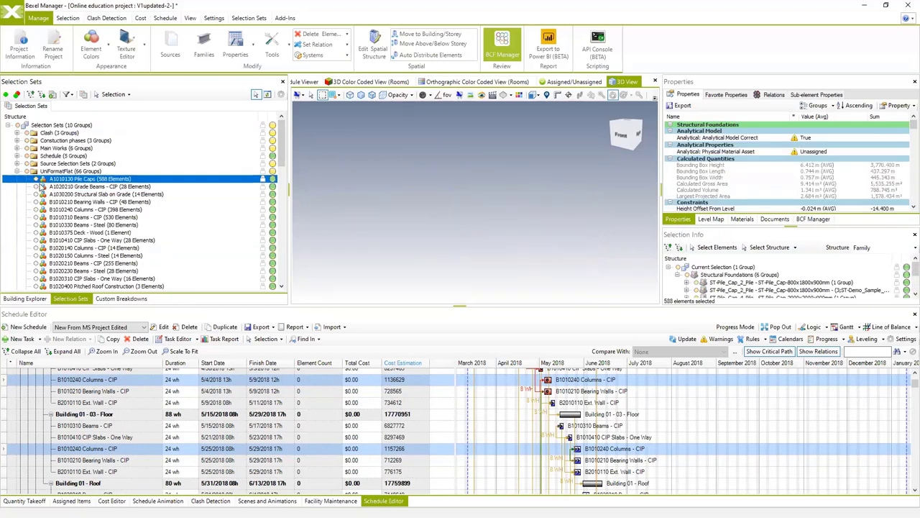
pyautogui.click(39, 194)
pyautogui.click(43, 194)
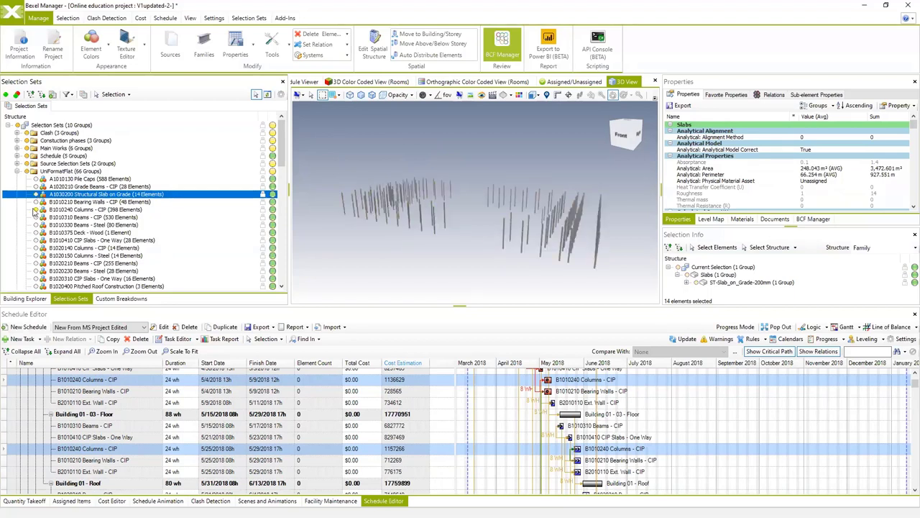
pyautogui.scroll(-1, 101, 451)
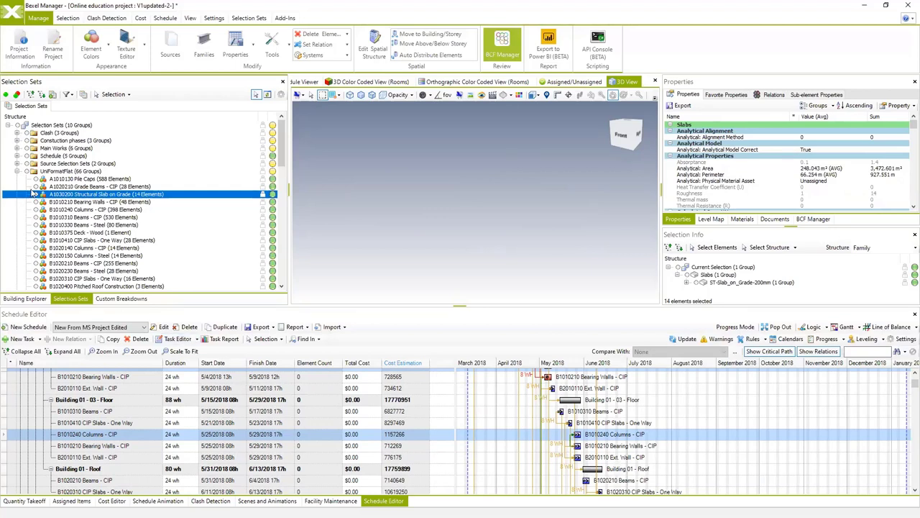
pyautogui.click(36, 195)
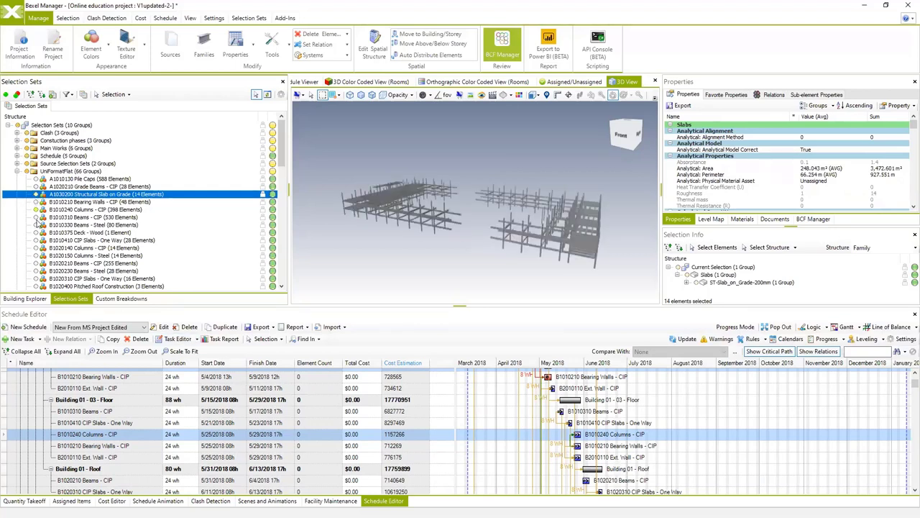
# Select B1020140 Columns - CIP, hide the next three sets, and collapse UniFormatFlat.
pyautogui.click(40, 248)
pyautogui.click(36, 218)
pyautogui.click(36, 224)
pyautogui.click(36, 232)
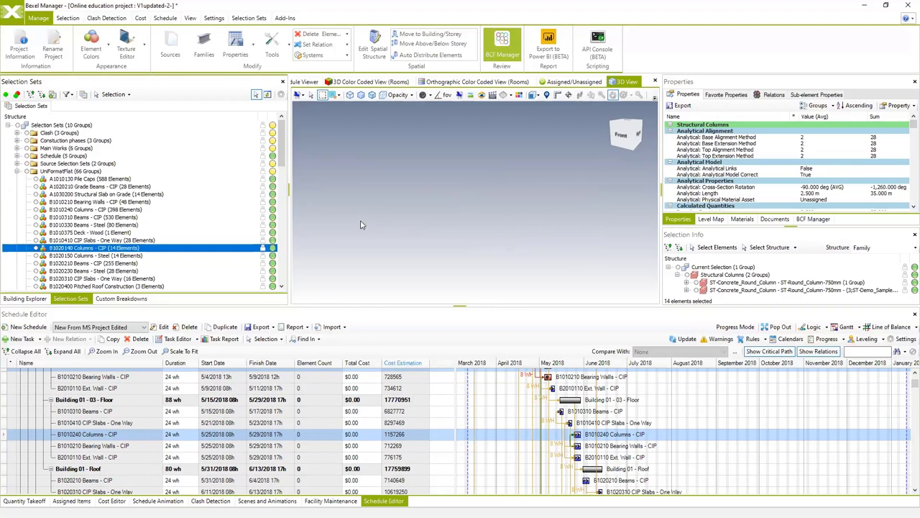
pyautogui.click(17, 171)
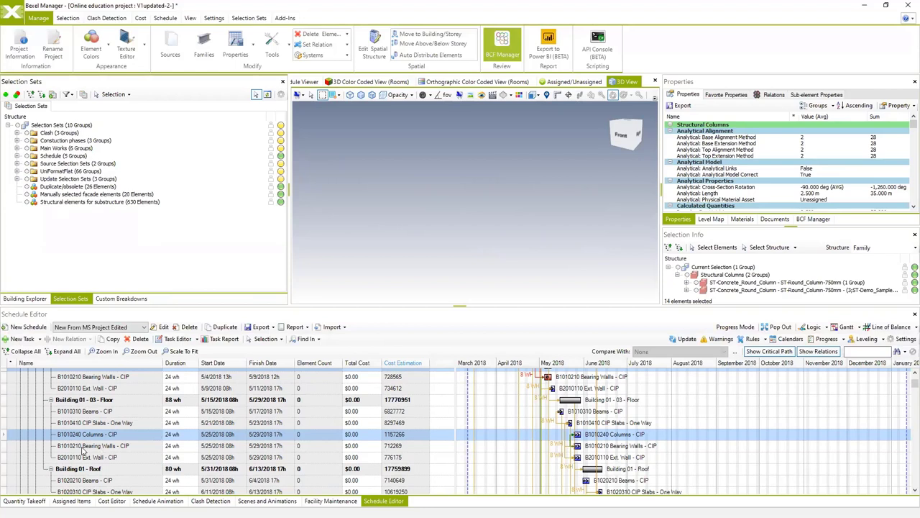
# Select the B1010310 Beams - CIP, B2010110 Ext. Wall - CIP and Building 01 - 02 - Floor tasks.
pyautogui.click(91, 413)
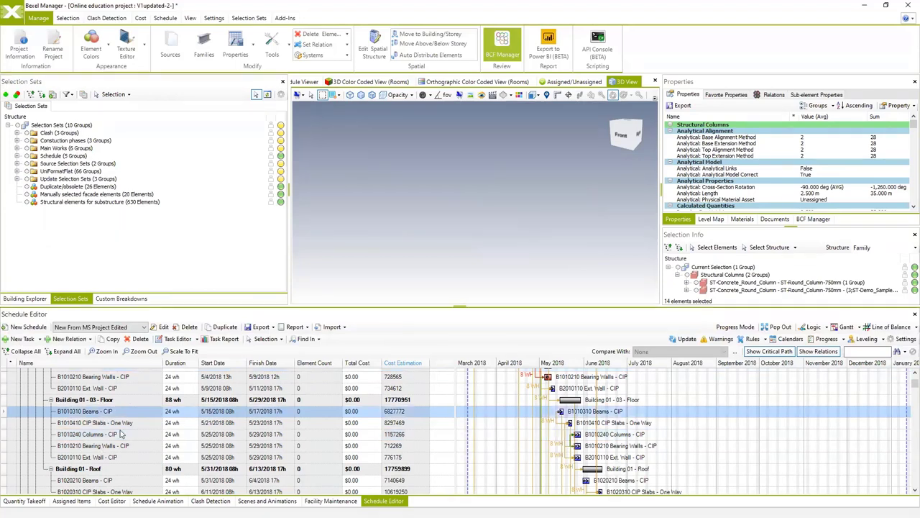
pyautogui.click(97, 458)
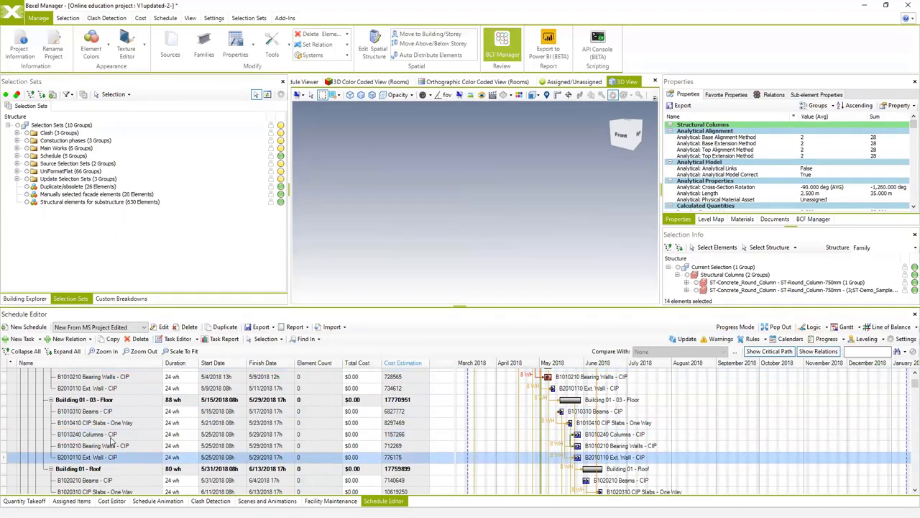
pyautogui.scroll(2, 112, 426)
pyautogui.click(84, 403)
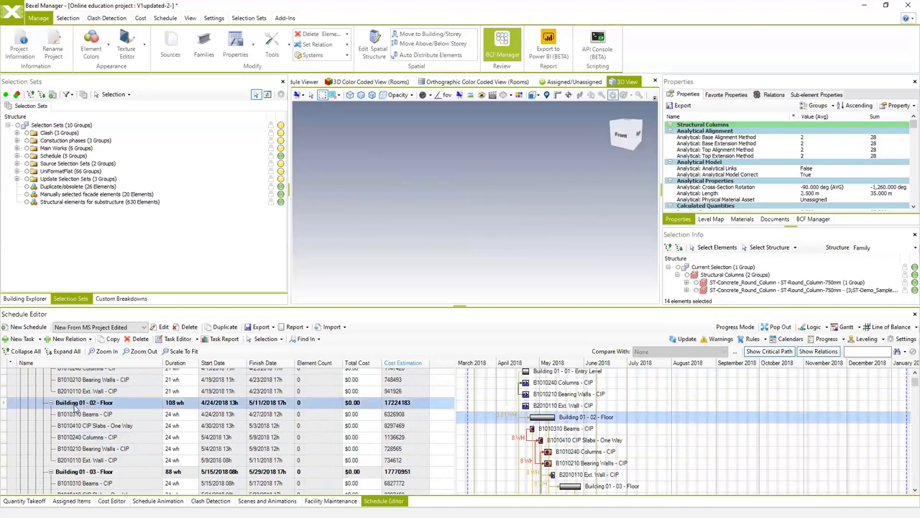
# Collapse Phase 1's Entry Level, 02, 03 and Roof groups and Phase 2's three lower floors.
pyautogui.scroll(1, 75, 432)
pyautogui.click(52, 386)
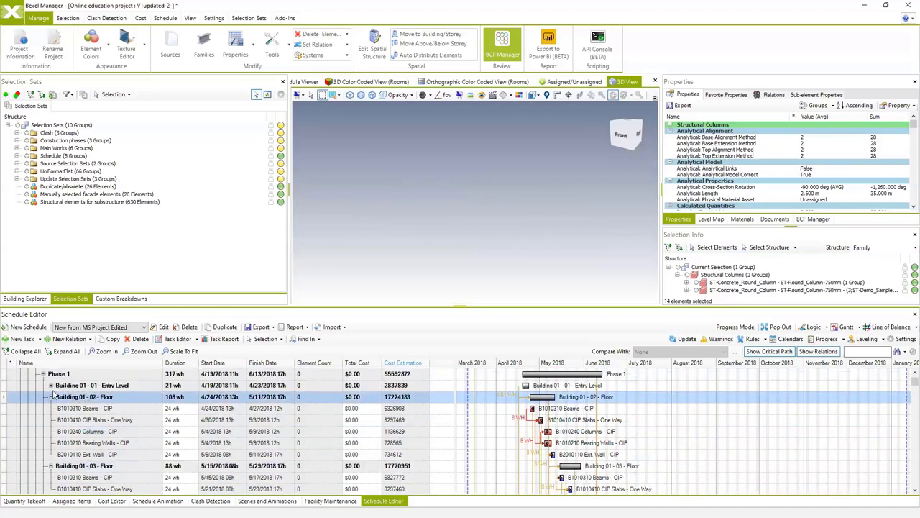
pyautogui.click(51, 397)
pyautogui.click(51, 409)
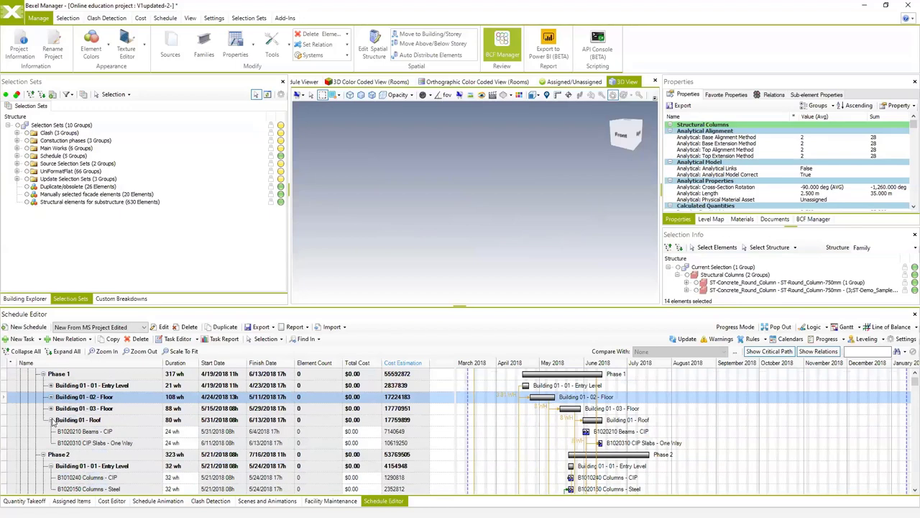
pyautogui.click(51, 421)
pyautogui.click(52, 443)
pyautogui.click(52, 455)
pyautogui.scroll(-2, 58, 440)
pyautogui.click(51, 437)
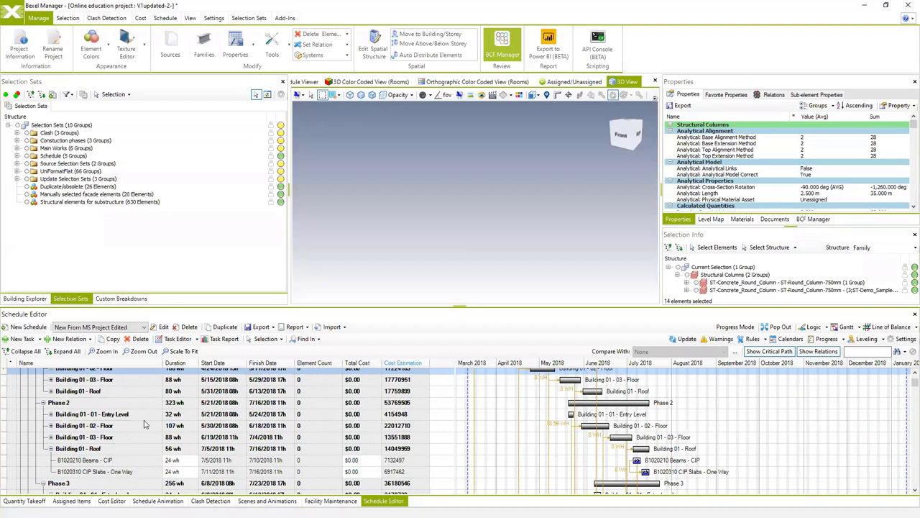
# Open the Spatial Structure and browse Building 01's Sub Level, 01 - Entry Level and 02 - Floor.
pyautogui.click(27, 300)
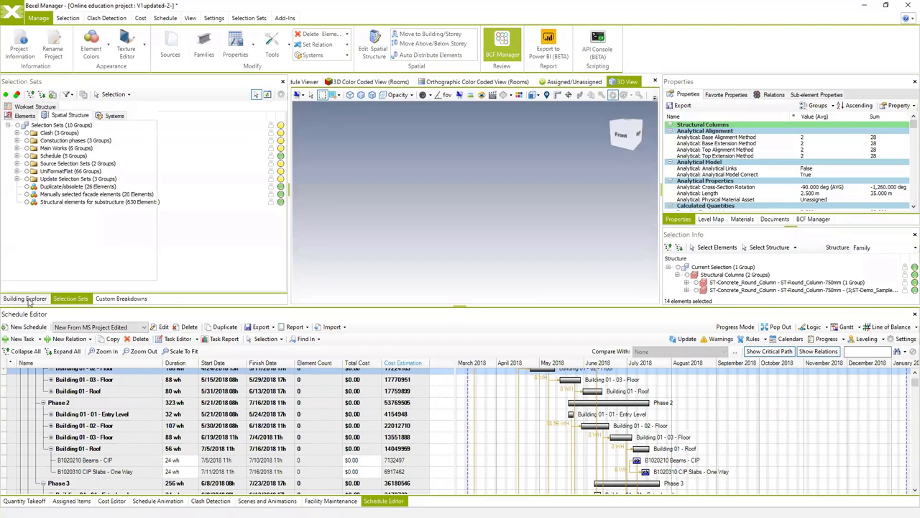
pyautogui.click(75, 141)
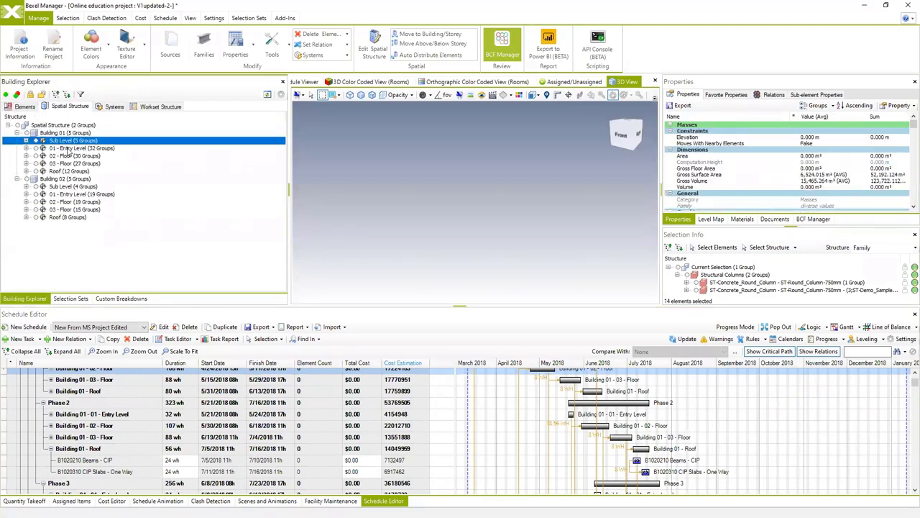
pyautogui.click(79, 148)
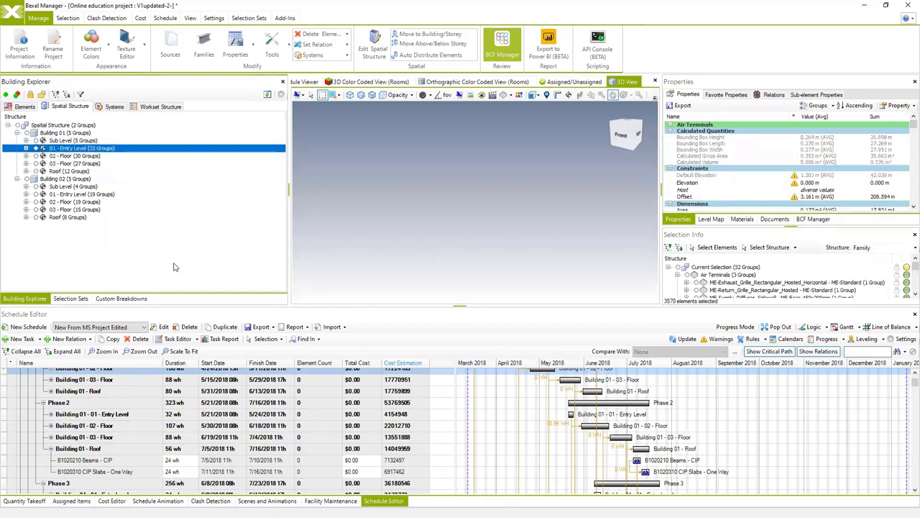
pyautogui.click(75, 155)
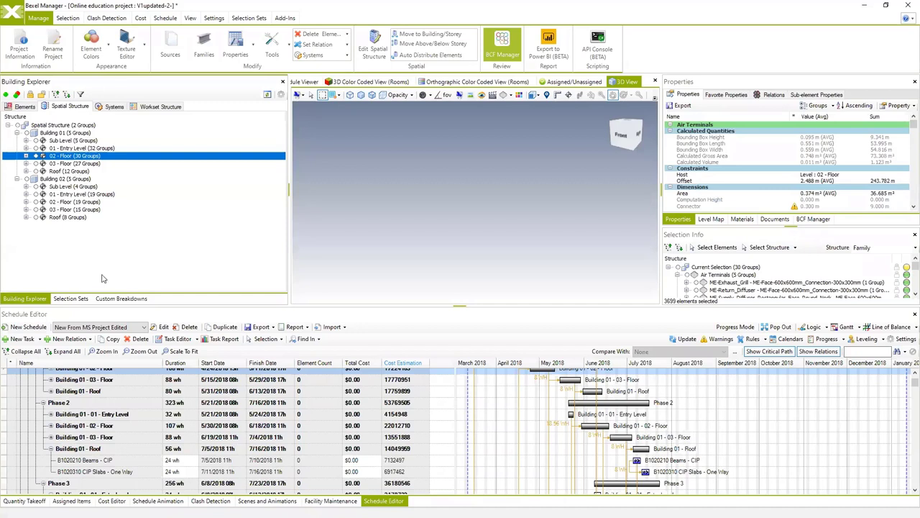
pyautogui.click(71, 299)
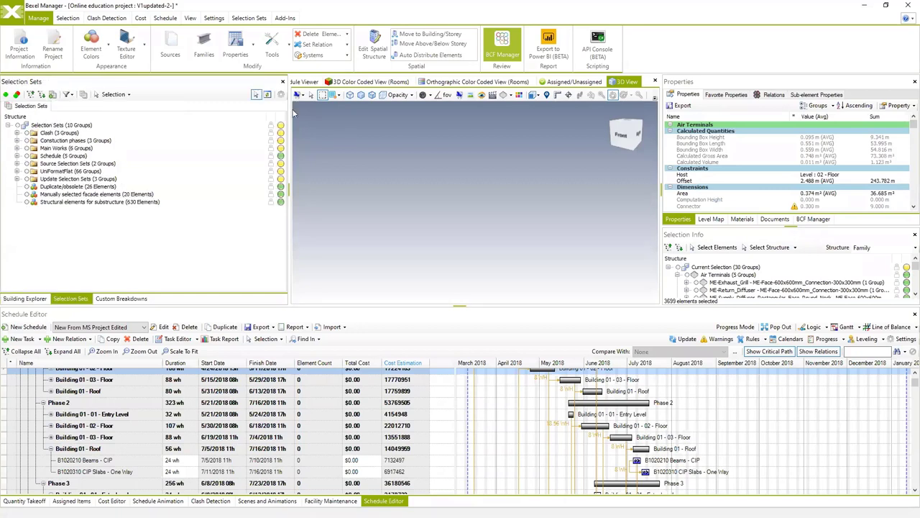
pyautogui.click(28, 299)
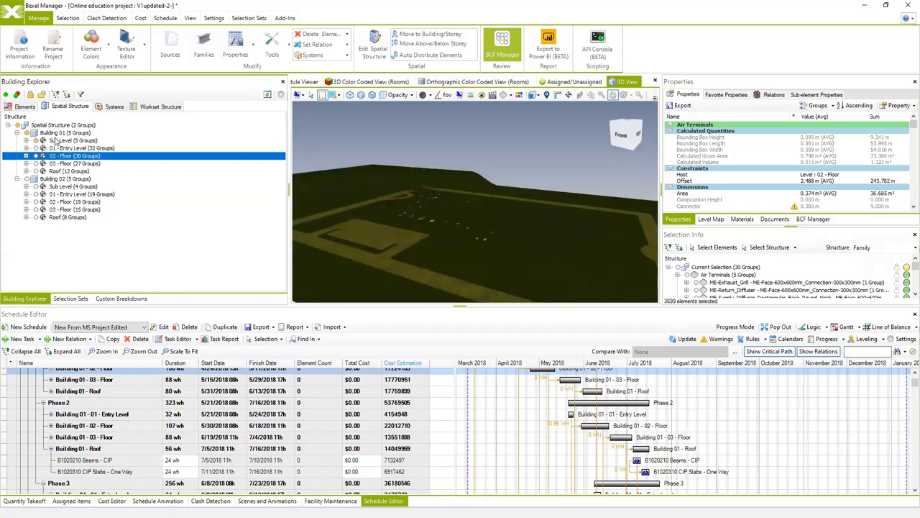
# Toggle Building 01's Sub Level, then select the Entry Level and Phase 1 tasks in the schedule.
pyautogui.click(52, 141)
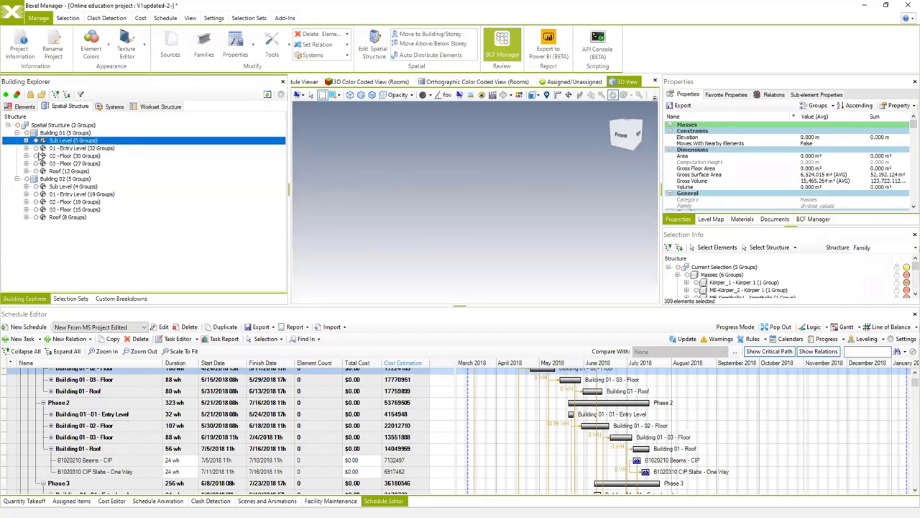
pyautogui.scroll(1, 135, 397)
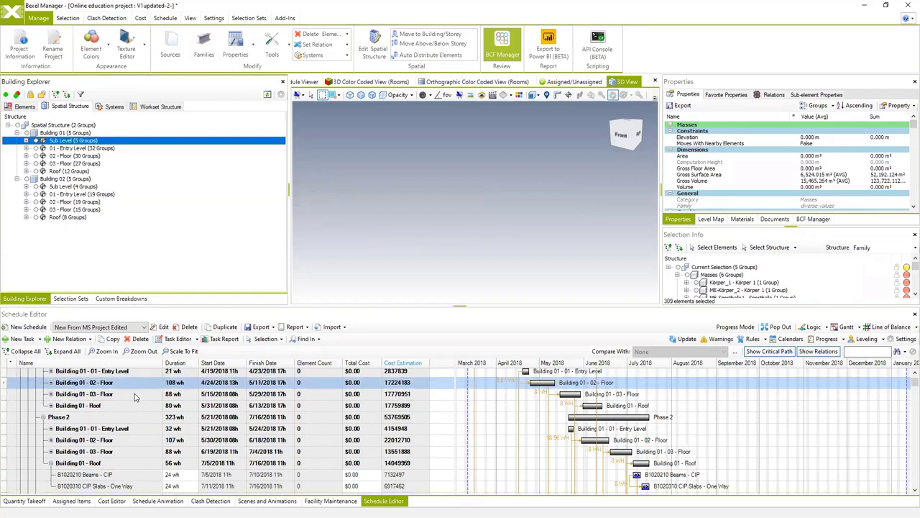
pyautogui.scroll(2, 135, 398)
pyautogui.click(85, 399)
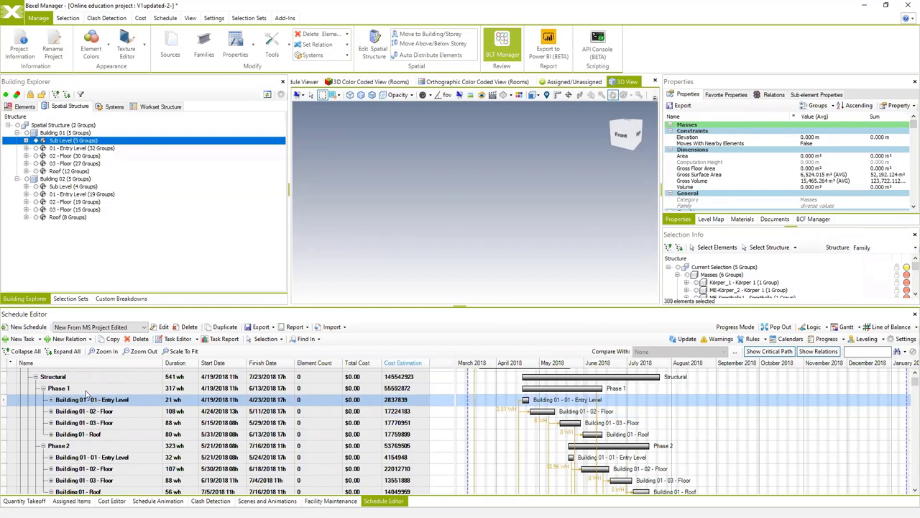
pyautogui.click(52, 388)
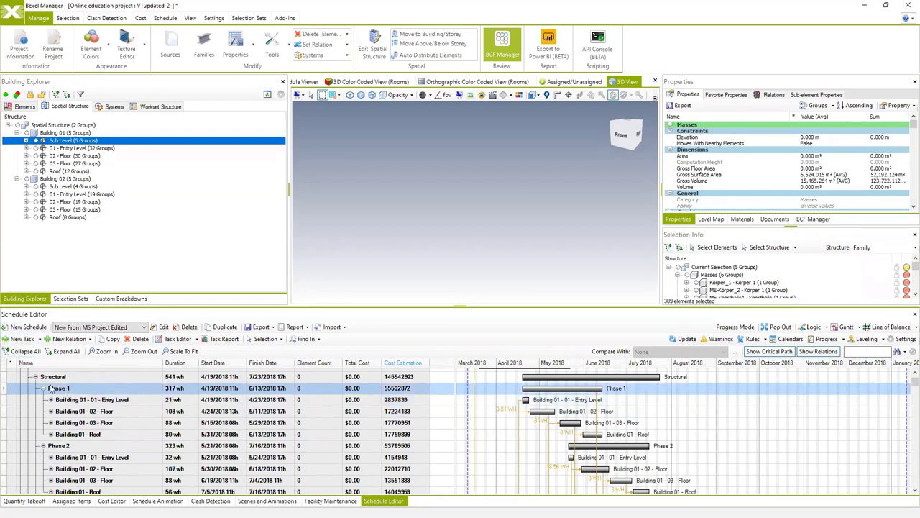
# Expand Construction phases and show then hide Phase 1 and Phase 2 in the 3D view.
pyautogui.click(71, 299)
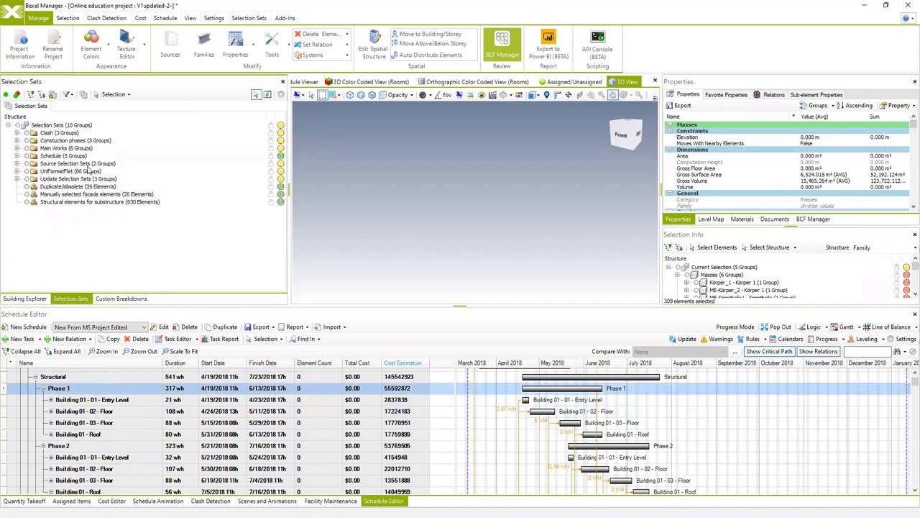
pyautogui.click(17, 140)
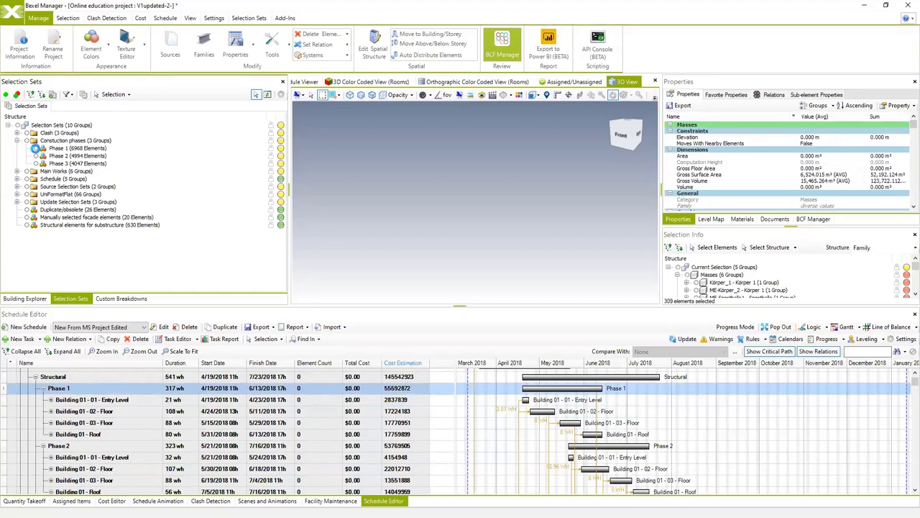
pyautogui.click(36, 148)
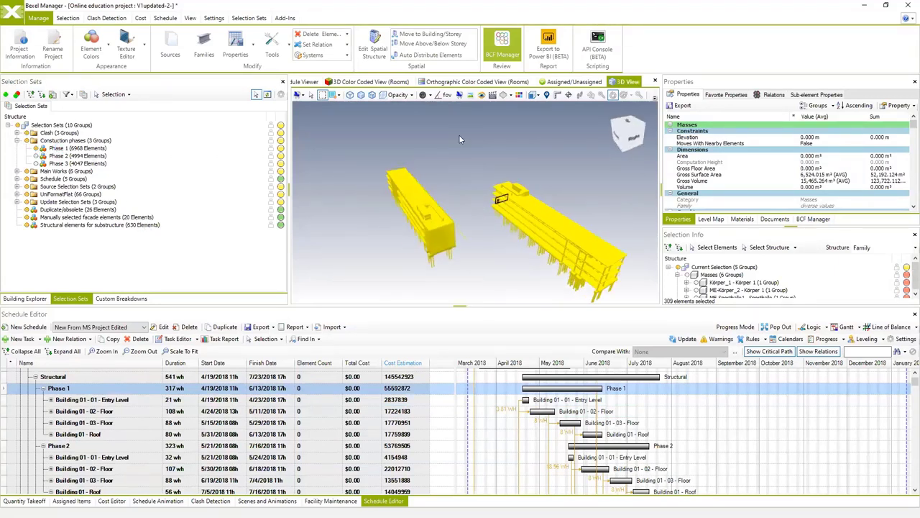
pyautogui.click(35, 149)
pyautogui.click(36, 156)
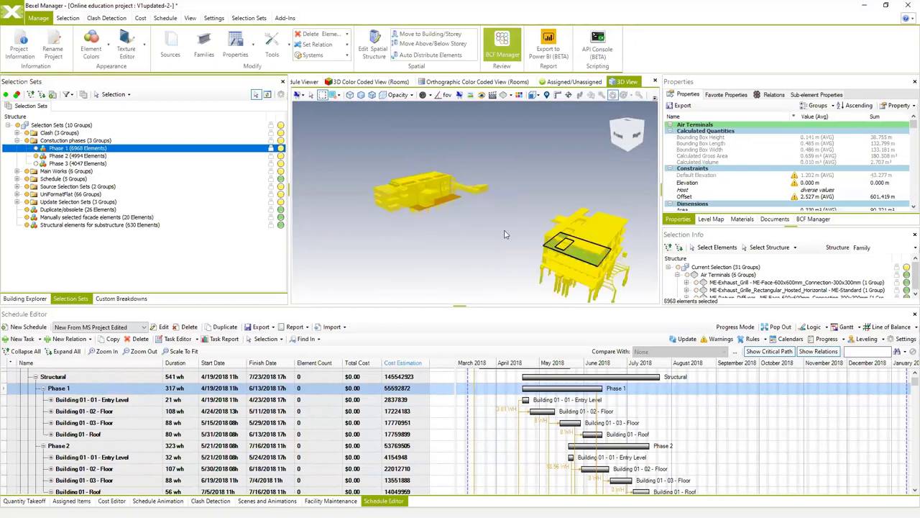
pyautogui.click(65, 156)
pyautogui.click(36, 163)
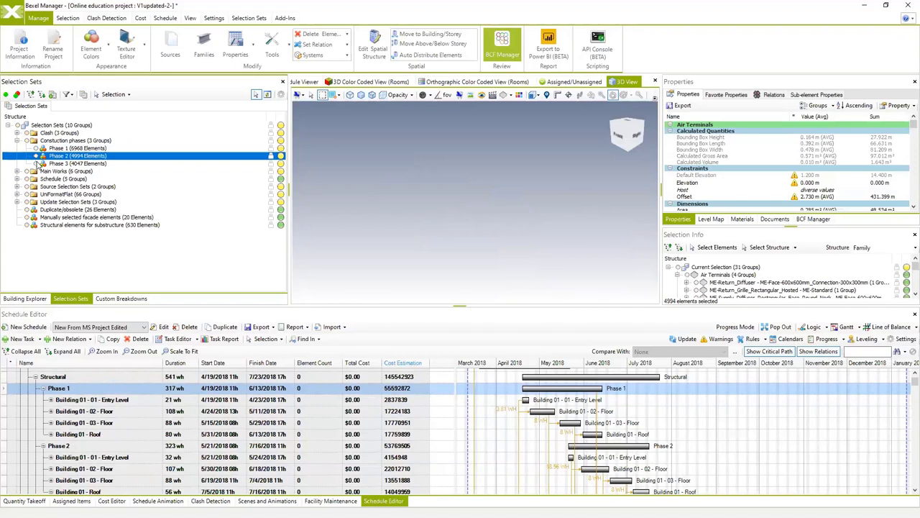
pyautogui.click(36, 163)
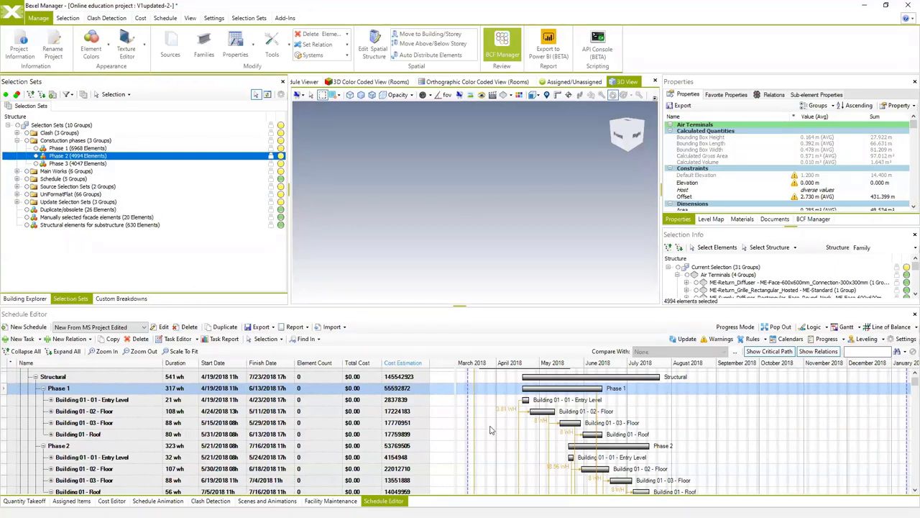
# Look at the Task Rules Editor, then open Edit Link Rules from the Rules dropdown.
pyautogui.click(751, 338)
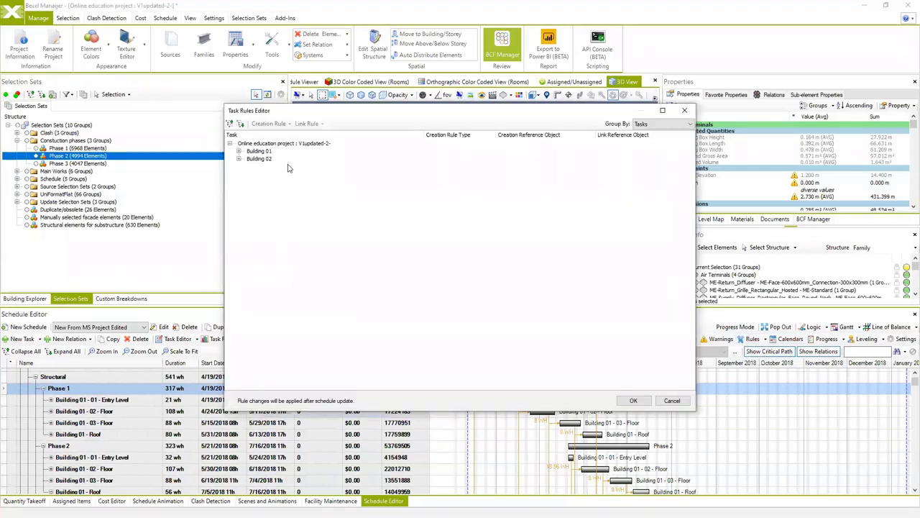
pyautogui.click(684, 110)
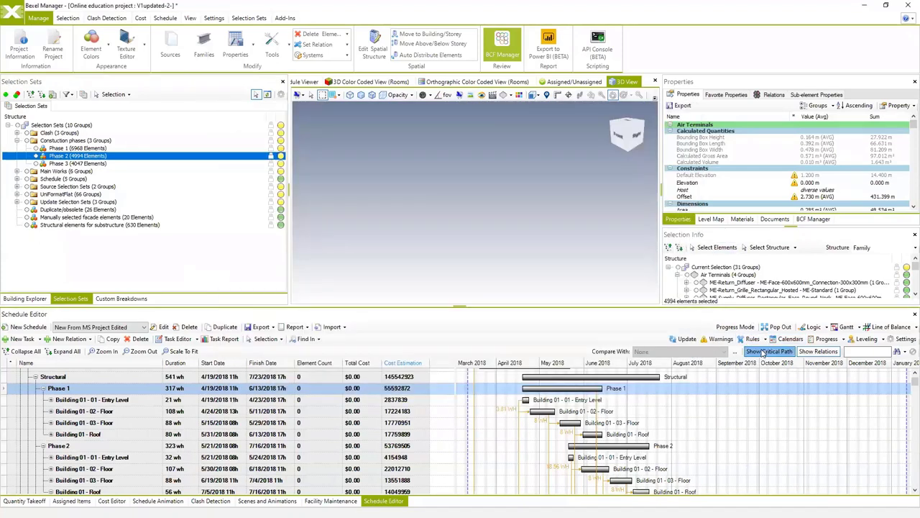
pyautogui.click(765, 342)
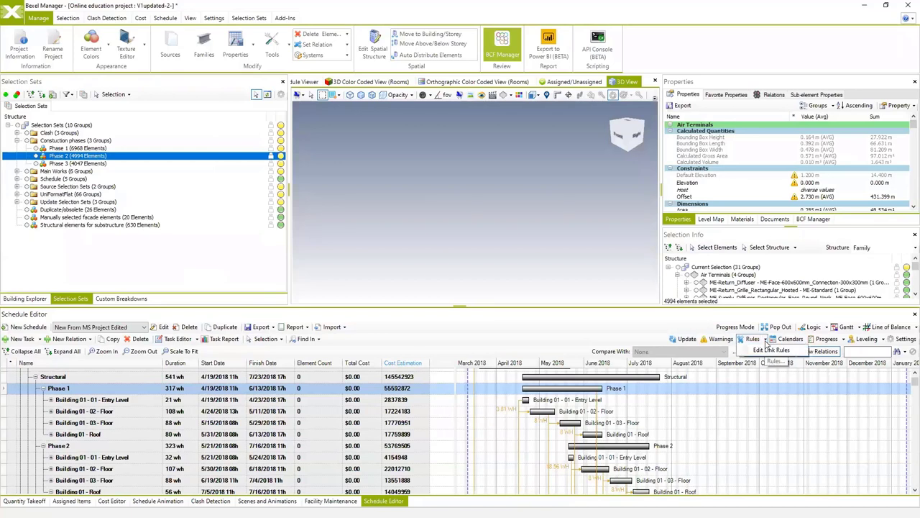
pyautogui.click(770, 350)
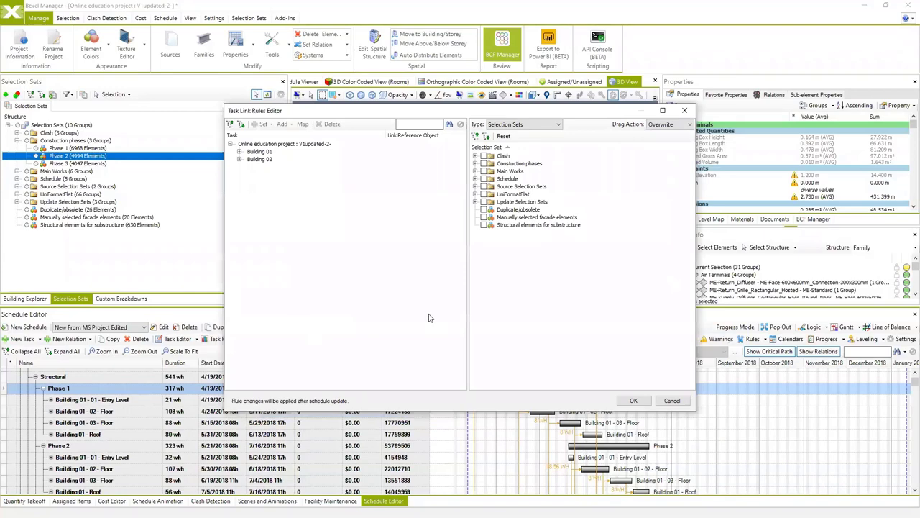
# Maximize the Task Link Rules Editor and expand every task in the tree.
pyautogui.click(662, 110)
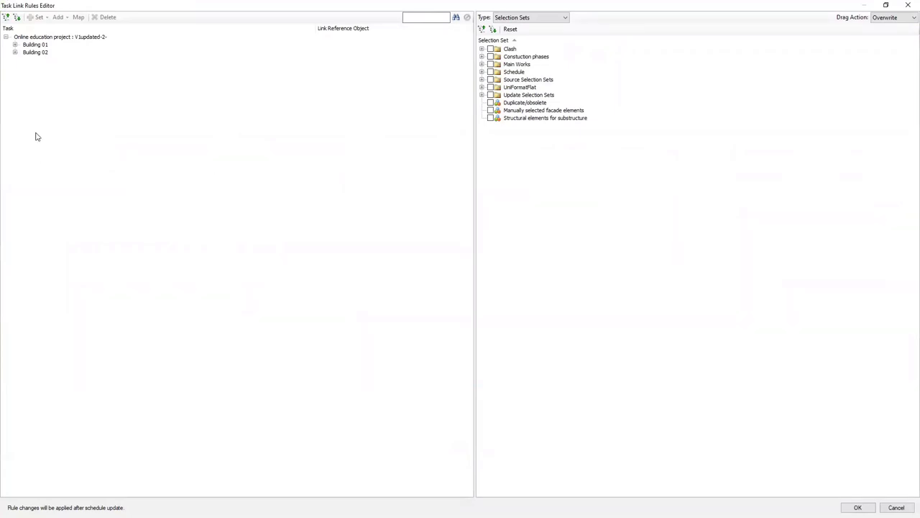
pyautogui.click(16, 16)
pyautogui.scroll(-3, 114, 452)
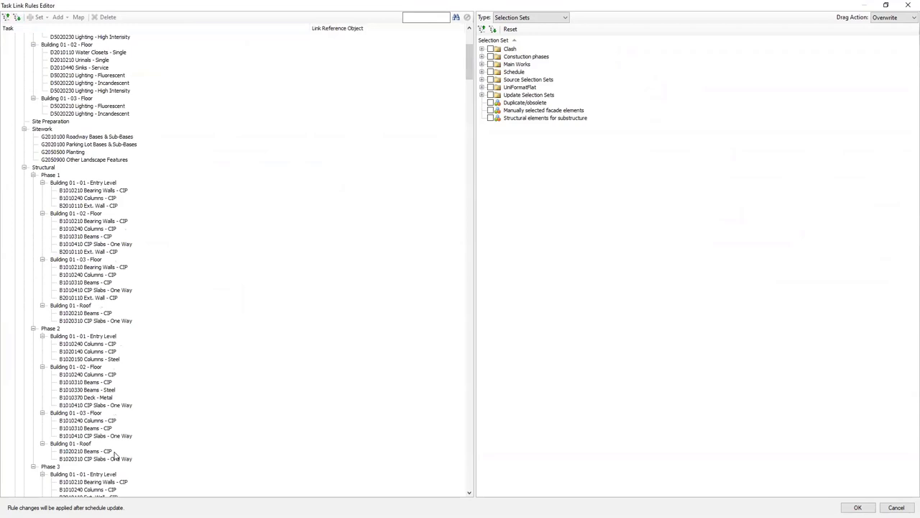
pyautogui.scroll(-1, 114, 455)
pyautogui.moveTo(467, 66); pyautogui.dragTo(432, 57)
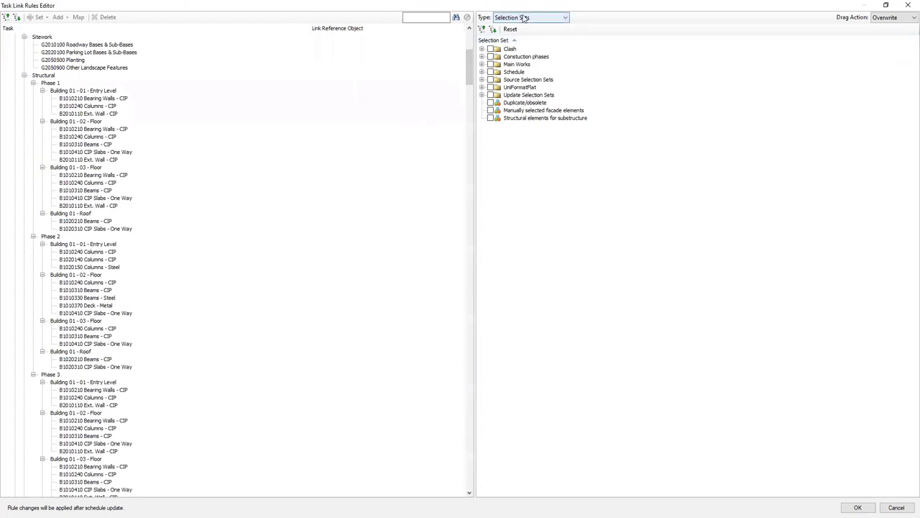
# Try Buildings and Building Storeys as link source, then set Type back to Selection Sets.
pyautogui.click(565, 18)
pyautogui.click(537, 27)
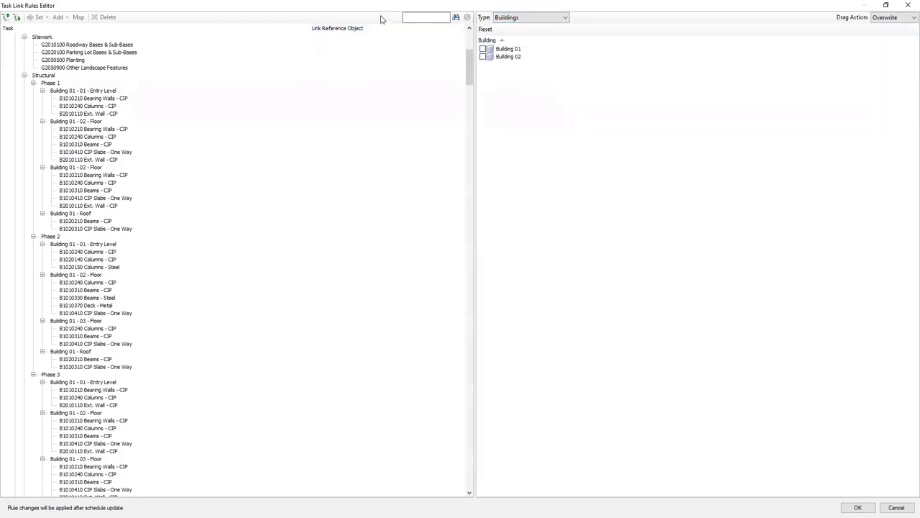
pyautogui.press('super+Down')
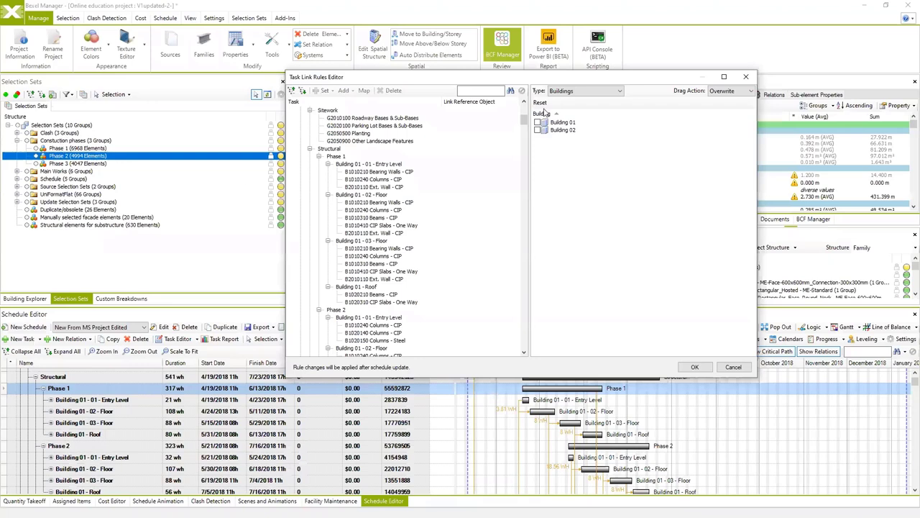
pyautogui.click(598, 92)
pyautogui.click(567, 108)
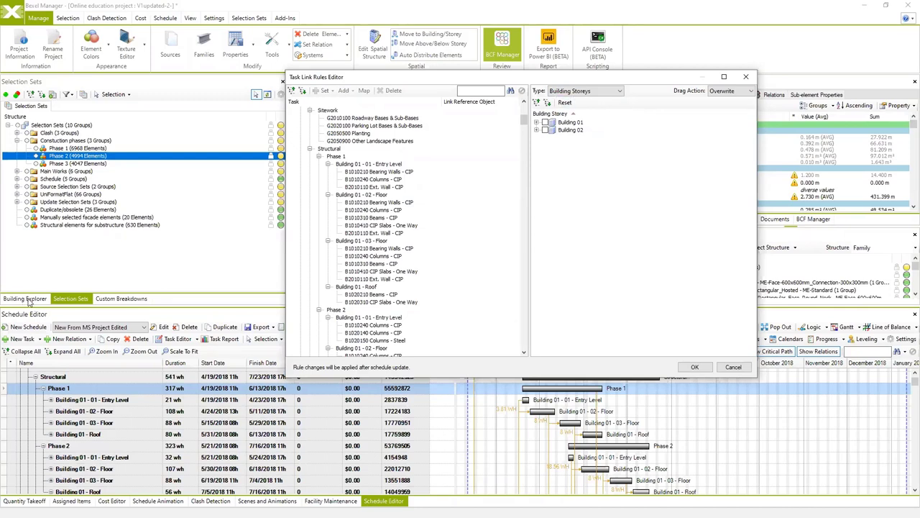
pyautogui.click(724, 76)
pyautogui.click(565, 18)
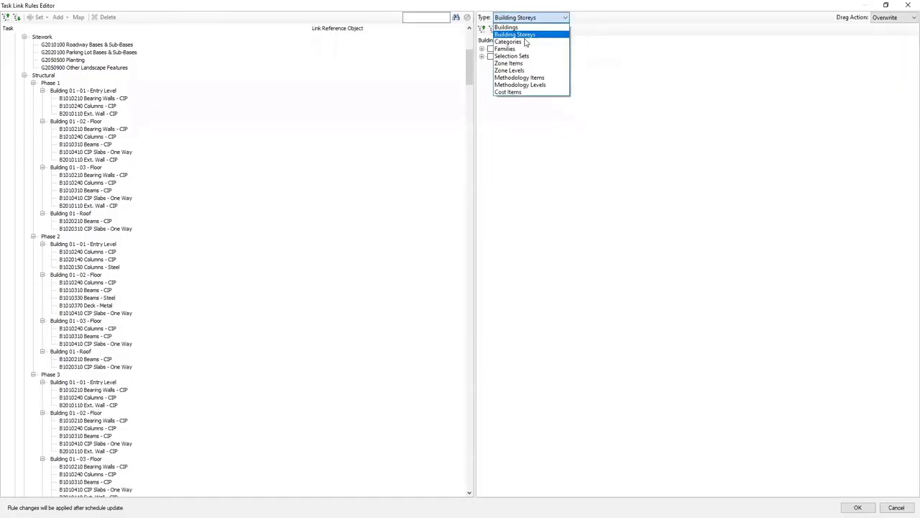
pyautogui.click(520, 49)
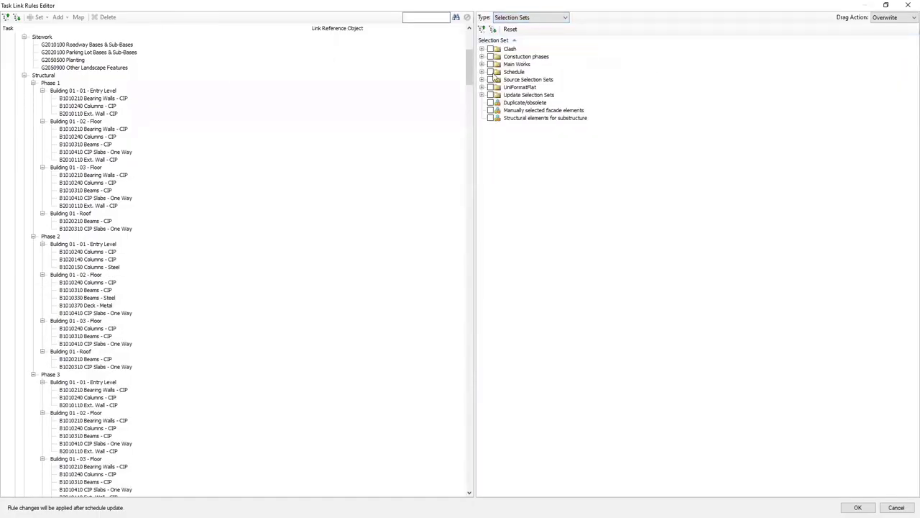
pyautogui.scroll(10, 432, 129)
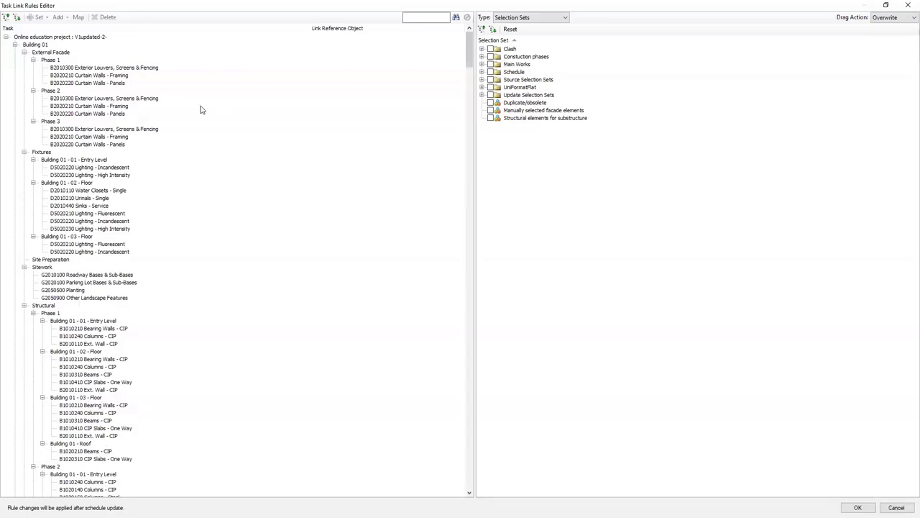
# Expand UniFormatFlat and select the A1010130 Pile Caps selection set.
pyautogui.click(481, 94)
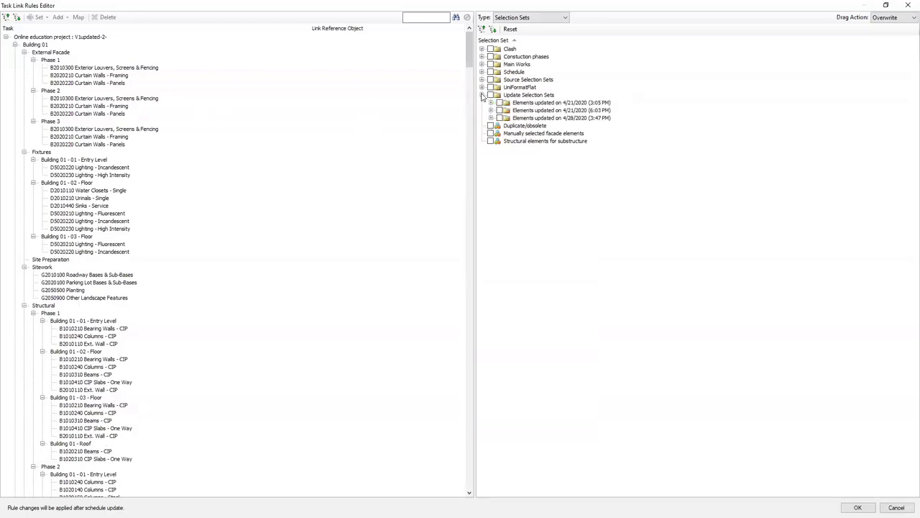
pyautogui.click(481, 95)
pyautogui.click(482, 87)
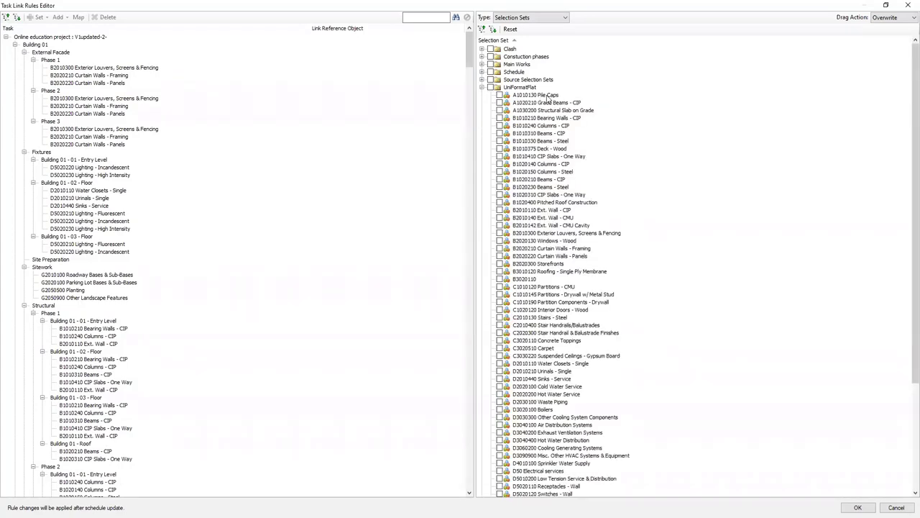
pyautogui.click(548, 96)
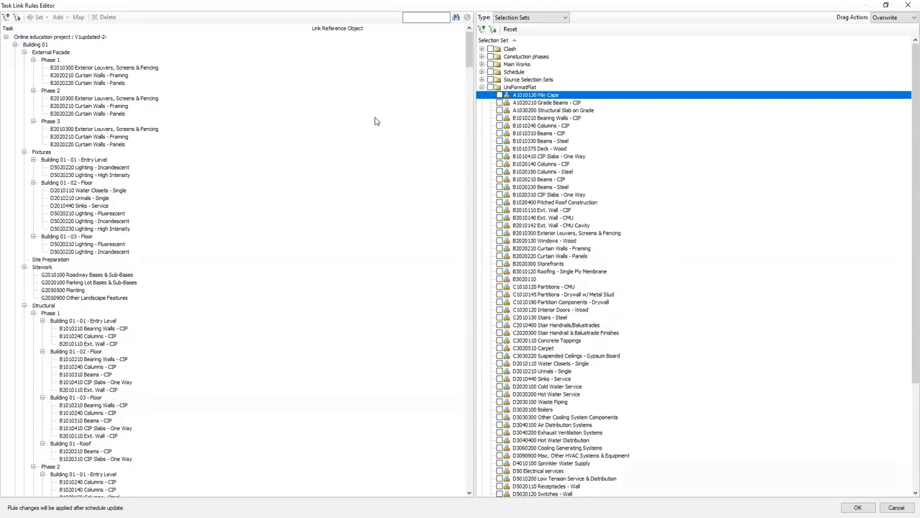
pyautogui.scroll(-1, 137, 271)
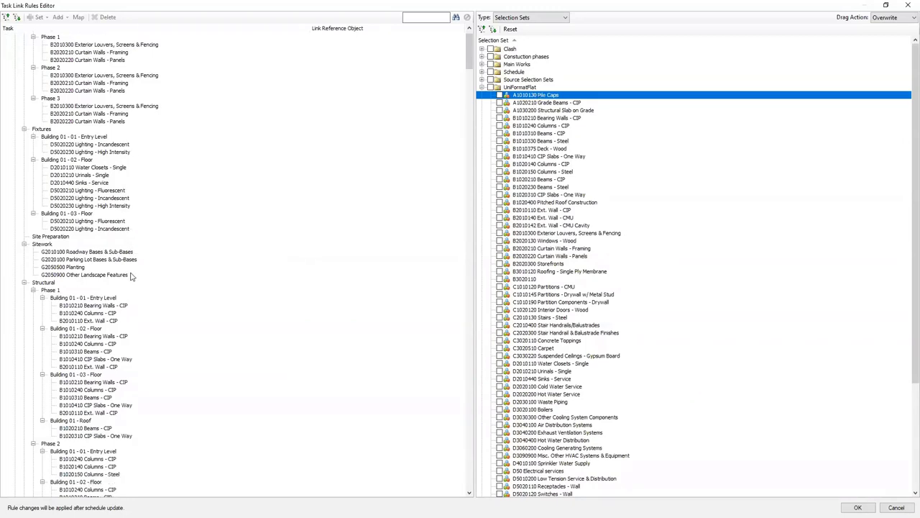
pyautogui.click(92, 346)
pyautogui.scroll(-2, 137, 287)
pyautogui.scroll(2, 122, 263)
pyautogui.scroll(1, 115, 252)
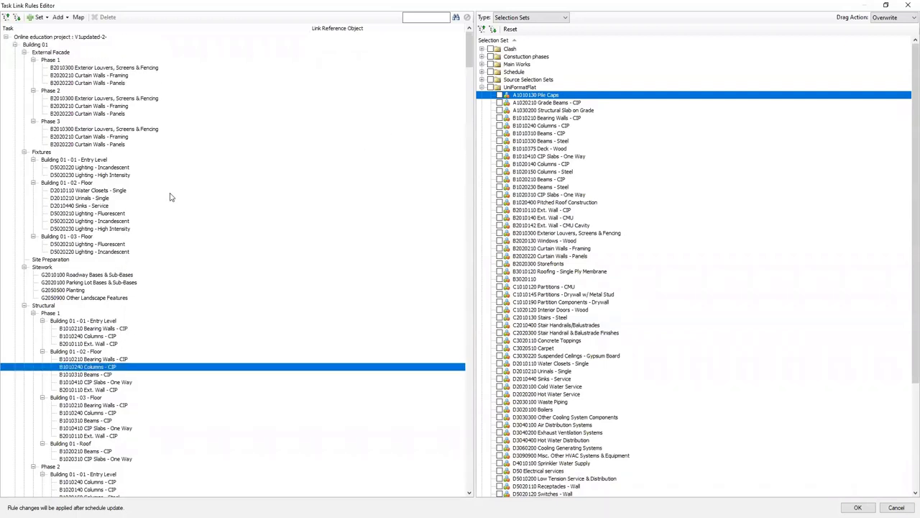
pyautogui.scroll(-11, 68, 225)
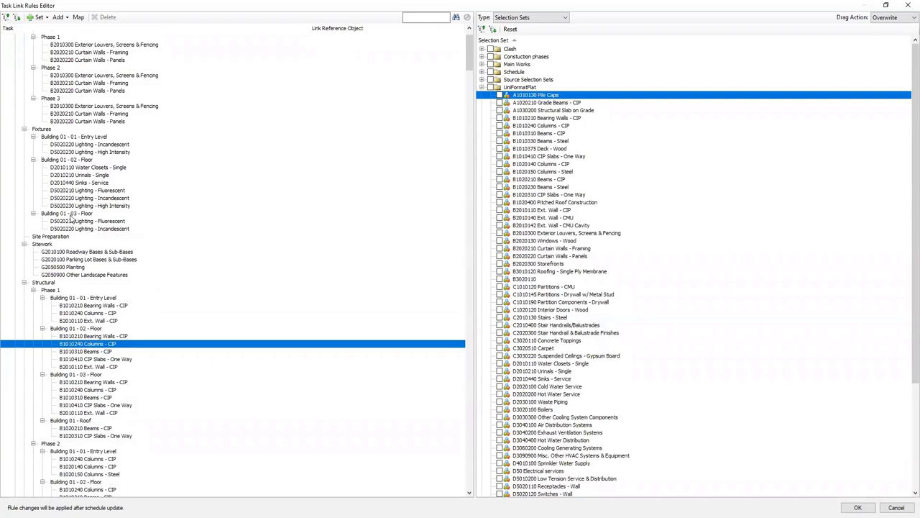
pyautogui.scroll(-10, 72, 224)
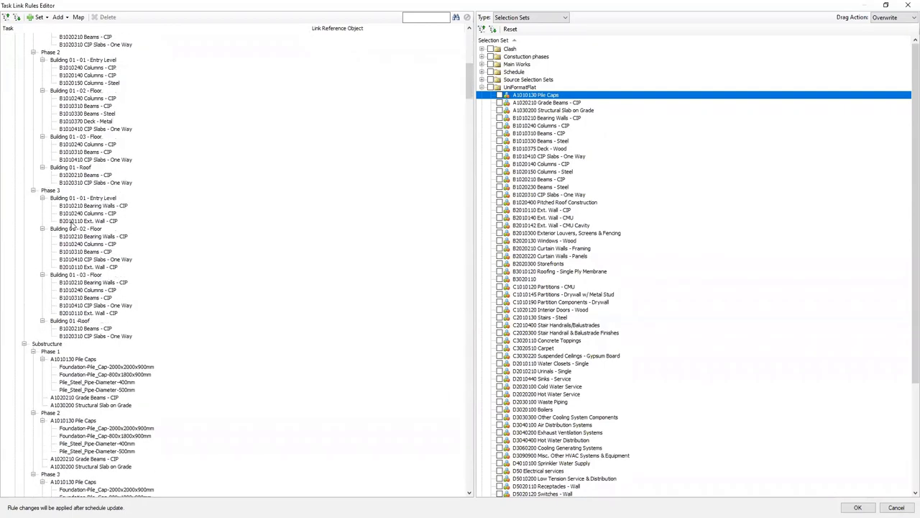
# Drag A1010130 Pile Caps onto the Phase 2, Phase 3 and Phase 1 Pile Caps tasks.
pyautogui.click(74, 353)
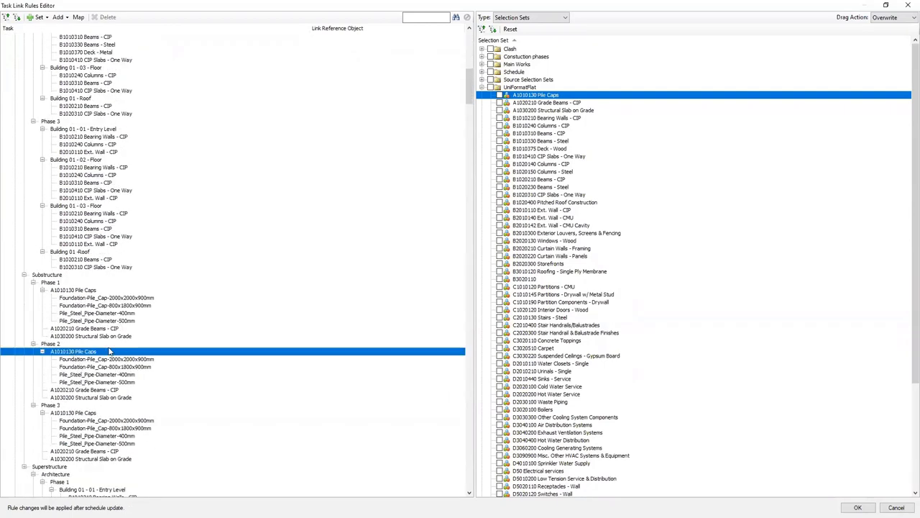
pyautogui.moveTo(538, 97); pyautogui.dragTo(99, 351)
pyautogui.moveTo(558, 97); pyautogui.dragTo(88, 414)
pyautogui.moveTo(563, 95); pyautogui.dragTo(80, 290)
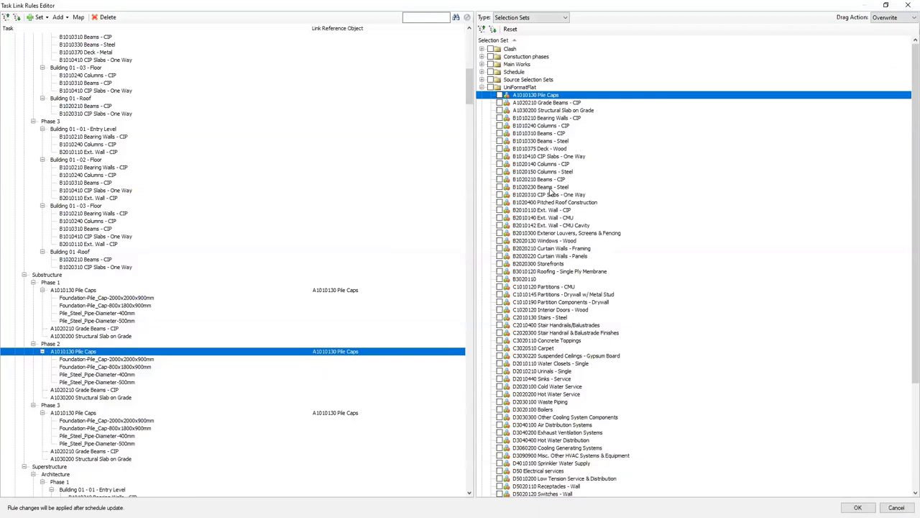
pyautogui.scroll(19, 86, 302)
pyautogui.scroll(-10, 88, 302)
pyautogui.scroll(12, 94, 307)
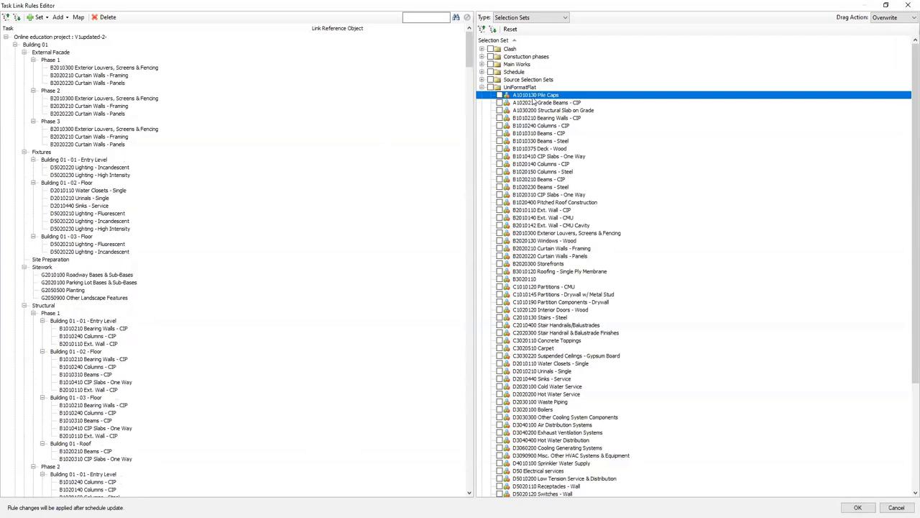
pyautogui.scroll(-6, 535, 101)
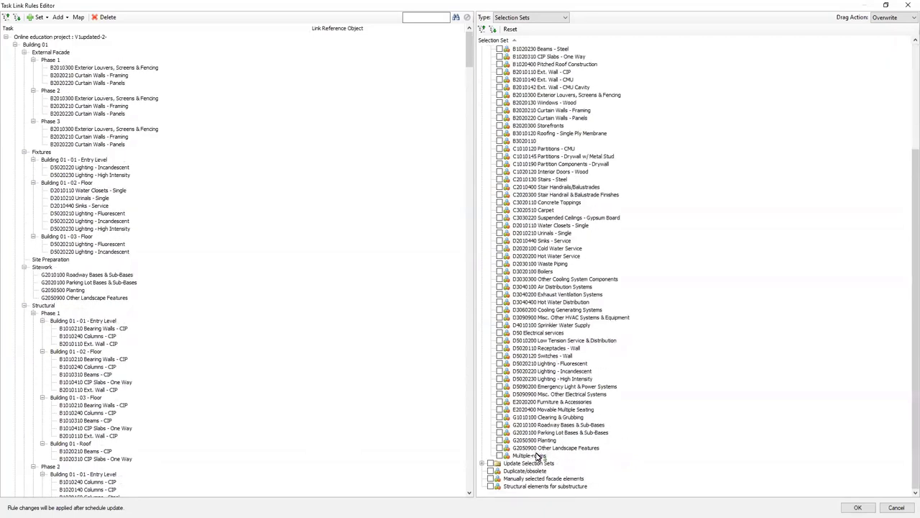
# Select all UniFormatFlat sets and all tasks, then auto-match them with Map.
pyautogui.scroll(2, 538, 439)
pyautogui.hotkey('ctrl', 'a')
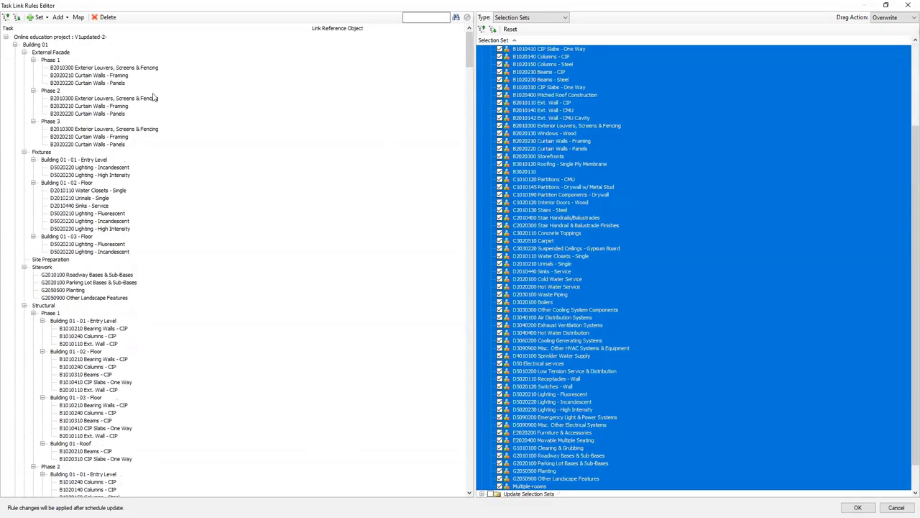
pyautogui.click(40, 49)
pyautogui.moveTo(469, 51); pyautogui.dragTo(469, 475)
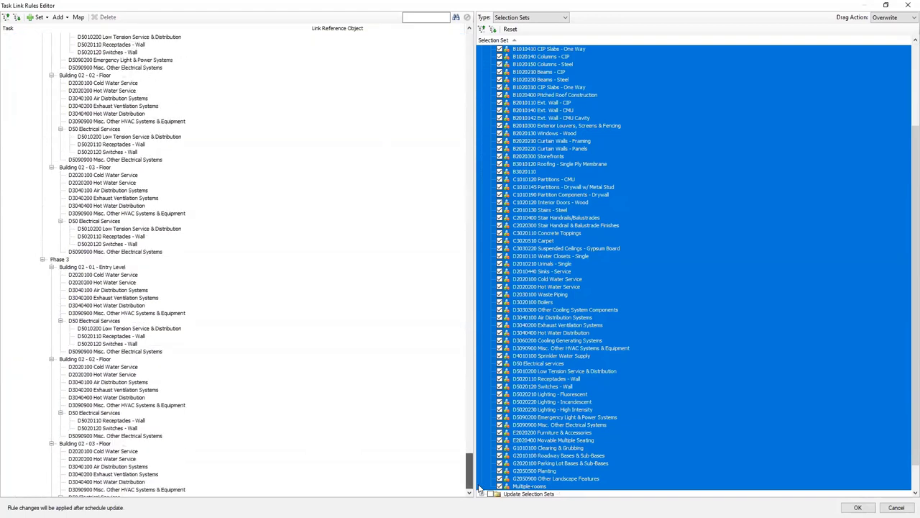
pyautogui.hotkey('ctrl', 'a')
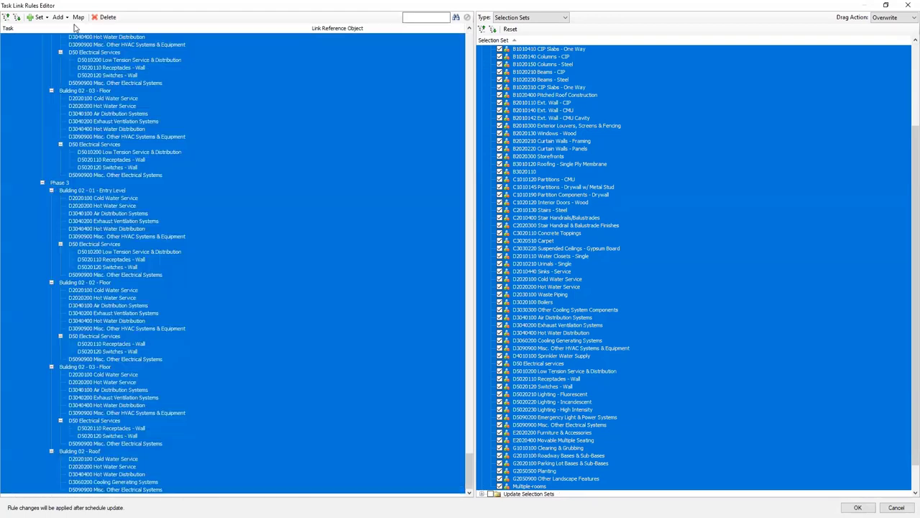
pyautogui.scroll(5, 208, 105)
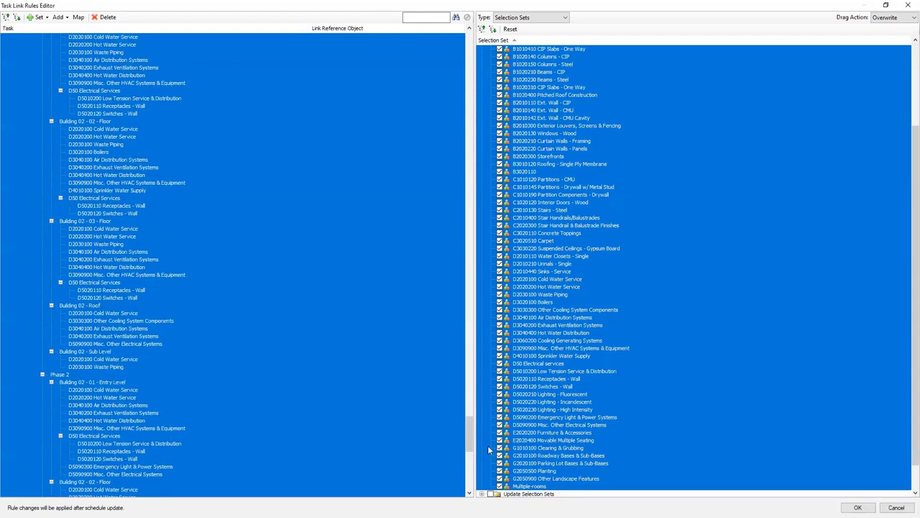
pyautogui.moveTo(472, 448); pyautogui.dragTo(464, 43)
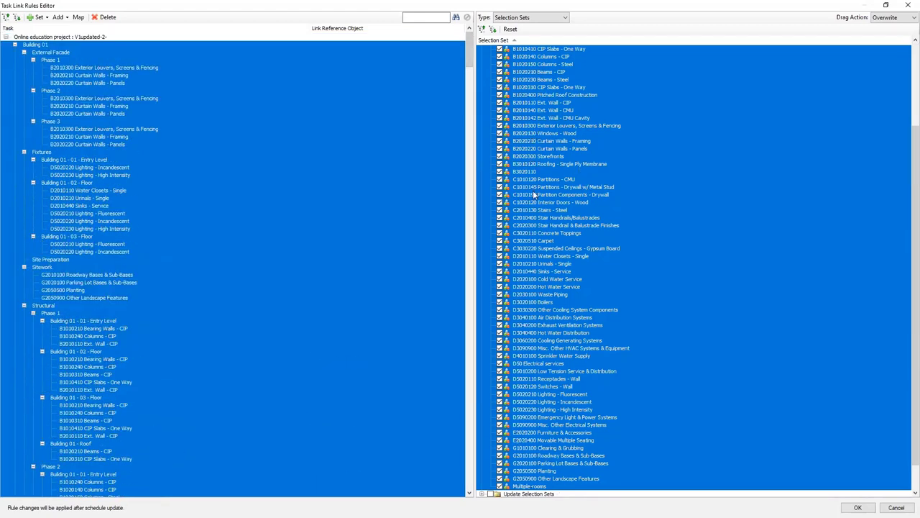
pyautogui.click(79, 18)
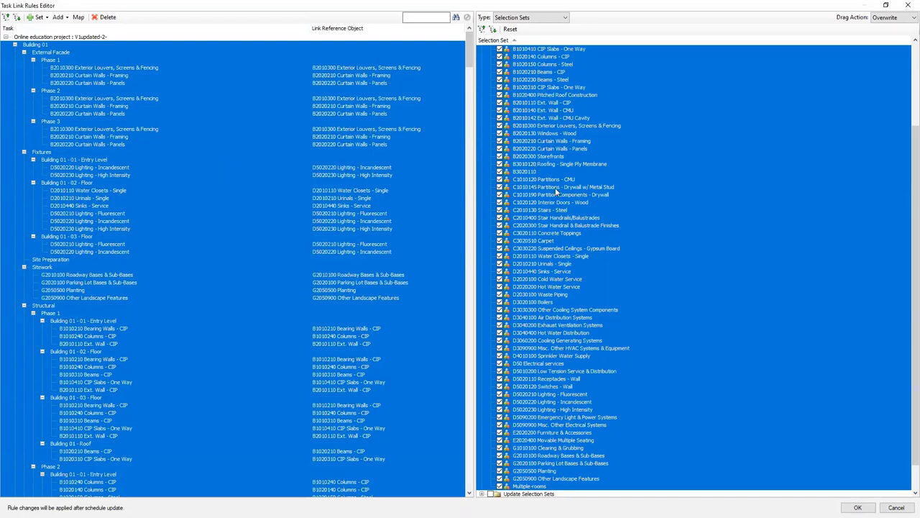
pyautogui.moveTo(469, 57)
pyautogui.mouseDown()
pyautogui.moveTo(464, 487)
pyautogui.moveTo(468, 43)
pyautogui.mouseUp()
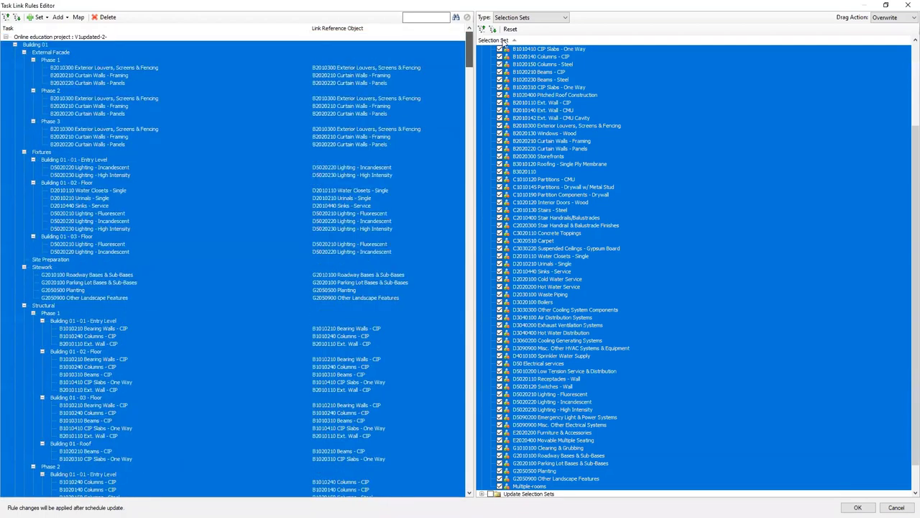
# Select the Grade Beams set and the Building 01 Entry Level and 02 - Floor fixture tasks.
pyautogui.click(66, 91)
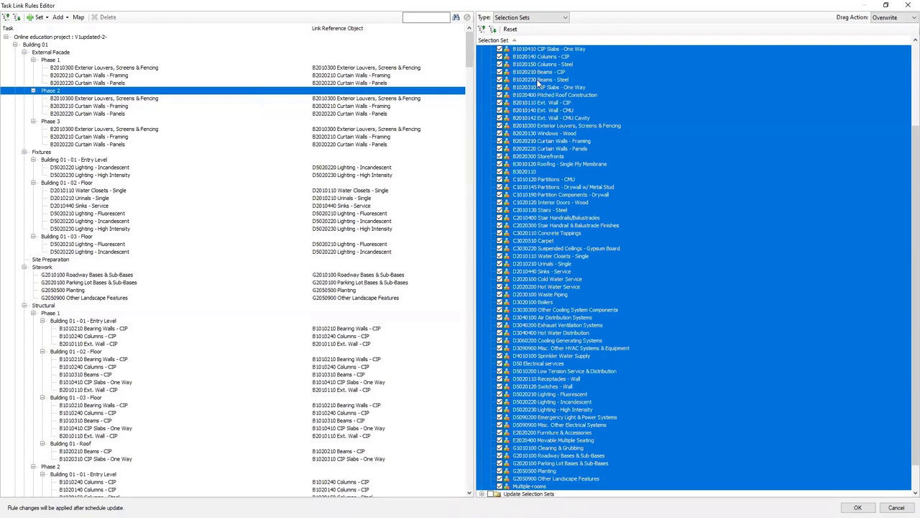
pyautogui.scroll(5, 539, 108)
pyautogui.click(554, 104)
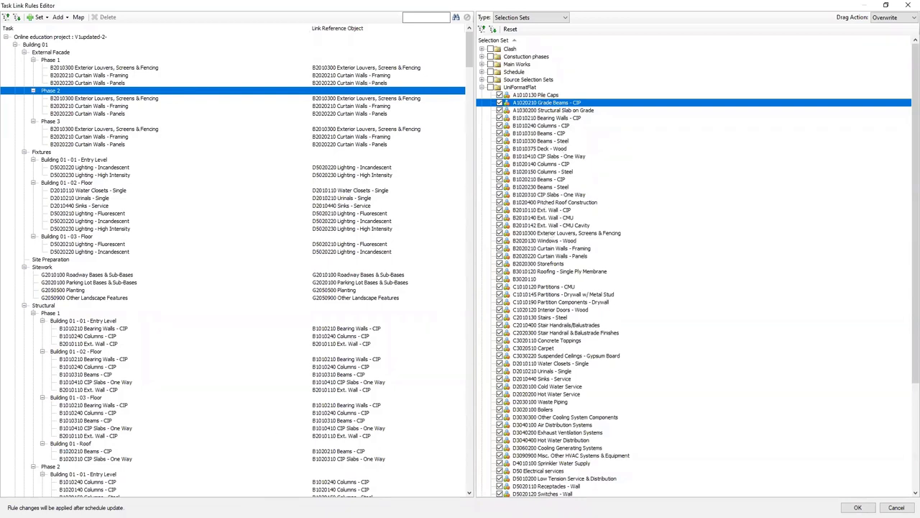
pyautogui.scroll(-11, 273, 495)
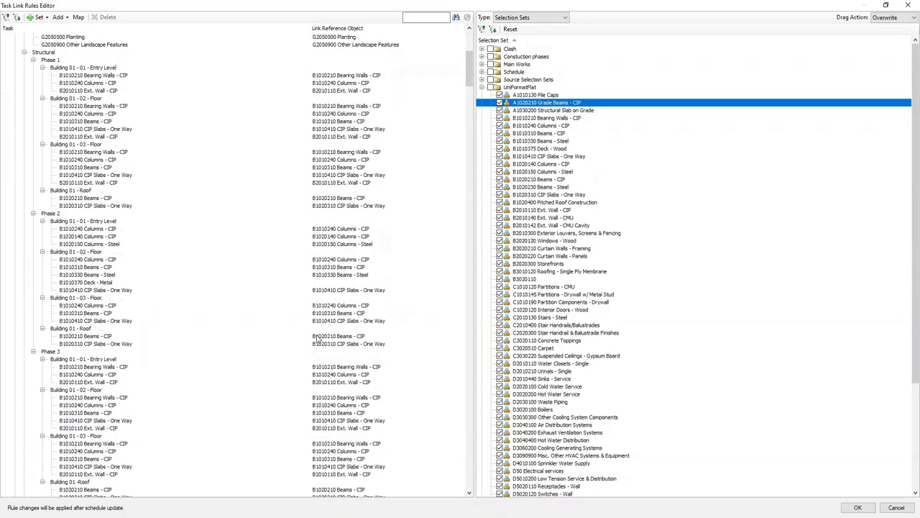
pyautogui.scroll(11, 302, 446)
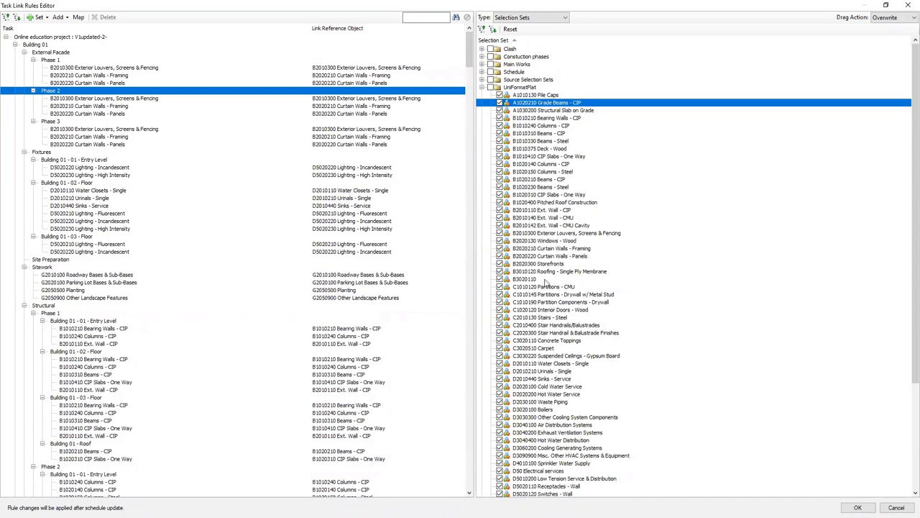
pyautogui.click(53, 184)
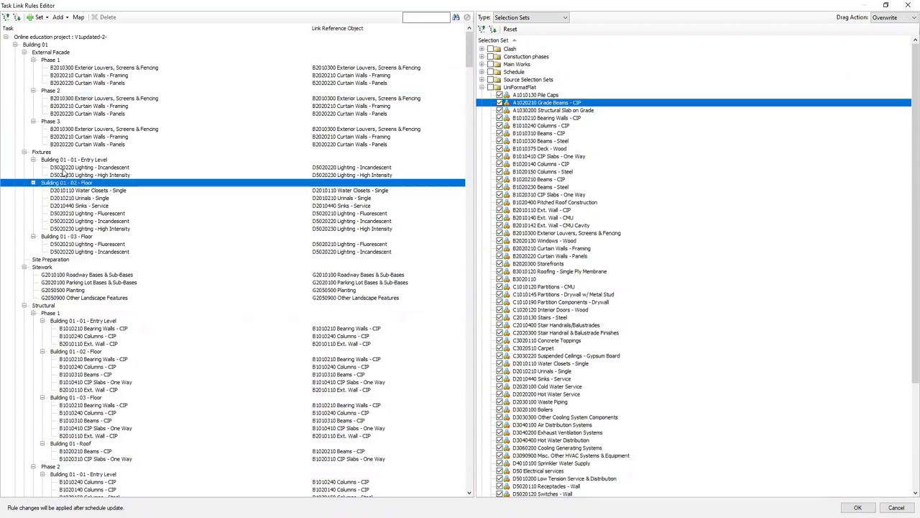
pyautogui.keyDown('ctrl'); pyautogui.click(56, 160); pyautogui.keyUp('ctrl')
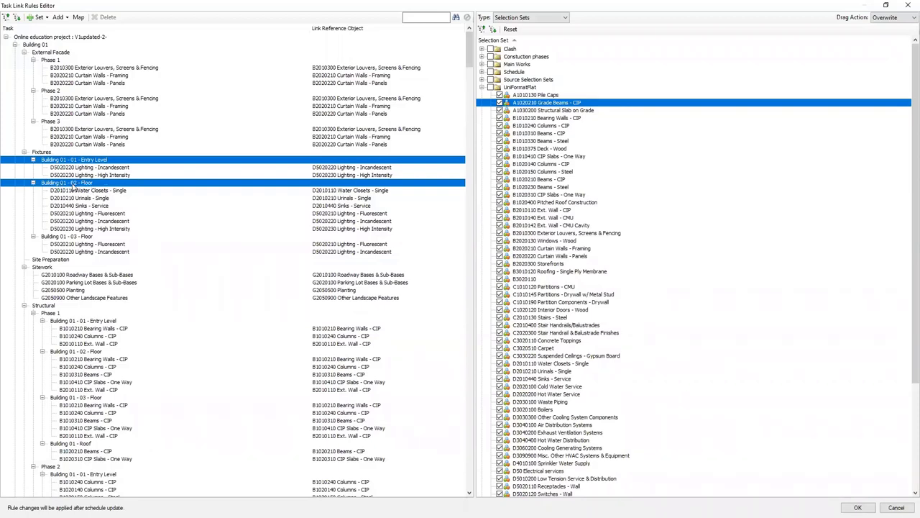
# Switch link source to Building Storeys and check all Building 01 and Building 02 storeys.
pyautogui.click(565, 17)
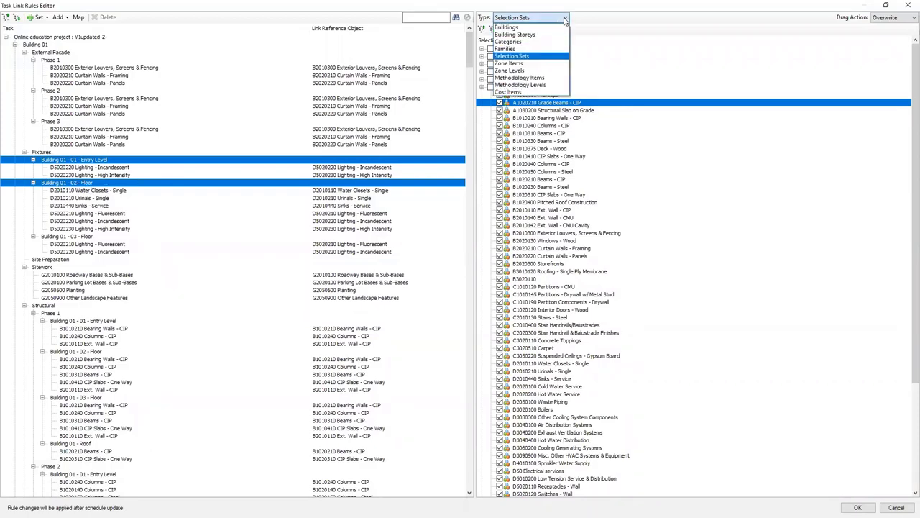
pyautogui.click(524, 36)
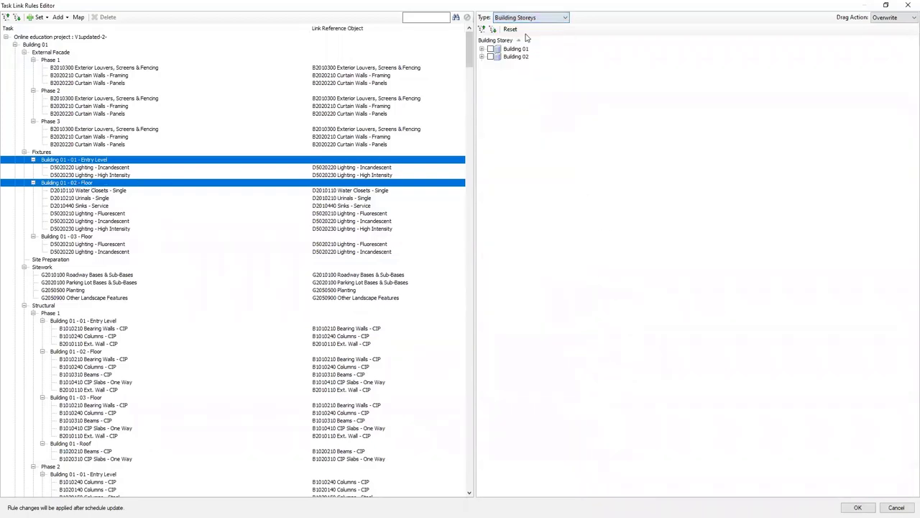
pyautogui.click(490, 48)
pyautogui.click(483, 96)
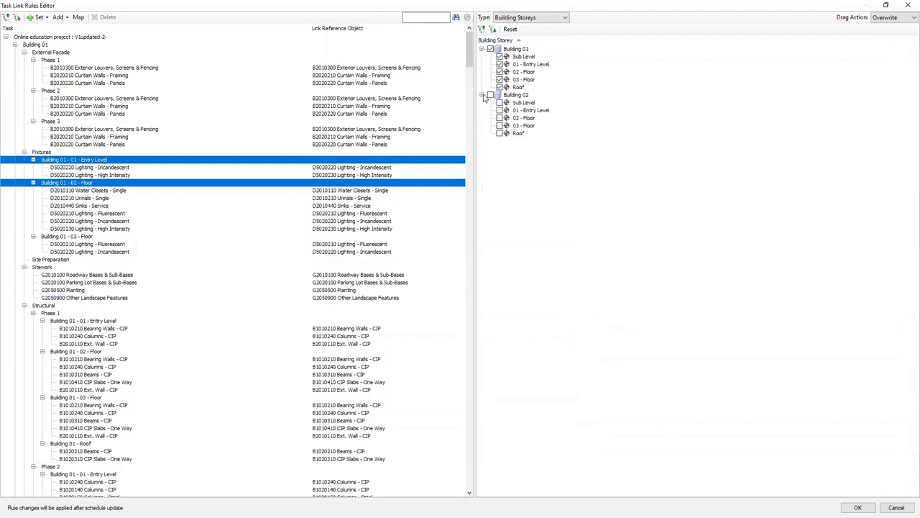
pyautogui.click(500, 110)
pyautogui.click(499, 133)
# Select every task from root to last and check the Building 02 Entry Level link.
pyautogui.click(64, 37)
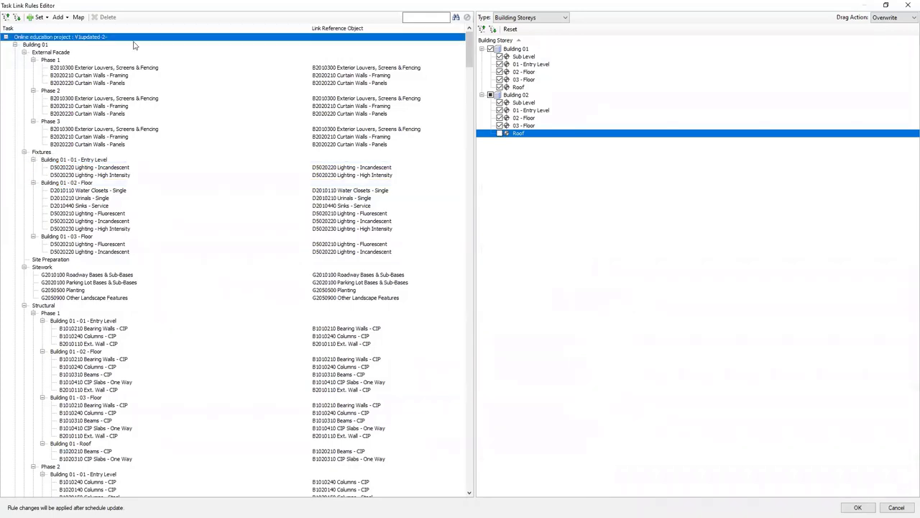
pyautogui.moveTo(469, 51); pyautogui.dragTo(403, 498)
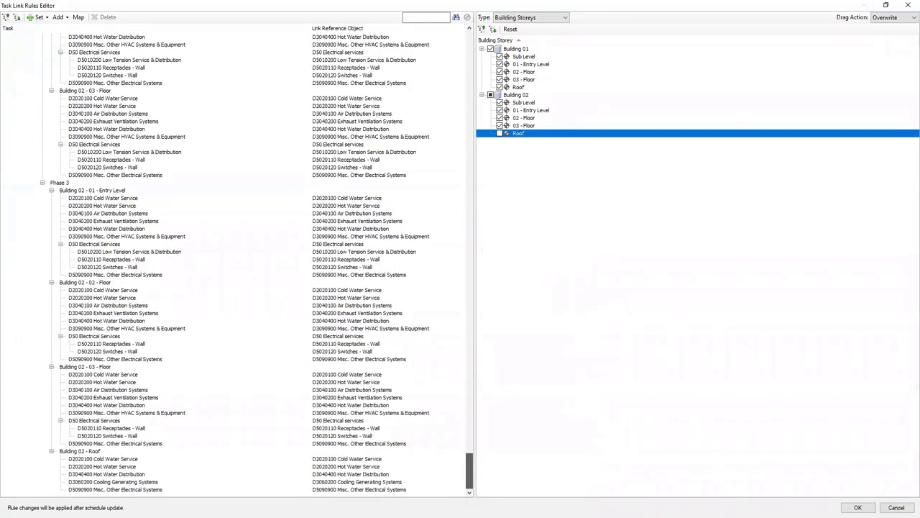
pyautogui.keyDown('shift'); pyautogui.click(385, 490); pyautogui.keyUp('shift')
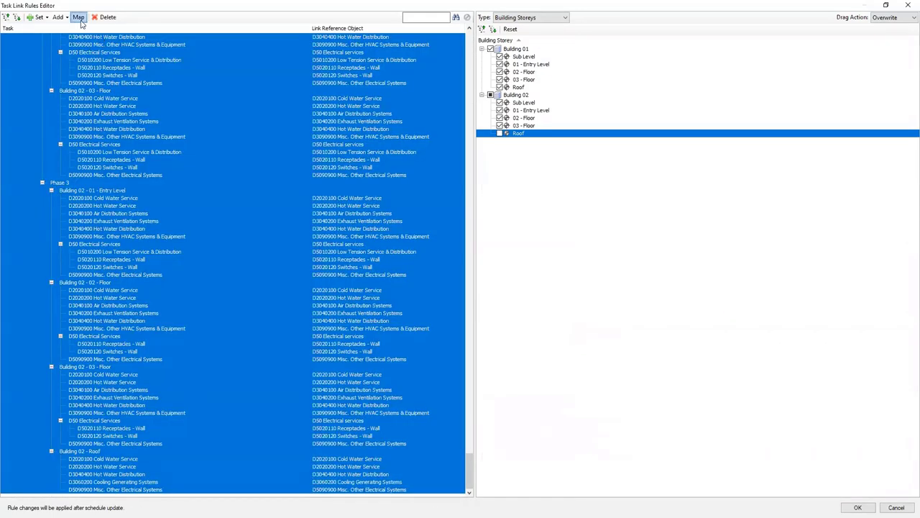
pyautogui.click(352, 191)
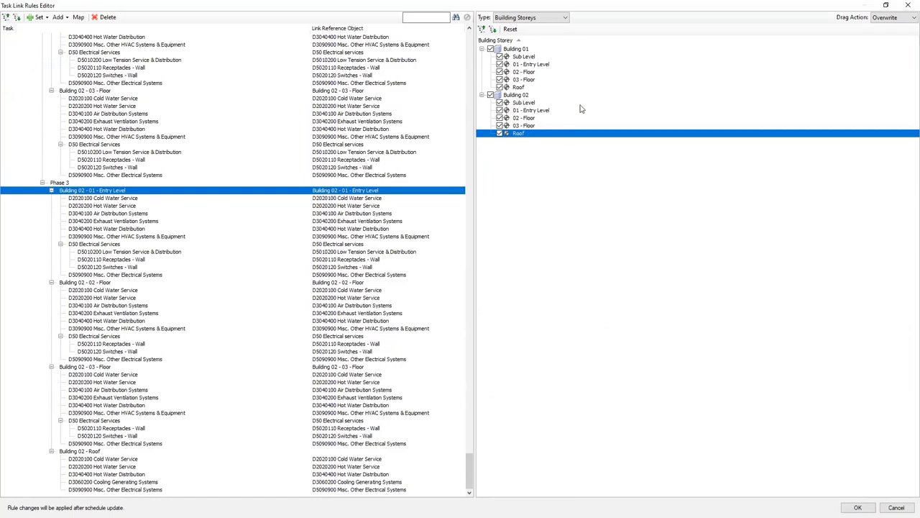
pyautogui.click(401, 490)
pyautogui.moveTo(470, 476); pyautogui.dragTo(451, 41)
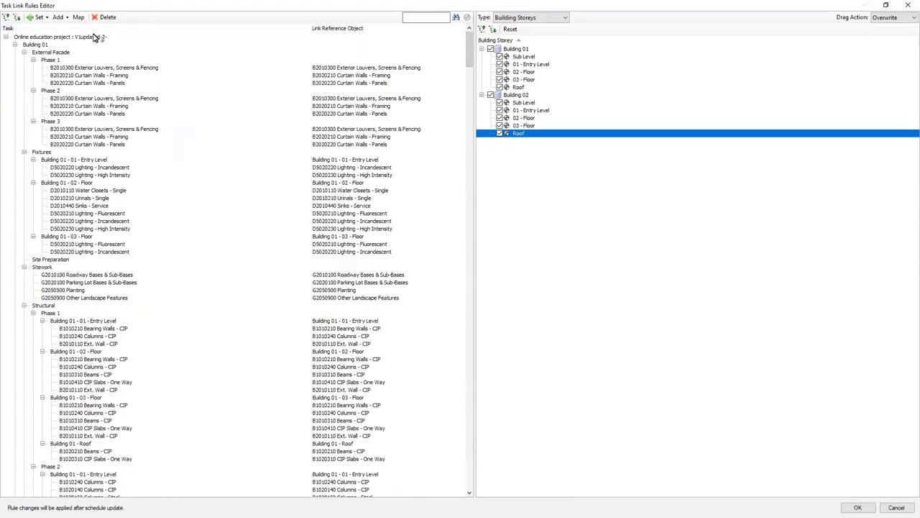
pyautogui.hotkey('ctrl', 'a')
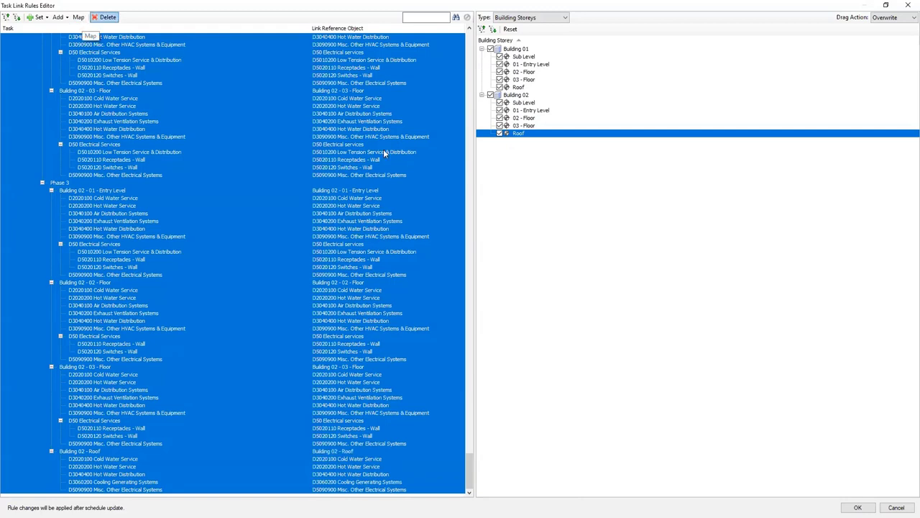
pyautogui.scroll(10, 381, 193)
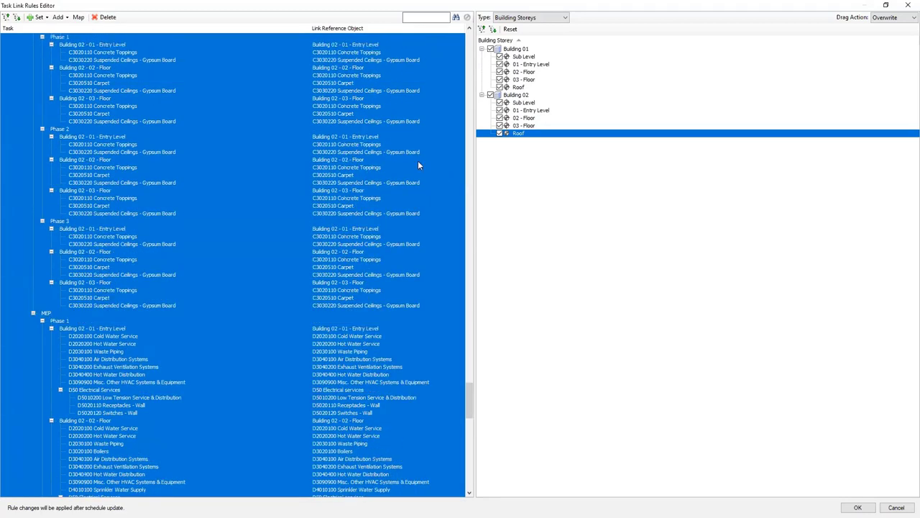
pyautogui.scroll(15, 432, 167)
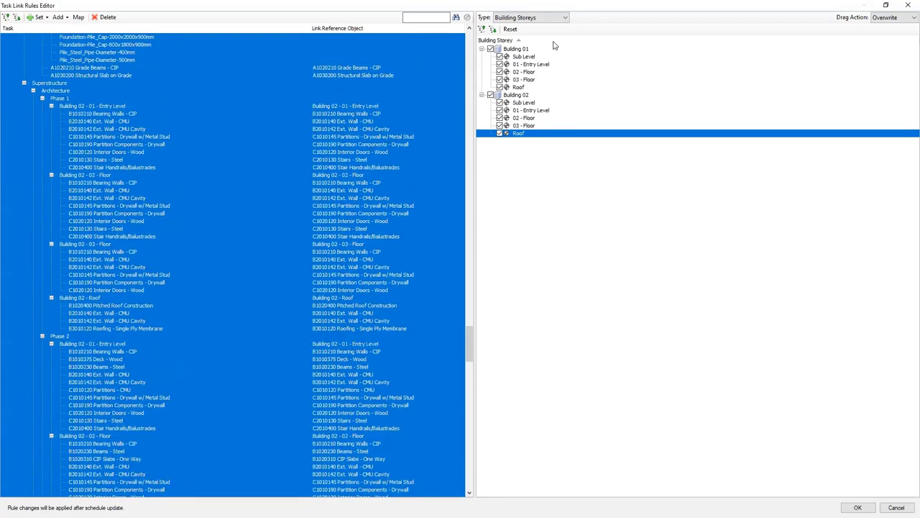
pyautogui.scroll(6, 116, 130)
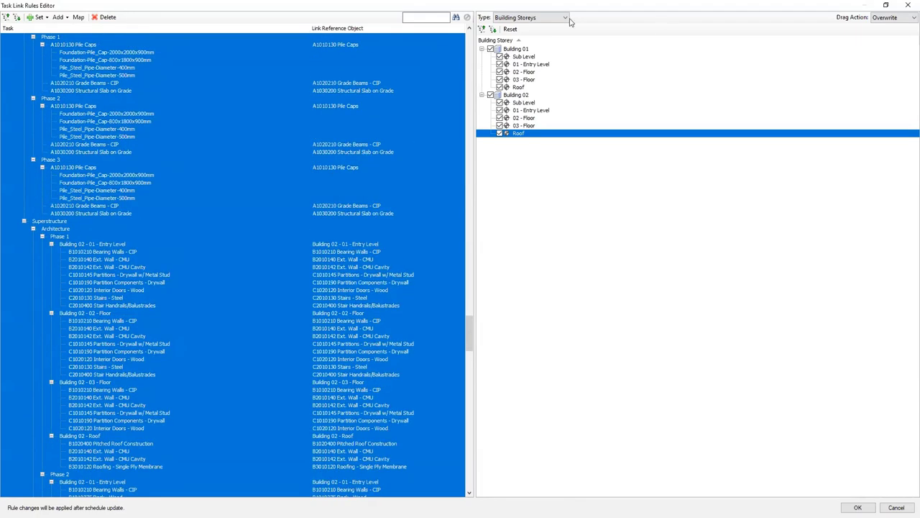
# Return to Selection Sets and map the phase tasks to the Phase 1–3 sets.
pyautogui.click(511, 17)
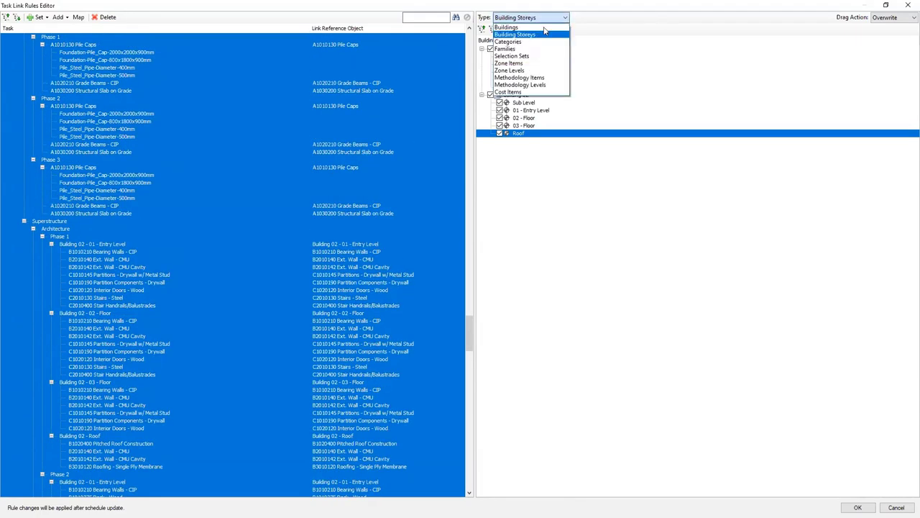
pyautogui.click(512, 56)
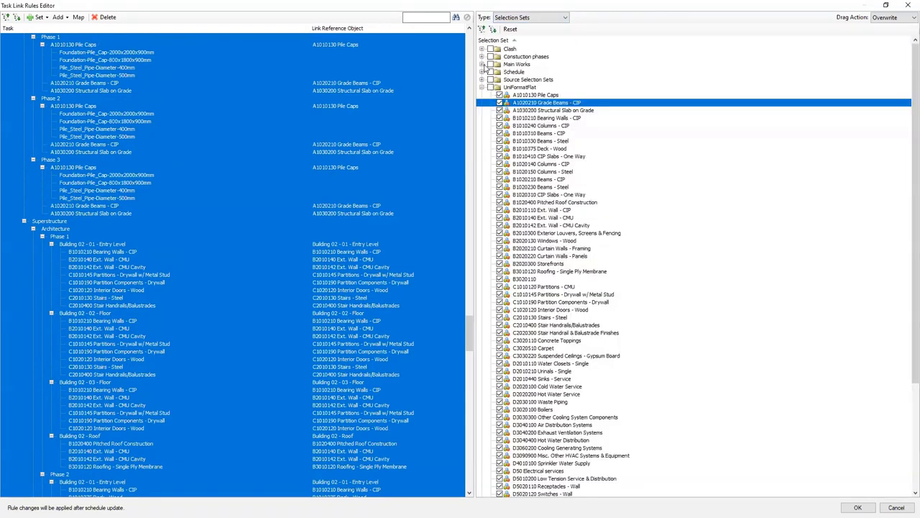
pyautogui.click(483, 87)
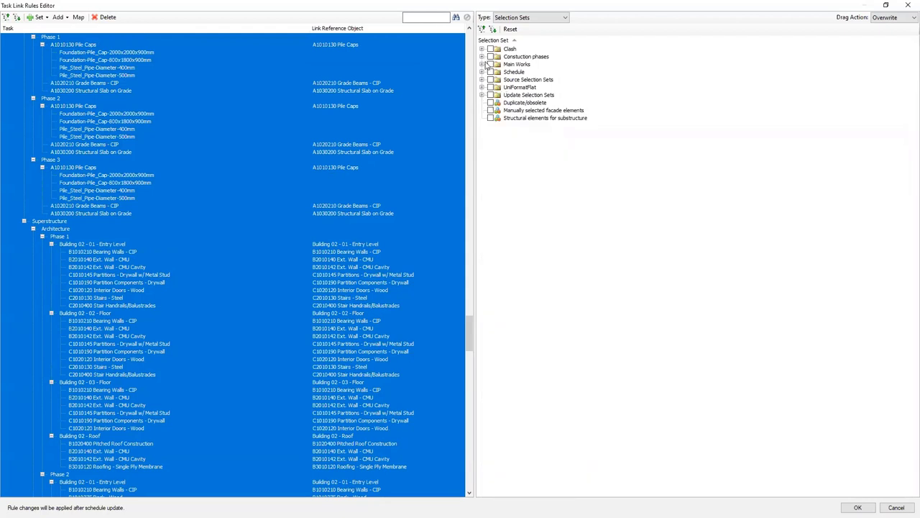
pyautogui.click(482, 56)
pyautogui.click(515, 64)
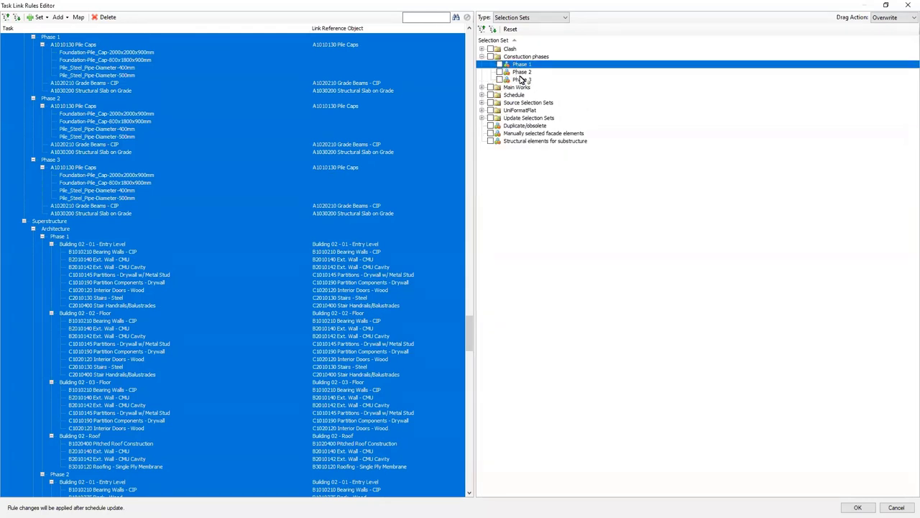
pyautogui.keyDown('shift'); pyautogui.click(522, 80); pyautogui.keyUp('shift')
pyautogui.click(79, 16)
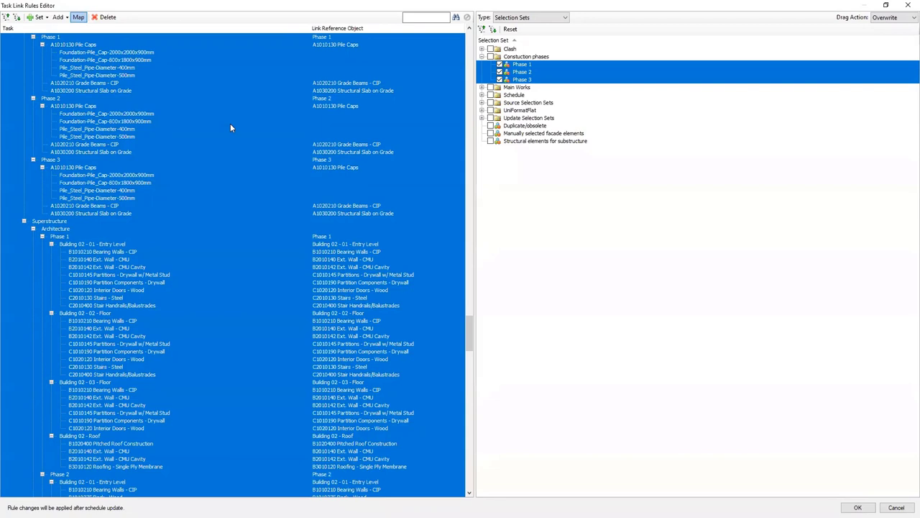
pyautogui.scroll(6, 104, 137)
pyautogui.scroll(10, 302, 193)
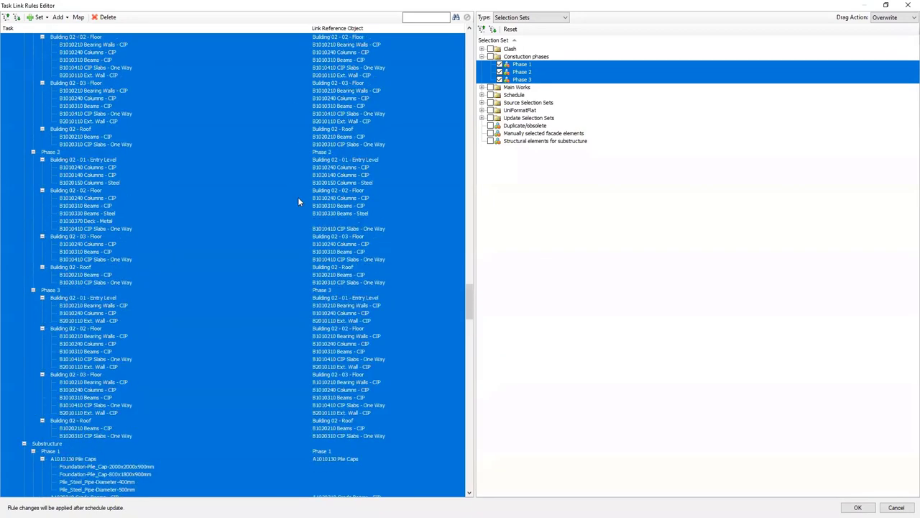
pyautogui.moveTo(469, 273); pyautogui.dragTo(475, 31)
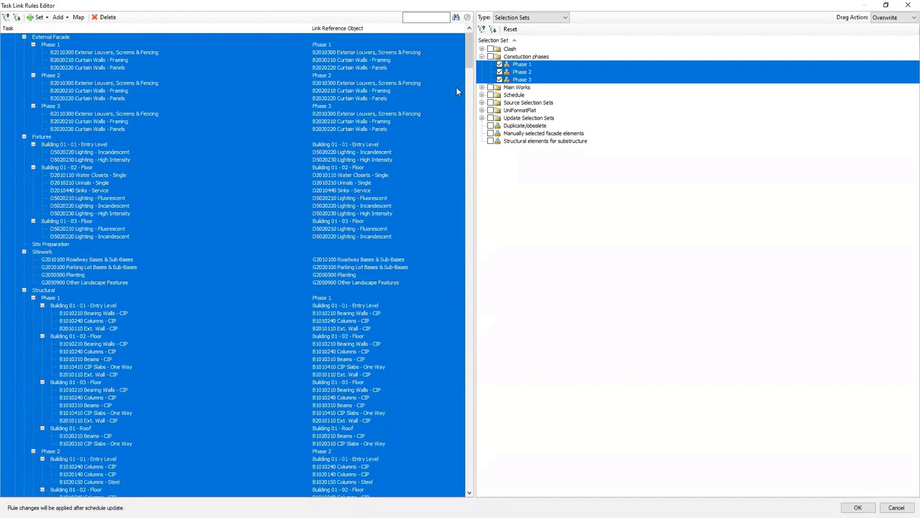
# Map the work-package tasks to all six Main Works selection sets.
pyautogui.click(481, 56)
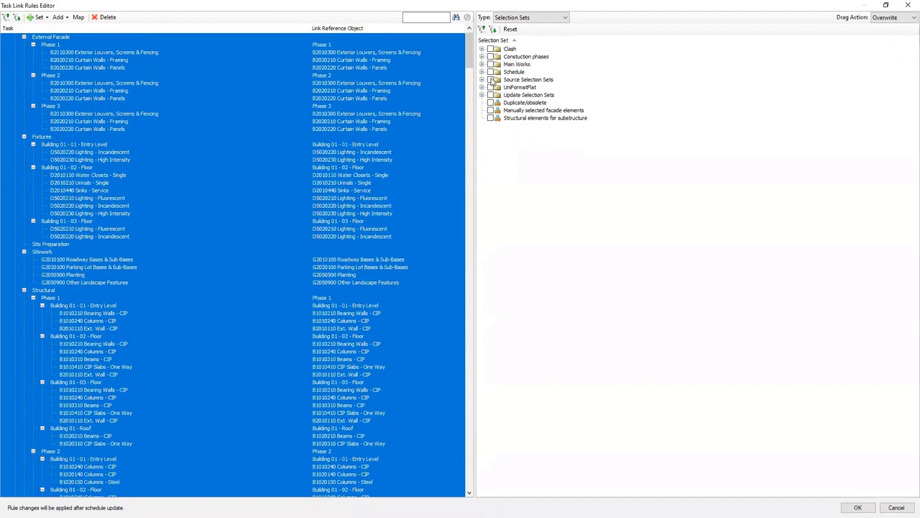
pyautogui.click(481, 64)
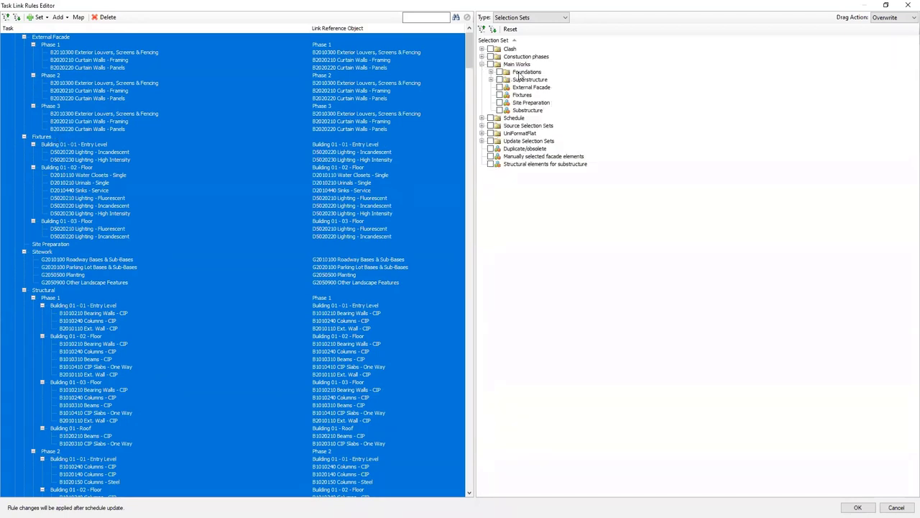
pyautogui.click(521, 75)
pyautogui.keyDown('shift'); pyautogui.click(521, 112); pyautogui.keyUp('shift')
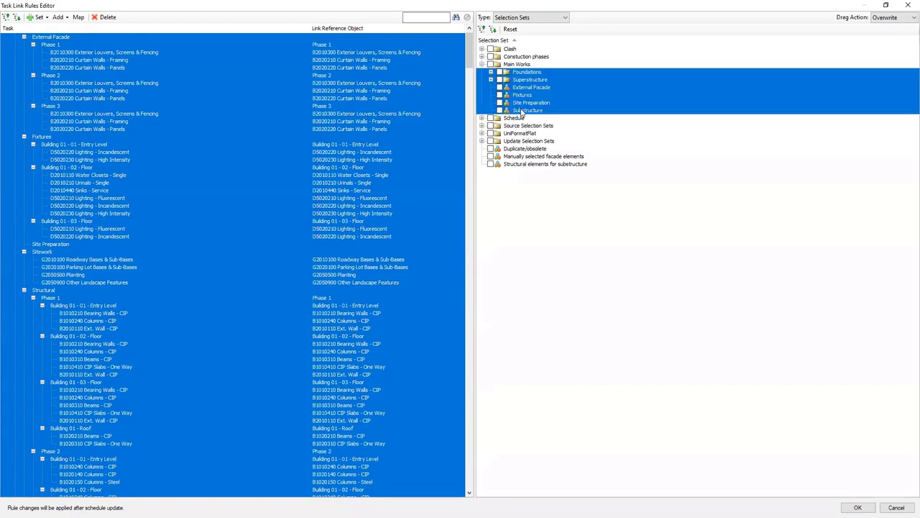
pyautogui.click(77, 16)
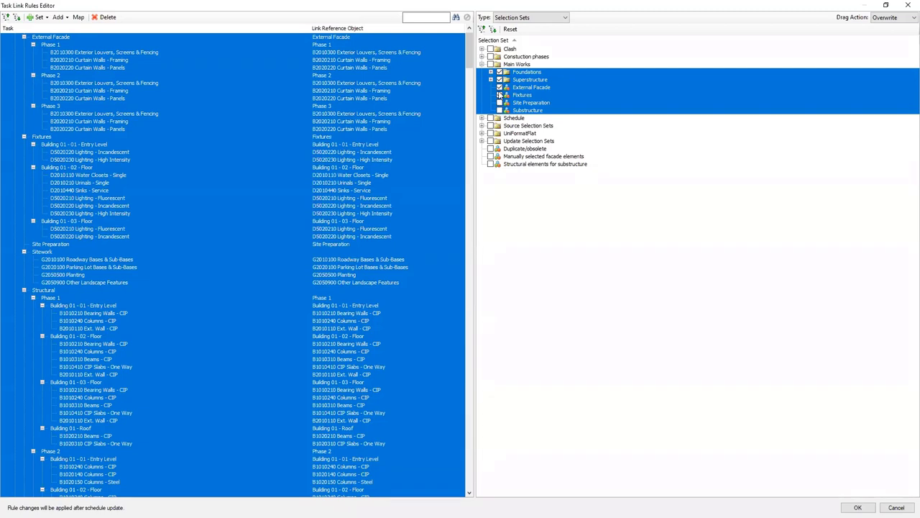
# Uncheck Fixtures, include the 400mm steel pipe piles, and map the checked sets again.
pyautogui.click(499, 95)
pyautogui.click(490, 79)
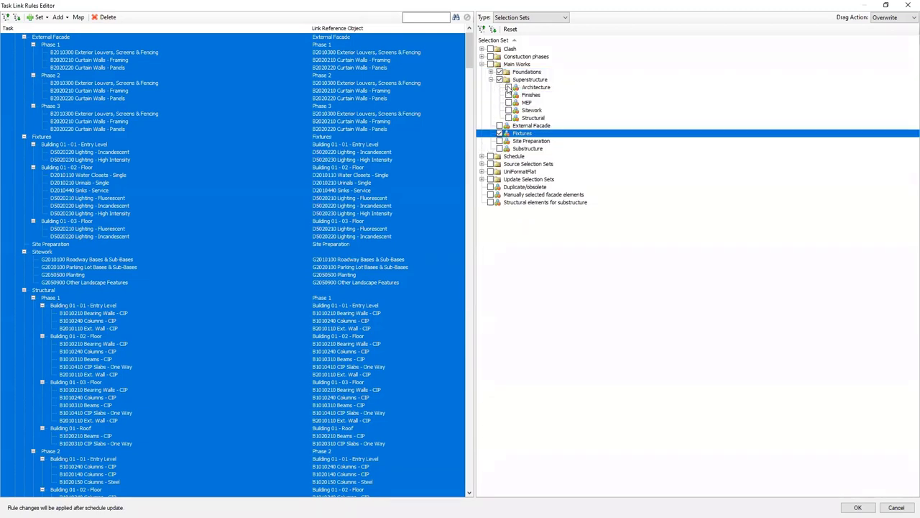
pyautogui.click(500, 133)
pyautogui.click(491, 73)
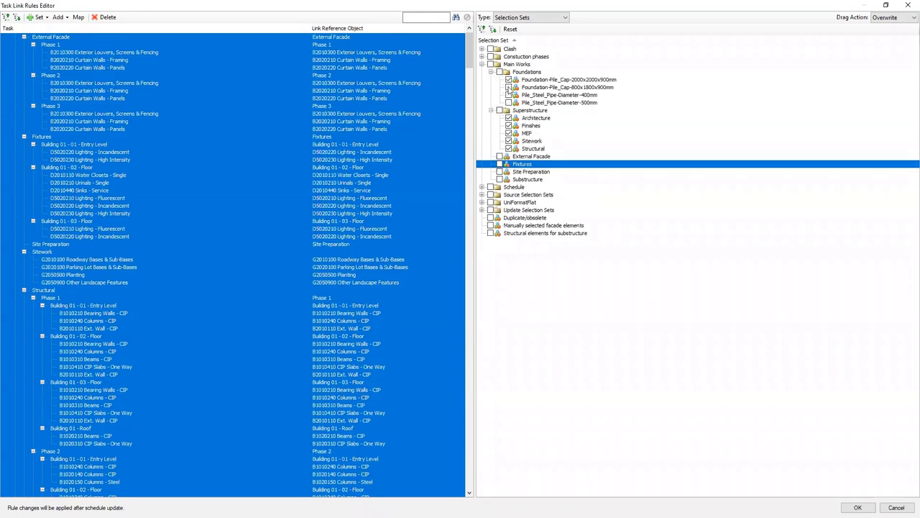
pyautogui.click(509, 95)
pyautogui.click(78, 16)
pyautogui.moveTo(471, 76); pyautogui.dragTo(467, 40)
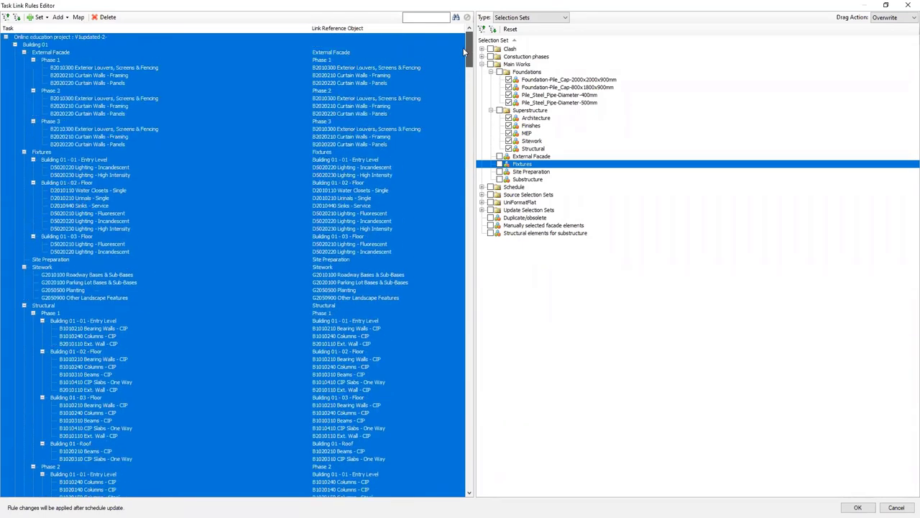
# Map the Building 01 and Building 02 tasks to their buildings using the Buildings link source.
pyautogui.click(25, 52)
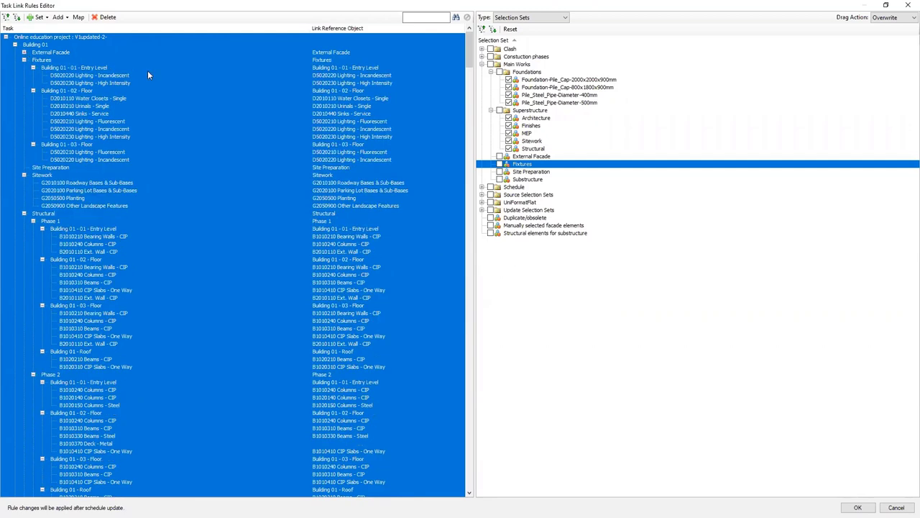
pyautogui.click(14, 45)
pyautogui.click(39, 48)
pyautogui.keyDown('shift'); pyautogui.click(40, 53); pyautogui.keyUp('shift')
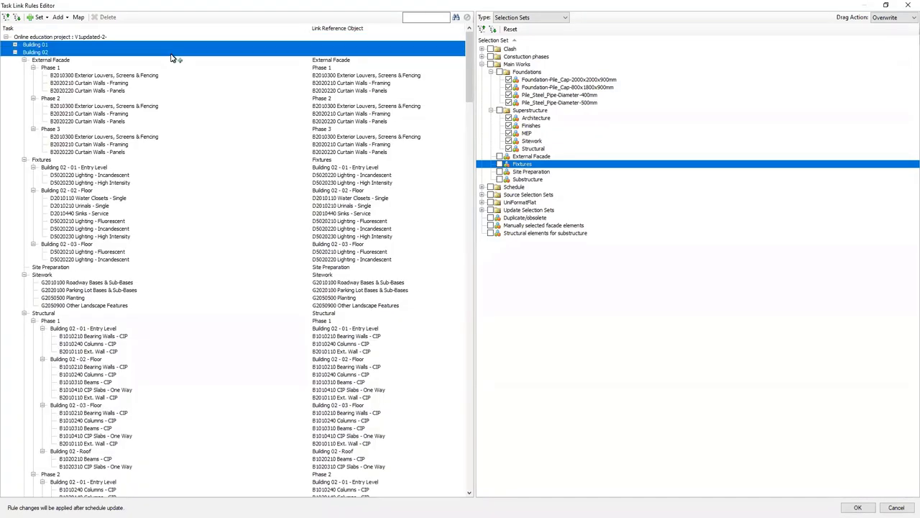
pyautogui.click(565, 17)
pyautogui.click(512, 24)
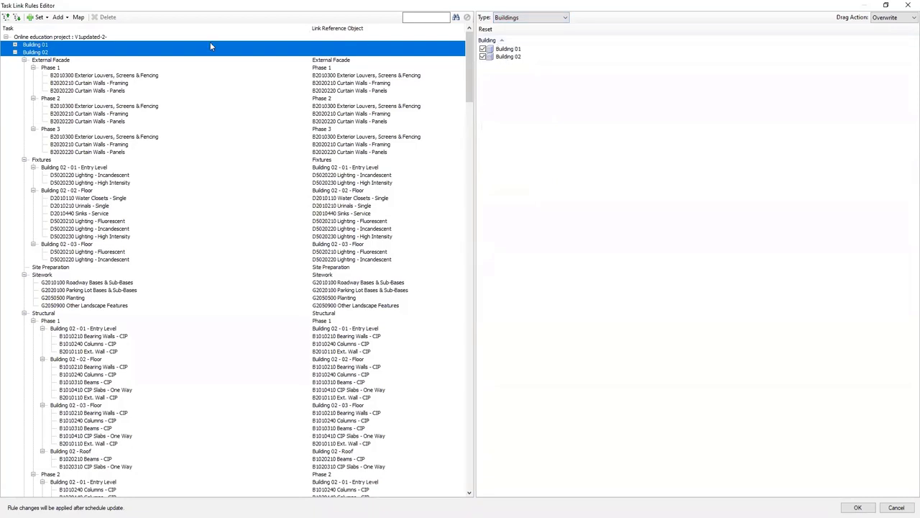
pyautogui.click(78, 17)
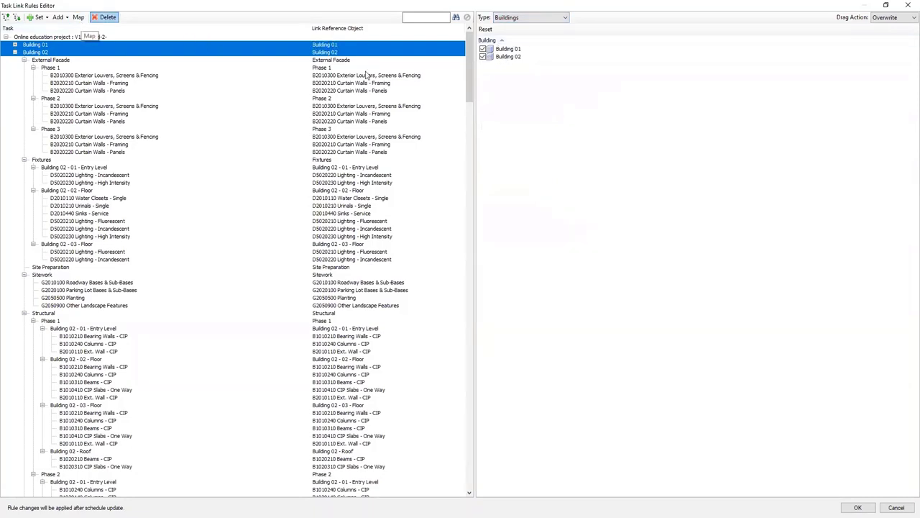
# Confirm the link rules with OK and close the editor.
pyautogui.moveTo(468, 54); pyautogui.dragTo(449, 27)
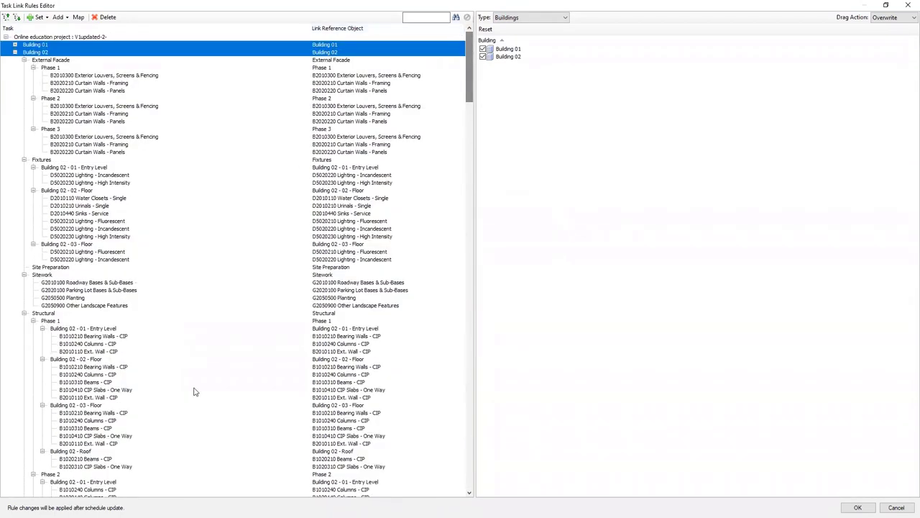
pyautogui.moveTo(468, 81)
pyautogui.mouseDown()
pyautogui.moveTo(474, 475)
pyautogui.moveTo(471, 93)
pyautogui.mouseUp()
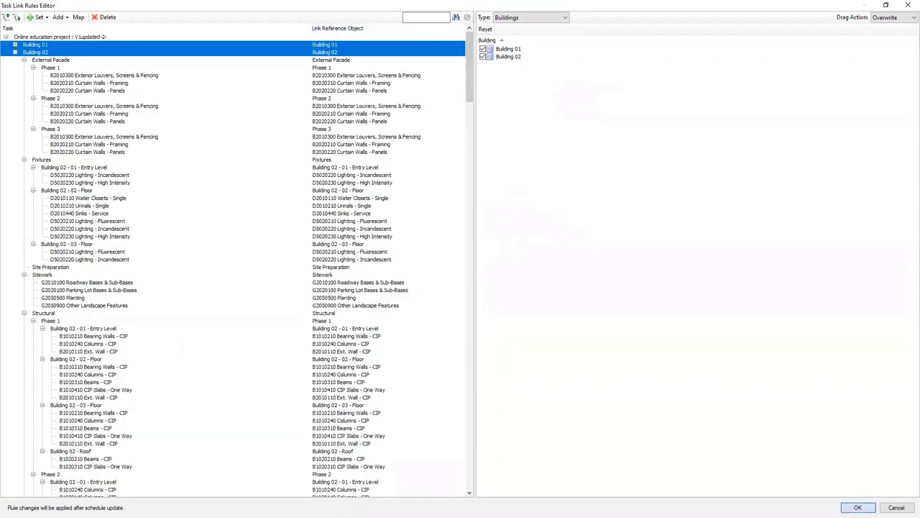
pyautogui.click(858, 507)
# Update the schedule from the new link rules and dismiss the completion message.
pyautogui.click(687, 338)
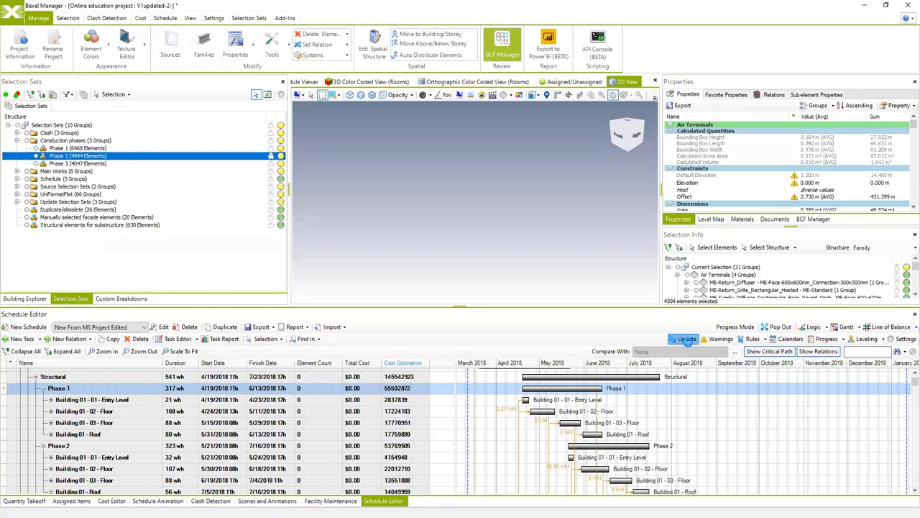
pyautogui.moveTo(453, 190); pyautogui.dragTo(455, 264)
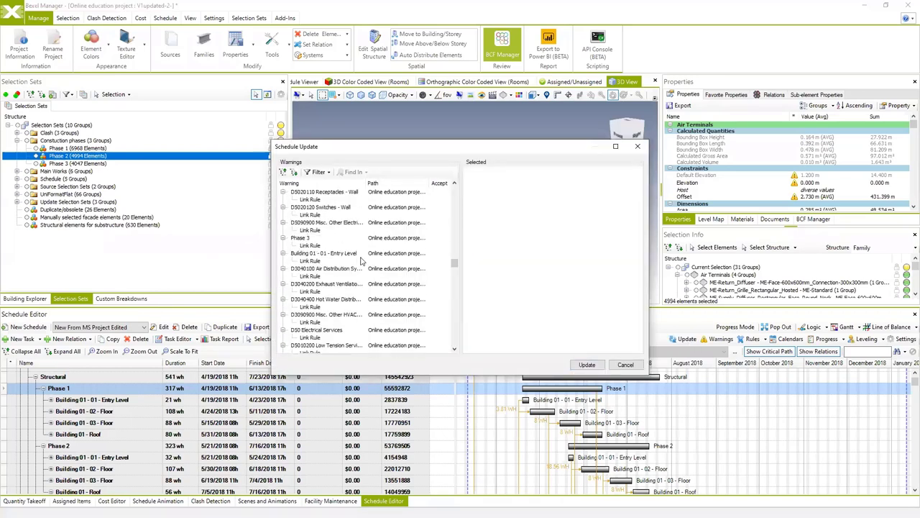
pyautogui.click(586, 365)
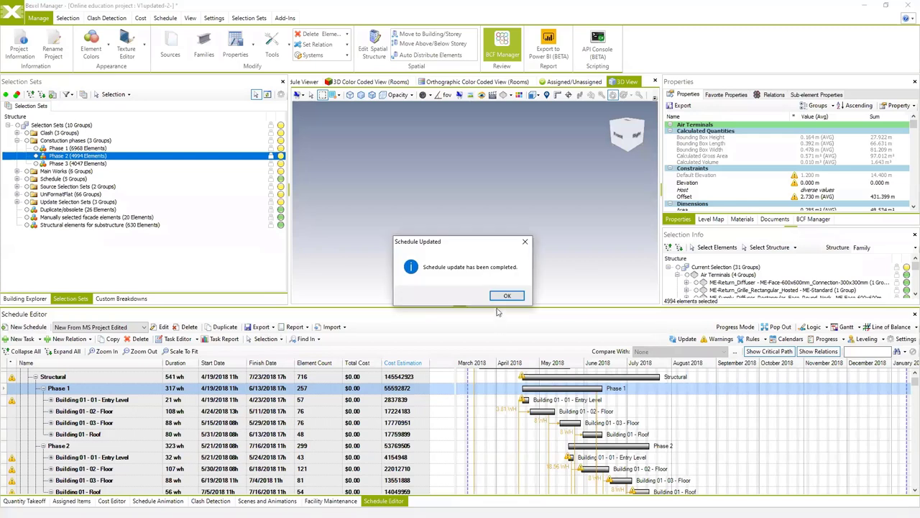
pyautogui.click(507, 295)
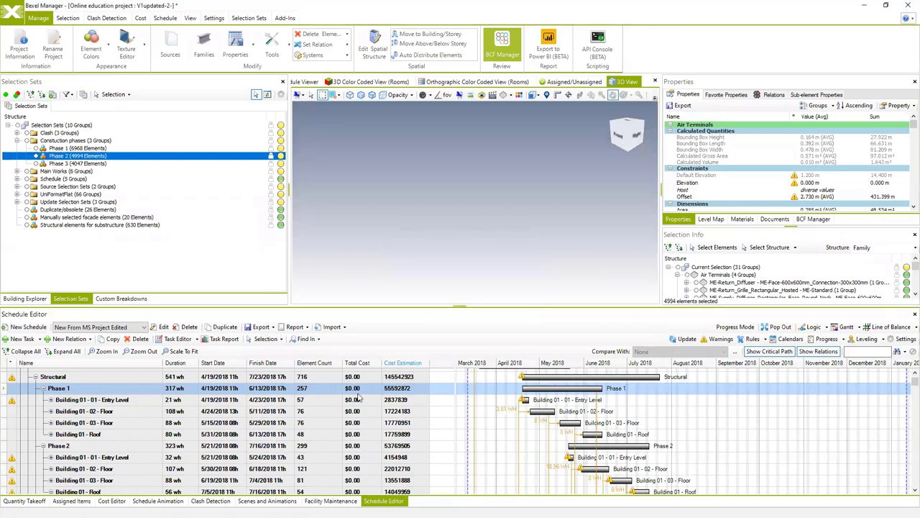
# Review the refreshed element counts and cost estimates, then go to Schedule Animation.
pyautogui.scroll(-10, 318, 417)
pyautogui.scroll(10, 318, 444)
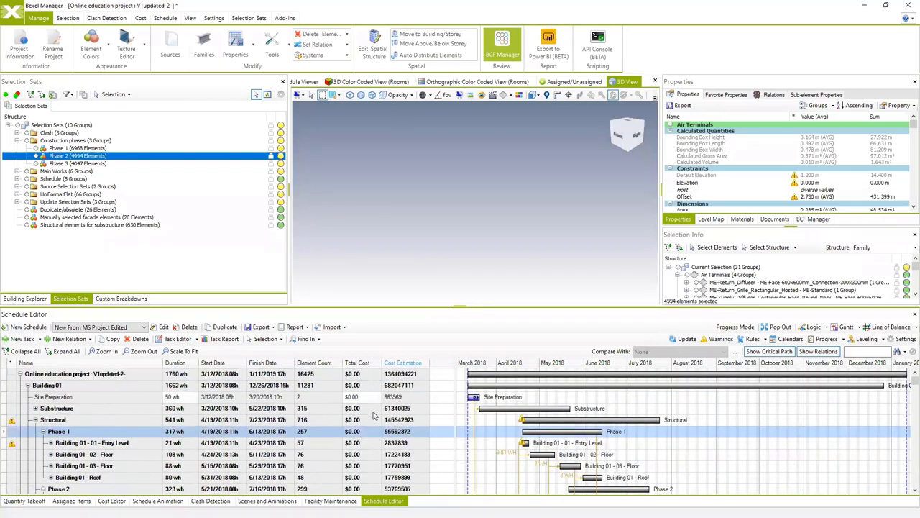
pyautogui.scroll(-5, 400, 388)
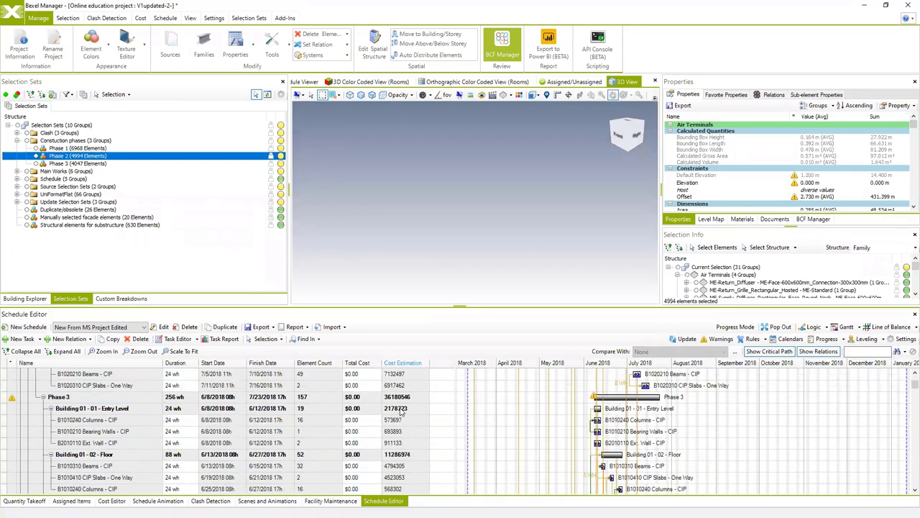
pyautogui.scroll(5, 400, 408)
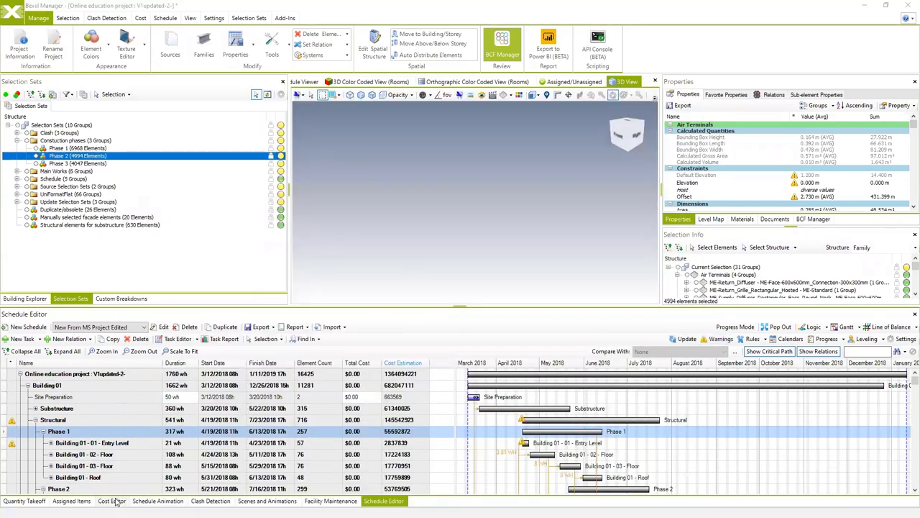
pyautogui.click(157, 500)
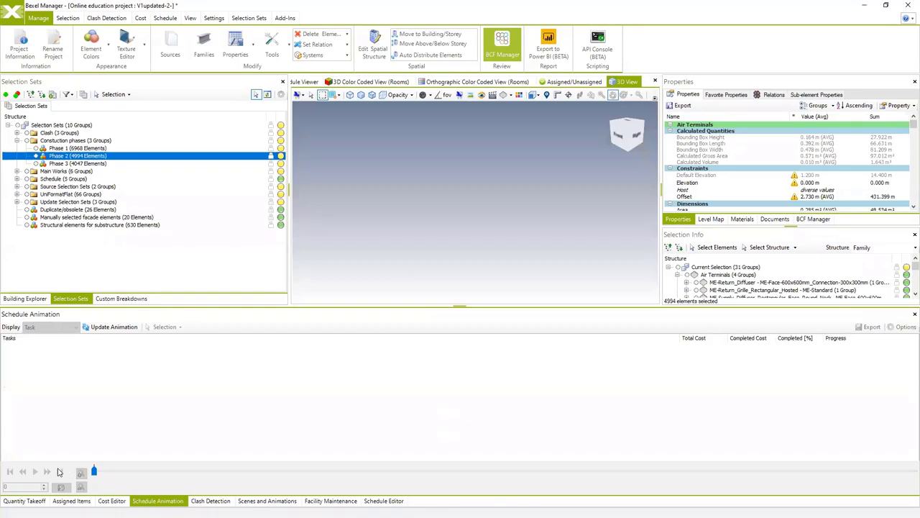
# Rebuild the animation and play it, pausing at week 6 (April 17).
pyautogui.click(111, 328)
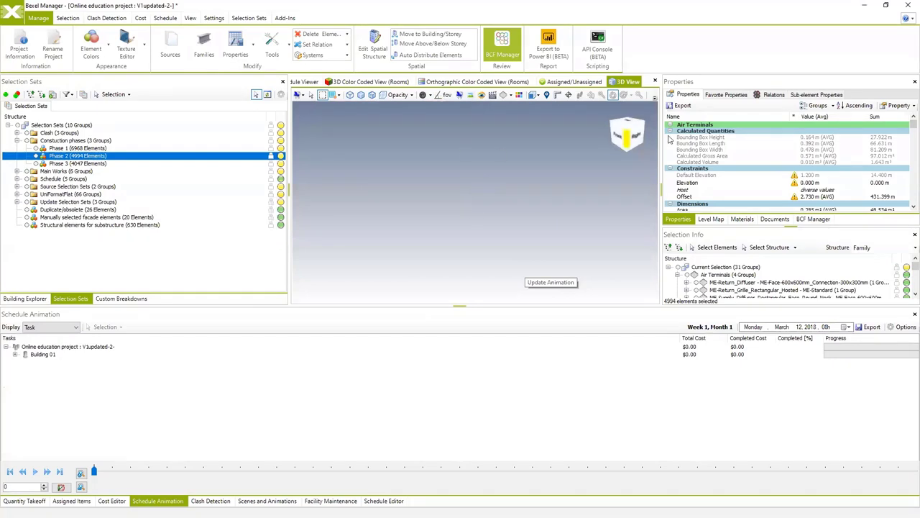
pyautogui.moveTo(660, 156); pyautogui.dragTo(725, 156)
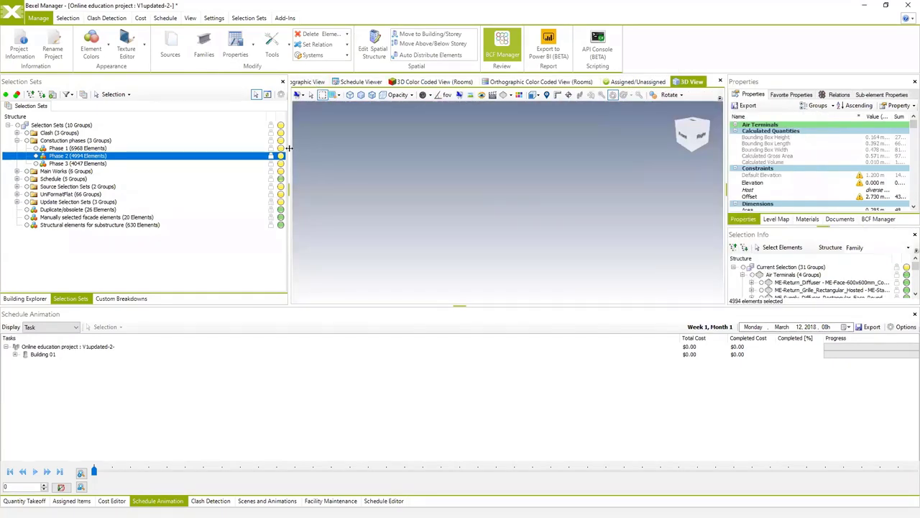
pyautogui.click(360, 82)
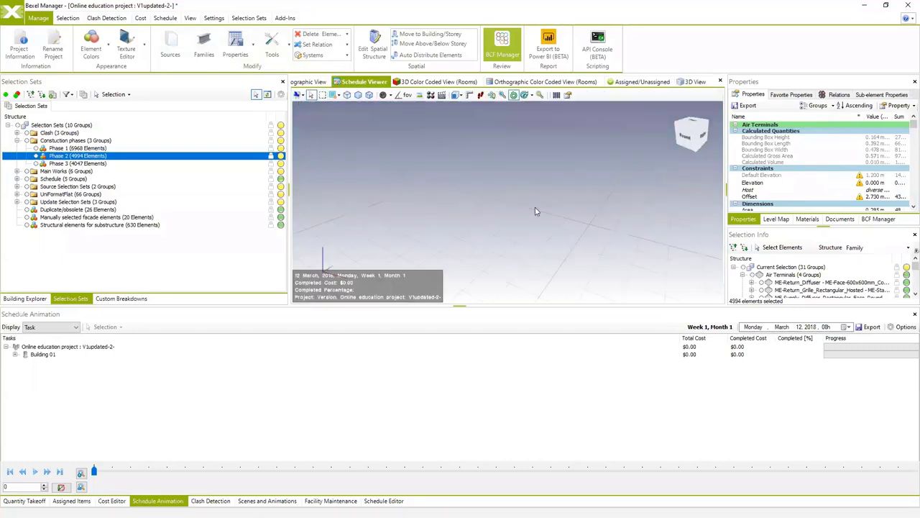
pyautogui.click(34, 471)
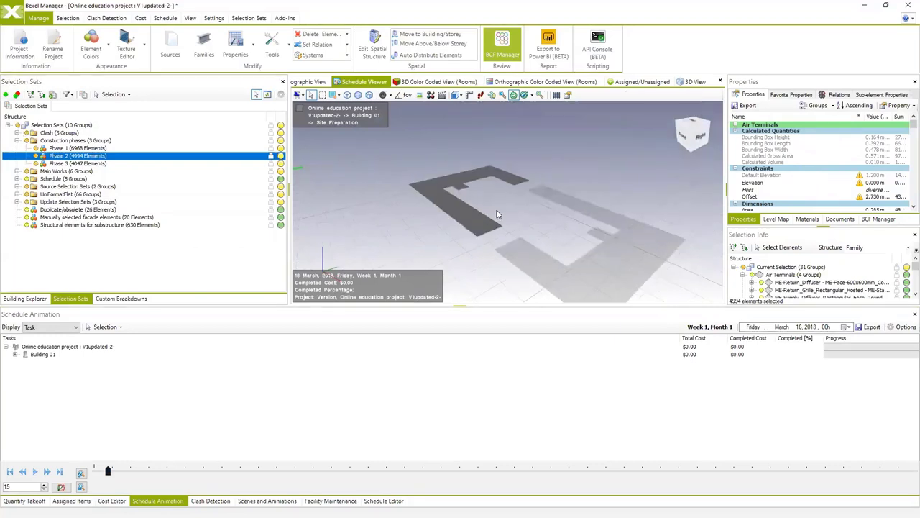
pyautogui.click(34, 473)
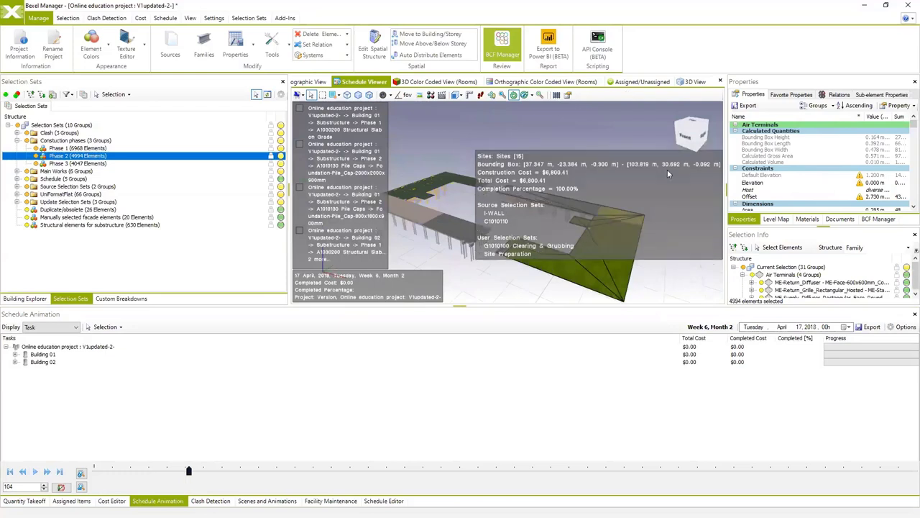
# Select the two site slabs and orbit to inspect them, then return to the Schedule Editor.
pyautogui.click(546, 264)
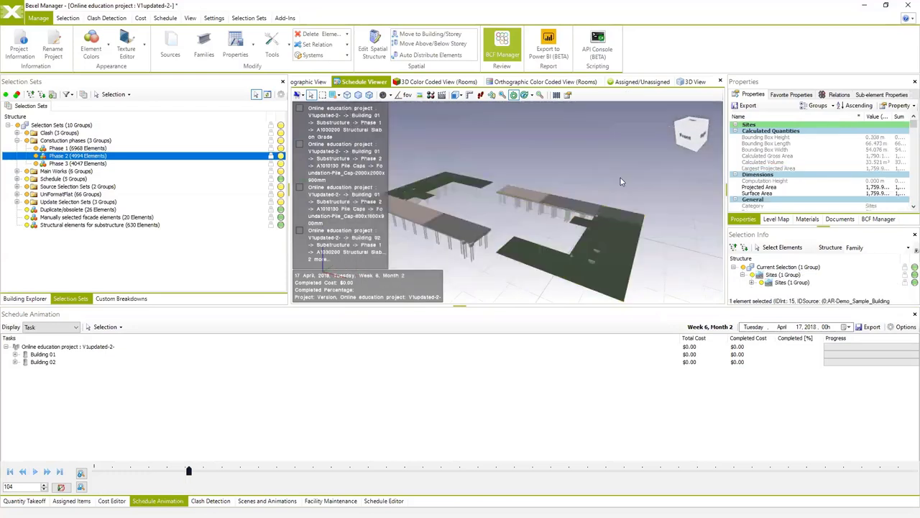
pyautogui.click(621, 178)
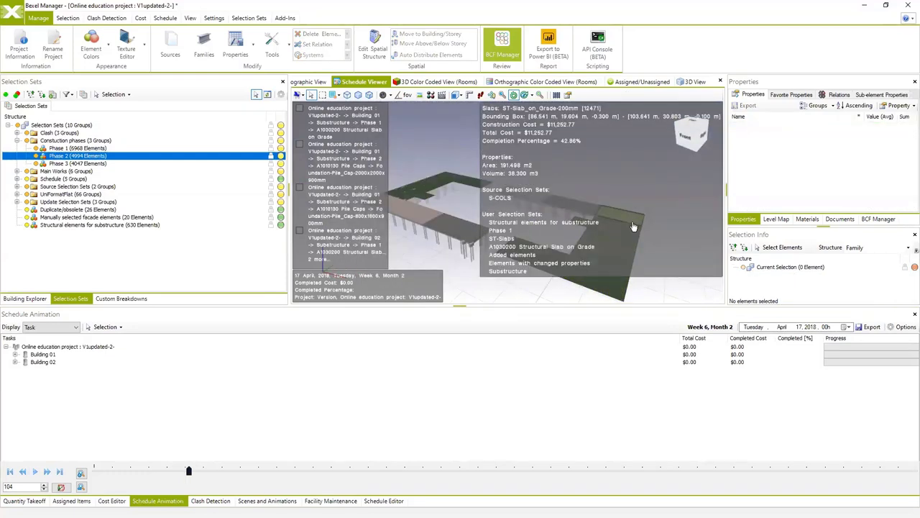
pyautogui.click(596, 244)
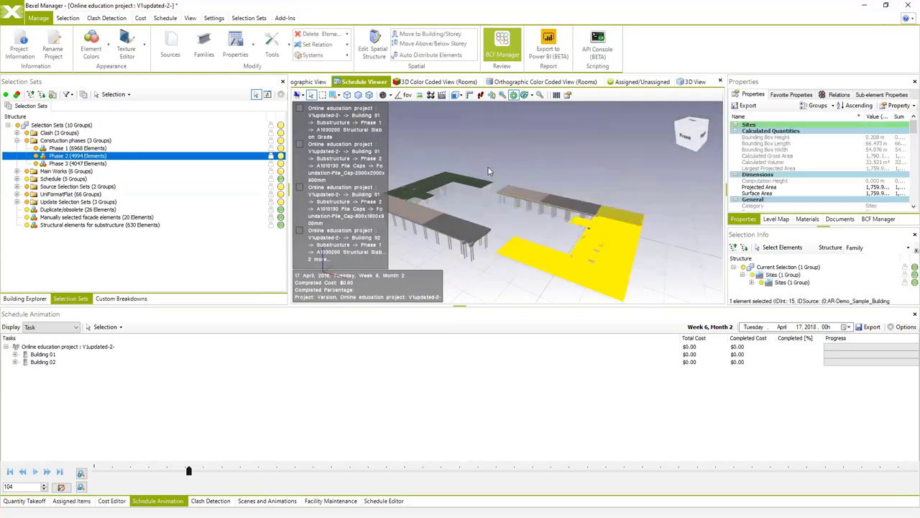
pyautogui.keyDown('ctrl'); pyautogui.click(471, 181); pyautogui.keyUp('ctrl')
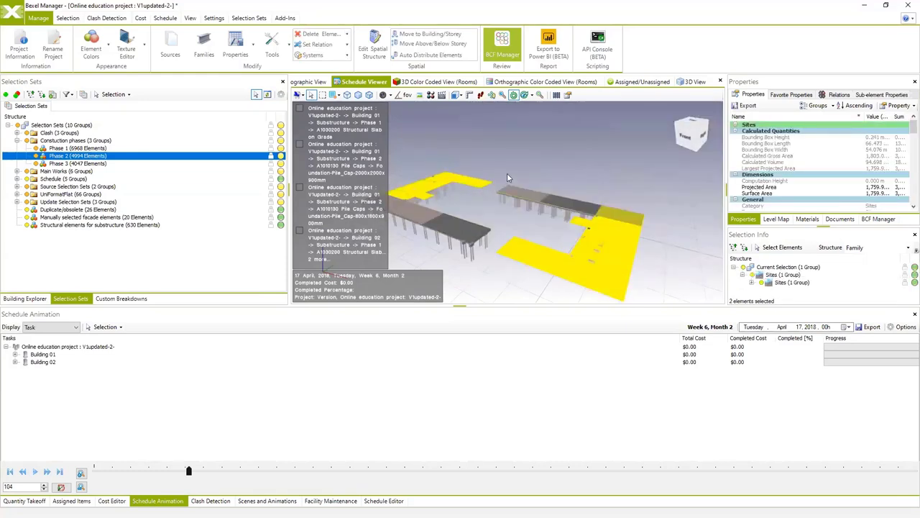
pyautogui.moveTo(515, 184); pyautogui.dragTo(545, 223, button='middle')
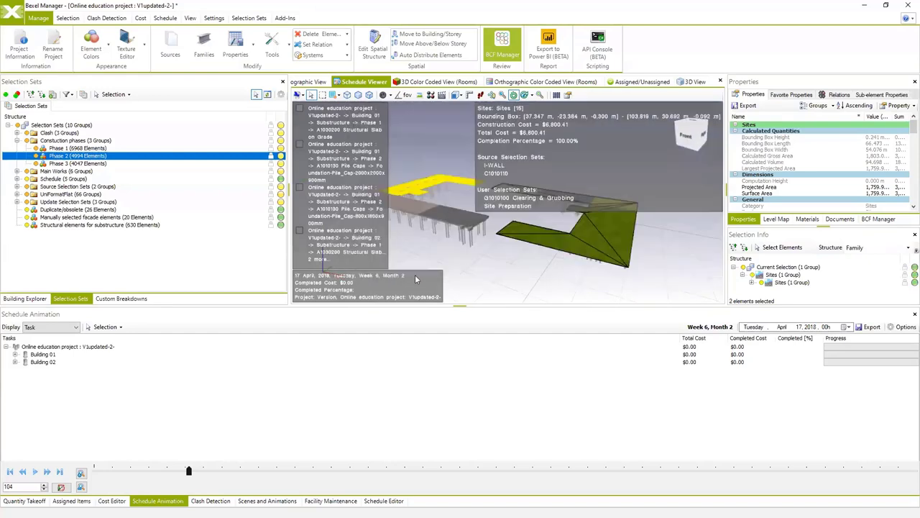
pyautogui.click(385, 500)
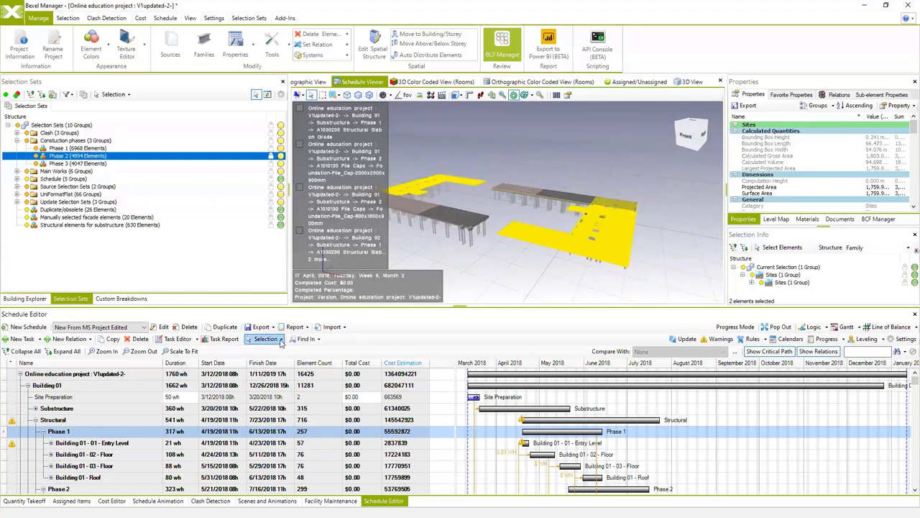
# Find the tasks linked to the selected slabs and open the Task Editor for Site Preparation.
pyautogui.click(267, 338)
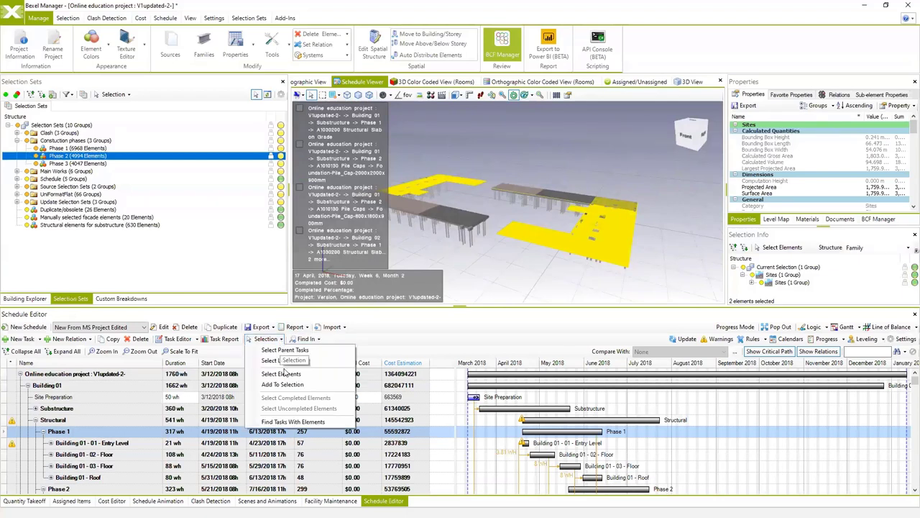
pyautogui.click(299, 422)
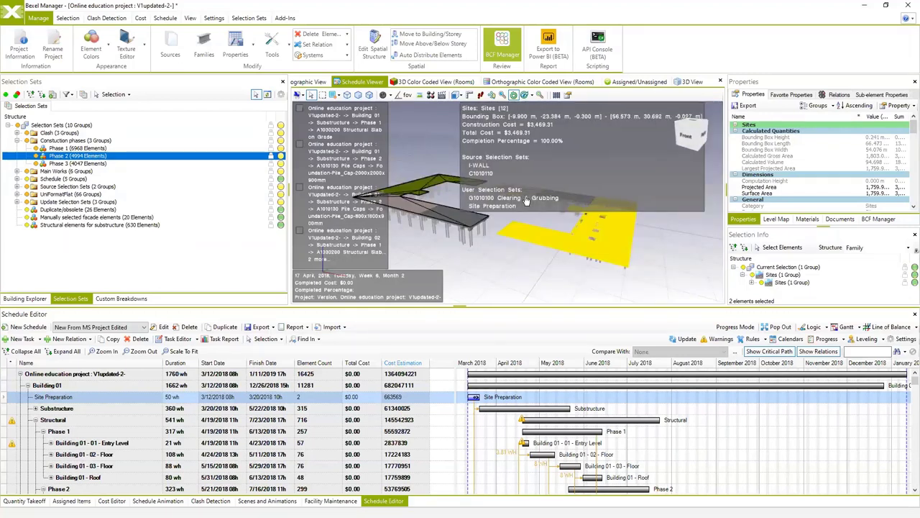
pyautogui.rightClick(83, 399)
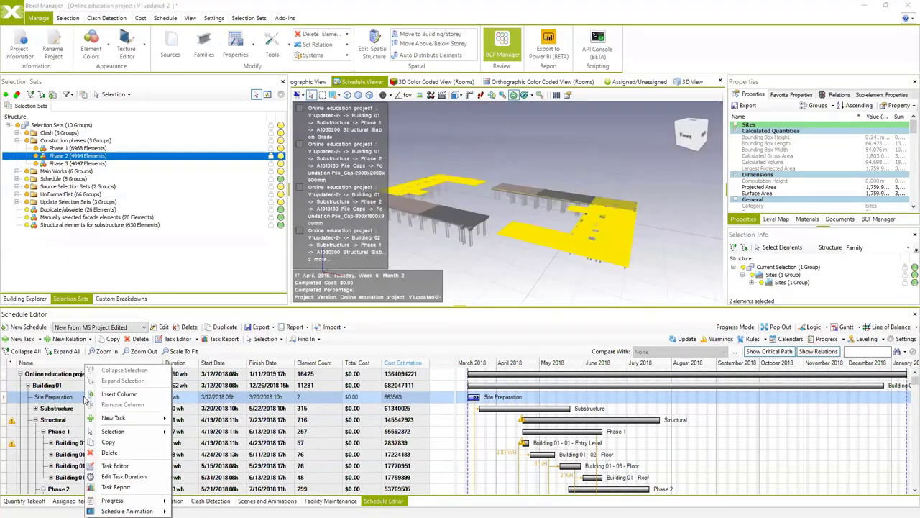
pyautogui.click(126, 466)
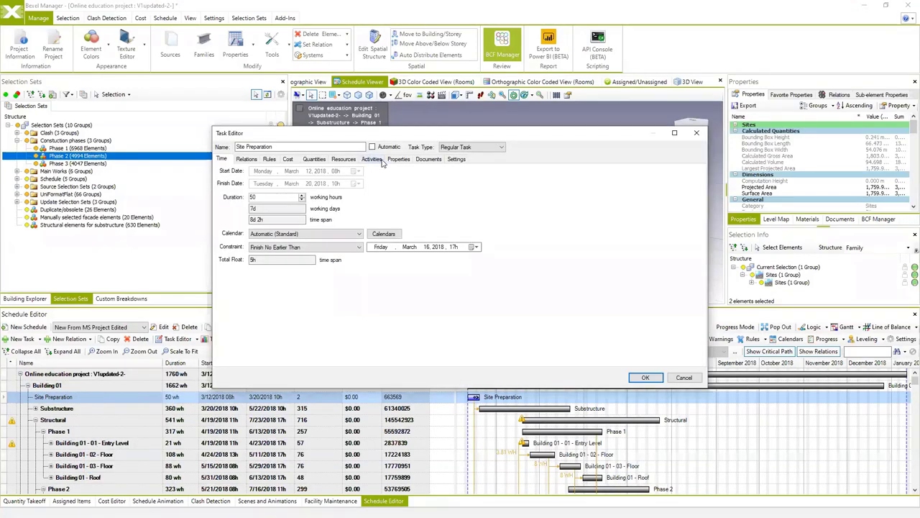
# Set the Site Preparation task's work to Fixed with type Demolition and confirm.
pyautogui.click(455, 158)
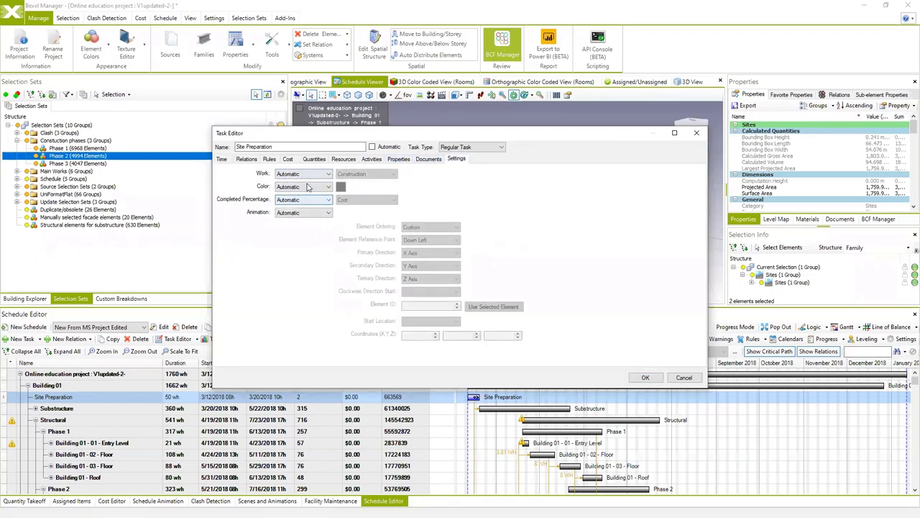
pyautogui.click(325, 174)
pyautogui.click(296, 191)
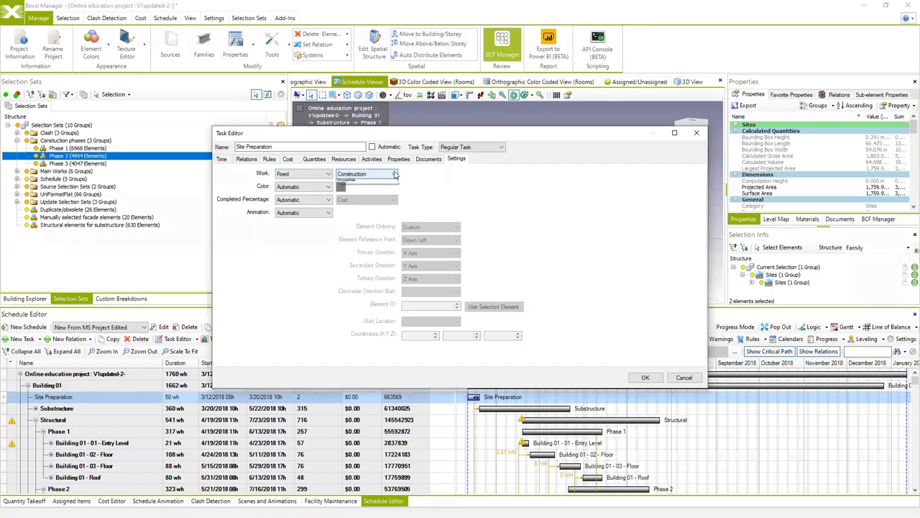
pyautogui.click(365, 174)
pyautogui.click(353, 189)
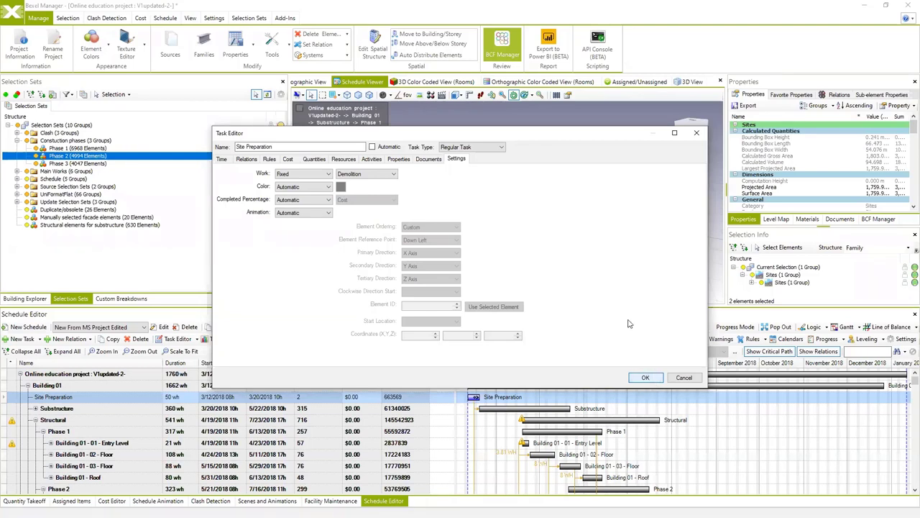
pyautogui.click(644, 378)
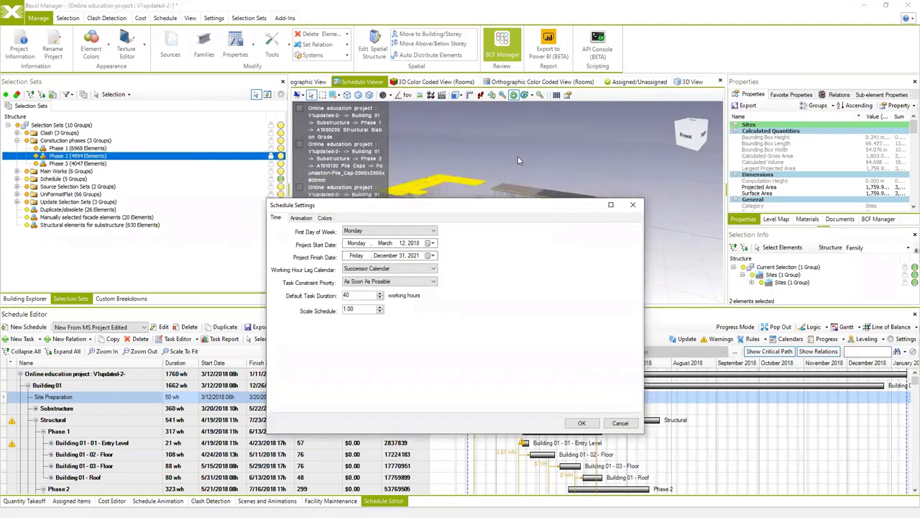
# Switch the Task Coloring System in Schedule Settings to Link rules and apply it.
pyautogui.click(326, 218)
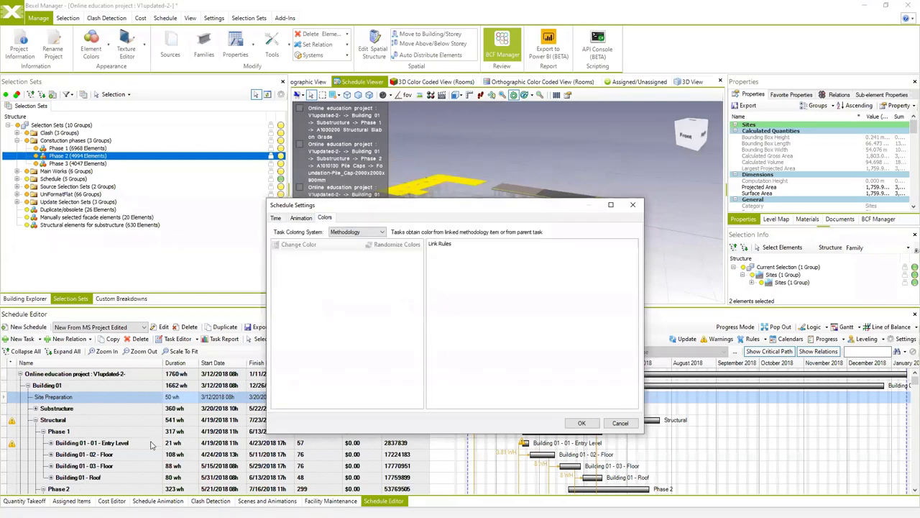
pyautogui.click(382, 232)
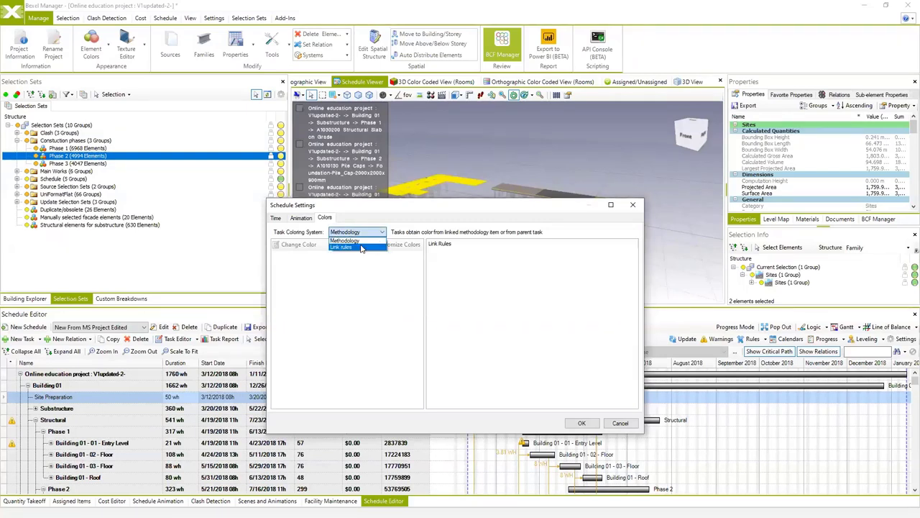
pyautogui.click(362, 248)
pyautogui.scroll(-2, 423, 279)
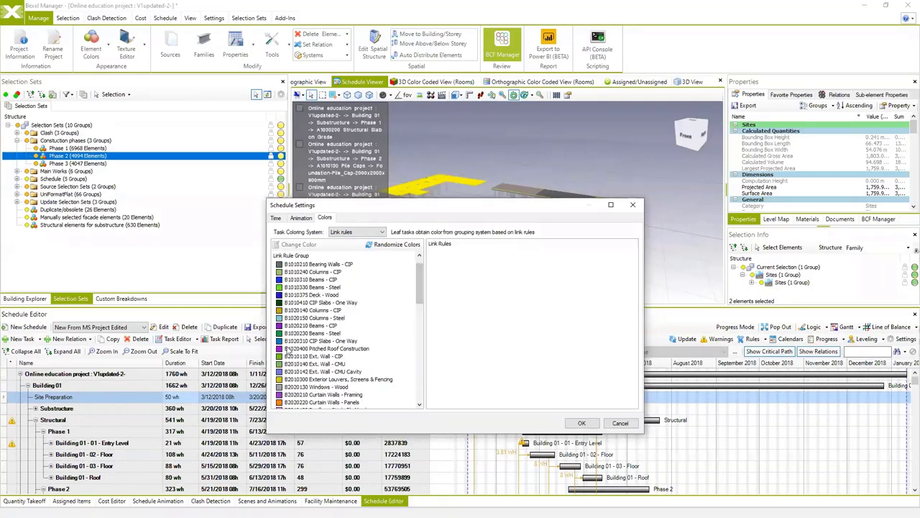
pyautogui.scroll(-10, 422, 346)
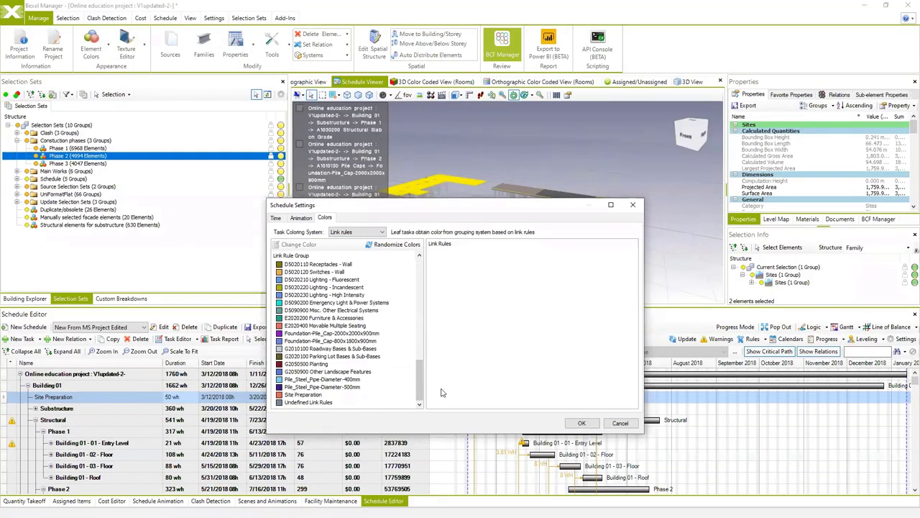
pyautogui.click(579, 423)
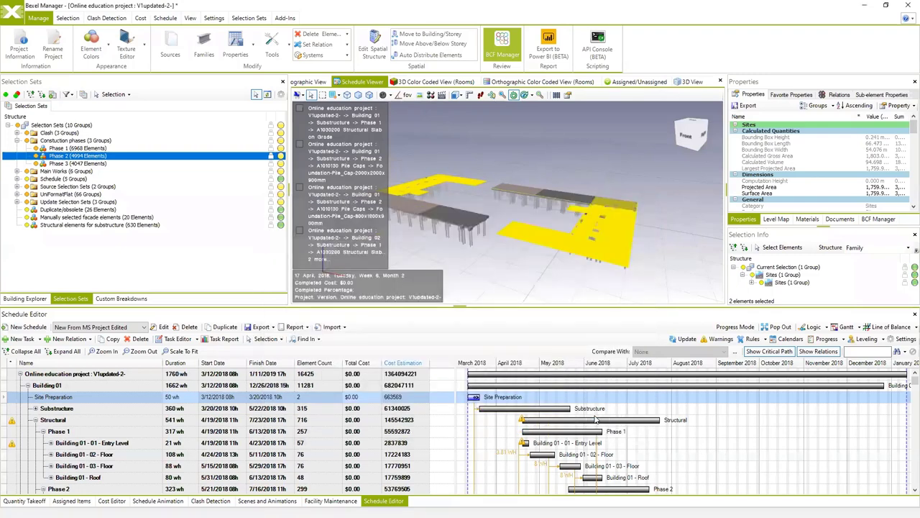
# Apply the schedule update and dismiss the completion message.
pyautogui.click(685, 338)
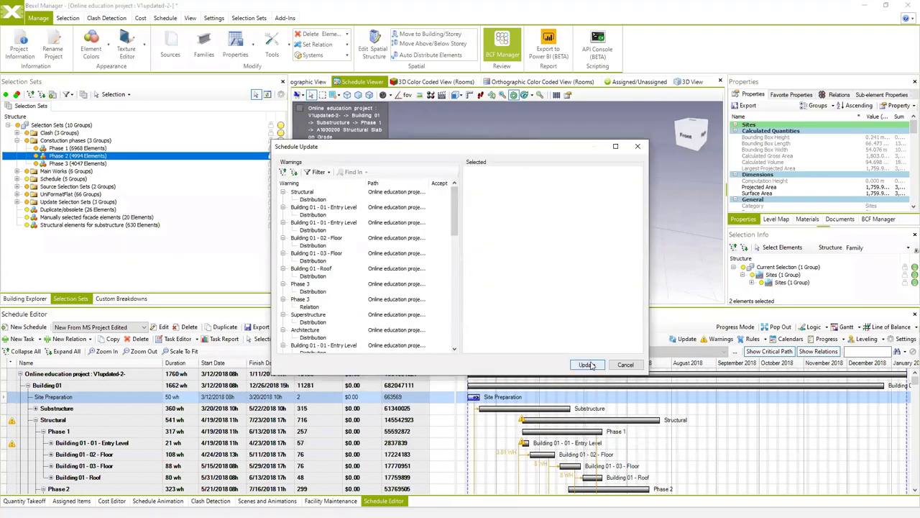
pyautogui.click(587, 365)
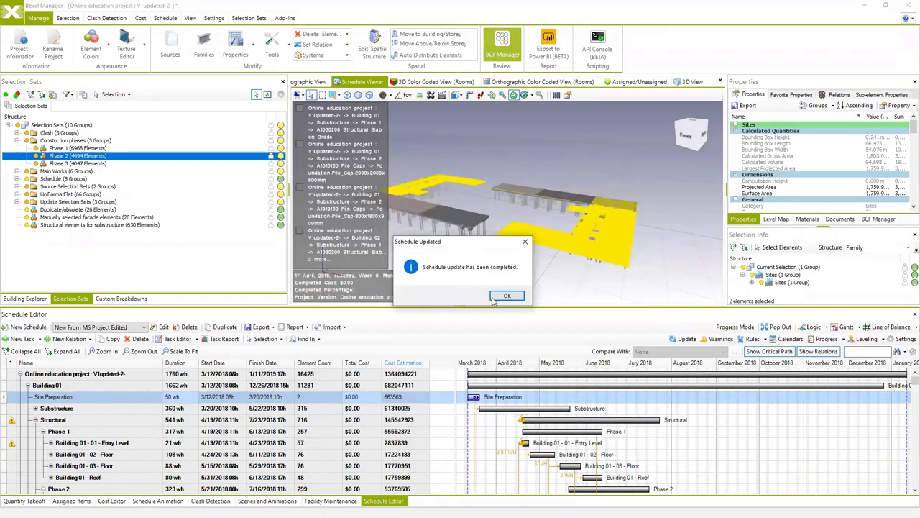
pyautogui.click(505, 296)
# Rebuild the 4D animation, play it from March 12, then show the full 3D site.
pyautogui.click(158, 501)
pyautogui.moveTo(553, 180); pyautogui.dragTo(545, 205)
pyautogui.click(113, 326)
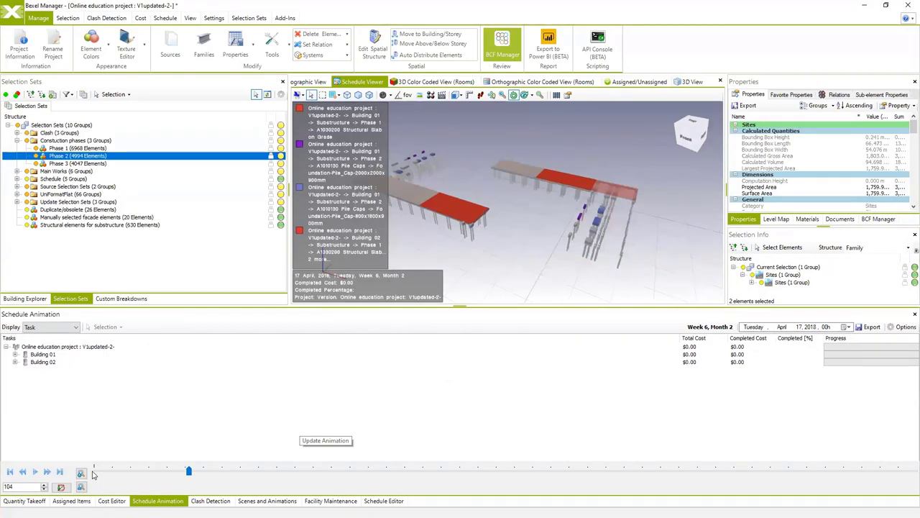
pyautogui.click(83, 473)
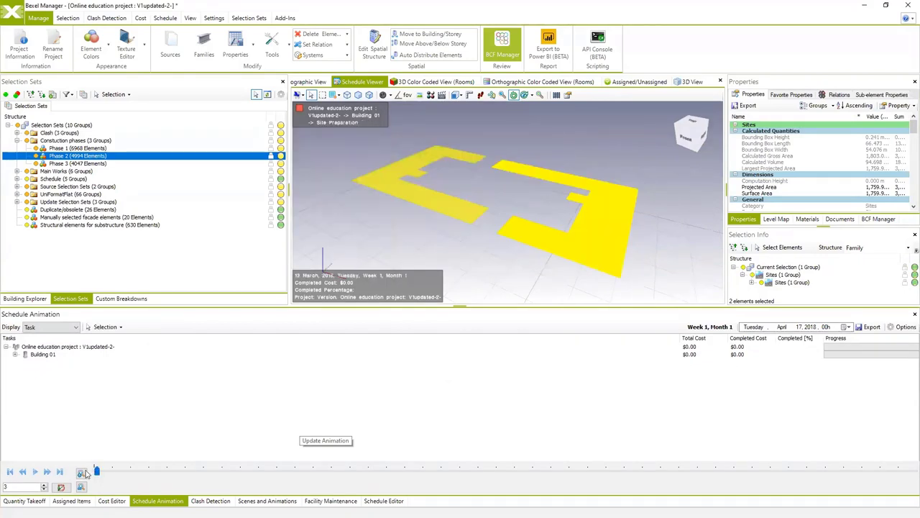
pyautogui.click(388, 257)
pyautogui.moveTo(95, 472); pyautogui.dragTo(93, 472)
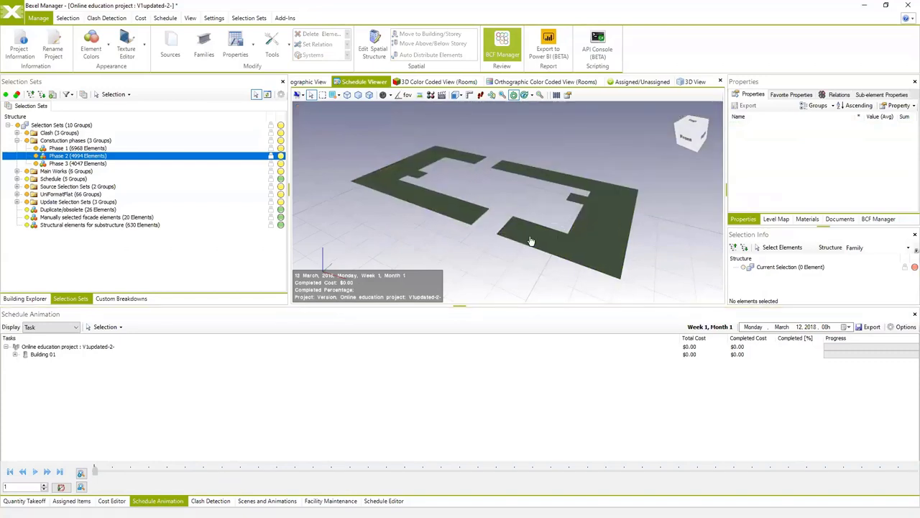
pyautogui.click(35, 472)
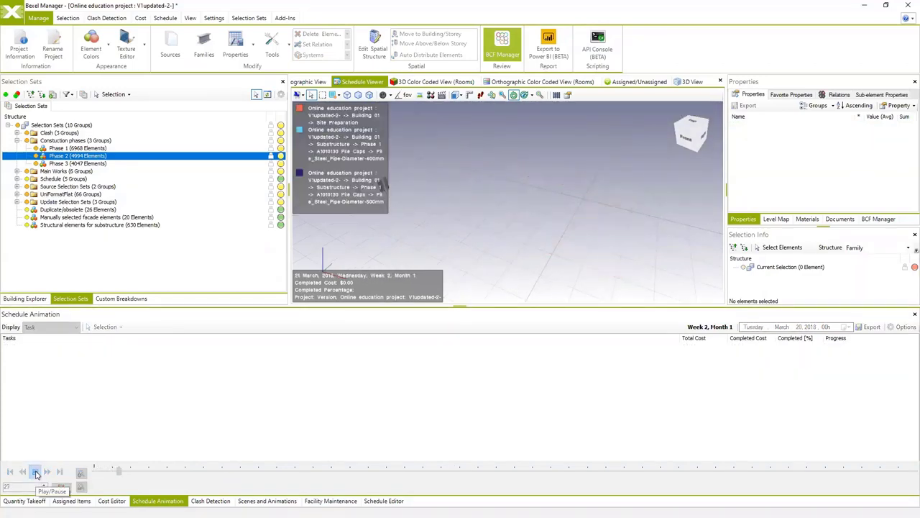
pyautogui.moveTo(487, 205); pyautogui.dragTo(501, 226)
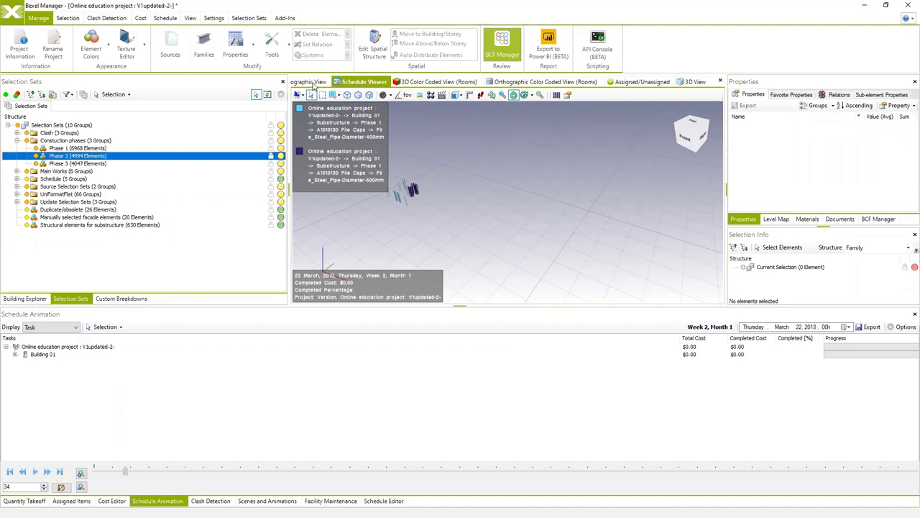
pyautogui.click(695, 81)
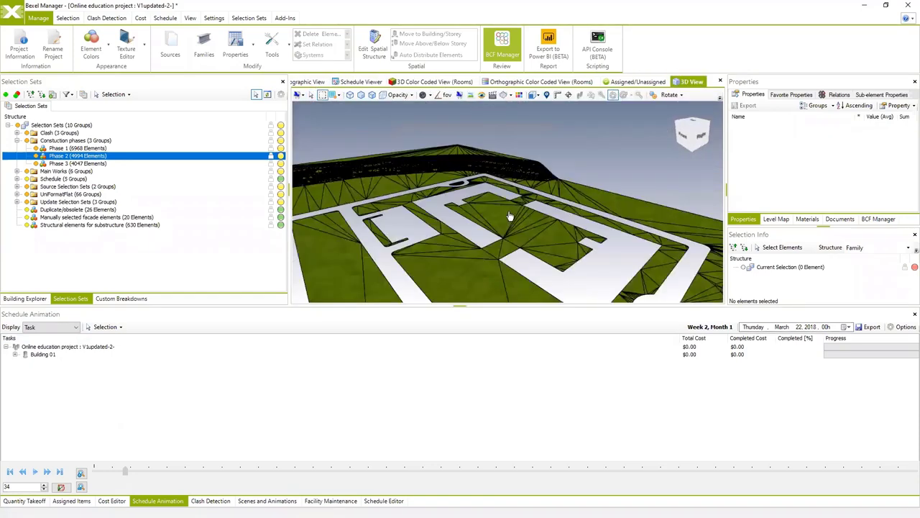
# Select the terrain, a site mass and the large wireframe mass in the 3D view.
pyautogui.moveTo(546, 200); pyautogui.dragTo(461, 281)
pyautogui.click(387, 269)
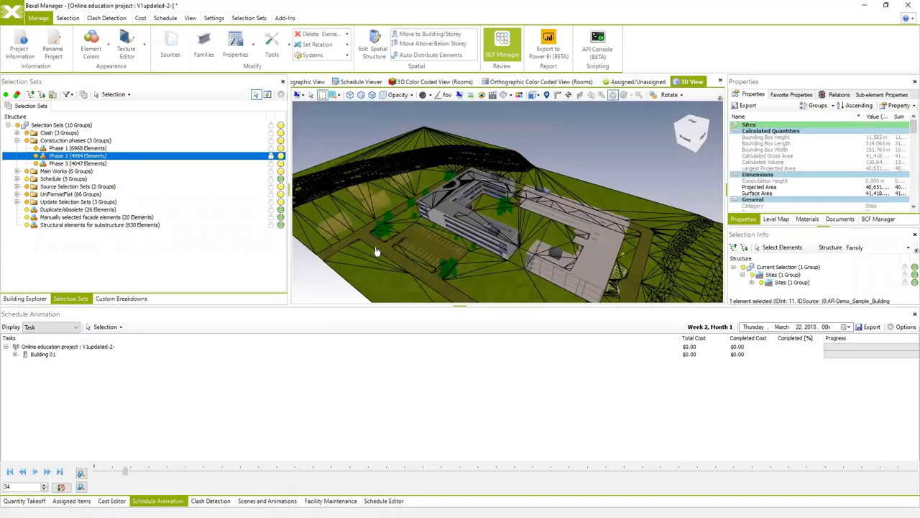
pyautogui.keyDown('ctrl'); pyautogui.click(363, 198); pyautogui.keyUp('ctrl')
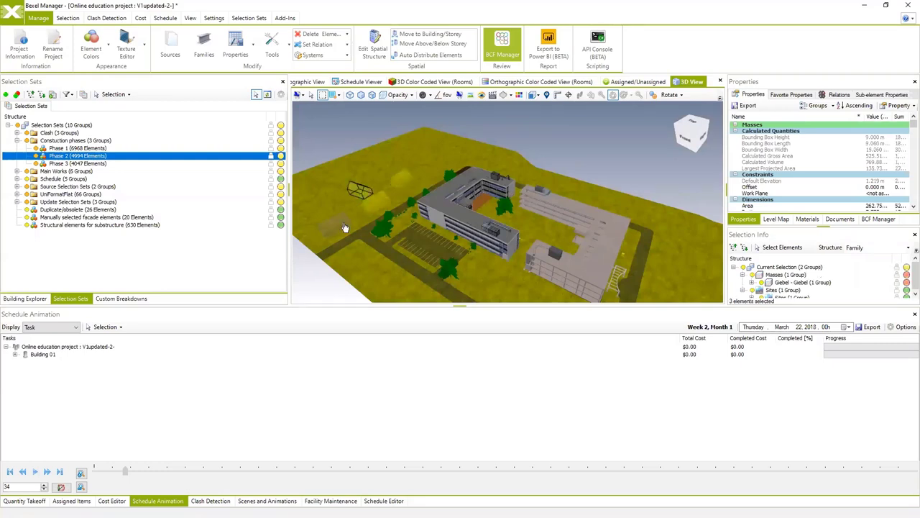
pyautogui.moveTo(345, 228); pyautogui.dragTo(455, 257)
pyautogui.keyDown('ctrl'); pyautogui.click(455, 257); pyautogui.keyUp('ctrl')
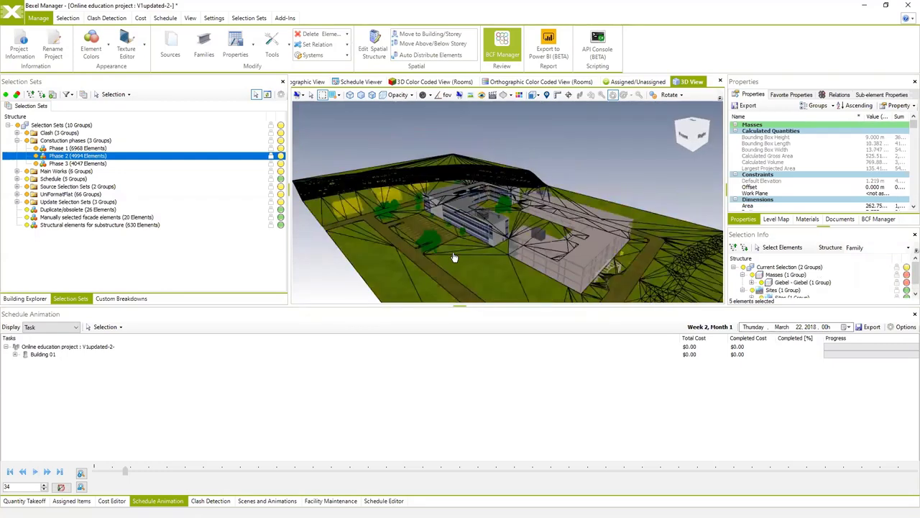
# Add the selected terrain and masses as Neutral Schedule Elements in the Schedule Viewer.
pyautogui.click(361, 81)
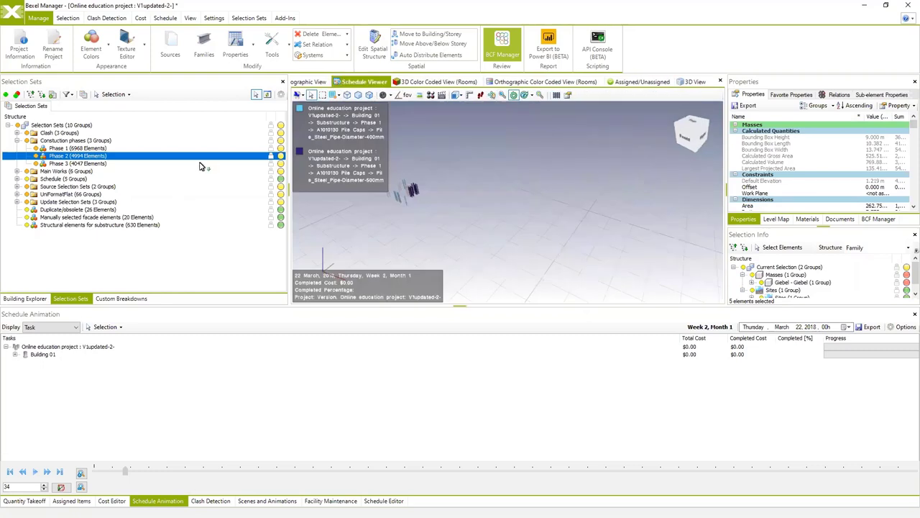
pyautogui.click(694, 81)
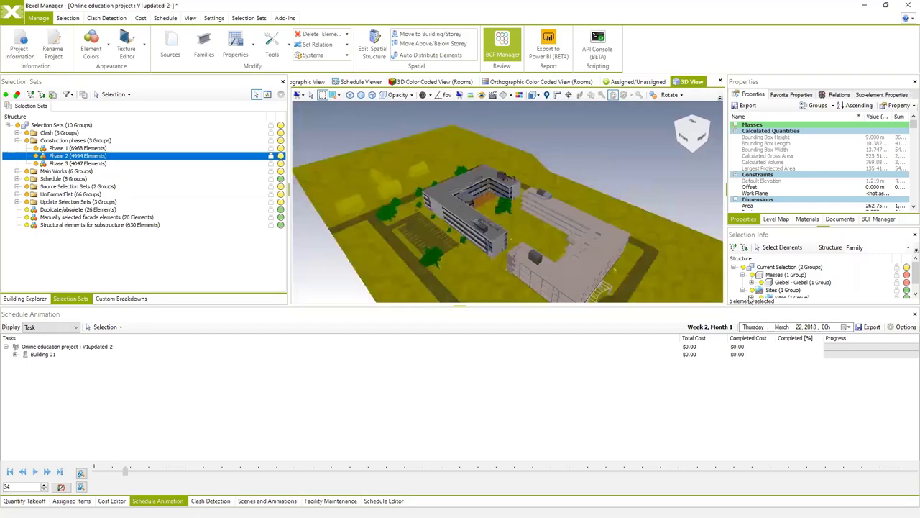
pyautogui.click(362, 81)
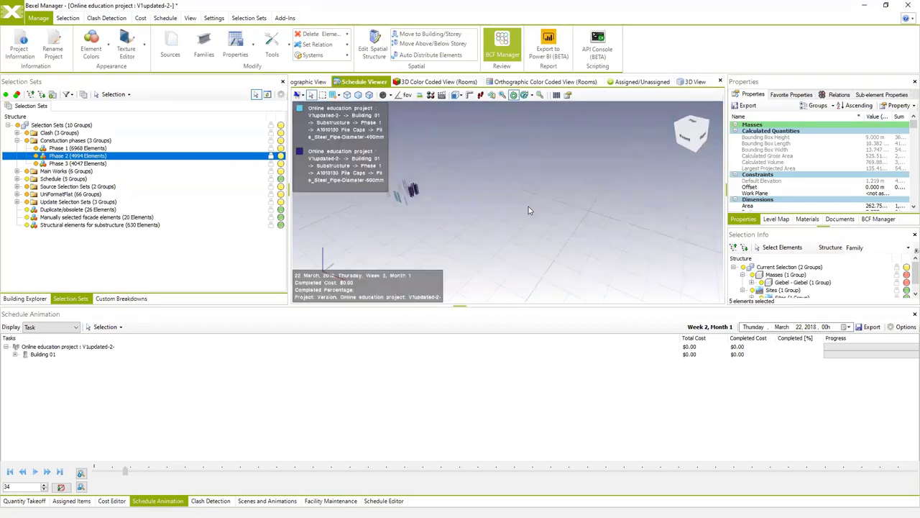
pyautogui.rightClick(529, 207)
pyautogui.moveTo(586, 307)
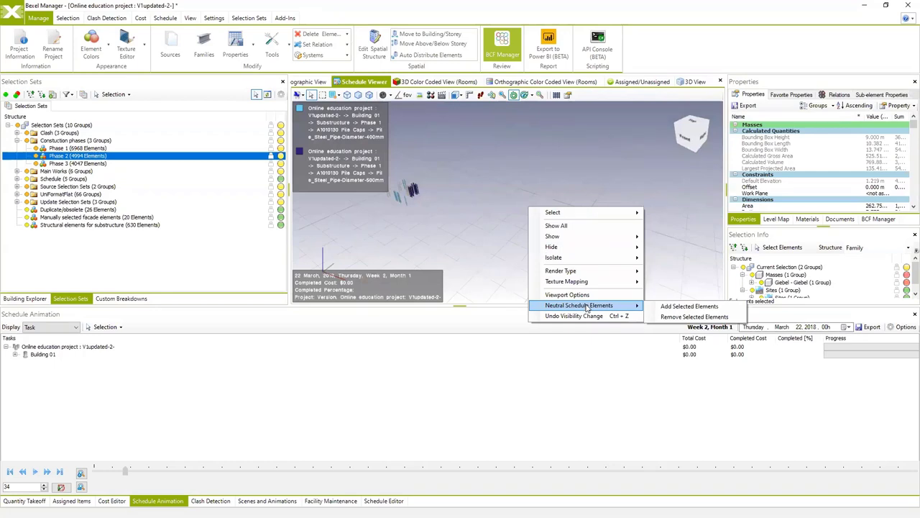
pyautogui.click(672, 307)
# Replay the 4D animation from a lower, rotated view of the site.
pyautogui.moveTo(647, 214); pyautogui.dragTo(624, 109)
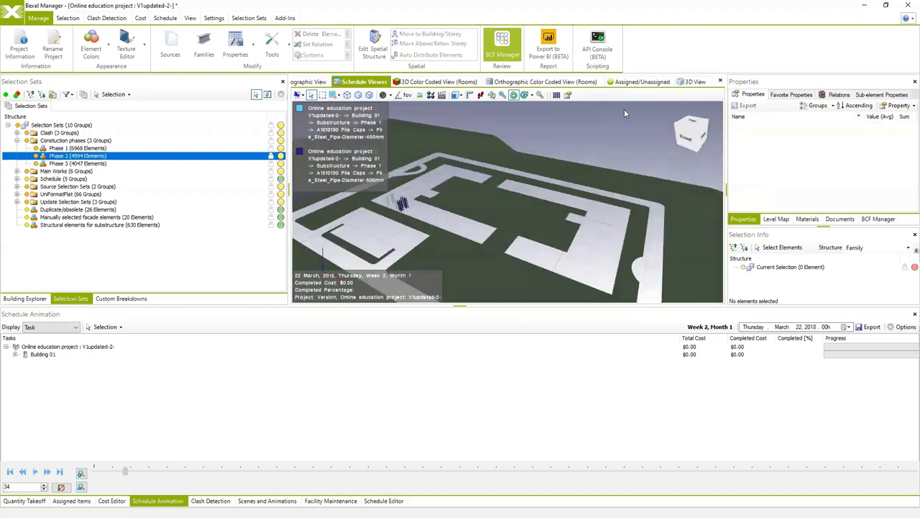
pyautogui.moveTo(617, 150); pyautogui.dragTo(431, 295)
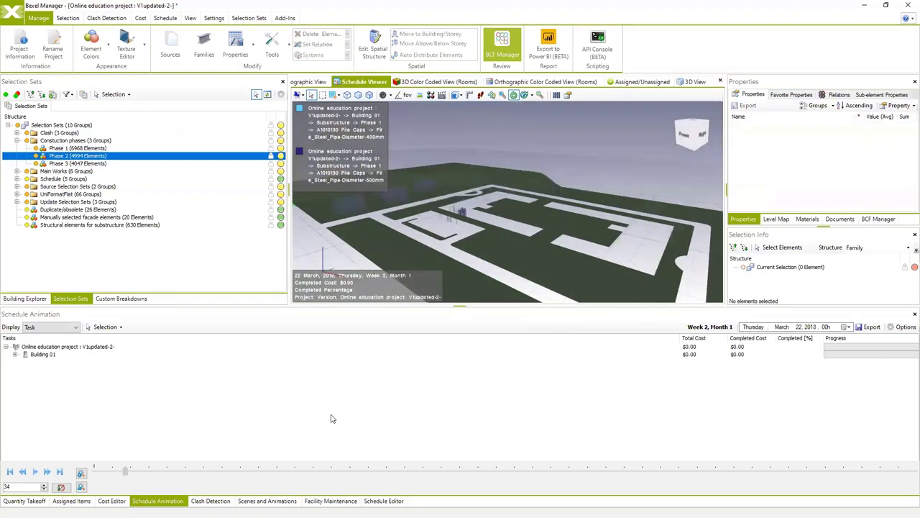
pyautogui.click(35, 471)
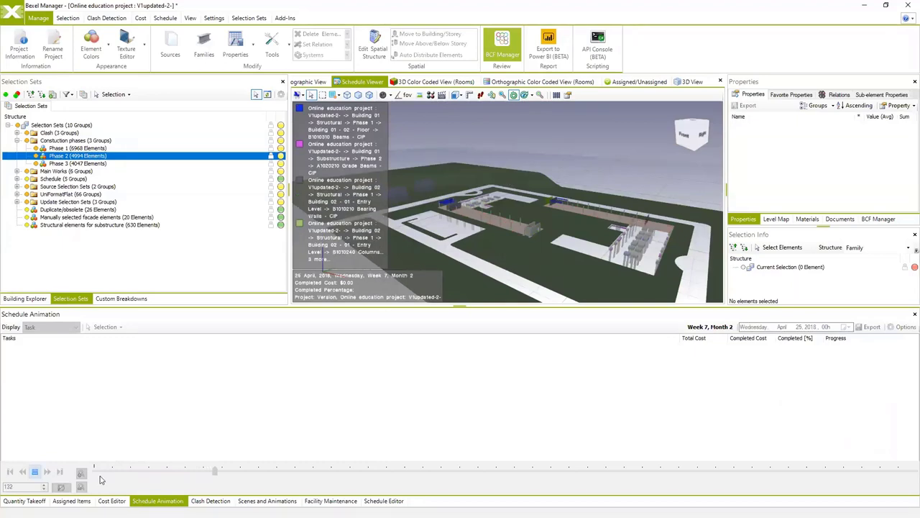
# Pause the animation and create a new animation, animation 1, in the animations view.
pyautogui.click(33, 472)
pyautogui.click(51, 327)
pyautogui.click(40, 345)
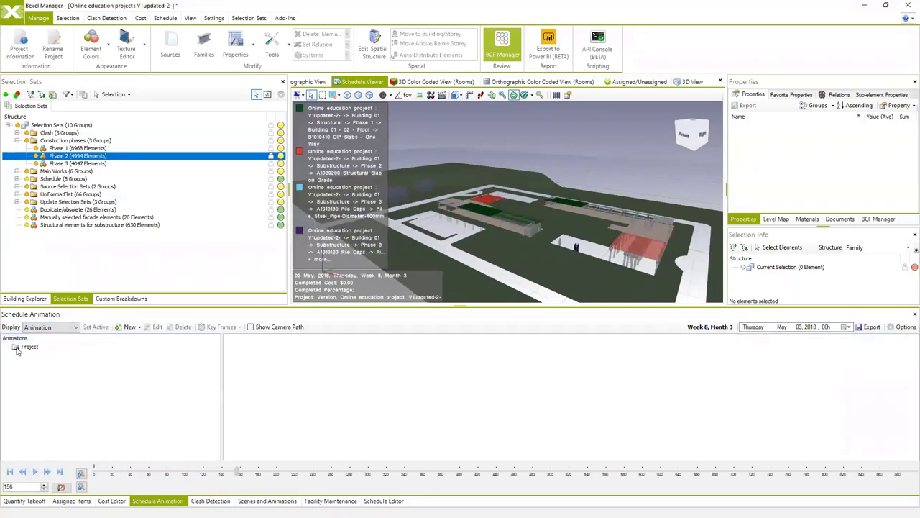
pyautogui.click(130, 328)
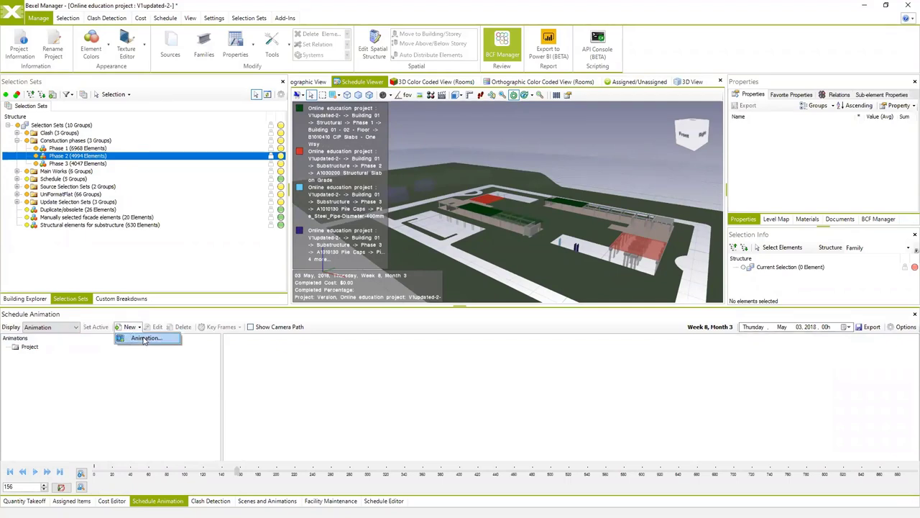
pyautogui.click(140, 343)
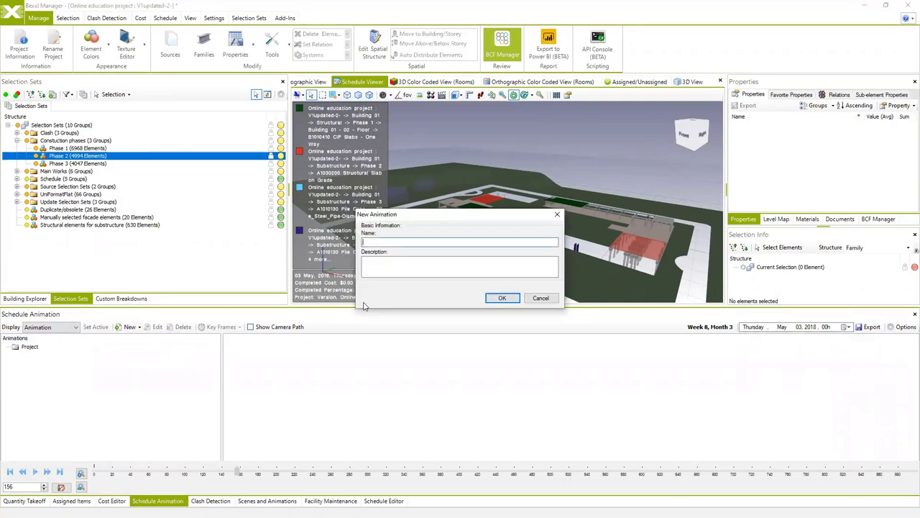
pyautogui.click(502, 298)
pyautogui.click(28, 357)
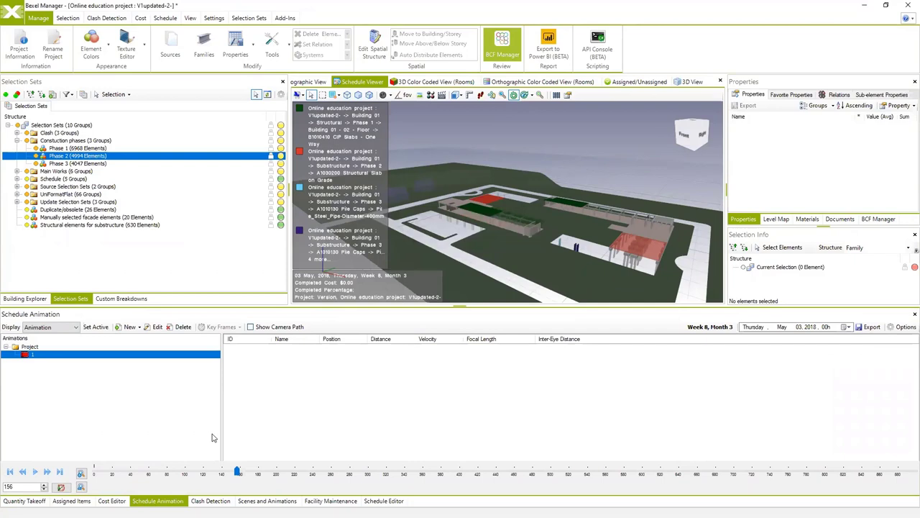
# Make animation 1 active and add its first keyframe at frame 0.
pyautogui.click(121, 474)
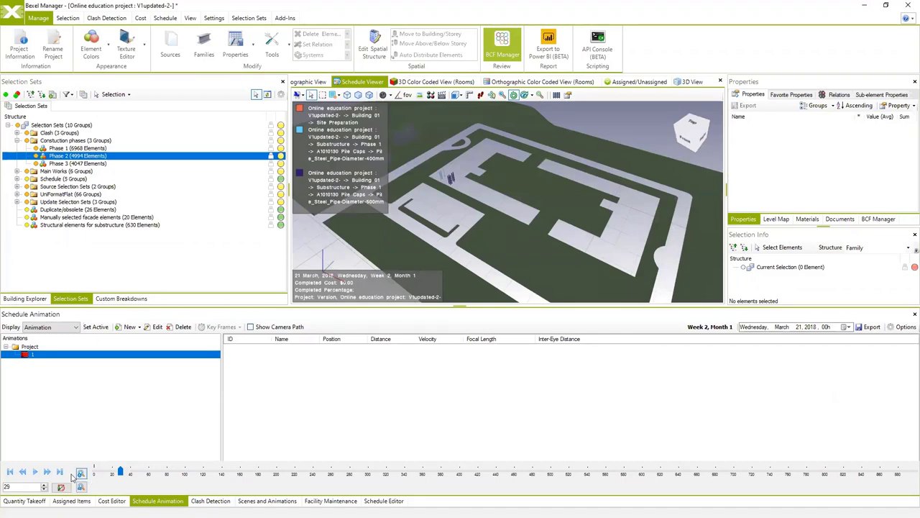
pyautogui.click(95, 327)
pyautogui.rightClick(330, 380)
pyautogui.click(348, 381)
pyautogui.click(530, 394)
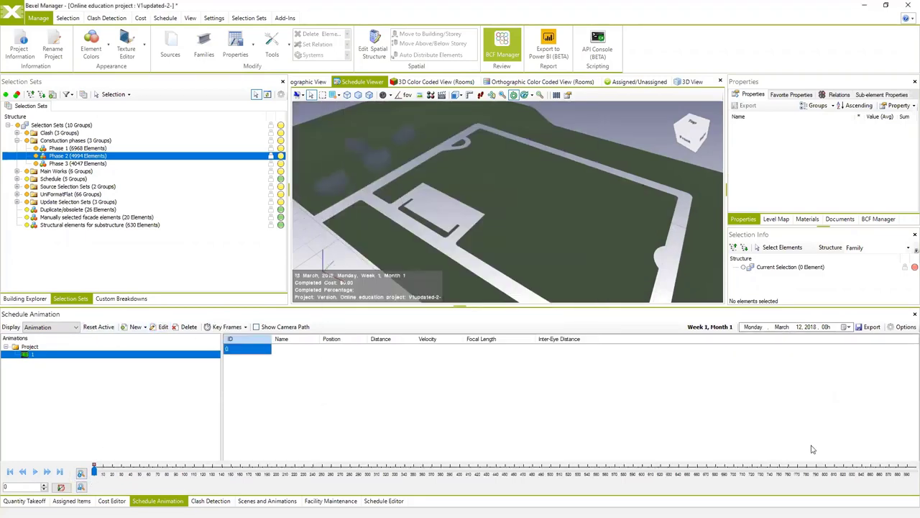
# Add a second keyframe at frame 770, then replay the animation from the start.
pyautogui.click(798, 471)
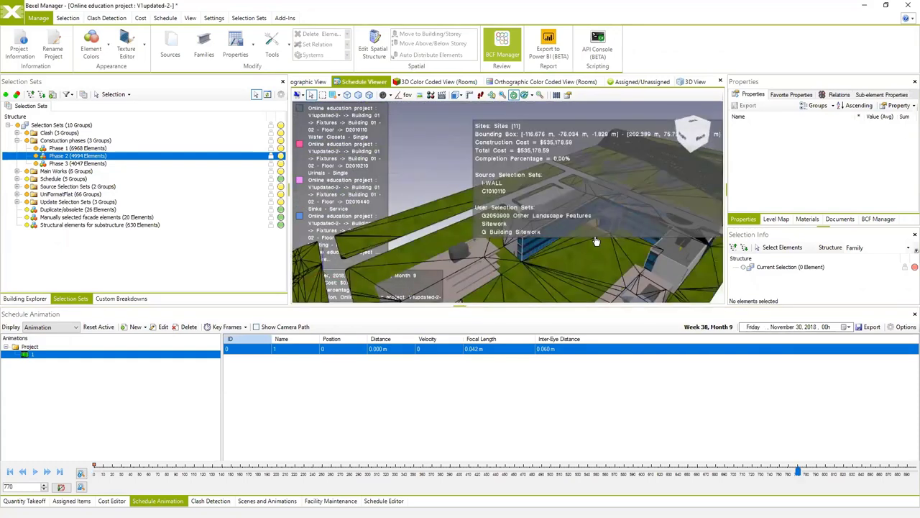
pyautogui.rightClick(661, 407)
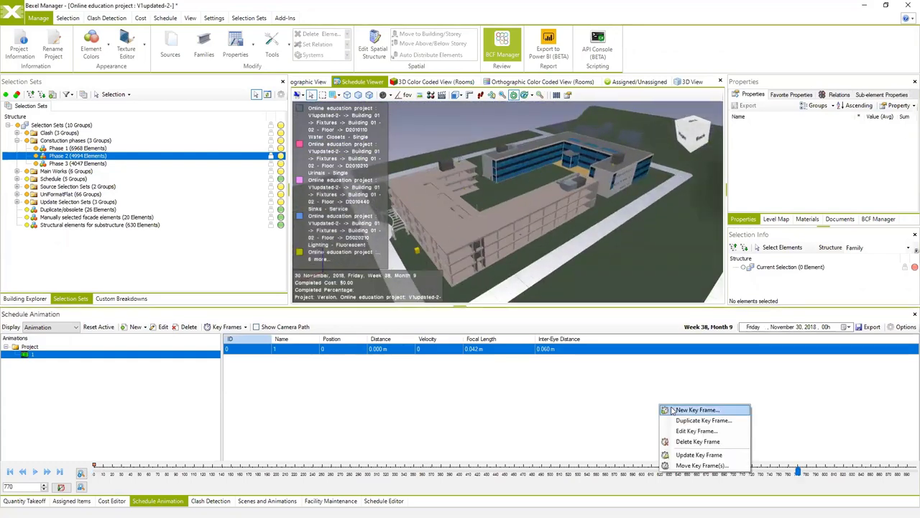
pyautogui.click(686, 411)
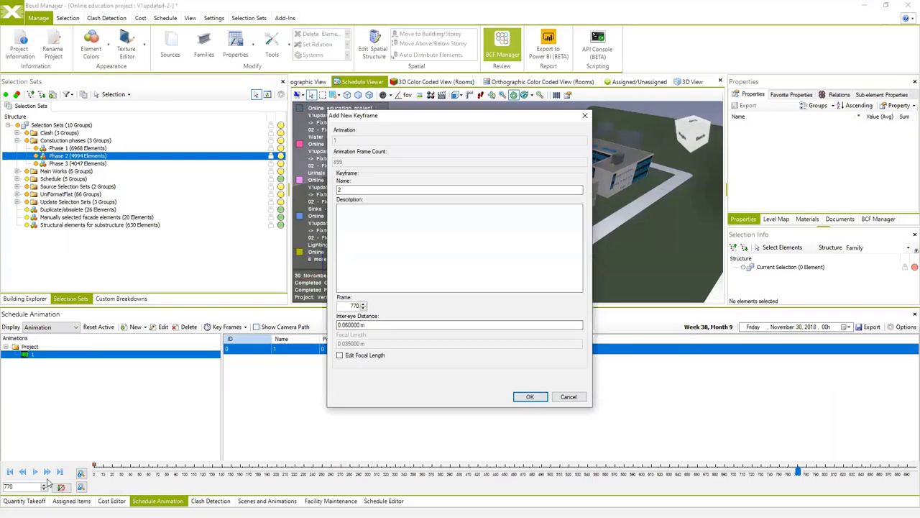
pyautogui.click(522, 399)
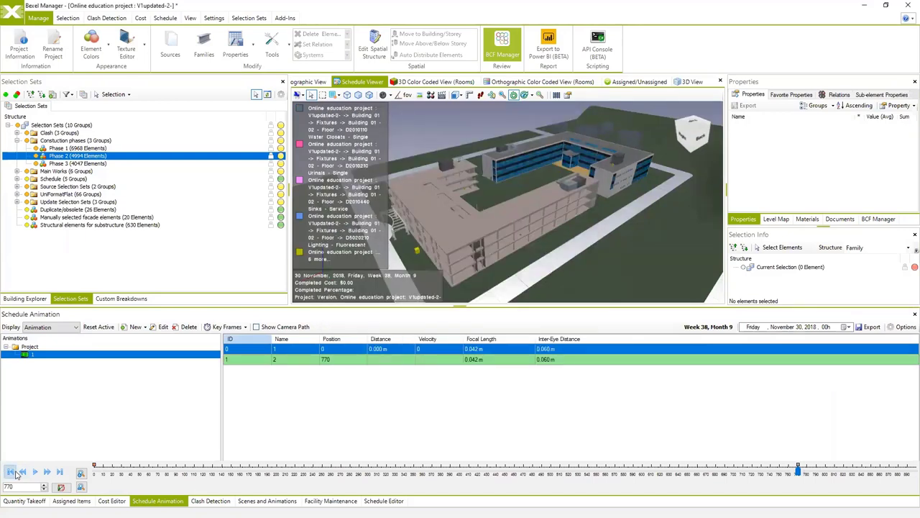
pyautogui.click(11, 471)
pyautogui.click(35, 472)
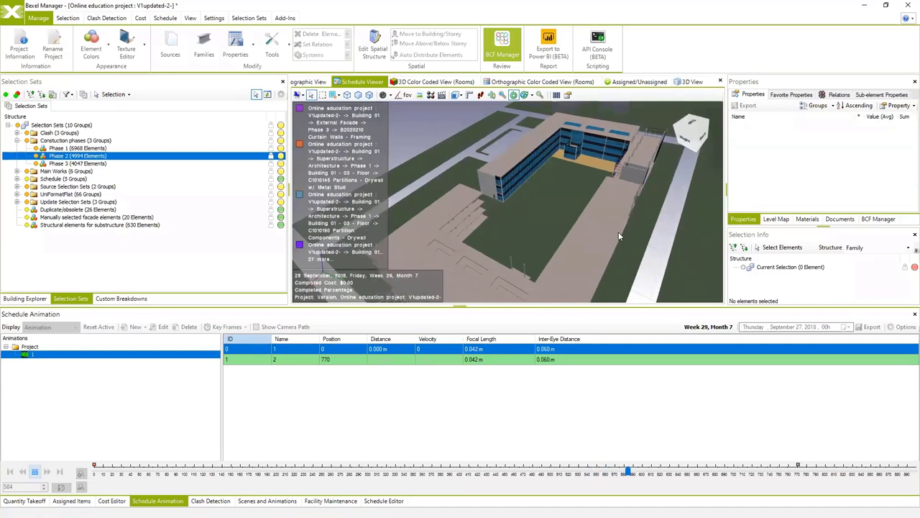
# Stop the animation at week 32 and enlarge the 3D view via the Schedule Editor splitters.
pyautogui.click(35, 472)
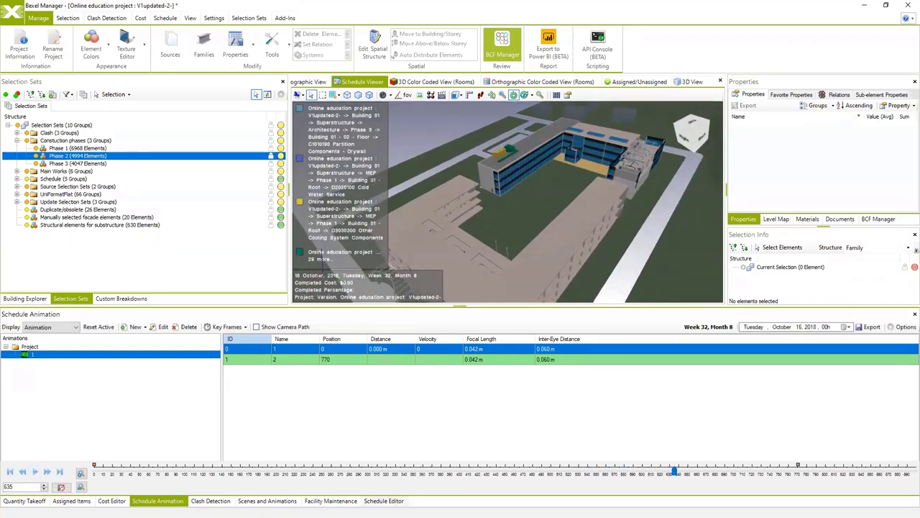
pyautogui.click(383, 501)
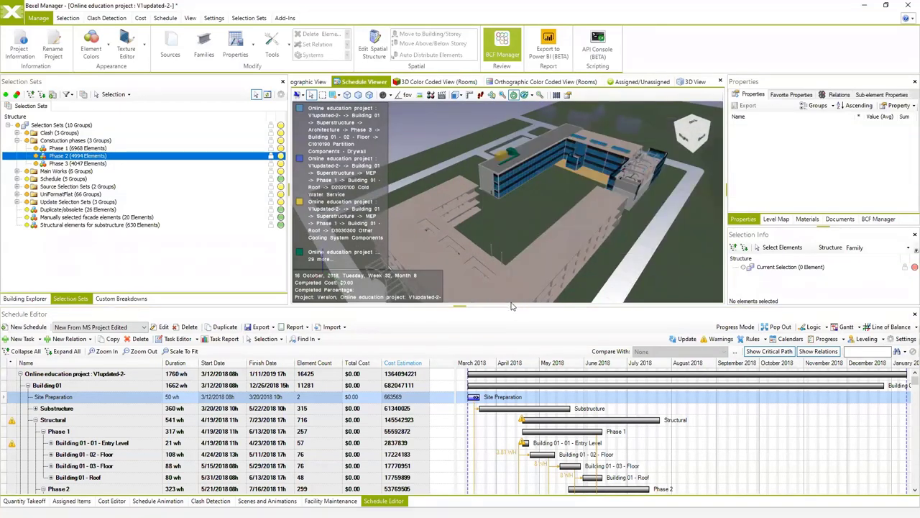
pyautogui.moveTo(511, 306); pyautogui.dragTo(512, 355)
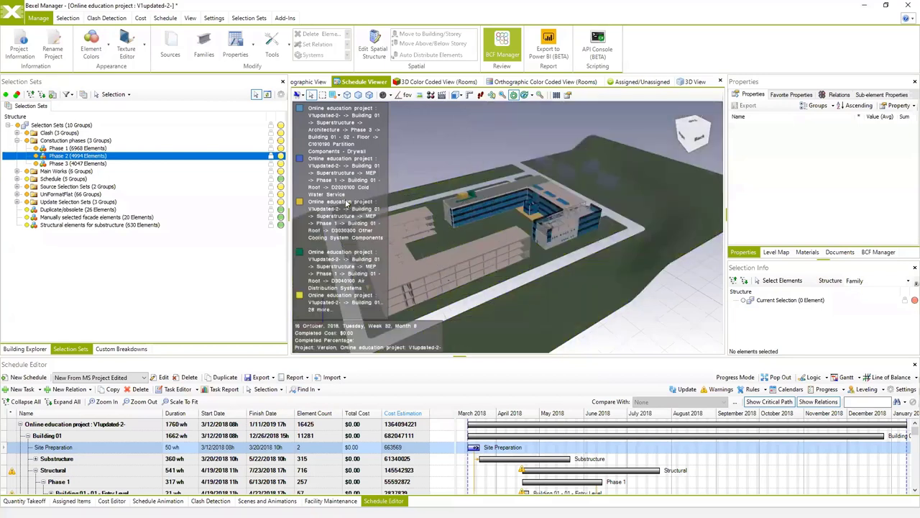
pyautogui.moveTo(287, 202); pyautogui.dragTo(196, 192)
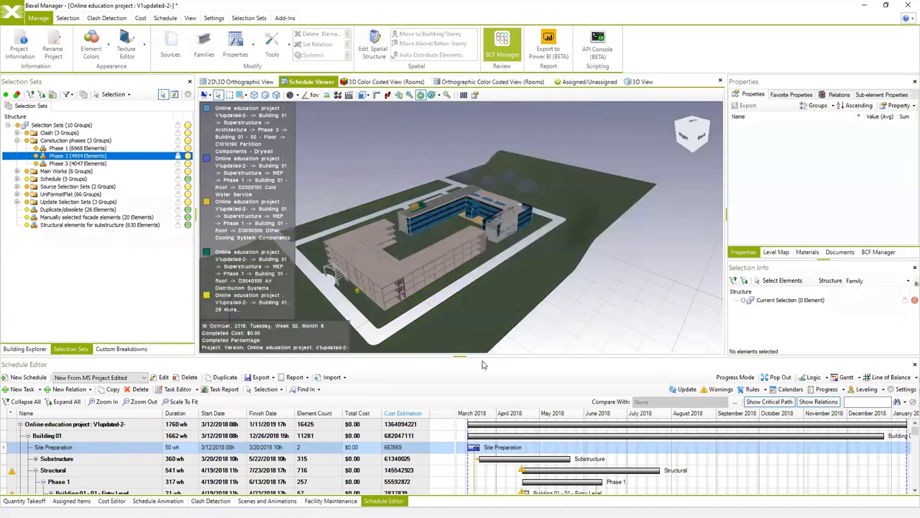
pyautogui.moveTo(479, 356); pyautogui.dragTo(479, 328)
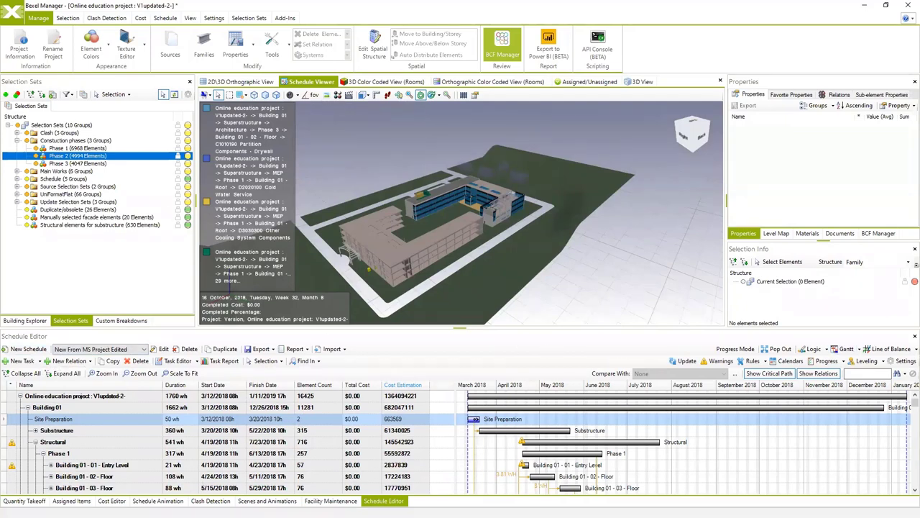
pyautogui.click(158, 500)
pyautogui.moveTo(566, 196); pyautogui.dragTo(514, 212)
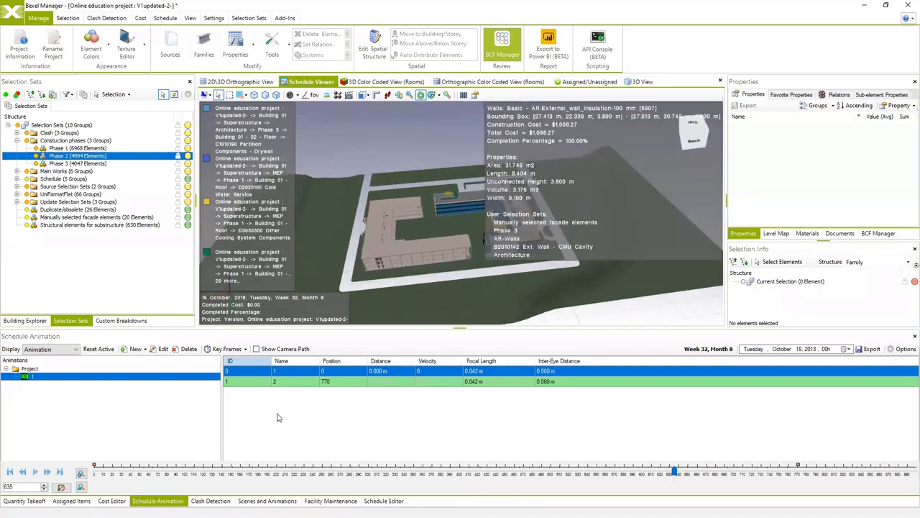
# Set the schedule animation interval to Weekly on Mondays and apply the settings.
pyautogui.click(905, 348)
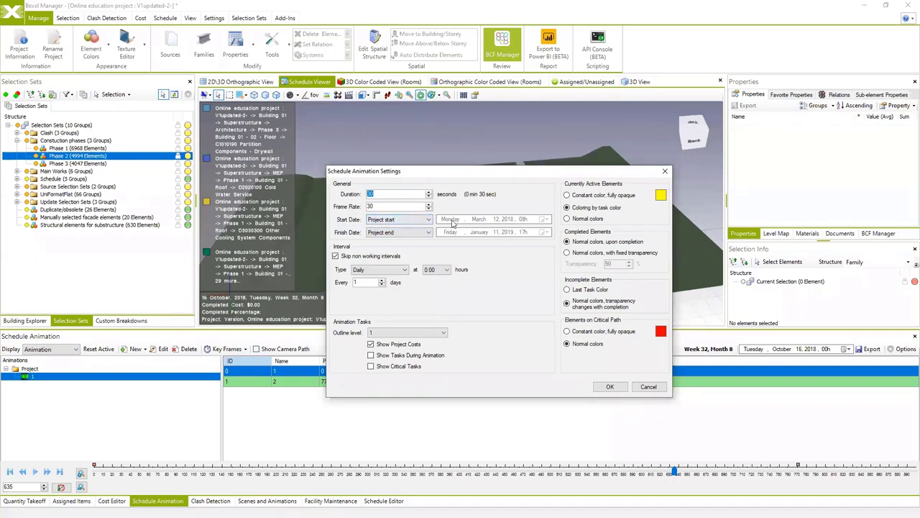
pyautogui.click(404, 270)
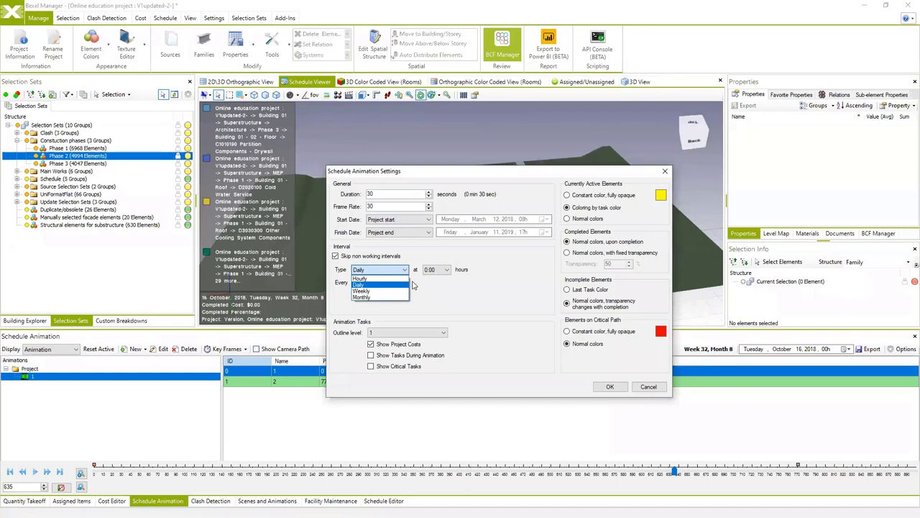
pyautogui.click(371, 291)
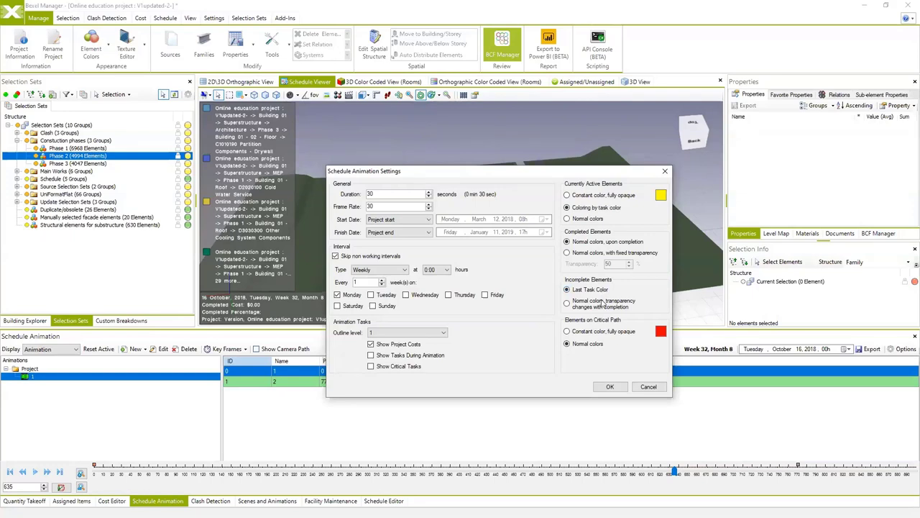
pyautogui.click(337, 294)
pyautogui.moveTo(541, 171); pyautogui.dragTo(542, 261)
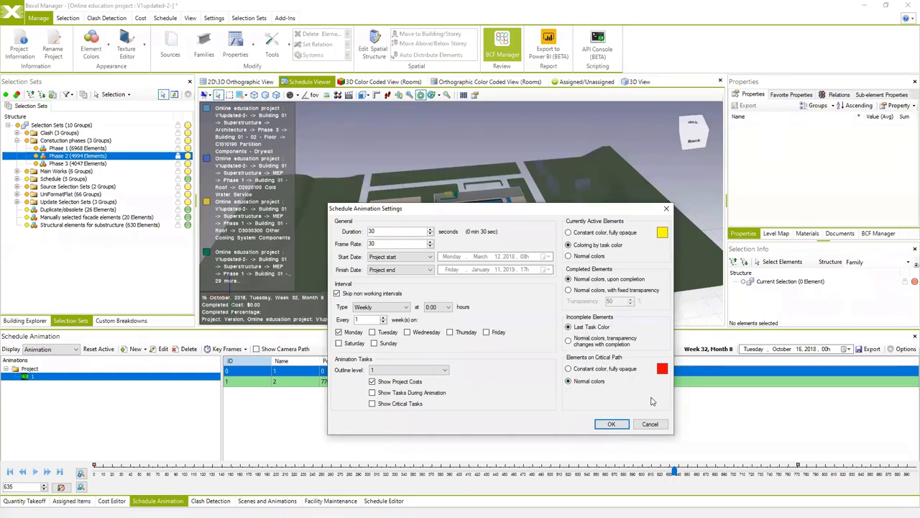
pyautogui.click(611, 424)
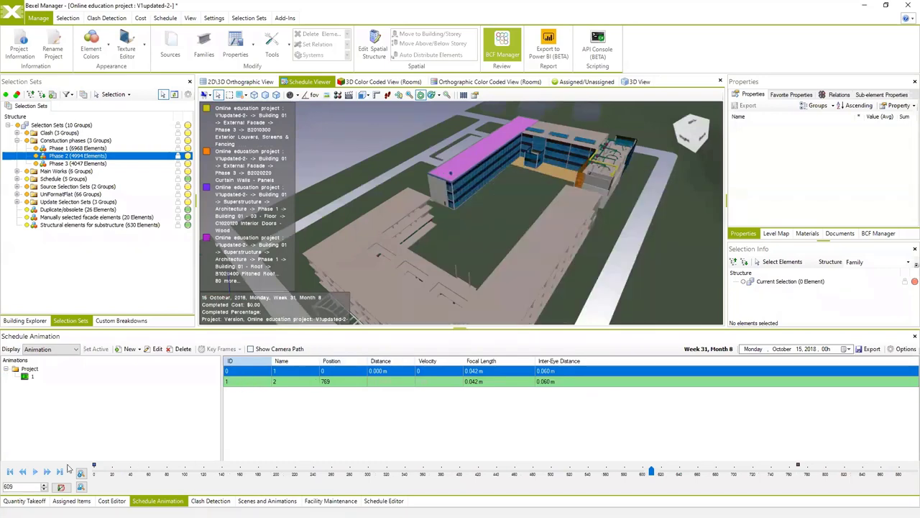
# Restart the animation and step the build sequence week by week to week 19.
pyautogui.click(36, 473)
pyautogui.click(48, 473)
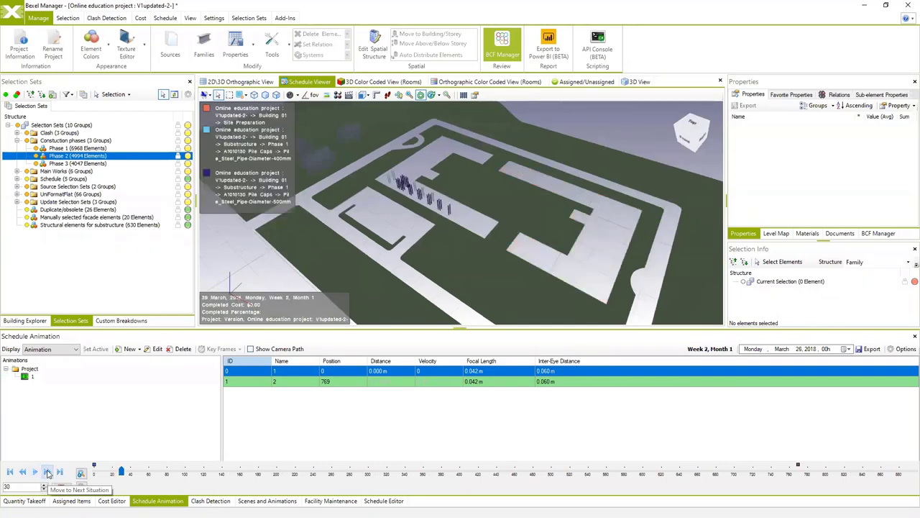
pyautogui.click(48, 472)
pyautogui.click(47, 472)
pyautogui.click(48, 473)
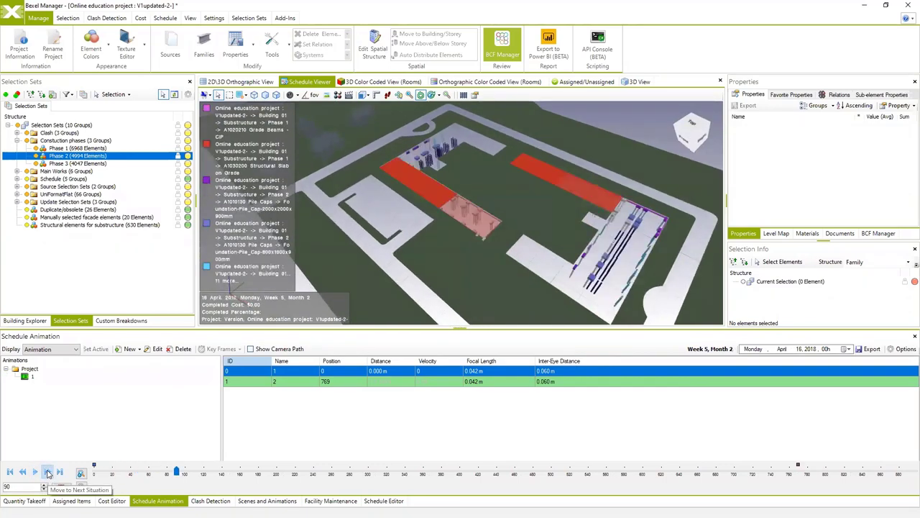
pyautogui.click(47, 473)
pyautogui.click(47, 472)
pyautogui.click(47, 472)
pyautogui.click(48, 472)
pyautogui.click(48, 473)
pyautogui.click(47, 473)
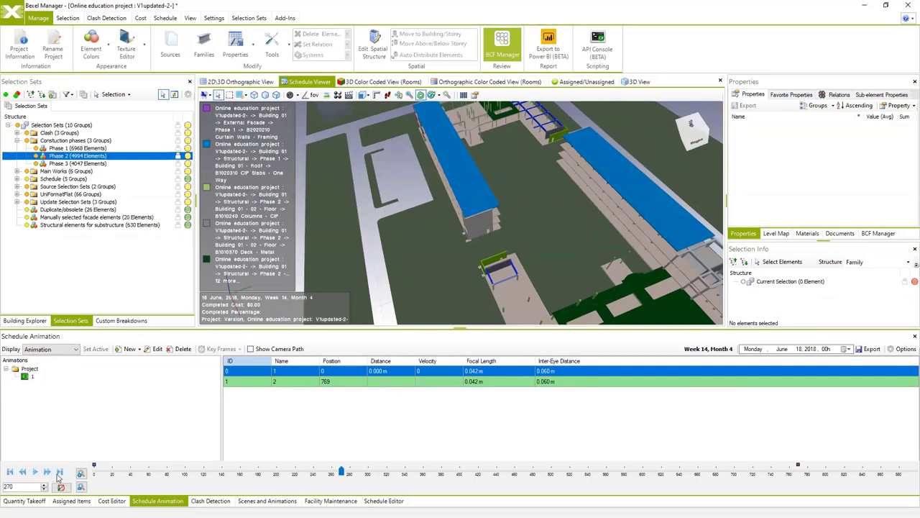
pyautogui.click(48, 473)
pyautogui.click(48, 473)
pyautogui.click(48, 473)
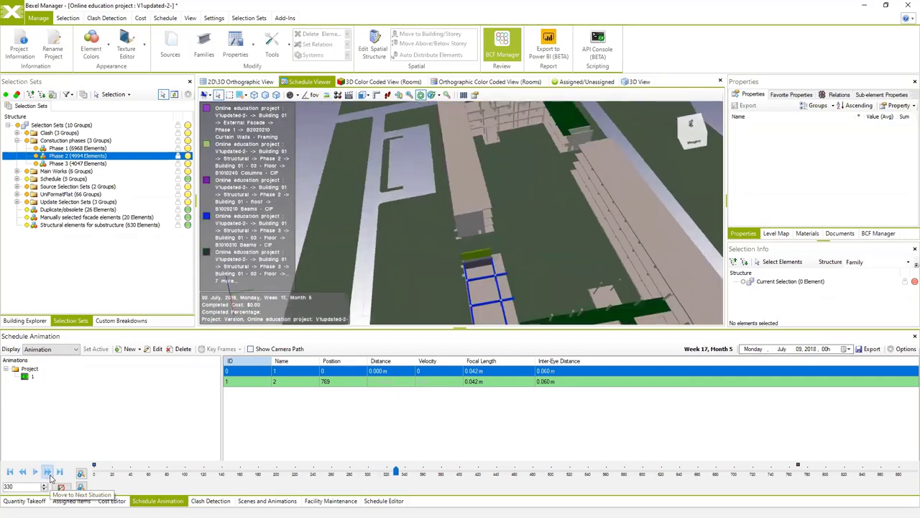
pyautogui.click(48, 473)
pyautogui.click(47, 473)
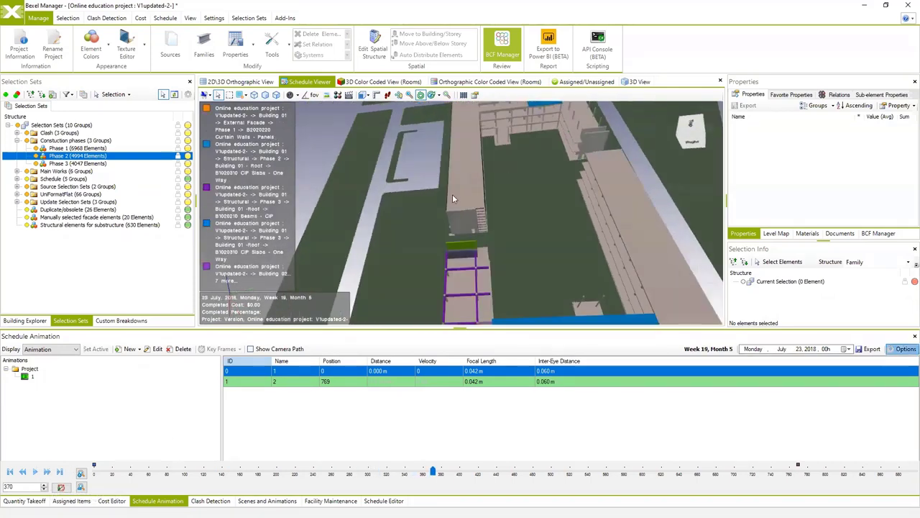
# Change the animation interval type to Monthly and apply it.
pyautogui.click(903, 348)
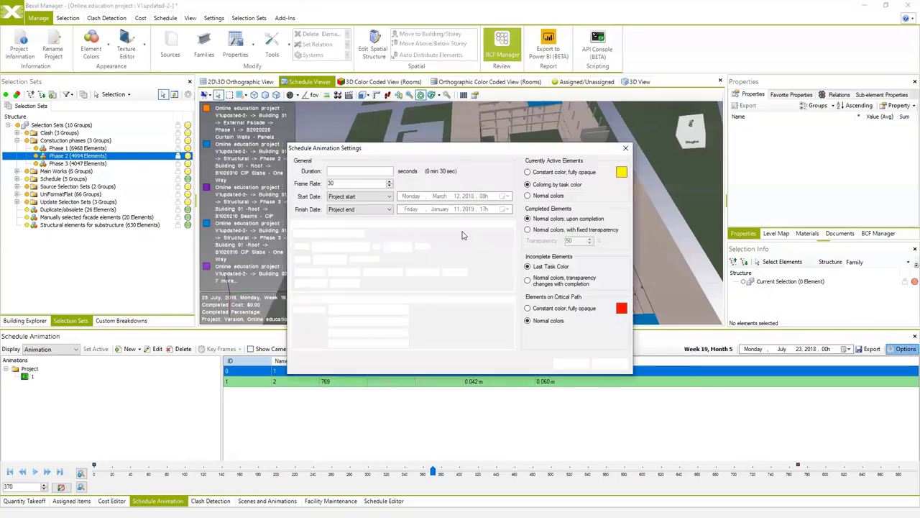
pyautogui.click(366, 246)
pyautogui.click(329, 261)
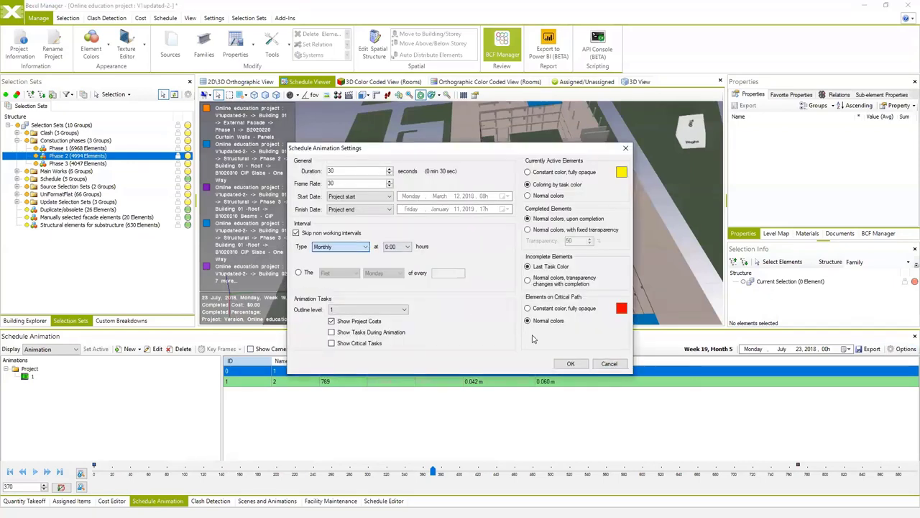
pyautogui.click(570, 363)
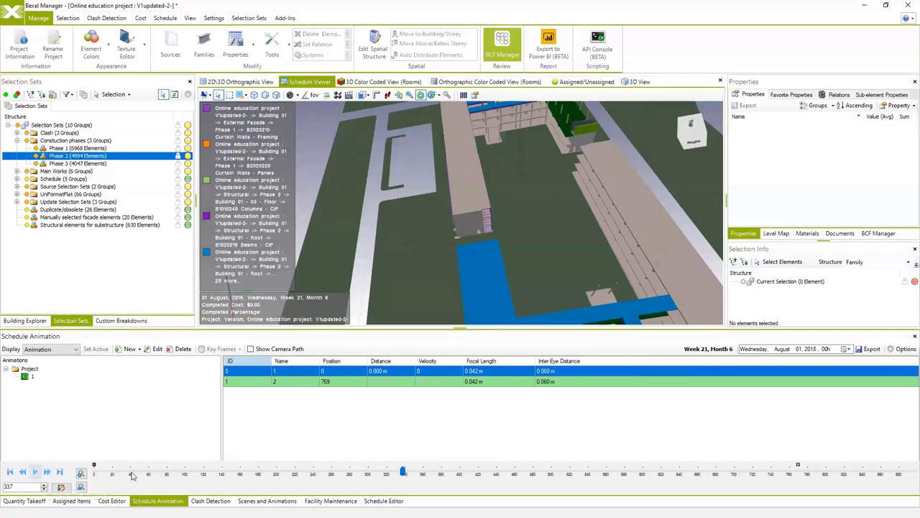
# Rewind and step the animation month by month through May–July 2018 to January 2019.
pyautogui.click(96, 472)
pyautogui.click(50, 472)
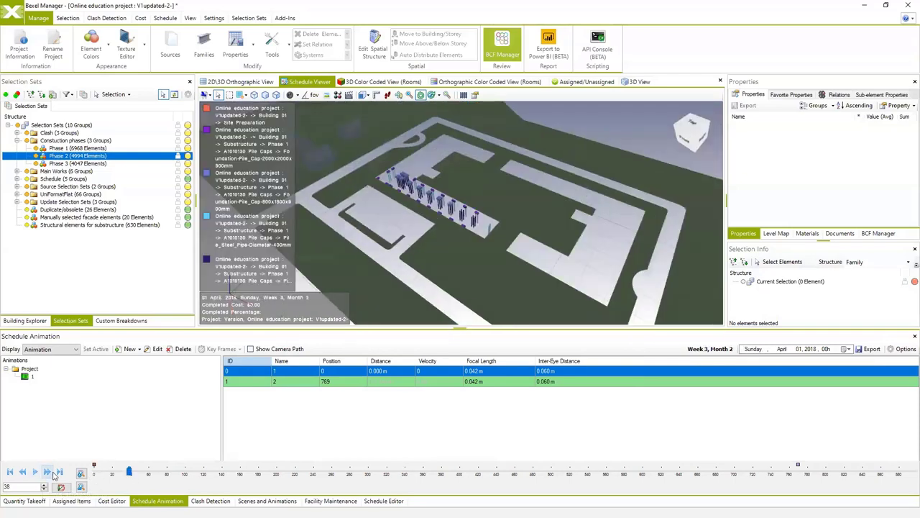
pyautogui.click(50, 472)
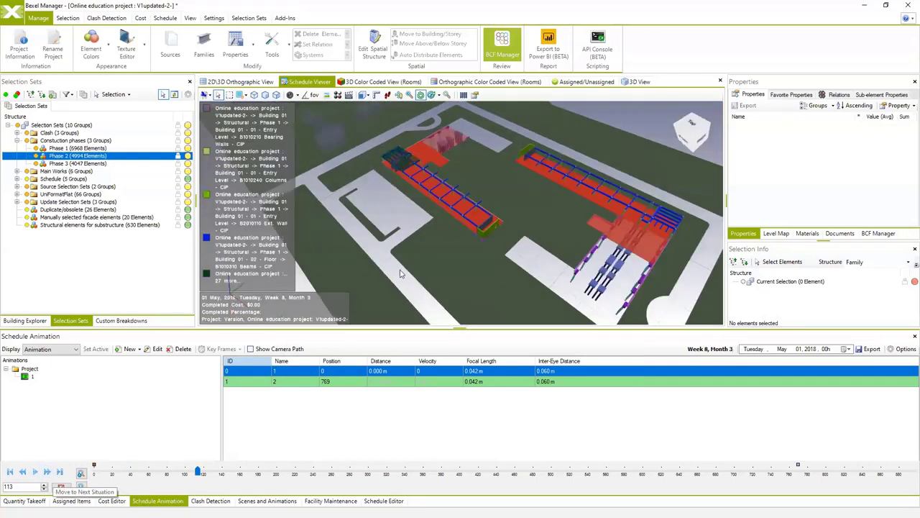
pyautogui.click(50, 473)
pyautogui.click(50, 473)
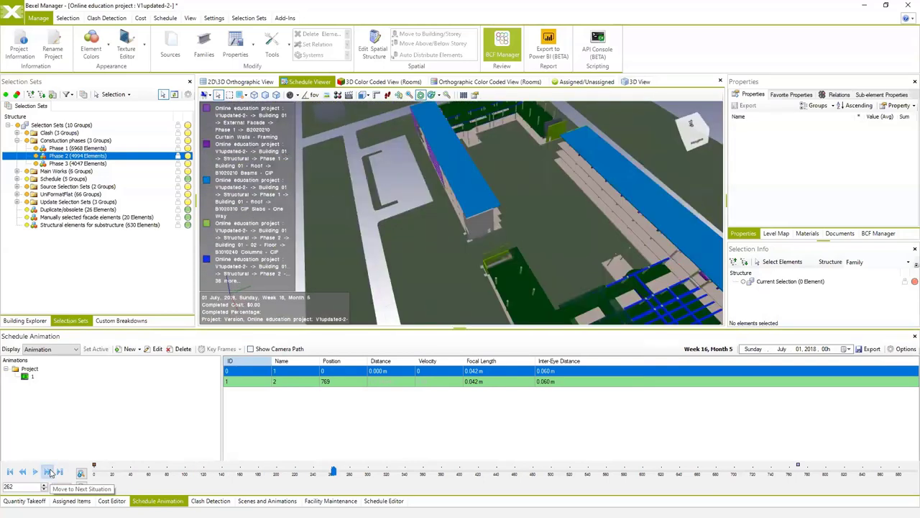
pyautogui.click(50, 472)
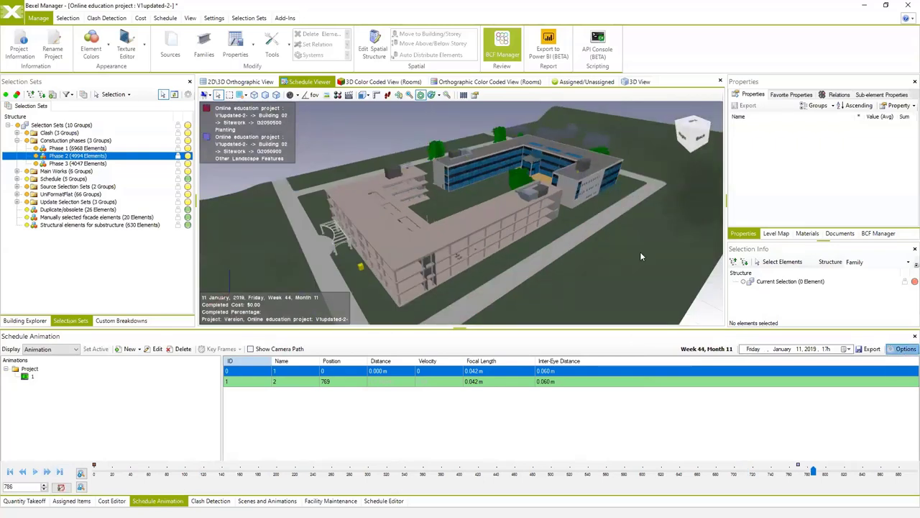
# Set the animation interval type to Daily and apply it.
pyautogui.click(362, 247)
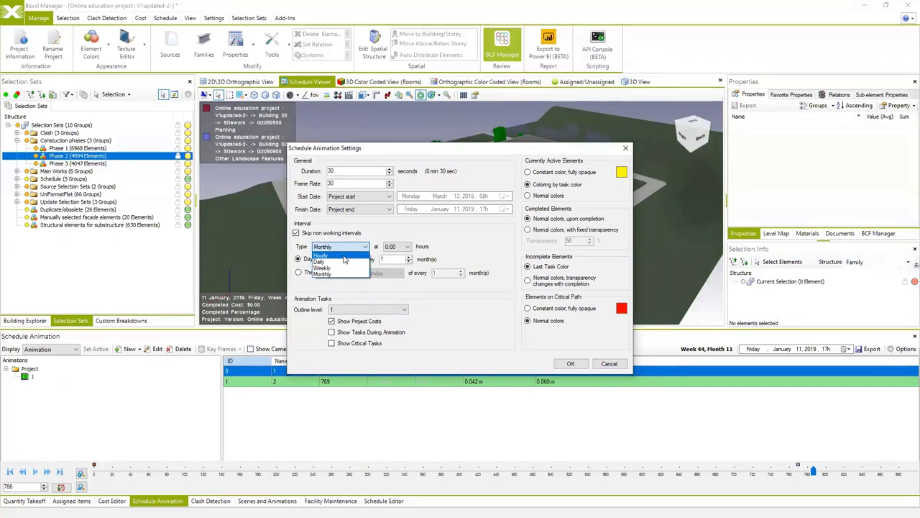
pyautogui.click(344, 257)
pyautogui.click(572, 362)
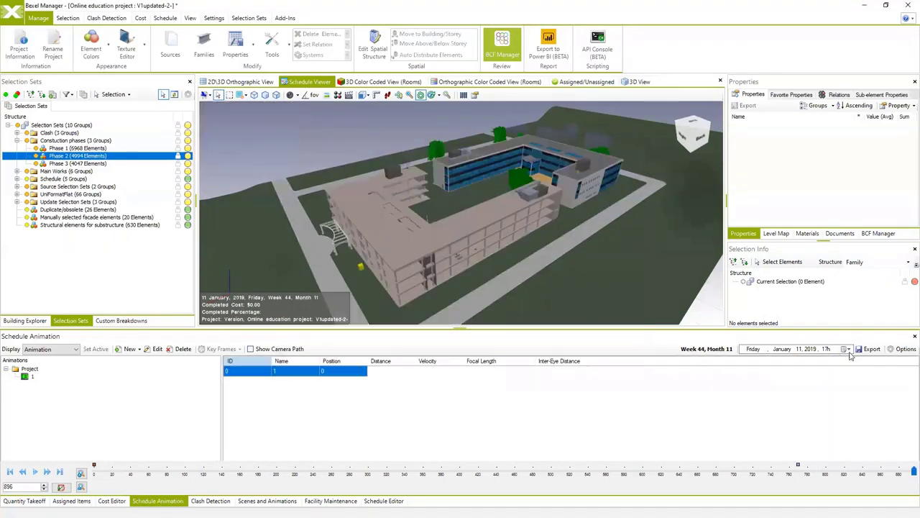
# Replay the 4D sequence with animation 1 selected, then open the animation export settings.
pyautogui.click(34, 473)
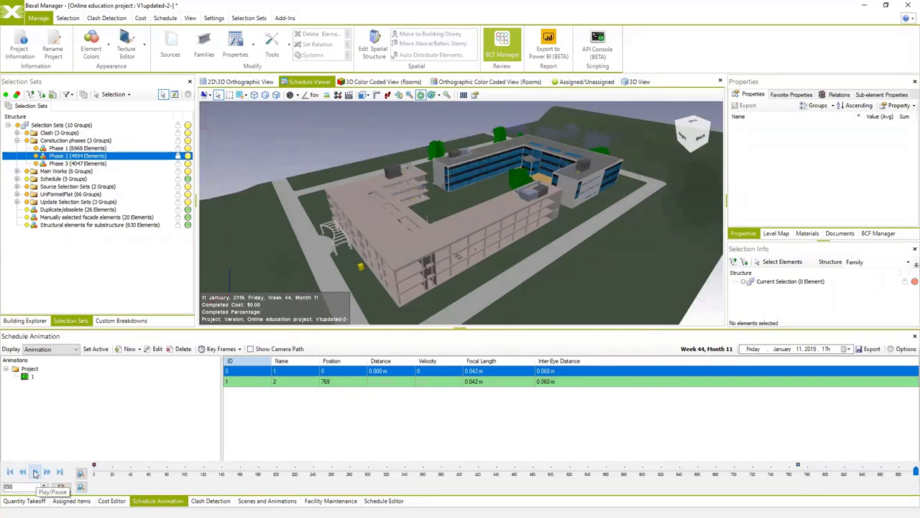
pyautogui.click(29, 376)
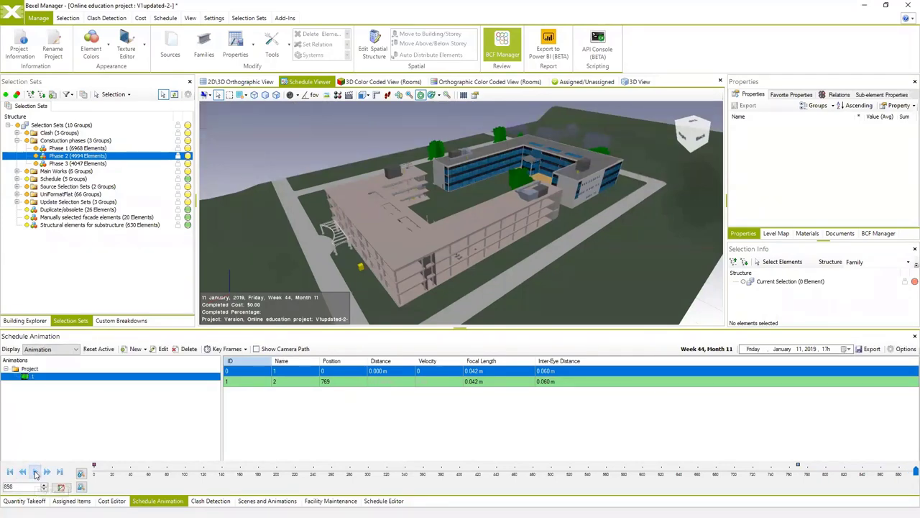
pyautogui.click(36, 472)
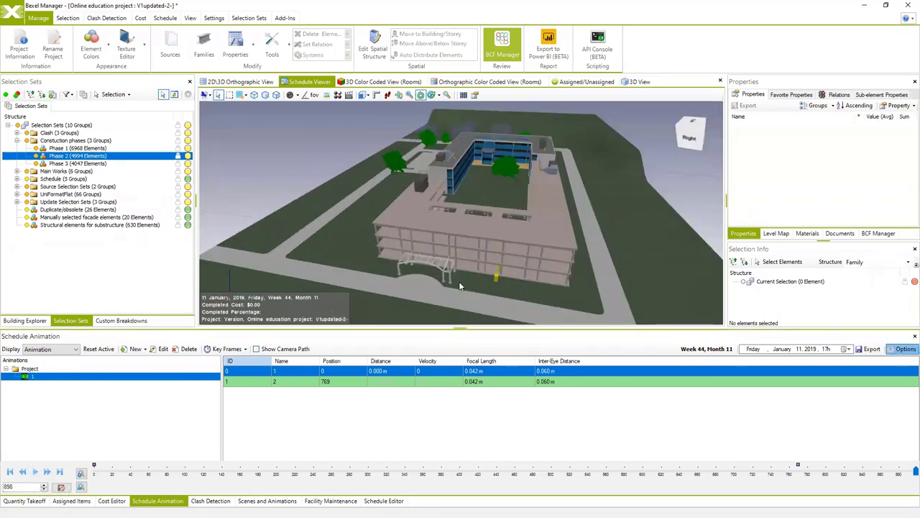
pyautogui.click(567, 363)
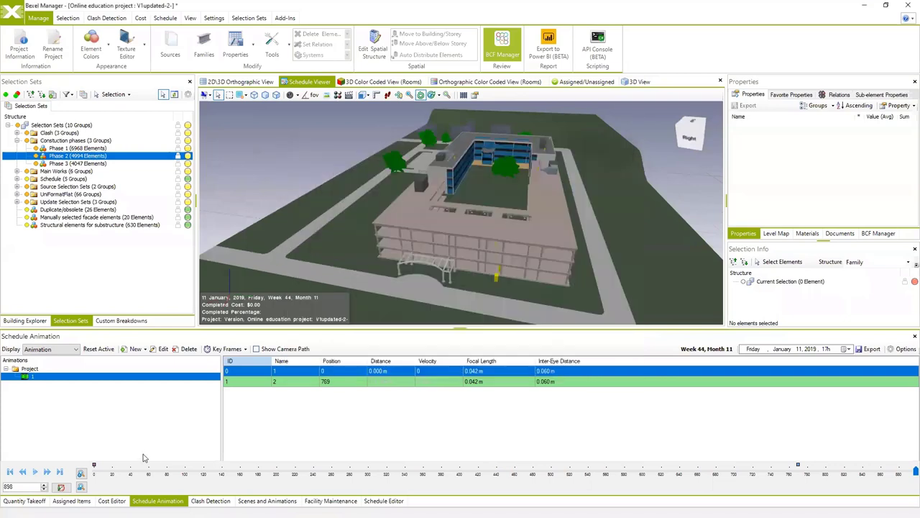
pyautogui.click(46, 470)
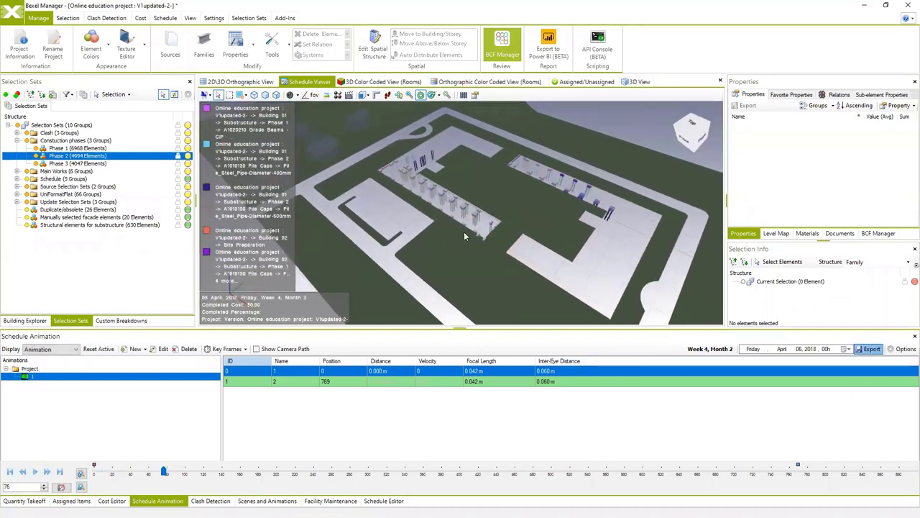
pyautogui.click(869, 348)
pyautogui.click(633, 167)
# Set Export Type to Video, leave Codec at None, and close without exporting.
pyautogui.click(472, 177)
pyautogui.click(472, 169)
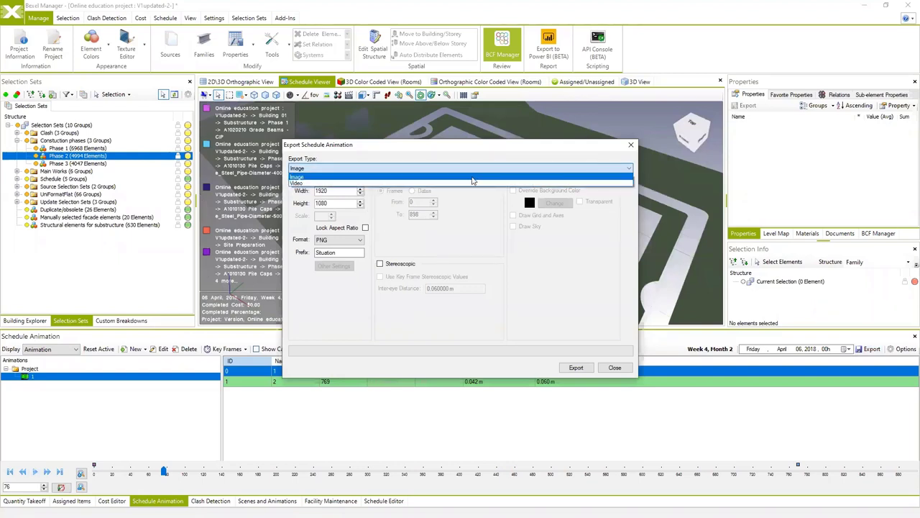
pyautogui.click(472, 183)
pyautogui.click(361, 240)
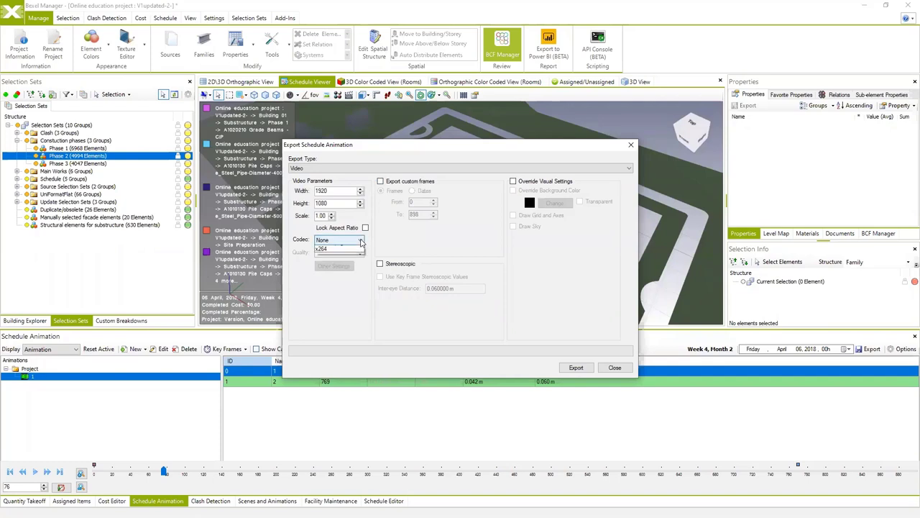
pyautogui.click(334, 266)
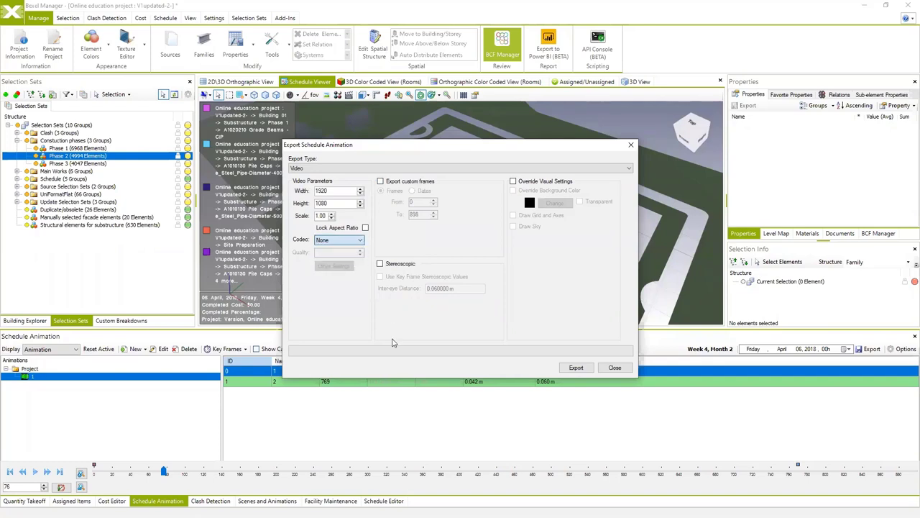
pyautogui.click(615, 367)
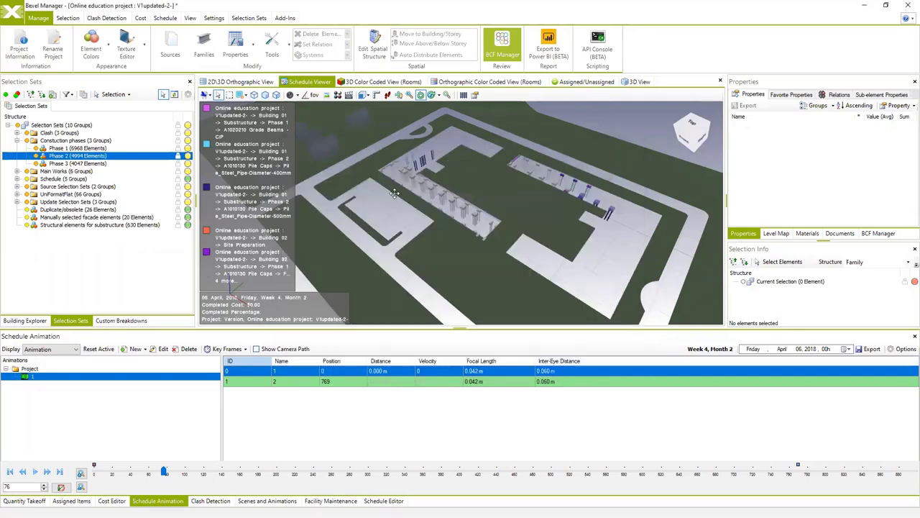
pyautogui.scroll(2, 242, 198)
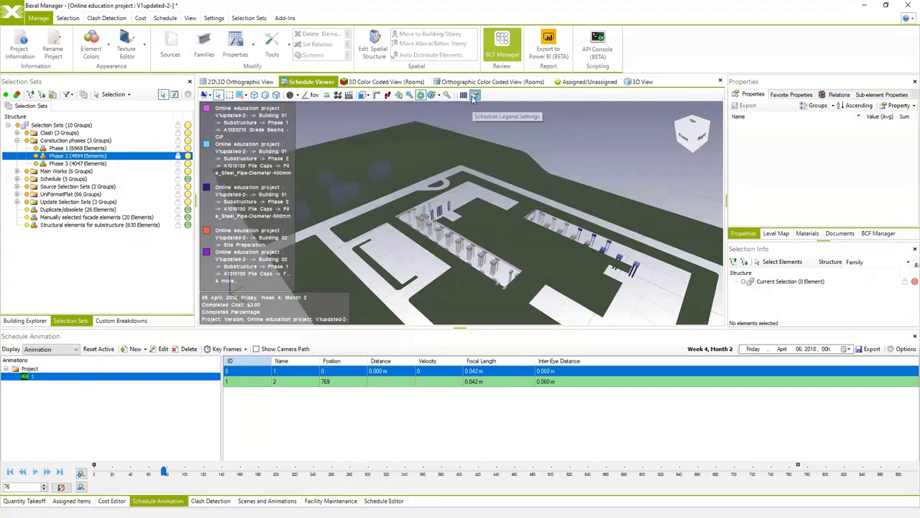
# Hide the project name in the schedule legend, keeping the activity and project legends on.
pyautogui.click(479, 97)
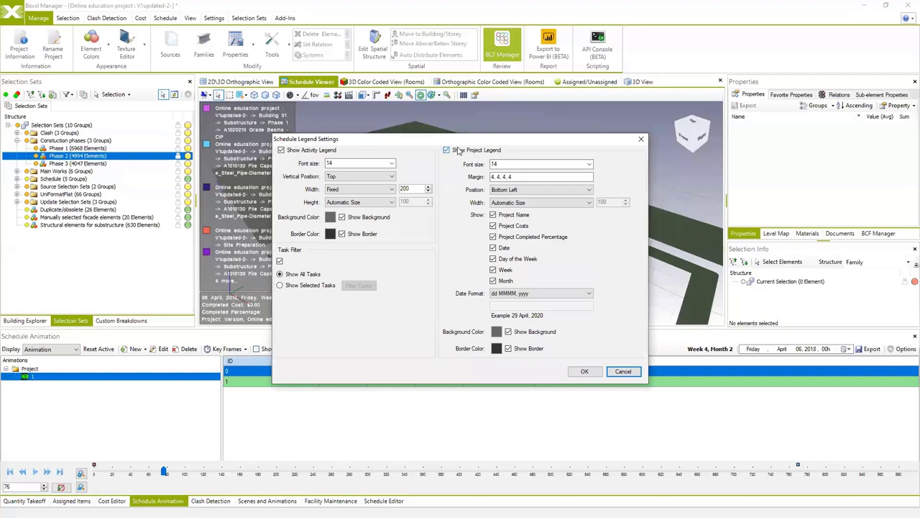
pyautogui.click(360, 135)
pyautogui.click(526, 136)
pyautogui.click(525, 136)
pyautogui.click(360, 136)
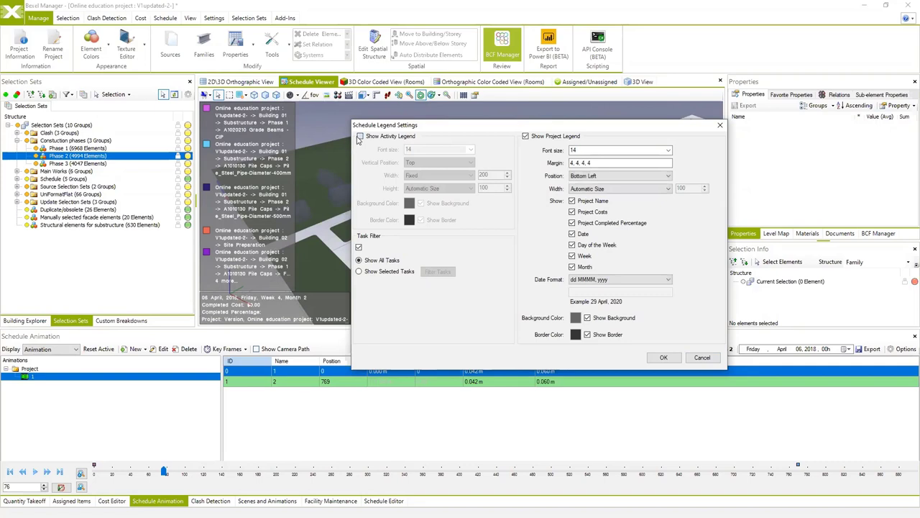
pyautogui.click(572, 201)
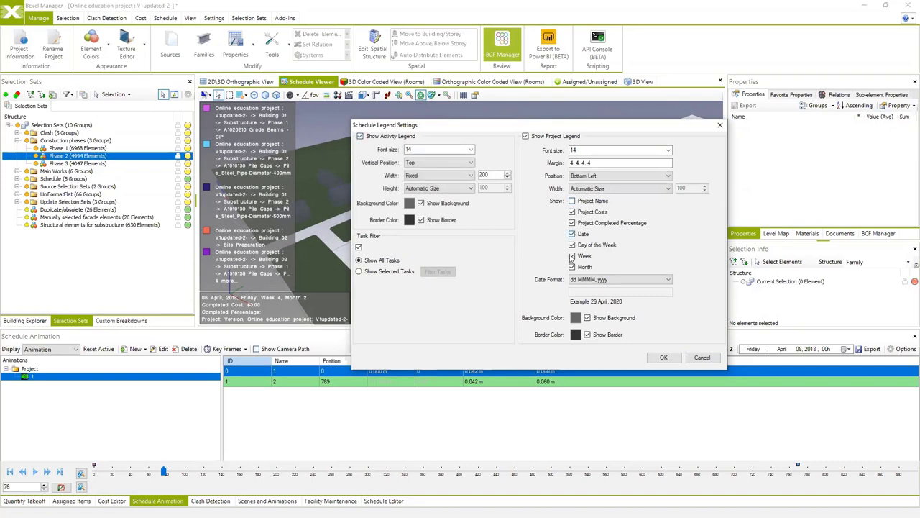
pyautogui.click(663, 357)
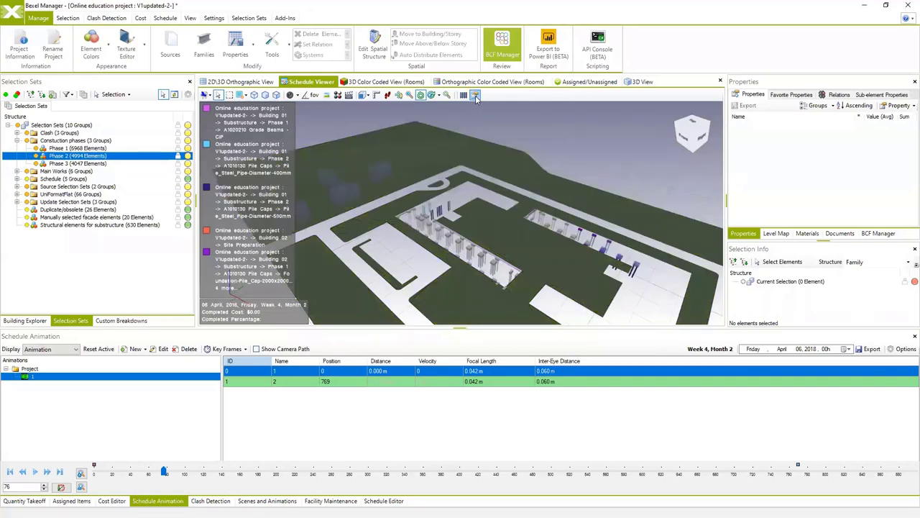
# Recheck the legend settings unchanged, orbit the model, and bring up the Schedule Editor's Gantt chart.
pyautogui.doubleClick(245, 127)
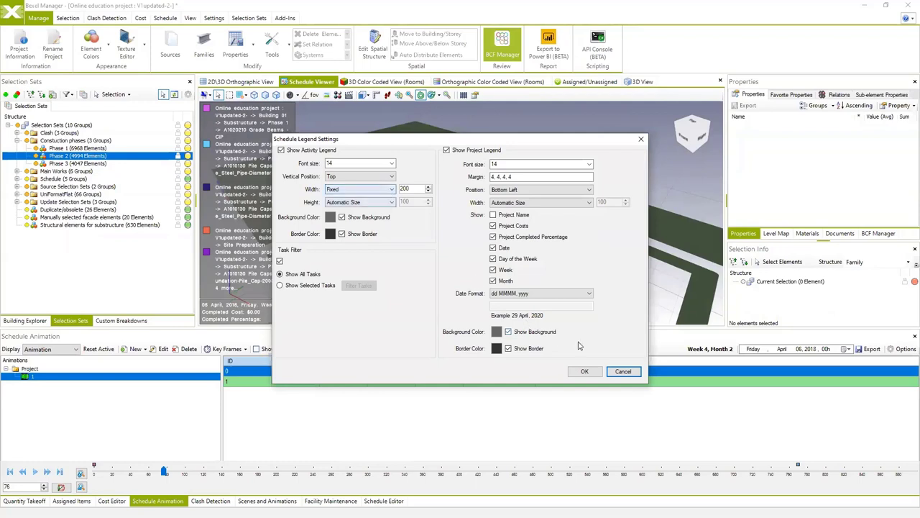
pyautogui.click(623, 371)
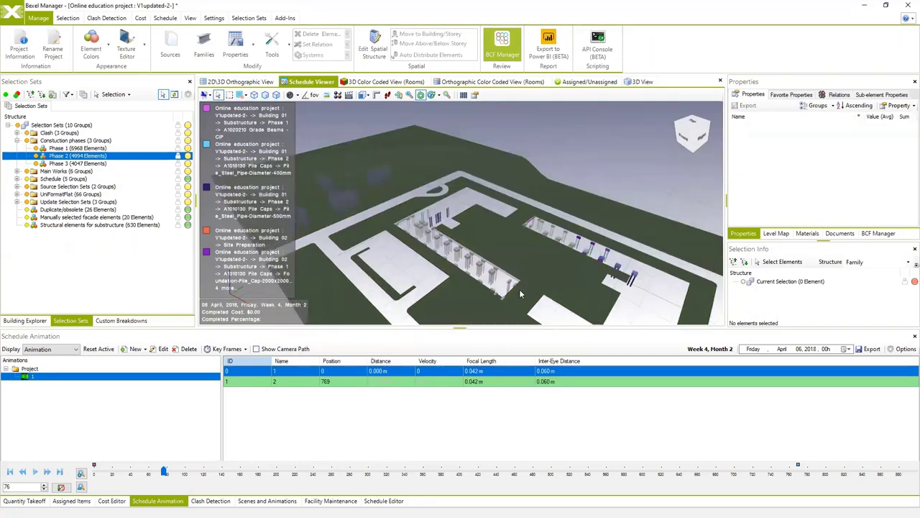
pyautogui.moveTo(266, 243); pyautogui.dragTo(345, 273)
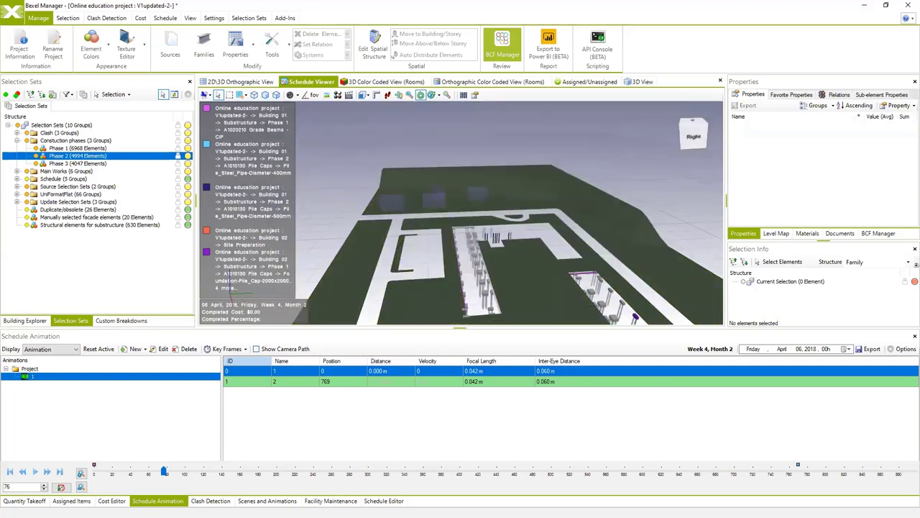
pyautogui.click(381, 500)
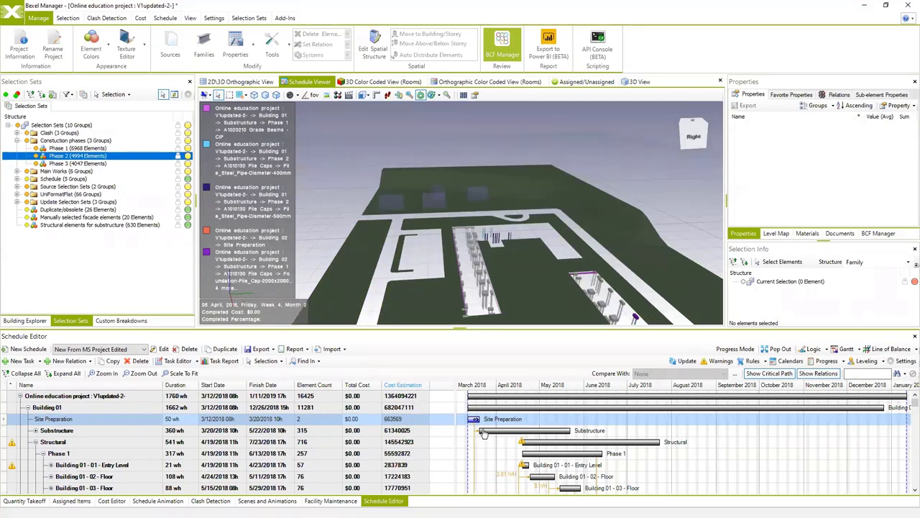
# Select the Columns, Bearing Walls and Ext. Wall CIP tasks under Building 01 - 01 - Entry Level.
pyautogui.scroll(-1, 294, 431)
pyautogui.scroll(-1, 162, 431)
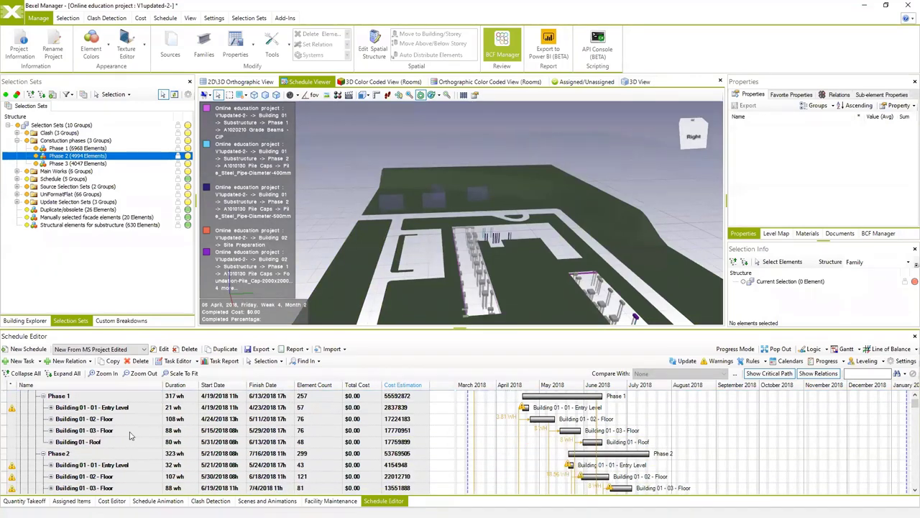
pyautogui.scroll(1, 518, 424)
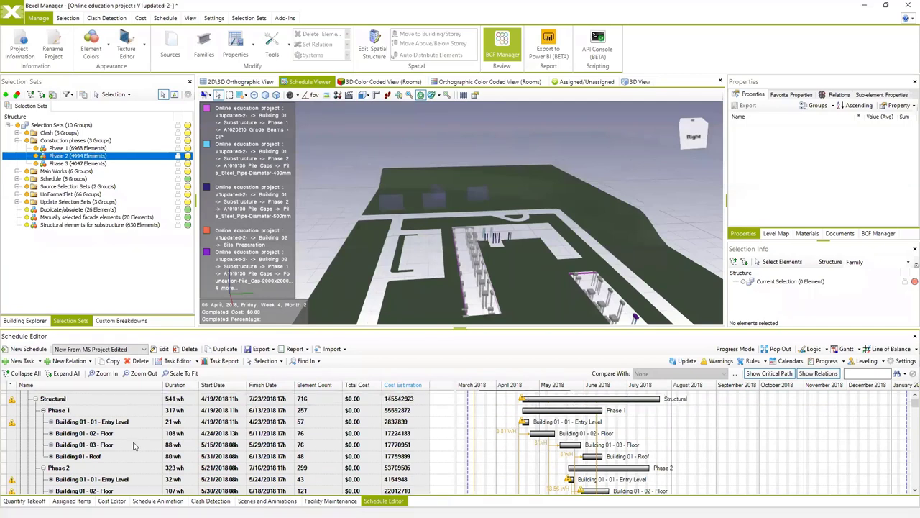
pyautogui.click(50, 422)
pyautogui.click(83, 433)
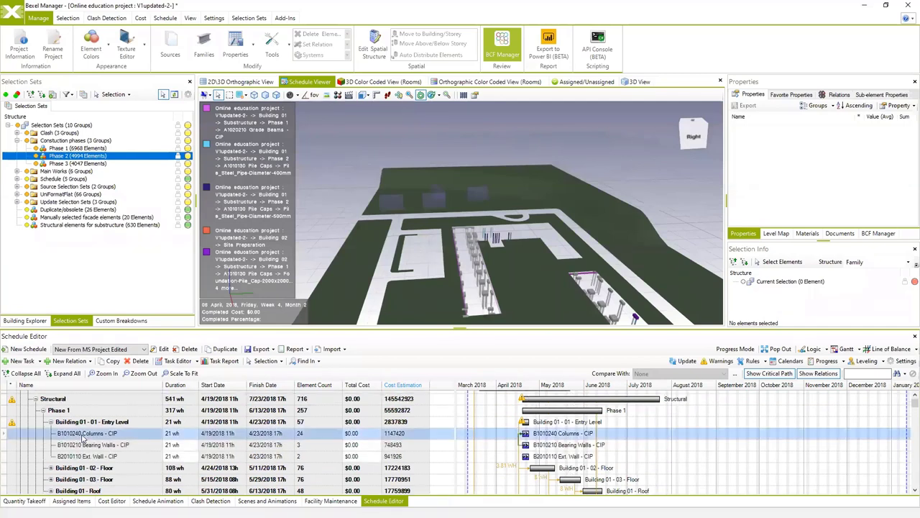
pyautogui.keyDown('shift'); pyautogui.click(99, 456); pyautogui.keyUp('shift')
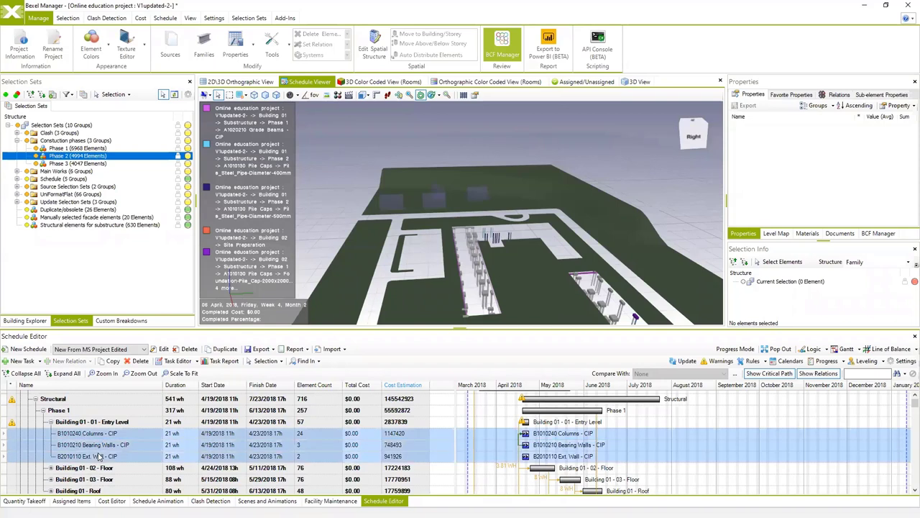
pyautogui.rightClick(99, 435)
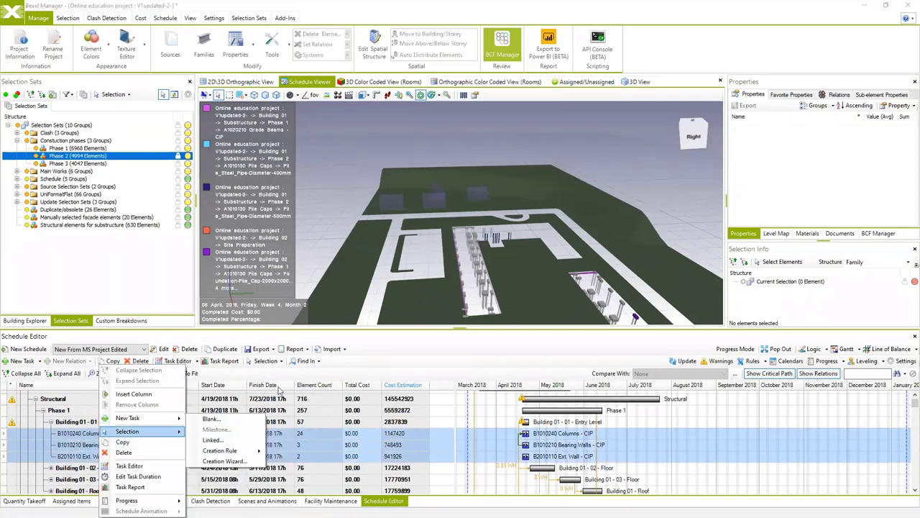
pyautogui.click(317, 376)
# Set the selected tasks' duration to 40 in the Task Editor.
pyautogui.click(176, 361)
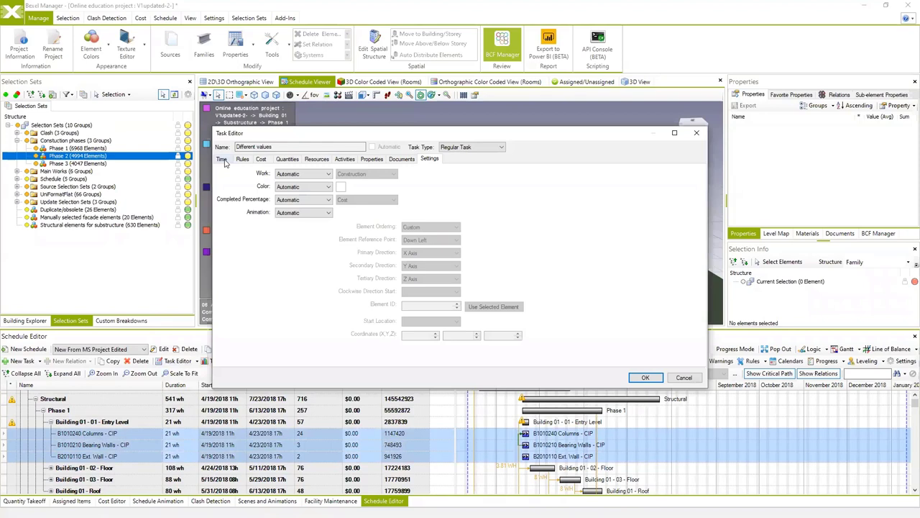
pyautogui.click(222, 160)
pyautogui.doubleClick(259, 198)
pyautogui.write('40')
pyautogui.click(645, 377)
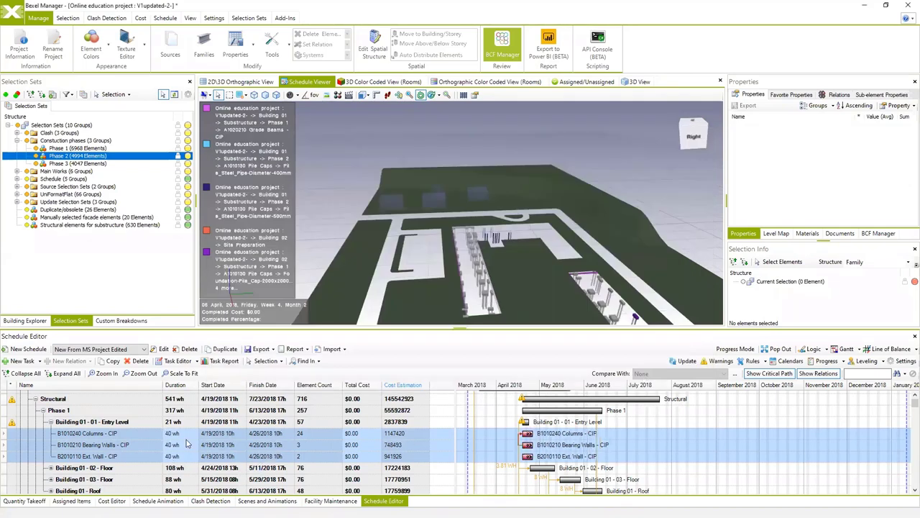
pyautogui.scroll(-3, 549, 443)
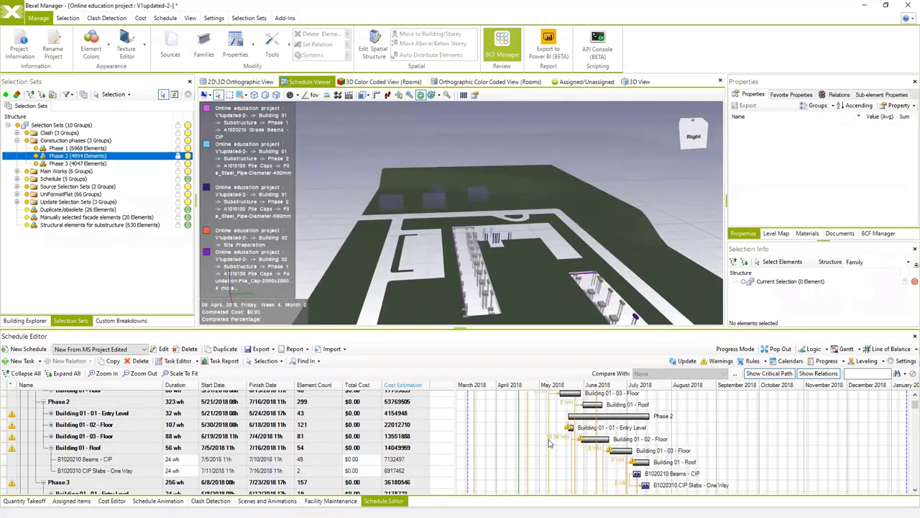
pyautogui.scroll(5, 549, 443)
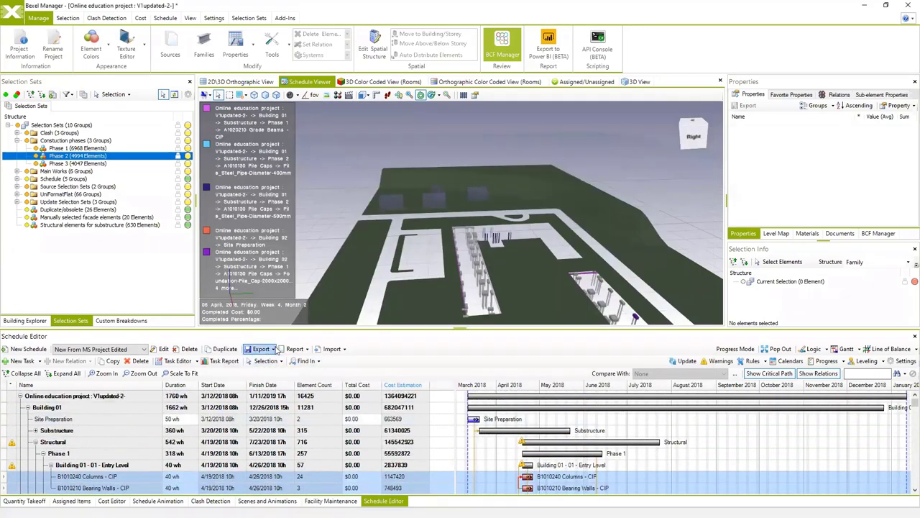
# Export the schedule to MS Project XML with 'From BEXEL' appended to the file name.
pyautogui.click(263, 349)
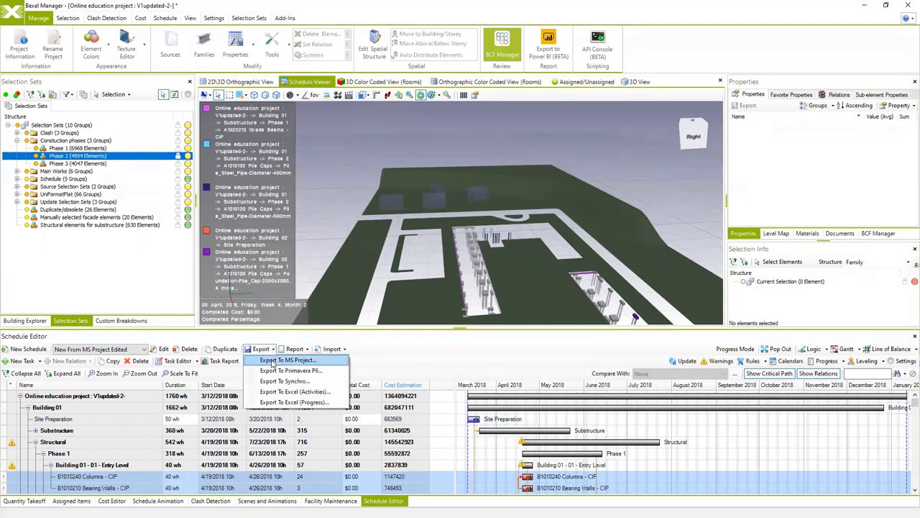
pyautogui.click(273, 361)
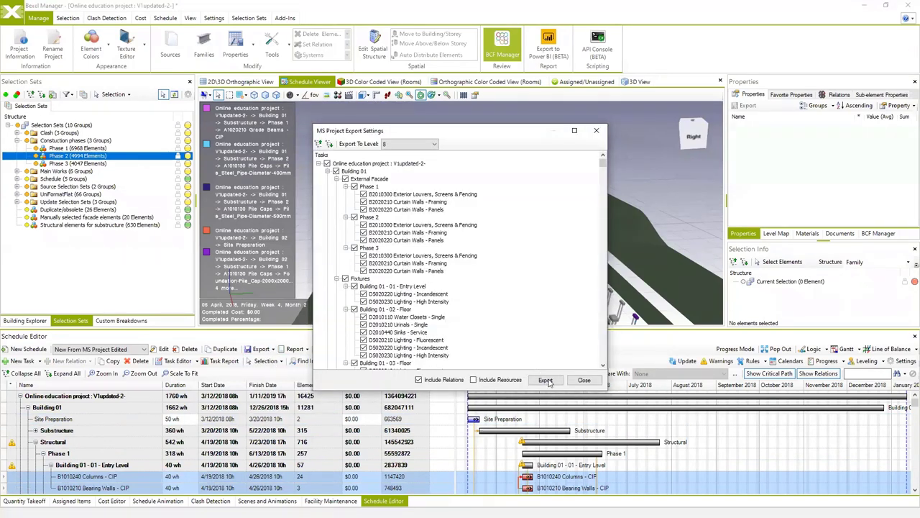
pyautogui.click(550, 383)
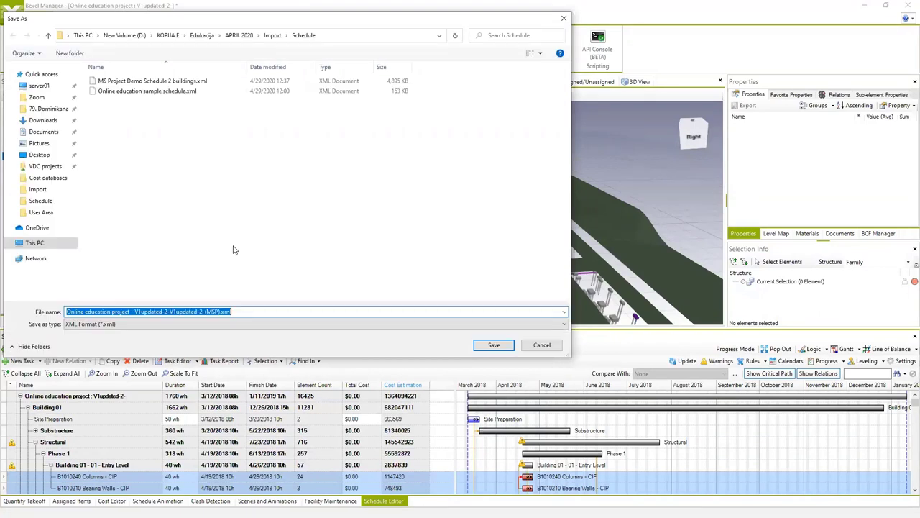
pyautogui.click(221, 311)
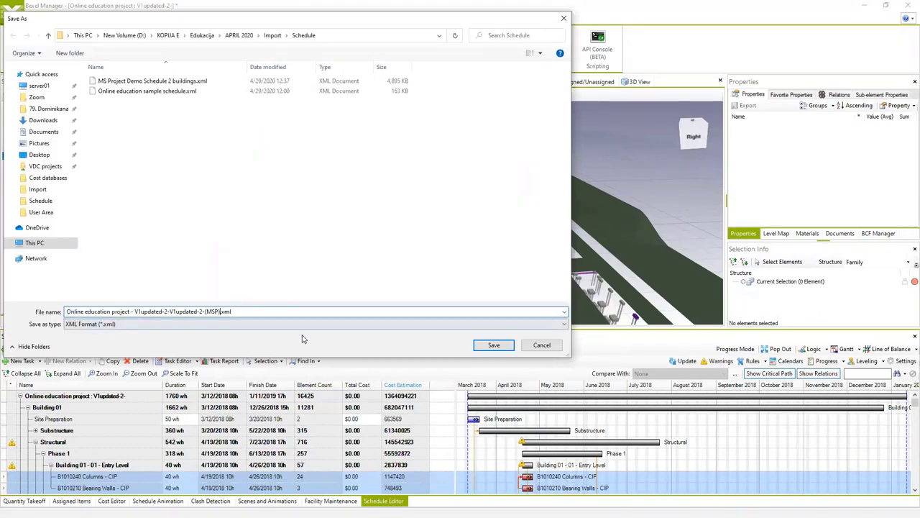
pyautogui.write('From BEXEL')
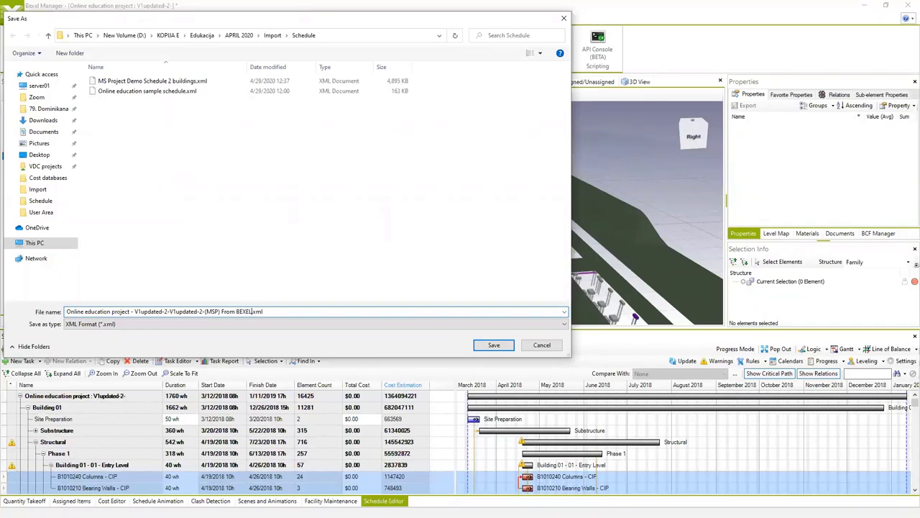
pyautogui.click(496, 345)
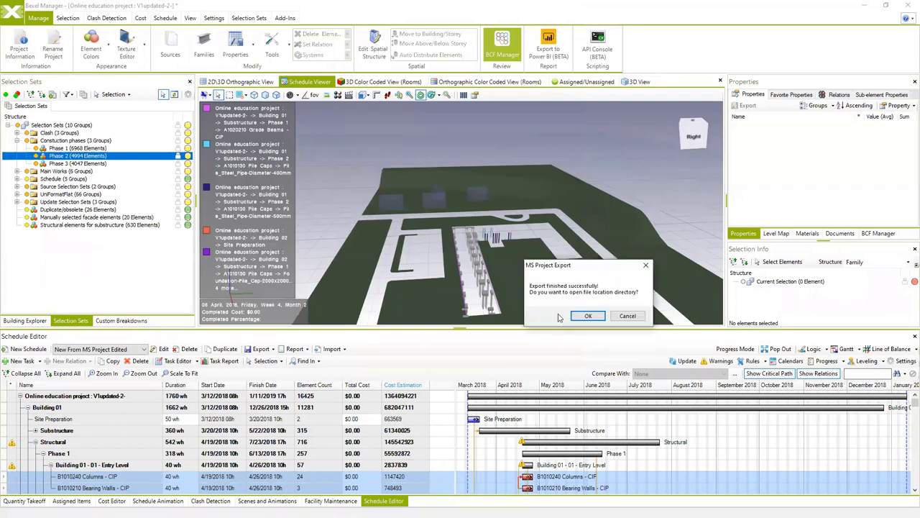
pyautogui.moveTo(600, 274); pyautogui.dragTo(492, 295)
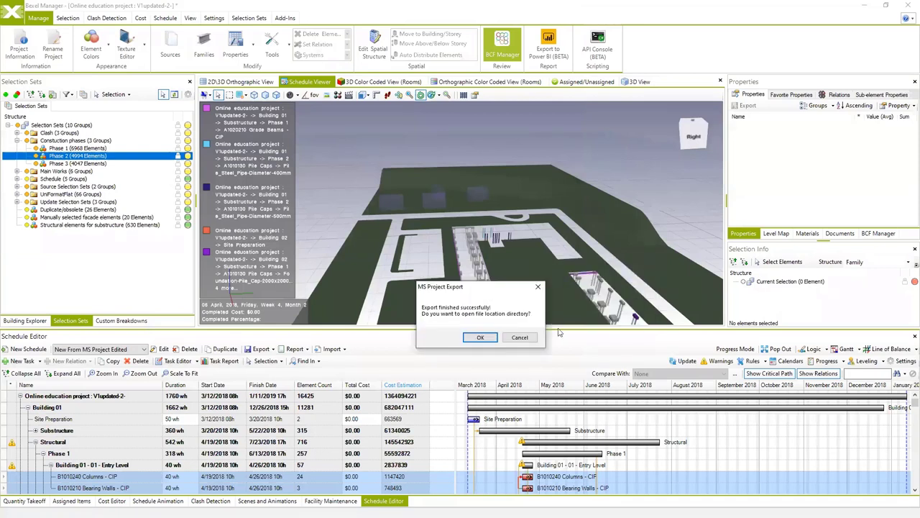
pyautogui.click(481, 338)
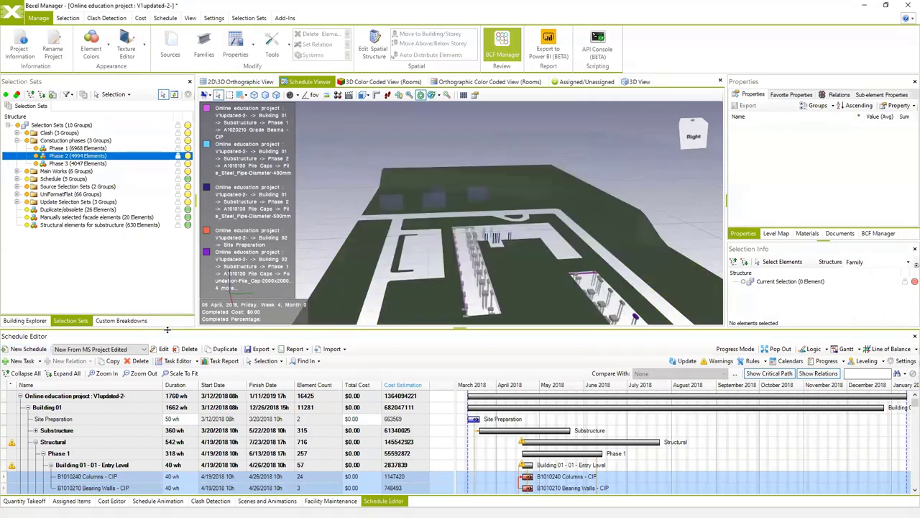
pyautogui.click(27, 349)
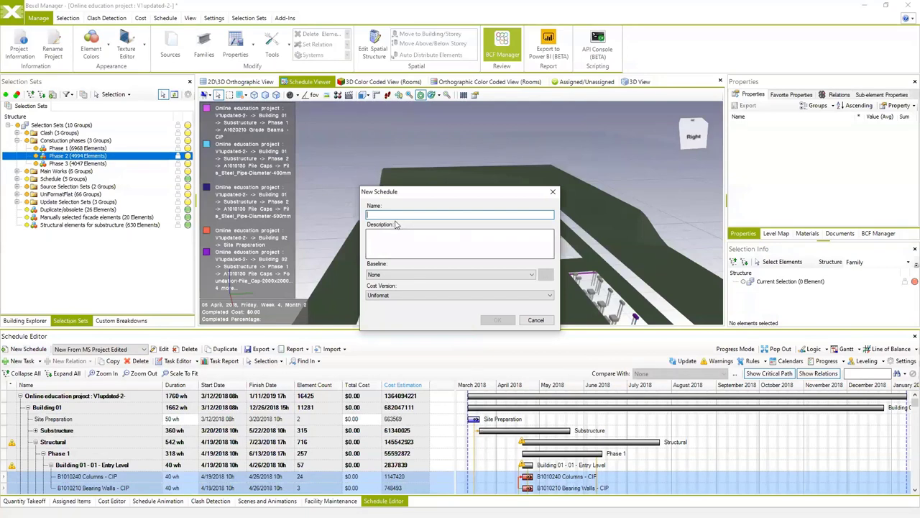
# Create a schedule named 'Original schedule from MS project' with Cost Version None and keep it active.
pyautogui.write('Or')
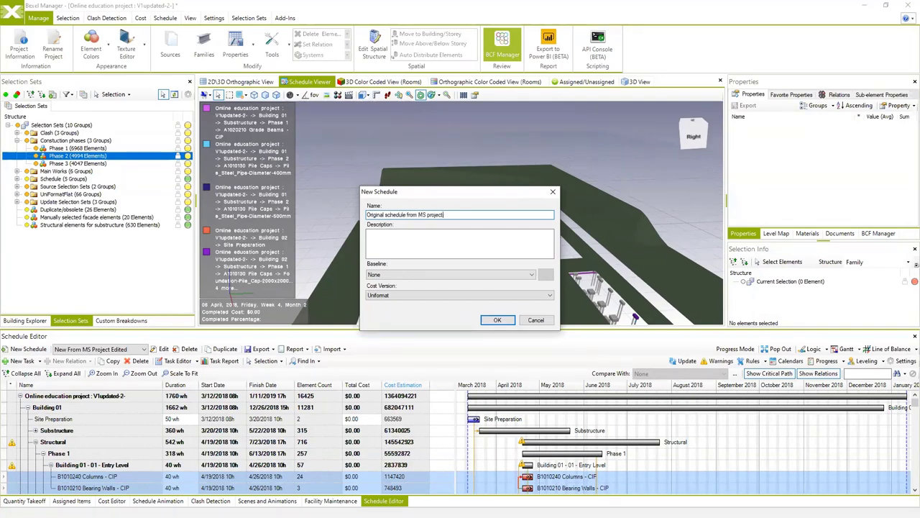
pyautogui.click(457, 295)
pyautogui.click(507, 310)
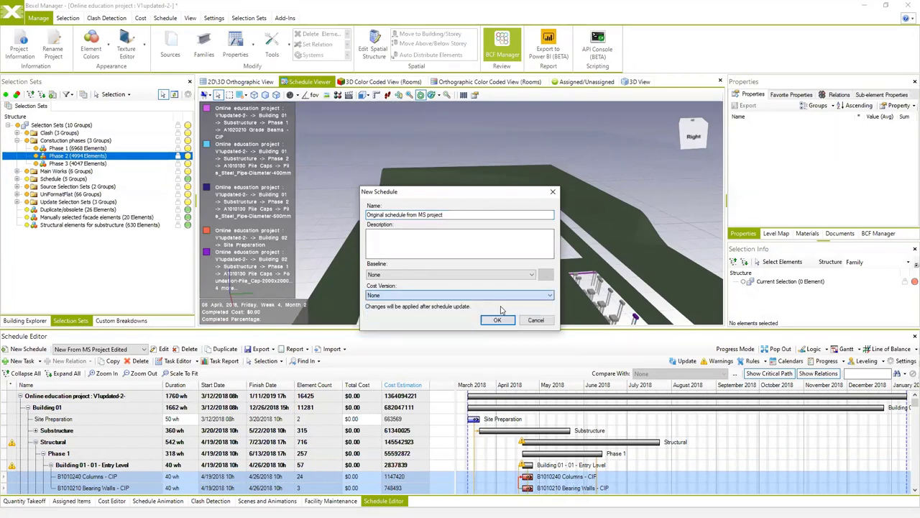
pyautogui.click(501, 321)
pyautogui.click(145, 350)
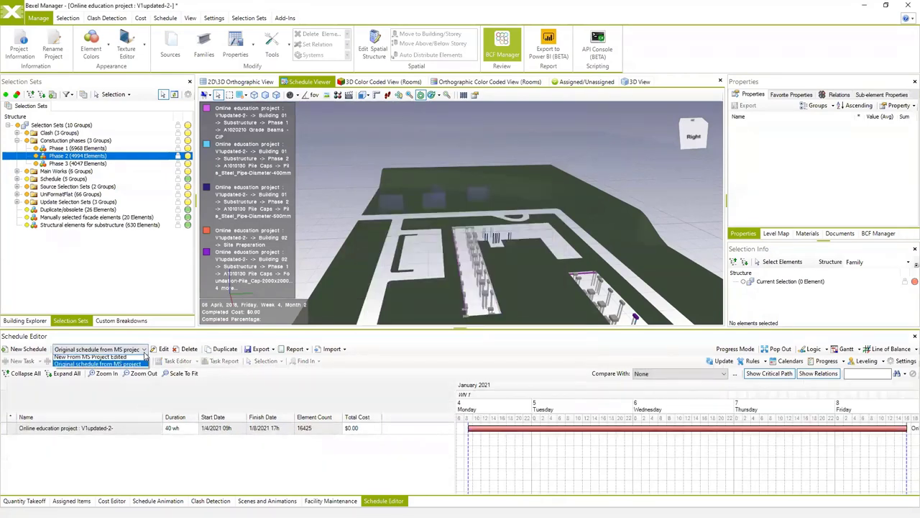
pyautogui.click(109, 367)
# Import MS Project Demo Schedule 2 buildings.xml into it, excluding the file-level root from matching.
pyautogui.click(342, 350)
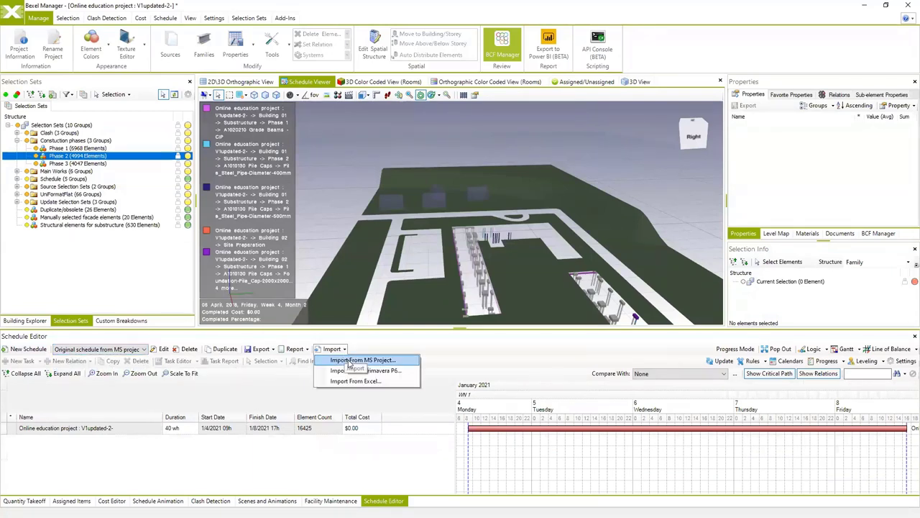
pyautogui.click(350, 363)
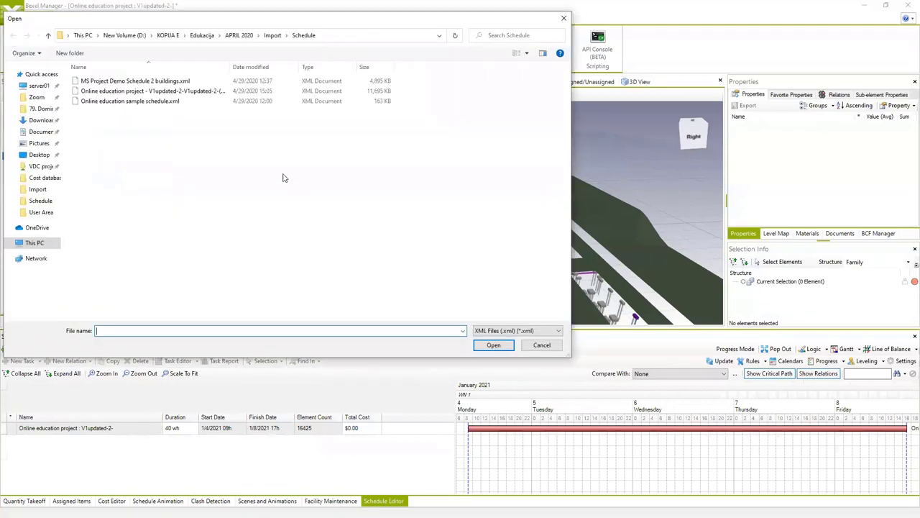
pyautogui.click(161, 83)
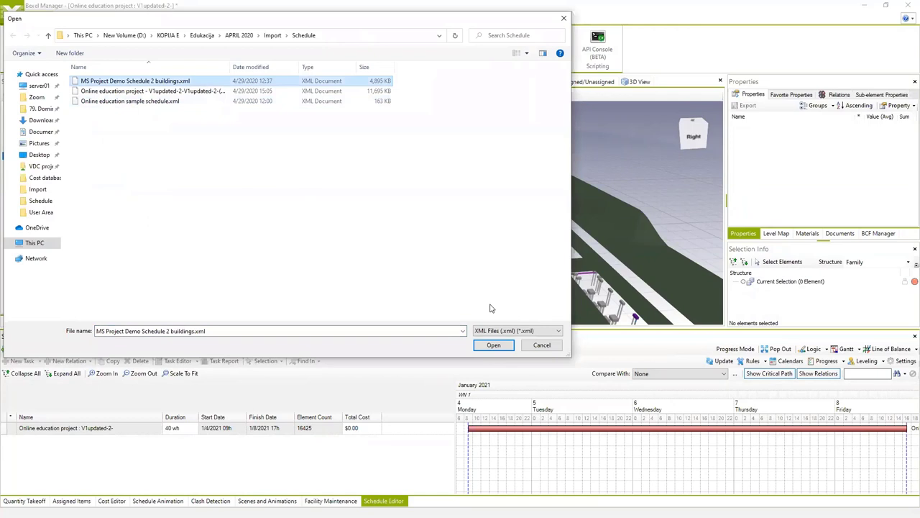
pyautogui.click(493, 345)
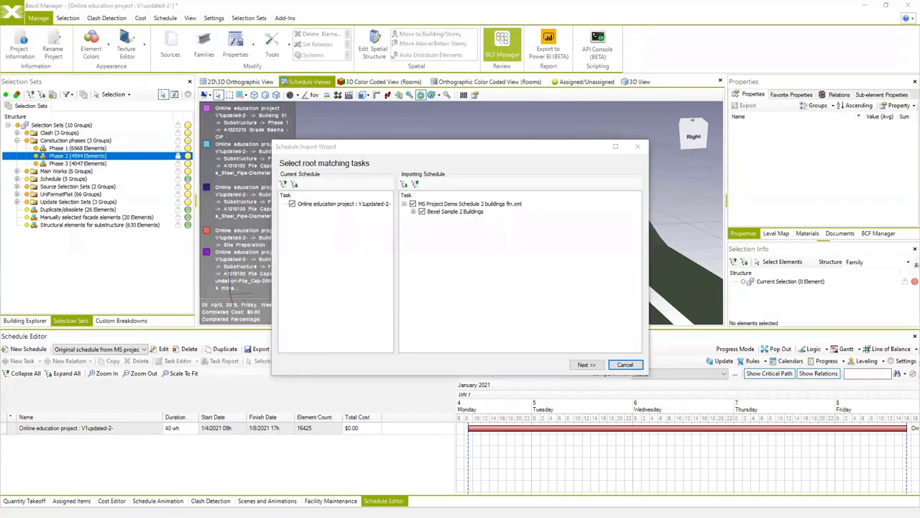
pyautogui.click(412, 203)
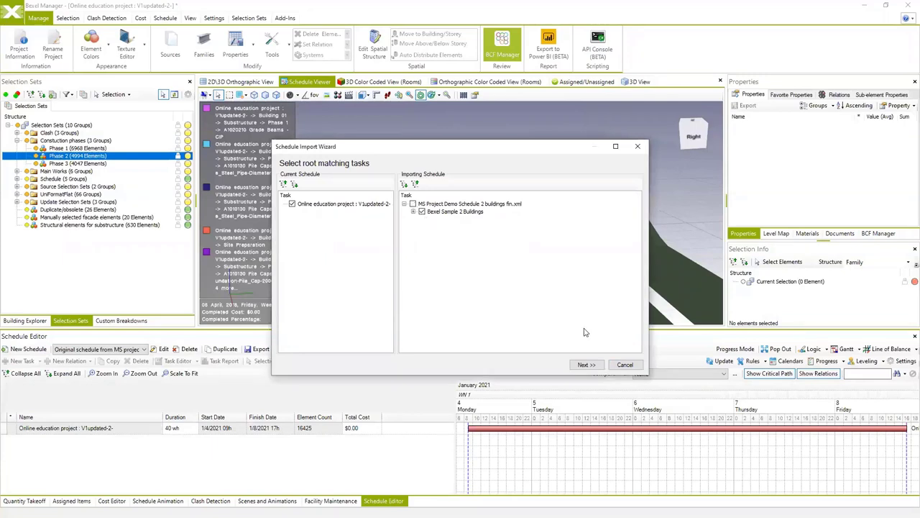
pyautogui.click(587, 364)
pyautogui.click(588, 364)
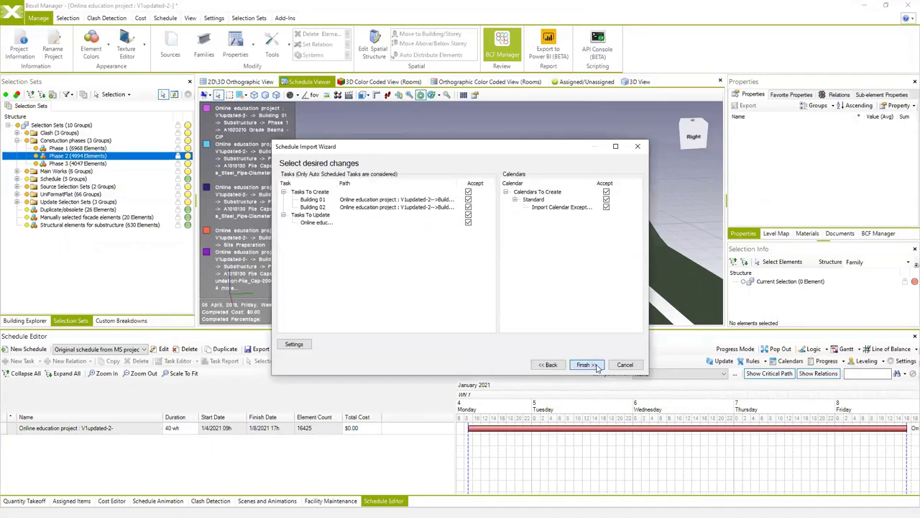
pyautogui.click(507, 268)
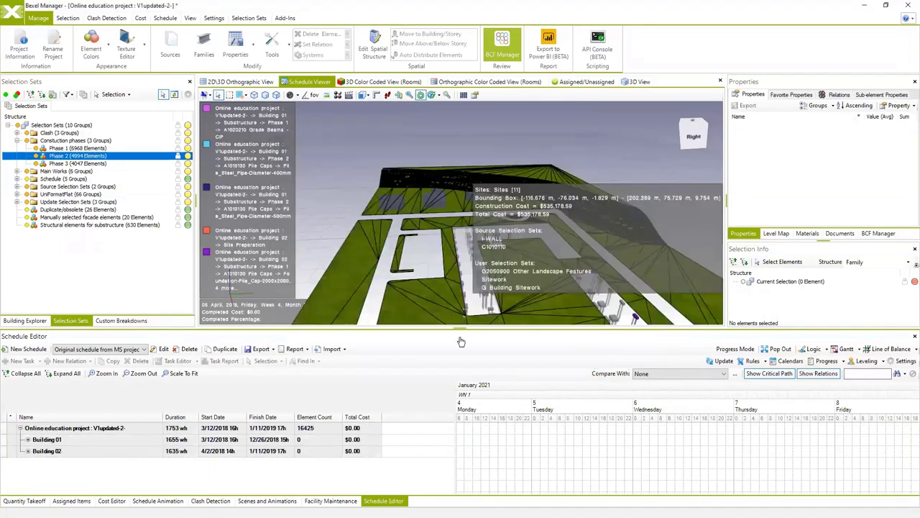
# Expand every task in the schedule tree and scale the Gantt to fit.
pyautogui.click(65, 373)
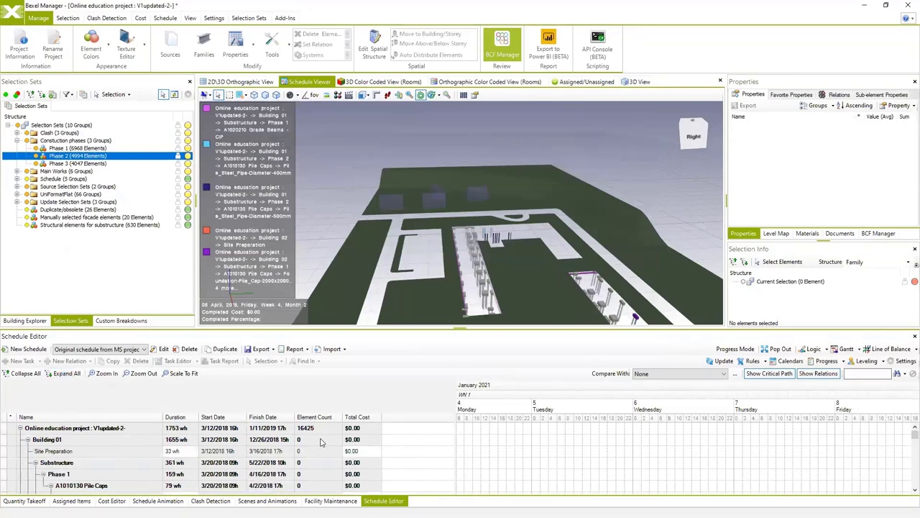
pyautogui.click(180, 373)
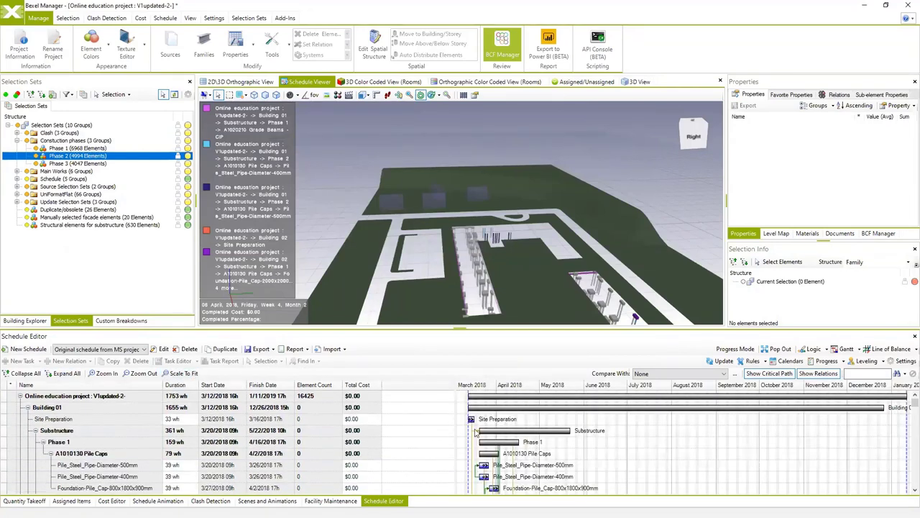
pyautogui.scroll(-5, 490, 435)
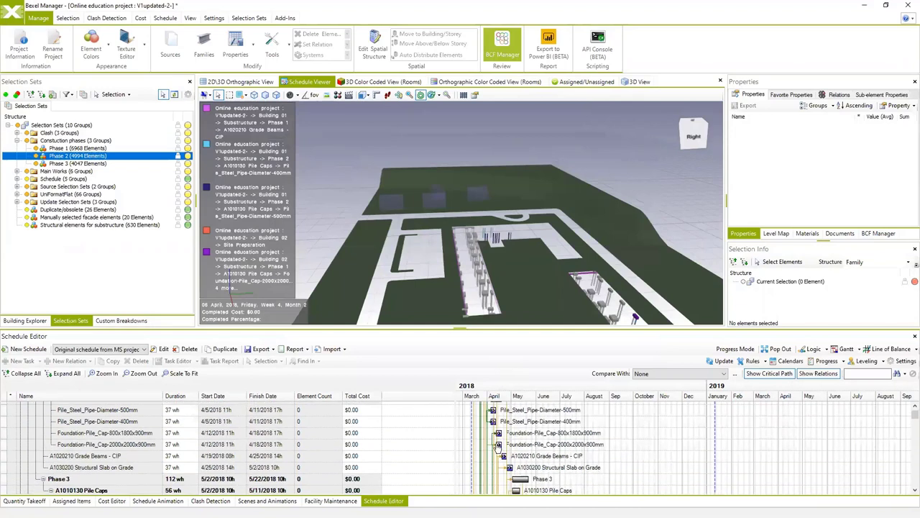
pyautogui.scroll(4, 626, 403)
# Compare with New From MS Project Edited, enlarge the schedule pane, then load that edited schedule.
pyautogui.click(724, 374)
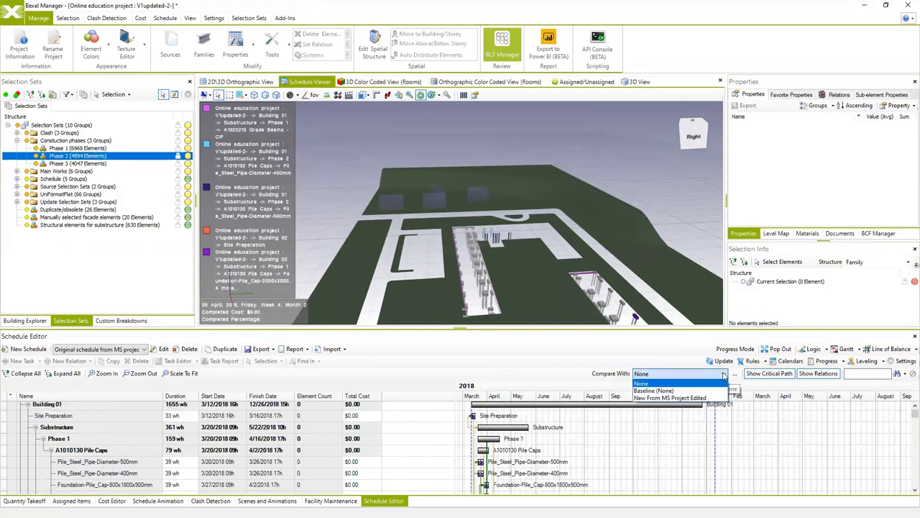
pyautogui.click(649, 401)
pyautogui.scroll(-2, 532, 439)
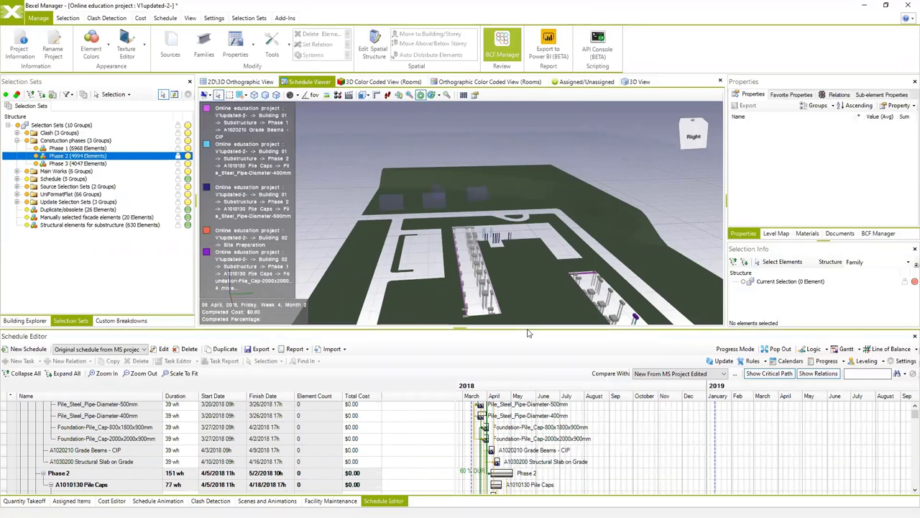
pyautogui.moveTo(528, 330); pyautogui.dragTo(456, 309)
pyautogui.keyDown('ctrl'); pyautogui.scroll(2, 478, 366); pyautogui.keyUp('ctrl')
pyautogui.scroll(-2, 473, 361)
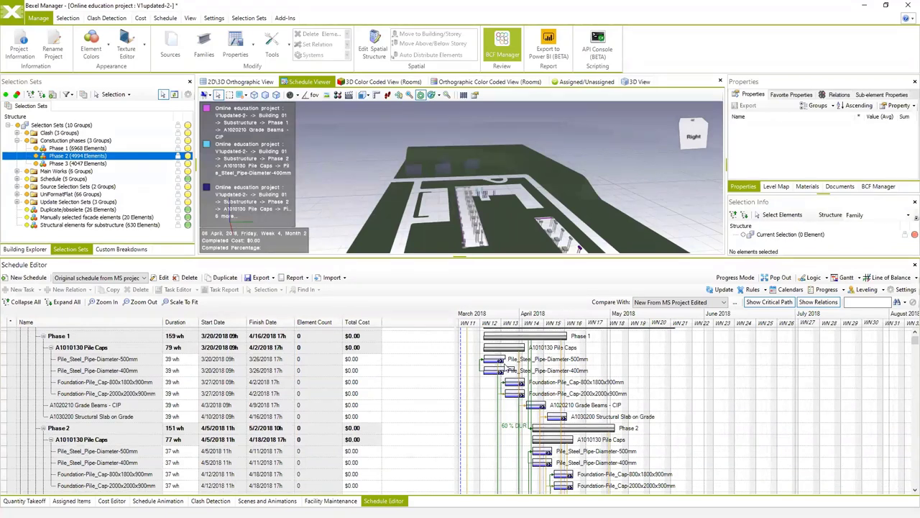
pyautogui.scroll(2, 502, 385)
pyautogui.scroll(1, 501, 389)
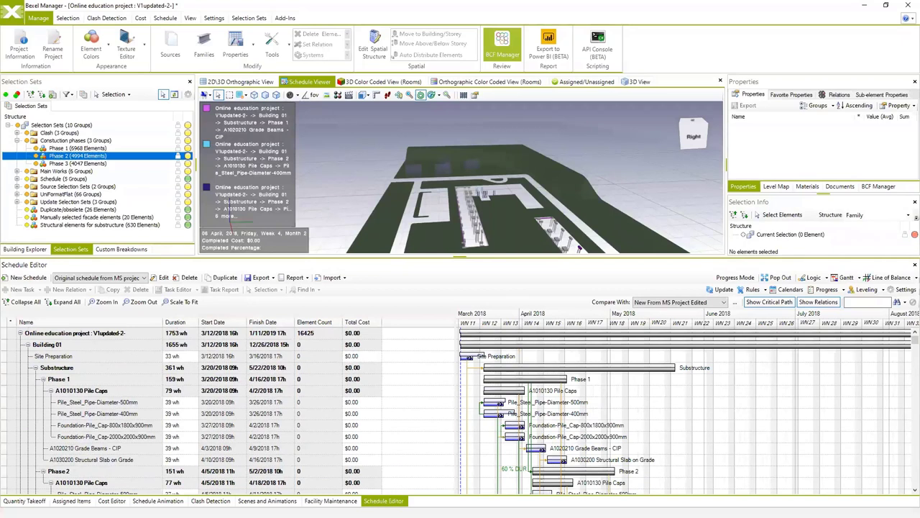
pyautogui.click(144, 278)
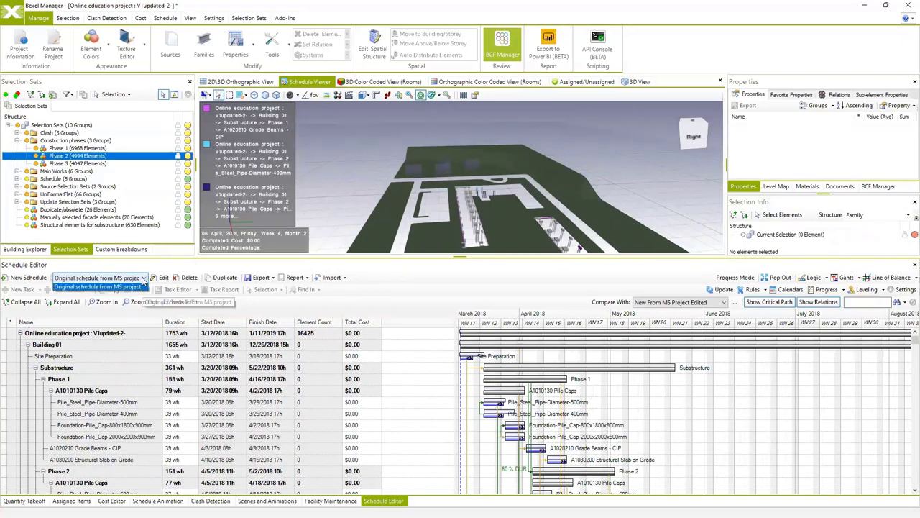
pyautogui.click(97, 295)
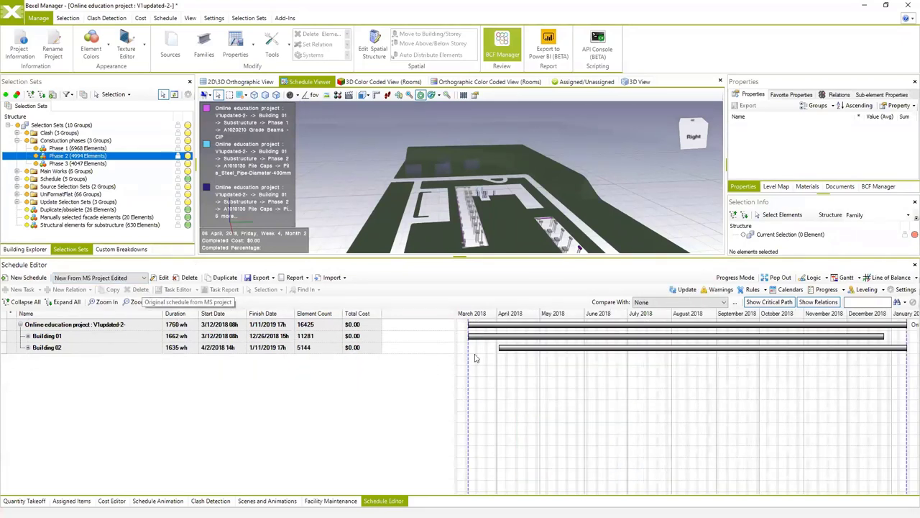
# Orbit the 3D model to a lower viewing angle.
pyautogui.moveTo(473, 183); pyautogui.dragTo(340, 231)
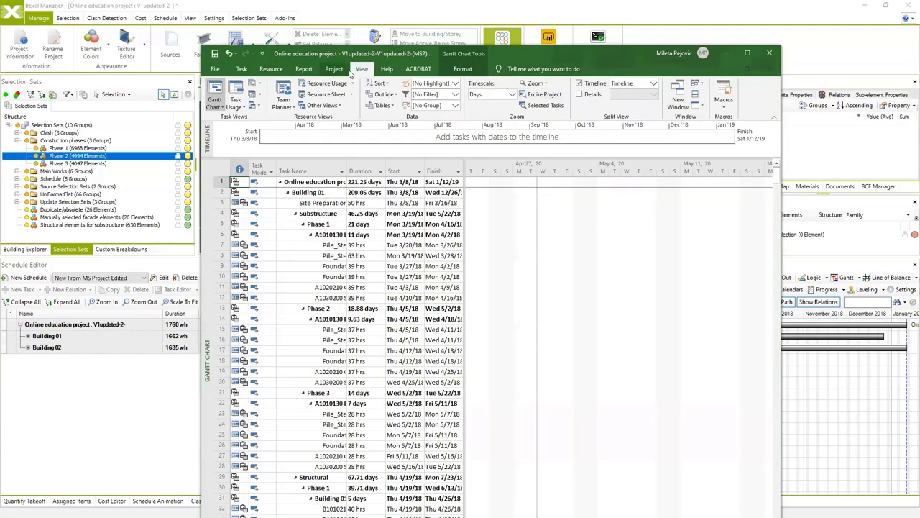
# Fit the entire project into MS Project's Gantt timeline and move its window aside.
pyautogui.click(545, 94)
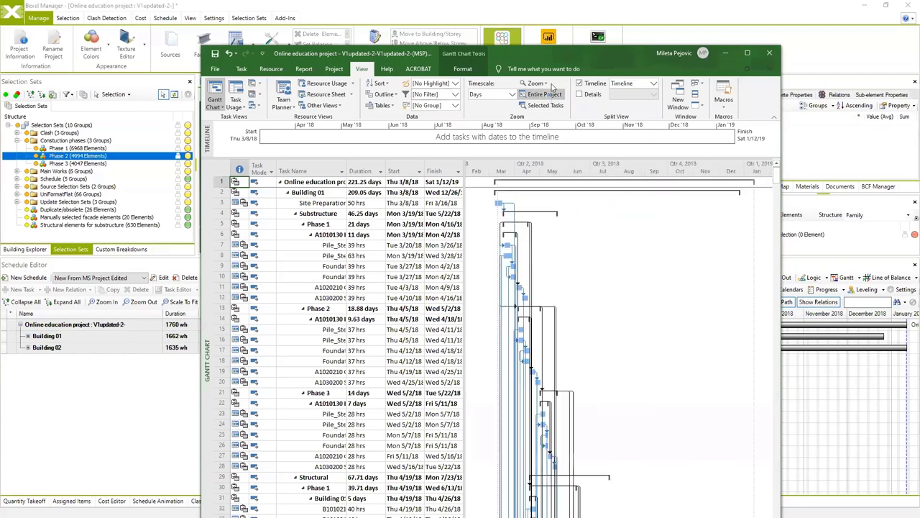
pyautogui.moveTo(492, 51); pyautogui.dragTo(774, 49)
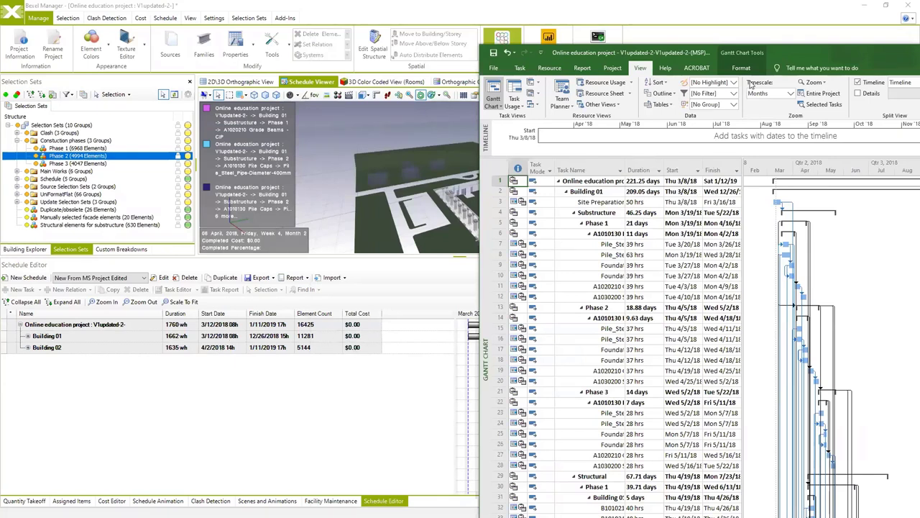
pyautogui.moveTo(783, 55); pyautogui.dragTo(630, 53)
pyautogui.click(514, 201)
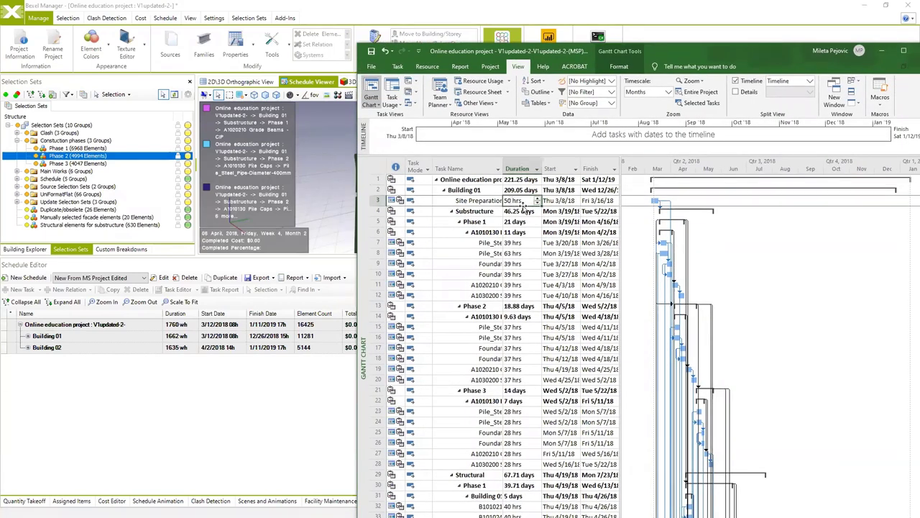
pyautogui.scroll(-1, 524, 206)
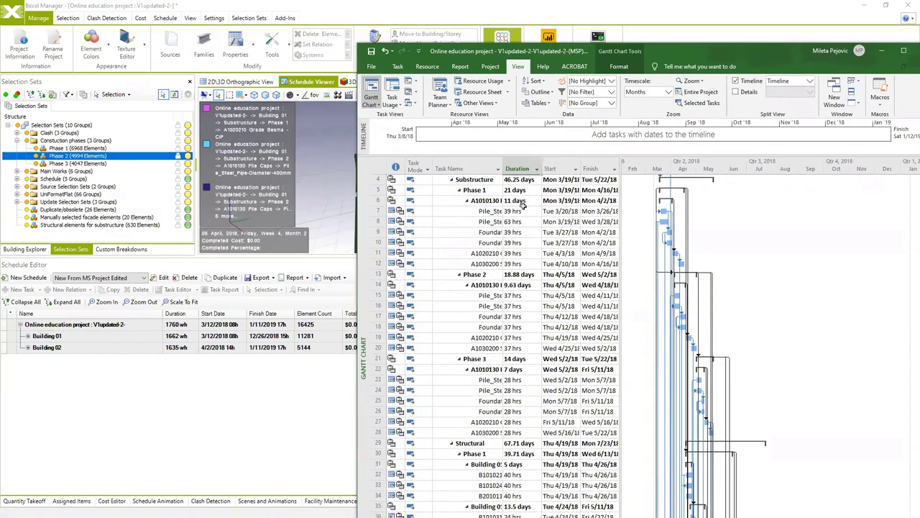
# In Bexel, expand Building 01 > Substructure > Phase 1 > A1010130 Pile Caps, then return to MS Project.
pyautogui.hotkey('alt', 'Tab')
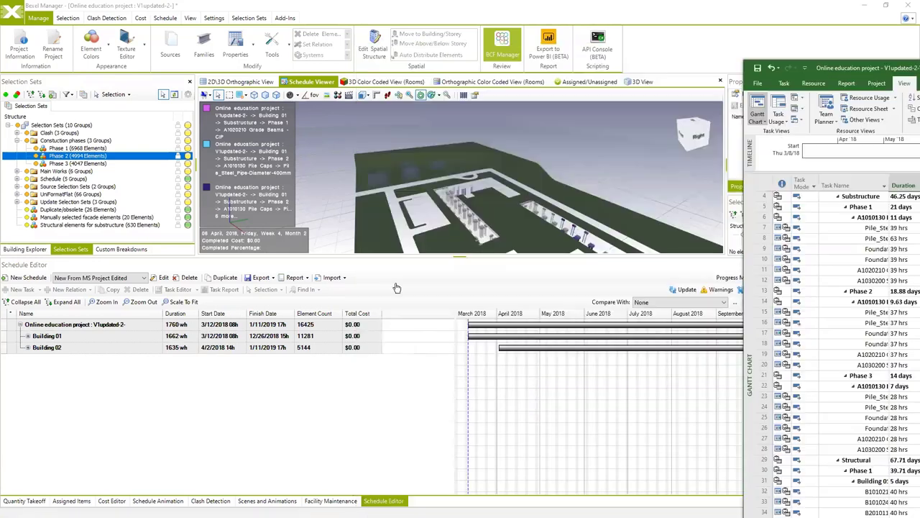
pyautogui.click(28, 336)
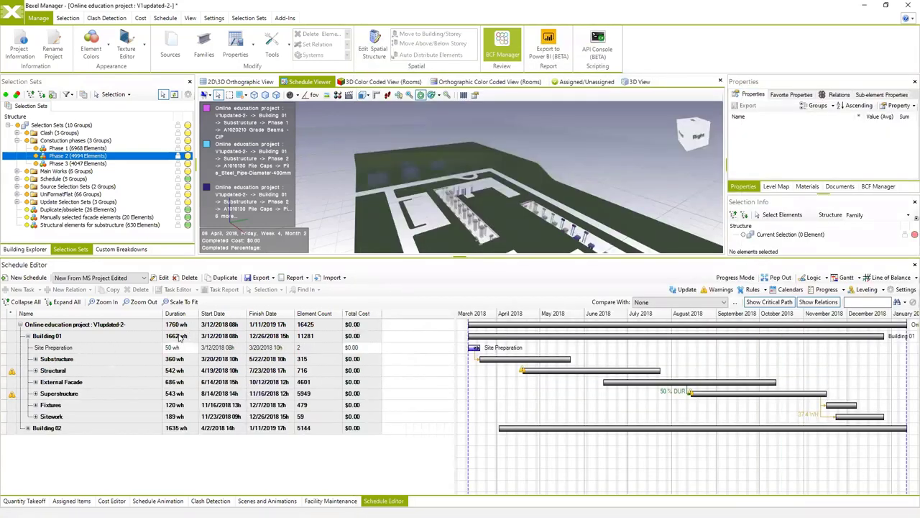
pyautogui.click(36, 358)
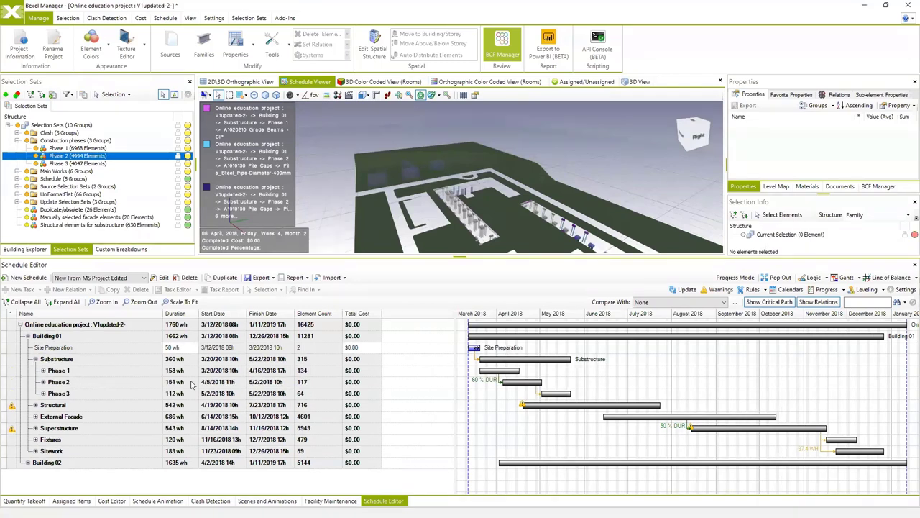
pyautogui.click(43, 370)
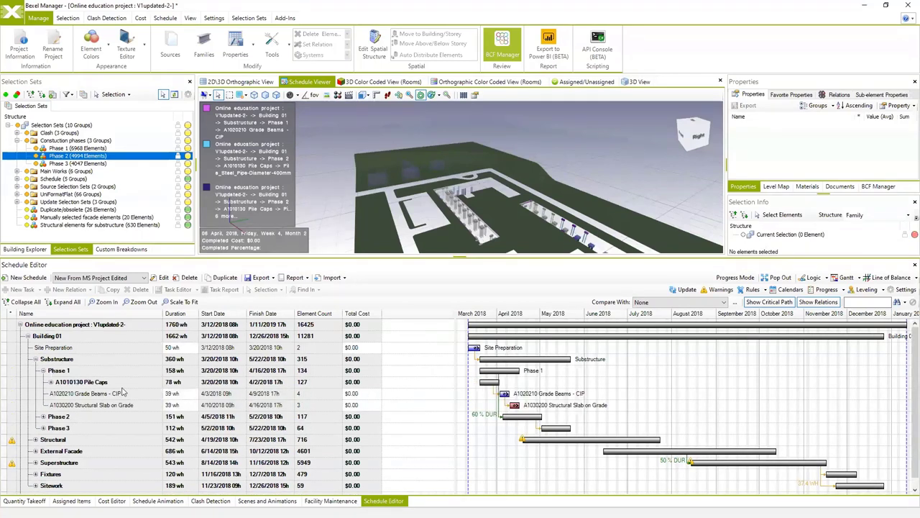
pyautogui.click(51, 382)
pyautogui.scroll(-1, 155, 409)
pyautogui.scroll(-3, 153, 408)
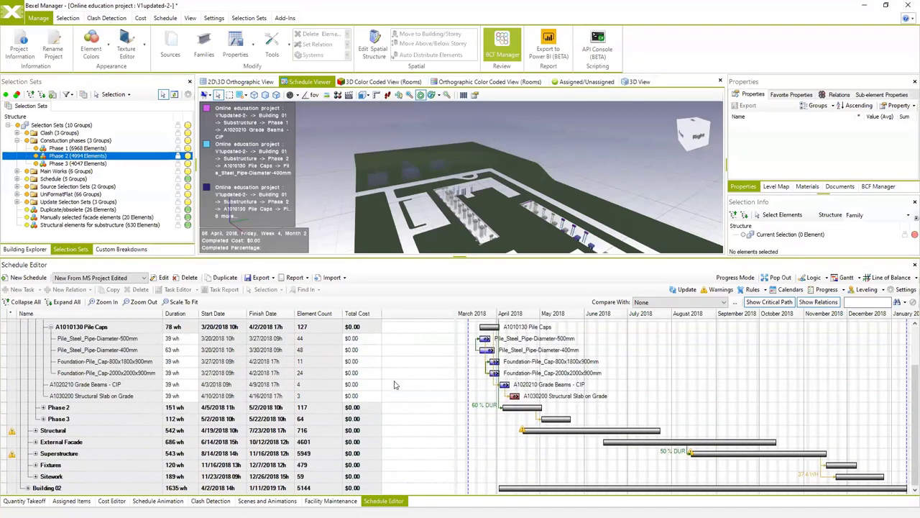
pyautogui.scroll(5, 345, 381)
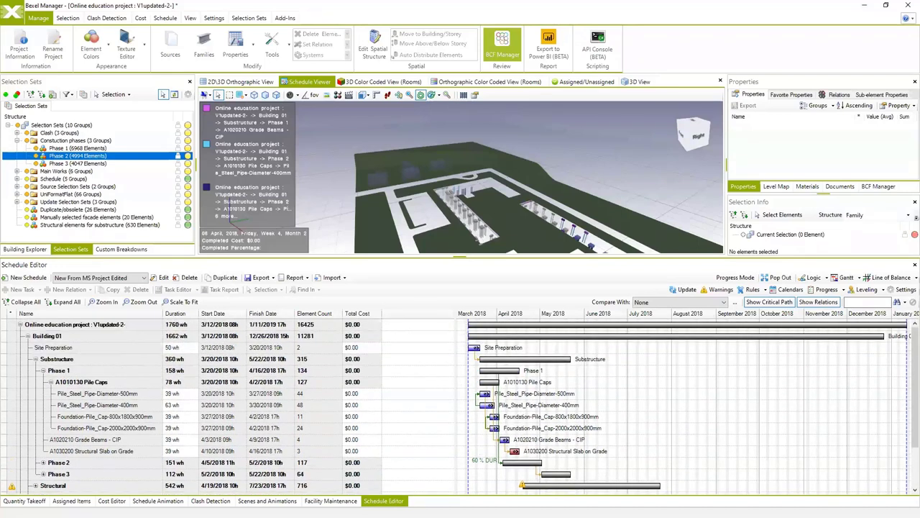
pyautogui.hotkey('alt', 'Tab')
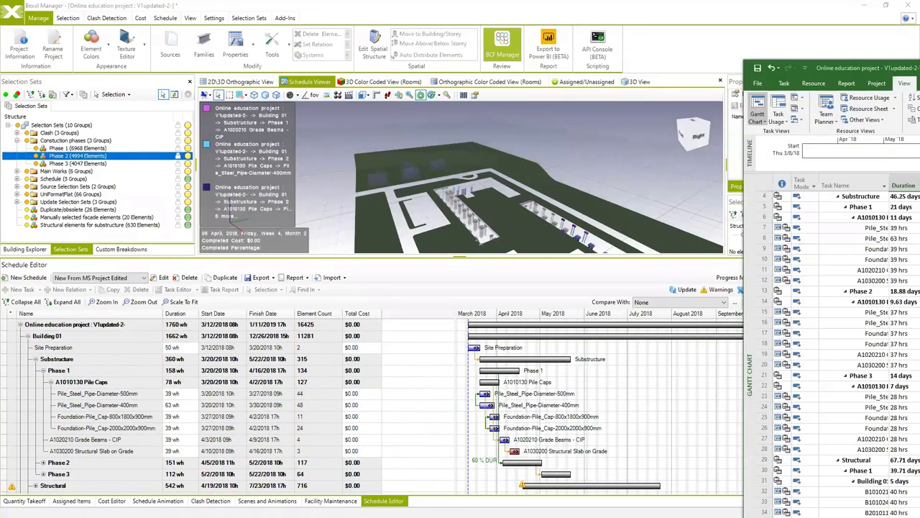
pyautogui.moveTo(848, 68); pyautogui.dragTo(345, 7)
# Maximize Microsoft Project and widen the task table and Task Name column.
pyautogui.click(796, 9)
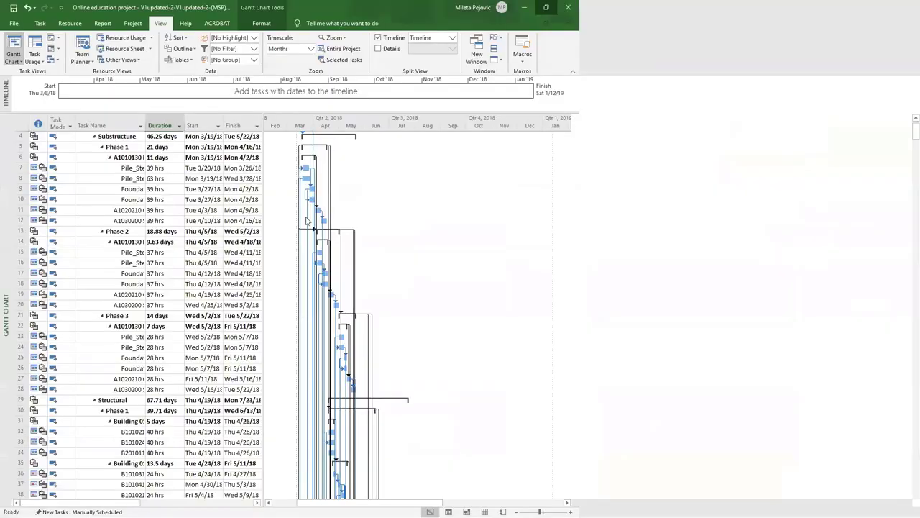
pyautogui.moveTo(261, 213); pyautogui.dragTo(333, 202)
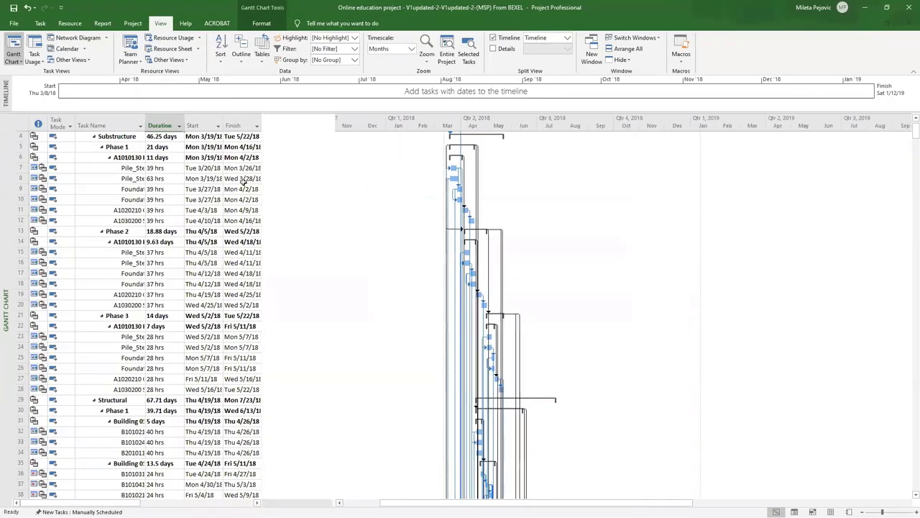
pyautogui.moveTo(142, 126)
pyautogui.mouseDown()
pyautogui.moveTo(197, 124)
pyautogui.moveTo(218, 212)
pyautogui.mouseUp()
pyautogui.scroll(1, 256, 210)
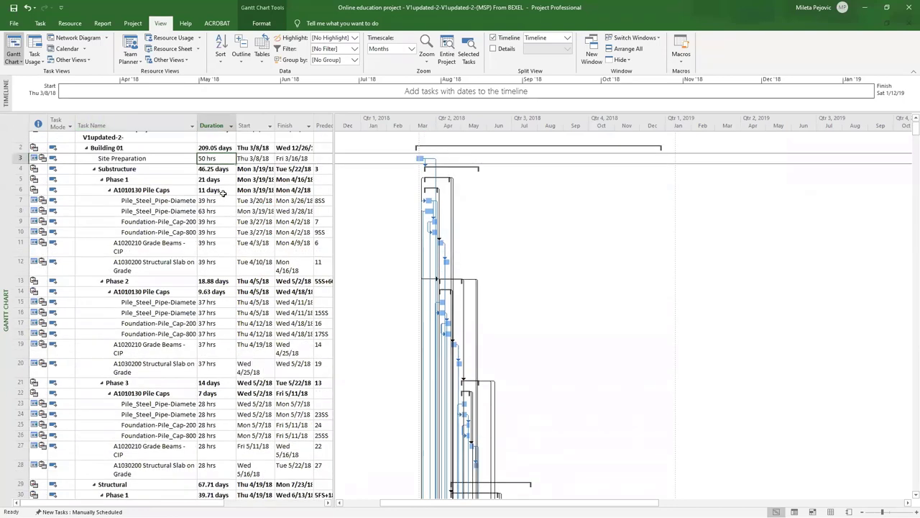
# Raise the first Phase 1 foundation pile-cap task's duration to 47 hrs.
pyautogui.click(214, 272)
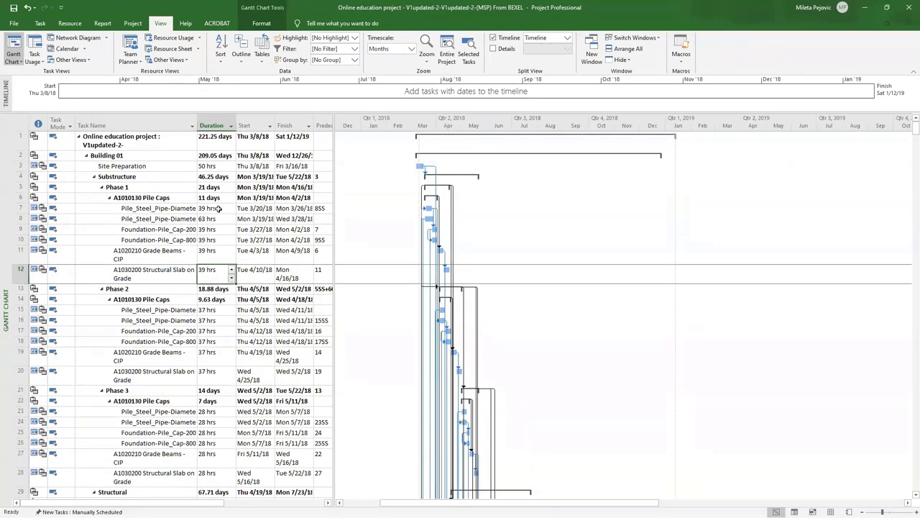
pyautogui.click(219, 207)
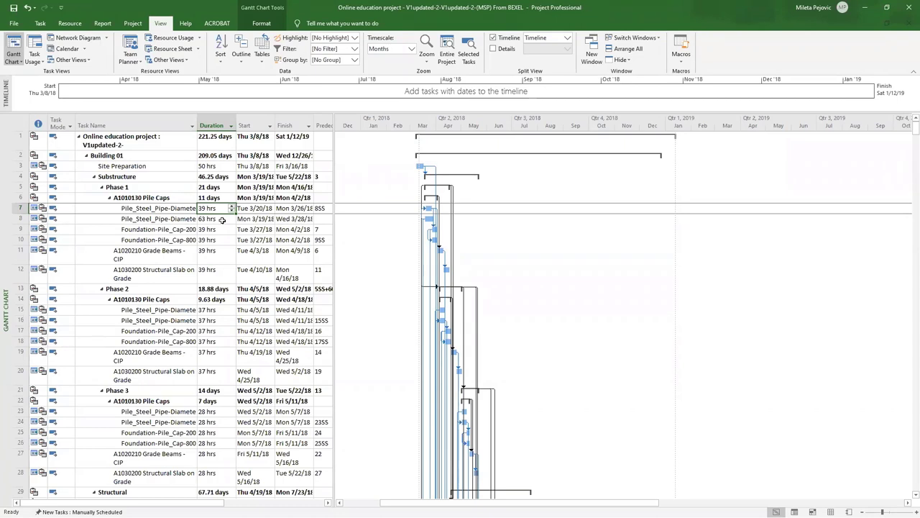
pyautogui.click(223, 219)
pyautogui.click(223, 230)
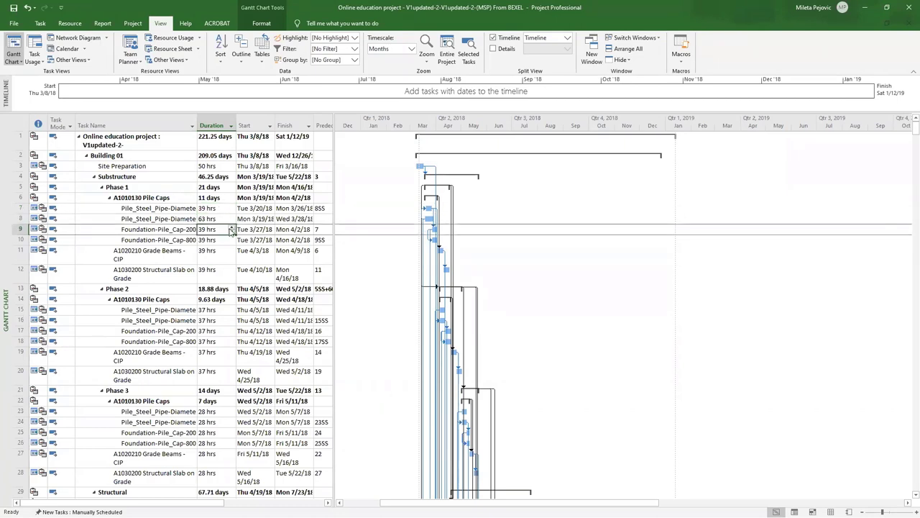
pyautogui.click(231, 228)
pyautogui.click(232, 227)
pyautogui.click(231, 227)
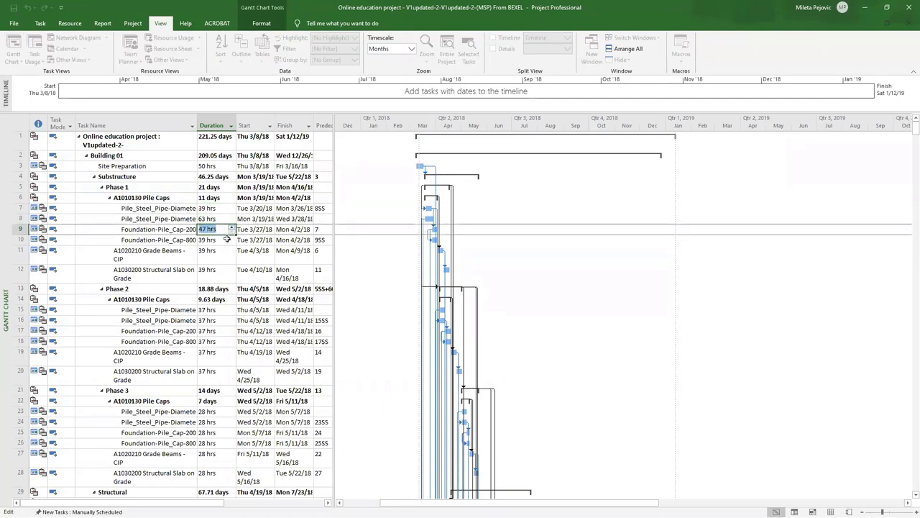
pyautogui.click(223, 240)
pyautogui.click(232, 238)
# Raise the second foundation pile-cap task and A1020210 Grade Beams durations to 44 hrs each.
pyautogui.click(231, 238)
pyautogui.click(231, 238)
pyautogui.click(232, 238)
pyautogui.click(232, 238)
pyautogui.click(223, 250)
pyautogui.click(232, 249)
pyautogui.click(231, 249)
pyautogui.click(231, 249)
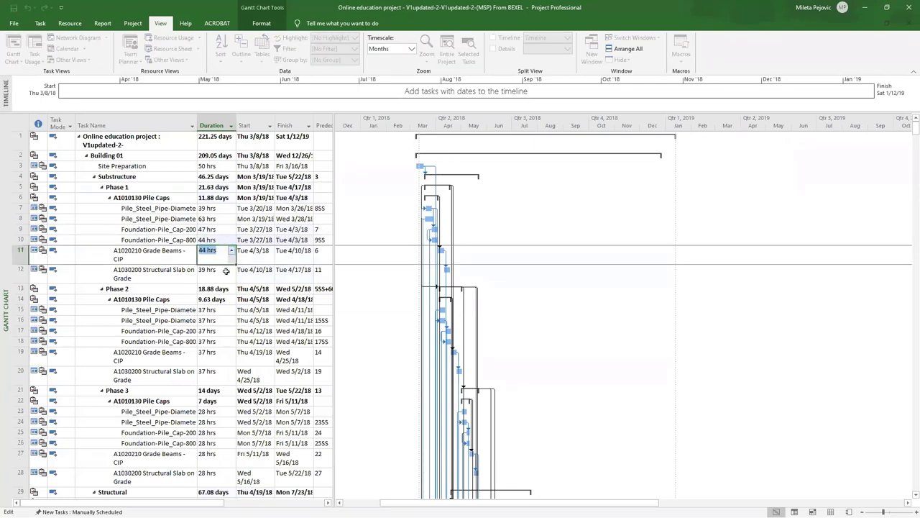
pyautogui.click(228, 289)
pyautogui.scroll(-8, 173, 229)
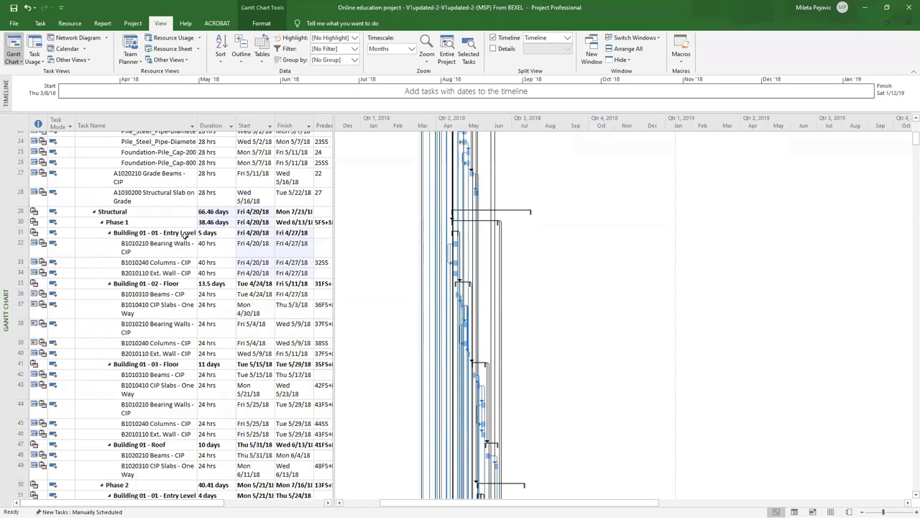
pyautogui.scroll(-4, 185, 232)
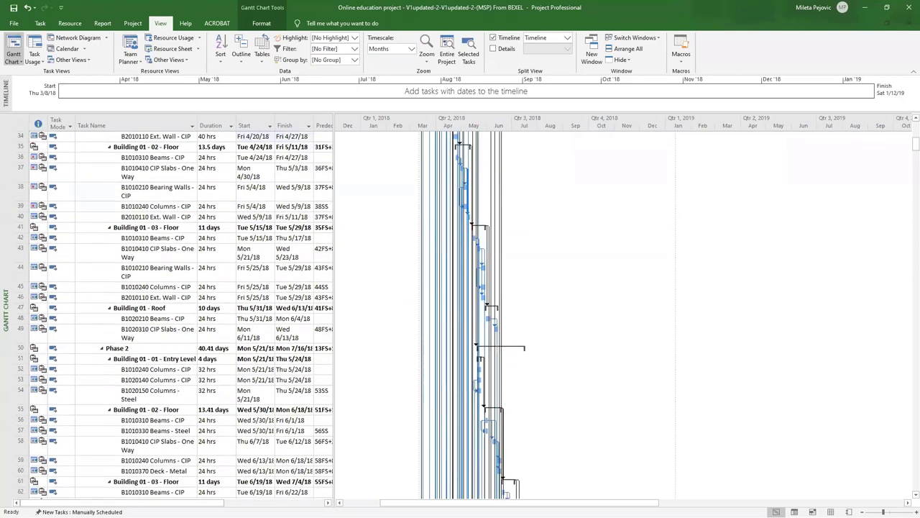
pyautogui.moveTo(915, 146); pyautogui.dragTo(915, 483)
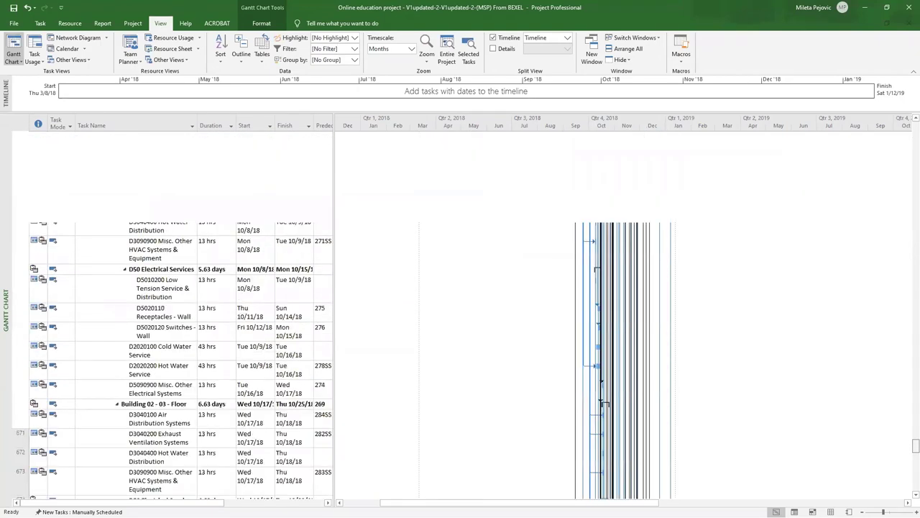
pyautogui.scroll(-6, 78, 269)
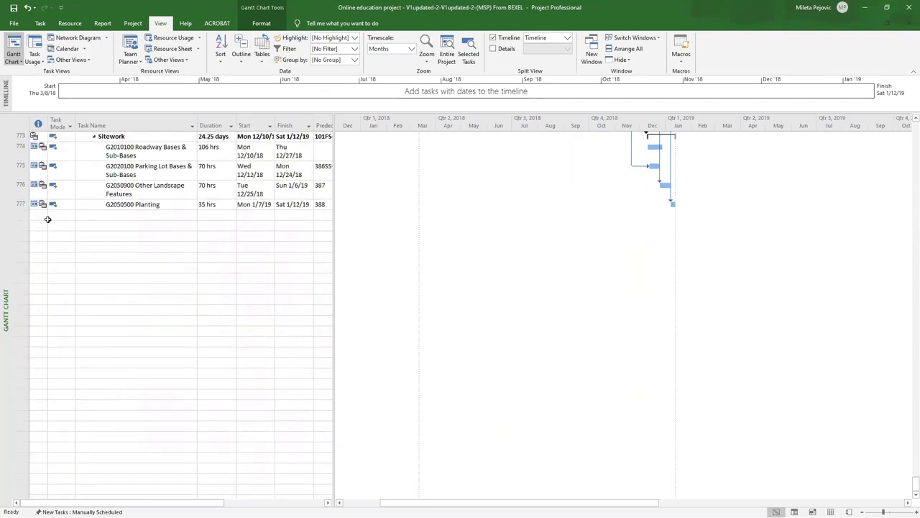
# Add a task named 'New task' below Planting with a 30-day duration.
pyautogui.click(111, 214)
pyautogui.write('New task')
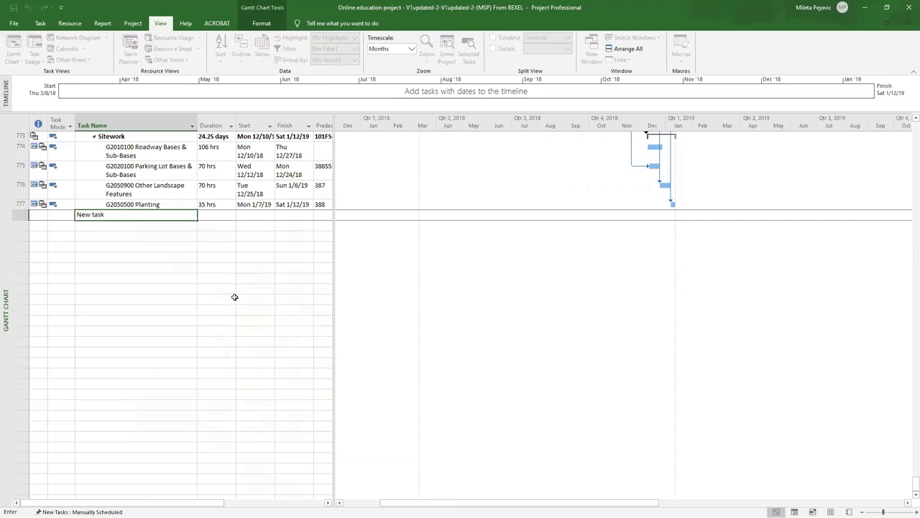
pyautogui.click(234, 297)
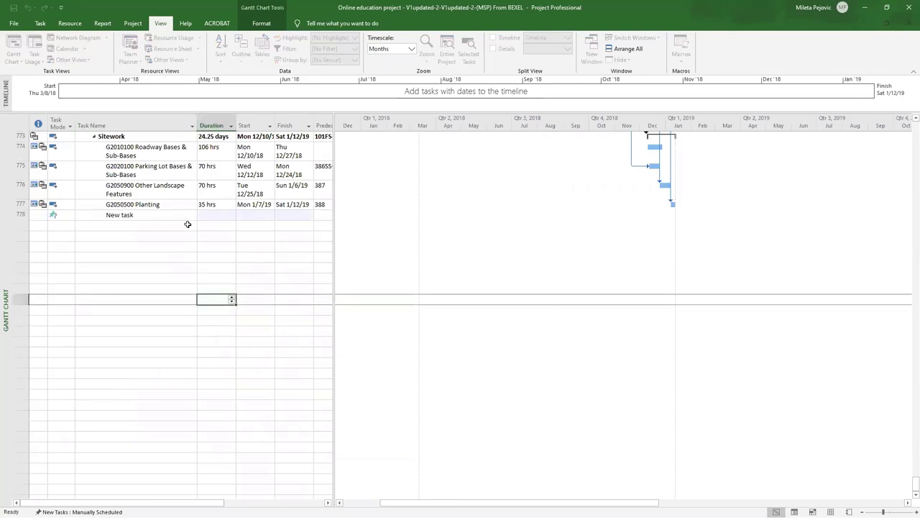
pyautogui.click(209, 216)
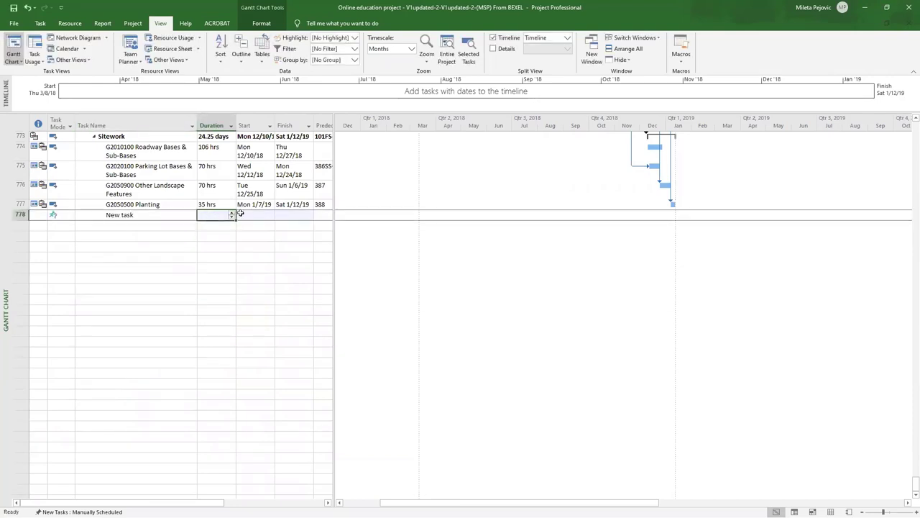
pyautogui.write('30')
pyautogui.click(137, 250)
# Set the New task's Task Mode to Auto Scheduled.
pyautogui.click(61, 214)
pyautogui.click(69, 214)
pyautogui.click(68, 231)
pyautogui.click(144, 253)
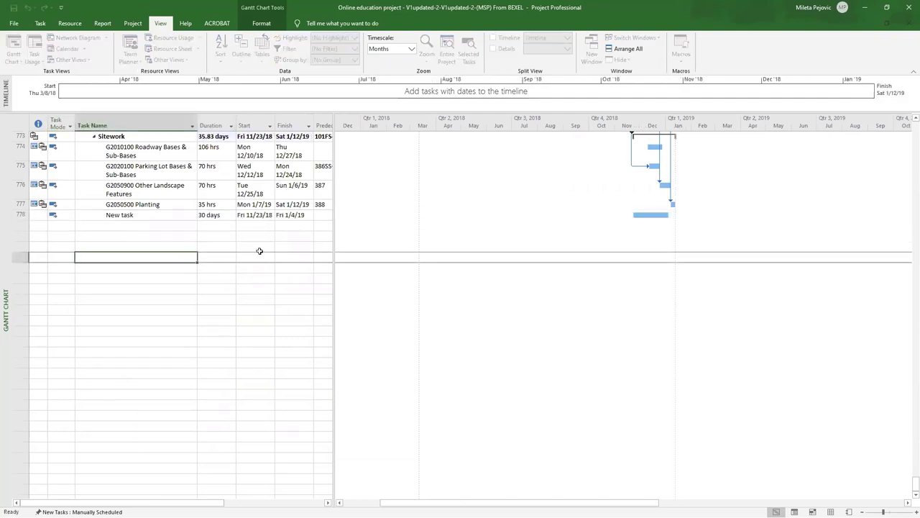
pyautogui.scroll(3, 342, 259)
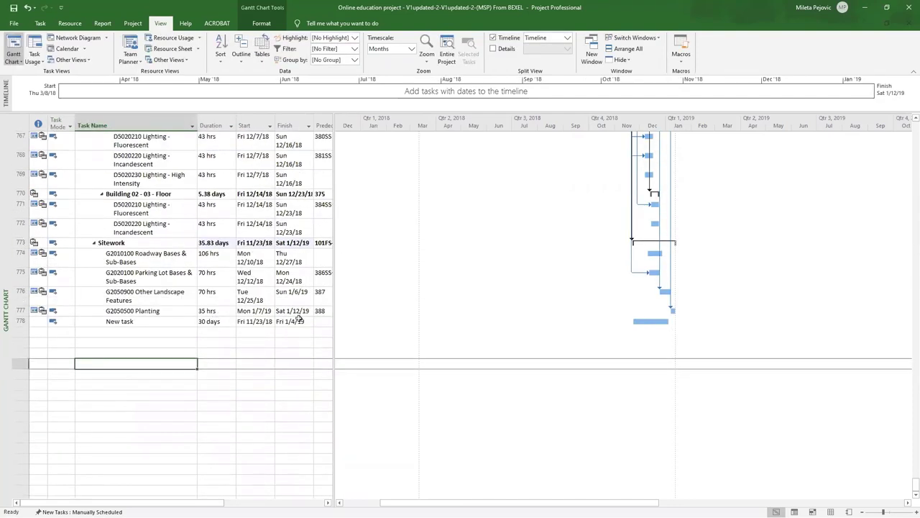
pyautogui.scroll(4, 142, 325)
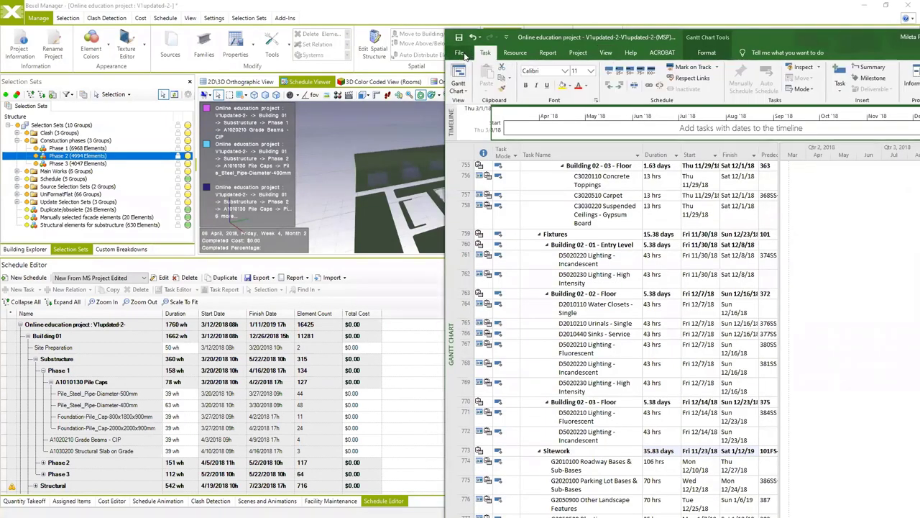
# Export the edited project from Microsoft Project in XML format.
pyautogui.click(460, 53)
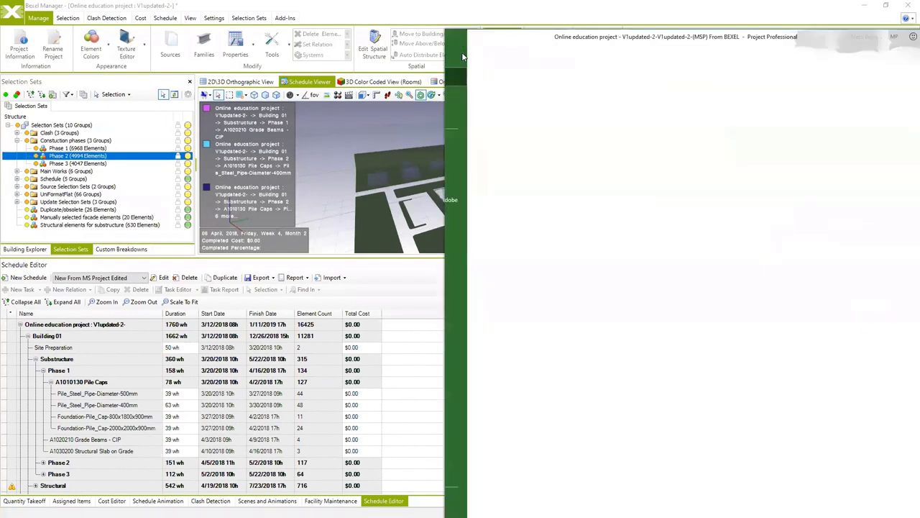
pyautogui.click(479, 265)
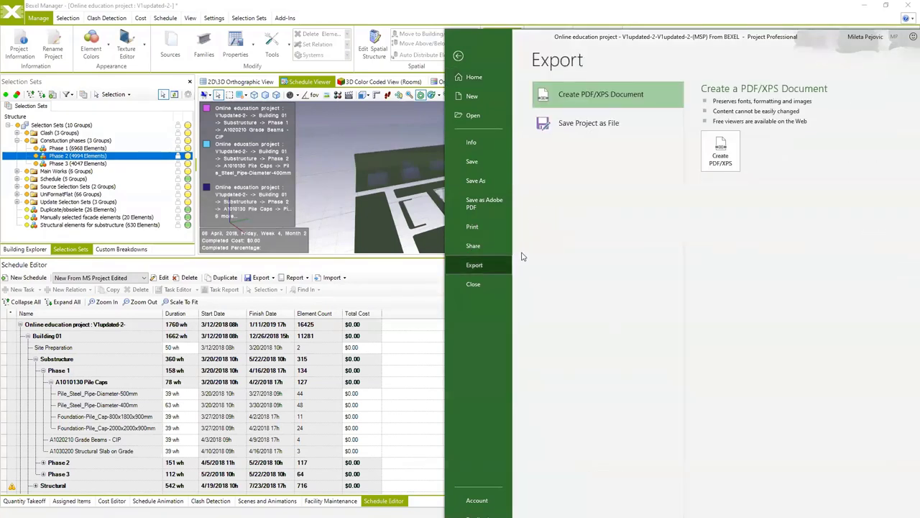
pyautogui.click(658, 126)
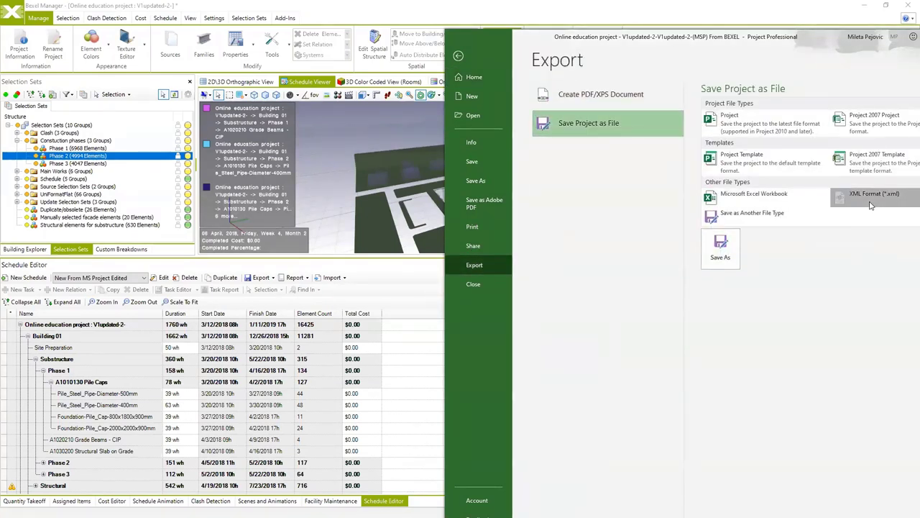
pyautogui.click(720, 248)
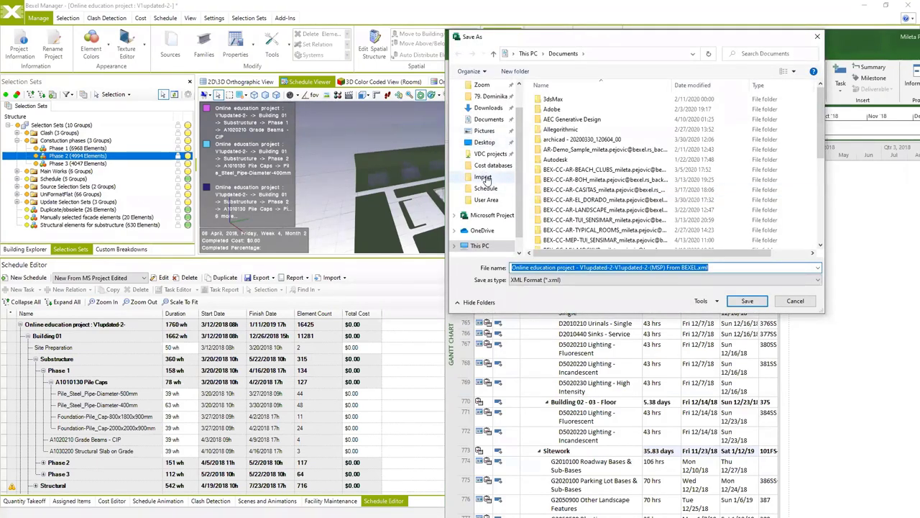
# Save the XML in Import\Schedule with ' updated' appended, ending 'From BEXEL updated.xml'.
pyautogui.click(485, 187)
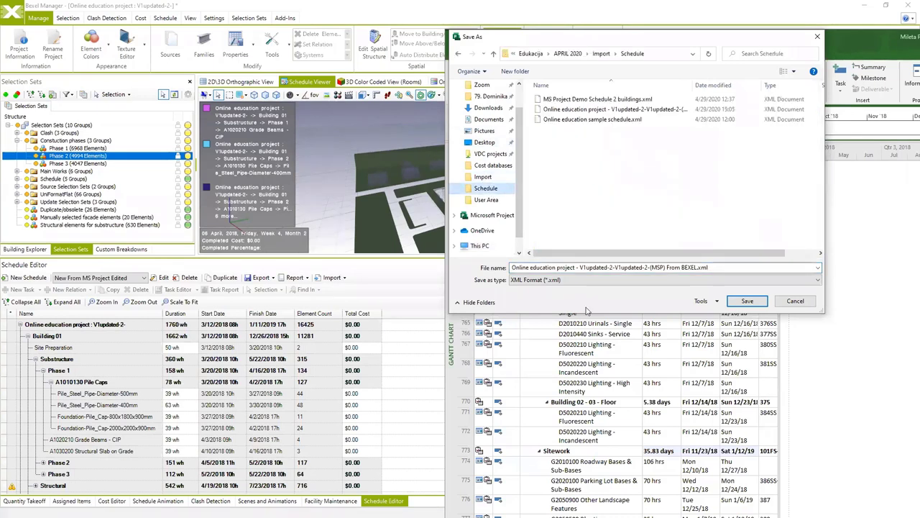
pyautogui.click(696, 267)
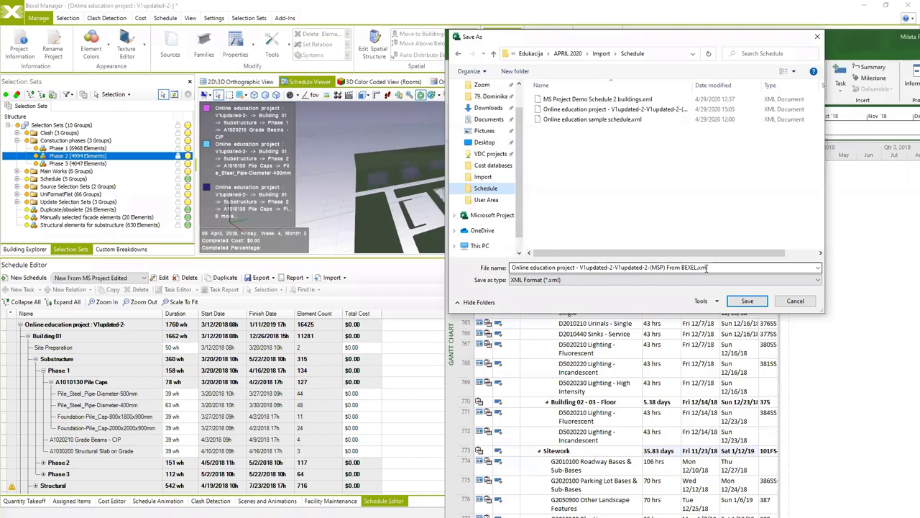
pyautogui.hotkey('ctrl', 'a')
pyautogui.click(696, 267)
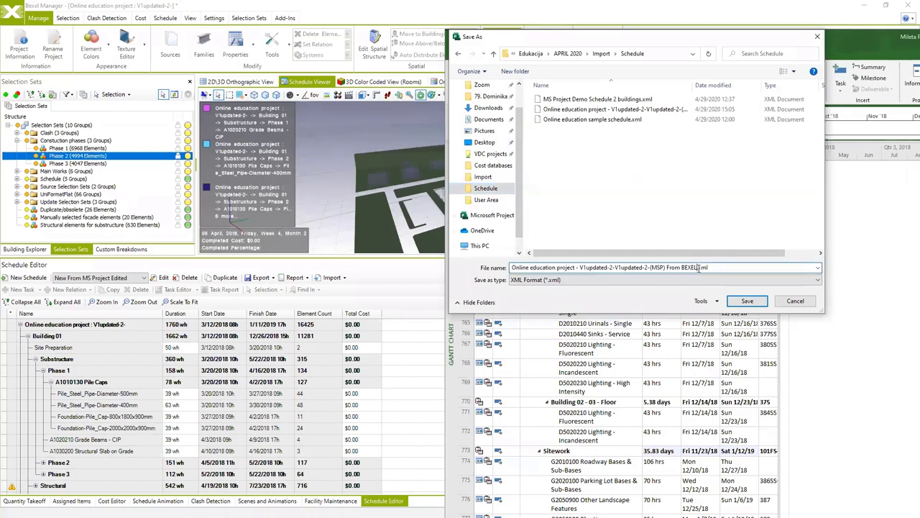
pyautogui.write('updated')
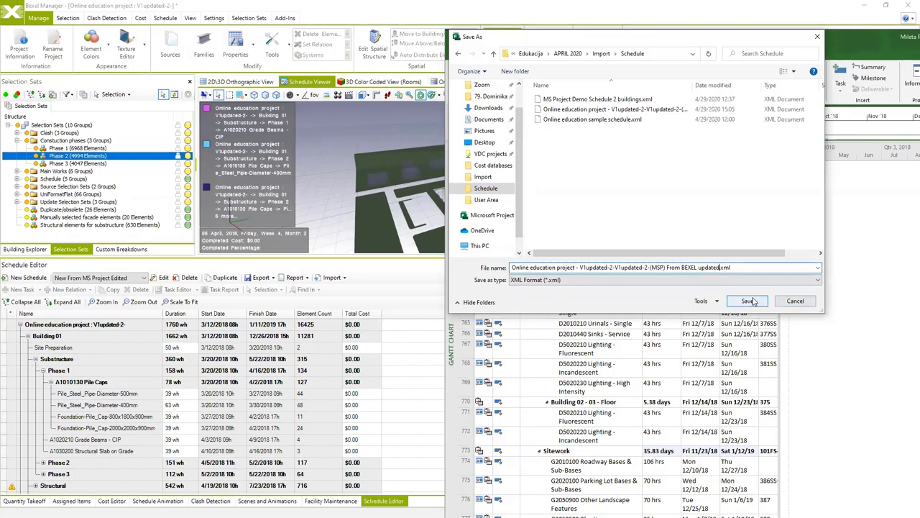
pyautogui.click(748, 301)
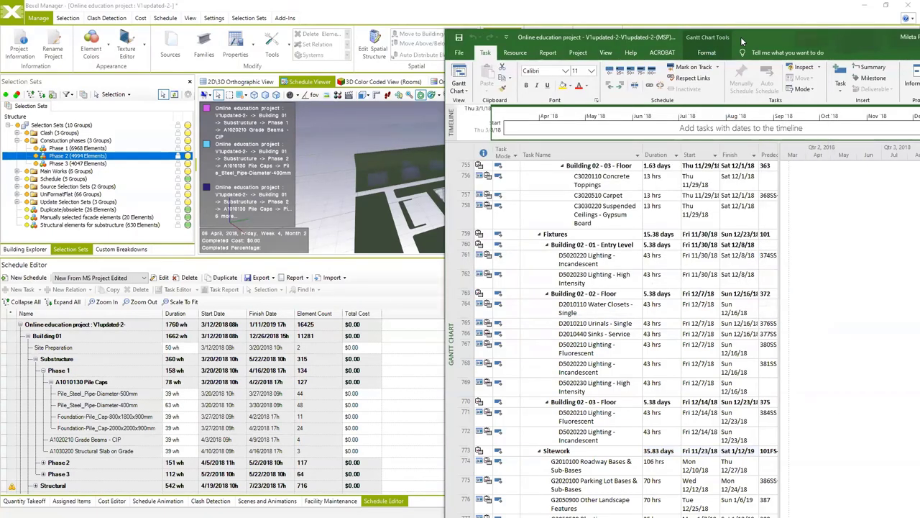
# Return to Bexel and choose Import From MS Project in the Schedule Editor.
pyautogui.hotkey('alt', 'Tab')
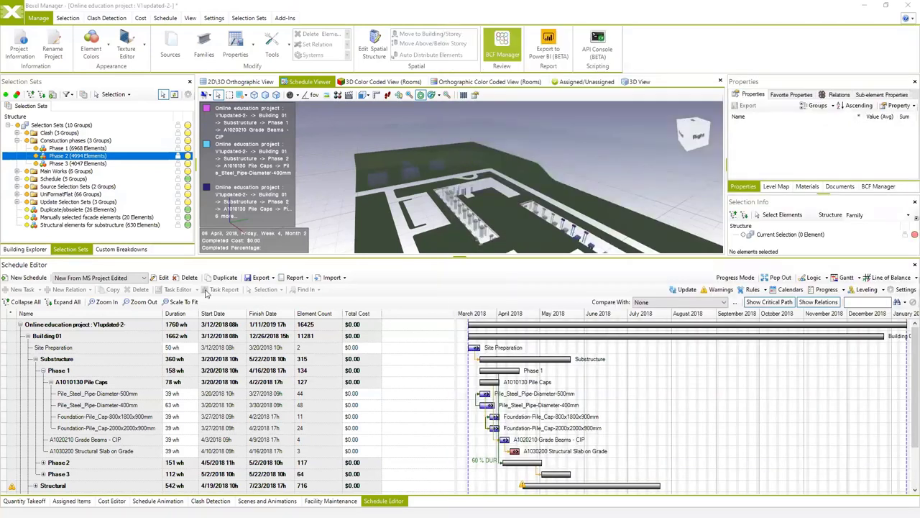
pyautogui.click(345, 279)
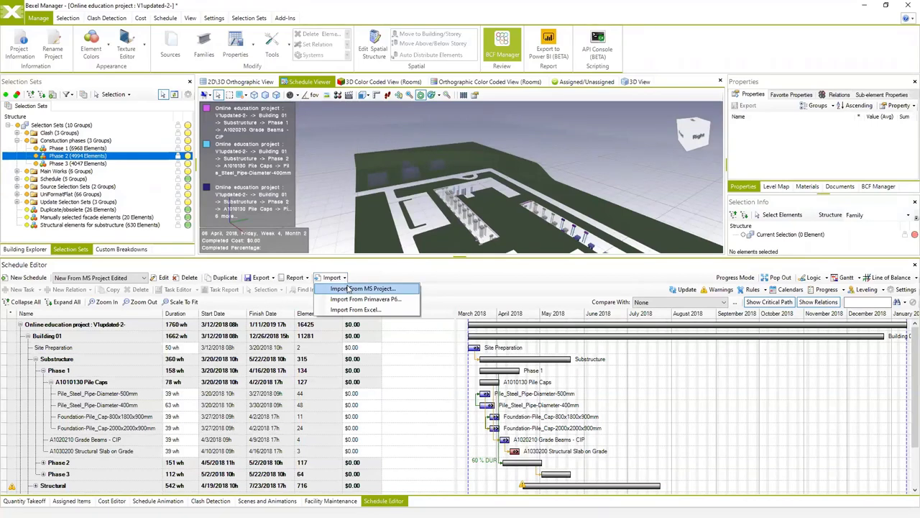
pyautogui.click(350, 288)
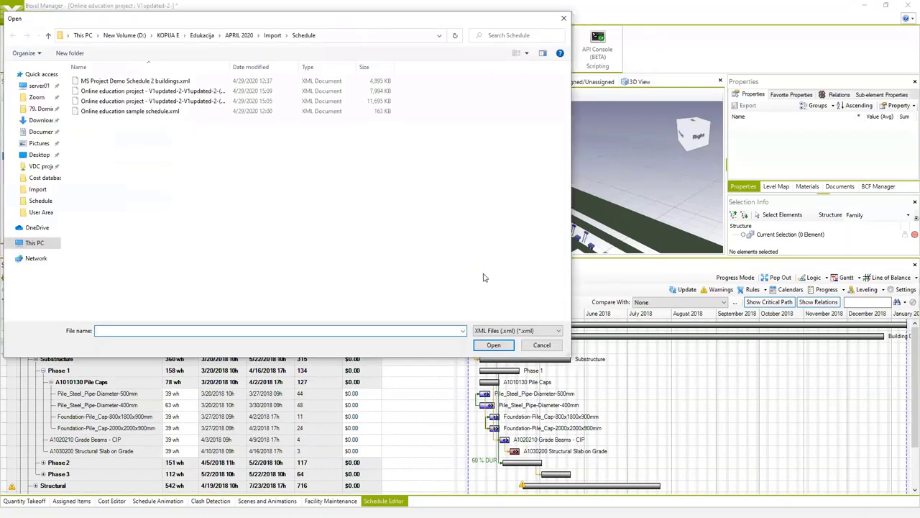
# Select and open the '…From BEXEL updated.xml' schedule file.
pyautogui.moveTo(231, 67); pyautogui.dragTo(348, 67)
pyautogui.click(302, 90)
pyautogui.click(494, 345)
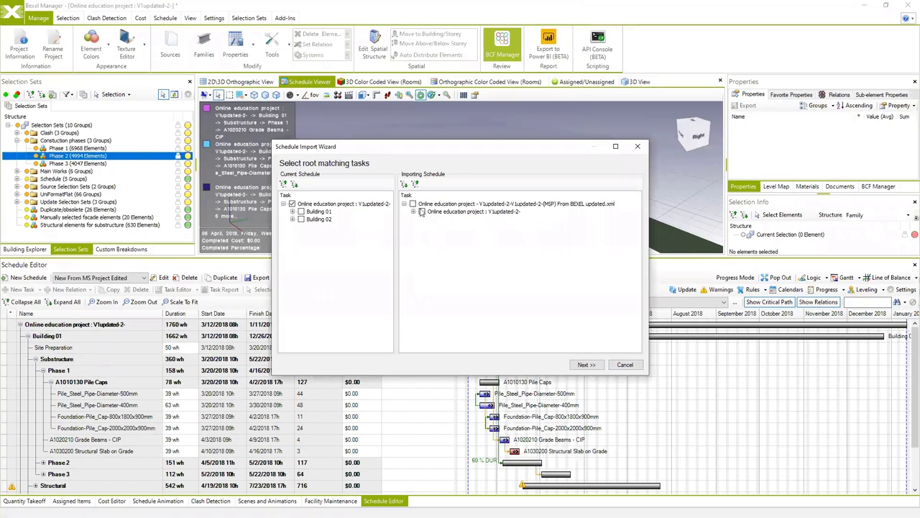
# Step through the Schedule Import Wizard, accepting the task matching and New task, and finish.
pyautogui.click(588, 365)
pyautogui.click(587, 365)
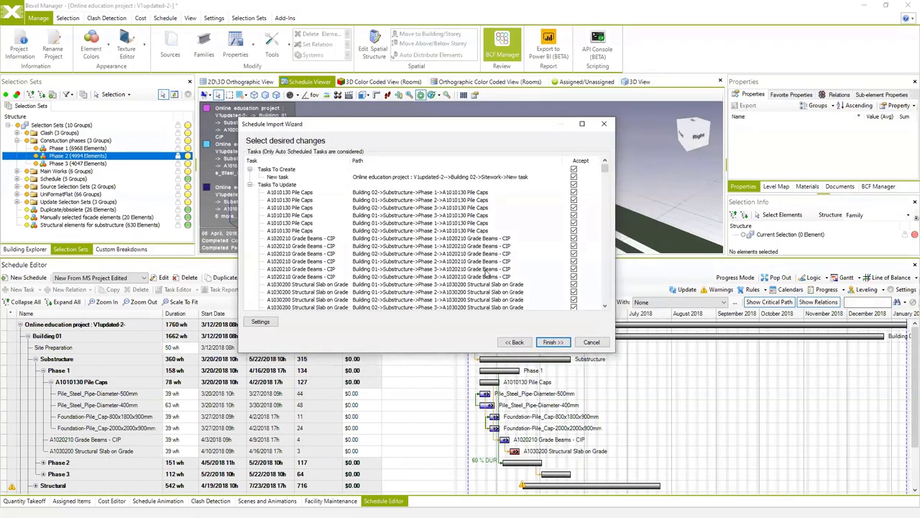
pyautogui.click(277, 178)
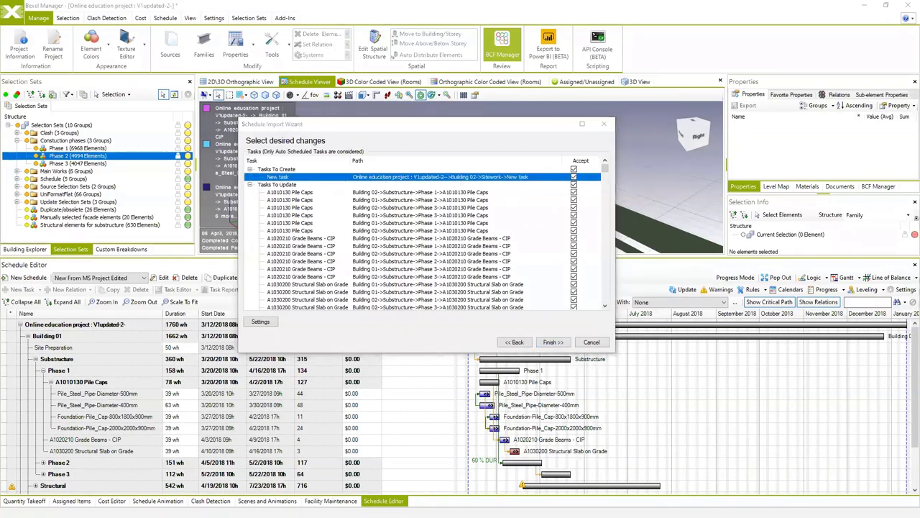
pyautogui.click(553, 342)
pyautogui.scroll(-10, 608, 194)
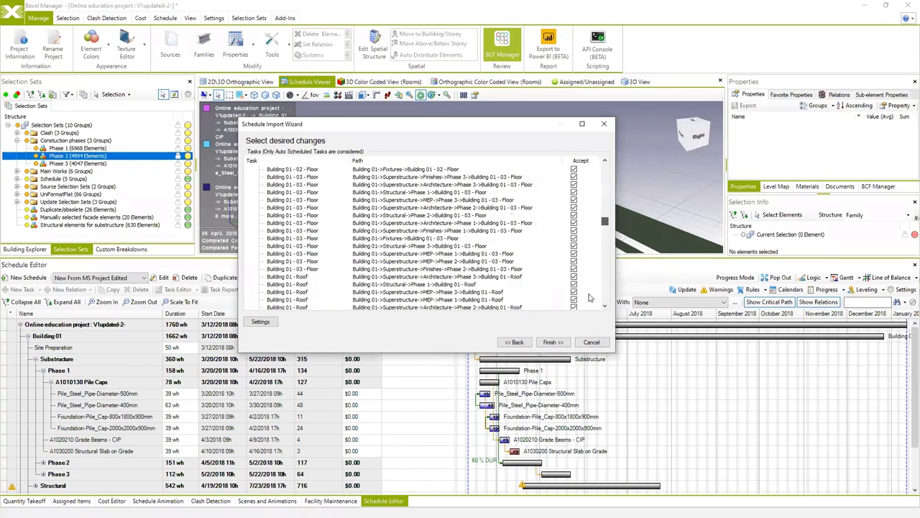
pyautogui.scroll(-10, 587, 308)
pyautogui.click(550, 342)
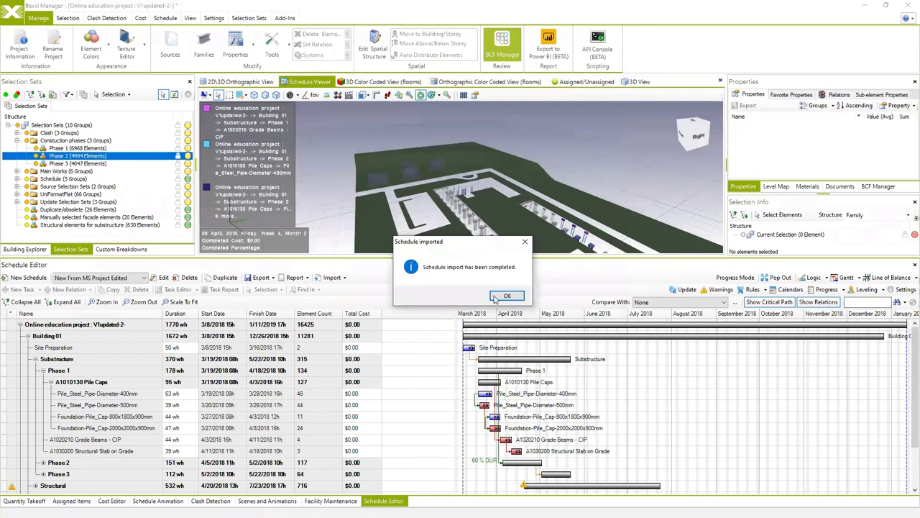
pyautogui.click(505, 296)
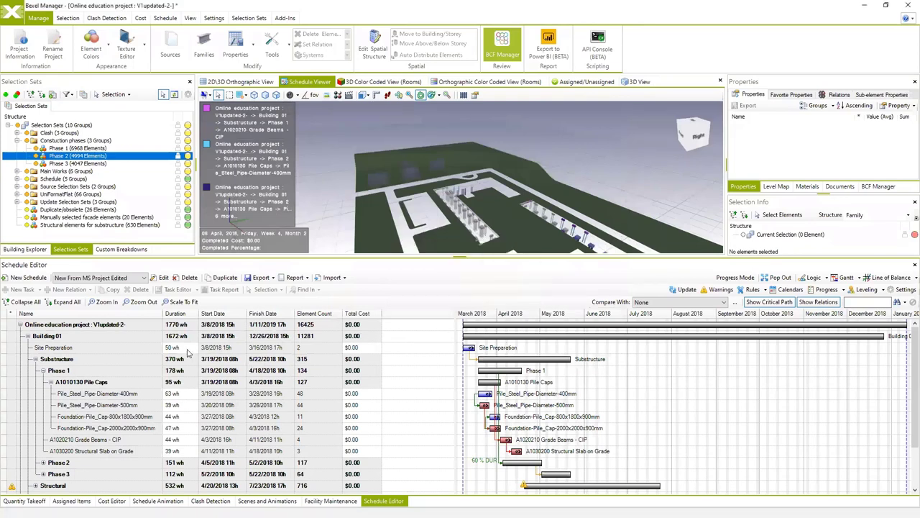
# Inspect the rescheduled Pile_Steel_Pipe-Diameter-400mm task in the imported schedule.
pyautogui.click(154, 394)
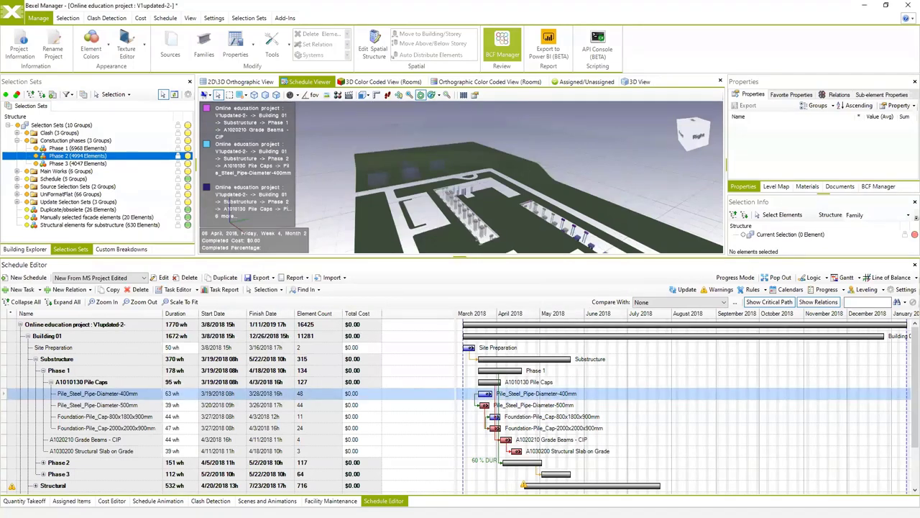
pyautogui.scroll(-2, 325, 394)
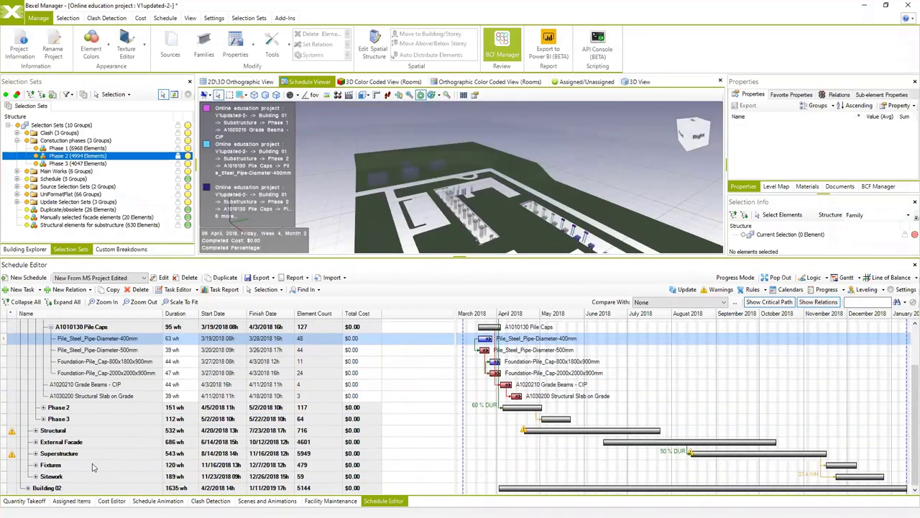
pyautogui.scroll(2, 81, 436)
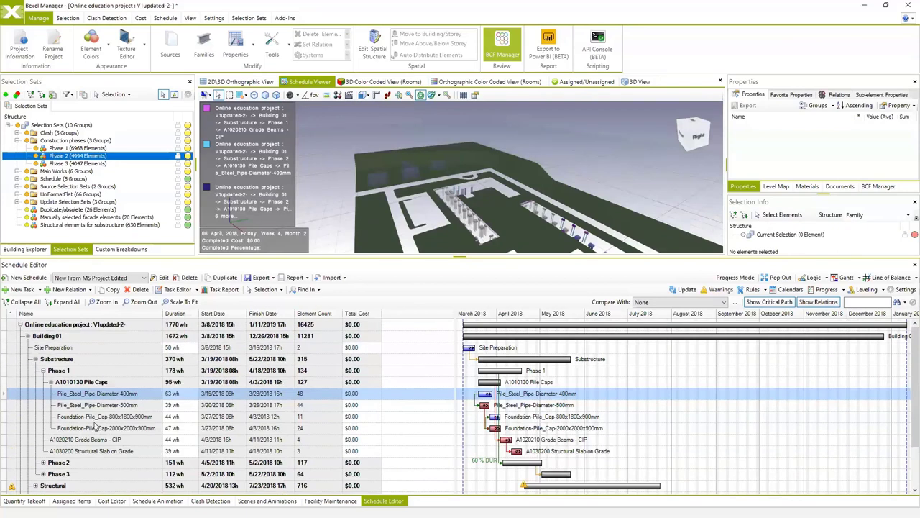
# Collapse Building 01, expand Building 02, then expand all tasks and scroll through them.
pyautogui.click(29, 336)
pyautogui.click(28, 347)
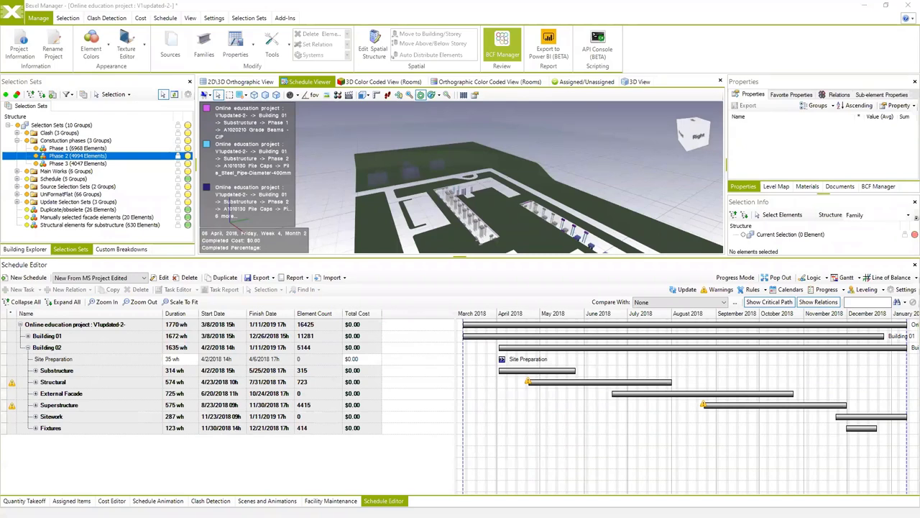
pyautogui.click(29, 336)
pyautogui.scroll(-5, 74, 382)
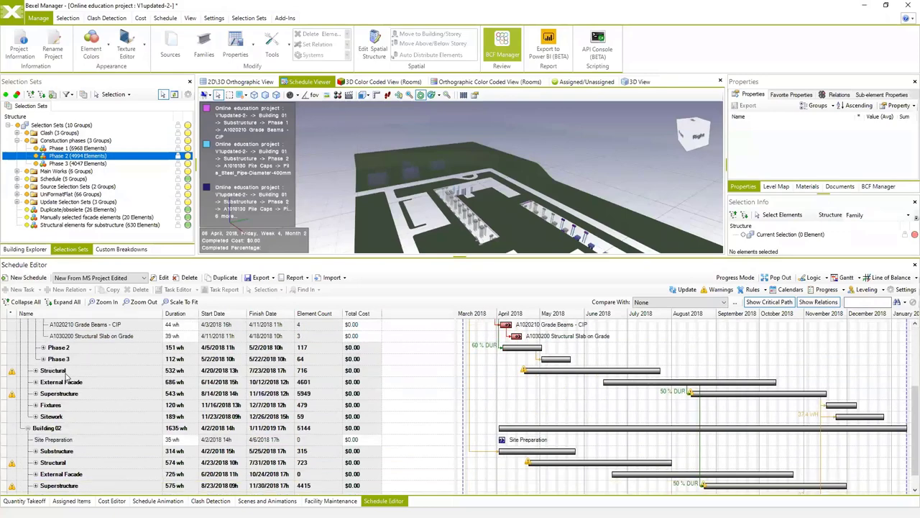
pyautogui.click(66, 302)
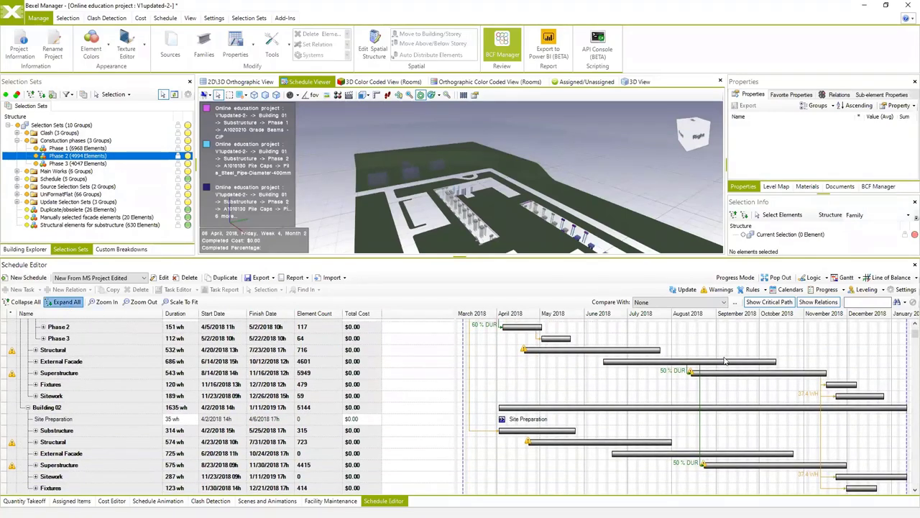
pyautogui.scroll(-10, 906, 459)
pyautogui.scroll(-10, 907, 460)
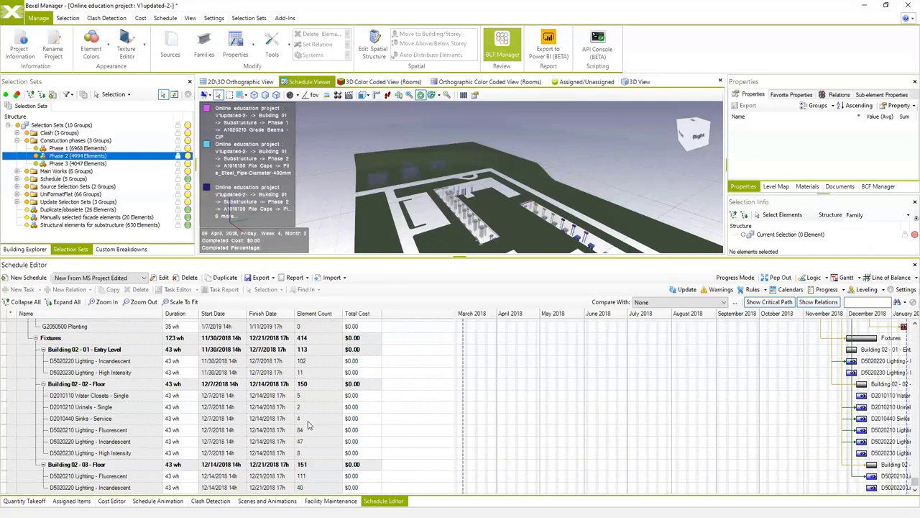
pyautogui.scroll(3, 311, 425)
pyautogui.scroll(-2, 311, 425)
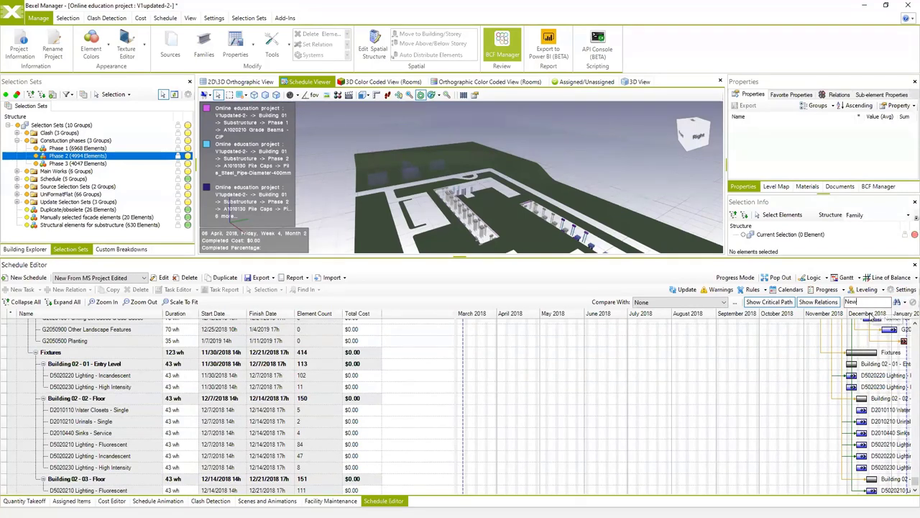
pyautogui.click(898, 301)
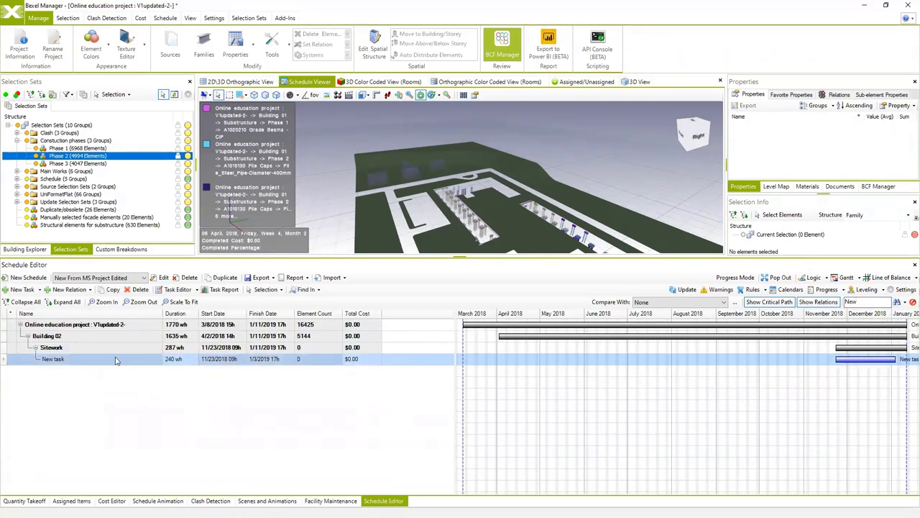
pyautogui.scroll(-2, 690, 392)
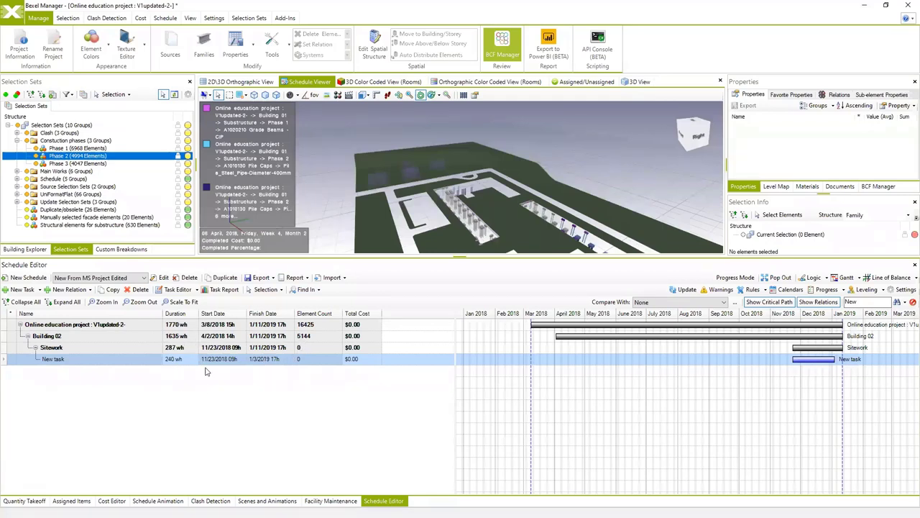
pyautogui.click(913, 302)
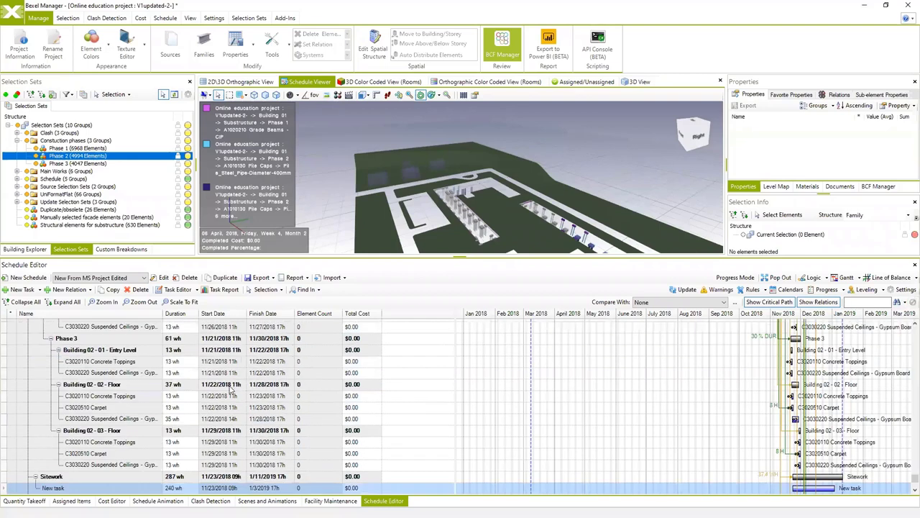
pyautogui.scroll(10, 230, 389)
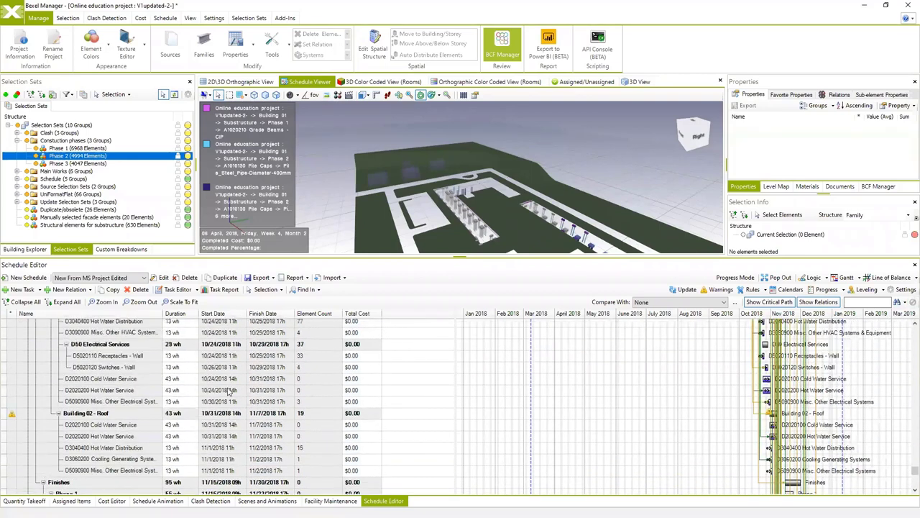
pyautogui.scroll(10, 230, 389)
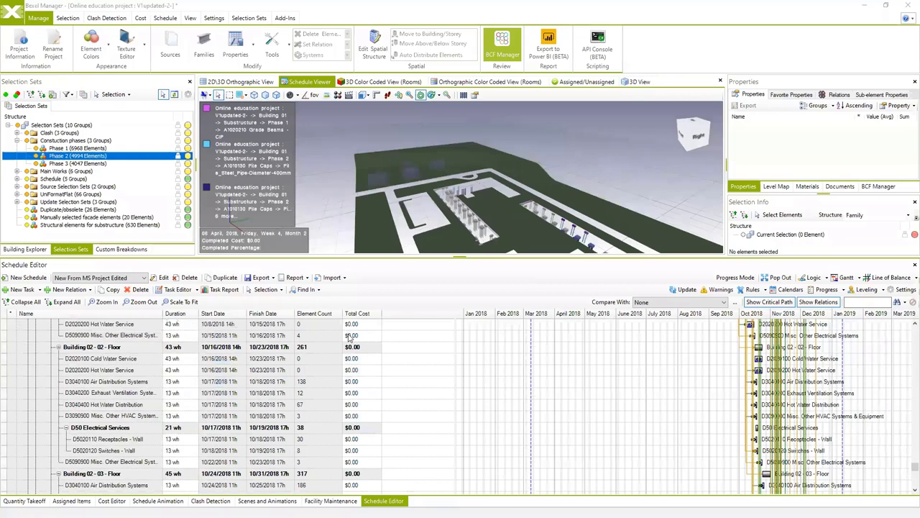
pyautogui.scroll(-5, 132, 378)
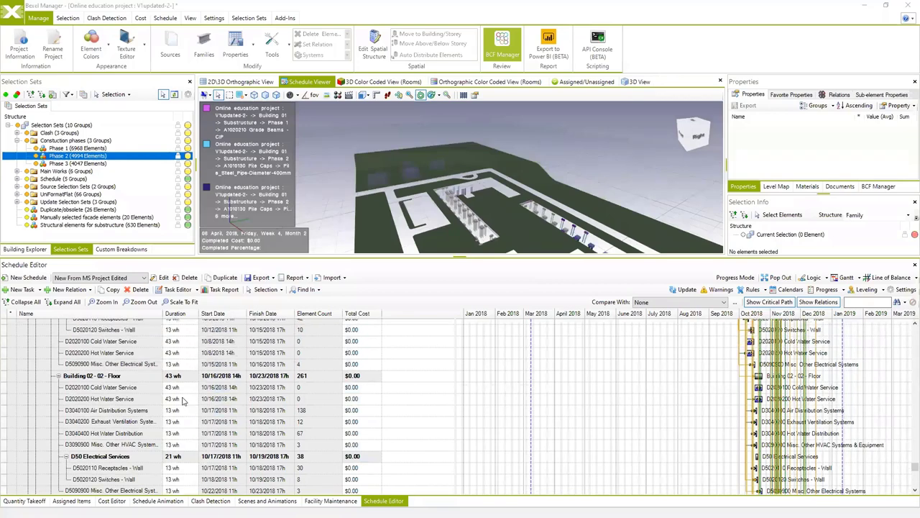
pyautogui.scroll(10, 131, 379)
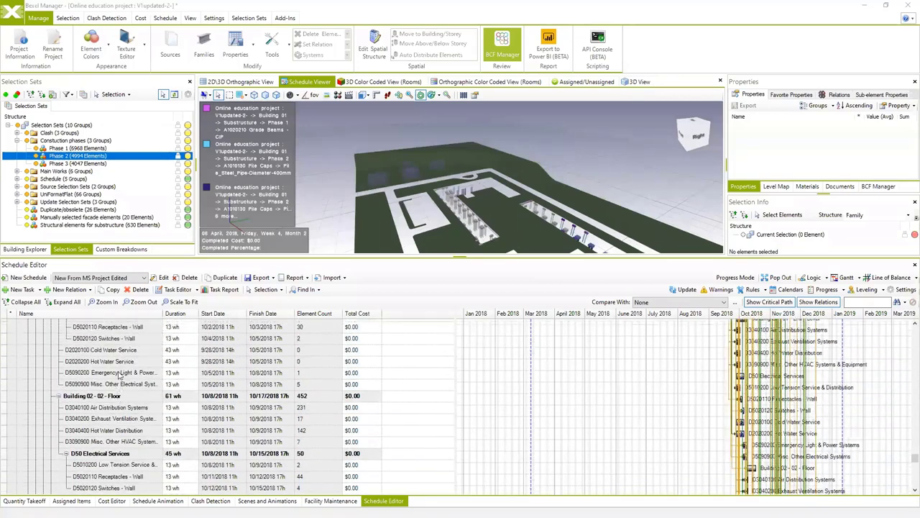
pyautogui.moveTo(914, 457); pyautogui.dragTo(915, 330)
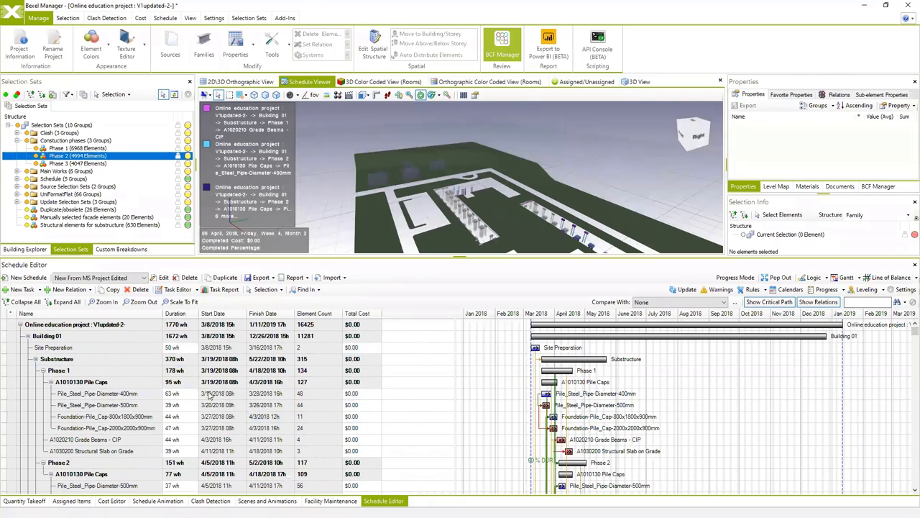
pyautogui.click(111, 394)
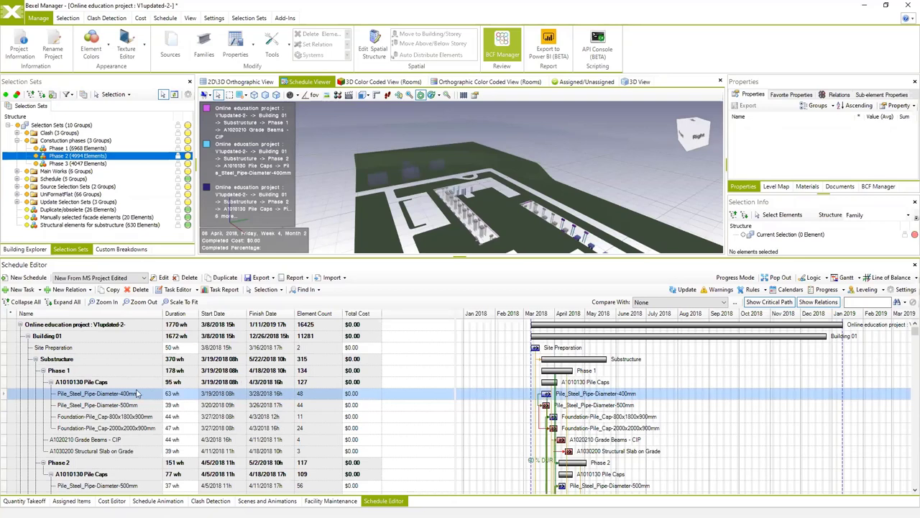
pyautogui.scroll(-1, 113, 430)
pyautogui.scroll(1, 117, 416)
pyautogui.scroll(-1, 124, 417)
pyautogui.scroll(1, 144, 373)
pyautogui.scroll(-1, 165, 392)
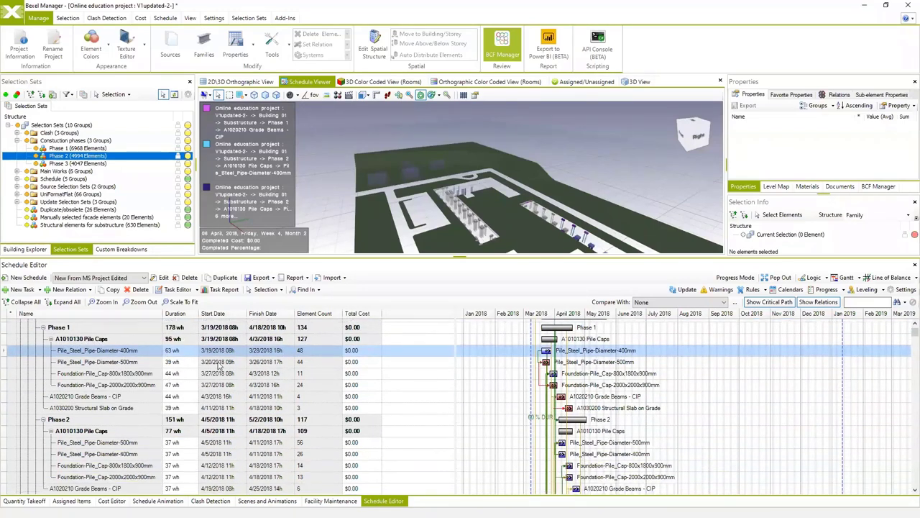
pyautogui.scroll(-5, 223, 360)
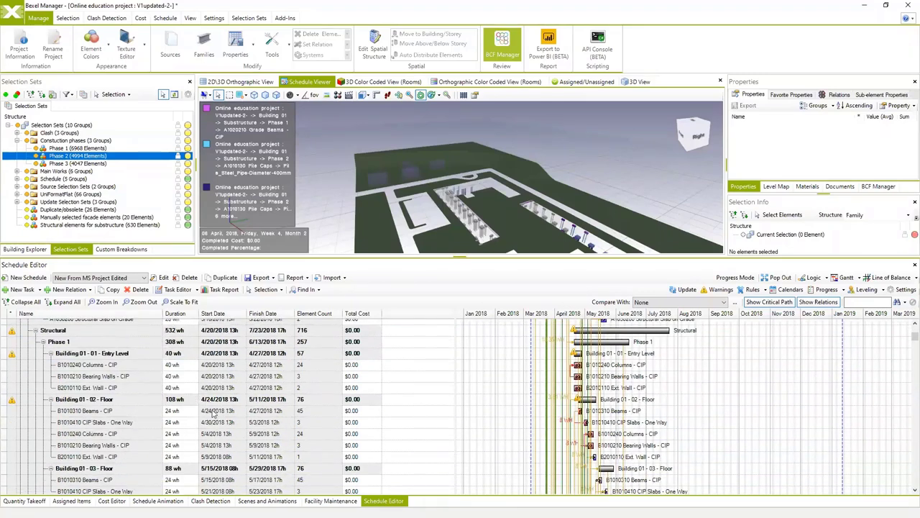
pyautogui.scroll(-1, 214, 411)
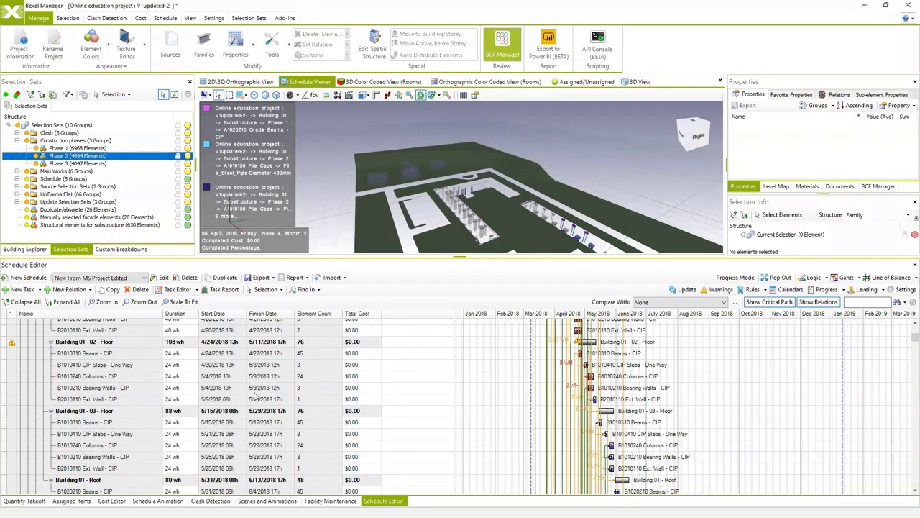
pyautogui.scroll(-2, 216, 400)
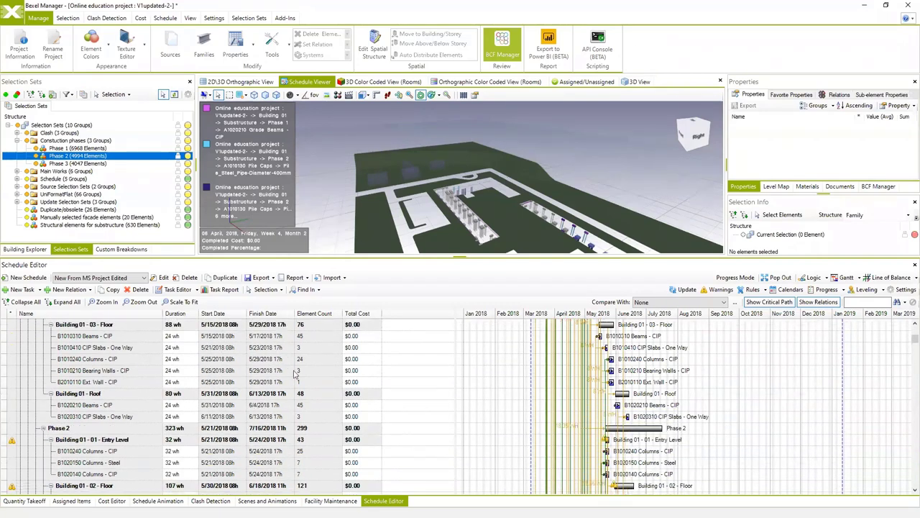
pyautogui.scroll(-2, 241, 425)
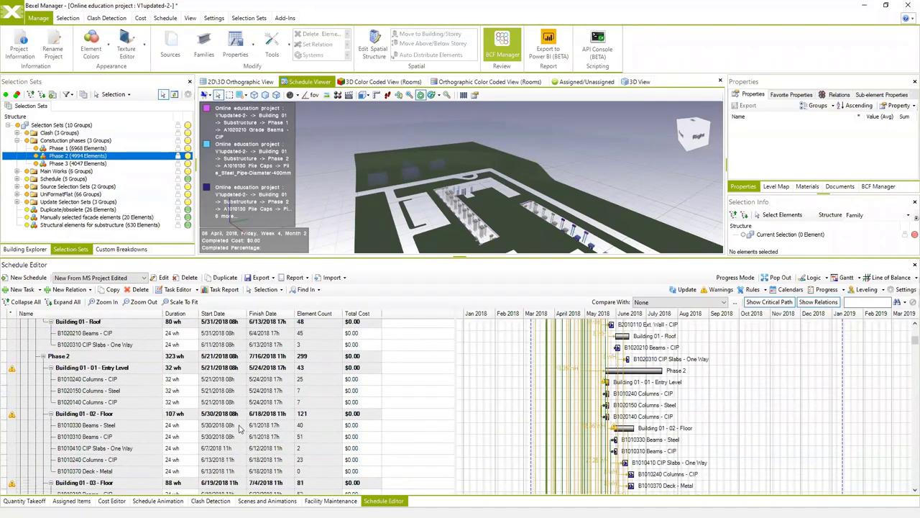
pyautogui.scroll(3, 241, 429)
pyautogui.scroll(3, 109, 394)
pyautogui.click(111, 394)
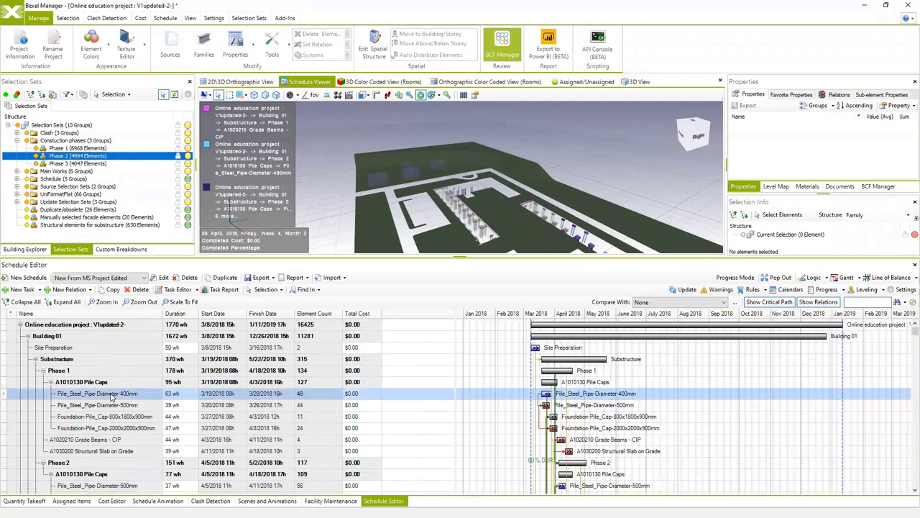
# Move the Site Preparation Gantt bar so it starts on 4/2/2018.
pyautogui.click(62, 351)
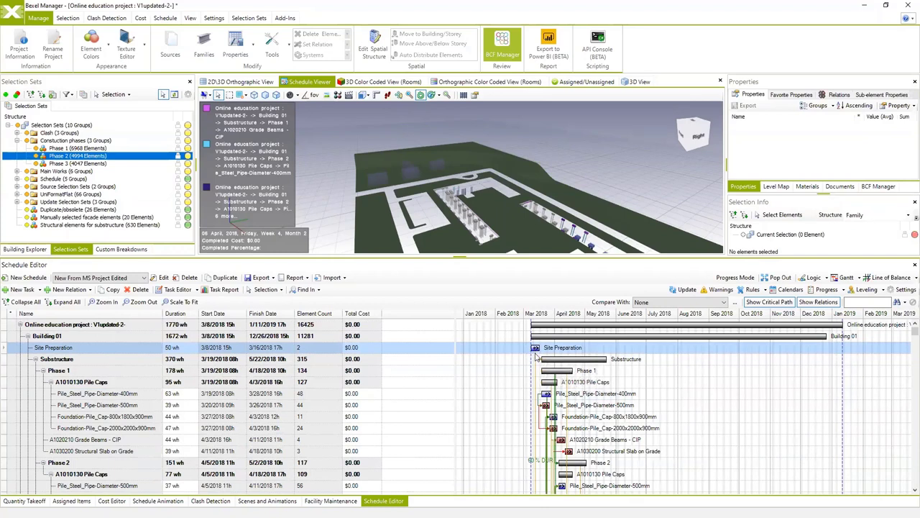
pyautogui.moveTo(557, 352)
pyautogui.moveTo(556, 351); pyautogui.dragTo(558, 350)
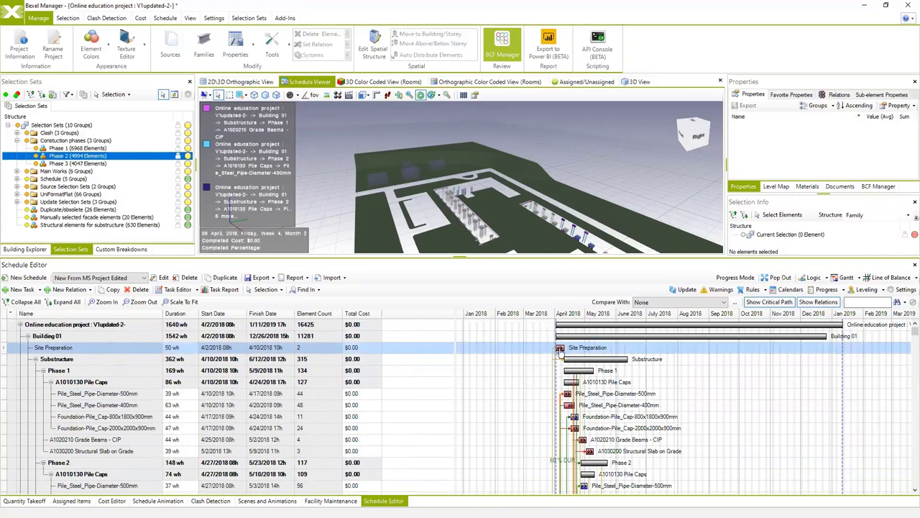
# Drag Phase 2's Foundation-Pile_Cap-800x1800x900mm bar to start on 5/21/2018.
pyautogui.scroll(-3, 573, 416)
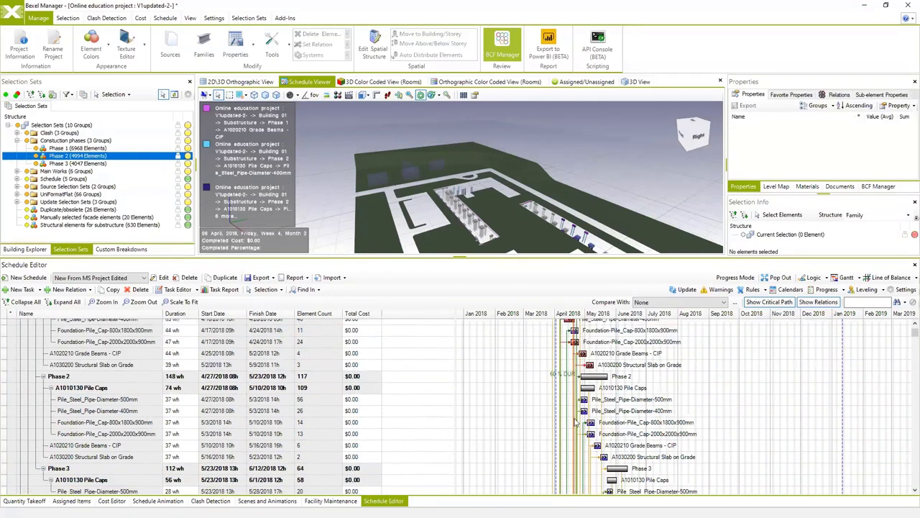
pyautogui.click(591, 424)
pyautogui.moveTo(590, 425); pyautogui.dragTo(577, 423)
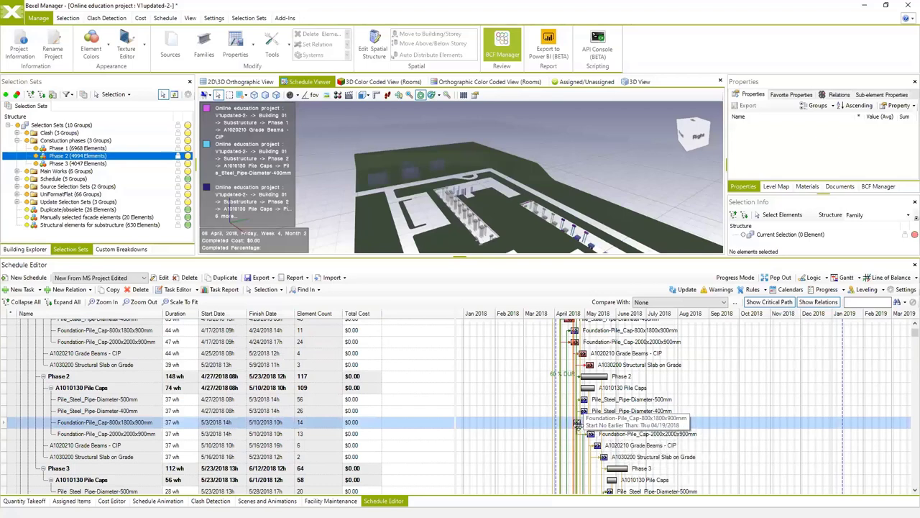
pyautogui.moveTo(578, 424); pyautogui.dragTo(608, 456)
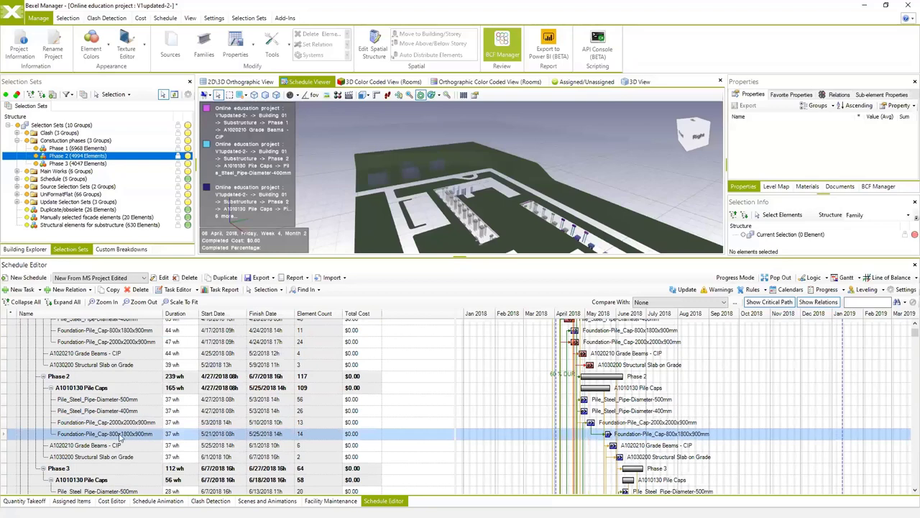
pyautogui.scroll(3, 120, 441)
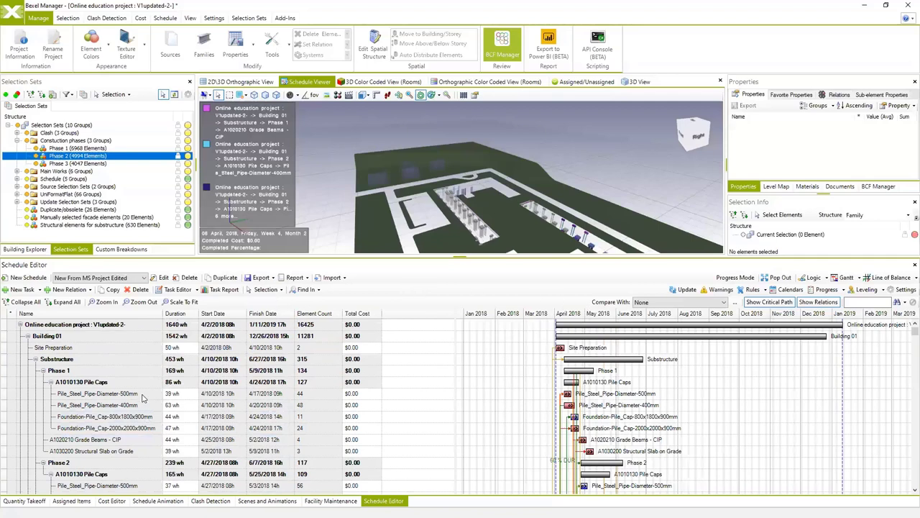
# Apply the rescheduled dates to the model and confirm the schedule update.
pyautogui.click(687, 289)
pyautogui.click(587, 365)
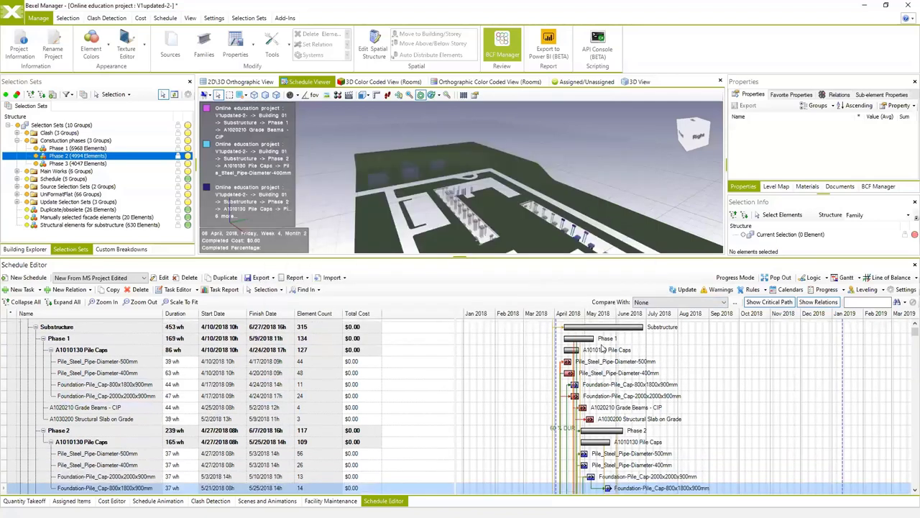
pyautogui.click(504, 301)
pyautogui.click(157, 500)
# Refresh the 4D animation with the new dates, enlarge the 3D view, and play it.
pyautogui.click(108, 278)
pyautogui.moveTo(459, 260); pyautogui.dragTo(460, 355)
pyautogui.scroll(3, 440, 229)
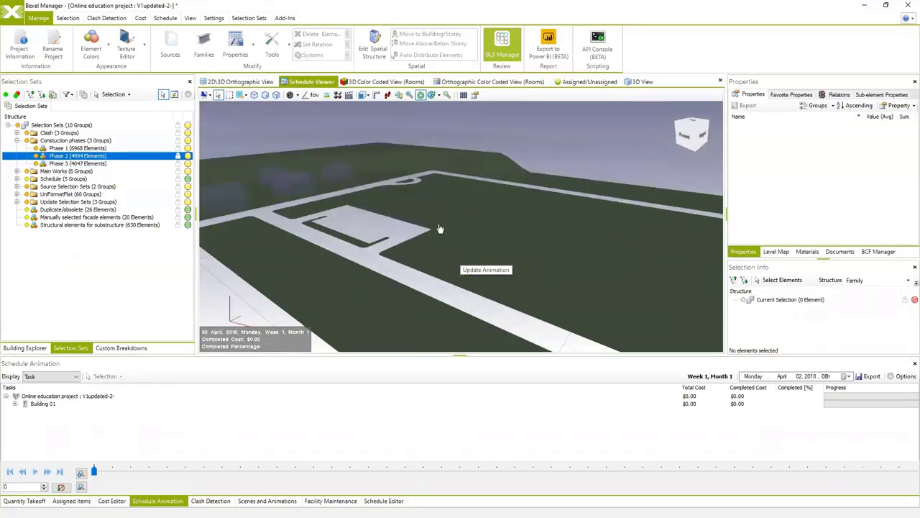
pyautogui.scroll(-2, 440, 229)
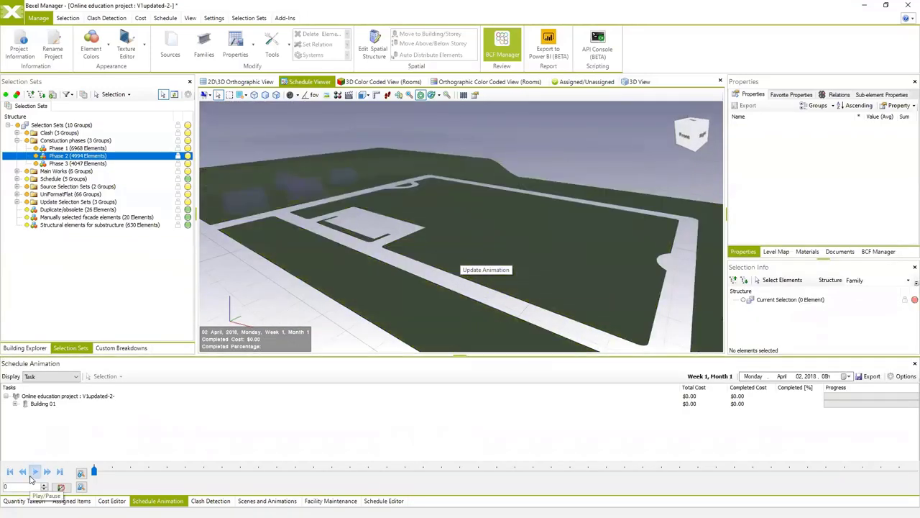
pyautogui.click(35, 472)
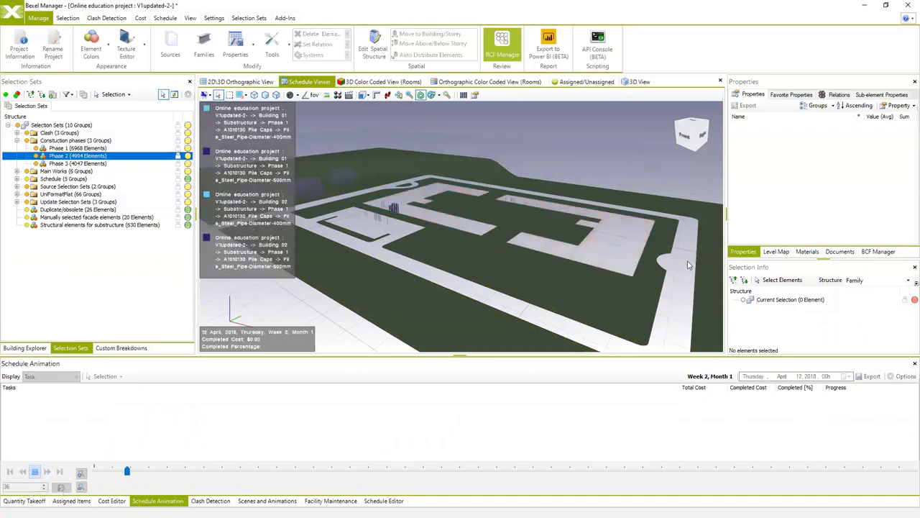
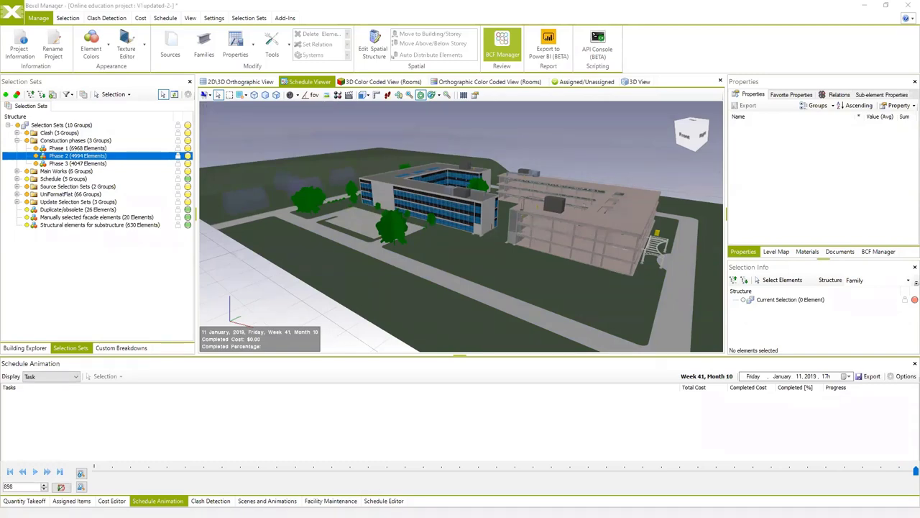
# Load 'Original schedule from MS project' into the Schedule Editor, showing Building 01 and Building 02.
pyautogui.moveTo(565, 278); pyautogui.dragTo(482, 156)
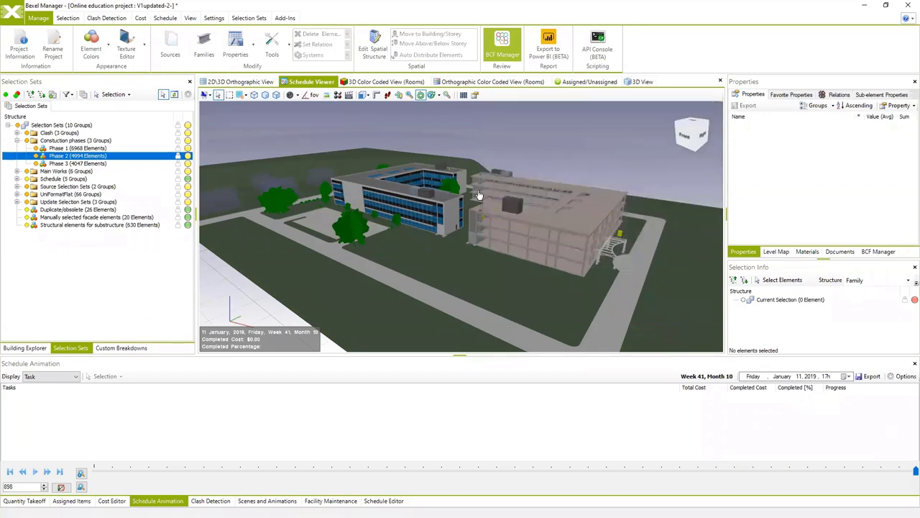
pyautogui.moveTo(503, 224)
pyautogui.click(383, 501)
pyautogui.click(145, 376)
pyautogui.click(128, 394)
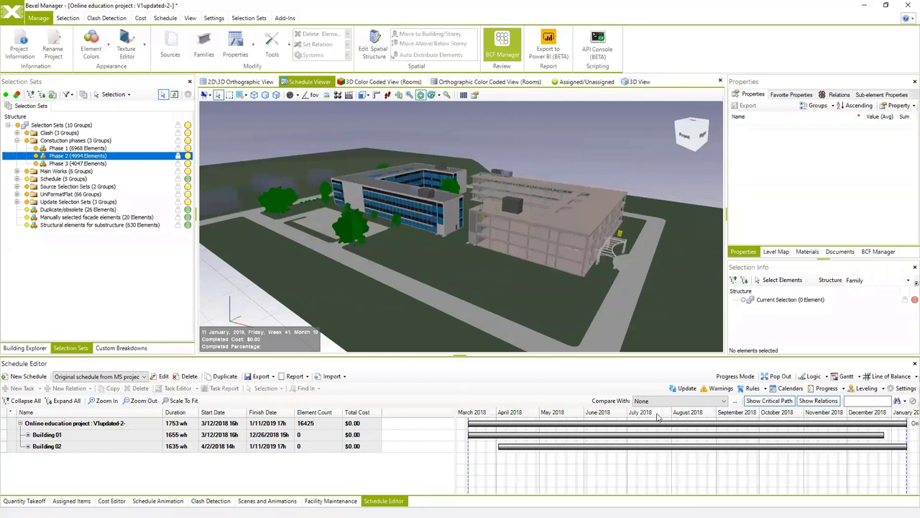
# Compare against 'New From MS Project Edited' and expand all tasks down to the Phase 2 pile caps.
pyautogui.click(724, 403)
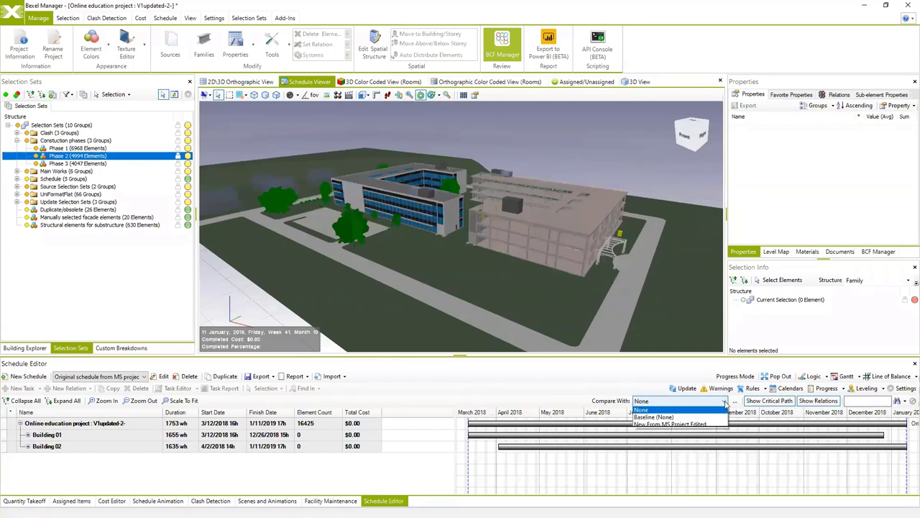
pyautogui.click(672, 426)
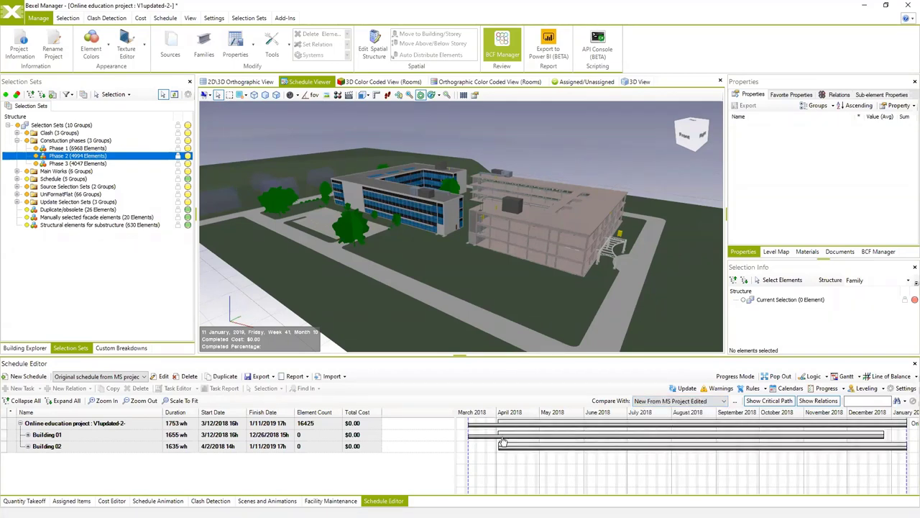
pyautogui.click(66, 401)
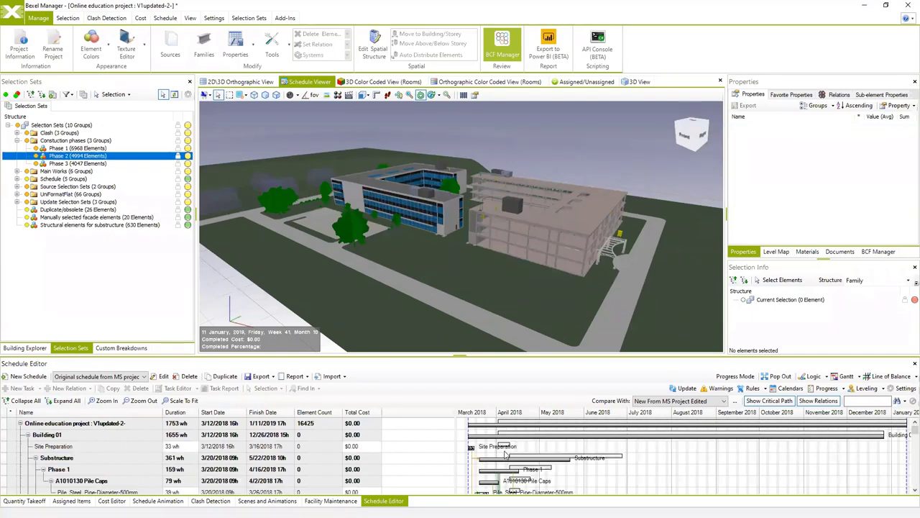
pyautogui.scroll(-5, 509, 452)
pyautogui.scroll(-3, 509, 452)
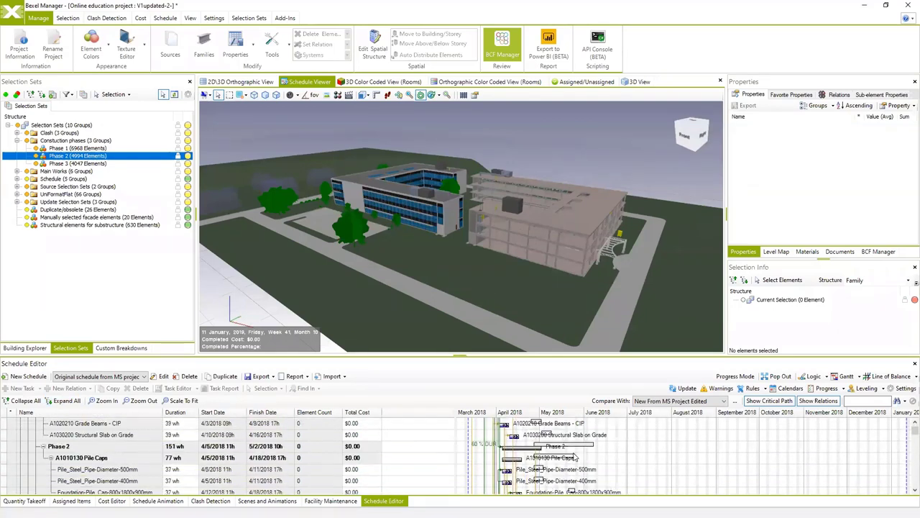
pyautogui.scroll(3, 574, 456)
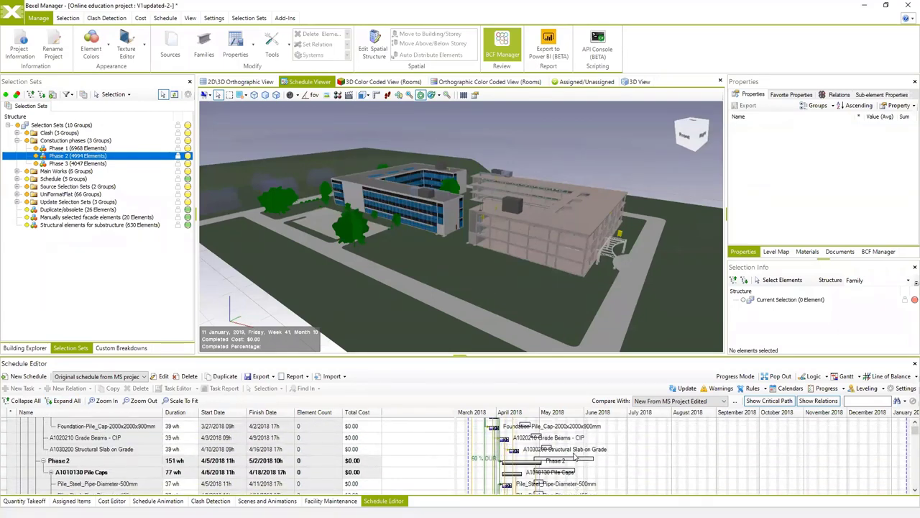
pyautogui.scroll(3, 575, 457)
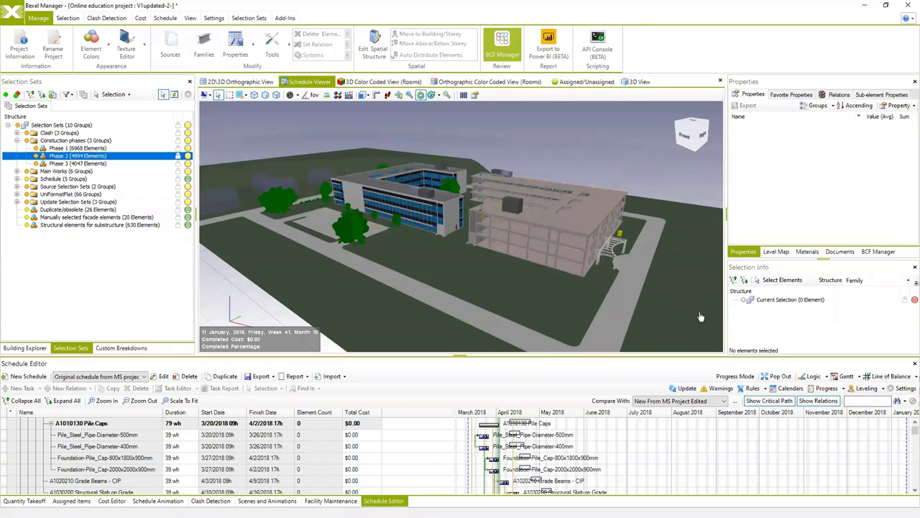
# Show the Building Explorer tree with Building 01 and Building 02 and their levels.
pyautogui.scroll(2, 464, 218)
pyautogui.scroll(2, 575, 225)
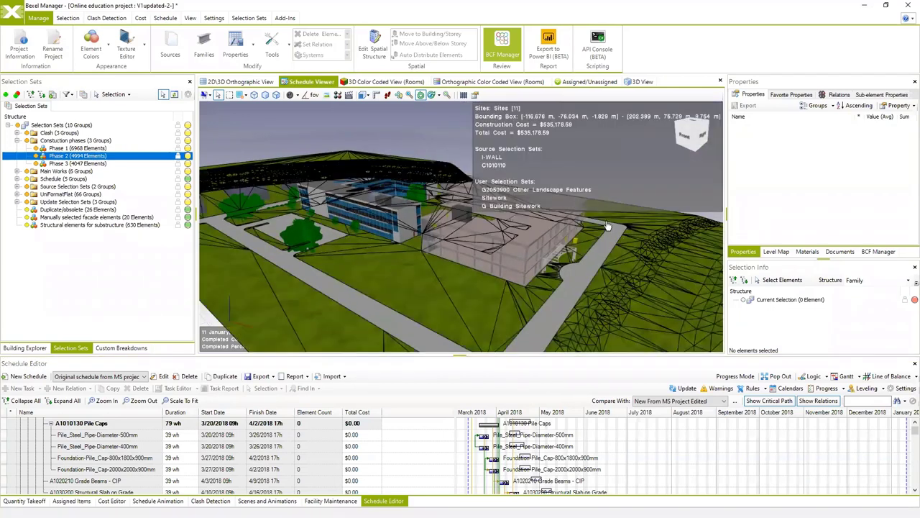
pyautogui.scroll(-2, 608, 226)
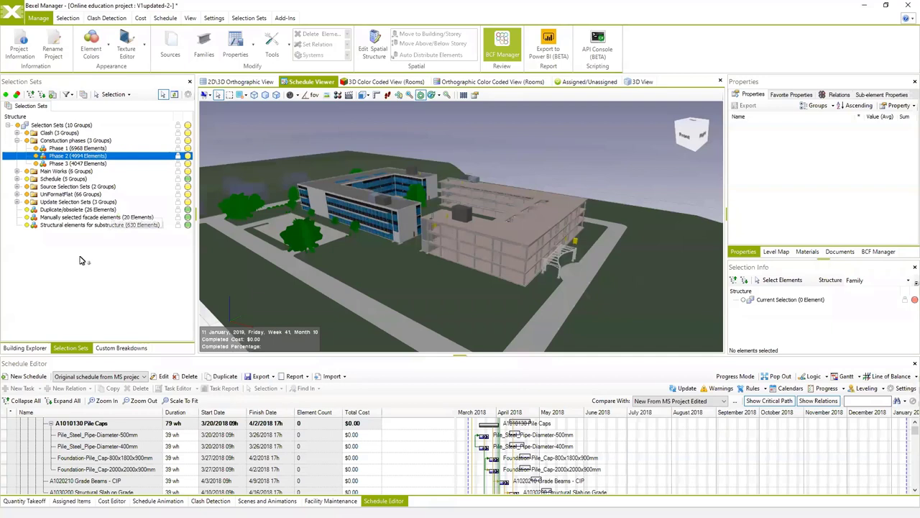
pyautogui.click(32, 347)
pyautogui.click(74, 141)
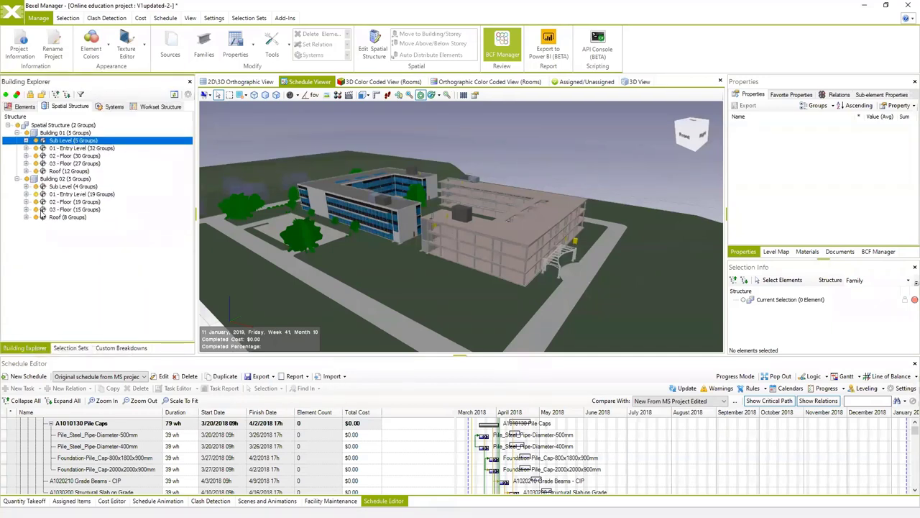
# Browse Selection Sets and the Rooms breakdown, return to Building Explorer, and pick the Foundation-Pile_Cap-800x1800x900mm task.
pyautogui.click(71, 348)
pyautogui.click(119, 348)
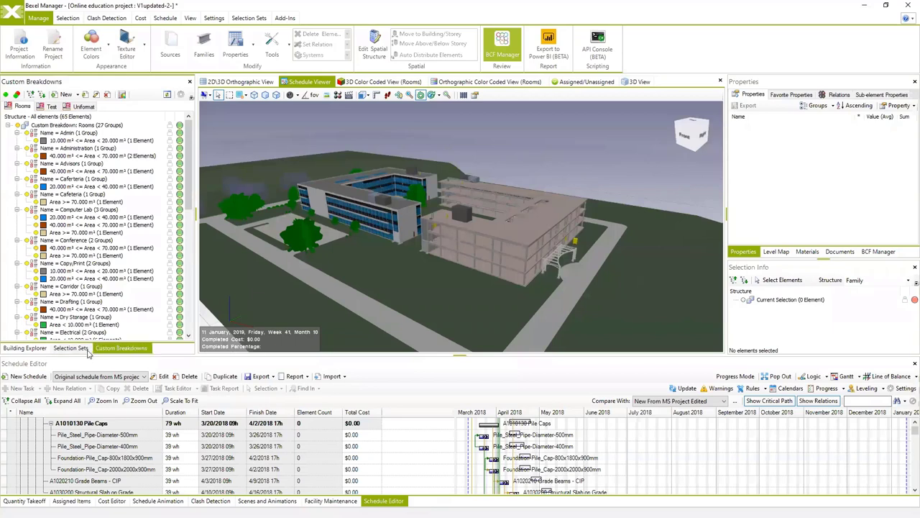
pyautogui.click(25, 348)
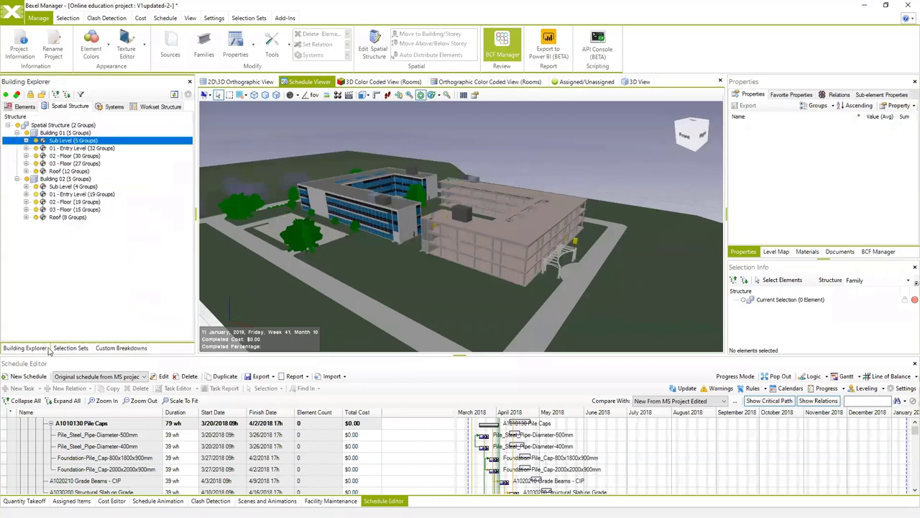
pyautogui.click(118, 348)
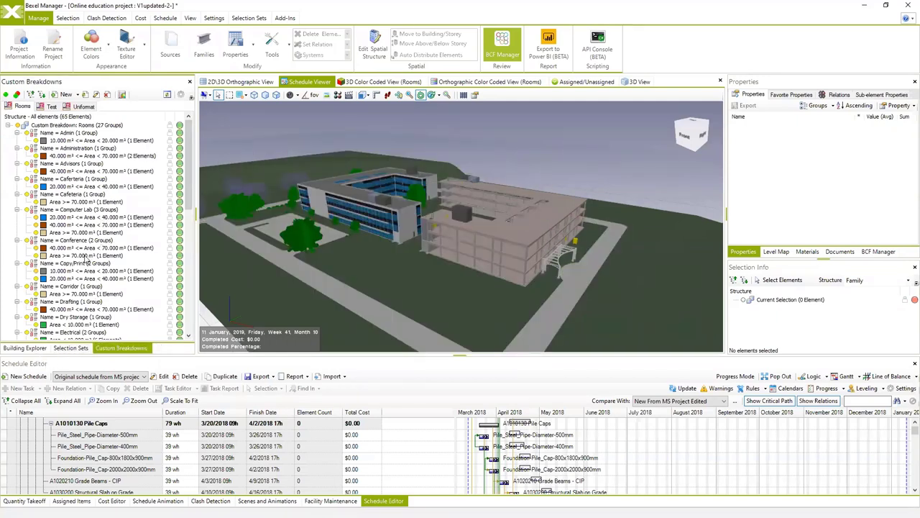
pyautogui.click(24, 348)
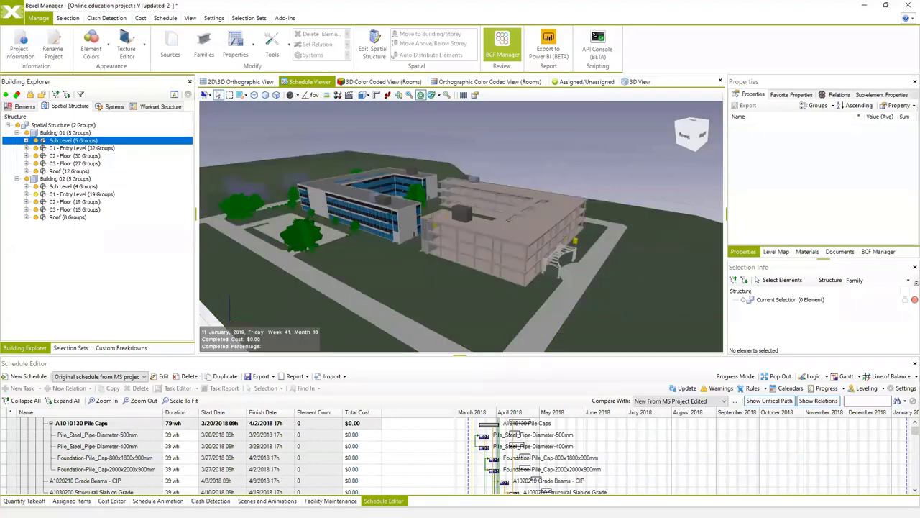
pyautogui.click(106, 458)
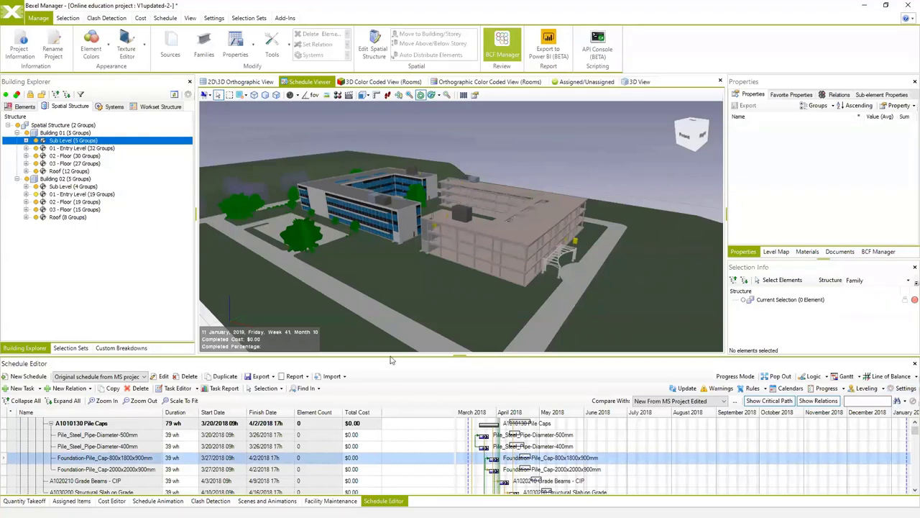
# Enlarge the bottom panel and expand the Uniformat items in Cost Editor's Assigned Items.
pyautogui.moveTo(389, 353); pyautogui.dragTo(407, 299)
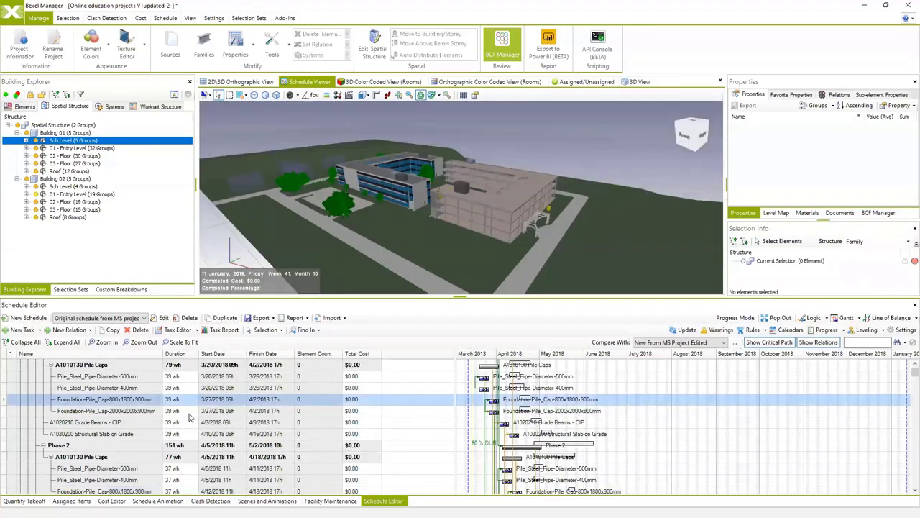
pyautogui.click(111, 500)
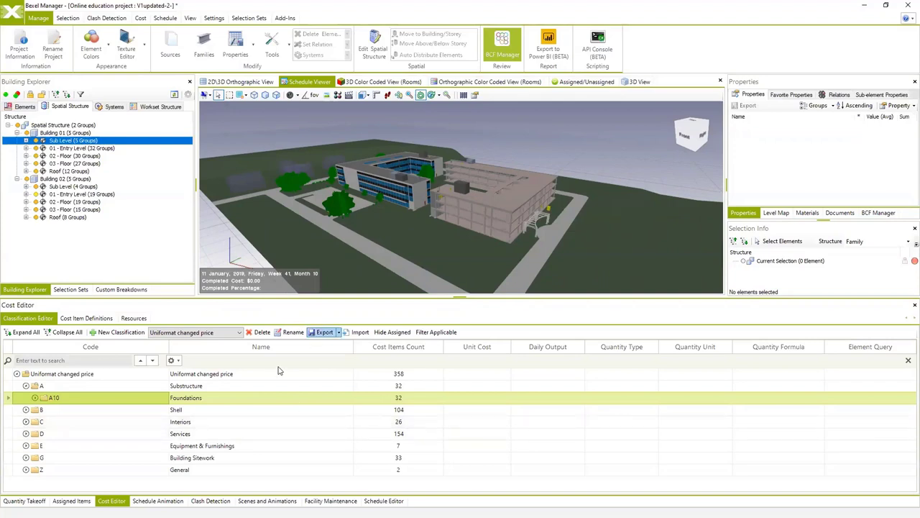
pyautogui.click(72, 501)
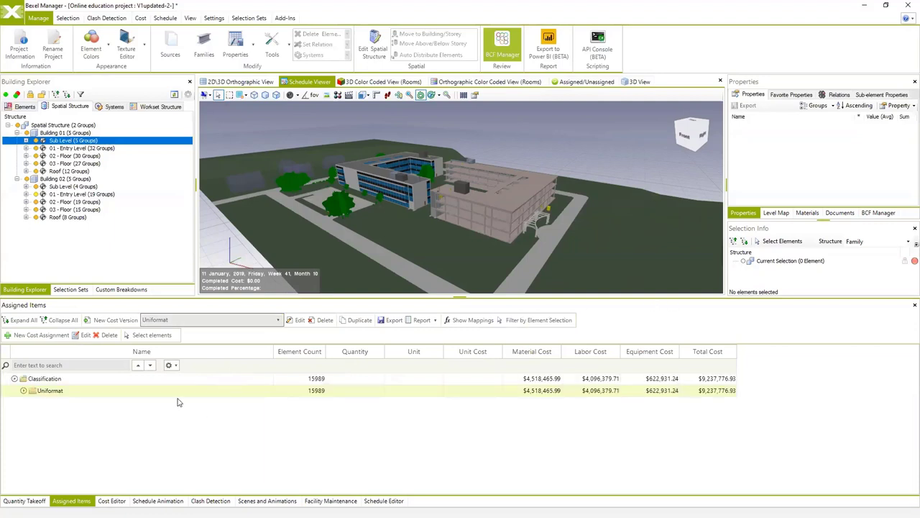
pyautogui.click(25, 391)
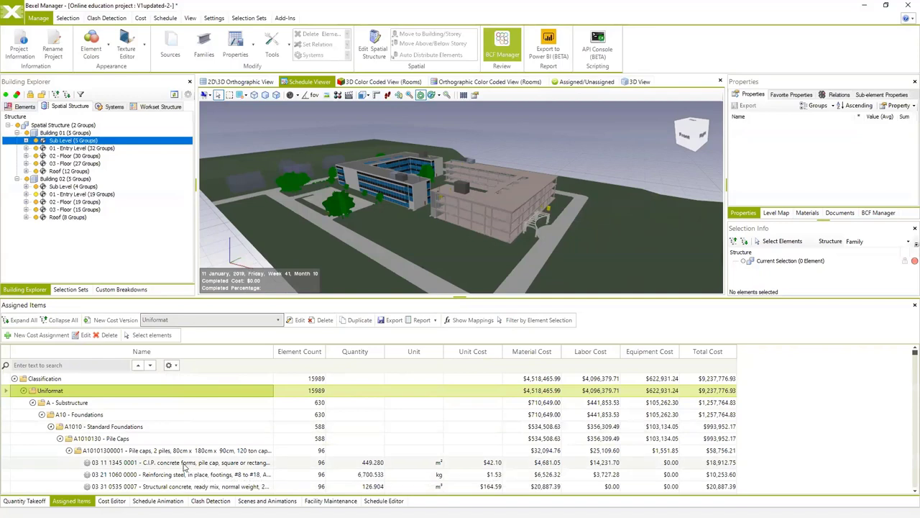
pyautogui.scroll(-2, 185, 467)
# Inspect the pile-cap reinforcing steel item's labour resources (6,700.533 kg, $10,253.60), then cancel.
pyautogui.click(158, 403)
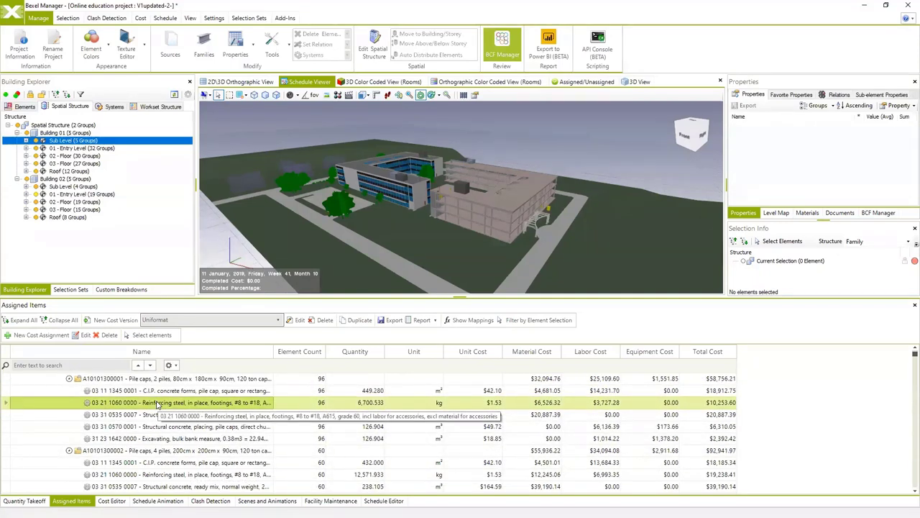
pyautogui.click(296, 320)
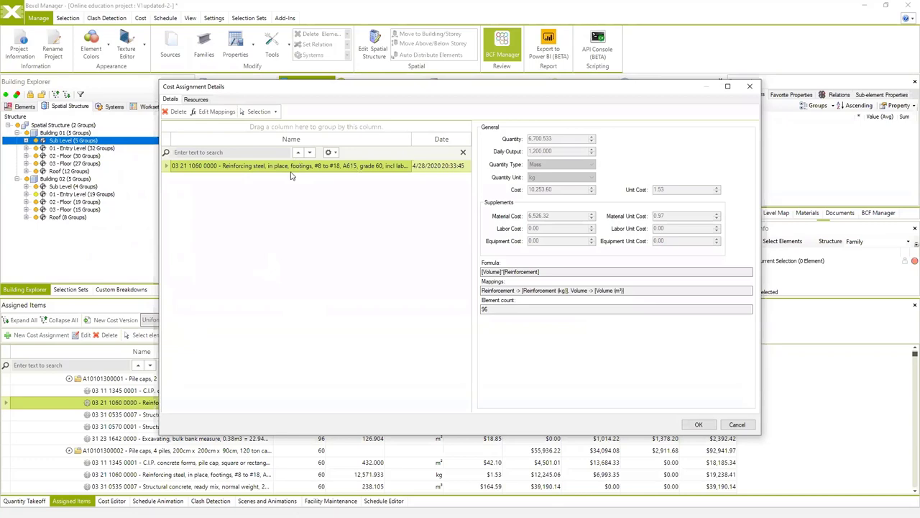
pyautogui.click(195, 99)
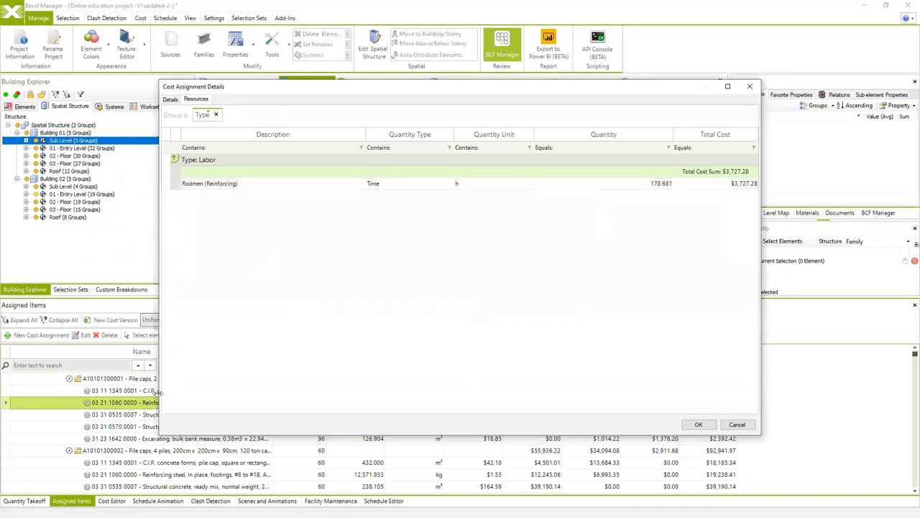
pyautogui.click(737, 424)
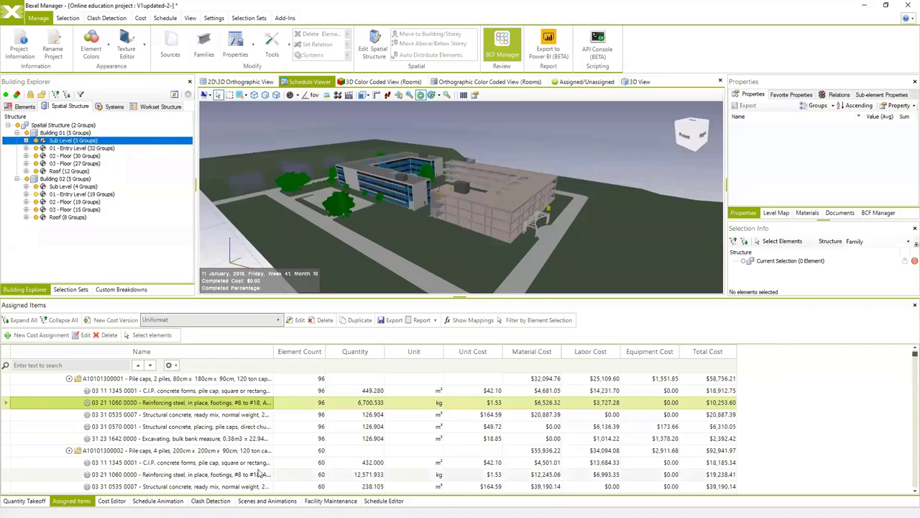
# Insert a Cost Estimation column into the schedule table.
pyautogui.click(383, 500)
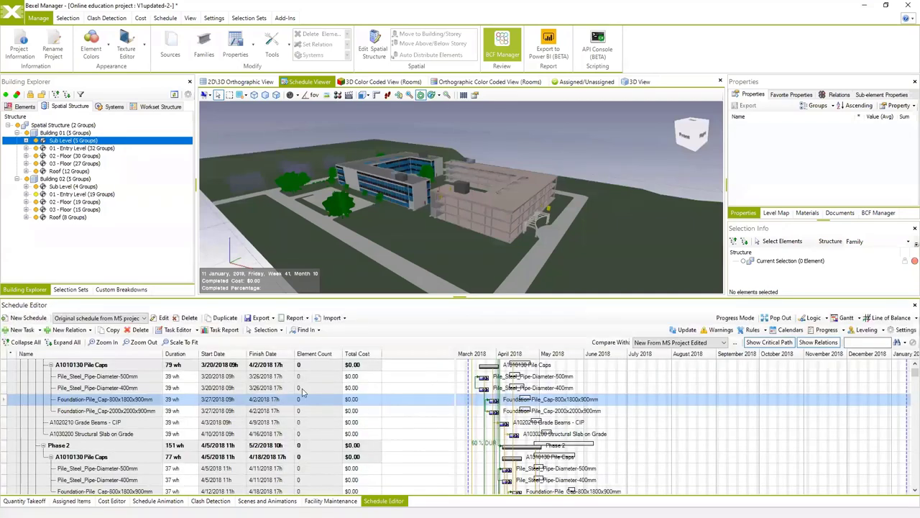
pyautogui.scroll(3, 283, 431)
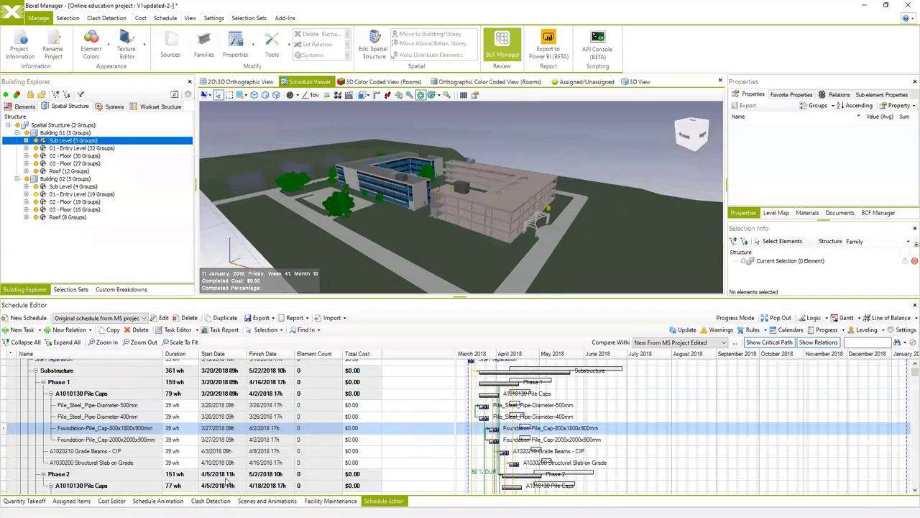
pyautogui.scroll(2, 229, 479)
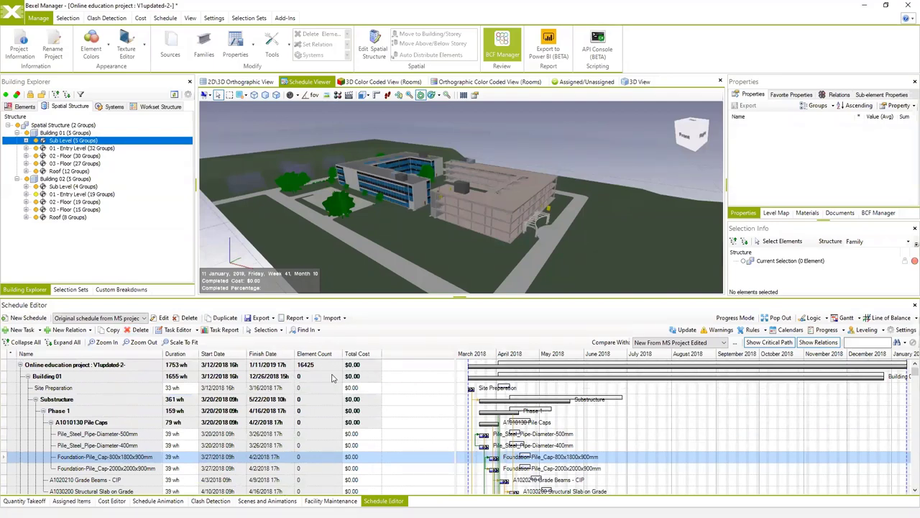
pyautogui.rightClick(409, 359)
pyautogui.moveTo(461, 410)
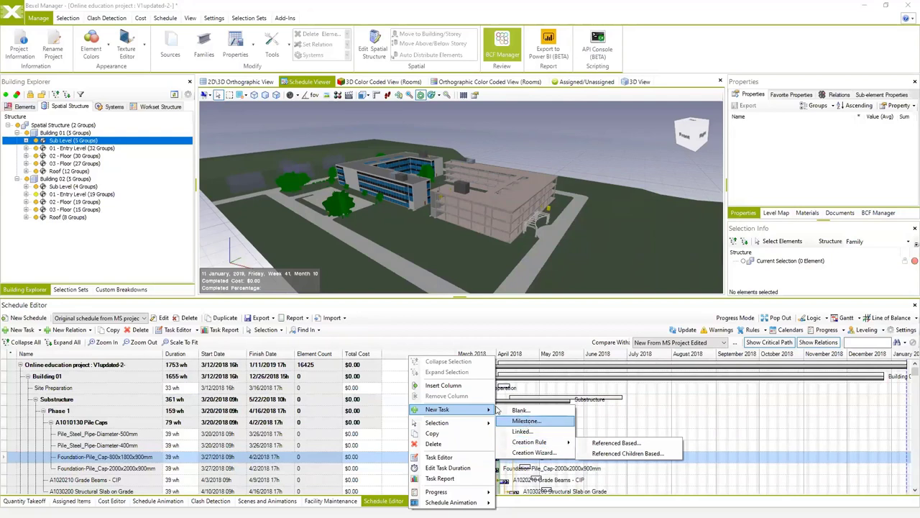
pyautogui.click(452, 390)
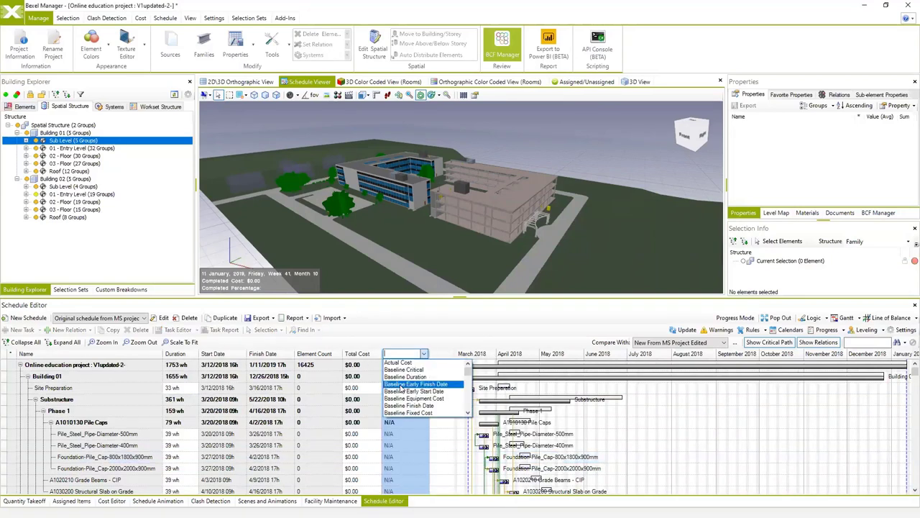
pyautogui.write('cost')
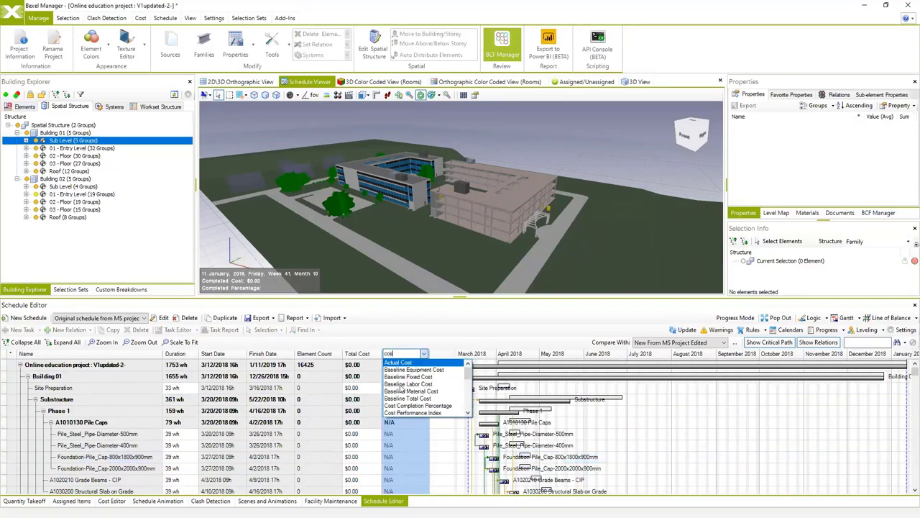
pyautogui.scroll(2, 421, 397)
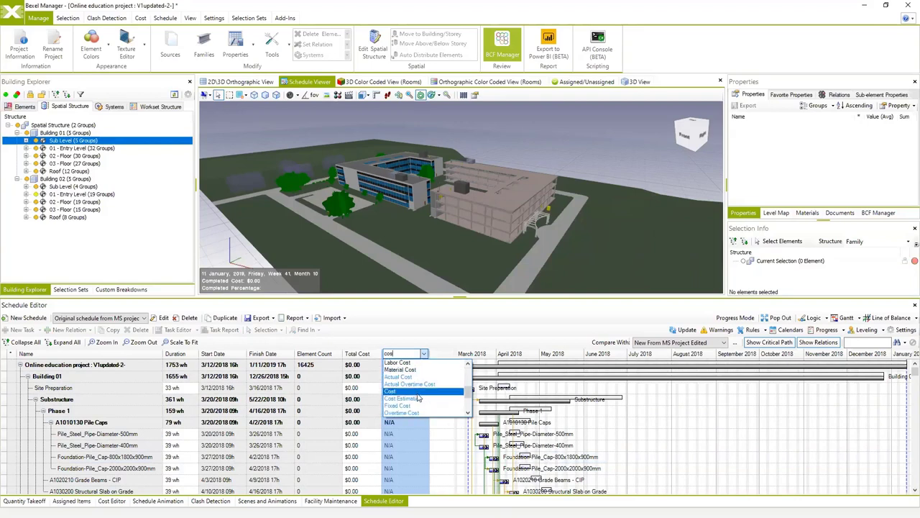
pyautogui.click(415, 400)
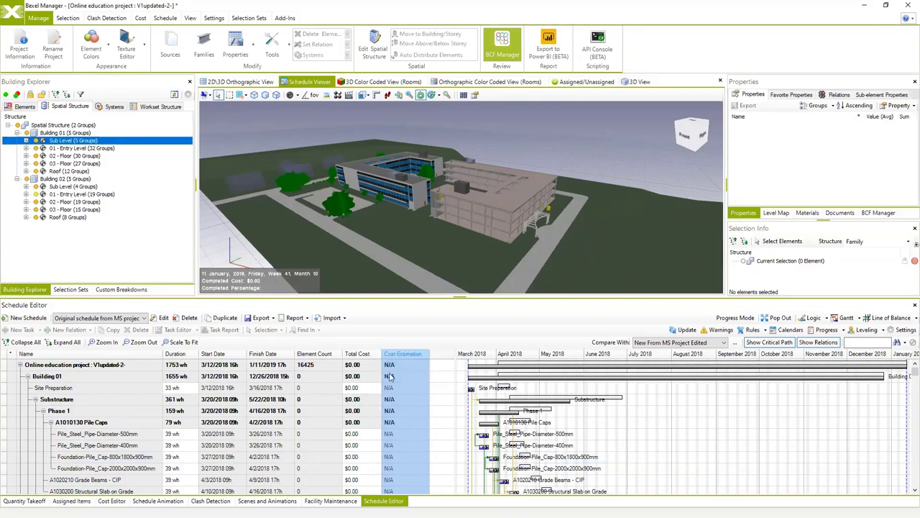
# Update the schedule so Cost Estimation fills, e.g. 20553616 for A1010130 Pile Caps.
pyautogui.scroll(-2, 388, 433)
pyautogui.scroll(2, 381, 430)
pyautogui.click(686, 329)
pyautogui.click(587, 365)
pyautogui.click(509, 296)
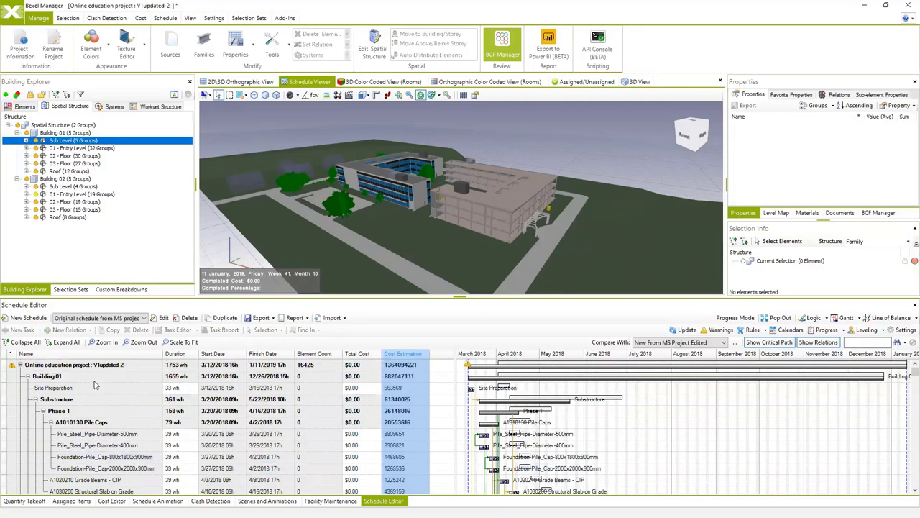
# Set the schedule's Cost Version to Uniformat.
pyautogui.click(161, 317)
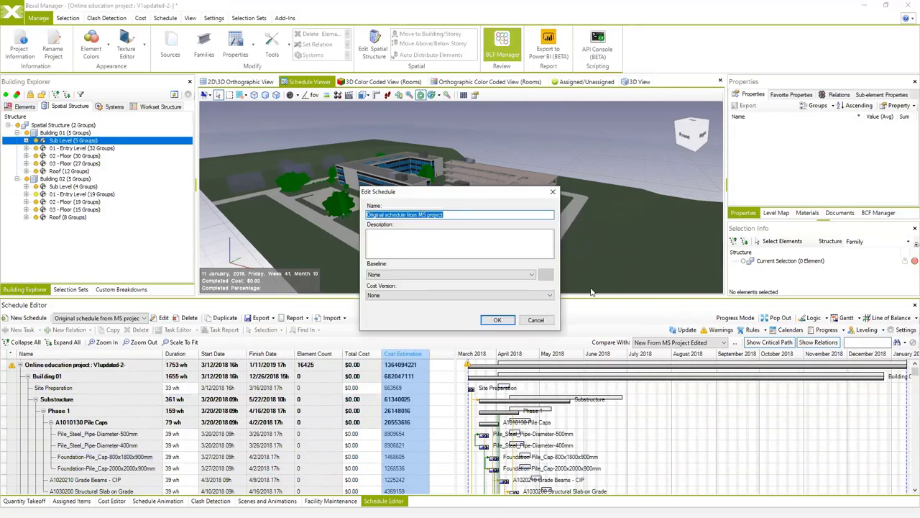
pyautogui.click(550, 296)
pyautogui.click(407, 312)
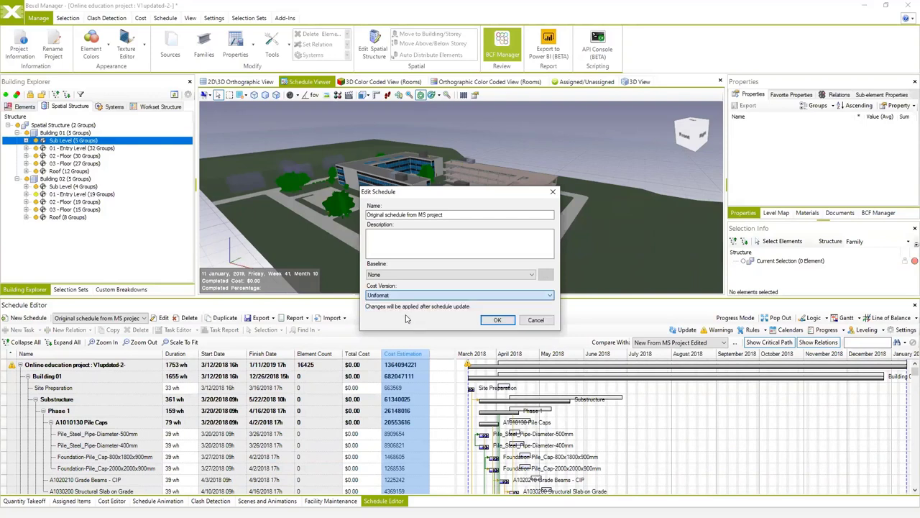
pyautogui.click(498, 320)
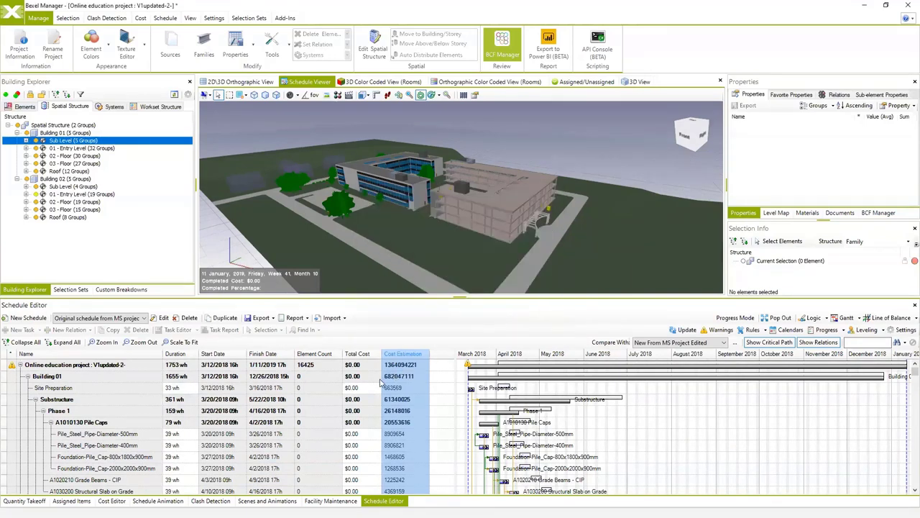
# Update the schedule to apply the Uniformat costs, confirming the Schedule Update.
pyautogui.click(91, 499)
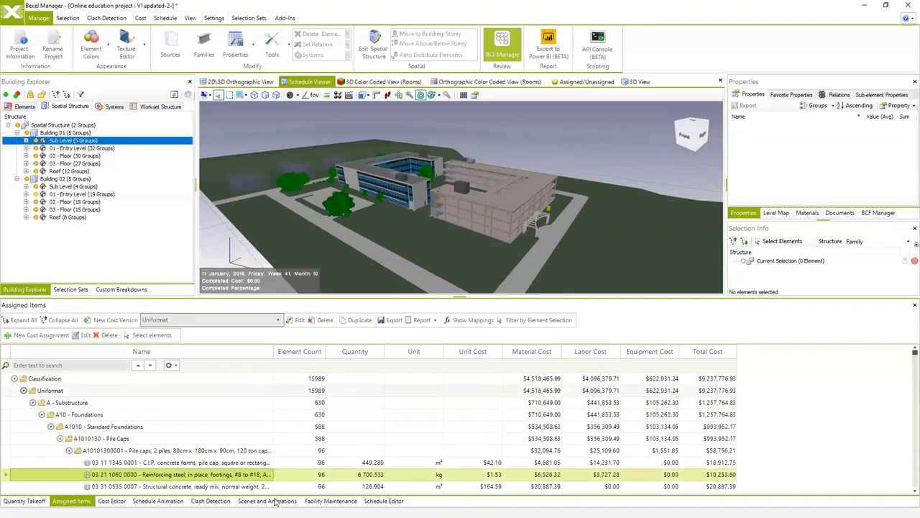
pyautogui.click(383, 500)
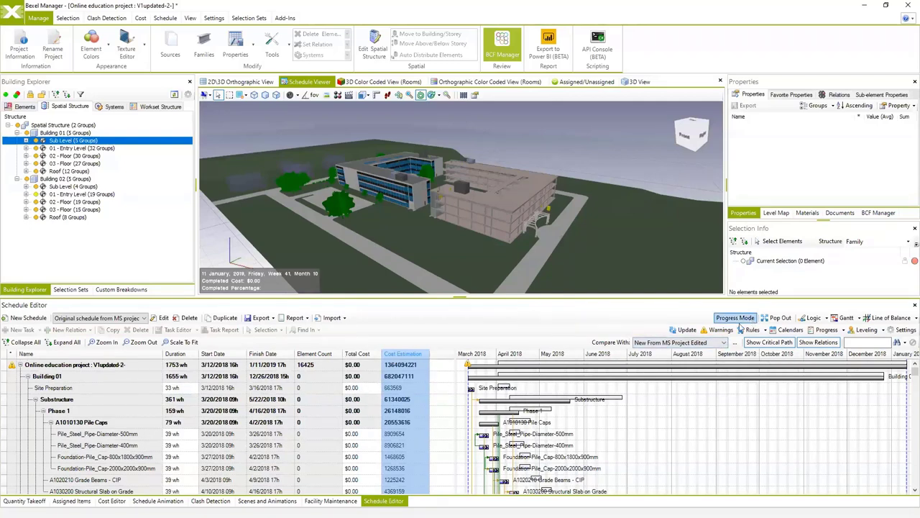
pyautogui.click(687, 330)
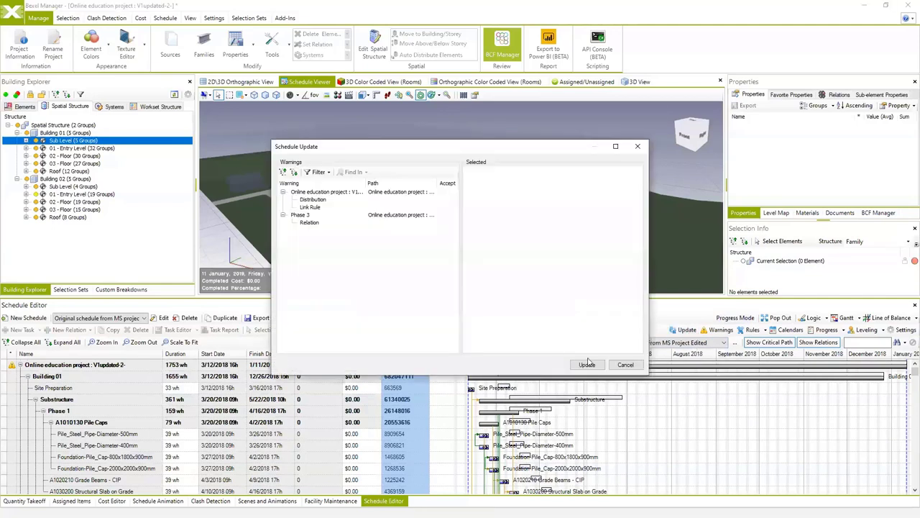
pyautogui.click(586, 365)
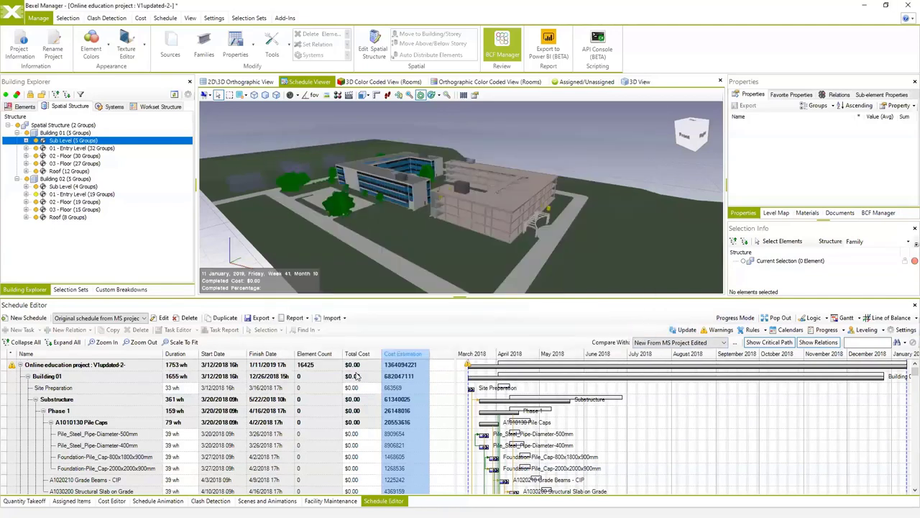
pyautogui.click(506, 302)
pyautogui.moveTo(494, 192); pyautogui.dragTo(499, 202)
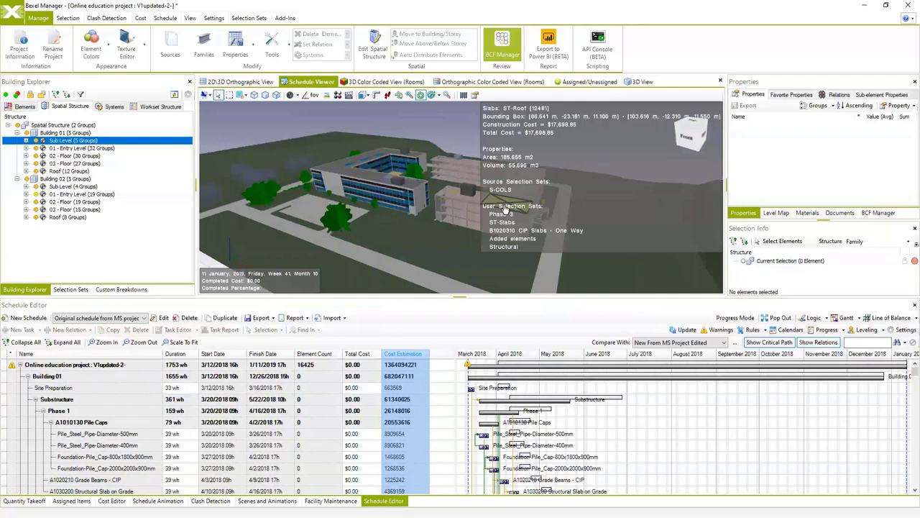
pyautogui.click(71, 500)
pyautogui.scroll(-3, 253, 450)
pyautogui.scroll(3, 253, 450)
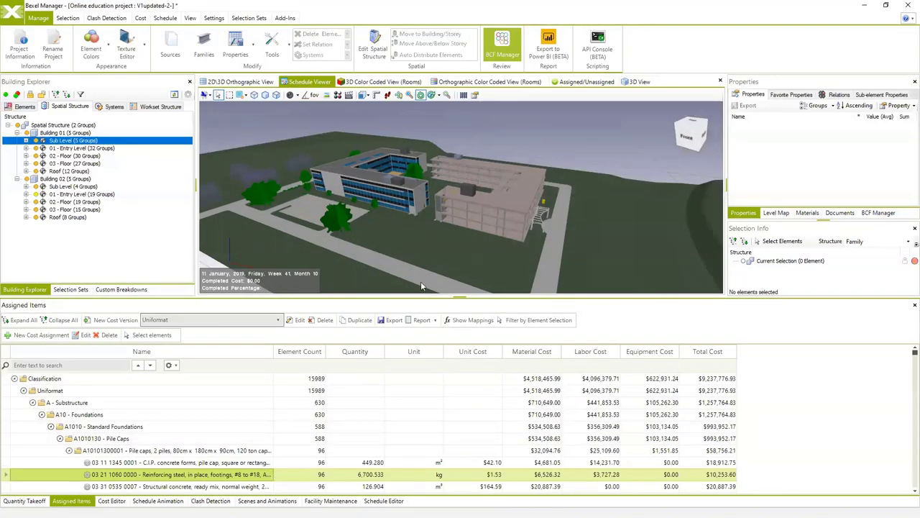
pyautogui.click(384, 501)
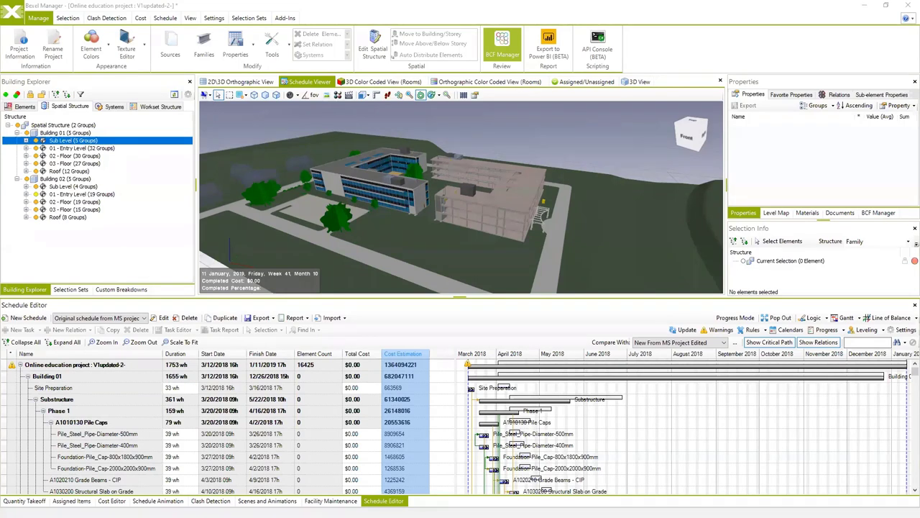
pyautogui.scroll(-2, 297, 402)
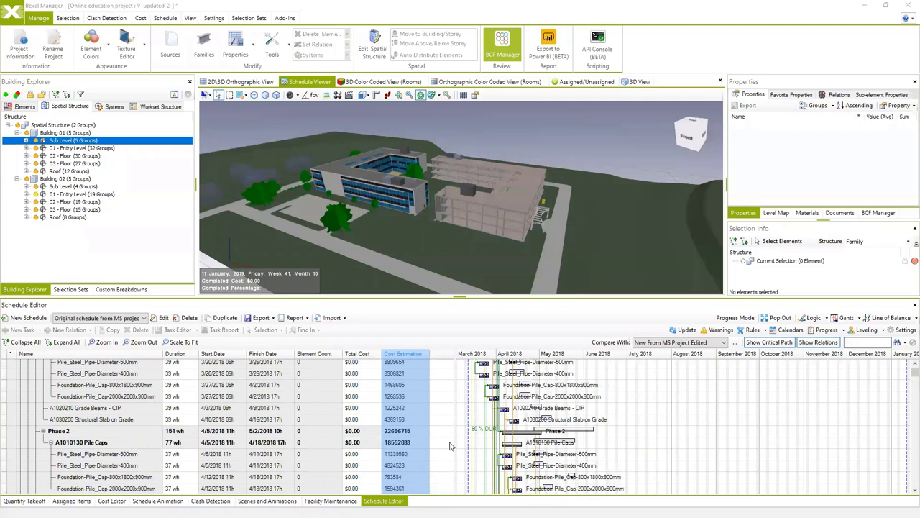
# Show the Line of Balance chart for the New From MS Project Edited schedule.
pyautogui.click(905, 321)
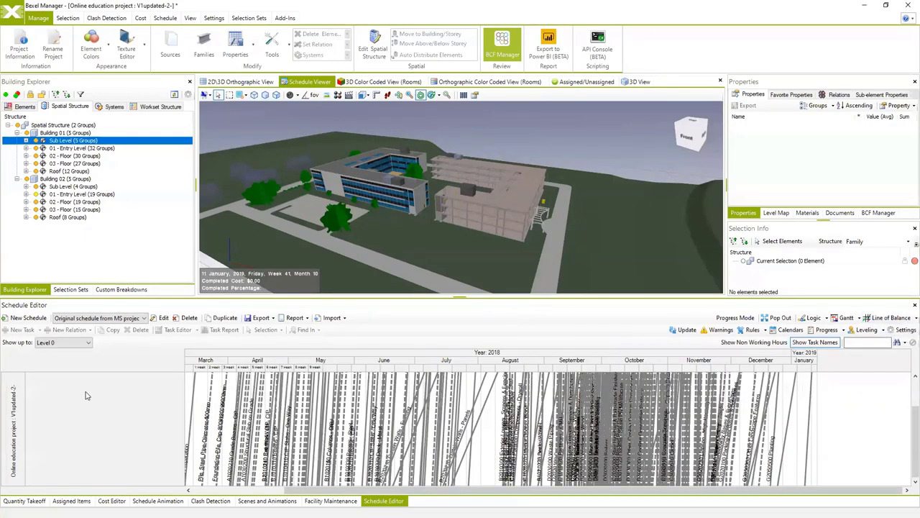
pyautogui.click(71, 343)
pyautogui.click(157, 500)
pyautogui.click(143, 319)
pyautogui.click(136, 328)
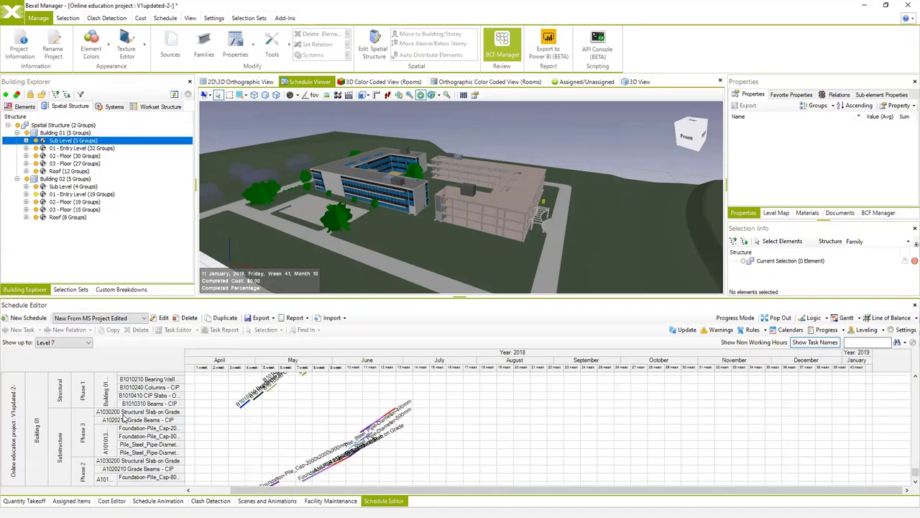
# Pop the schedule out into a maximized window and turn off Show Task Names.
pyautogui.click(780, 317)
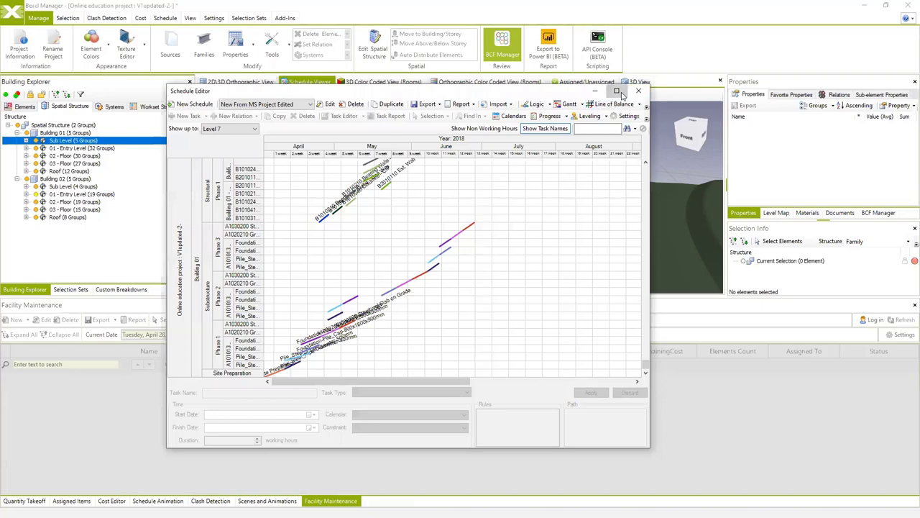
pyautogui.click(625, 84)
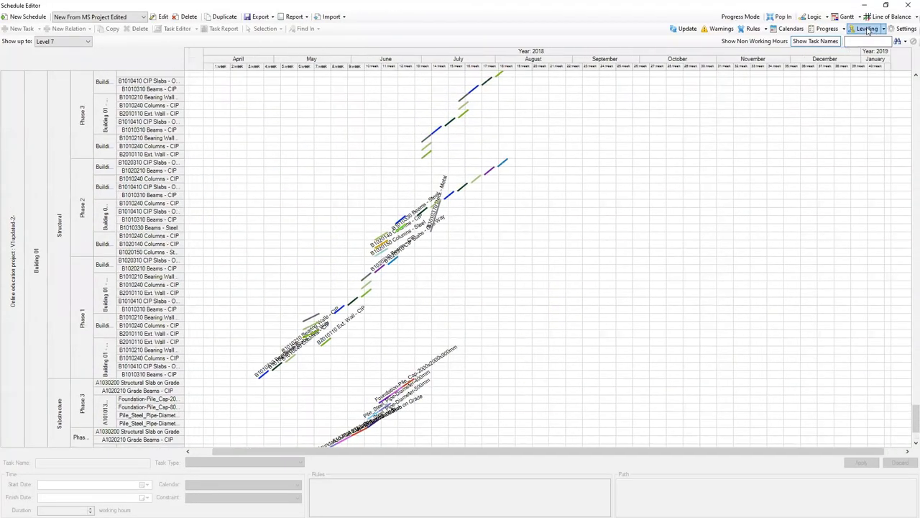
pyautogui.scroll(-5, 391, 254)
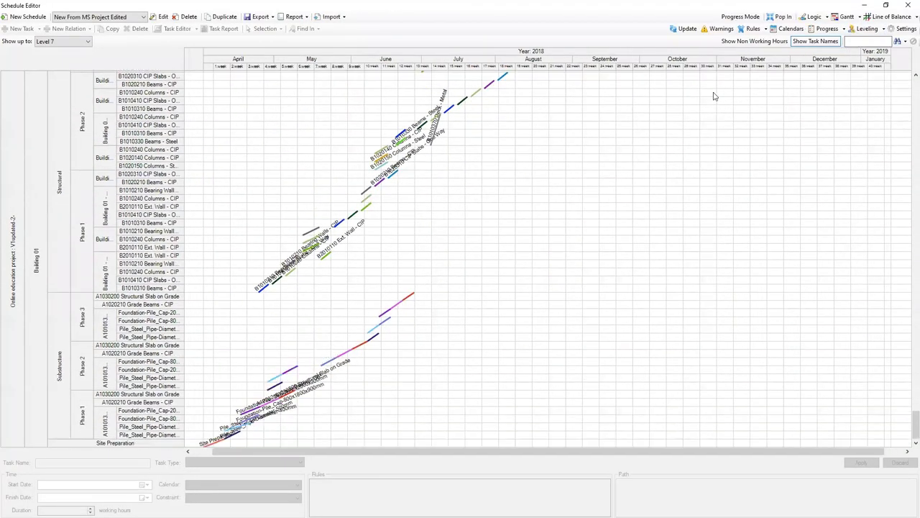
pyautogui.click(213, 447)
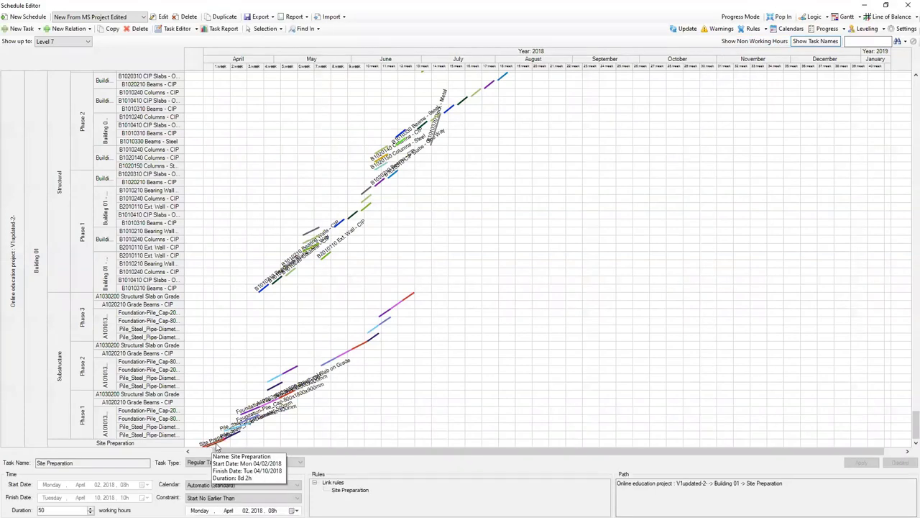
pyautogui.click(810, 42)
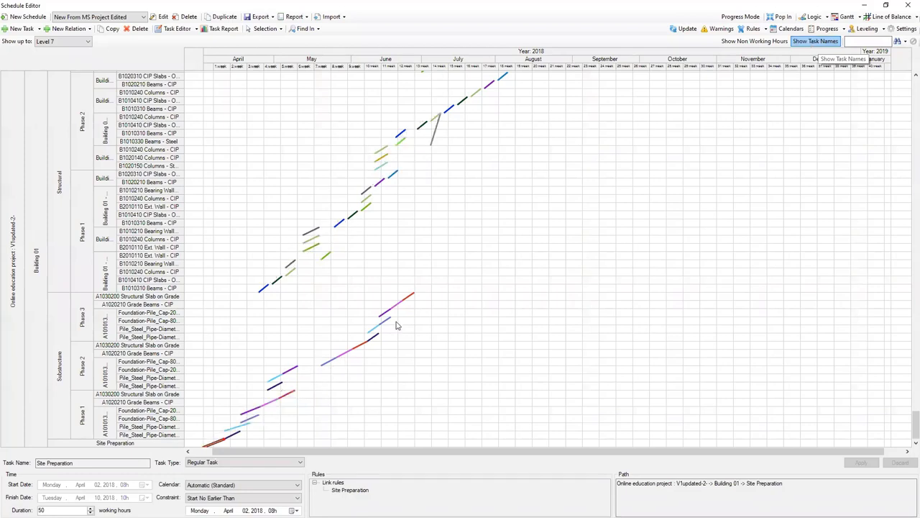
pyautogui.click(205, 449)
# Inspect the Site Preparation and Pile_Steel_Pipe-Diameter-500mm task details on the chart.
pyautogui.click(212, 445)
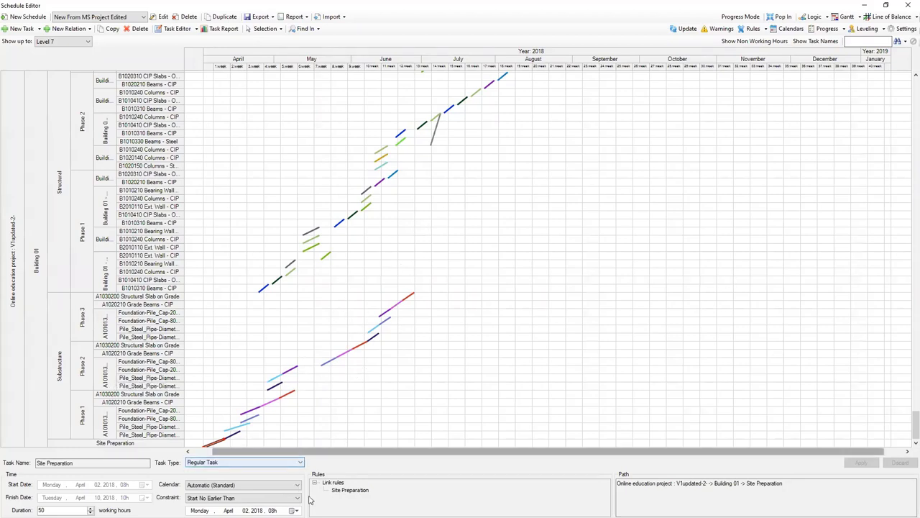
pyautogui.click(232, 437)
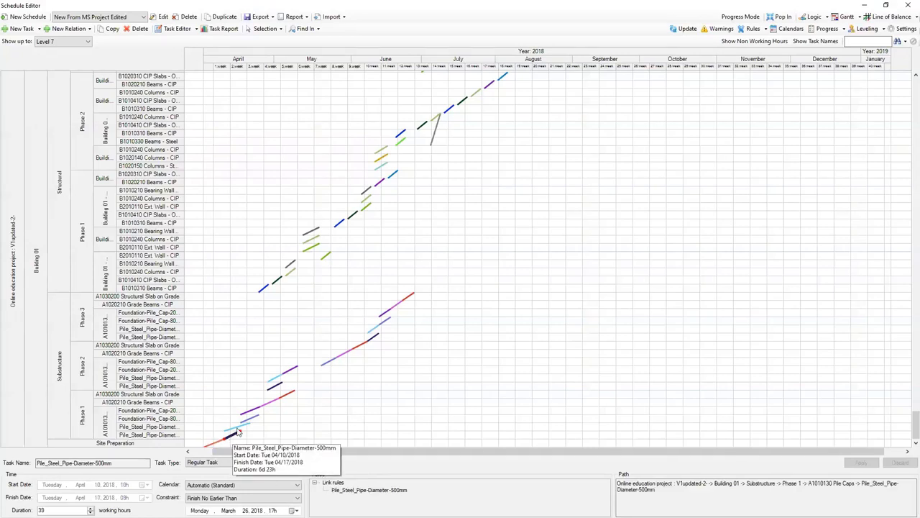
pyautogui.click(223, 441)
pyautogui.scroll(3, 329, 362)
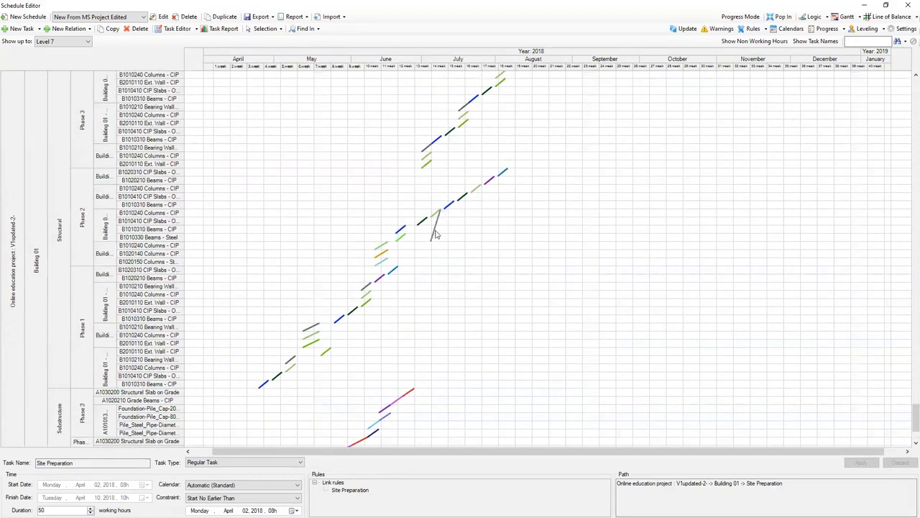
pyautogui.scroll(4, 436, 235)
pyautogui.scroll(-6, 370, 223)
pyautogui.scroll(-2, 337, 390)
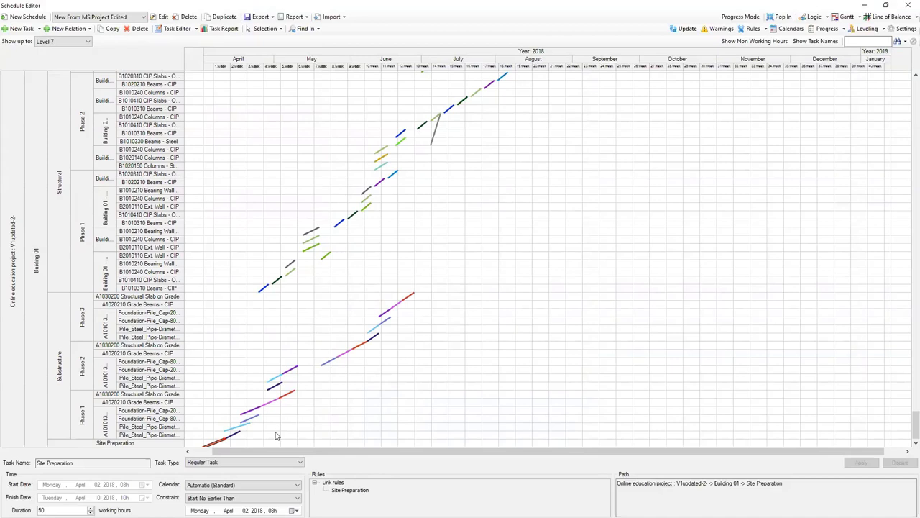
pyautogui.scroll(4, 251, 437)
# Select B1010370 Deck - Metal to view its details: 07/04–07/09/2018, 24 working hours.
pyautogui.click(435, 229)
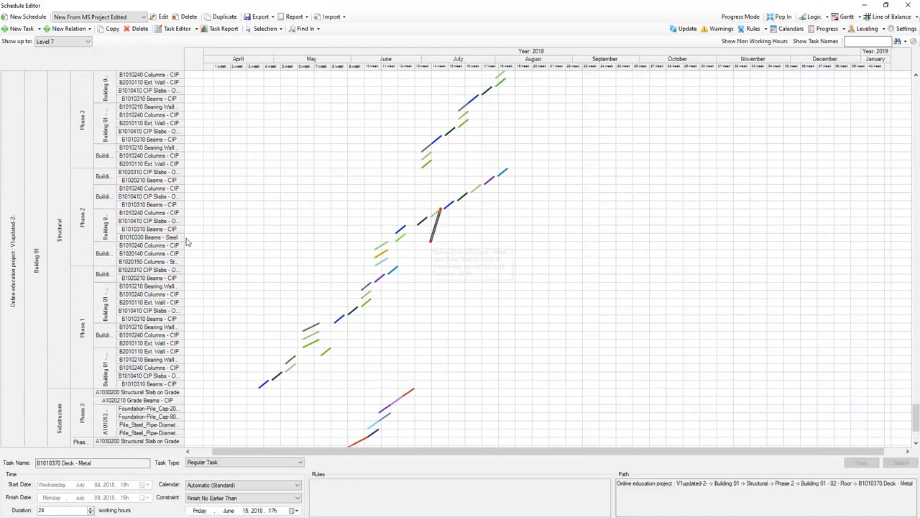
pyautogui.click(435, 215)
pyautogui.click(435, 216)
pyautogui.click(436, 216)
pyautogui.click(441, 214)
# Deselect the B1010370 Deck - Metal task on the chart.
pyautogui.scroll(1, 445, 257)
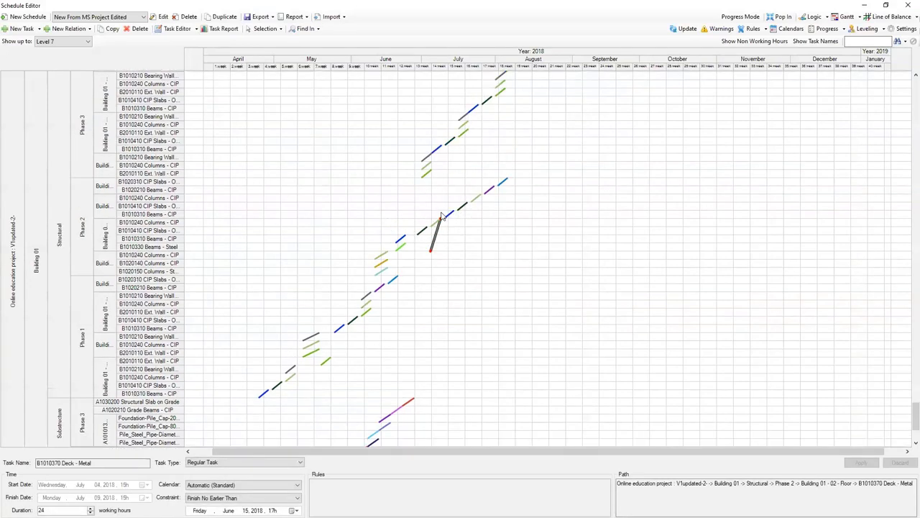
pyautogui.scroll(6, 446, 258)
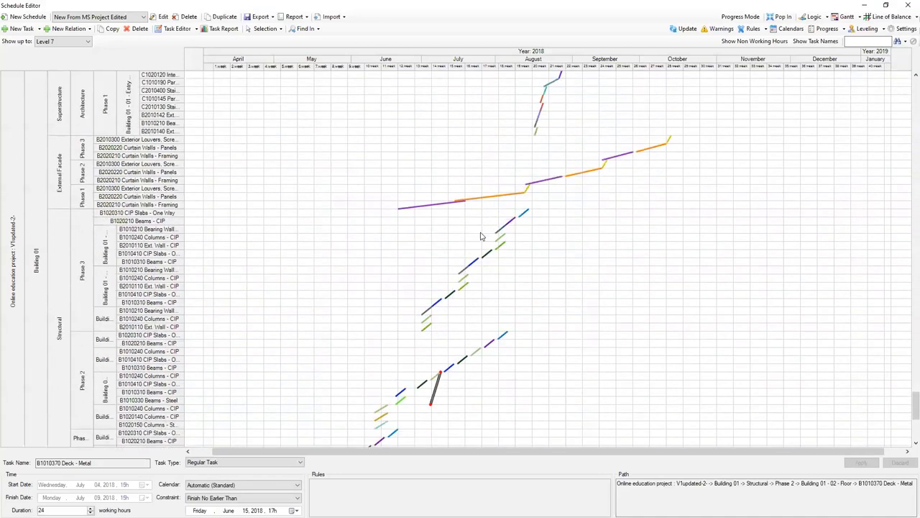
pyautogui.click(529, 236)
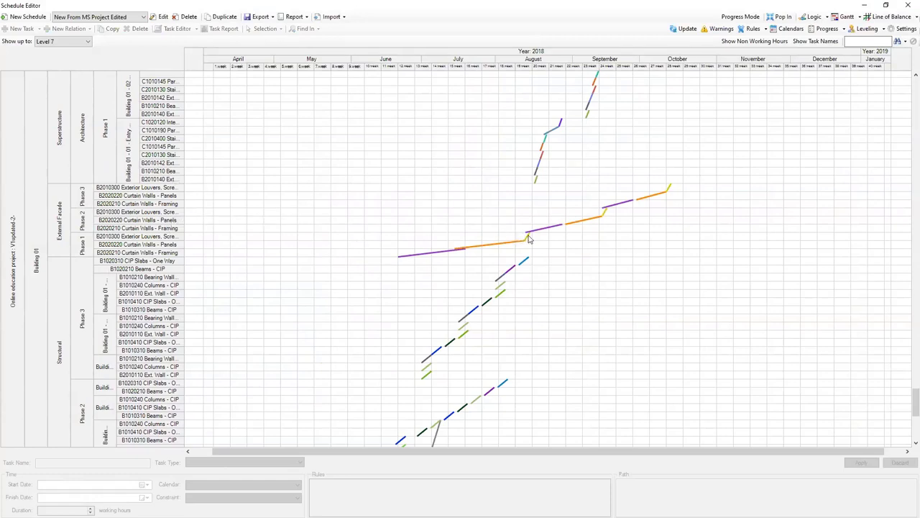
# Select B1010310 Beams - CIP (April 24–27, 2018, Must Start On) and switch to Gantt.
pyautogui.scroll(5, 531, 236)
pyautogui.scroll(-2, 522, 249)
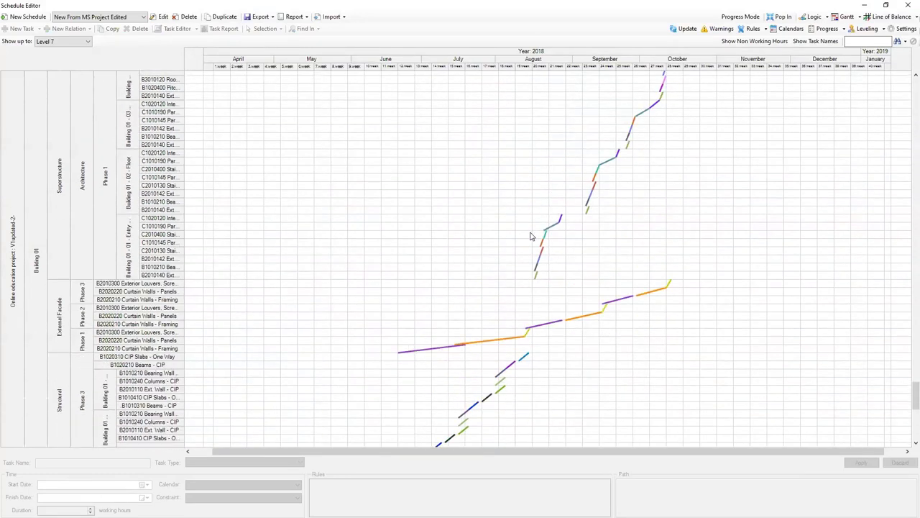
pyautogui.scroll(-3, 522, 249)
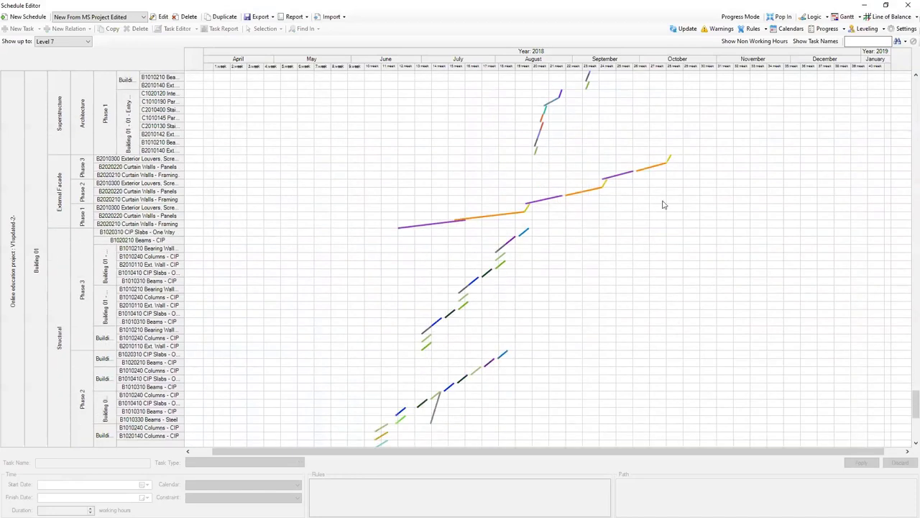
pyautogui.scroll(-2, 597, 199)
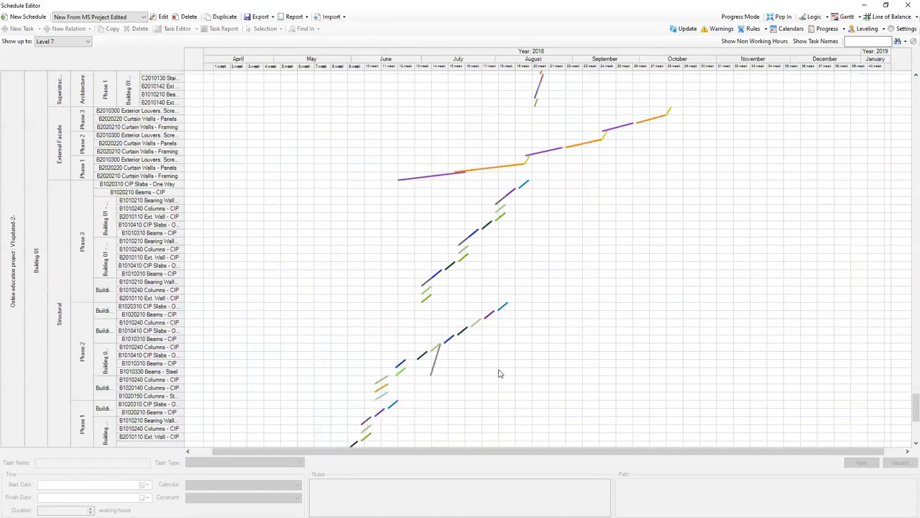
pyautogui.scroll(-5, 421, 319)
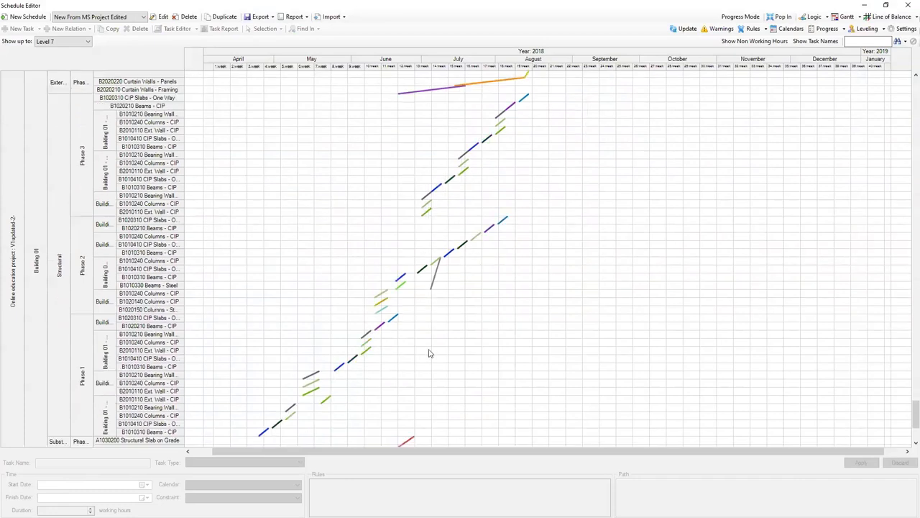
pyautogui.scroll(-2, 378, 320)
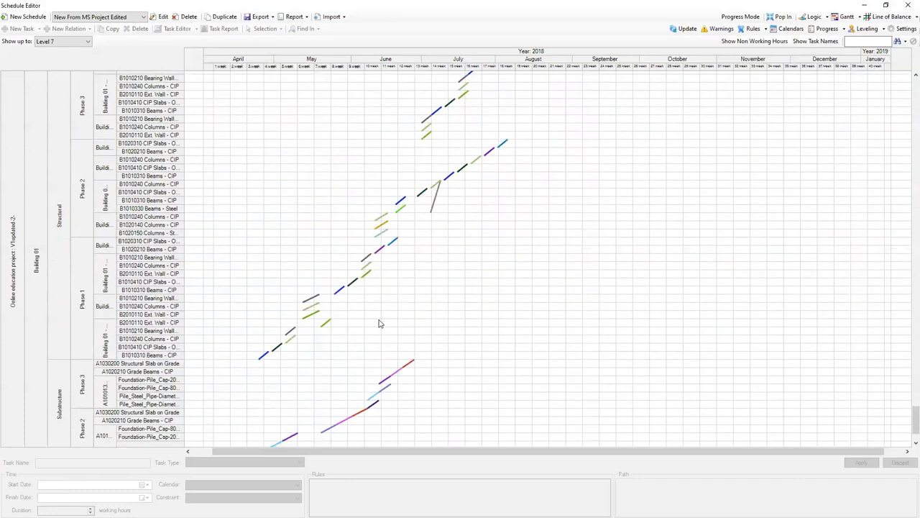
pyautogui.click(263, 356)
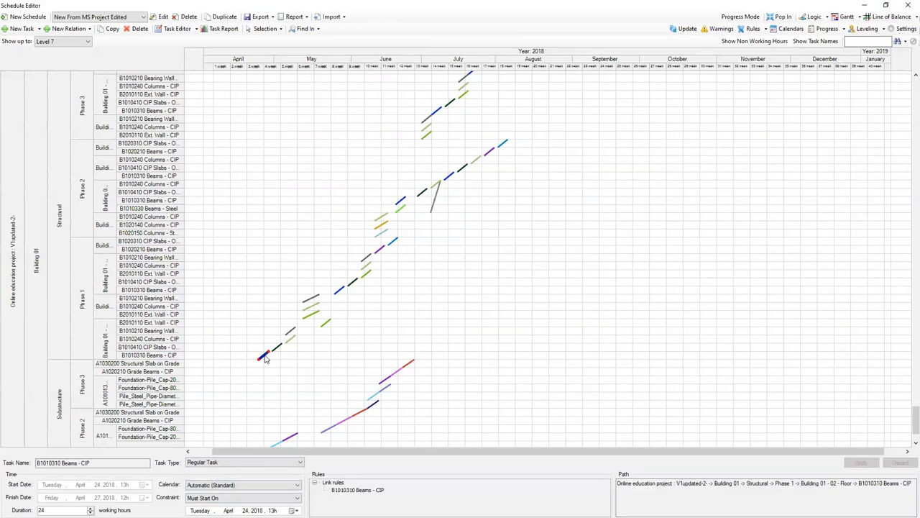
pyautogui.moveTo(264, 359)
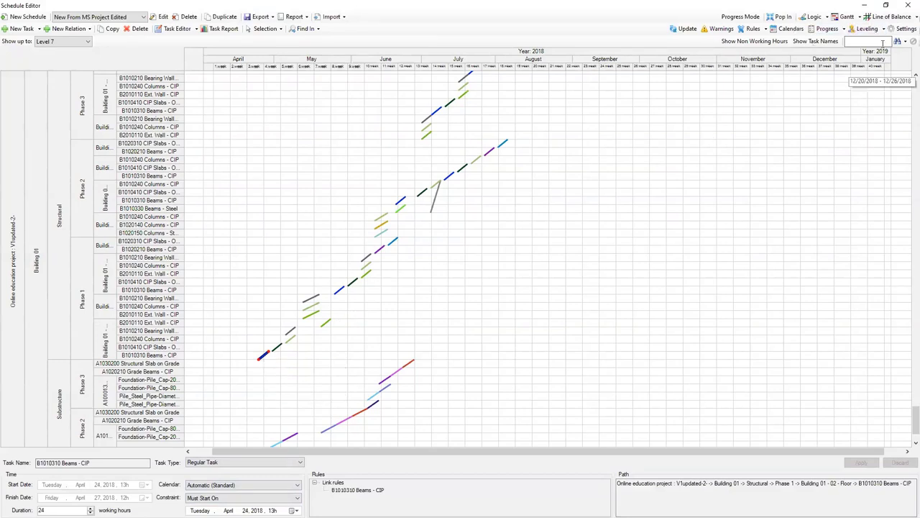
pyautogui.click(813, 16)
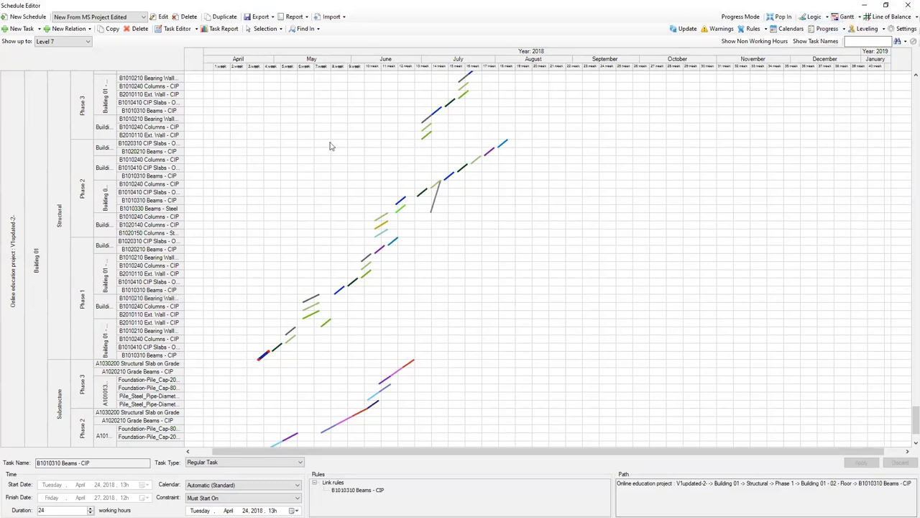
# Expand all tasks in the Gantt view, then return to the line-of-balance chart.
pyautogui.click(847, 17)
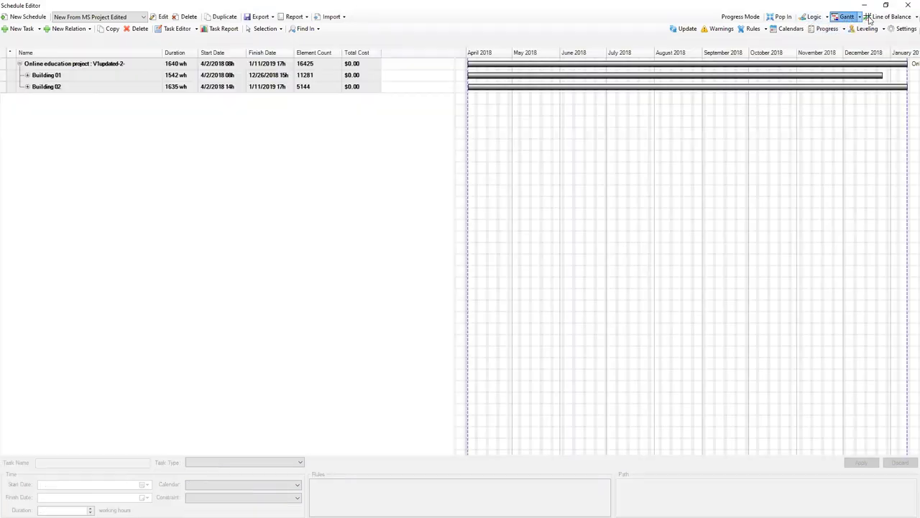
pyautogui.click(63, 41)
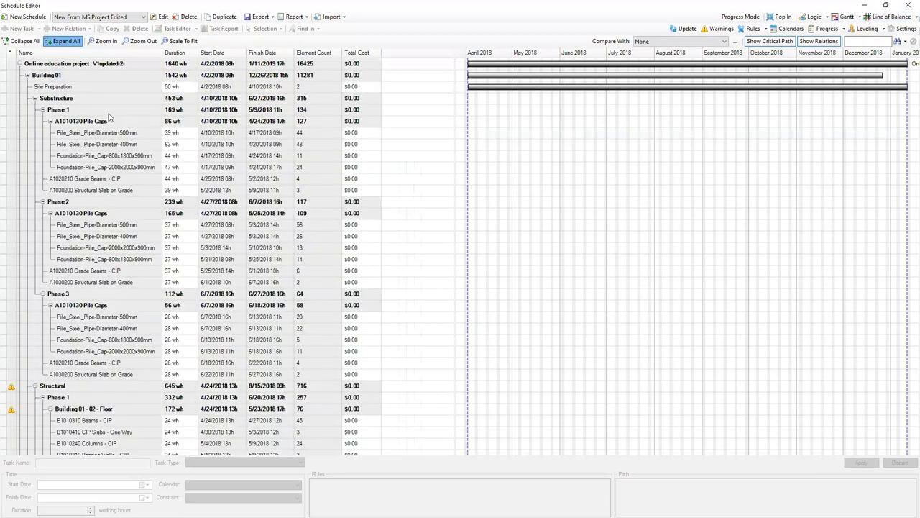
pyautogui.click(889, 17)
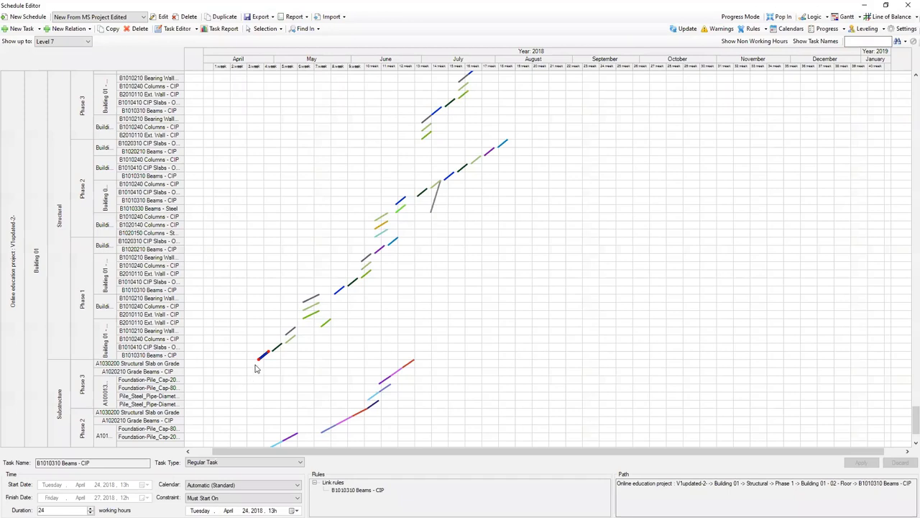
# Locate the selected task in the Gantt view using Find In > Gantt.
pyautogui.rightClick(265, 359)
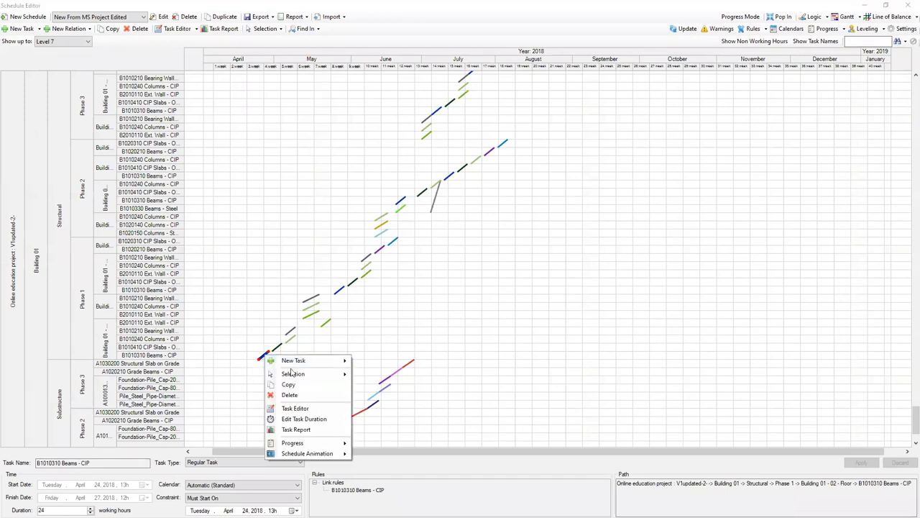
pyautogui.moveTo(315, 380)
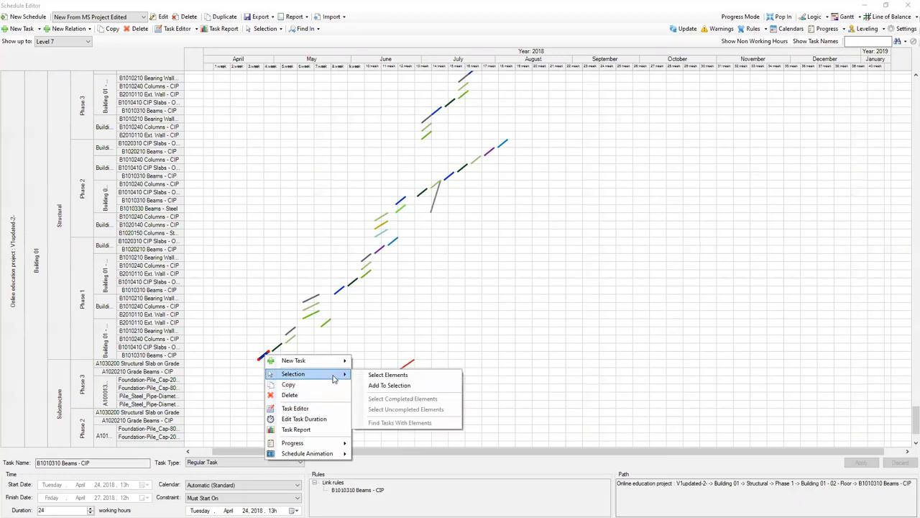
pyautogui.click(320, 30)
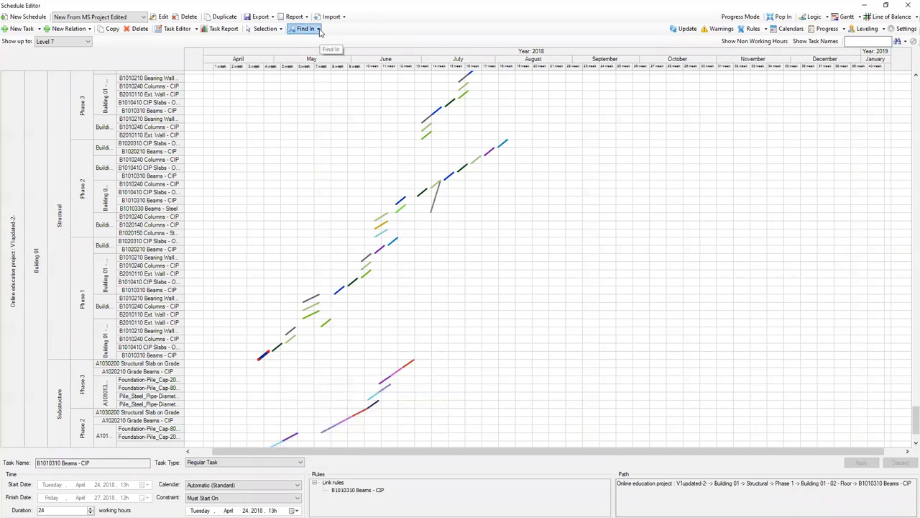
pyautogui.click(320, 30)
pyautogui.click(320, 50)
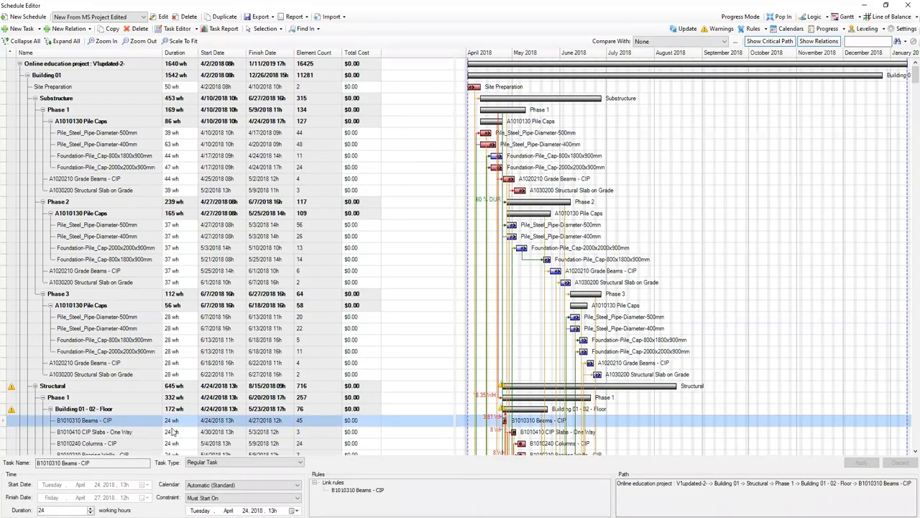
# Find the Phase 2 Foundation-Pile_Cap-2000x2000x900mm task (May 3–10, 2018) on the Line of Balance chart.
pyautogui.click(305, 29)
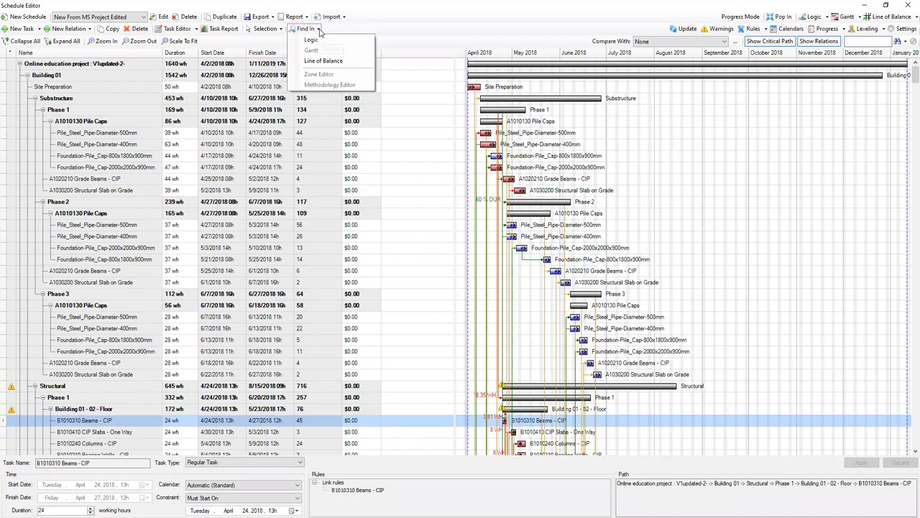
pyautogui.click(122, 247)
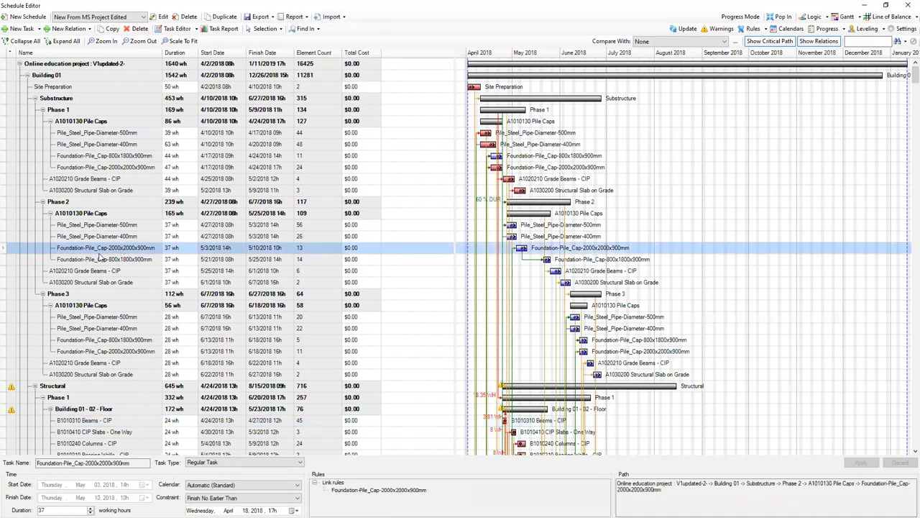
pyautogui.click(332, 16)
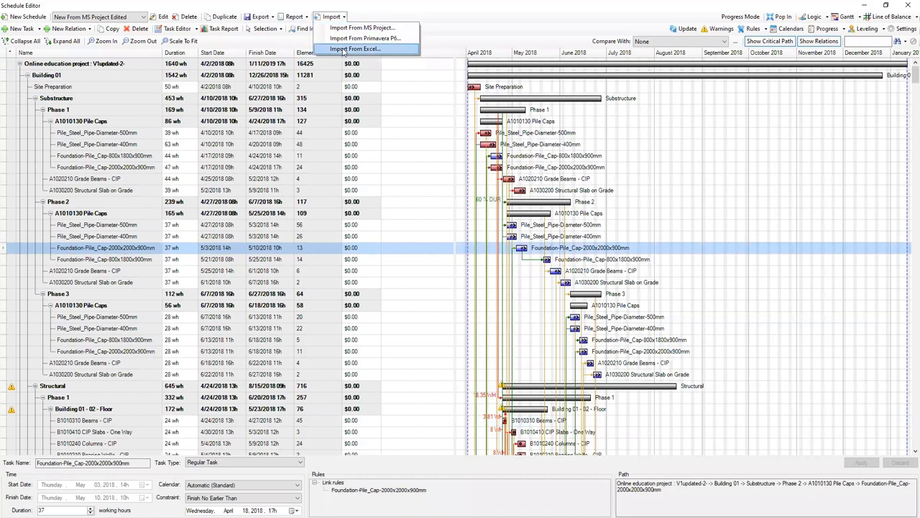
pyautogui.click(303, 29)
pyautogui.click(303, 28)
pyautogui.click(319, 61)
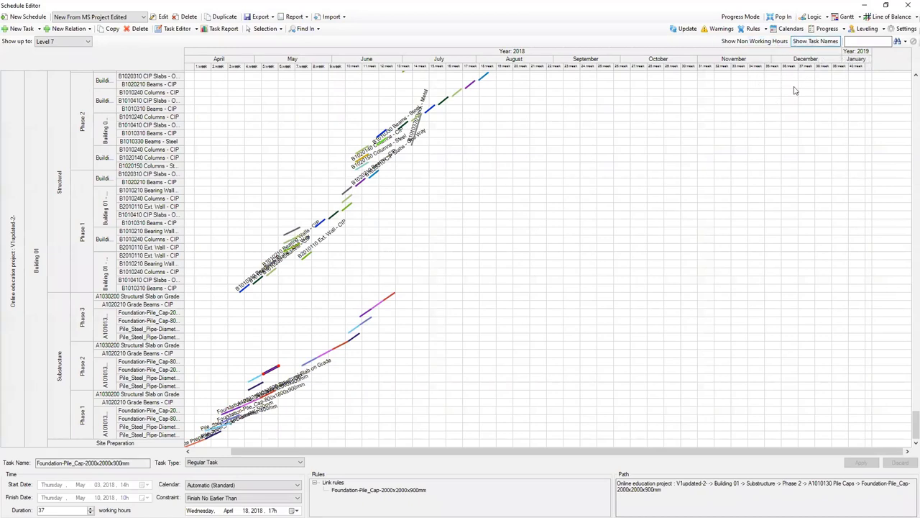
# Turn off Show Task Names, scroll through the line-of-balance chart, and return to the Gantt view.
pyautogui.click(815, 41)
pyautogui.scroll(7, 402, 270)
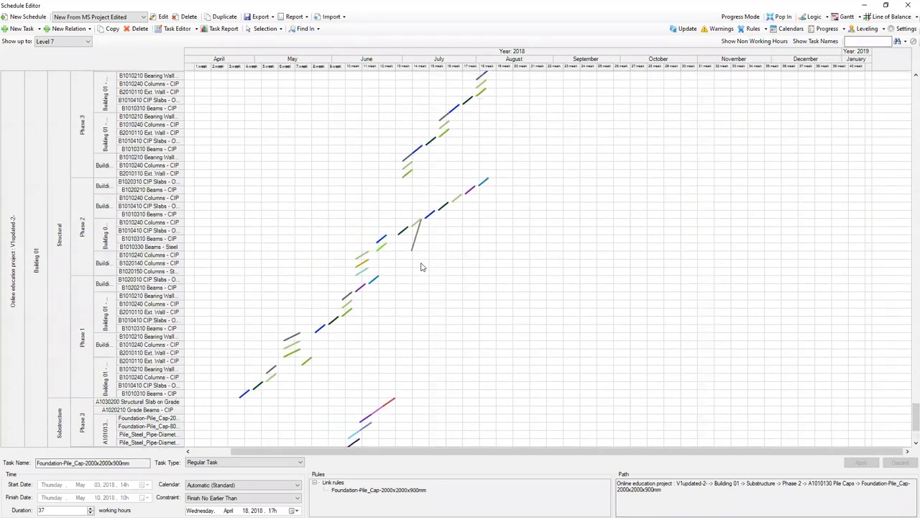
pyautogui.scroll(2, 432, 259)
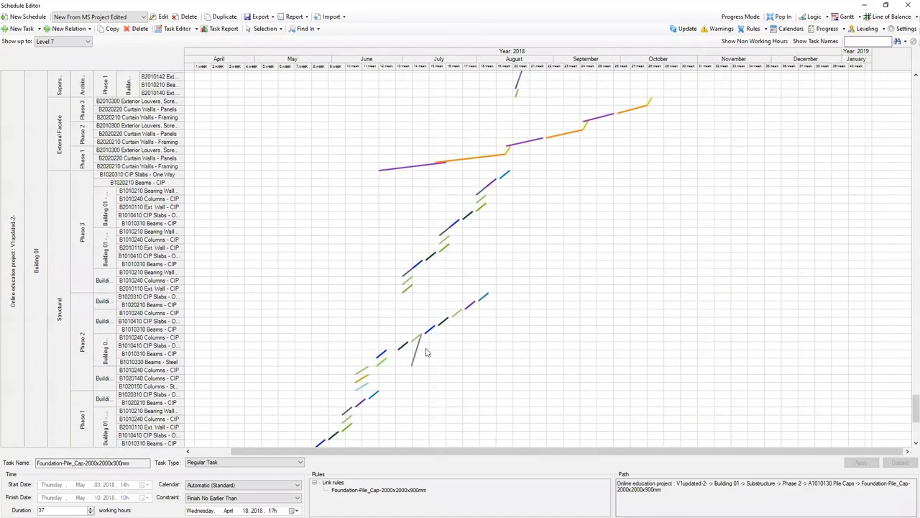
pyautogui.scroll(-2, 426, 355)
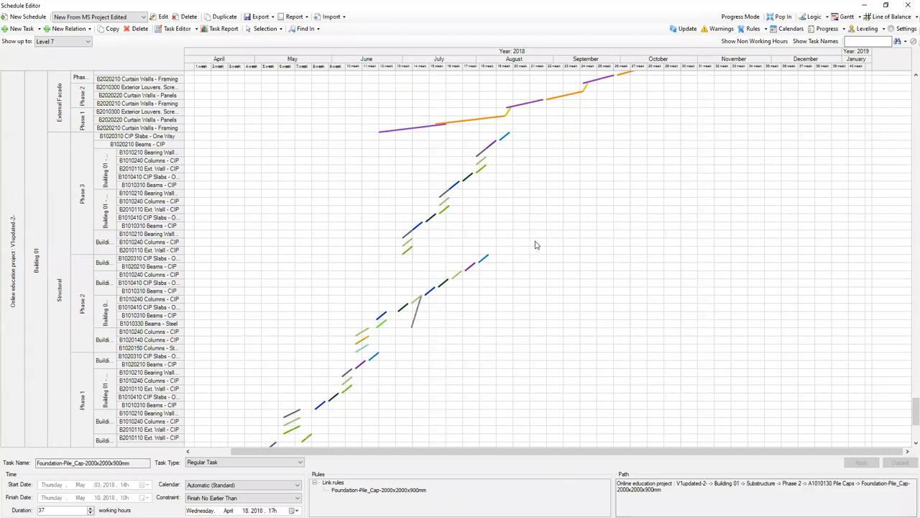
pyautogui.scroll(-2, 452, 291)
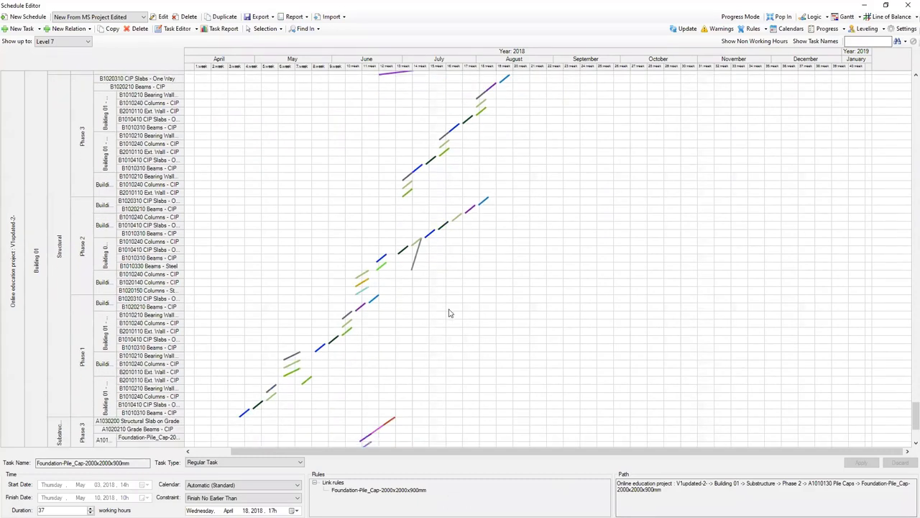
pyautogui.scroll(-3, 400, 356)
pyautogui.scroll(-1, 353, 373)
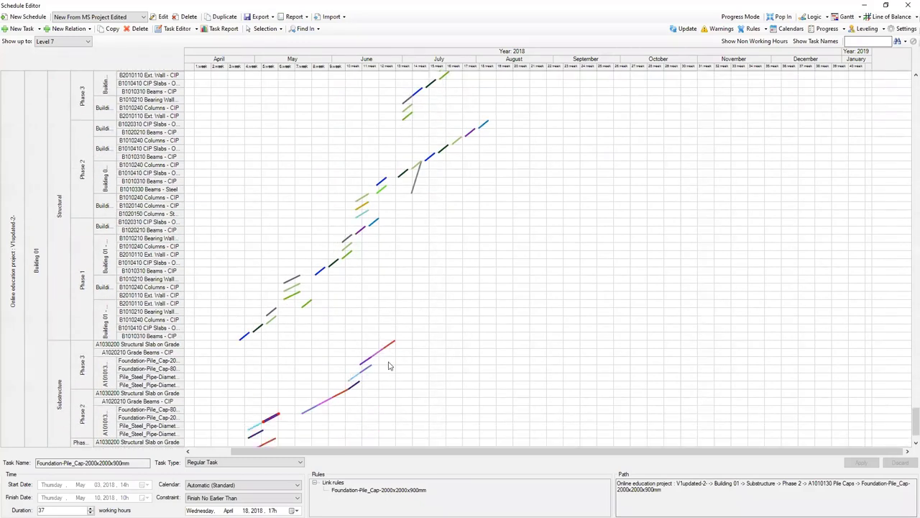
pyautogui.scroll(-2, 389, 365)
pyautogui.scroll(3, 384, 370)
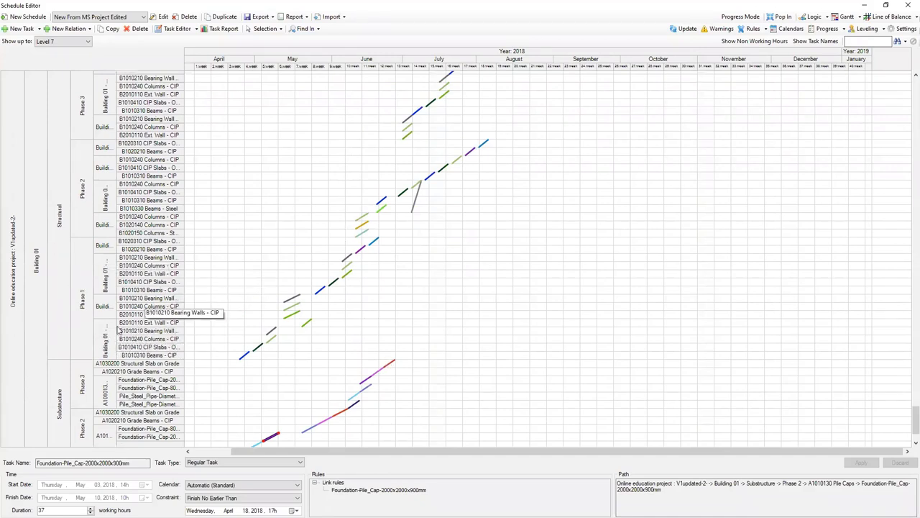
pyautogui.scroll(2, 166, 291)
pyautogui.scroll(1, 170, 281)
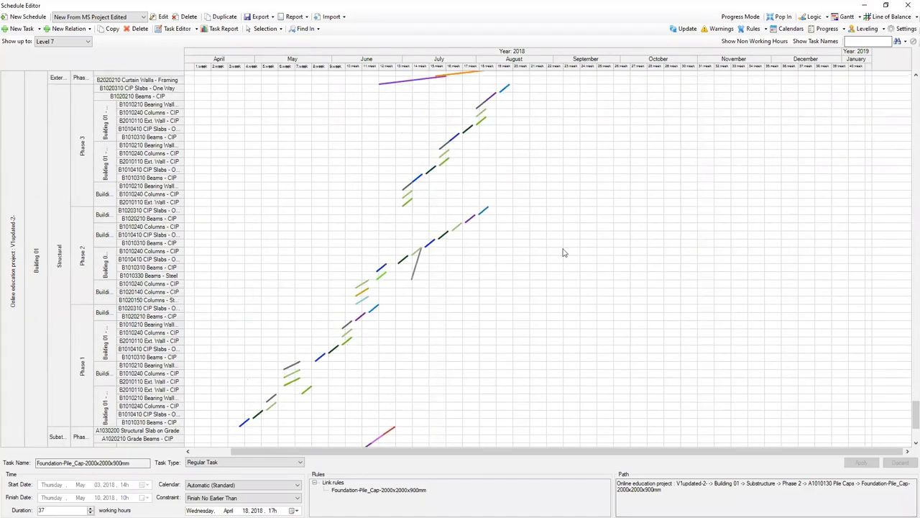
pyautogui.click(845, 16)
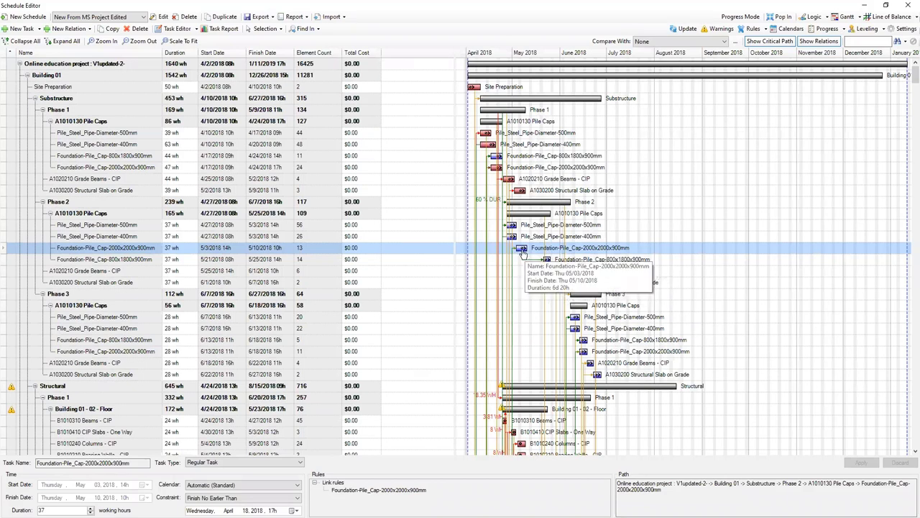
# Review the pile cap task rows and Gantt links, then dock the Schedule Editor with Pop In.
pyautogui.scroll(-2, 522, 253)
pyautogui.moveTo(523, 223)
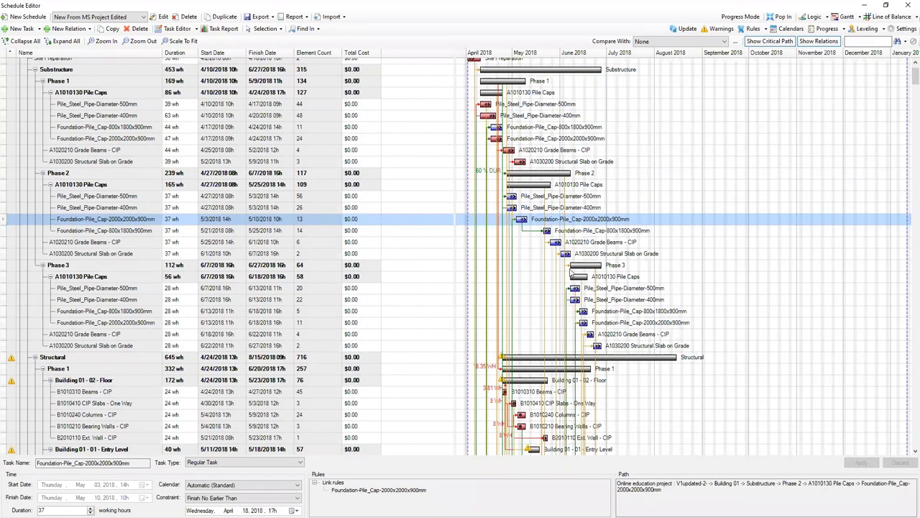
pyautogui.scroll(-3, 526, 294)
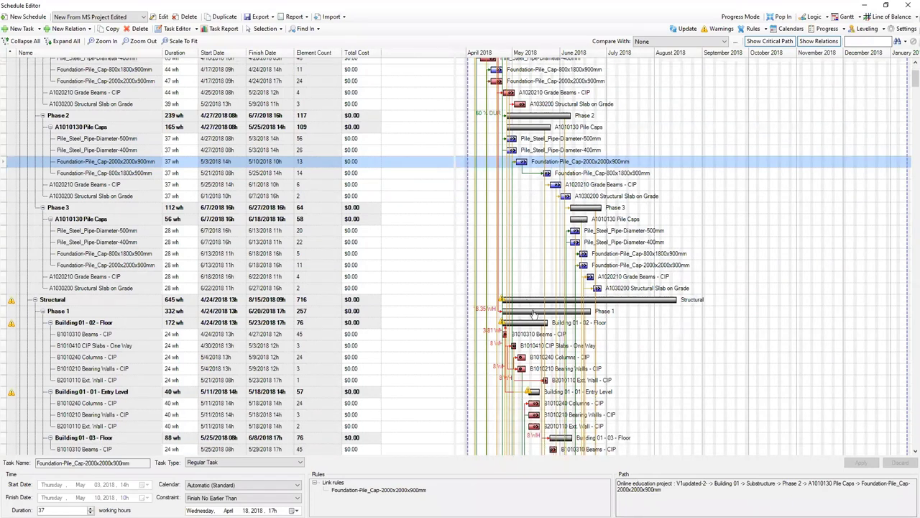
pyautogui.scroll(-2, 535, 403)
pyautogui.scroll(-1, 537, 405)
pyautogui.scroll(5, 539, 396)
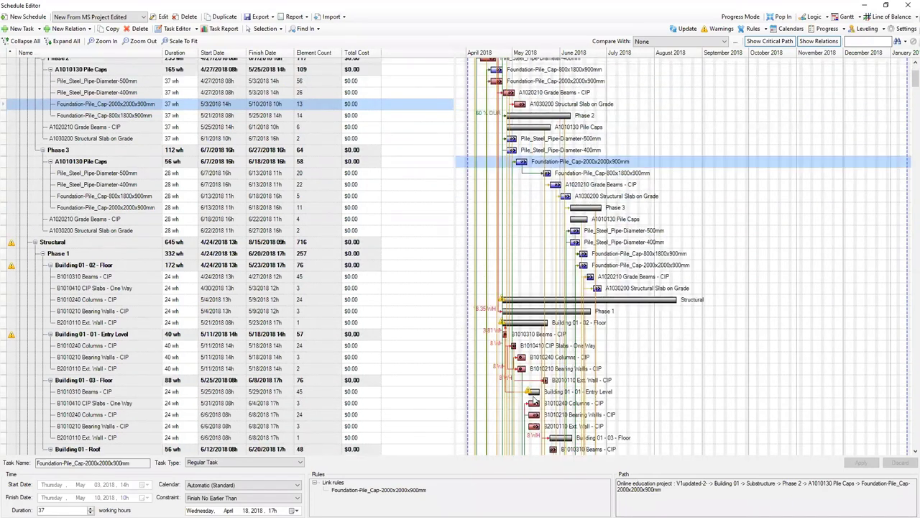
pyautogui.scroll(-2, 543, 391)
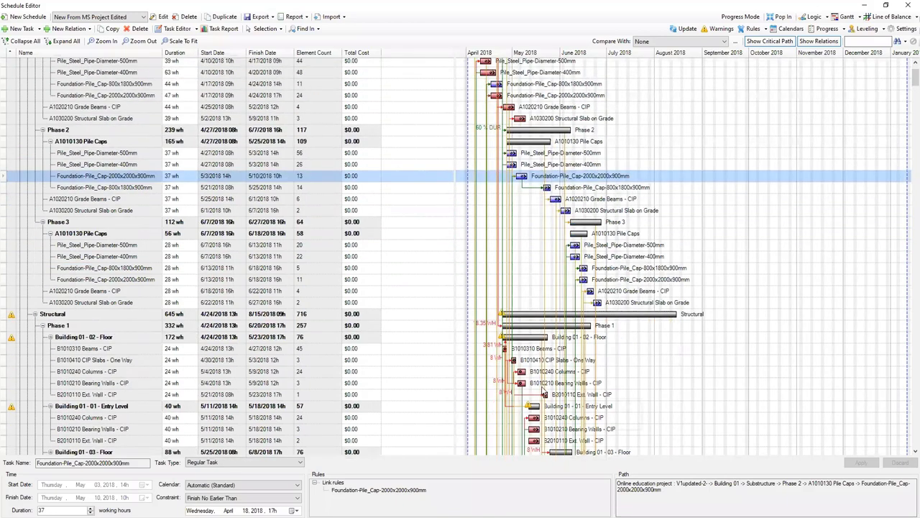
pyautogui.moveTo(543, 390)
pyautogui.moveTo(527, 317)
pyautogui.click(783, 16)
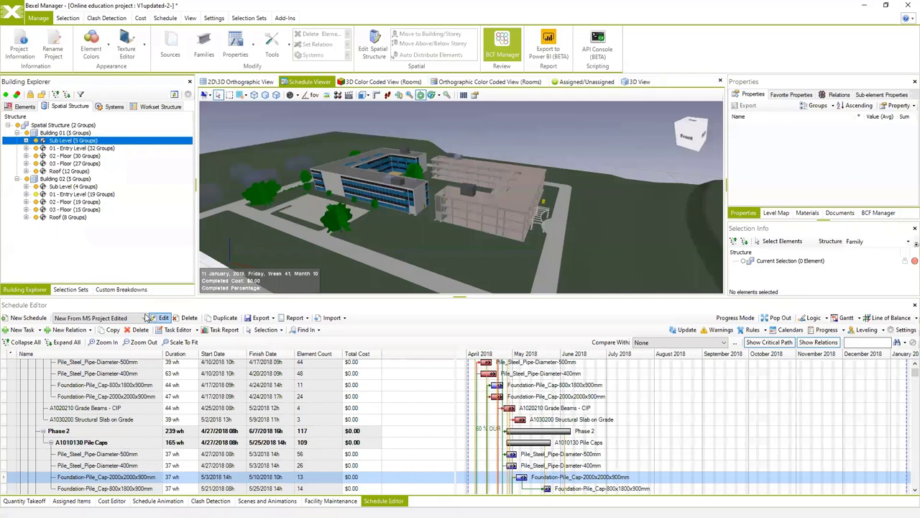
# Switch to 'Original schedule from MS project' and open Scenes and Animations > Schedule Animation.
pyautogui.click(143, 319)
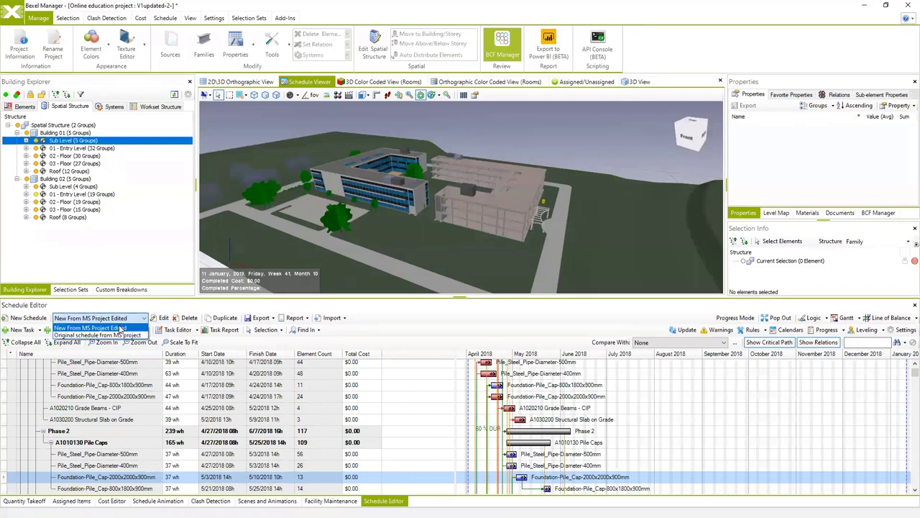
pyautogui.click(115, 335)
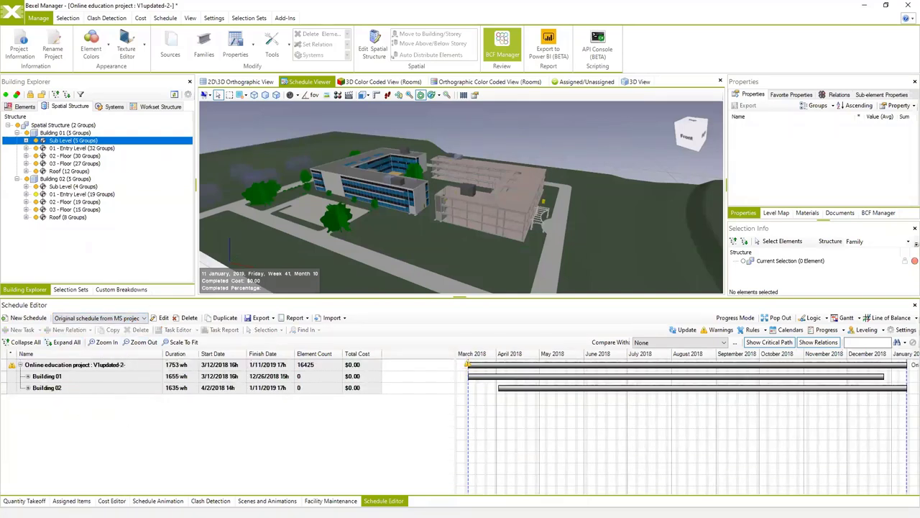
pyautogui.click(265, 501)
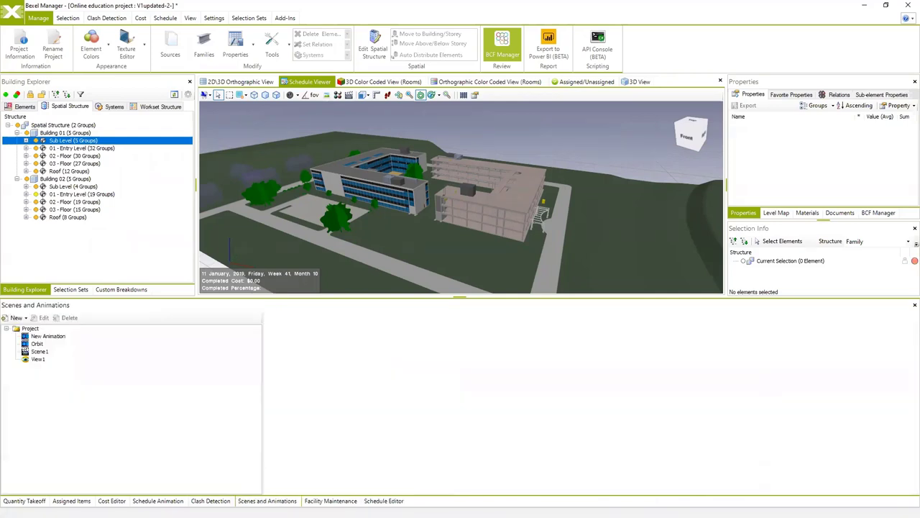
pyautogui.click(158, 501)
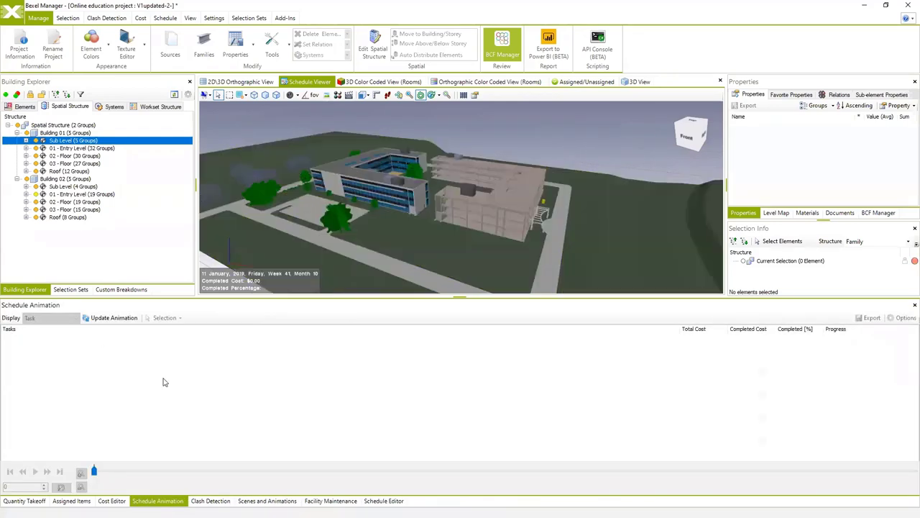
# Update the animation from the original schedule, move the timeline to April 2018, and reopen the Schedule Editor.
pyautogui.click(112, 317)
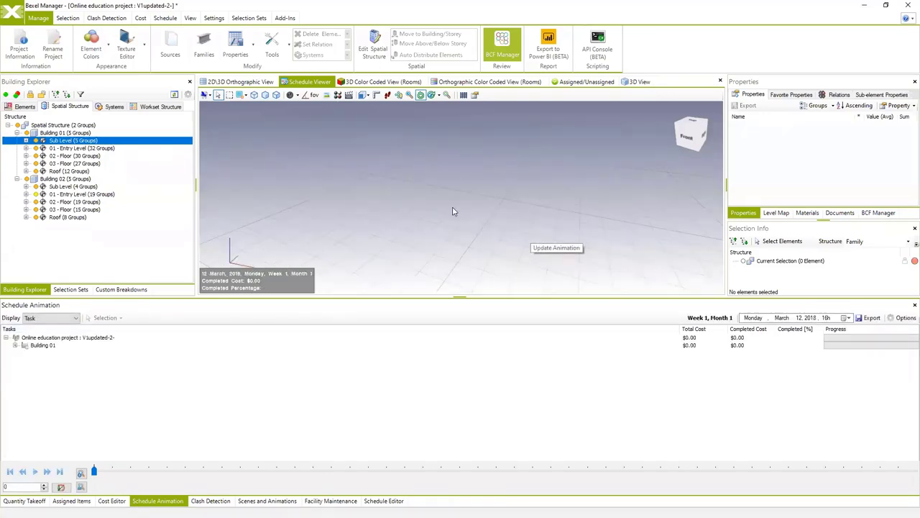
pyautogui.moveTo(129, 472); pyautogui.dragTo(176, 472)
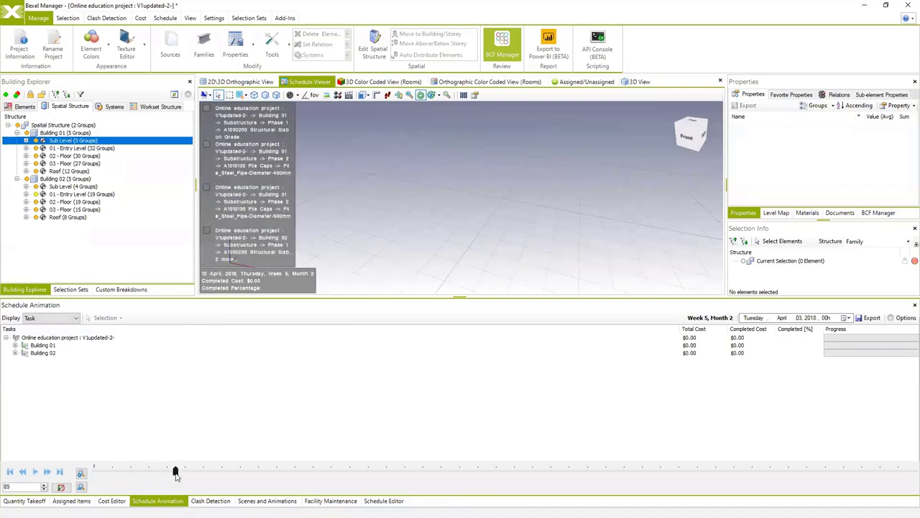
pyautogui.click(384, 501)
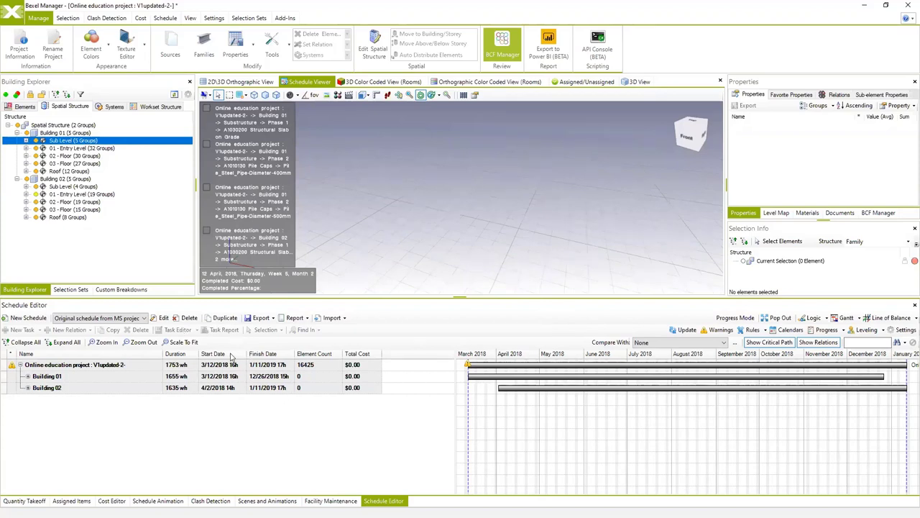
# Switch to the 'New From MS Project Edited' schedule and check its empty project Task Report.
pyautogui.click(143, 318)
pyautogui.click(97, 335)
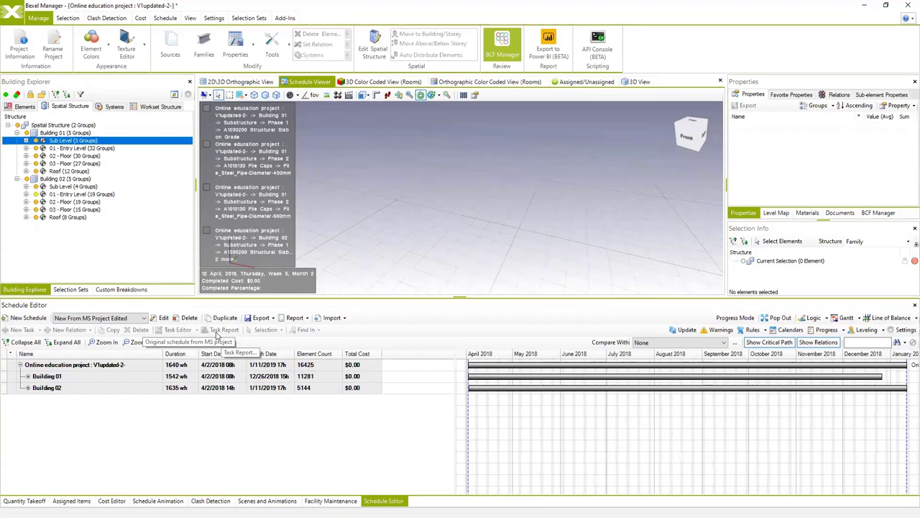
pyautogui.click(103, 367)
pyautogui.click(223, 330)
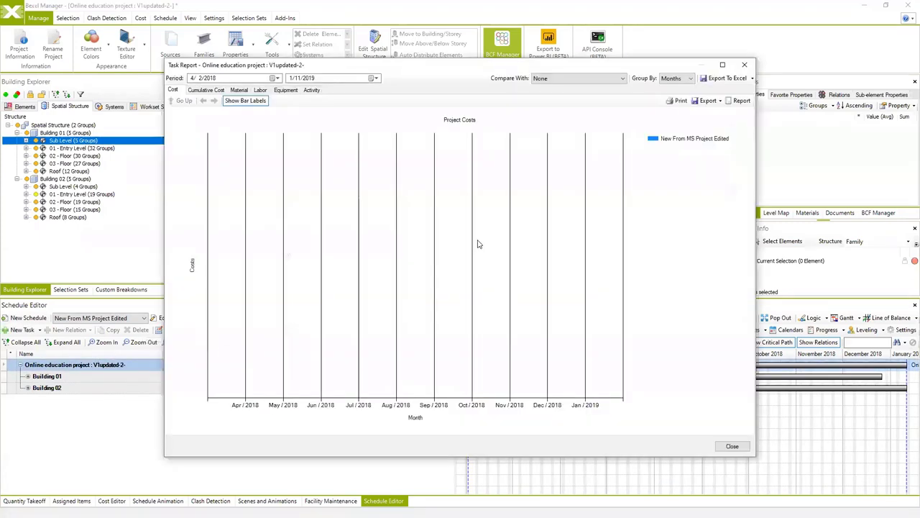
pyautogui.click(748, 67)
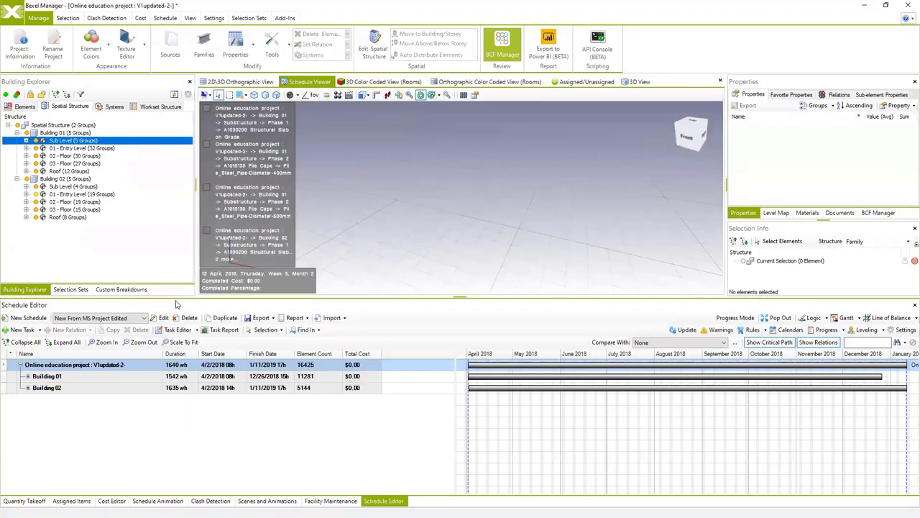
# Assign a cost version to the edited schedule and update it, giving about $8,495,740 total cost.
pyautogui.click(164, 318)
pyautogui.click(549, 295)
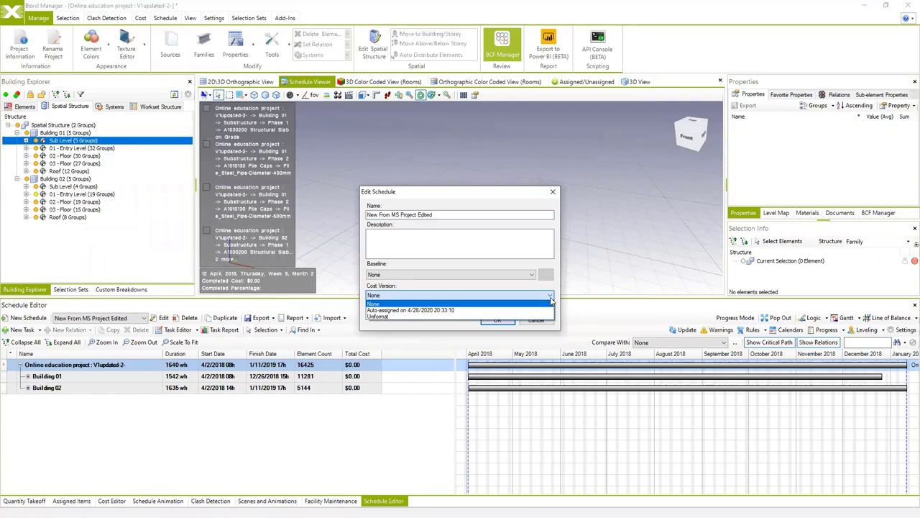
pyautogui.click(501, 308)
pyautogui.click(496, 321)
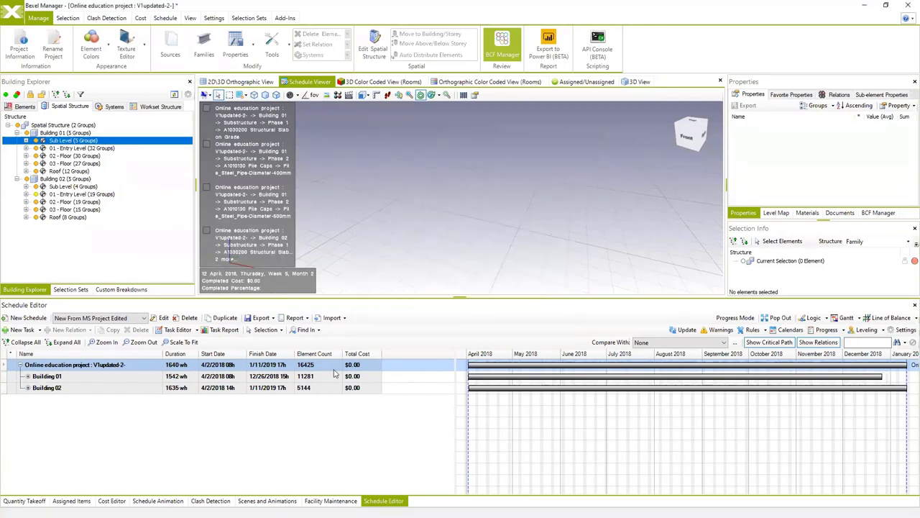
pyautogui.click(685, 330)
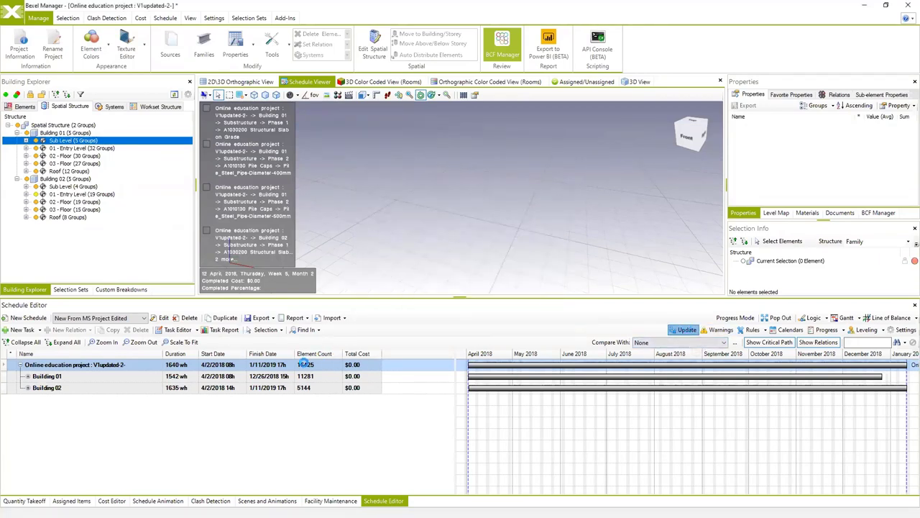
pyautogui.click(586, 368)
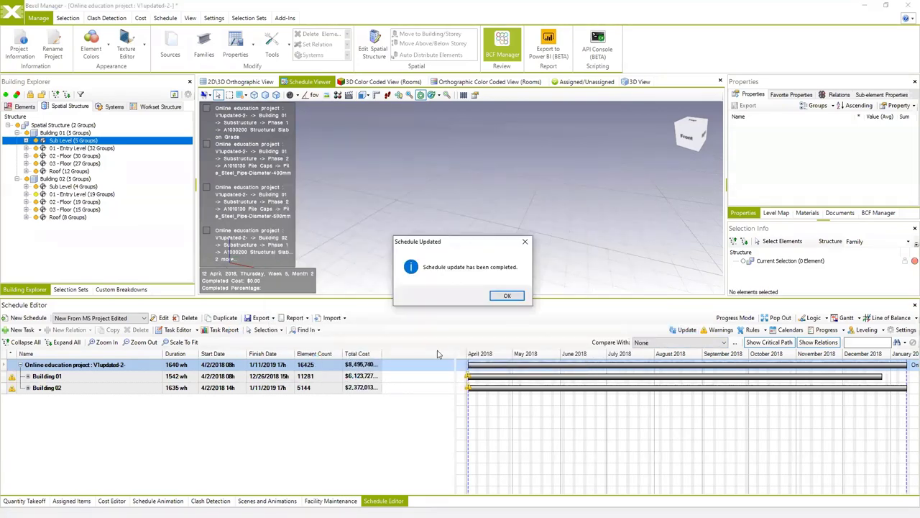
pyautogui.click(505, 297)
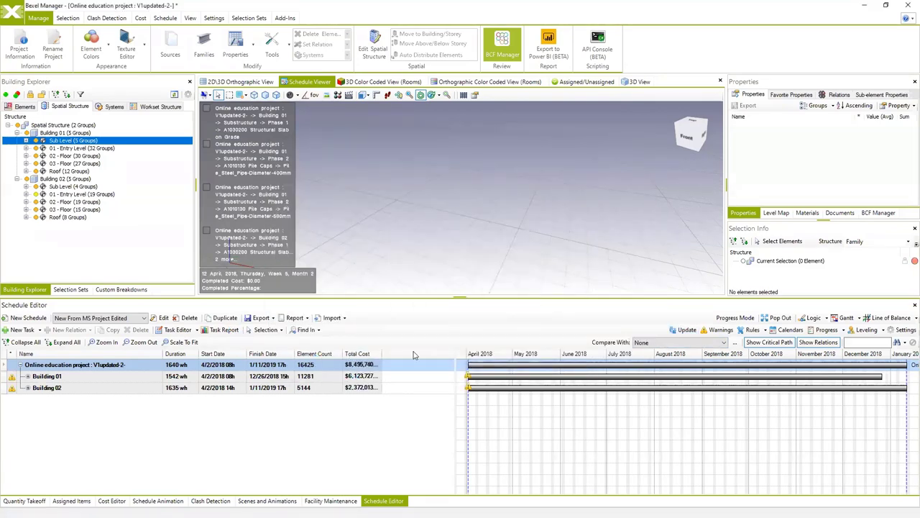
pyautogui.rightClick(413, 354)
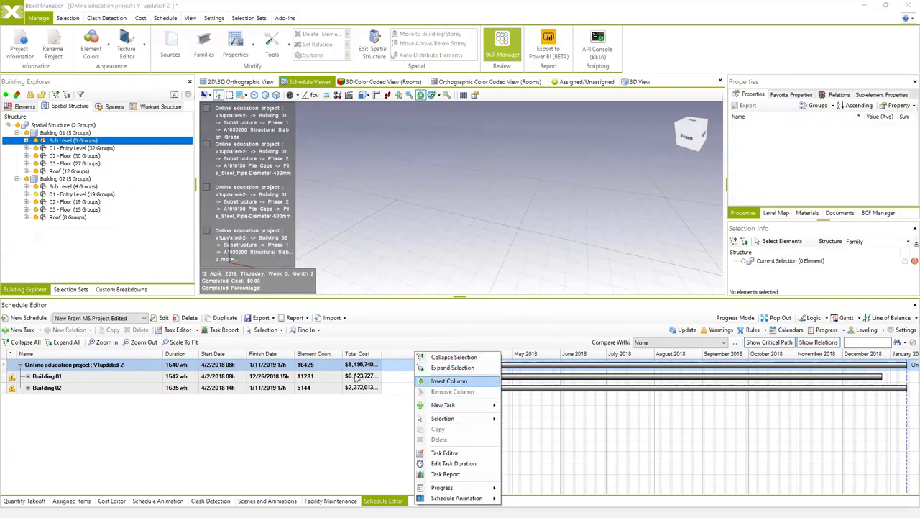
# Insert a Cost Estimation column into the schedule grid.
pyautogui.click(111, 500)
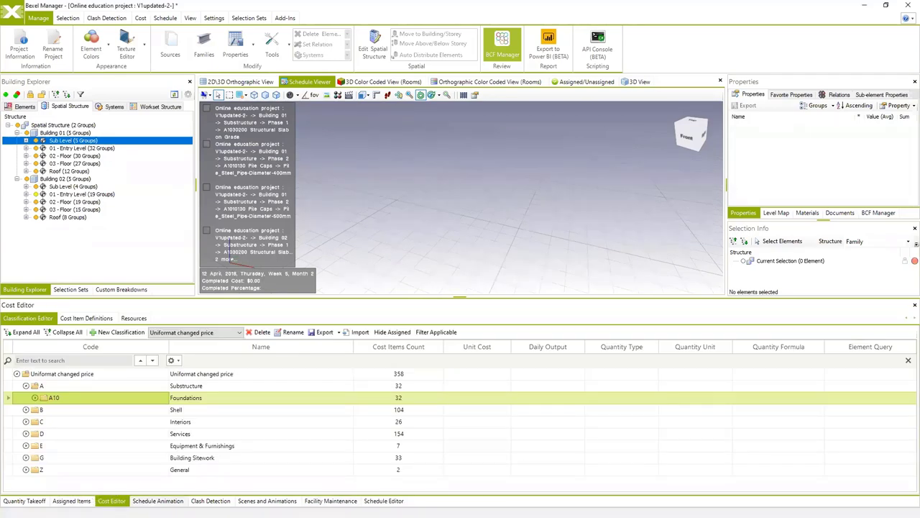
pyautogui.click(384, 501)
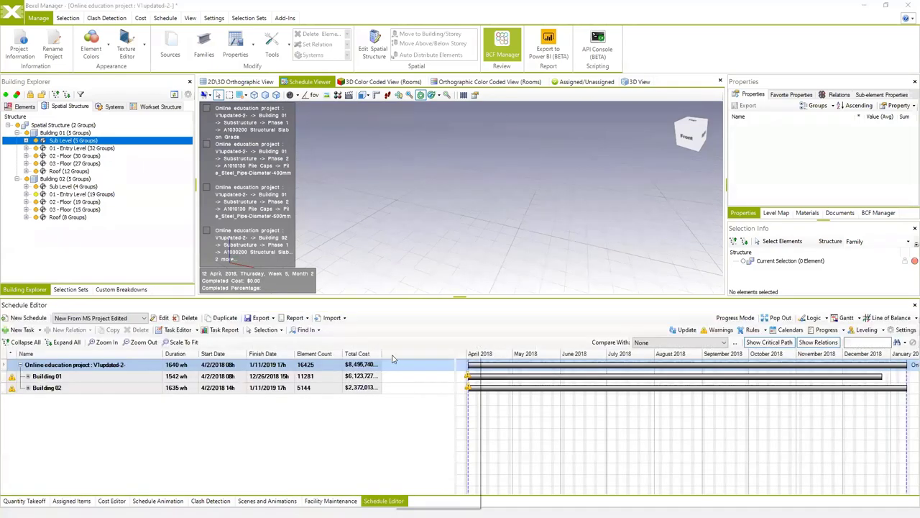
pyautogui.rightClick(394, 358)
pyautogui.moveTo(446, 410)
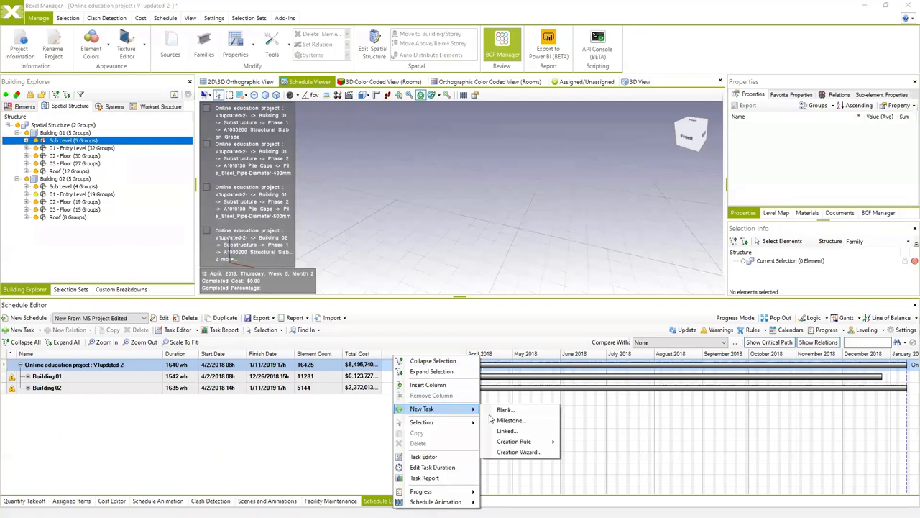
pyautogui.click(429, 385)
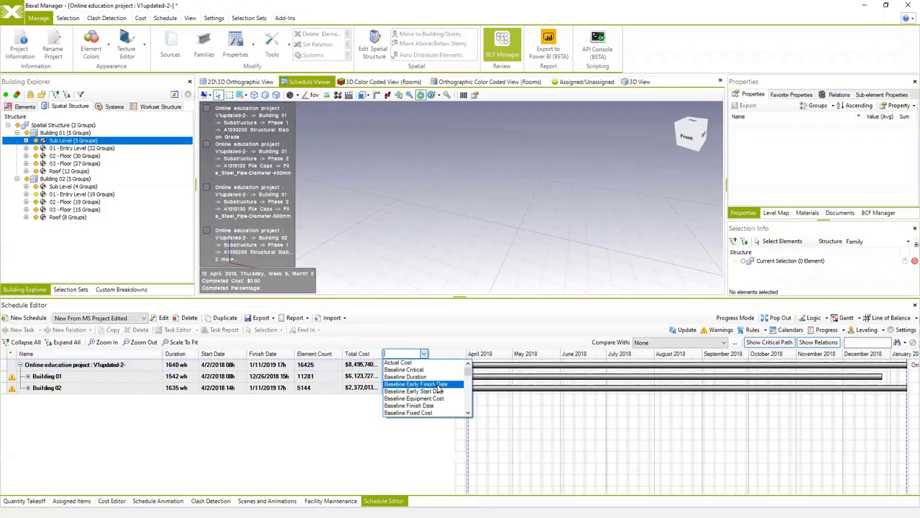
pyautogui.write('co')
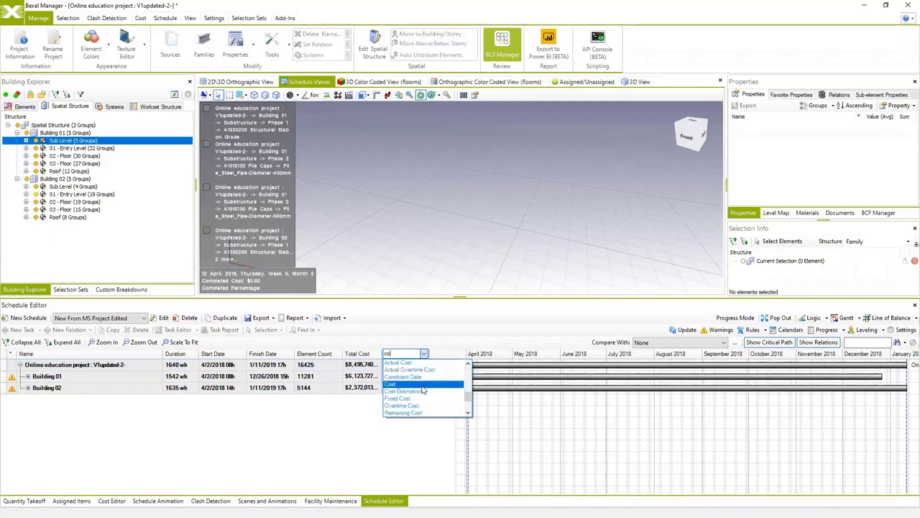
pyautogui.click(422, 390)
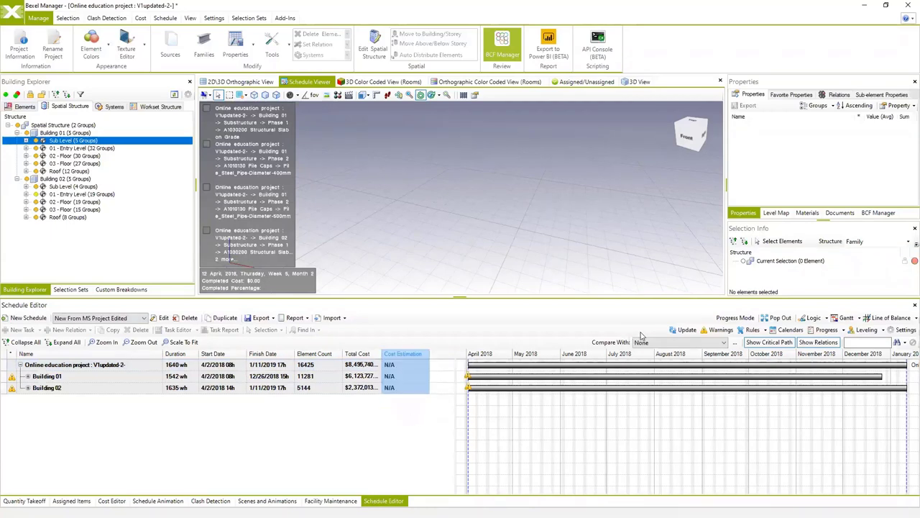
# Update the schedule to fill Cost Estimation, then open the project's Task Report cost chart.
pyautogui.click(683, 329)
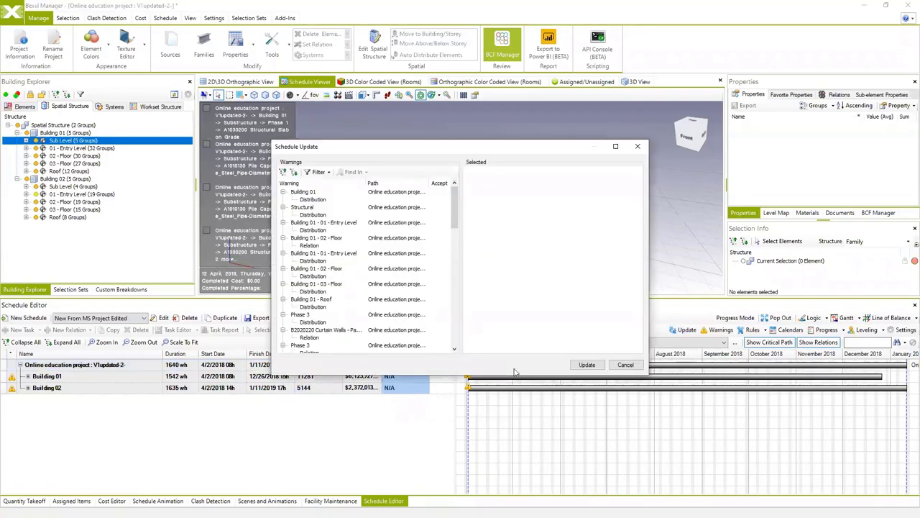
pyautogui.click(587, 365)
pyautogui.click(507, 297)
pyautogui.click(84, 364)
pyautogui.click(223, 330)
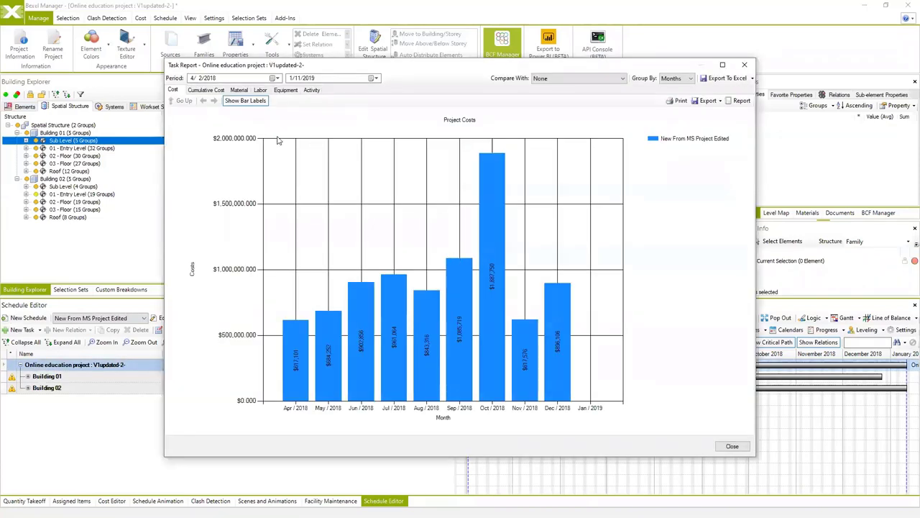
# View the Task Report's Cumulative Cost, Material and Labor charts, then close the report.
pyautogui.click(211, 91)
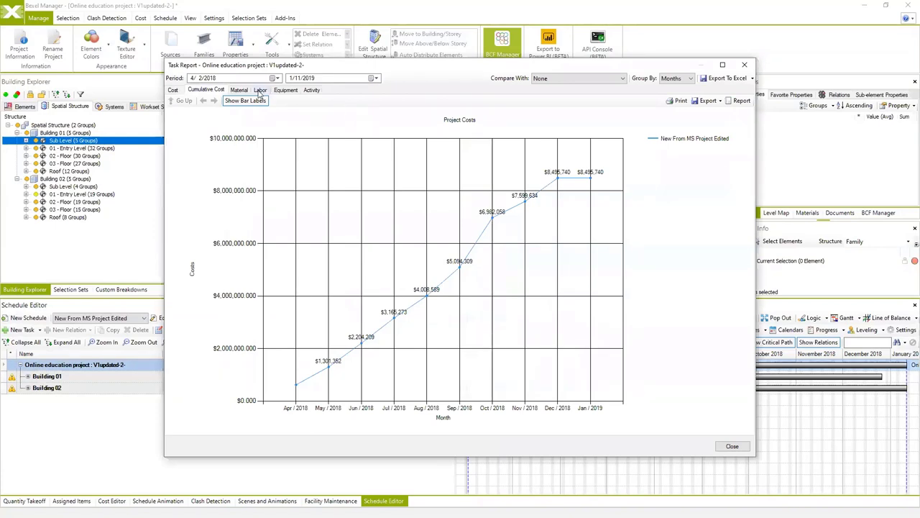
pyautogui.click(240, 90)
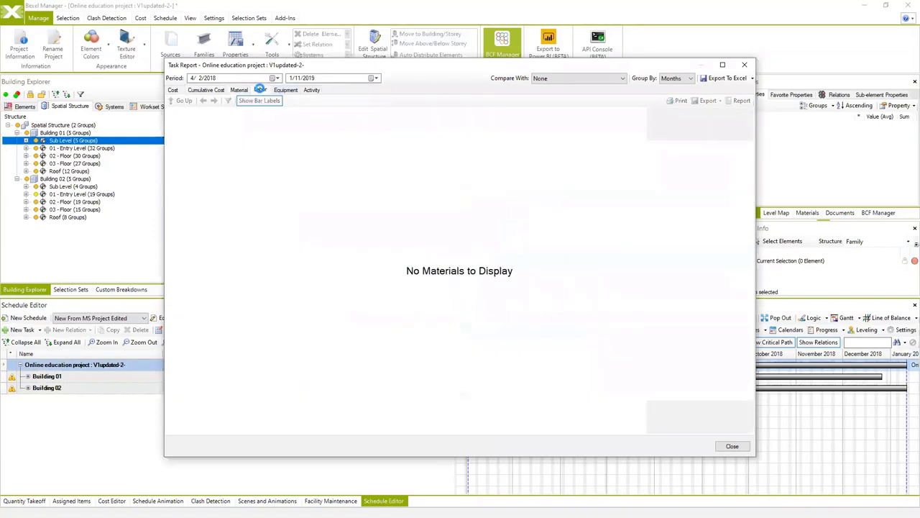
pyautogui.click(261, 90)
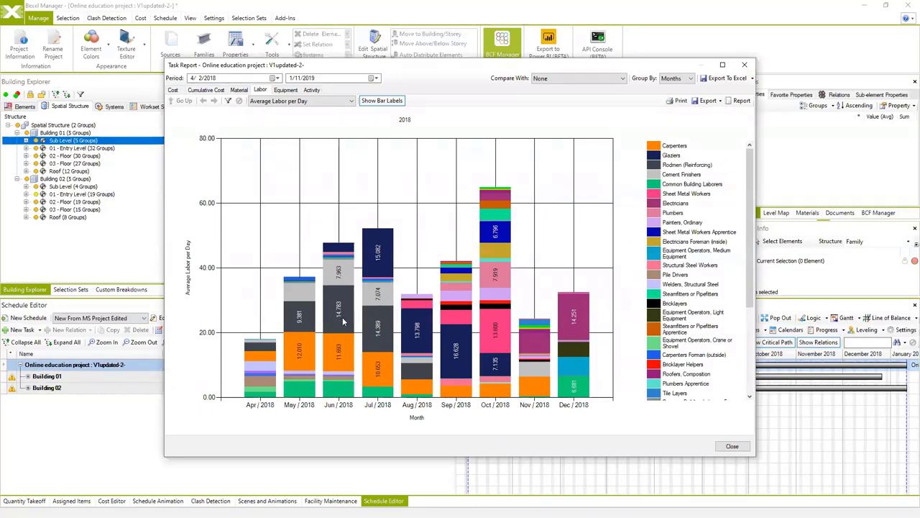
pyautogui.click(742, 65)
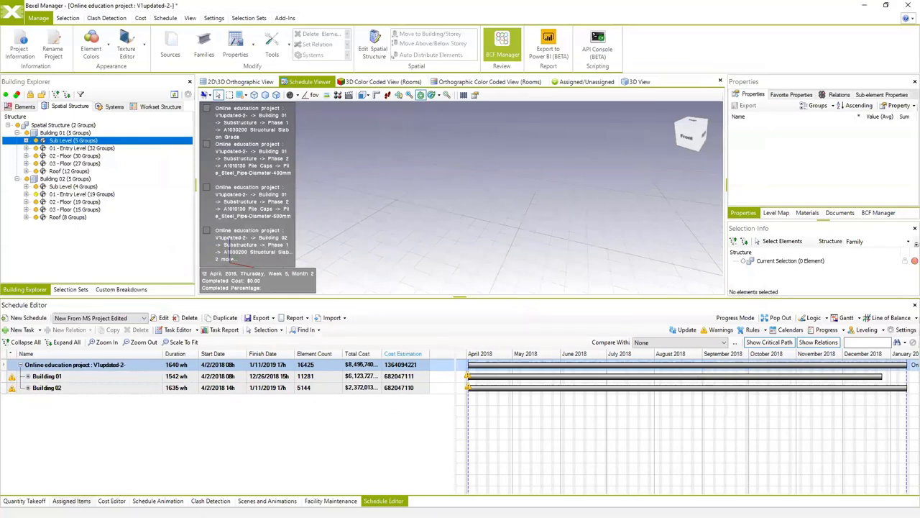
# Check Assigned Items, then return to the Schedule Editor and expand all schedule levels.
pyautogui.click(71, 500)
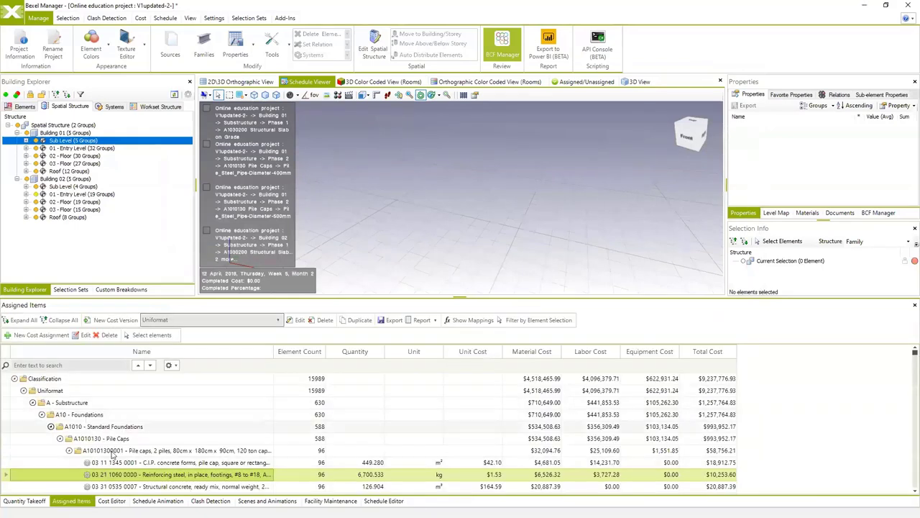
pyautogui.click(384, 501)
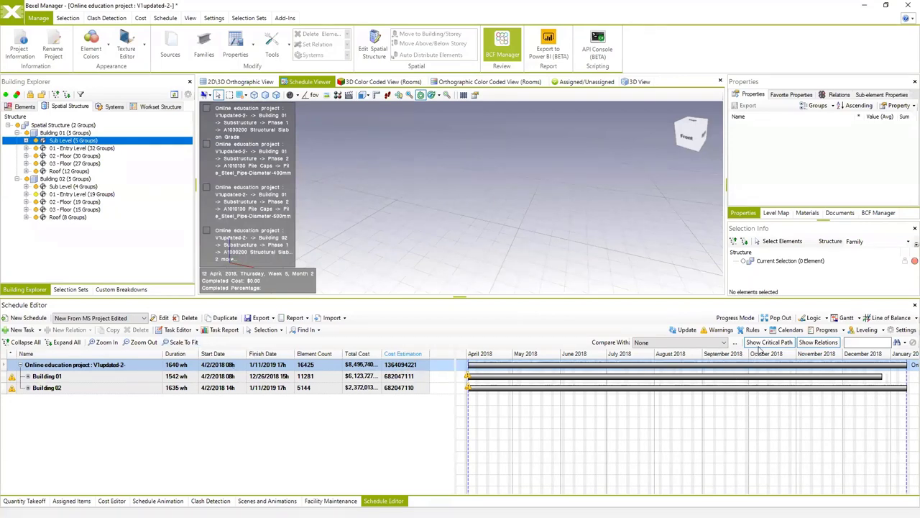
pyautogui.click(63, 342)
pyautogui.scroll(-3, 633, 402)
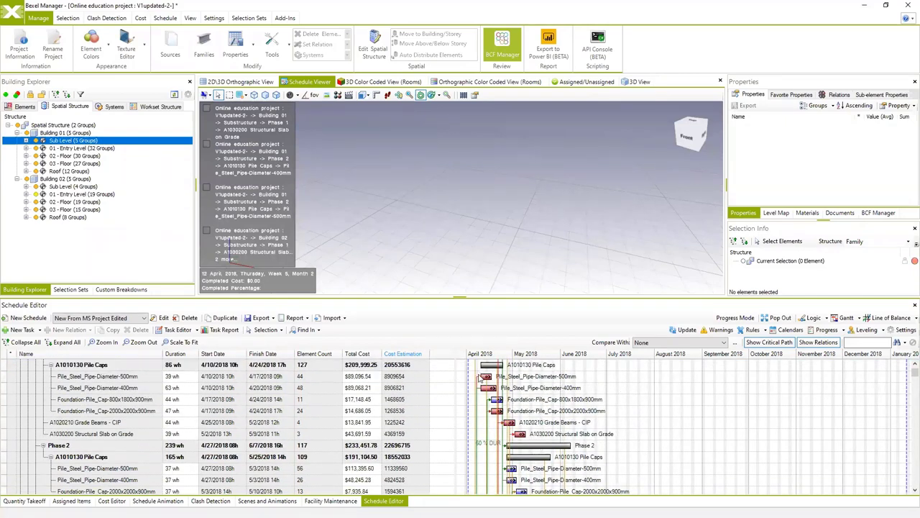
pyautogui.moveTo(486, 381)
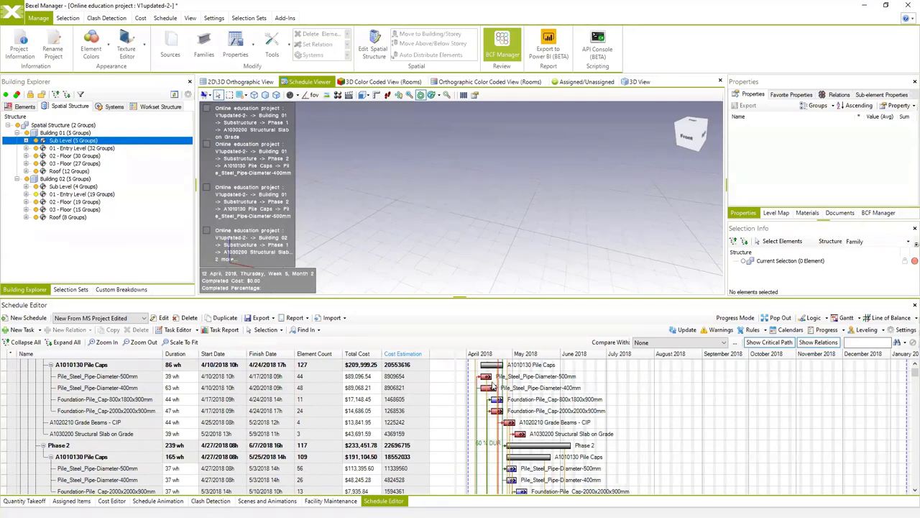
# Toggle Show Critical Path off and back on, then open the Schedule Animation tab.
pyautogui.click(758, 346)
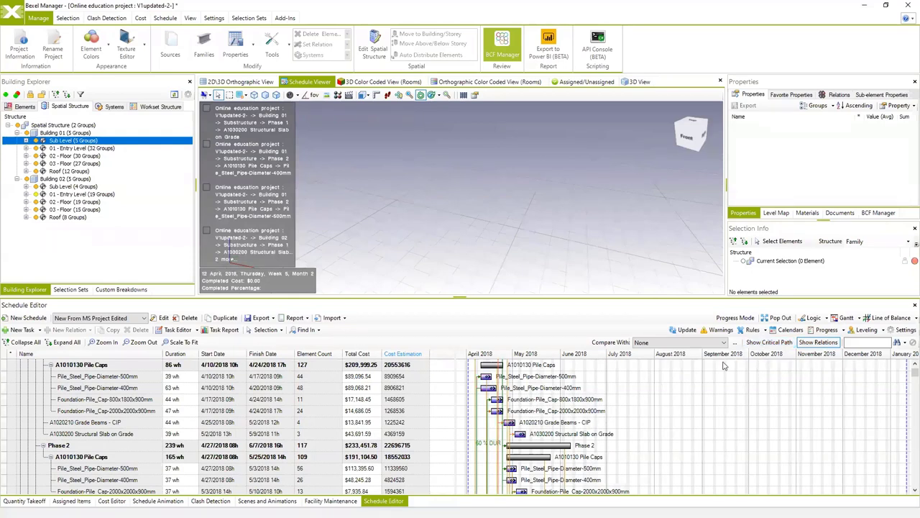
pyautogui.scroll(-1, 491, 386)
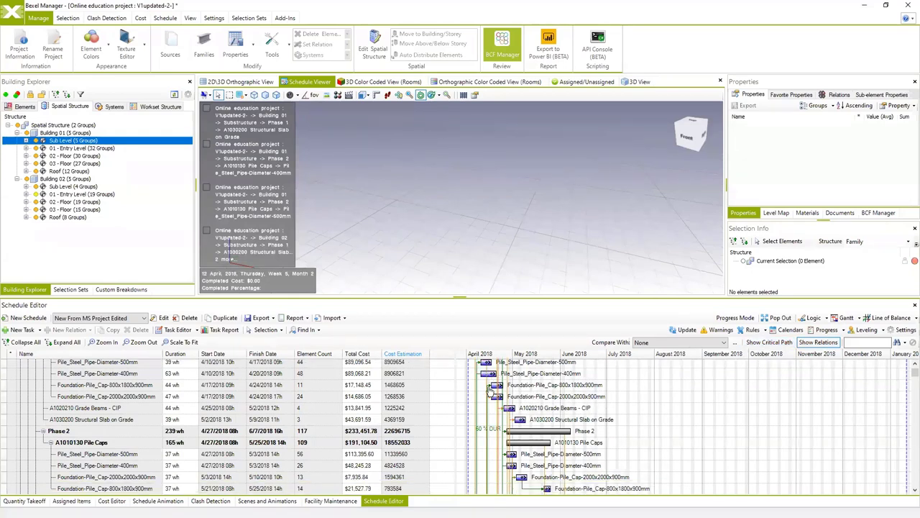
pyautogui.scroll(1, 489, 386)
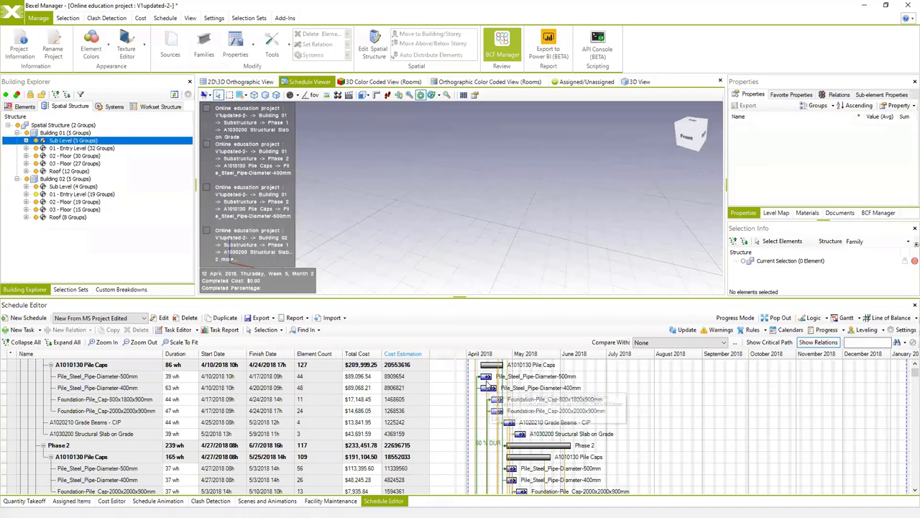
pyautogui.click(763, 344)
pyautogui.scroll(-3, 528, 411)
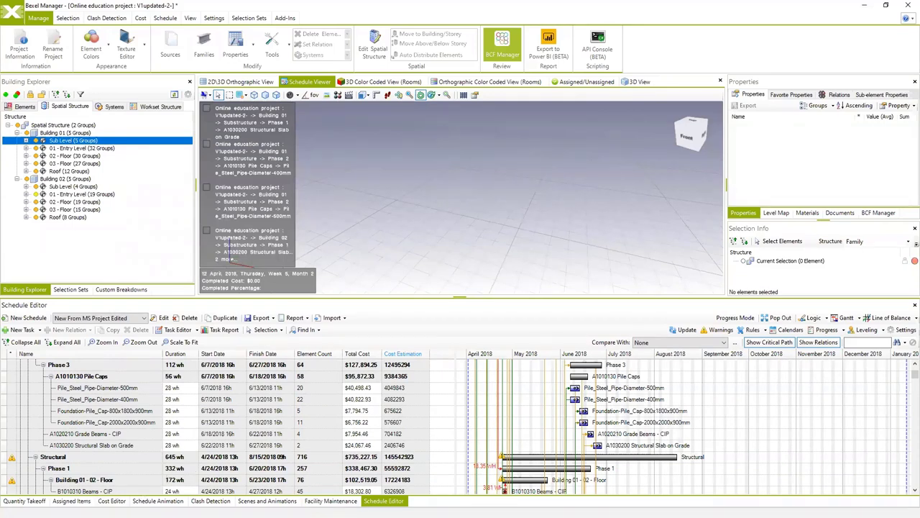
pyautogui.click(157, 501)
# Update the animation with the edited schedule and give critical-path elements a constant, fully opaque colour.
pyautogui.click(111, 320)
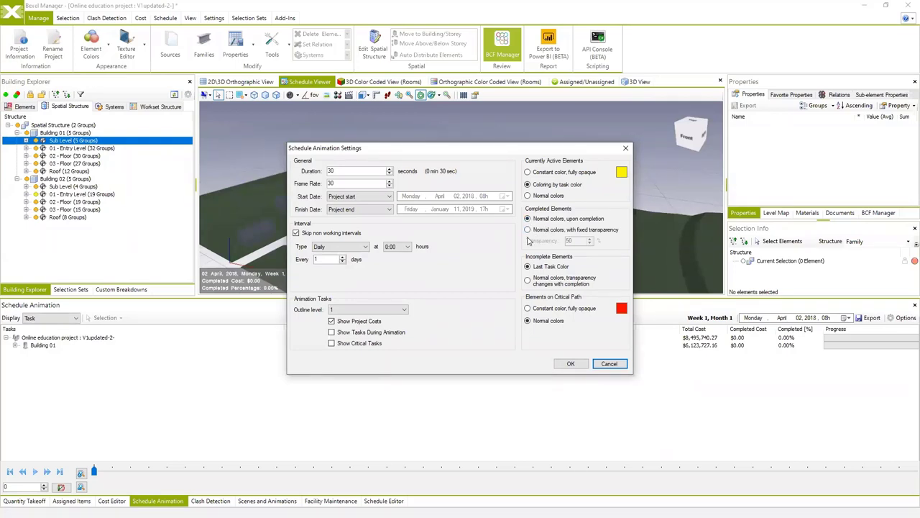
pyautogui.click(527, 308)
pyautogui.click(572, 364)
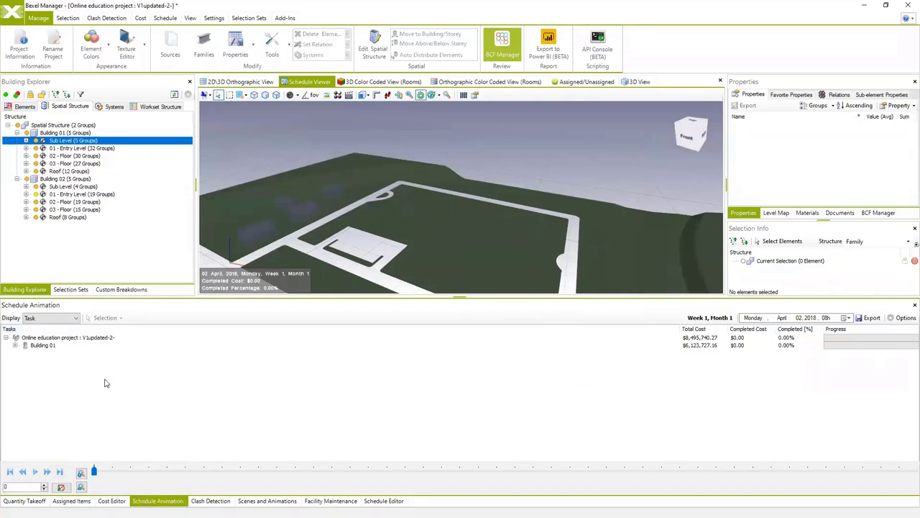
# Play the animation to 26 April 2018 ($444,574.27 completed), then return to the Schedule Editor.
pyautogui.click(34, 472)
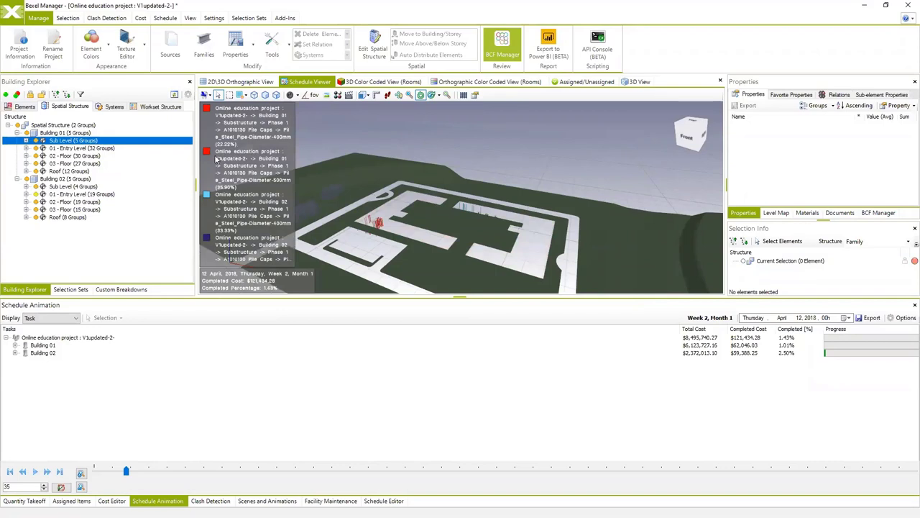
pyautogui.click(36, 472)
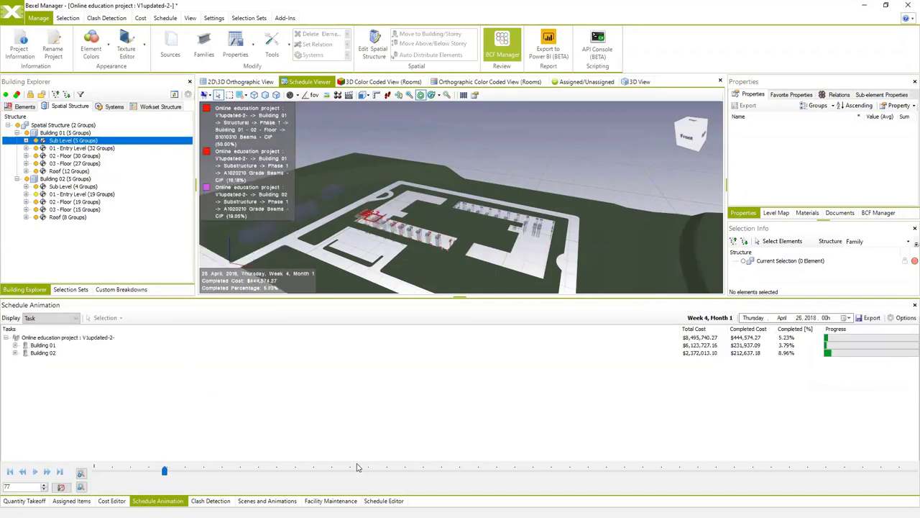
pyautogui.click(384, 500)
pyautogui.scroll(5, 580, 391)
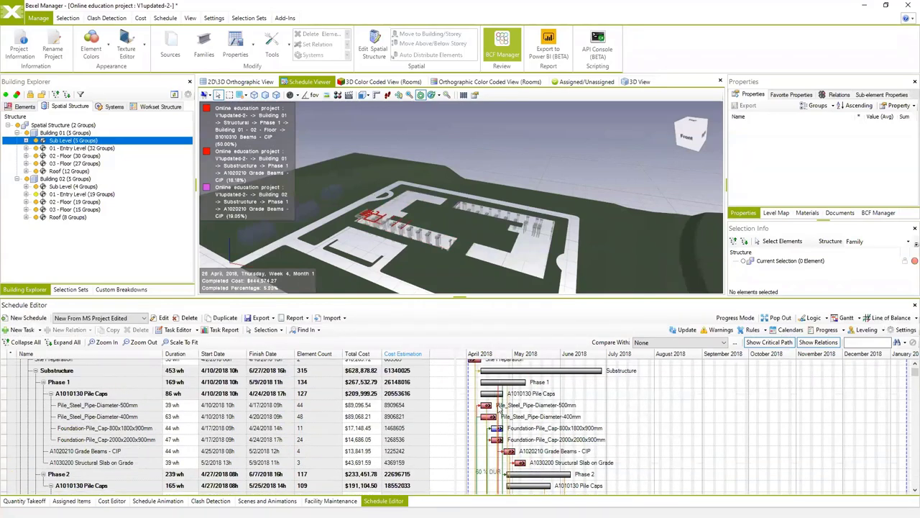
pyautogui.scroll(3, 504, 413)
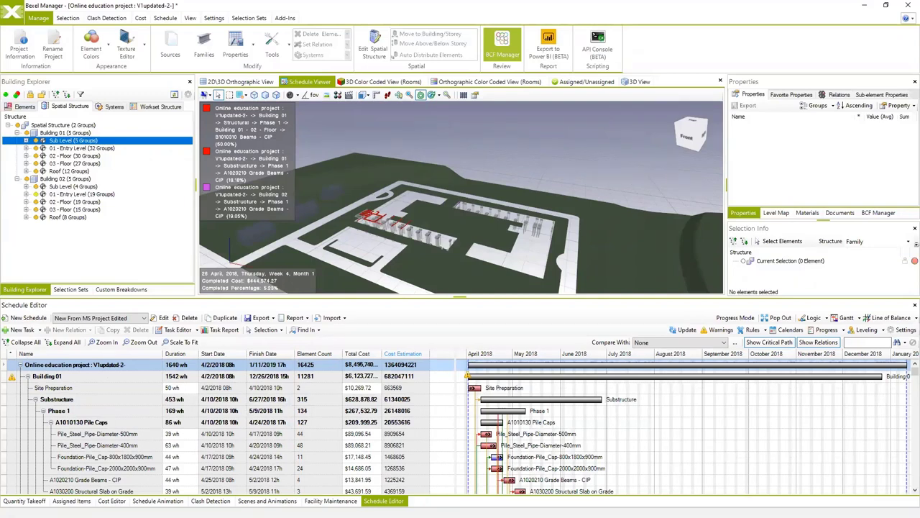
# Show the schedule as a Line of Balance chart in a popped-out, maximized Schedule Editor.
pyautogui.click(891, 317)
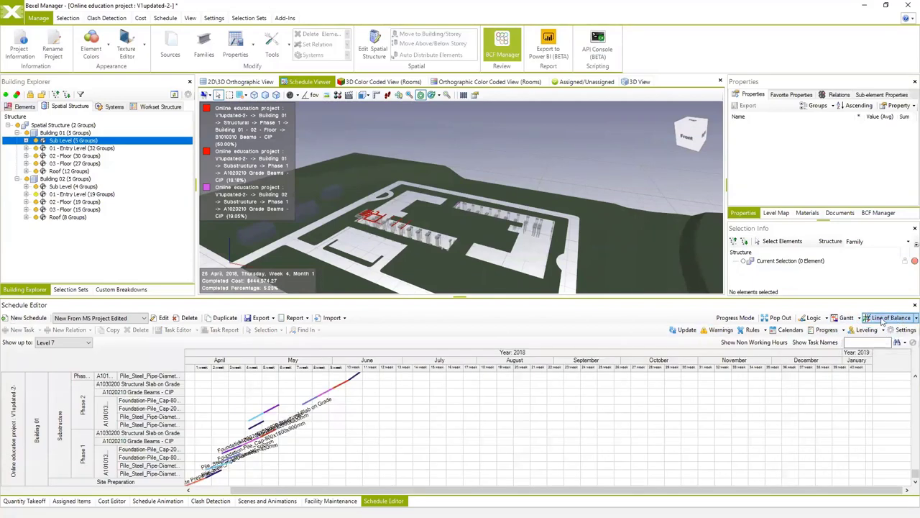
pyautogui.click(779, 318)
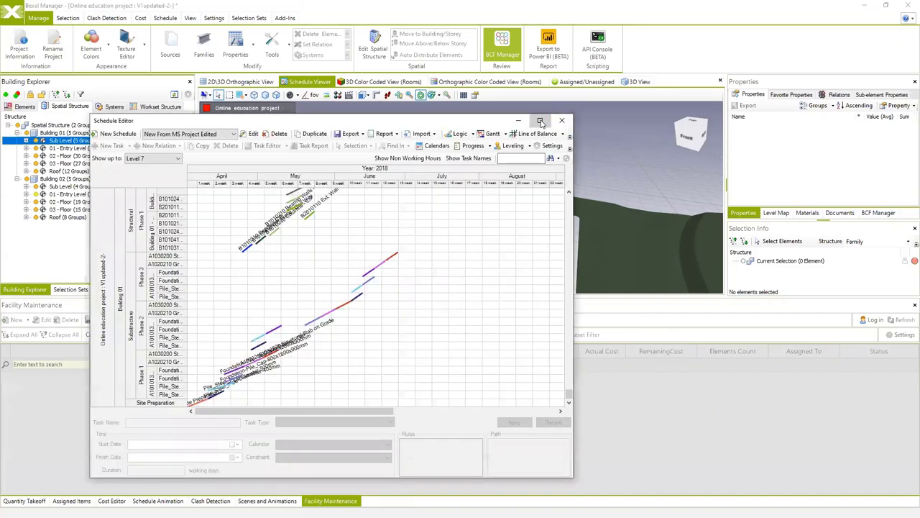
pyautogui.click(555, 112)
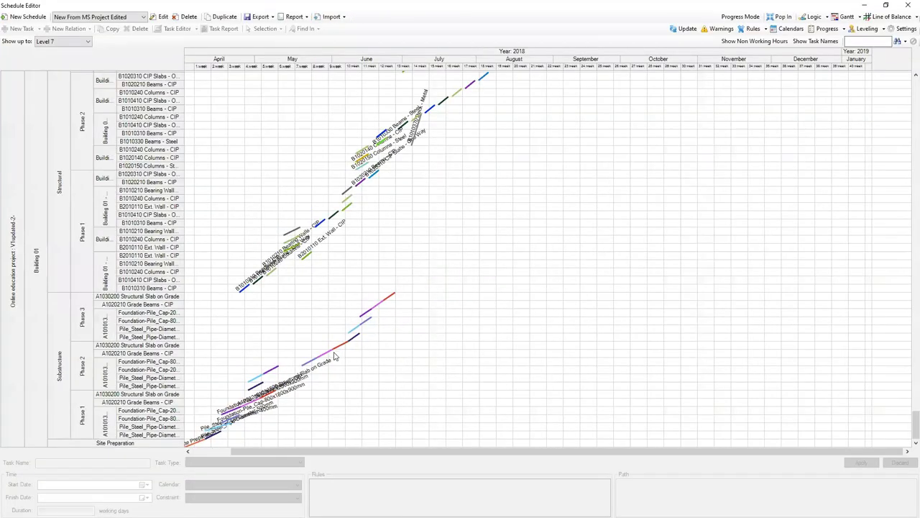
# Inspect the Slab on Grade task's calendar, then Foundation-Pile_Cap-800x1800x900mm (May 21–25, 2018, Start No Earlier Than).
pyautogui.click(342, 349)
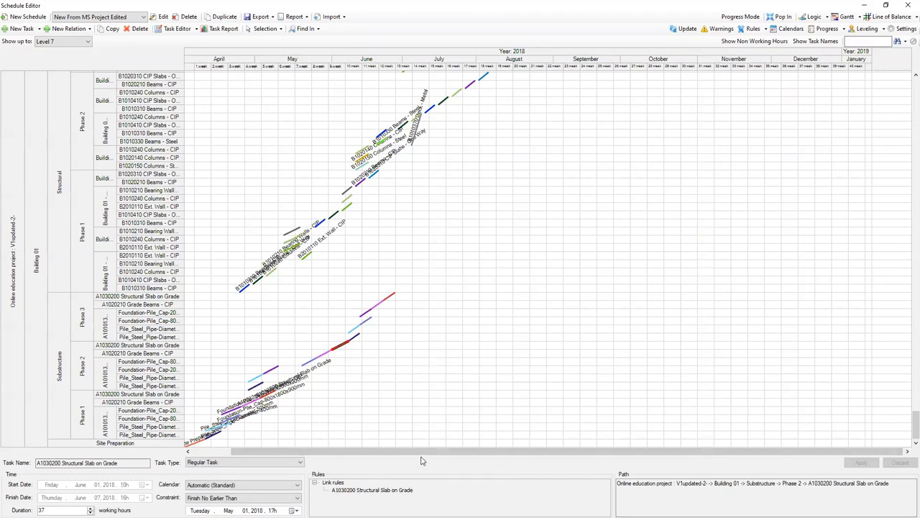
pyautogui.click(210, 486)
pyautogui.click(324, 359)
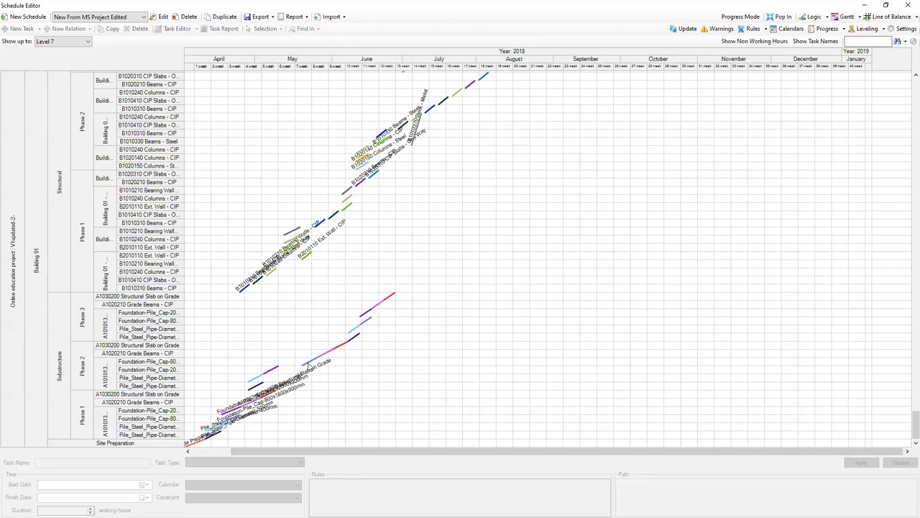
pyautogui.click(310, 364)
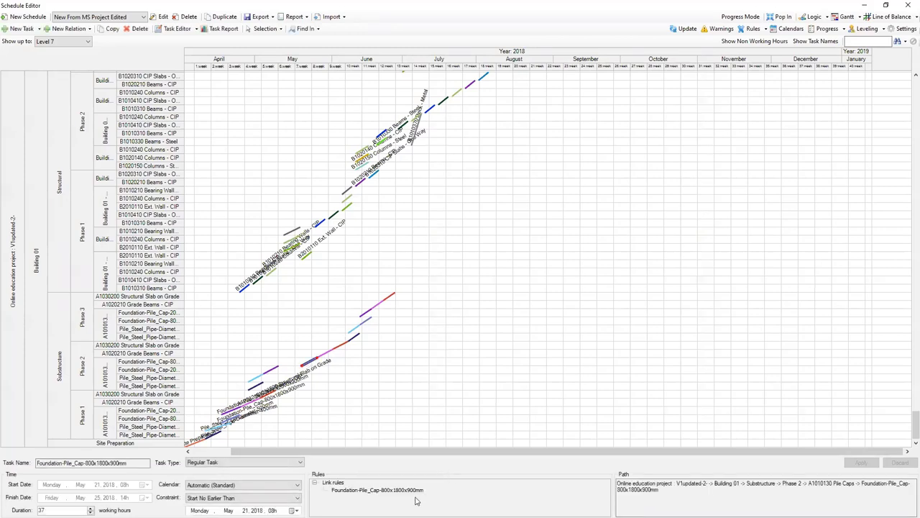